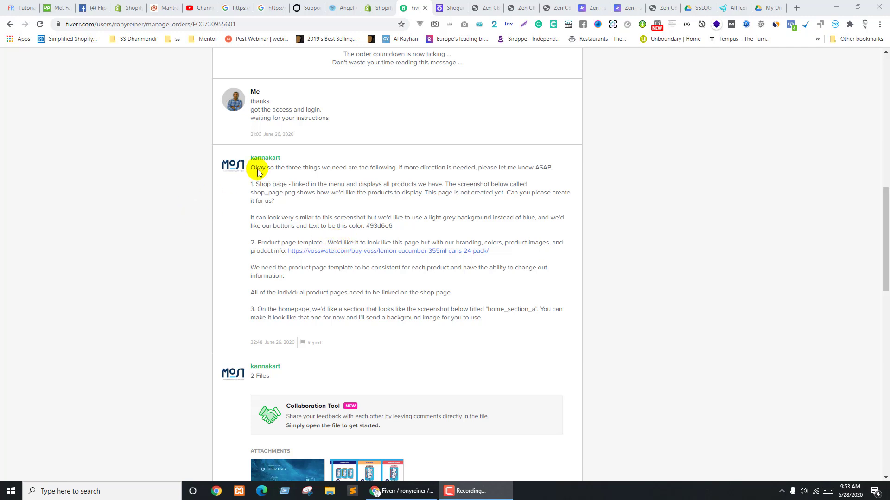
# Read the client's shop page, product template and homepage requirements in the order message, and view the attached shop_page.png
pyautogui.tripleClick(248, 313)
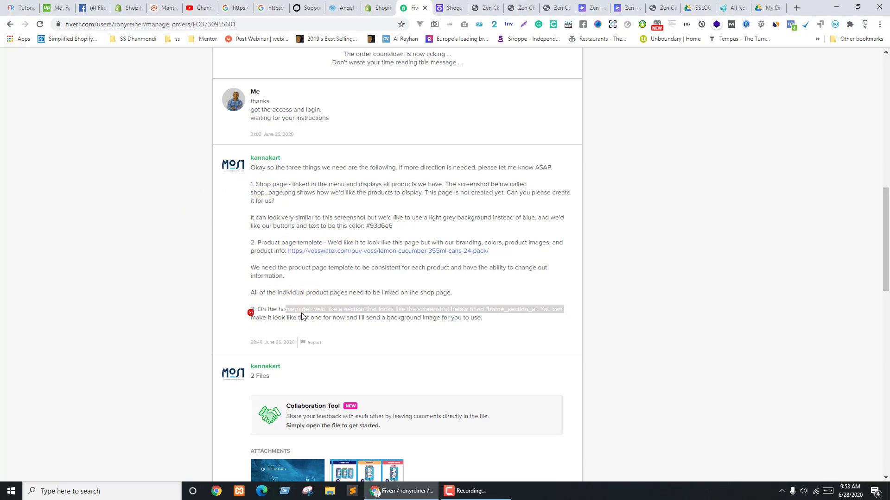
pyautogui.click(292, 311)
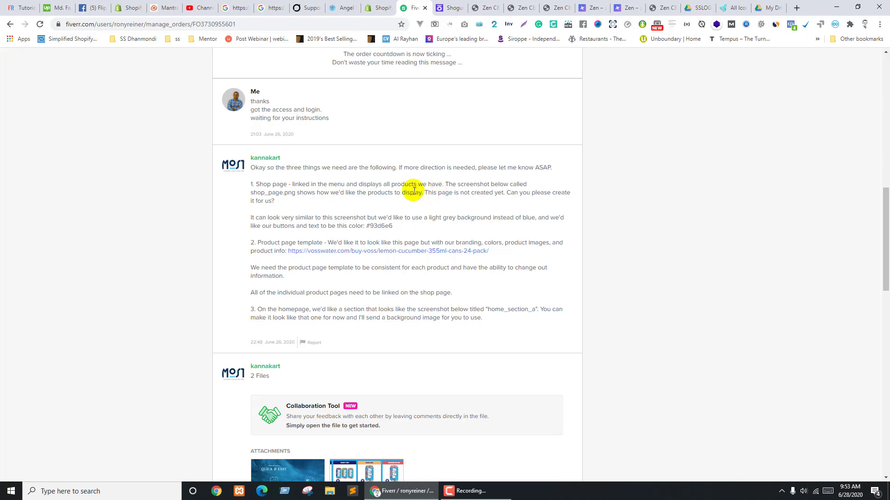
pyautogui.scroll(-5, 568, 357)
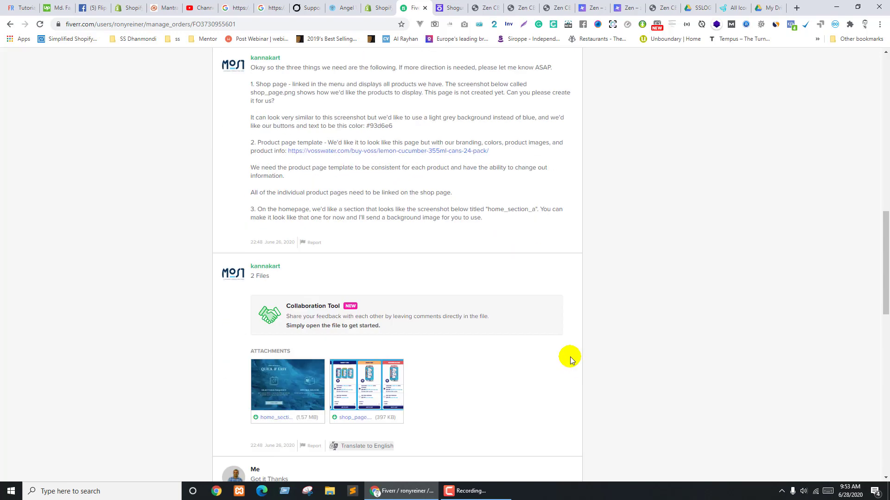
pyautogui.click(365, 256)
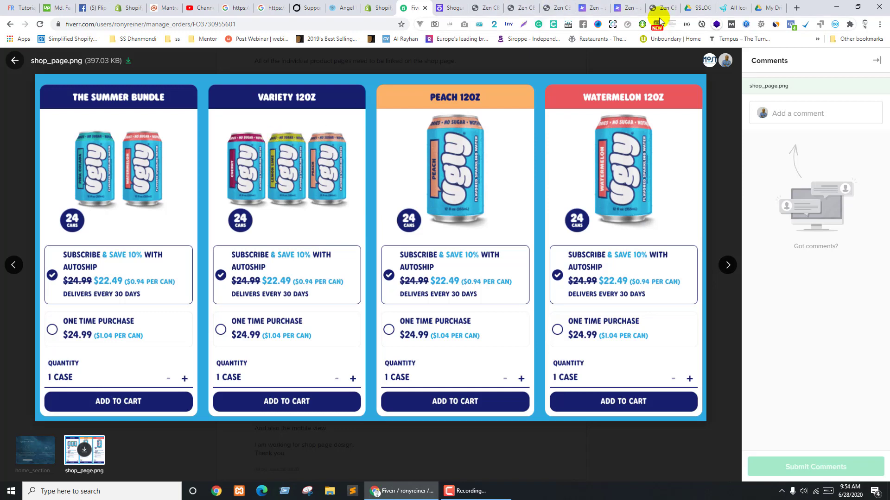
# Switch to the Zen storefront, open its Shop page and check the collection handle in the page address
pyautogui.click(731, 4)
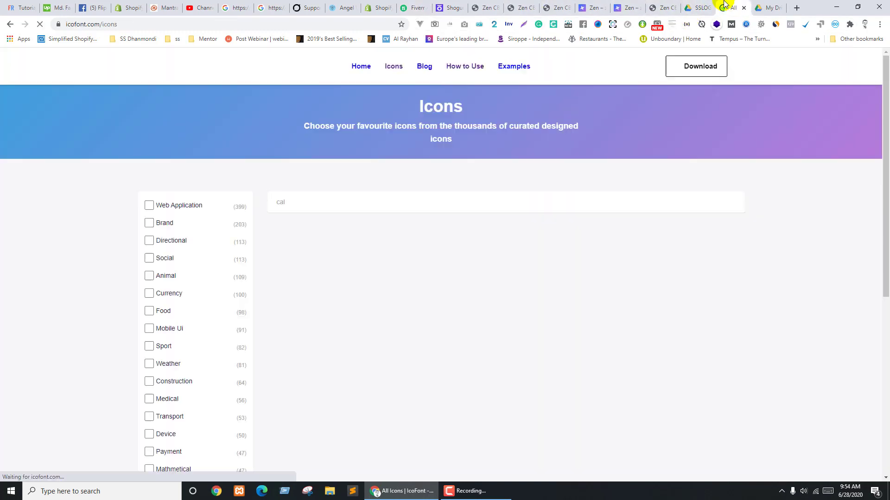
pyautogui.click(486, 7)
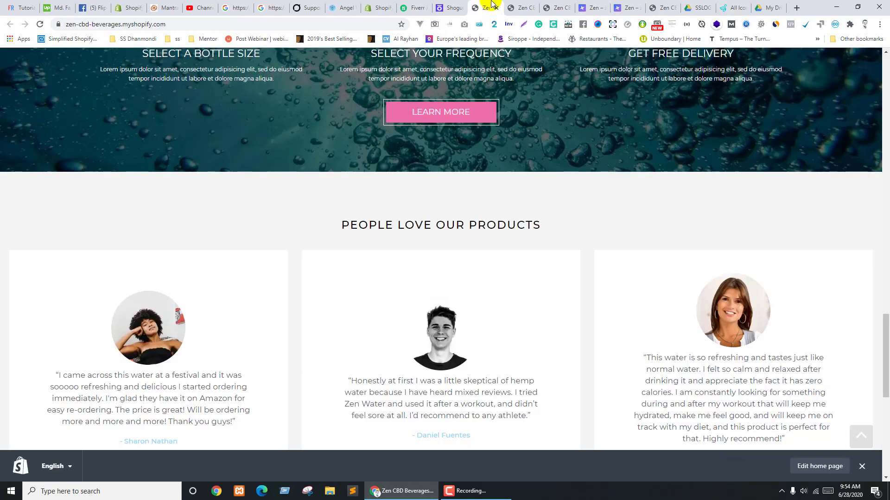
pyautogui.scroll(-5, 329, 213)
pyautogui.scroll(10, 332, 221)
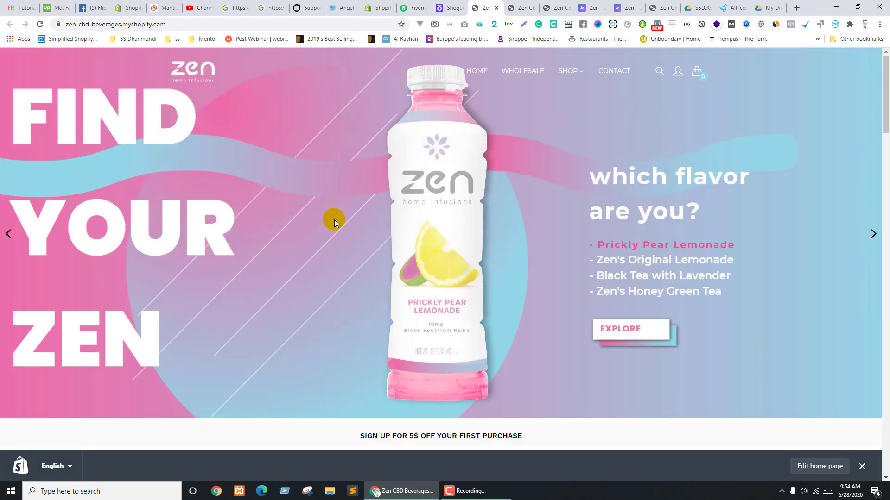
pyautogui.click(570, 74)
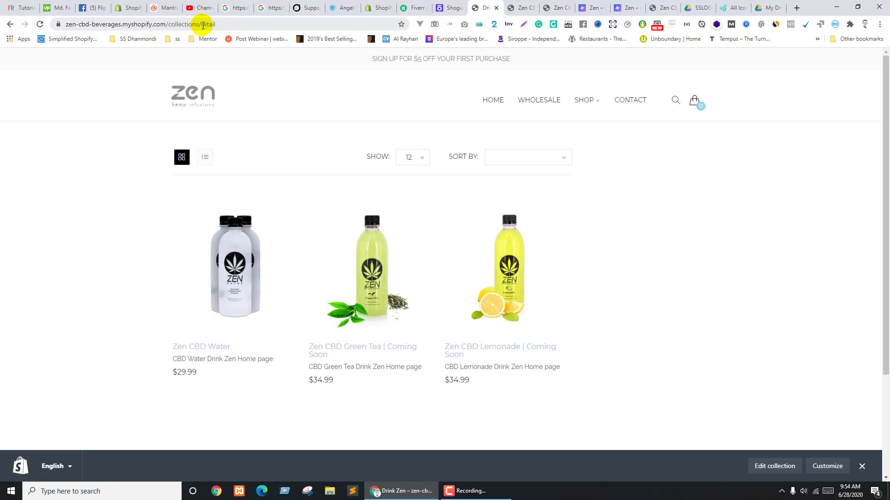
pyautogui.doubleClick(203, 26)
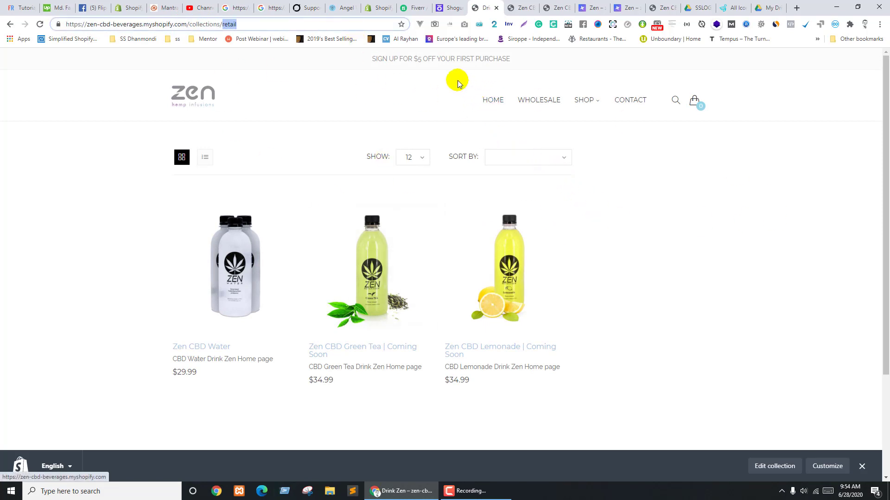
# Check the installed apps in the Shopify admin and switch to Shogun, going from the Zen page editor to the page list
pyautogui.click(378, 7)
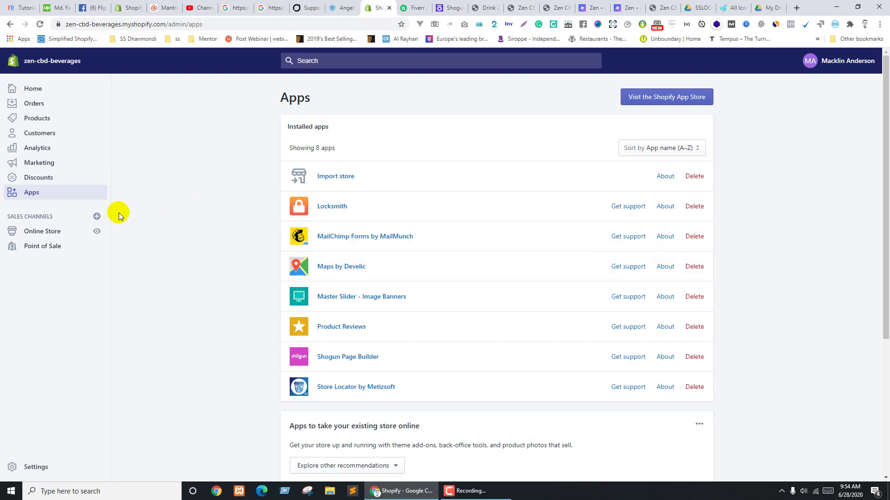
pyautogui.click(438, 6)
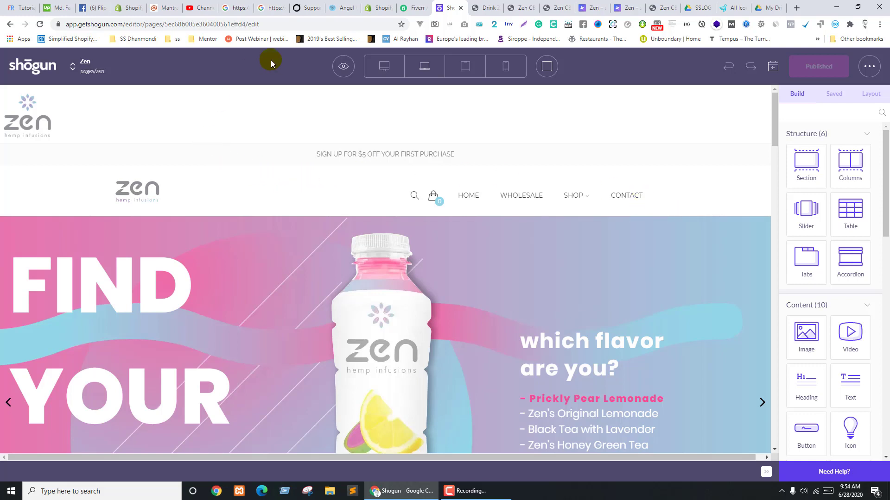
pyautogui.click(371, 5)
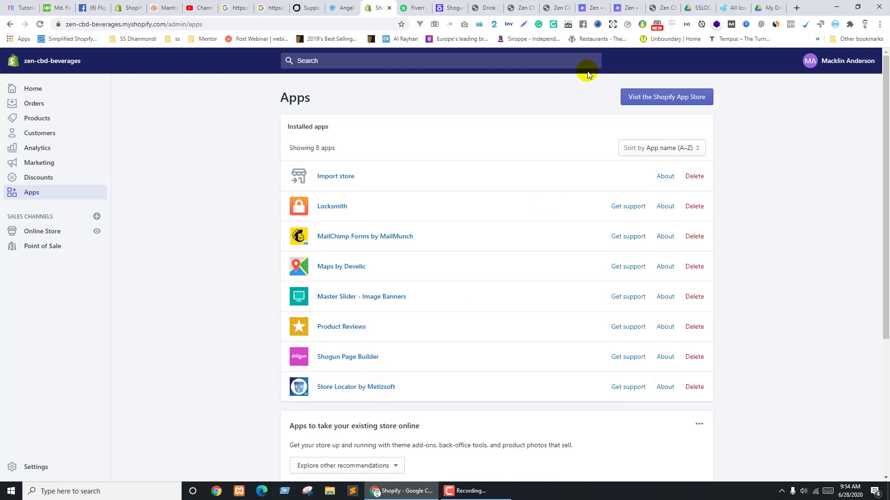
pyautogui.click(447, 8)
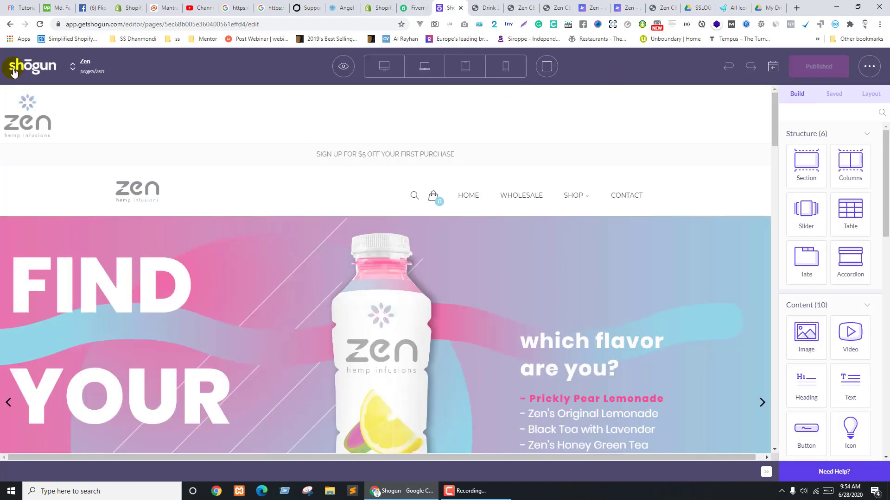
pyautogui.click(35, 73)
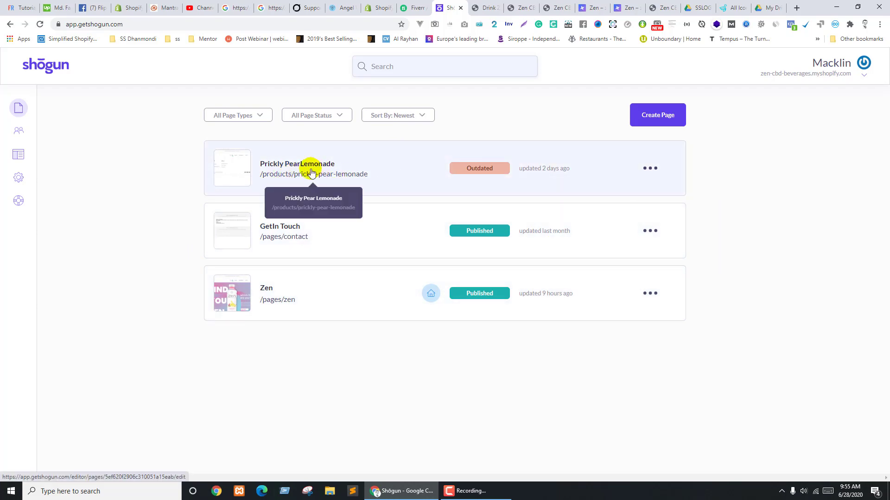
# Preview the Prickly Pear Lemonade product page and return to the Shogun page list
pyautogui.click(650, 168)
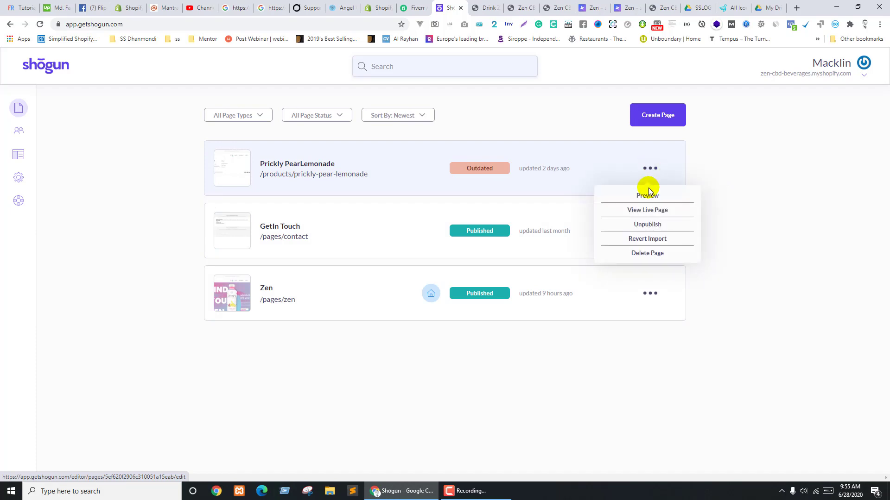
pyautogui.moveTo(646, 197); pyautogui.dragTo(493, 166)
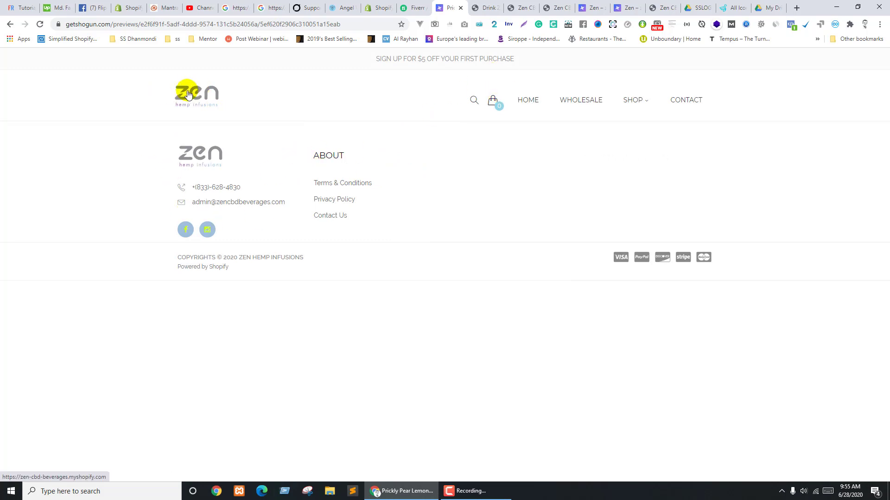
pyautogui.click(10, 25)
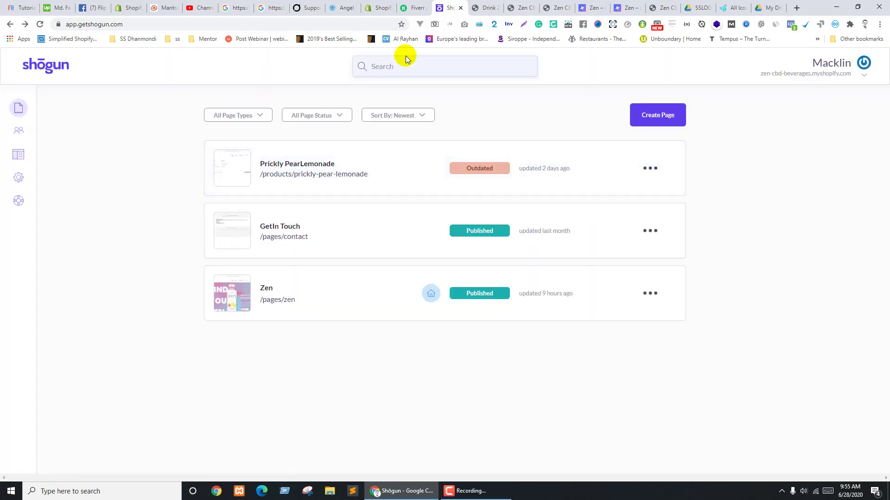
# Switch to the storefront and reload the Shop collection to recheck its address
pyautogui.click(487, 8)
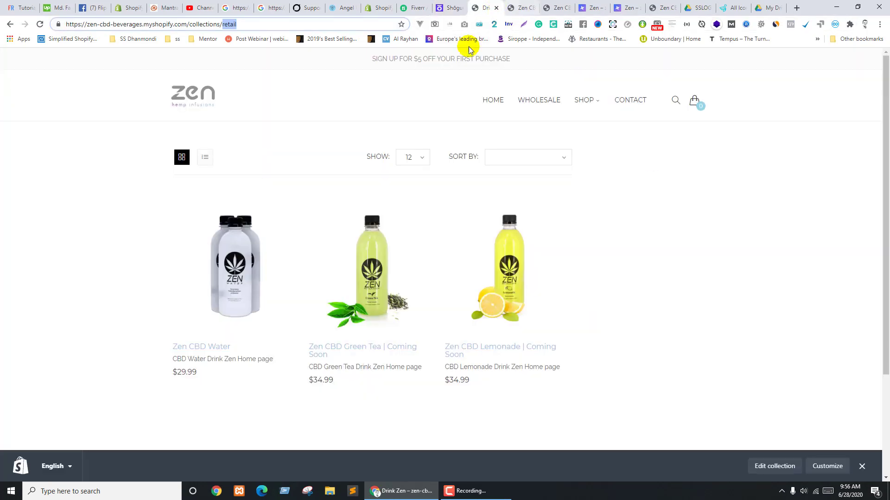
pyautogui.click(585, 103)
pyautogui.click(586, 103)
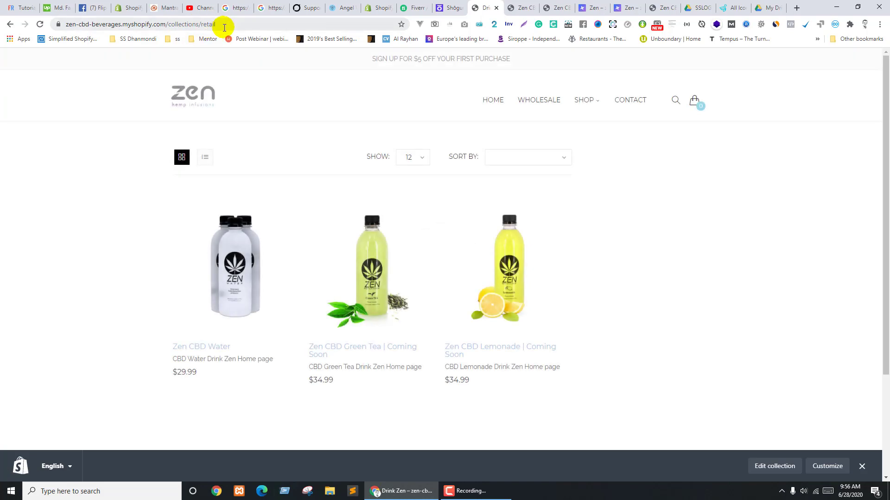
# Start a new page in Shogun with Collection as the page type
pyautogui.click(449, 8)
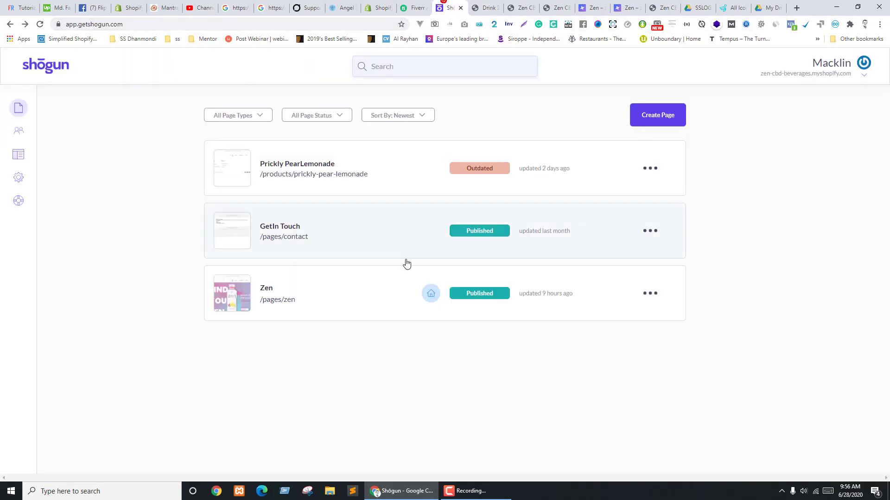
pyautogui.click(661, 116)
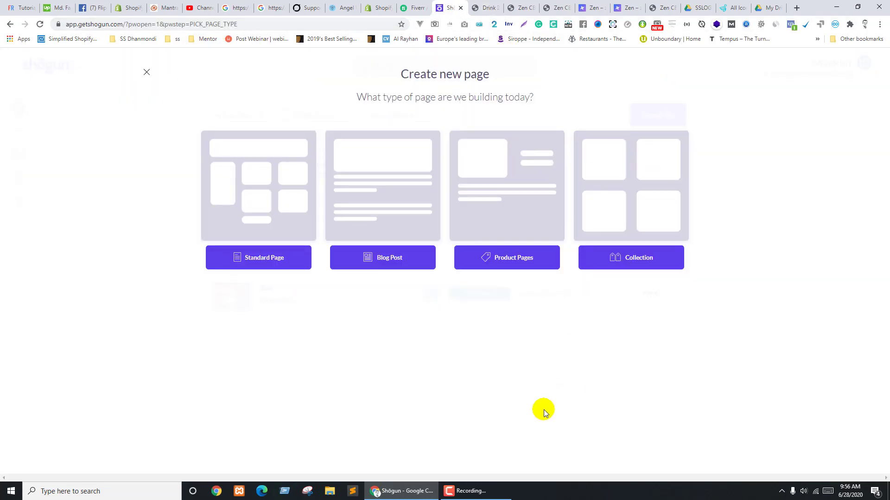
pyautogui.click(639, 210)
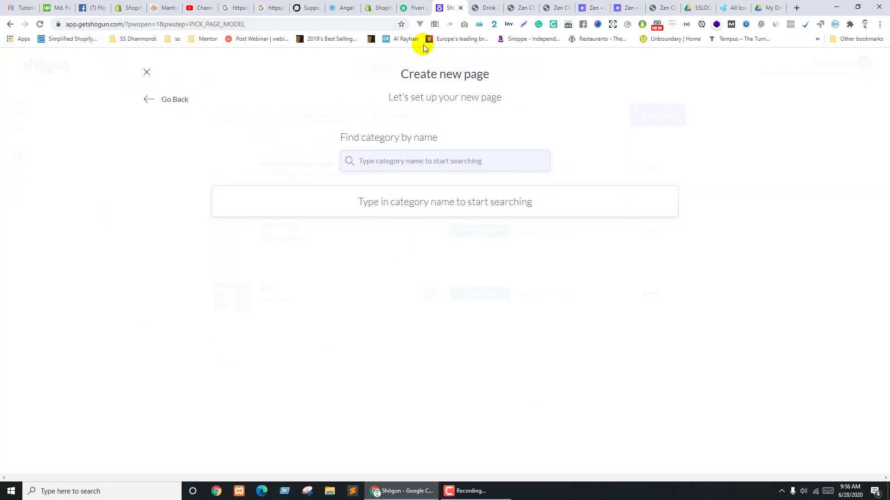
# Switch to the Shopify admin and view the store's list of product collections
pyautogui.click(377, 9)
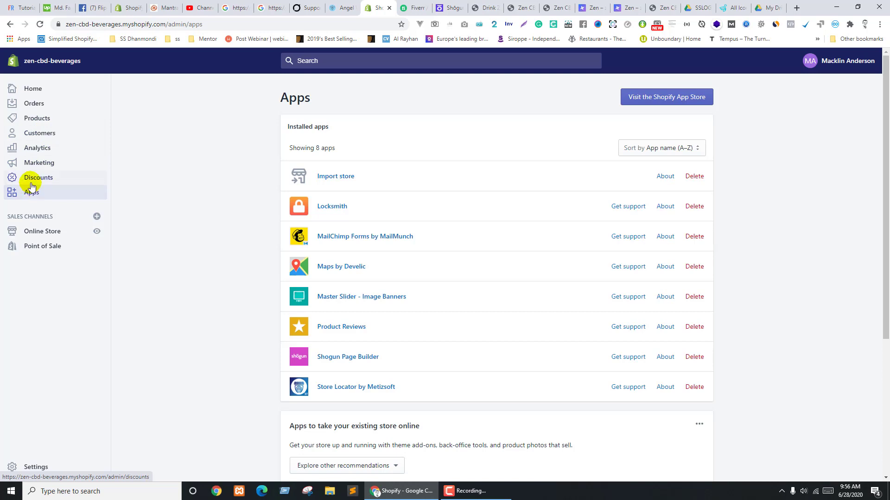
pyautogui.click(41, 119)
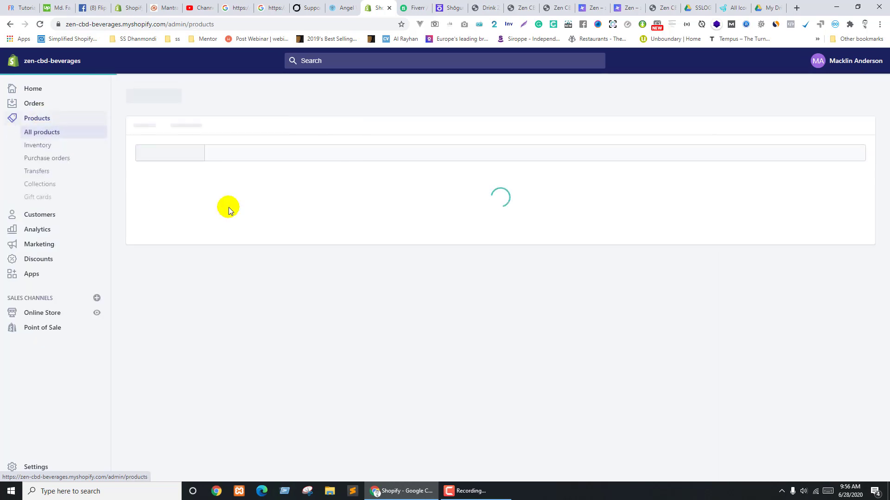
pyautogui.click(40, 184)
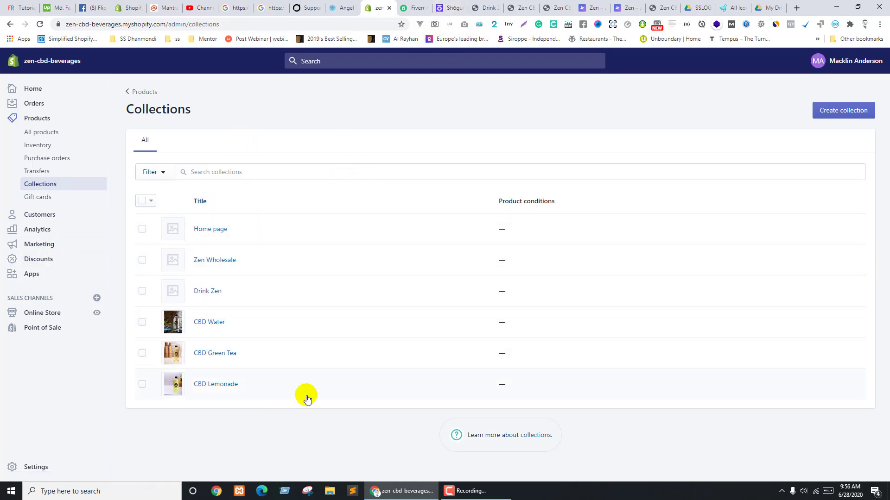
# Compare Shogun's category search with the storefront's Shop page, checking the collection handle in the address
pyautogui.click(451, 6)
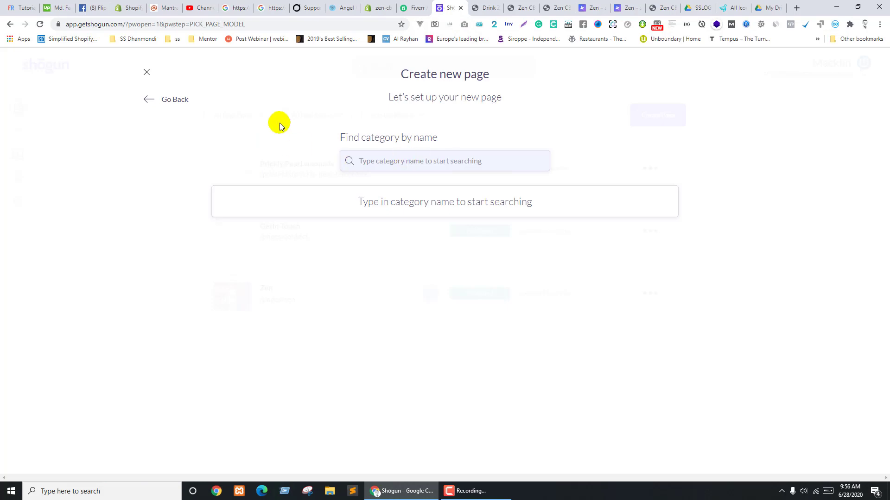
pyautogui.click(484, 5)
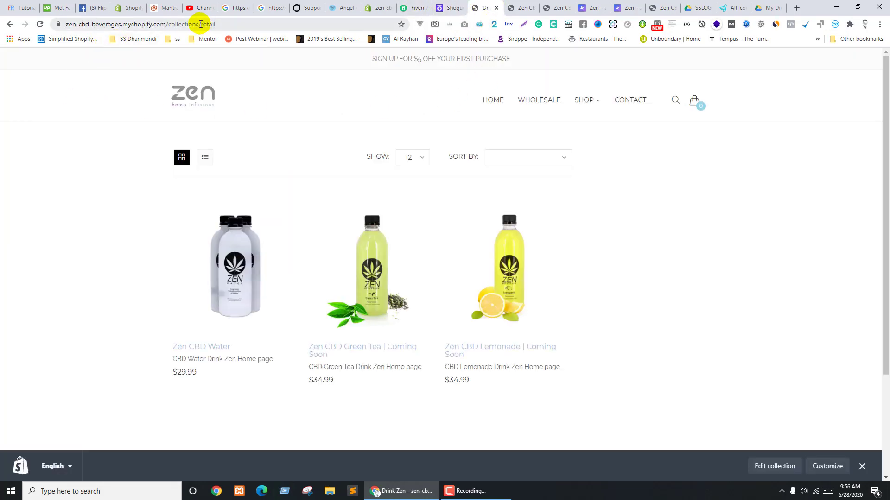
pyautogui.click(213, 24)
pyautogui.click(607, 222)
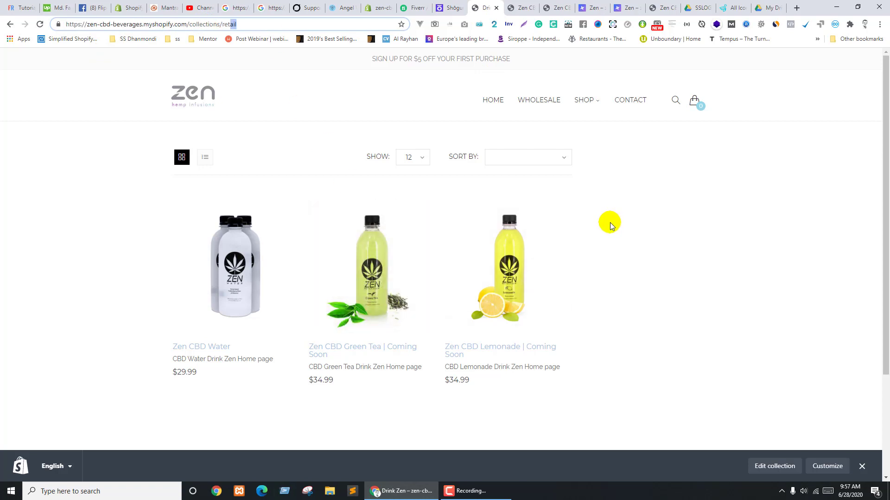
pyautogui.click(191, 393)
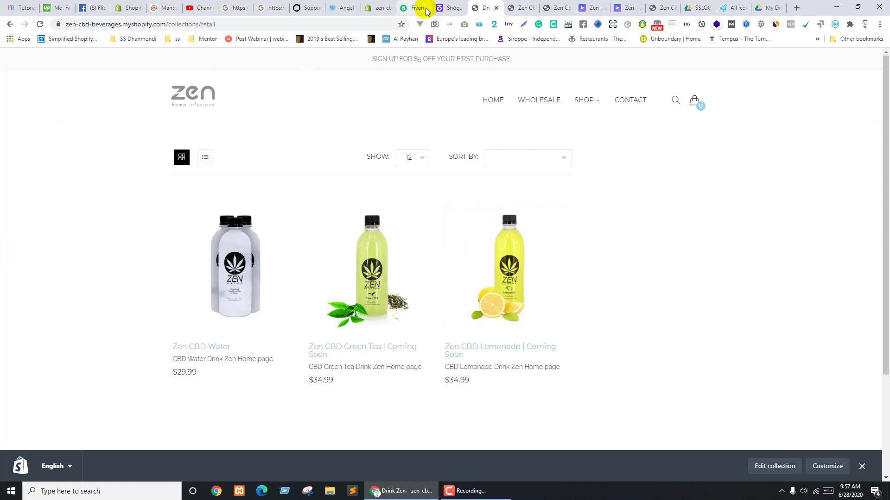
# Open the Home page, Zen Wholesale, Drink Zen, CBD Water, CBD Green Tea and CBD Lemonade collections from the Shopify admin list for inspection
pyautogui.click(379, 7)
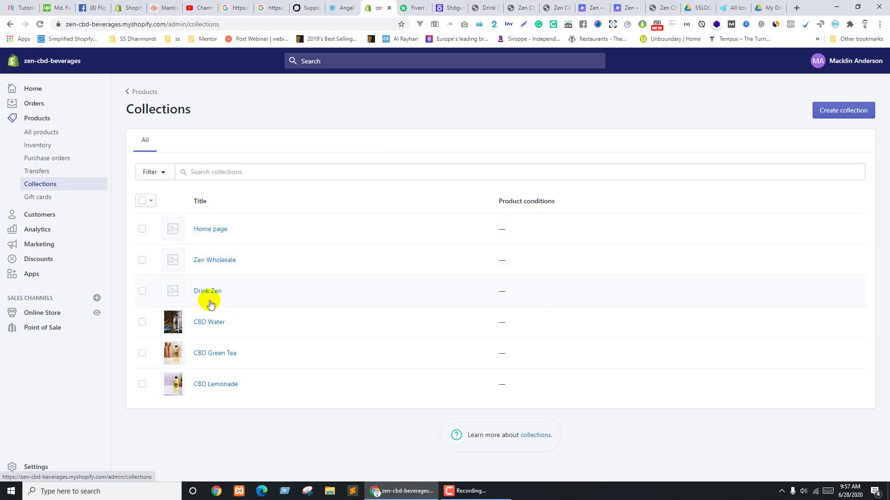
pyautogui.middleClick(211, 228)
pyautogui.middleClick(203, 261)
pyautogui.middleClick(210, 296)
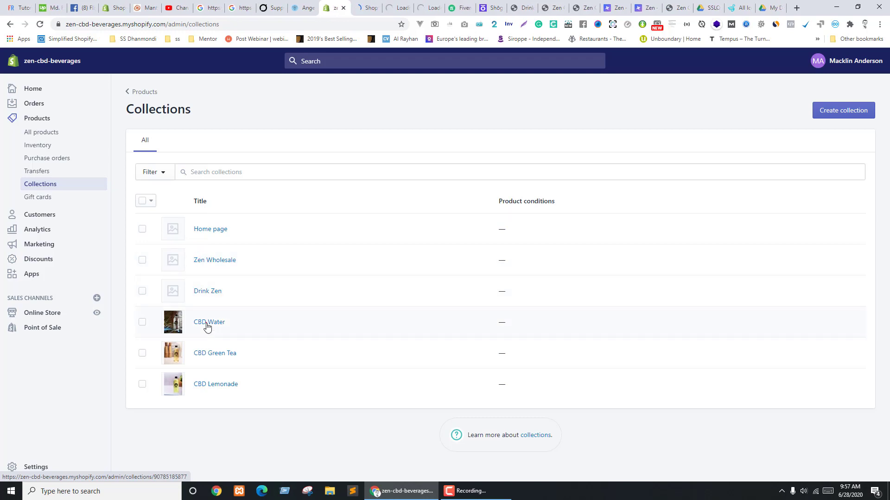
pyautogui.middleClick(207, 325)
pyautogui.middleClick(208, 358)
pyautogui.middleClick(197, 392)
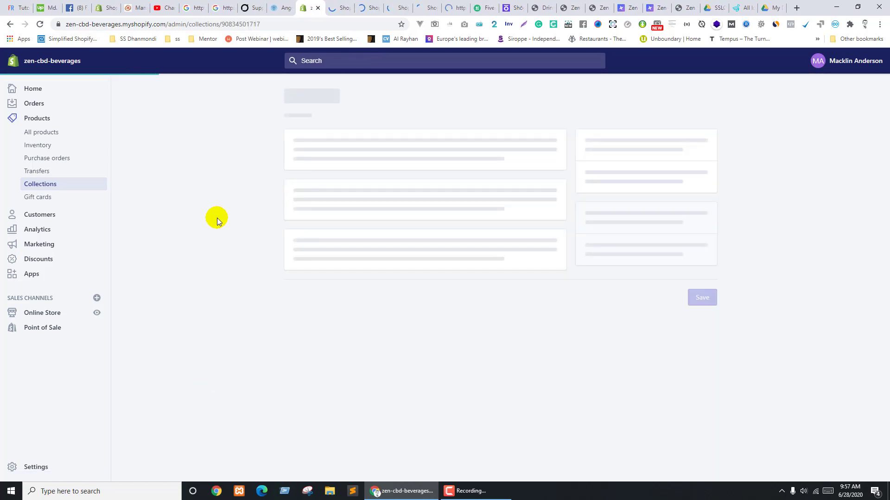
# Review the product lists of the CBD Lemonade and Home page collections against the products on the storefront's Shop page
pyautogui.scroll(-3, 232, 246)
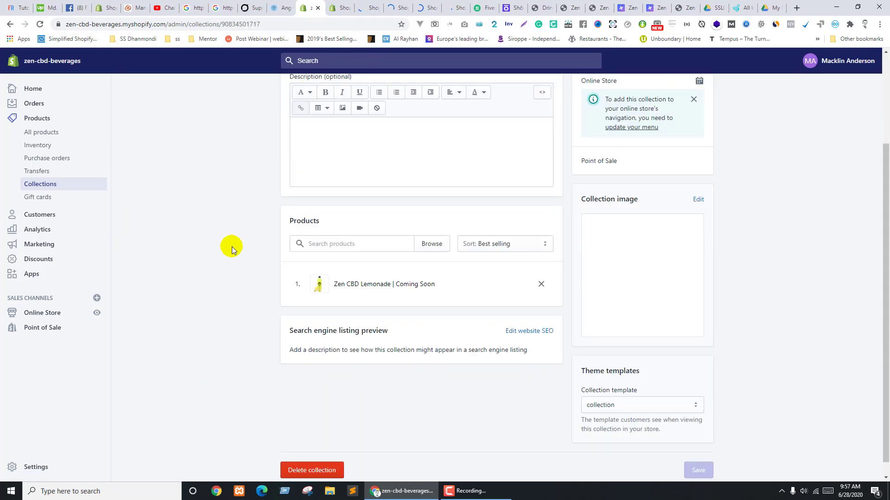
pyautogui.scroll(3, 230, 245)
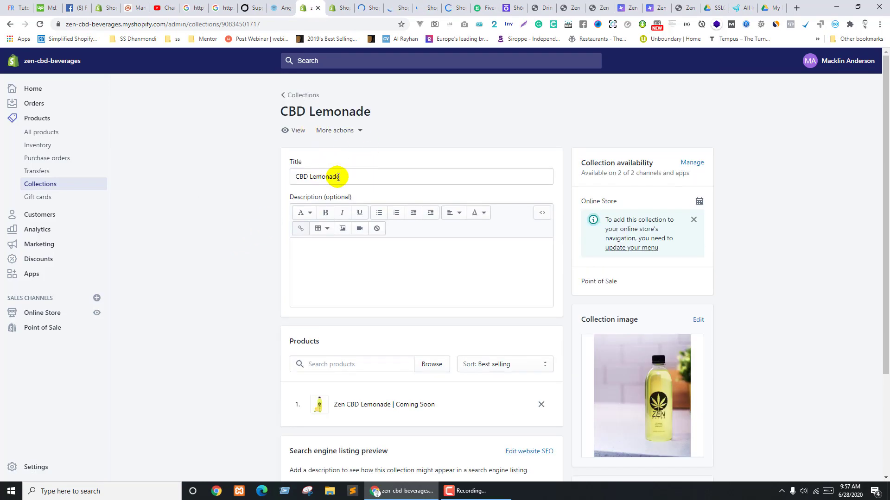
pyautogui.hotkey('ctrl', 'Tab')
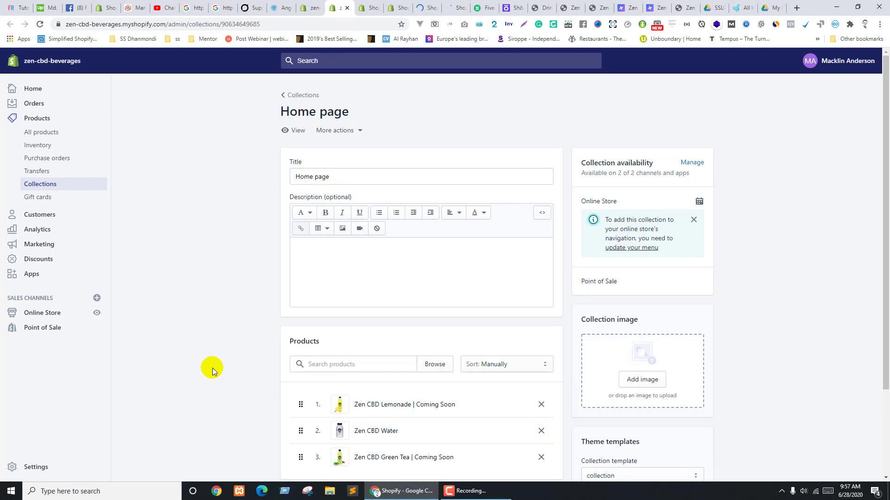
pyautogui.scroll(-3, 223, 360)
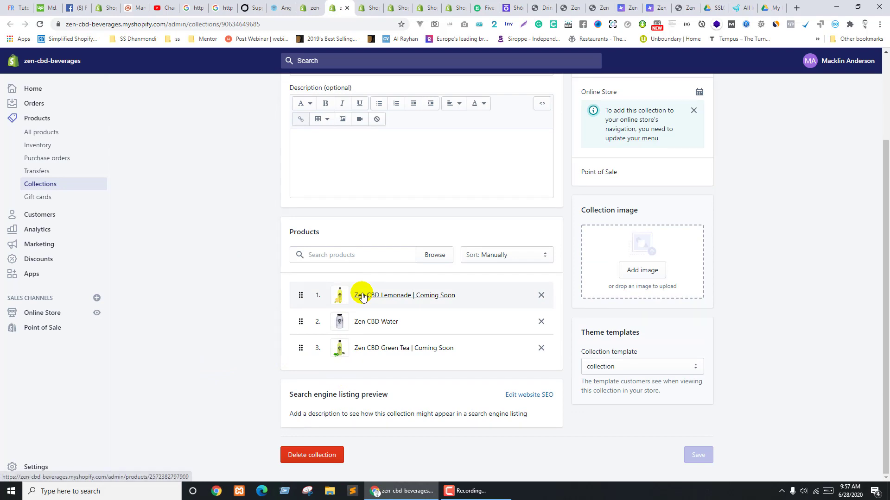
pyautogui.click(545, 6)
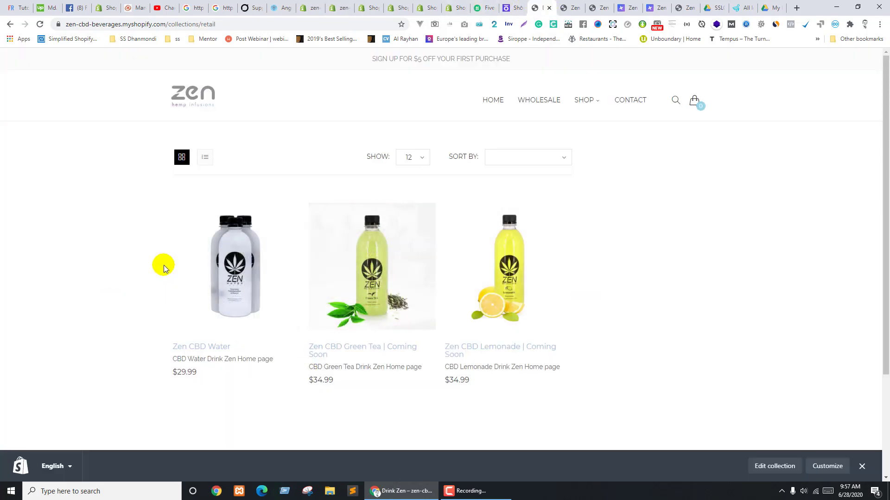
pyautogui.click(339, 6)
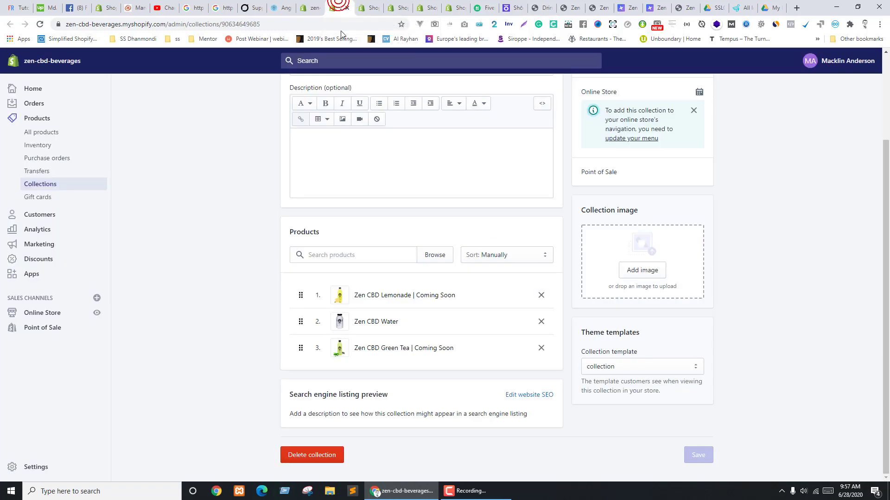
# Review the product lists of the Zen Wholesale and Drink Zen collections and compare them with the storefront's Shop page
pyautogui.click(373, 6)
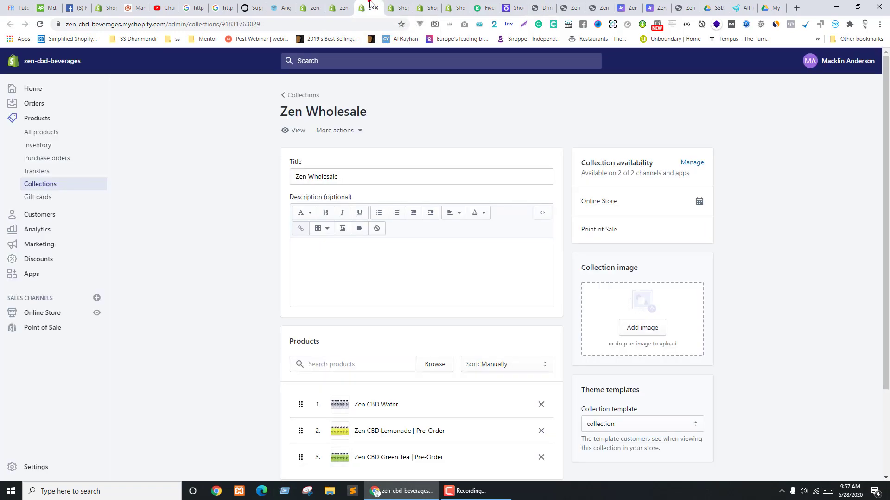
pyautogui.scroll(-3, 430, 219)
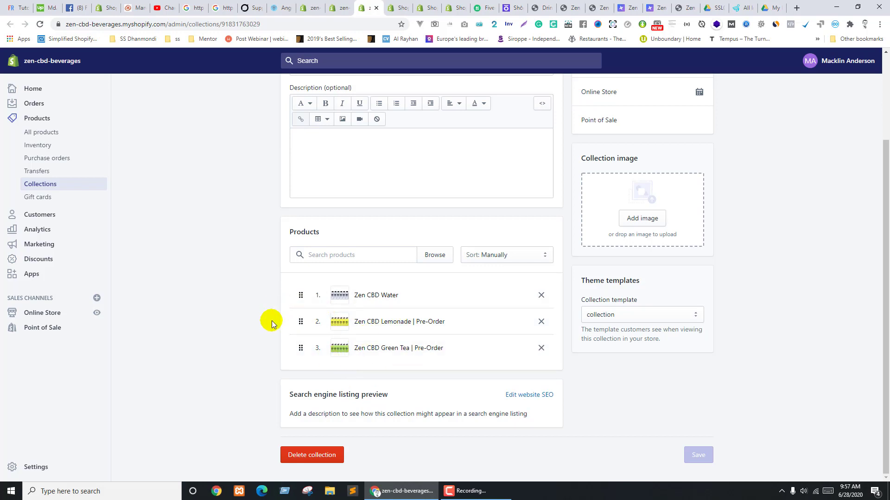
pyautogui.hotkey('ctrl', 'Tab')
pyautogui.scroll(-3, 276, 307)
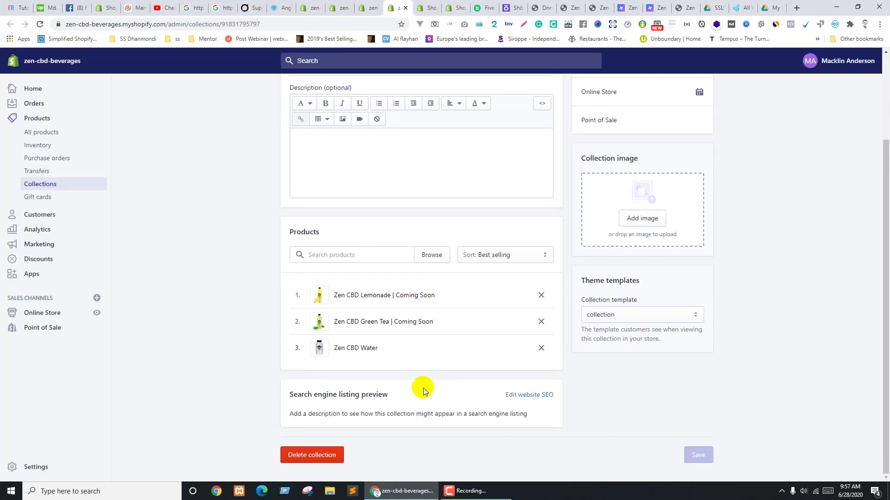
pyautogui.click(540, 11)
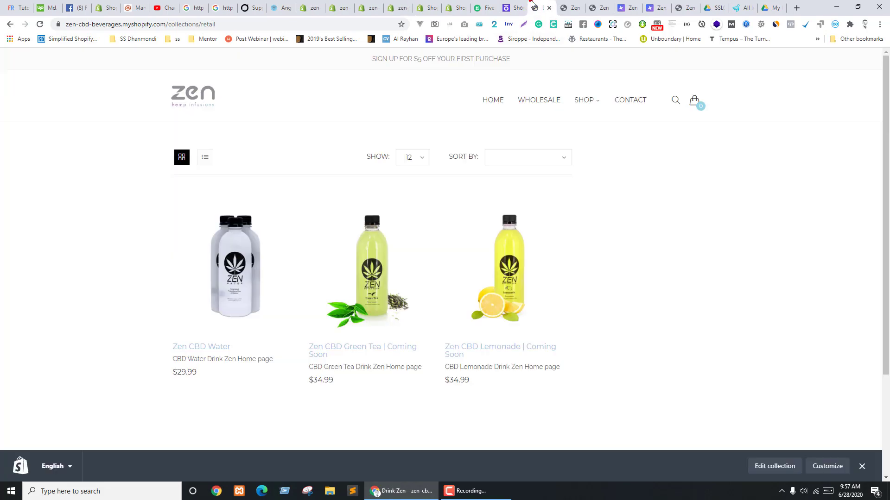
pyautogui.click(367, 6)
pyautogui.click(397, 8)
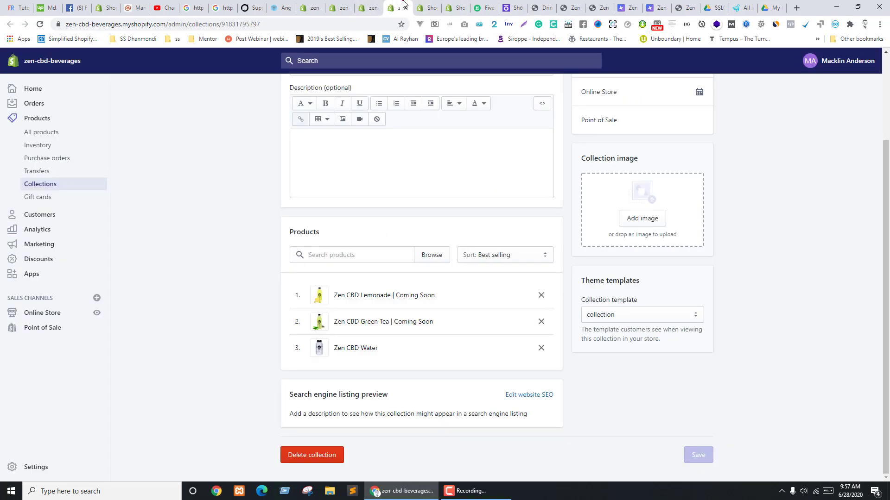
# Check the products in CBD Water and CBD Green Tea, then close the CBD Water, CBD Green Tea and CBD Lemonade collections
pyautogui.hotkey('ctrl', 'Tab')
pyautogui.scroll(-2, 467, 292)
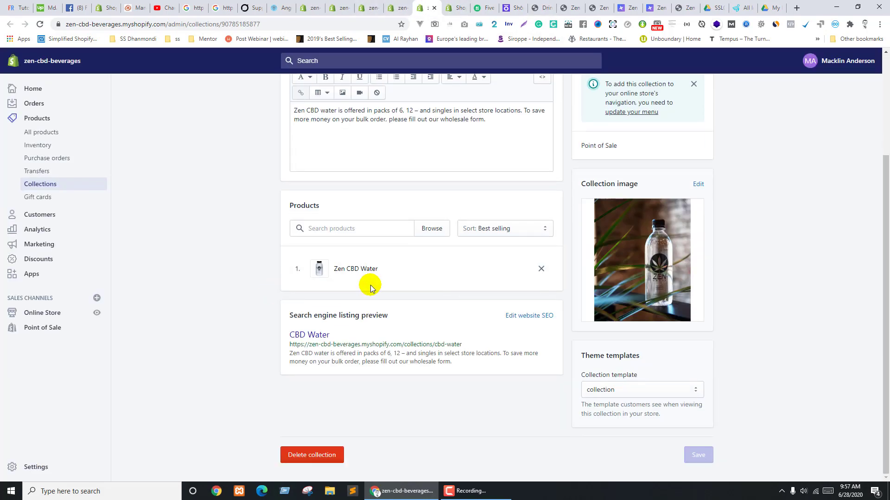
pyautogui.hotkey('ctrl', 'w')
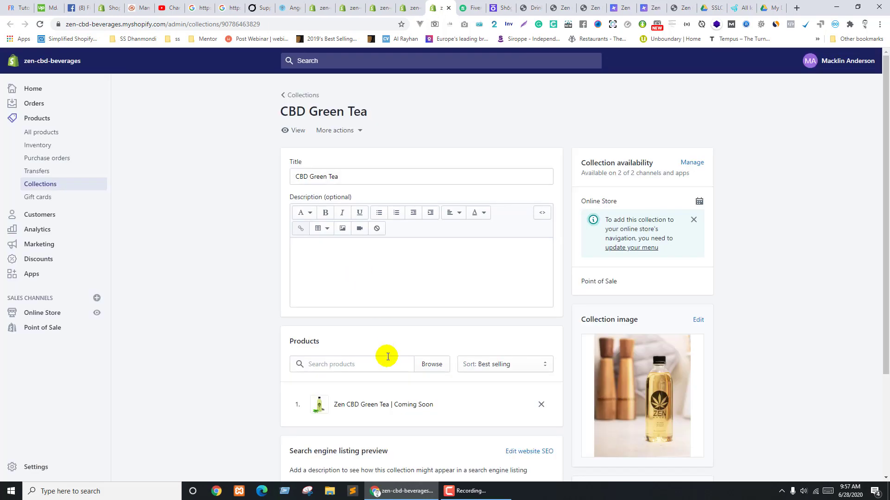
pyautogui.hotkey('ctrl', 'w')
pyautogui.click(366, 7)
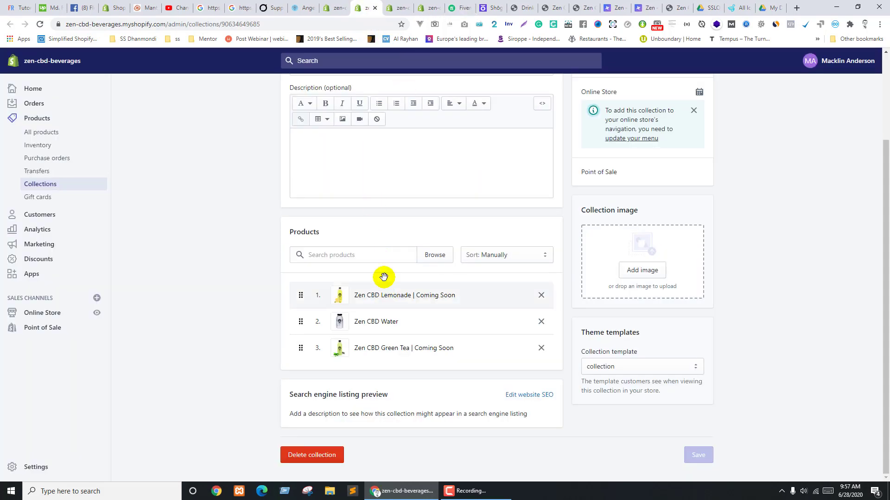
pyautogui.click(333, 3)
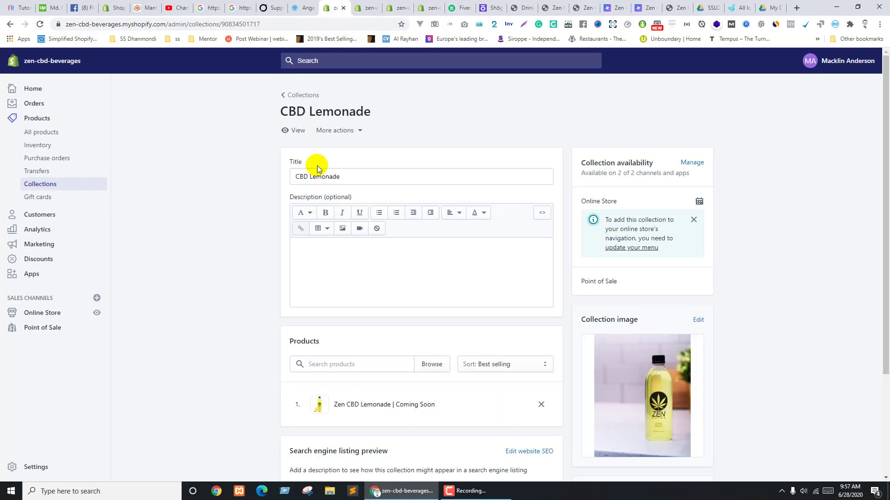
pyautogui.hotkey('ctrl', 'w')
# Examine the Home page collection's title, products and search listing, comparing them with the collection handle in the storefront Shop page's address
pyautogui.scroll(3, 253, 212)
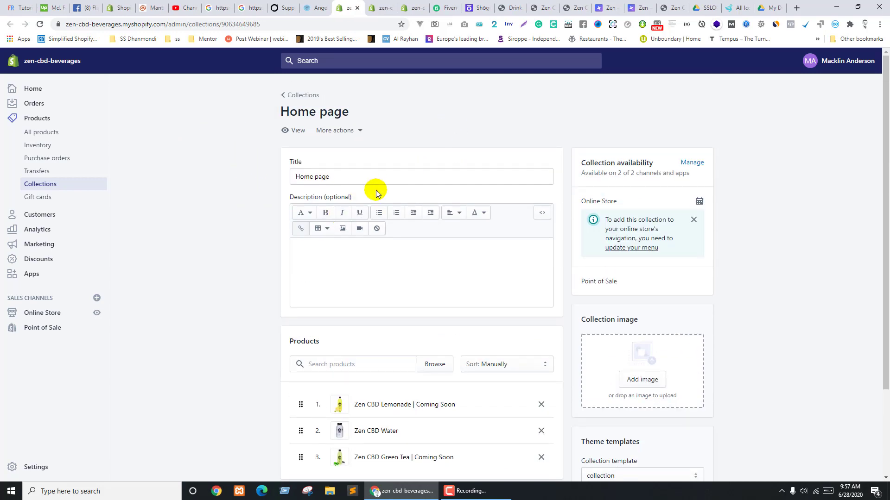
pyautogui.scroll(-3, 377, 190)
pyautogui.scroll(3, 399, 156)
pyautogui.click(337, 173)
pyautogui.click(436, 136)
pyautogui.click(478, 7)
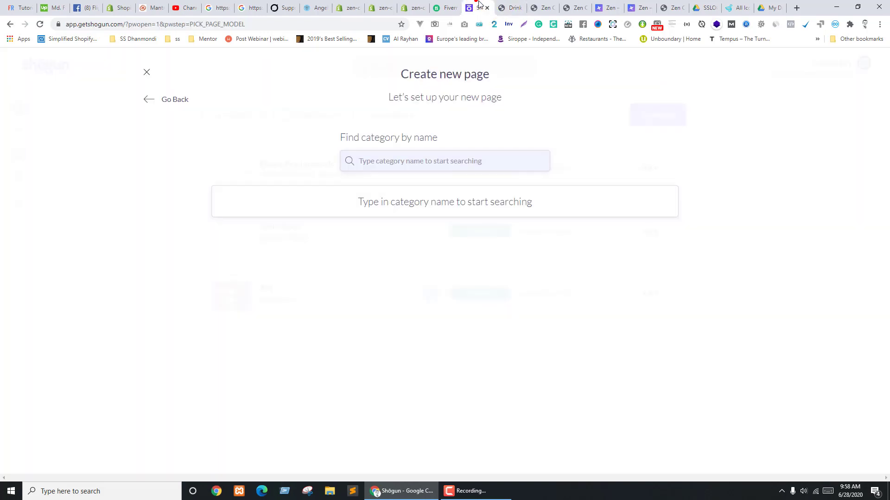
pyautogui.click(510, 6)
pyautogui.click(201, 24)
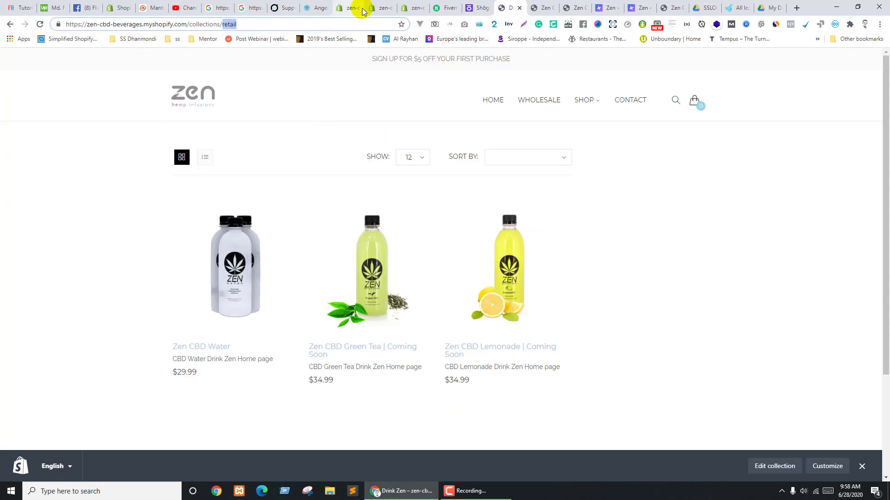
pyautogui.click(341, 5)
pyautogui.scroll(-3, 493, 290)
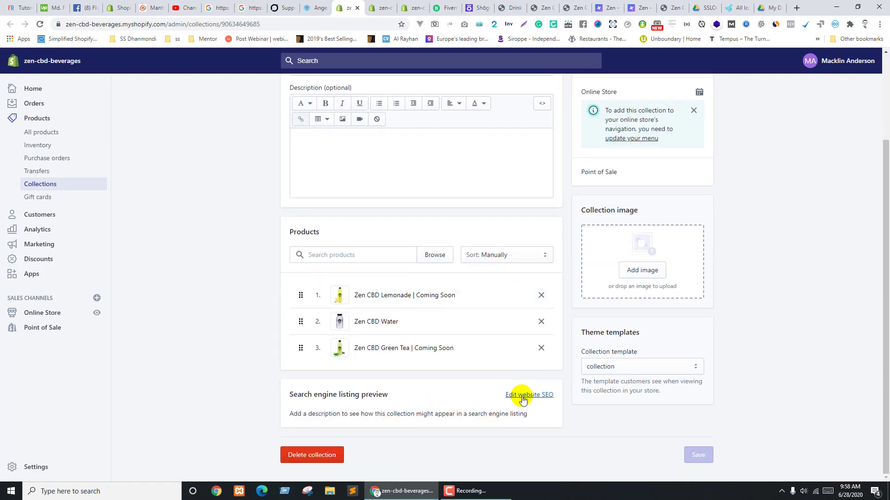
pyautogui.scroll(3, 362, 265)
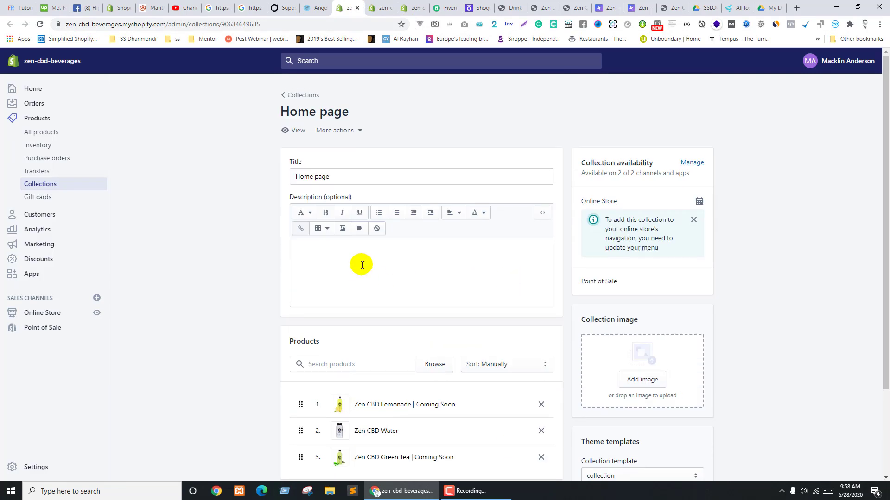
# View the Home page and Zen Wholesale collections on the storefront to check the handle in each address
pyautogui.click(359, 131)
pyautogui.click(294, 130)
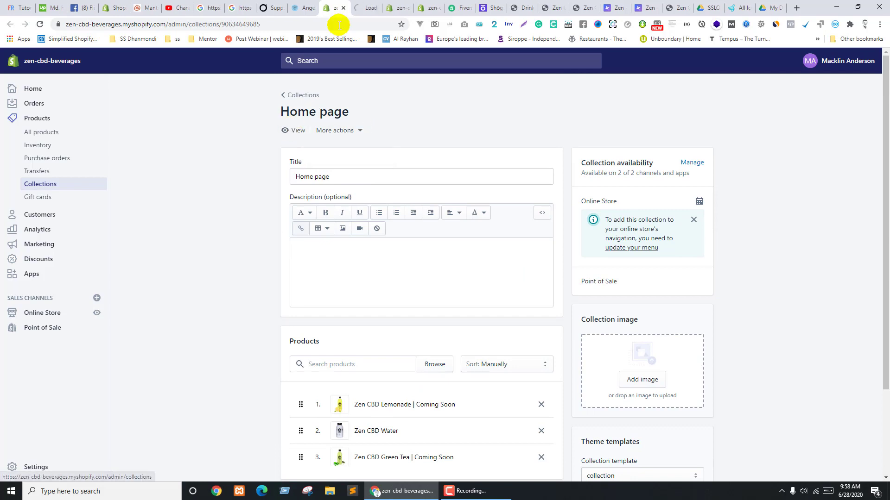
pyautogui.click(362, 8)
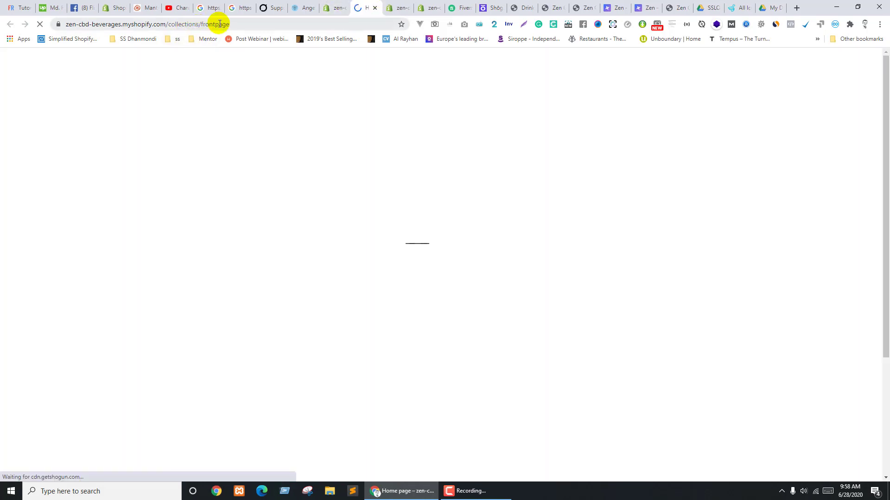
pyautogui.click(324, 3)
pyautogui.click(395, 5)
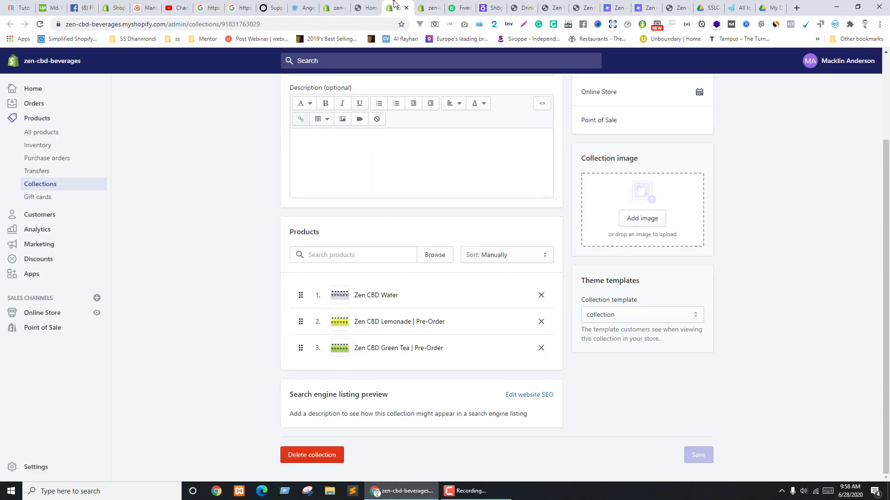
pyautogui.scroll(3, 330, 72)
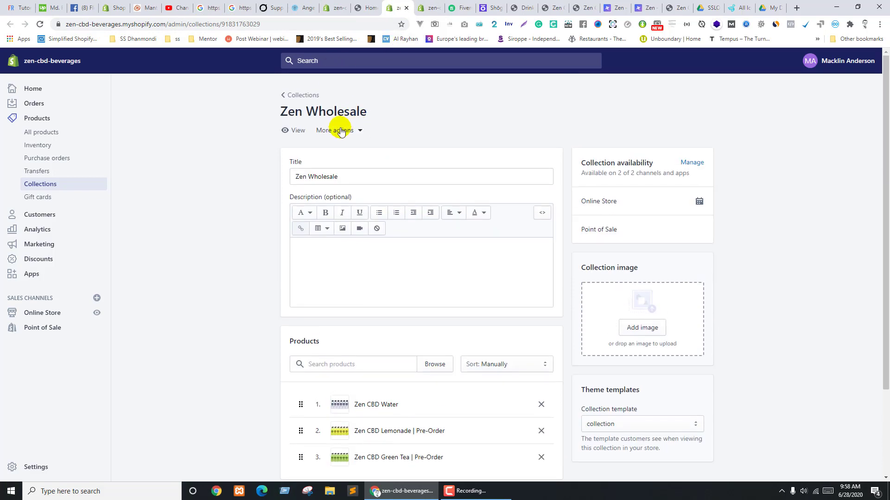
pyautogui.click(300, 130)
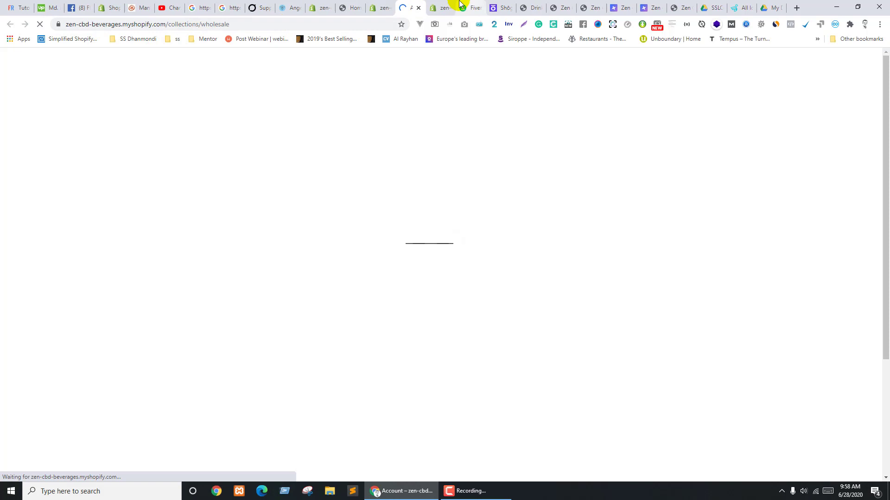
# View the Drink Zen collection on the storefront to check its handle, and return to its admin page
pyautogui.click(454, 7)
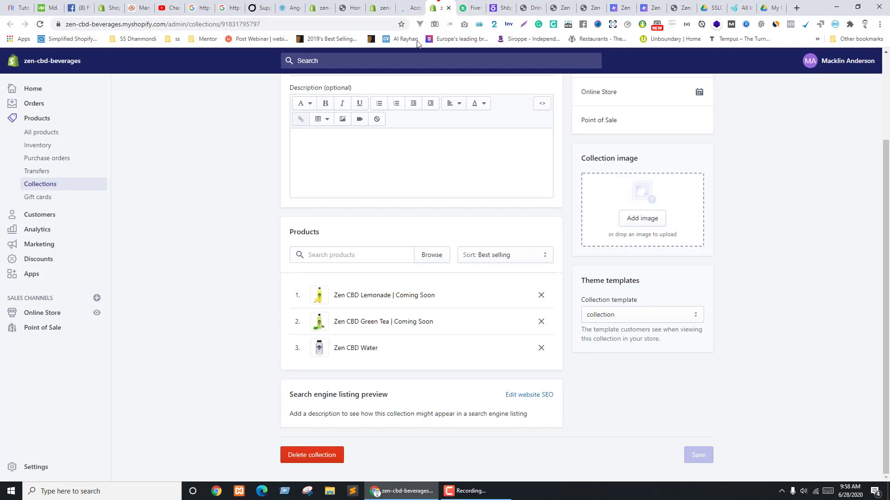
pyautogui.scroll(3, 191, 220)
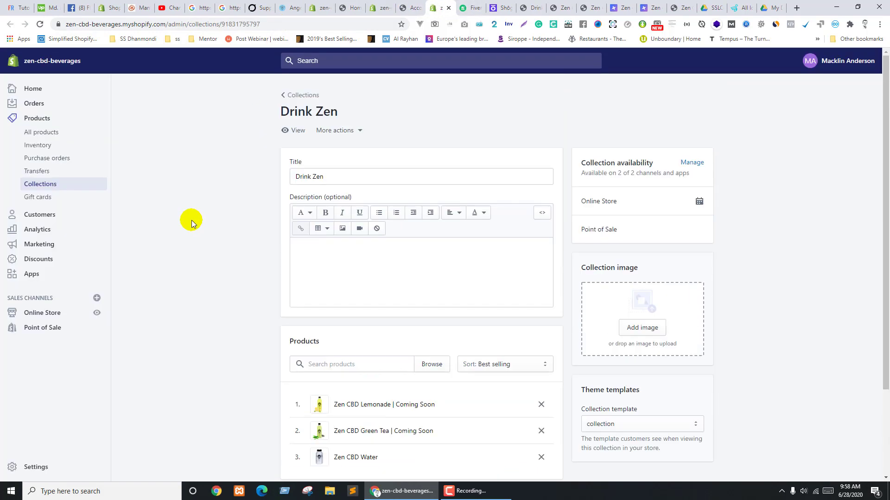
pyautogui.click(297, 130)
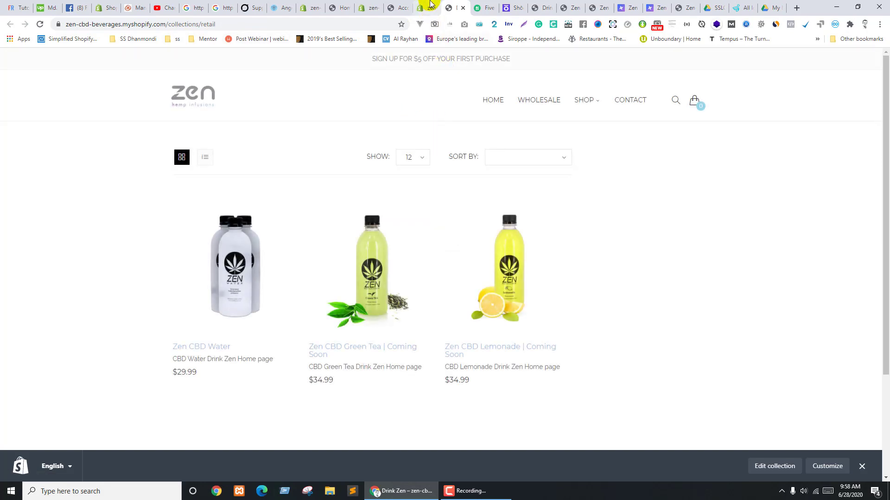
pyautogui.click(426, 4)
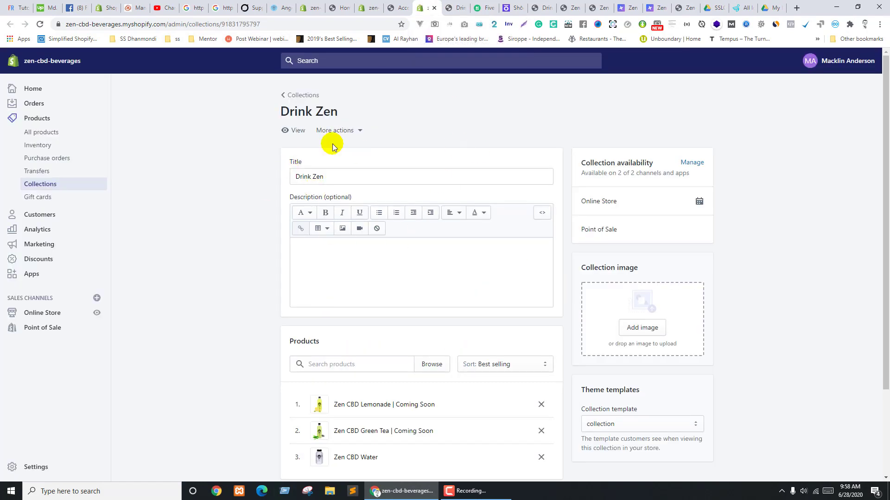
# Close the Home page collection's storefront view and both the admin and storefront pages of Zen Wholesale
pyautogui.click(329, 4)
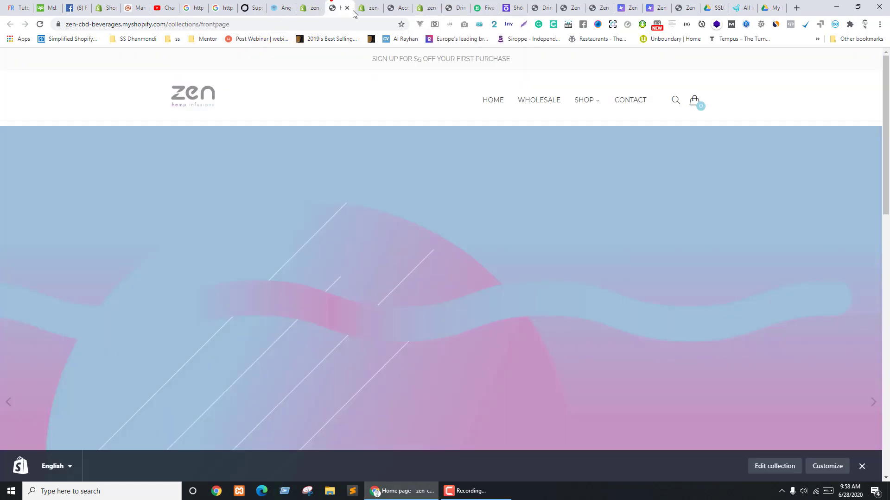
pyautogui.click(349, 8)
pyautogui.click(350, 8)
pyautogui.click(350, 8)
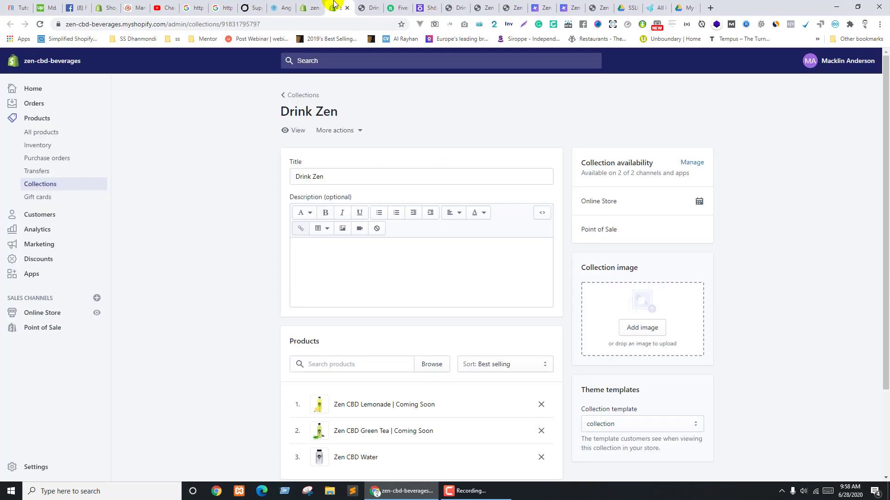
# Select the Drink Zen collection's title and compare the collection with its storefront page and Shogun's new page setup
pyautogui.hotkey('ctrl', 'Tab')
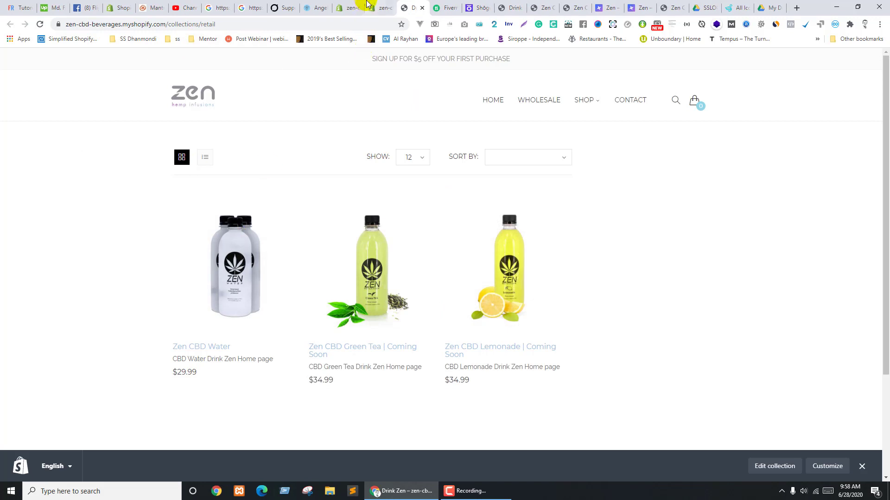
pyautogui.click(368, 6)
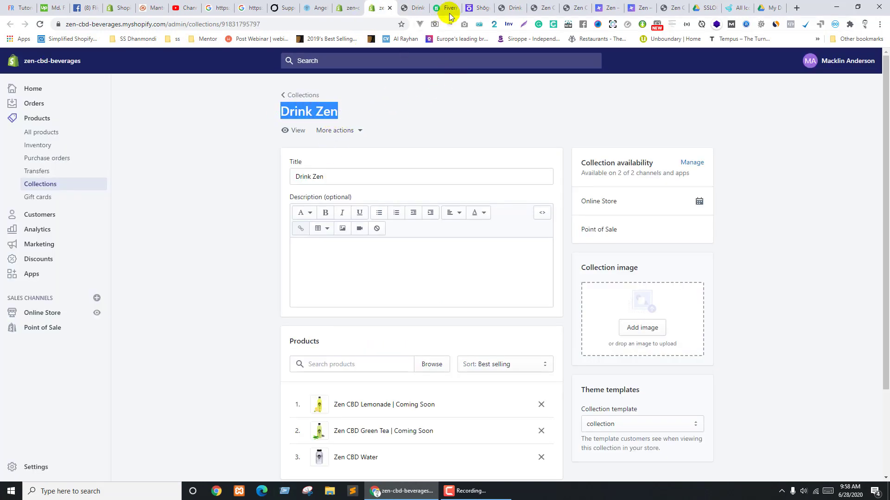
pyautogui.click(471, 4)
pyautogui.click(404, 6)
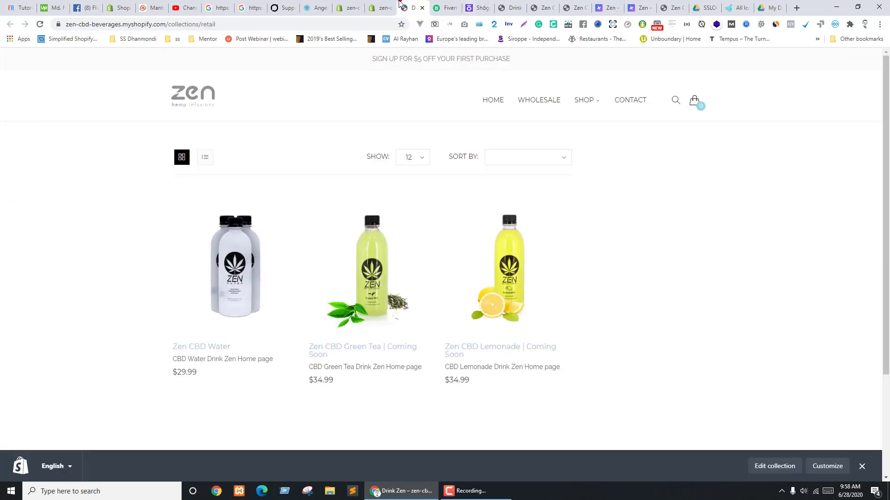
pyautogui.click(381, 6)
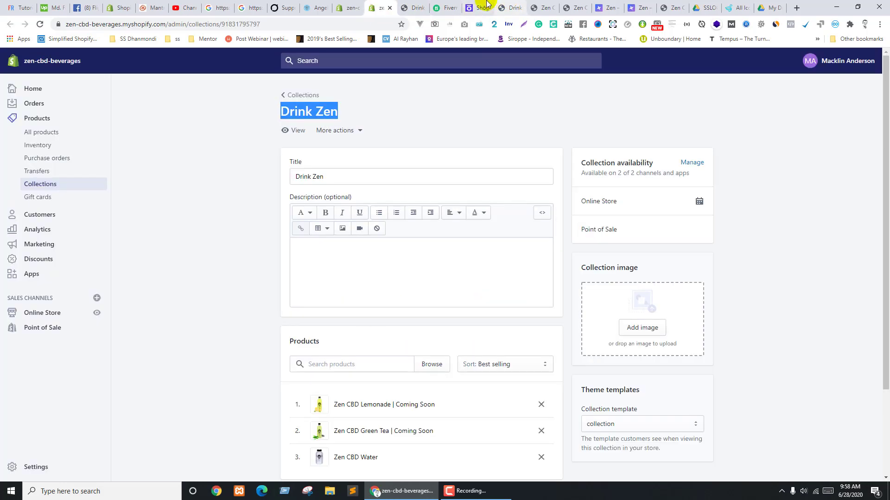
# Search Shogun's new page setup for the Drink Zen category, and open that collection with Shogun from its Shopify admin page
pyautogui.click(487, 4)
pyautogui.write('Drink Zen')
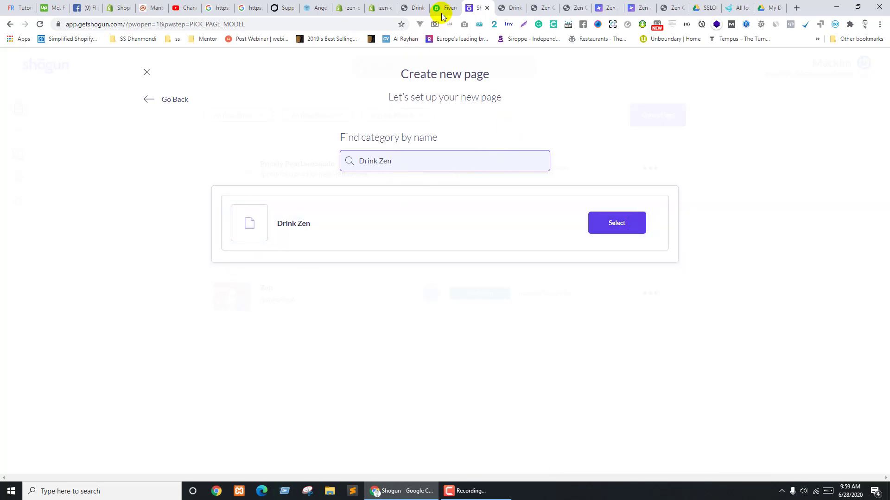
pyautogui.click(379, 4)
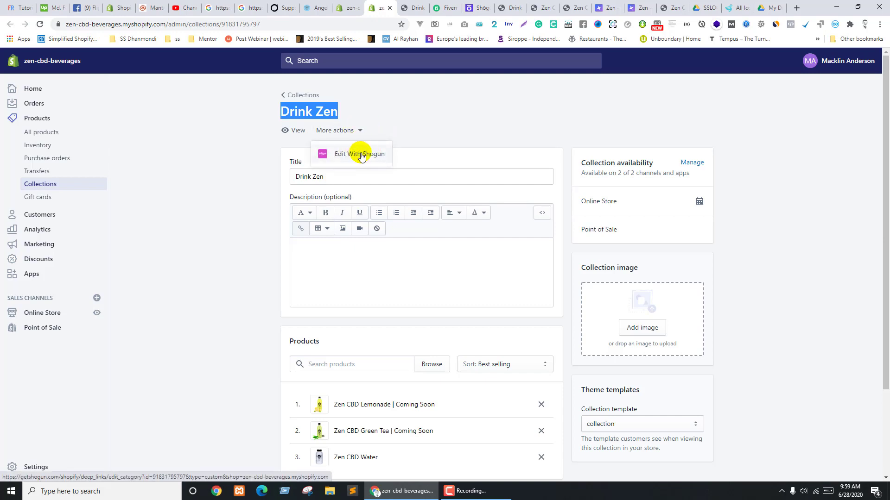
pyautogui.click(351, 156)
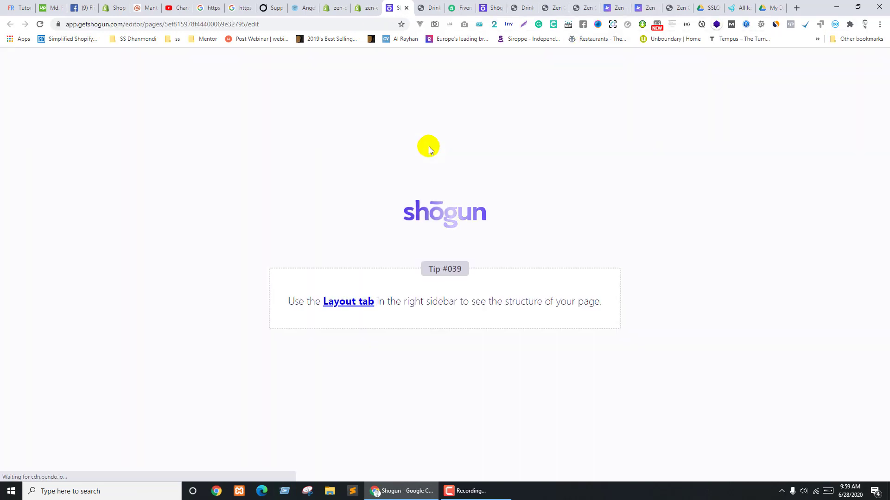
# Move the Drink Zen editor page beside Shogun's new page setup, and close the setup page
pyautogui.moveTo(396, 7); pyautogui.dragTo(489, 3)
pyautogui.click(401, 5)
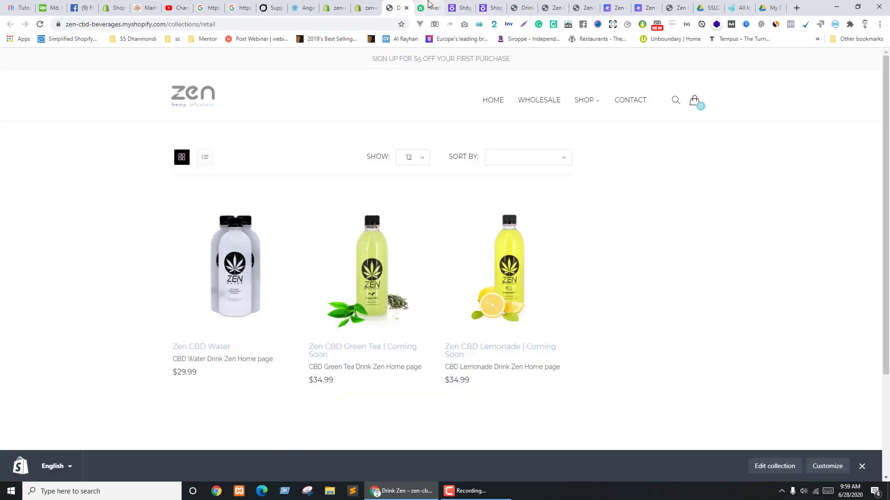
pyautogui.click(429, 7)
pyautogui.click(458, 7)
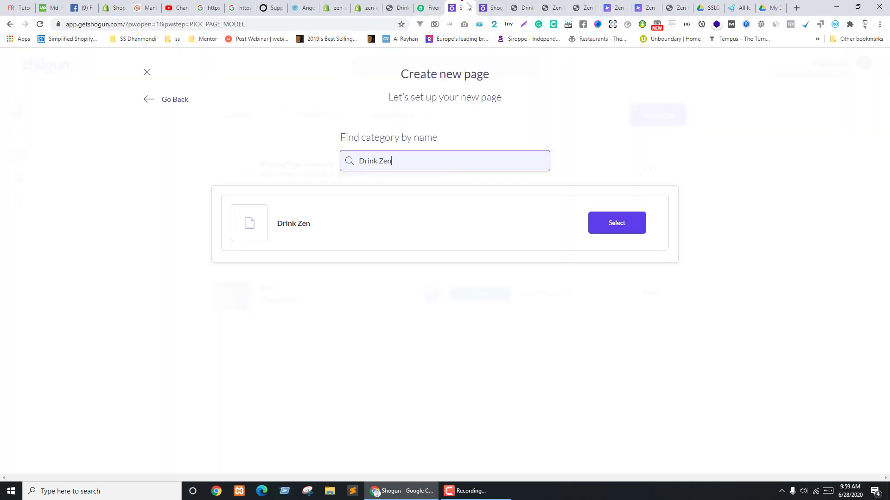
pyautogui.click(468, 8)
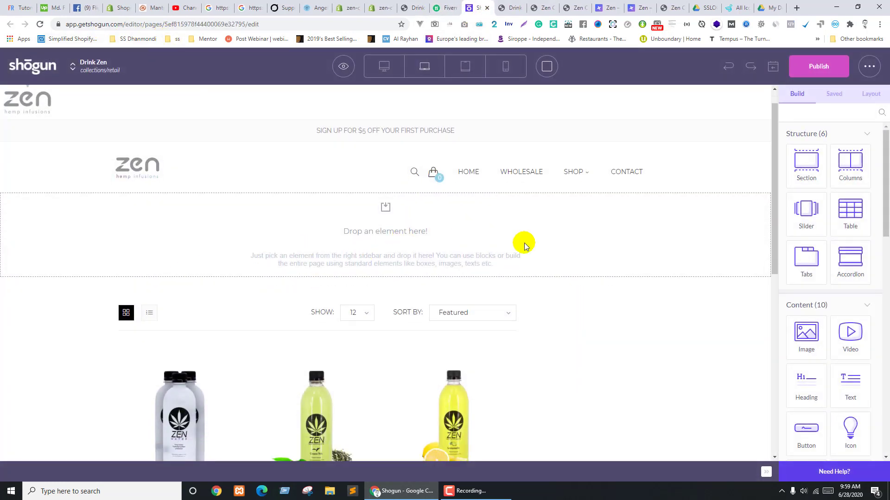
# Look over the Drink Zen page's upper drop area and product grid in the Shogun editor
pyautogui.scroll(-5, 214, 348)
pyautogui.scroll(5, 506, 250)
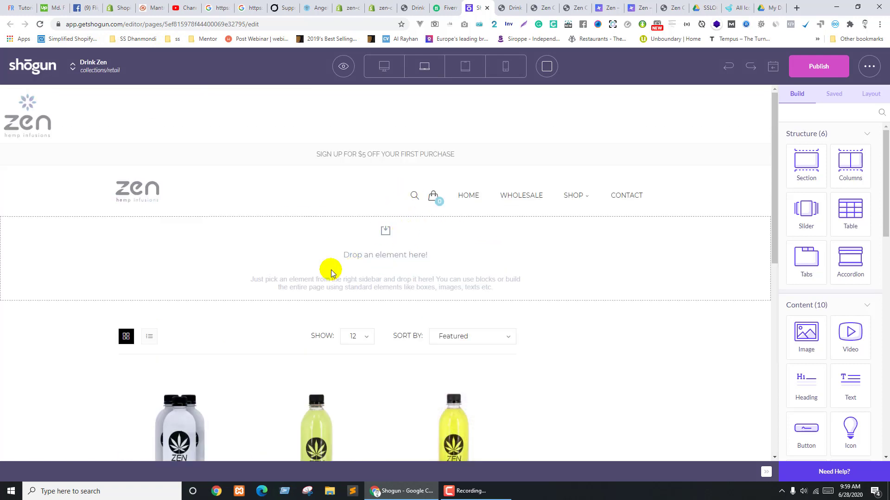
pyautogui.scroll(-4, 125, 291)
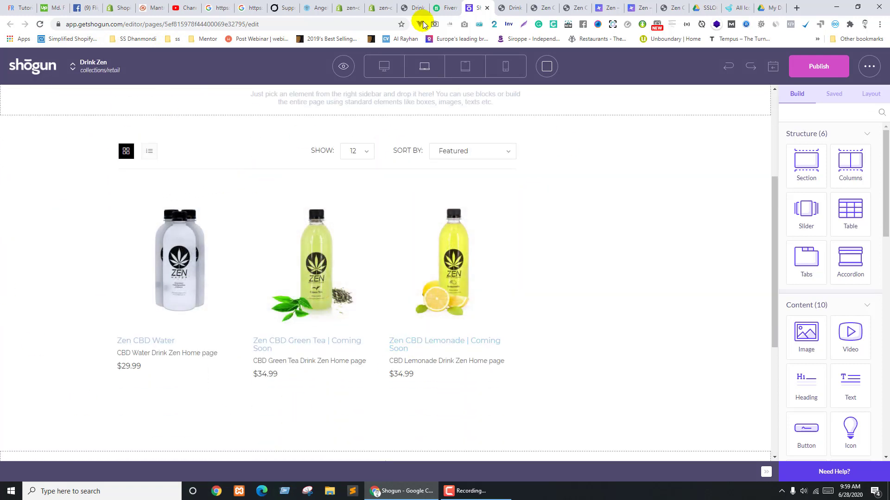
# View the actions for the live Emigo home style 4 theme in Shopify's Online Store, and return to the Shogun editor
pyautogui.click(378, 5)
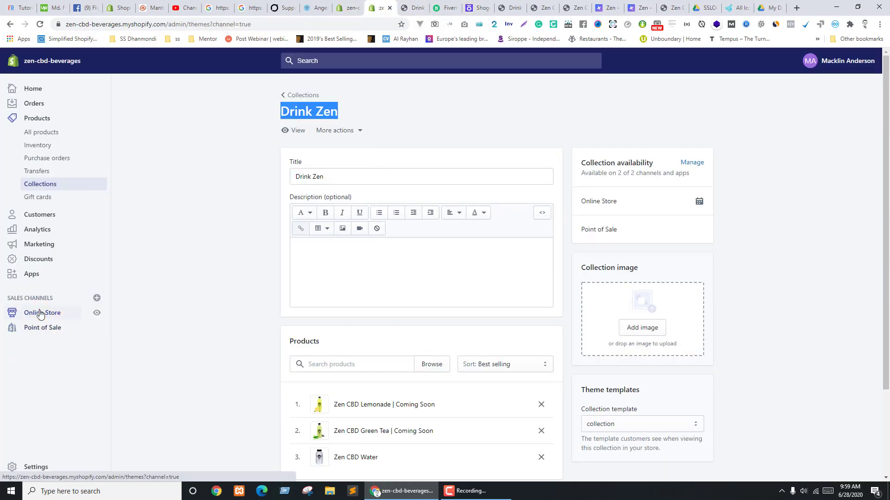
pyautogui.click(42, 314)
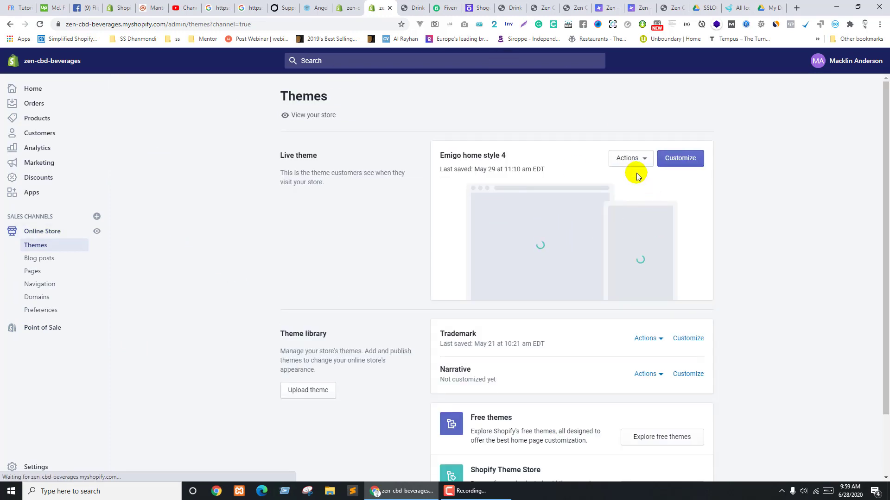
pyautogui.click(626, 158)
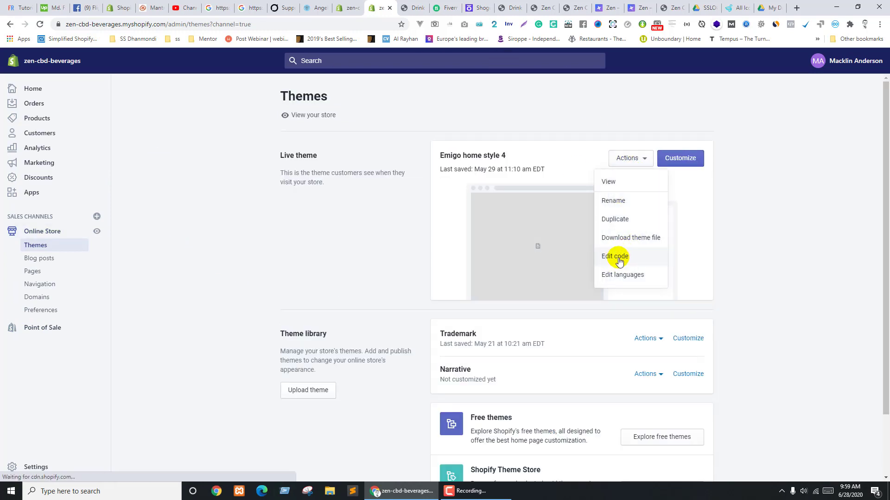
pyautogui.click(480, 5)
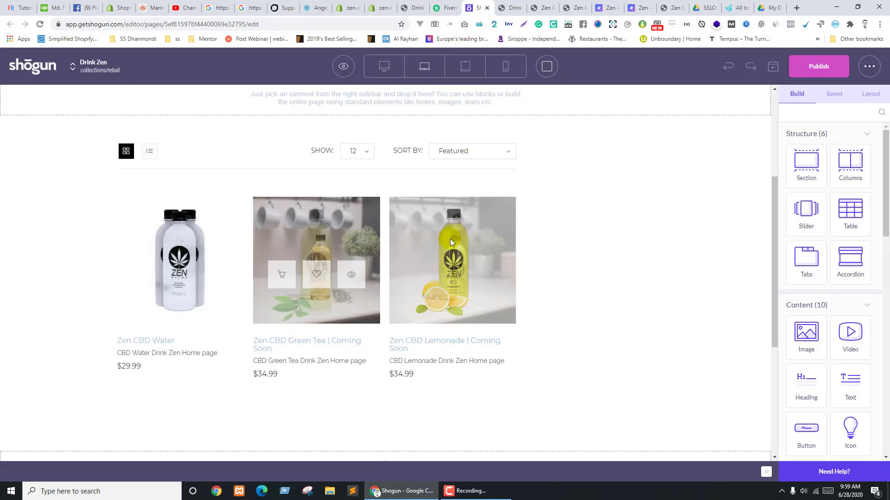
# Examine the Drink Zen page from header to footer, including its product grid and the drop areas above and below it
pyautogui.click(664, 214)
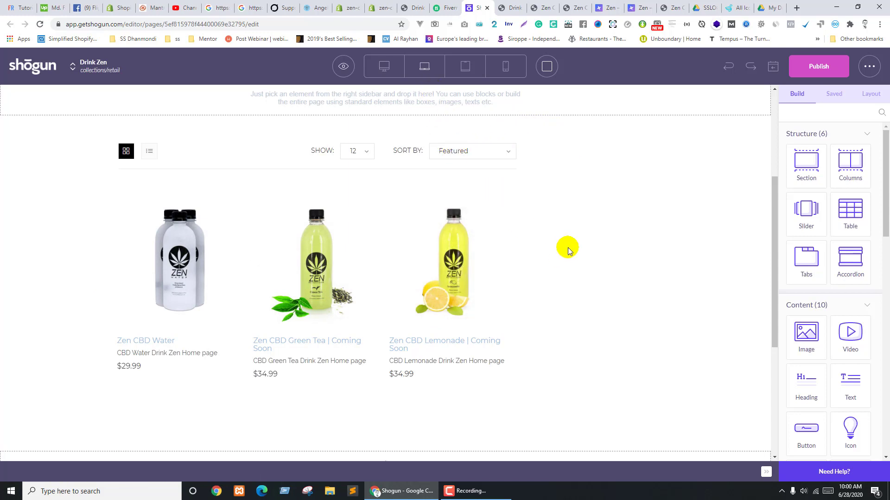
pyautogui.scroll(-4, 565, 249)
pyautogui.scroll(4, 566, 249)
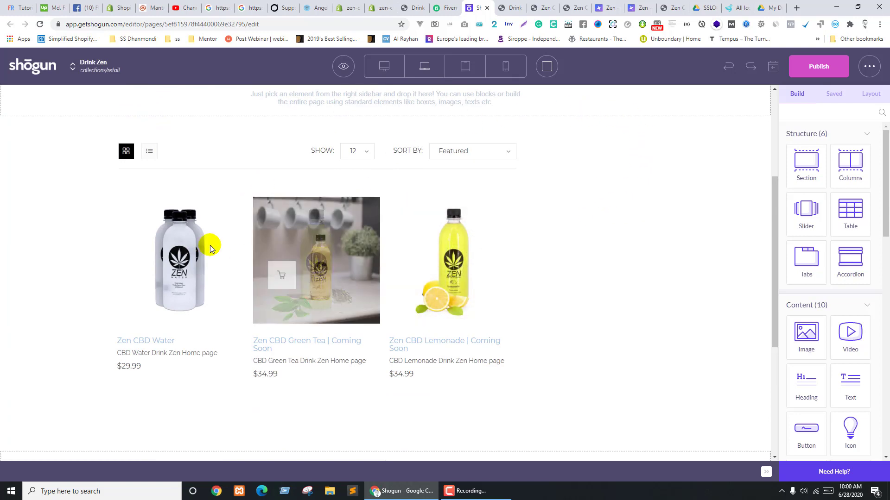
pyautogui.scroll(-5, 608, 216)
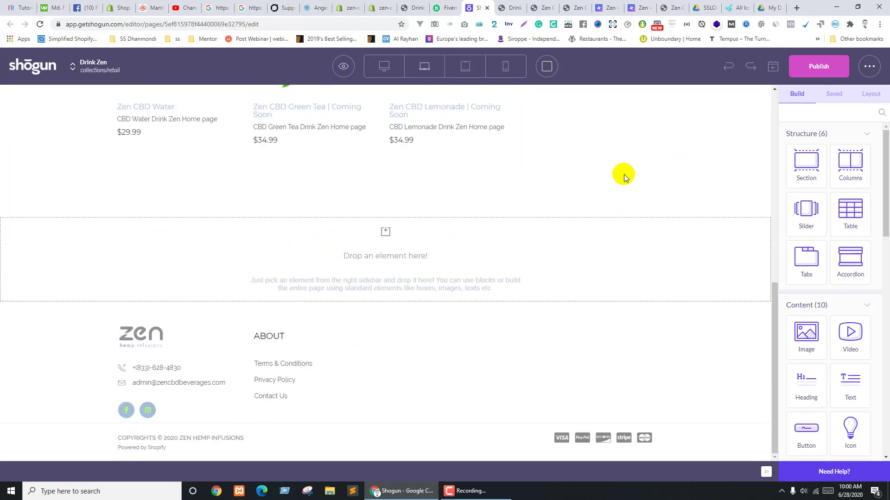
pyautogui.scroll(4, 621, 174)
pyautogui.scroll(5, 250, 301)
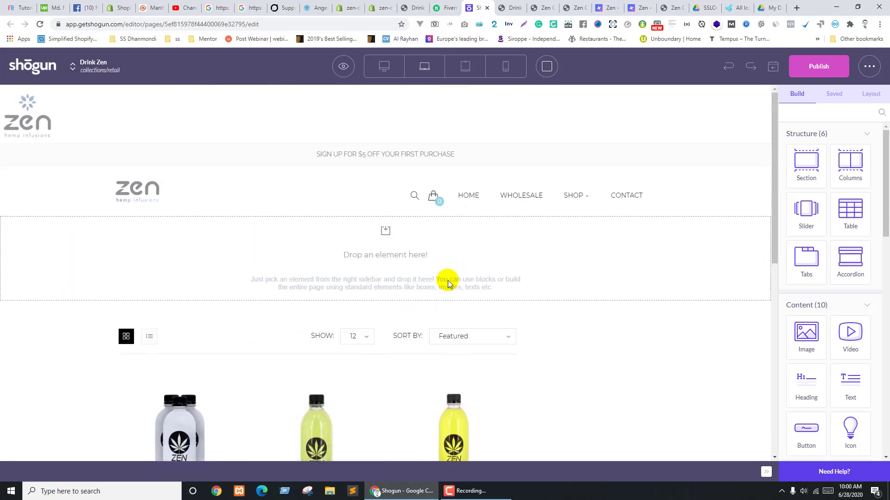
pyautogui.scroll(-6, 380, 253)
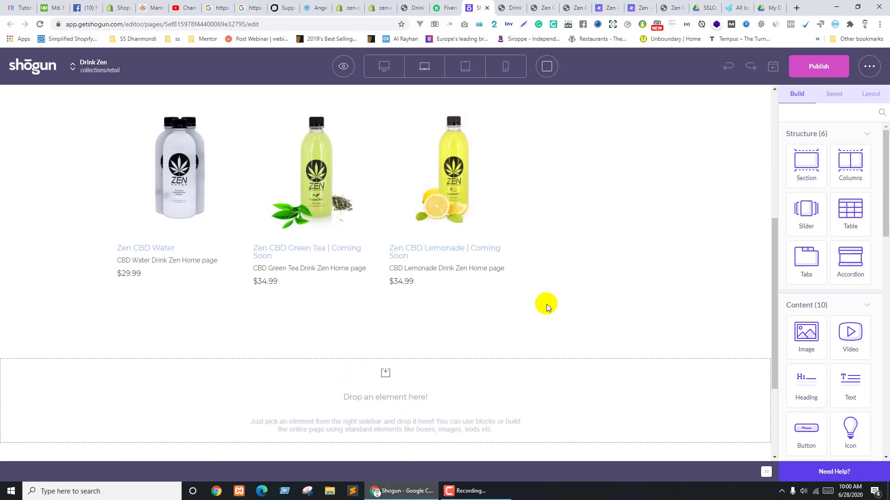
pyautogui.scroll(6, 544, 304)
# Check the shop_page.png mockup on Fiverr, and add a Section to the Drink Zen page's drop area above the product grid
pyautogui.click(445, 7)
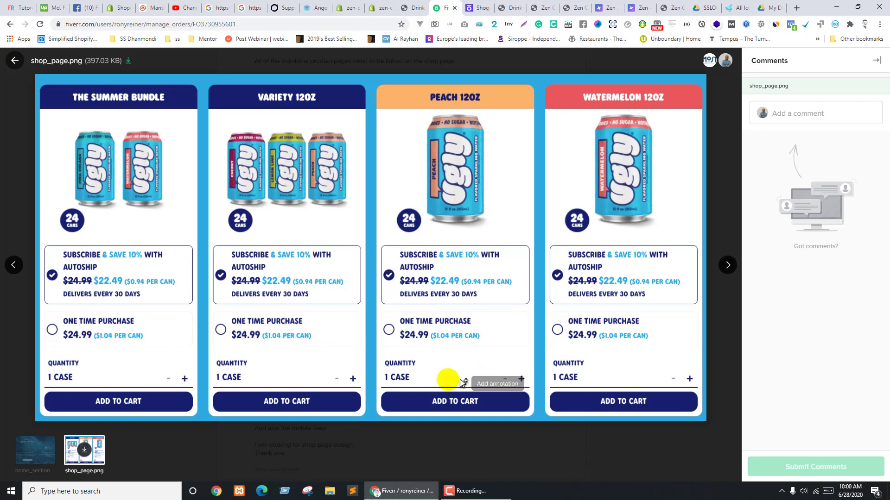
pyautogui.click(477, 8)
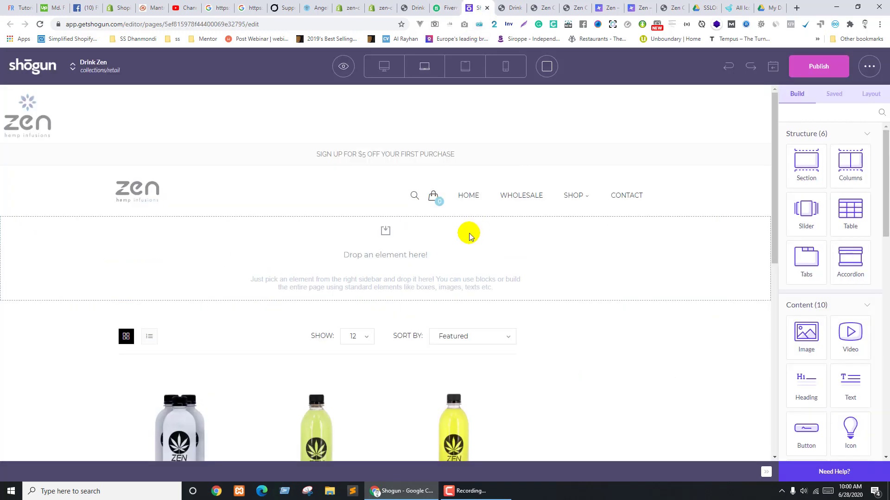
pyautogui.moveTo(373, 268); pyautogui.dragTo(369, 269)
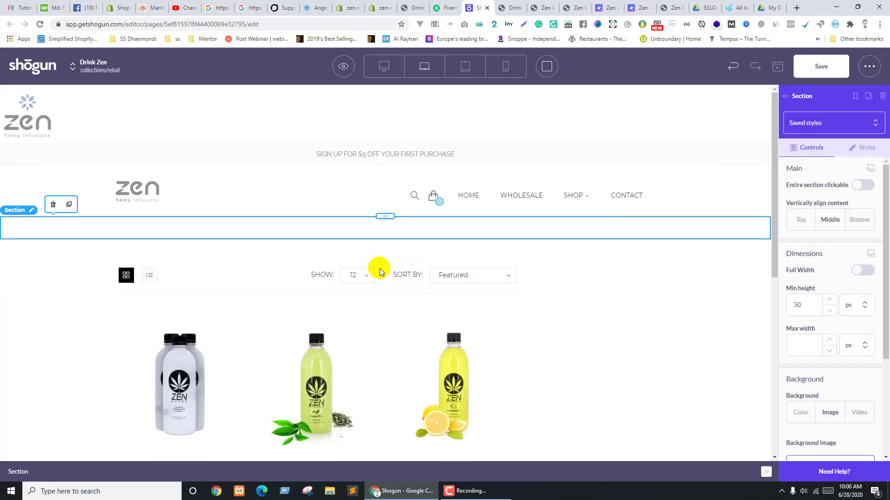
# Compare the shop_page.png mockup on Fiverr with the Drink Zen collection's storefront page, and return to the Shogun editor
pyautogui.hotkey('ctrl', 'shift', 'Tab')
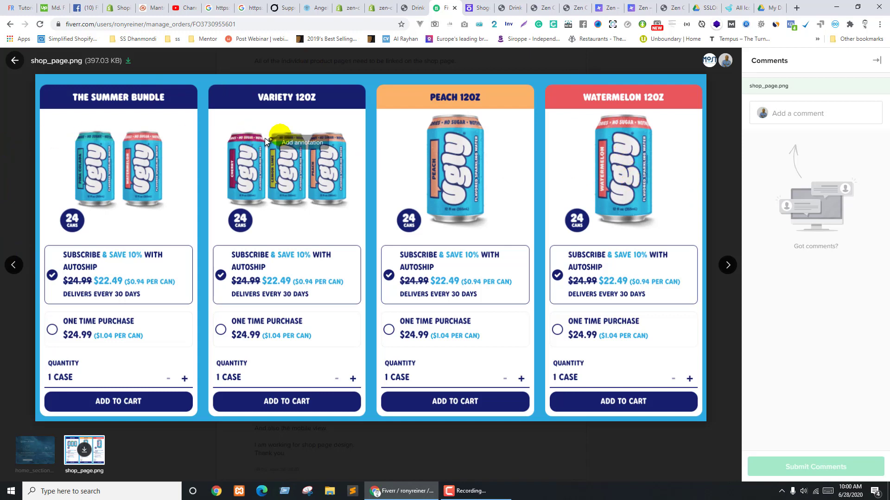
pyautogui.click(501, 5)
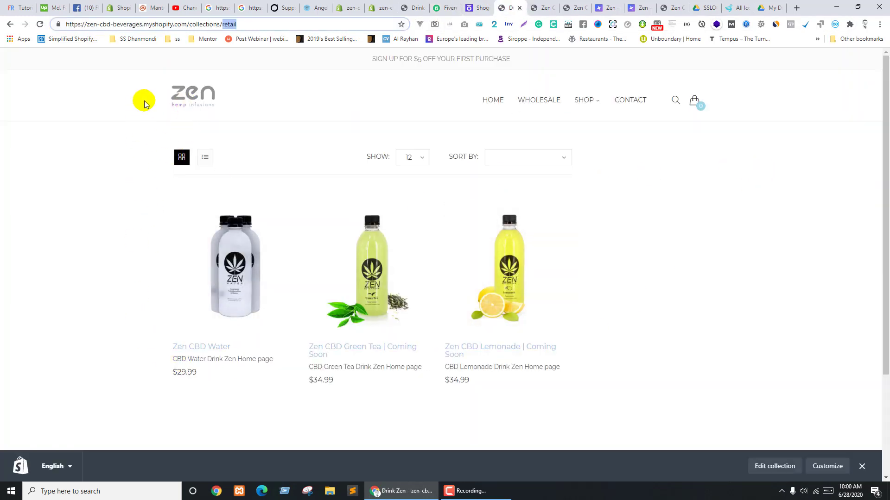
pyautogui.scroll(-3, 255, 312)
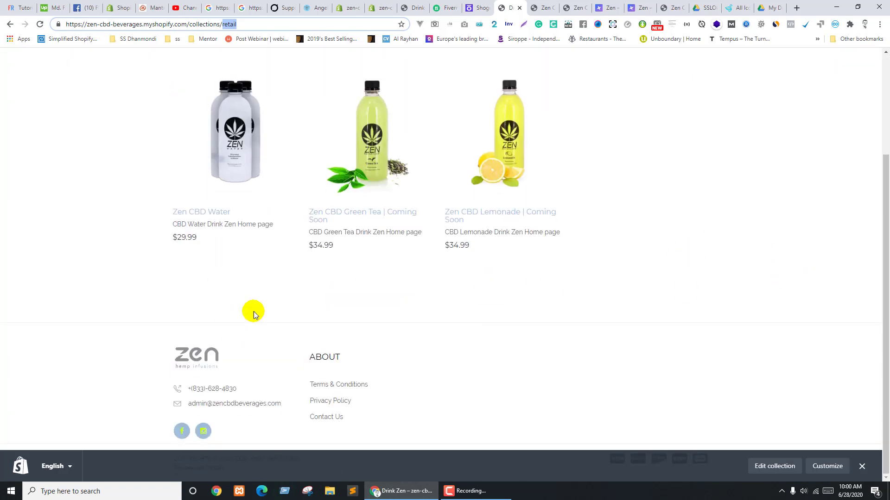
pyautogui.scroll(3, 254, 311)
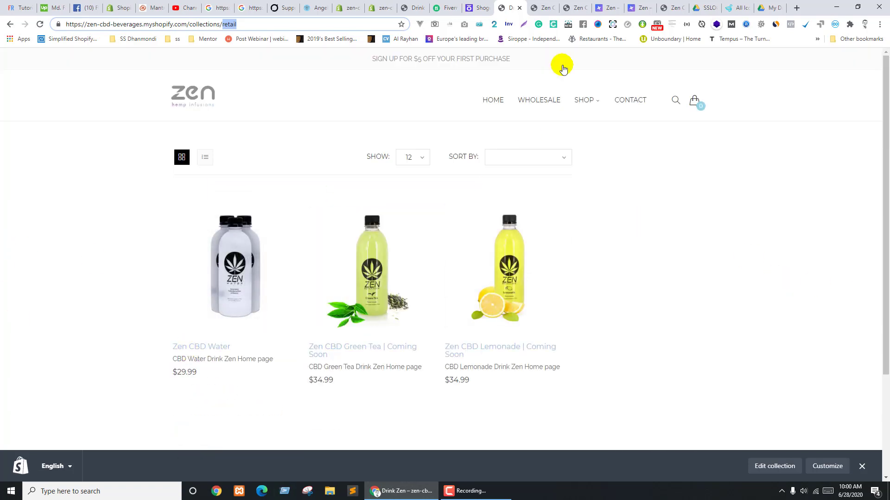
pyautogui.click(445, 8)
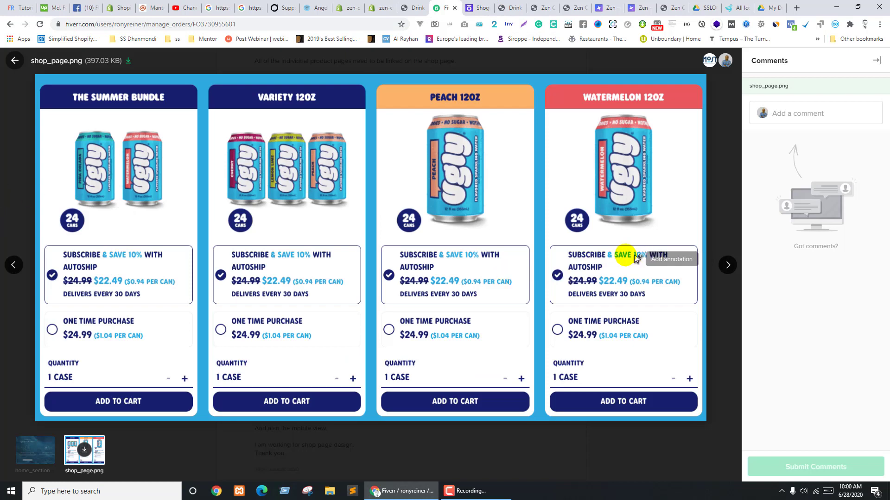
pyautogui.click(509, 8)
pyautogui.click(444, 8)
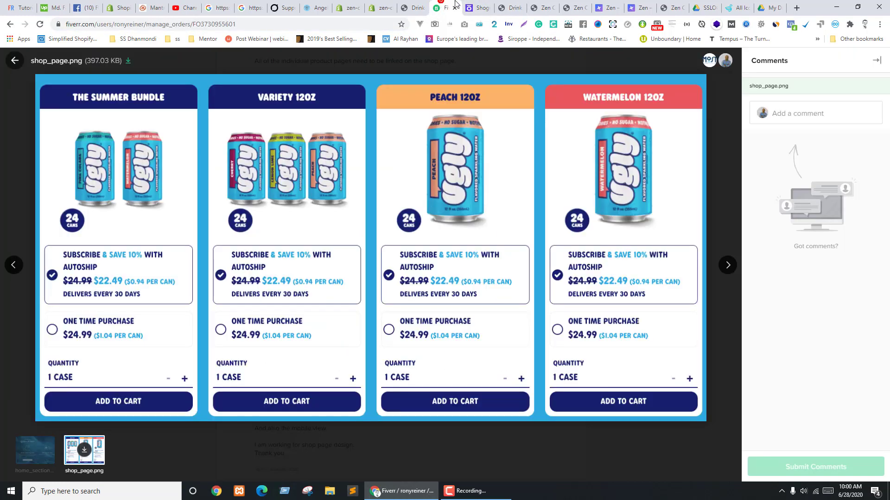
pyautogui.click(477, 8)
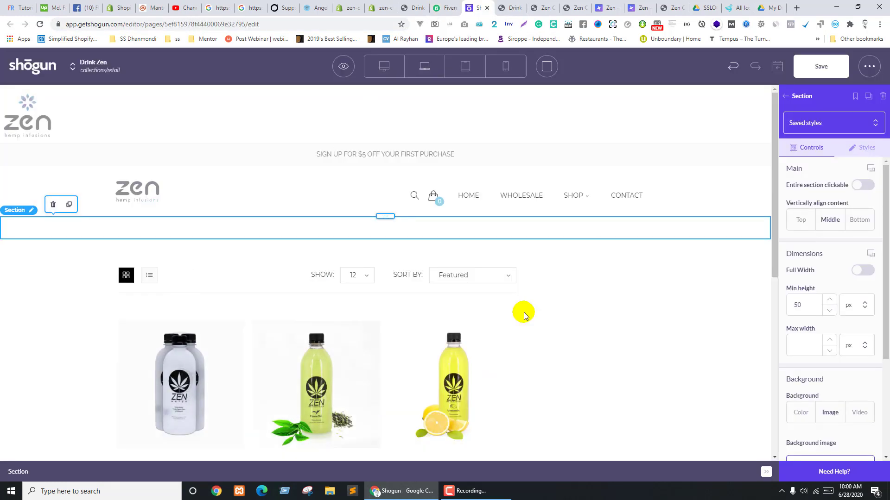
# Add a Columns element inside the new section and set its number of columns to 3
pyautogui.click(786, 96)
pyautogui.moveTo(850, 163); pyautogui.dragTo(286, 230)
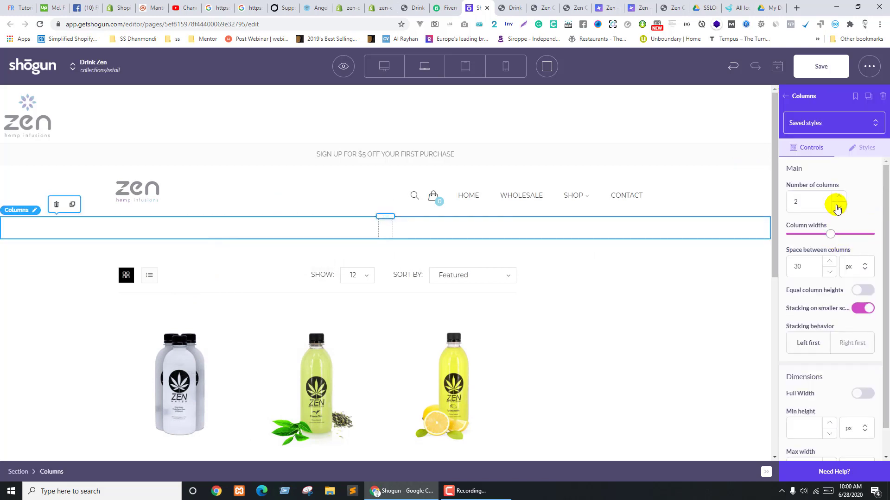
pyautogui.click(838, 196)
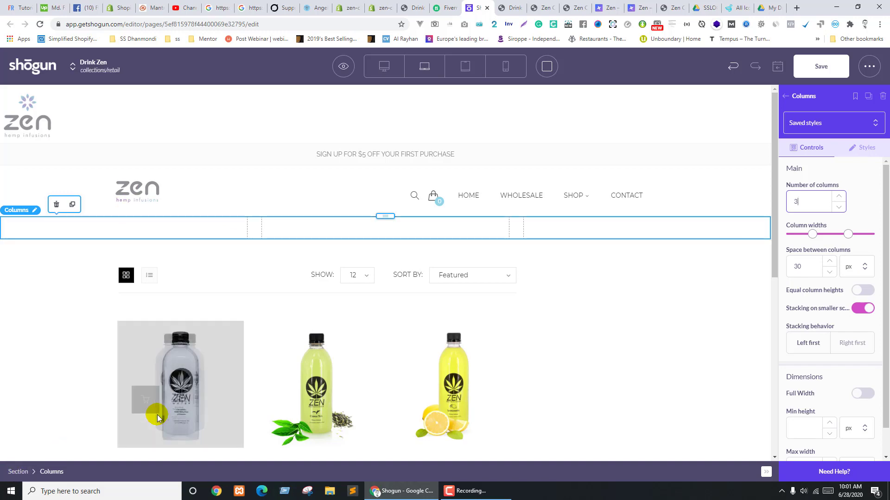
# Inspect the HTML of the storefront's product column, its noo-main wrapper and the container for their width styles, and return to the Shogun editor
pyautogui.hotkey('ctrl', 'Tab')
pyautogui.rightClick(232, 303)
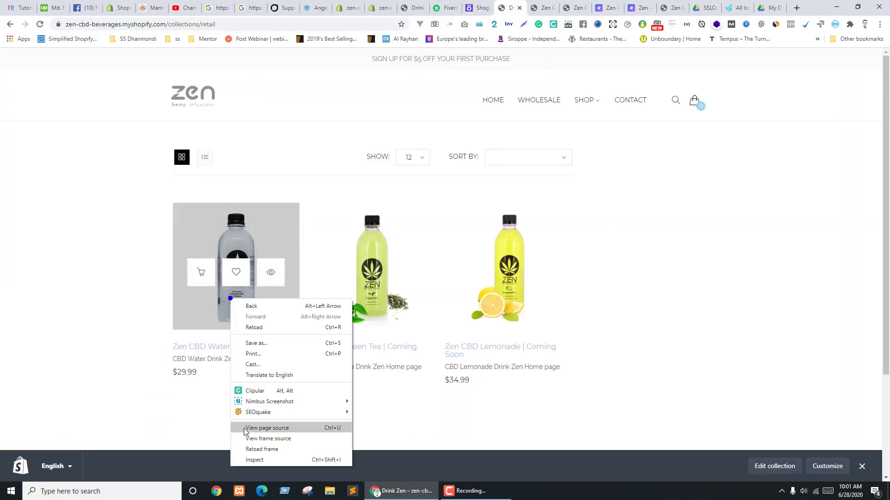
pyautogui.click(248, 457)
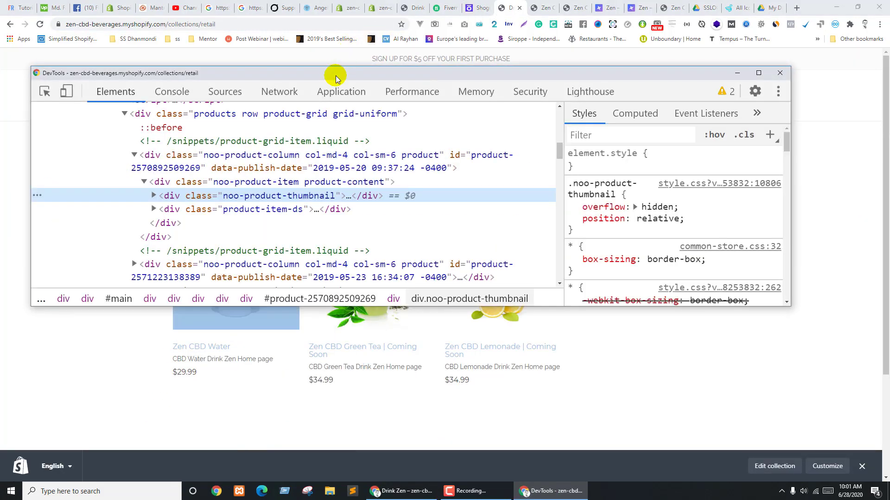
pyautogui.moveTo(335, 76); pyautogui.dragTo(439, 249)
pyautogui.click(285, 338)
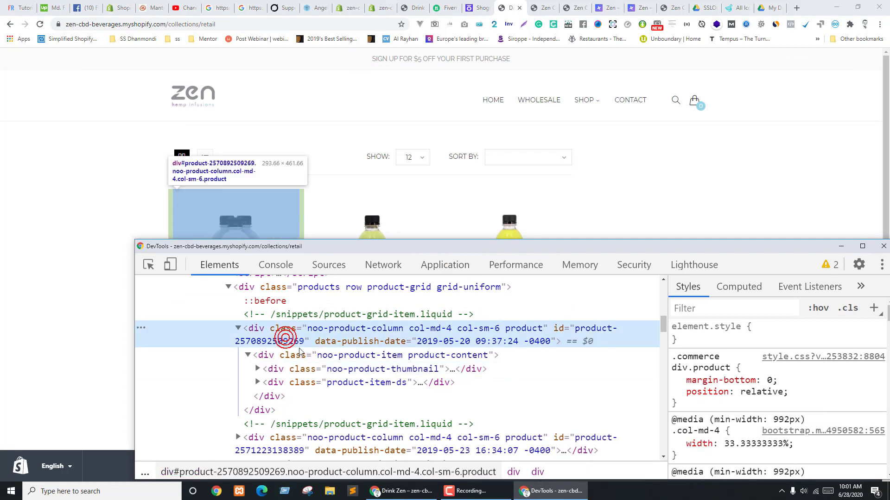
pyautogui.scroll(3, 299, 352)
pyautogui.click(246, 358)
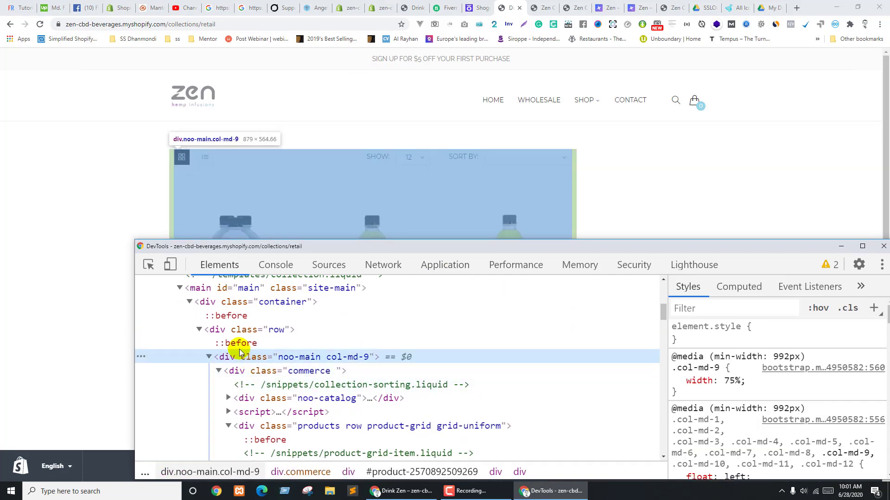
pyautogui.click(221, 289)
pyautogui.click(221, 301)
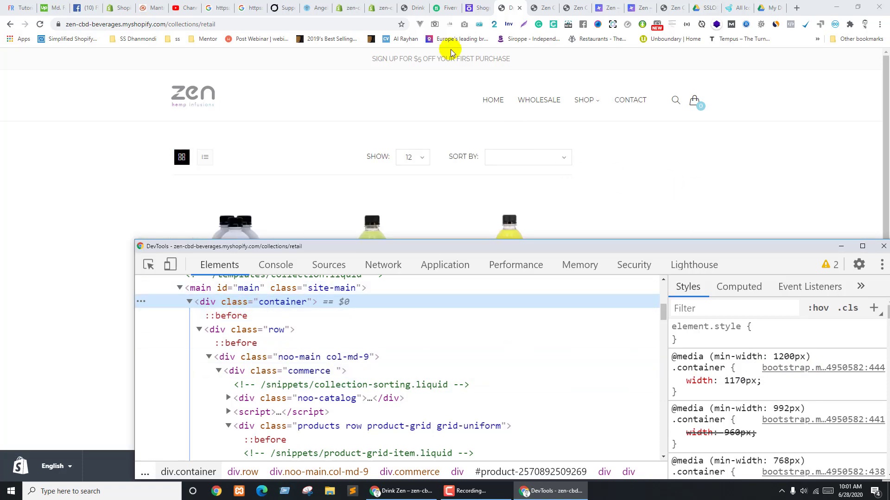
pyautogui.click(477, 5)
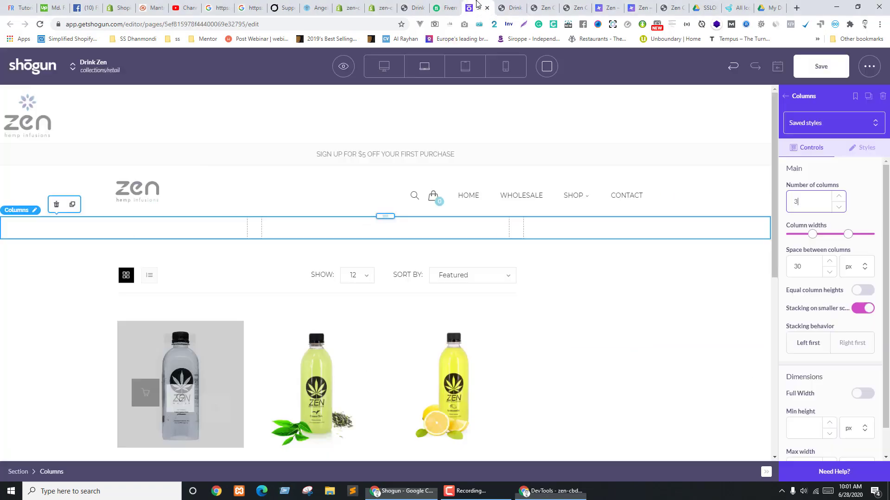
# Set the section's max width to 1170 px and its right margin to auto
pyautogui.click(10, 471)
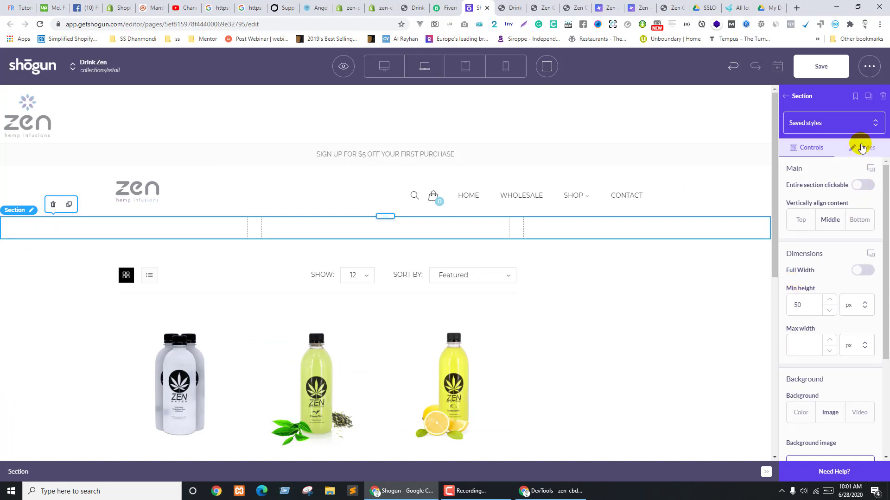
pyautogui.click(861, 148)
pyautogui.click(806, 261)
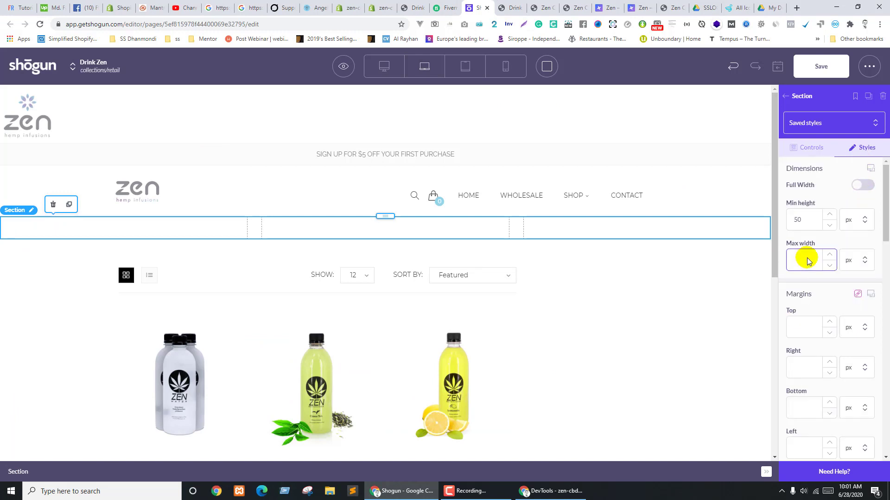
pyautogui.write('1170')
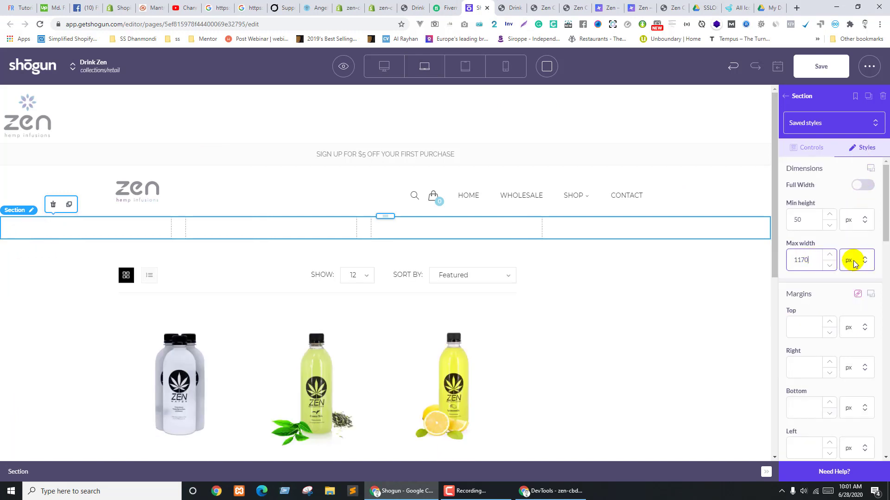
pyautogui.scroll(-2, 846, 283)
pyautogui.click(850, 278)
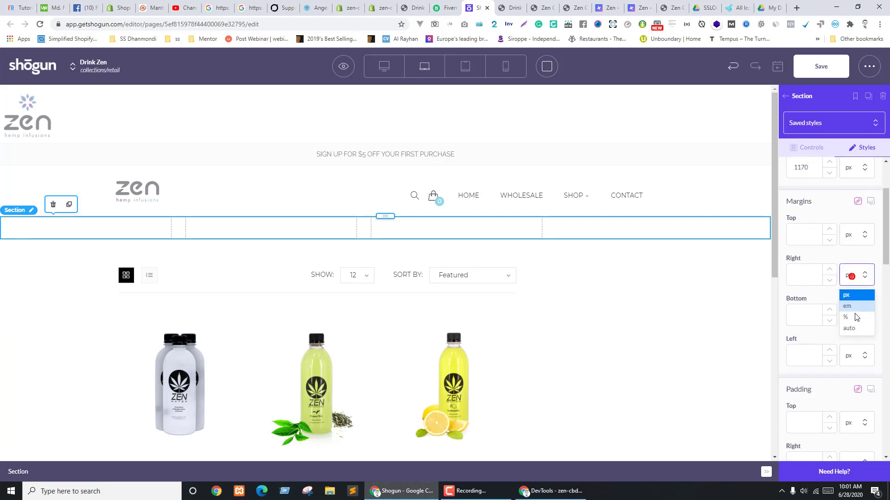
pyautogui.click(851, 327)
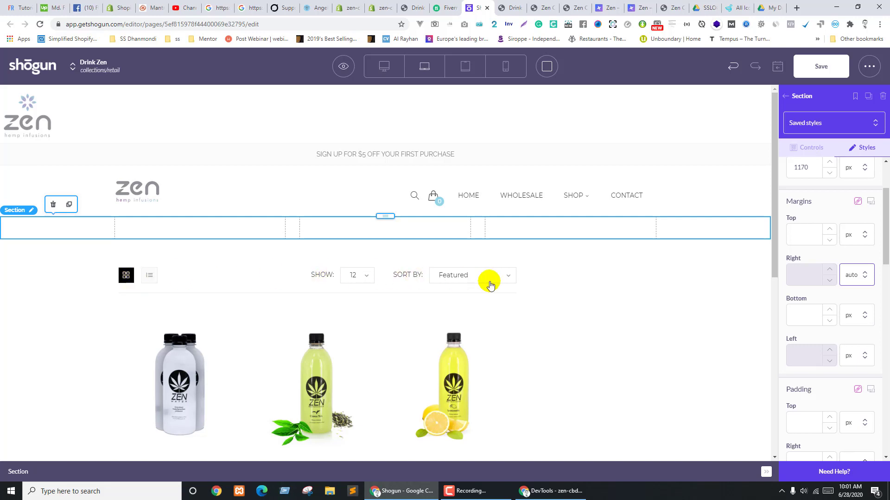
# Compare the page's product grid with the shop_page.png mockup on Fiverr, return to the Shogun editor and reselect the section
pyautogui.scroll(-5, 238, 249)
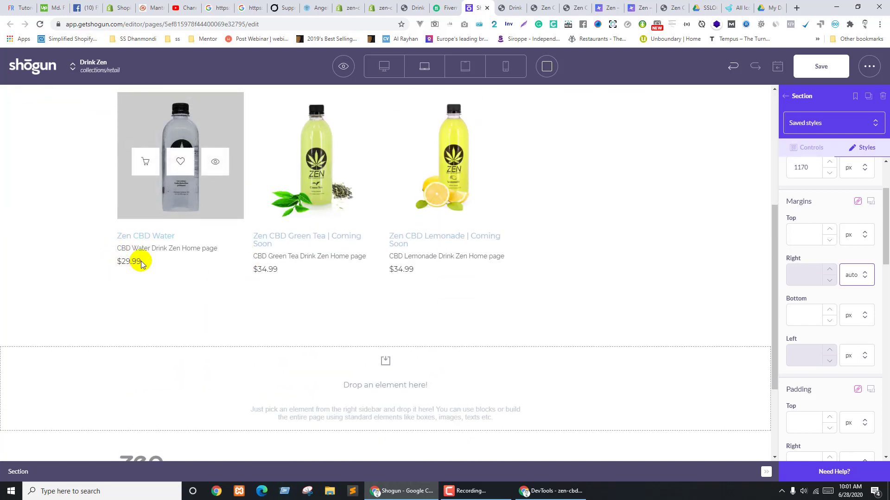
pyautogui.scroll(2, 135, 258)
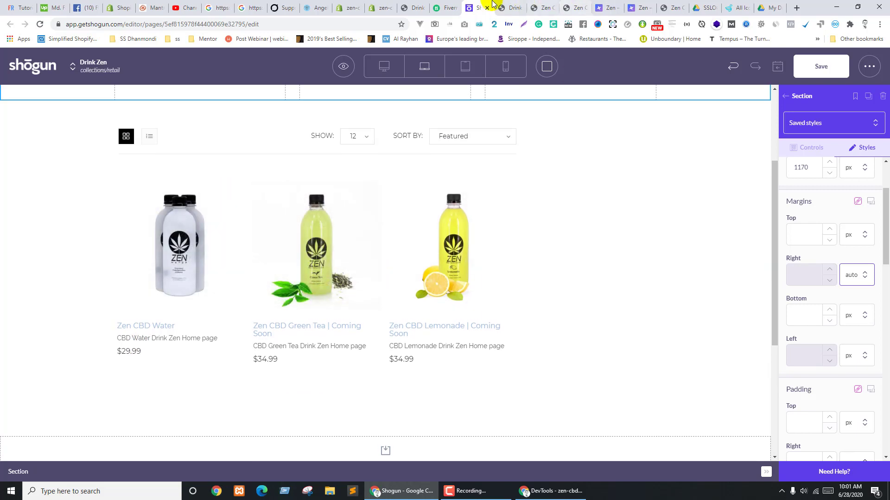
pyautogui.click(447, 7)
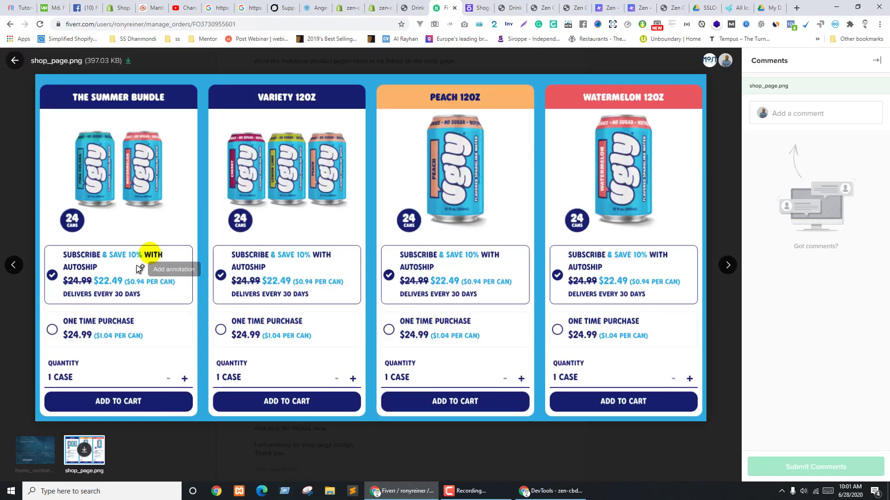
pyautogui.click(471, 4)
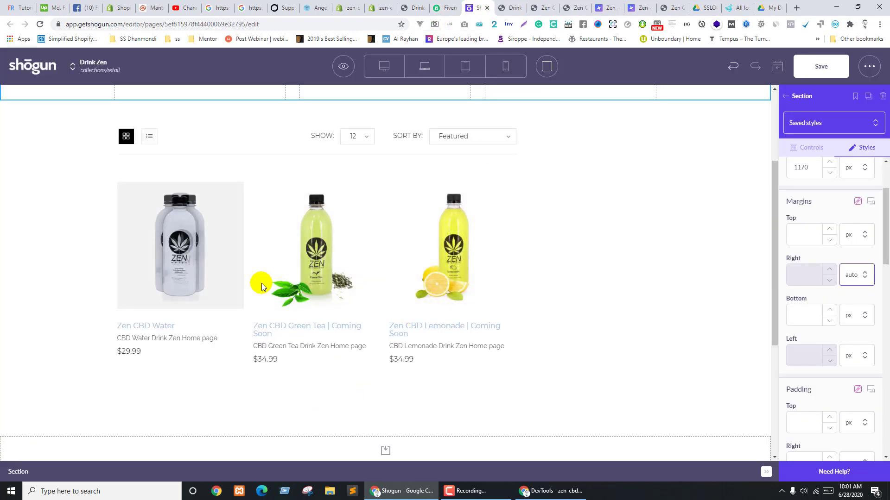
pyautogui.scroll(3, 246, 264)
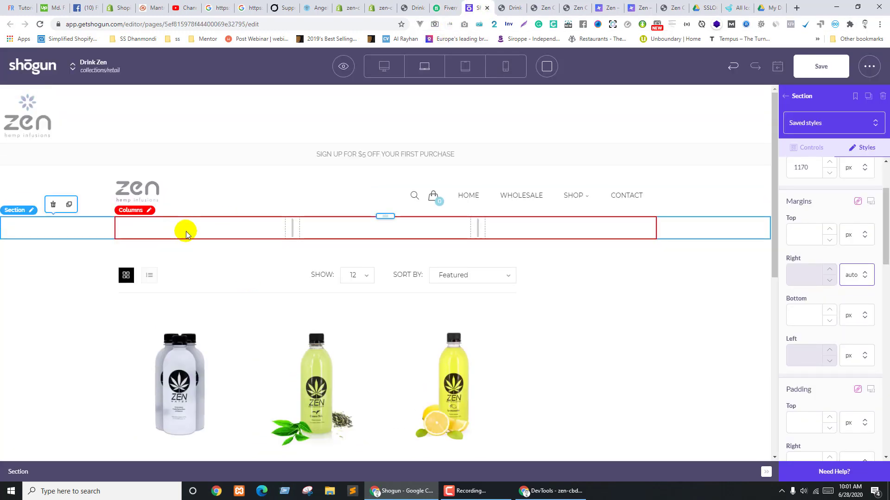
pyautogui.click(788, 96)
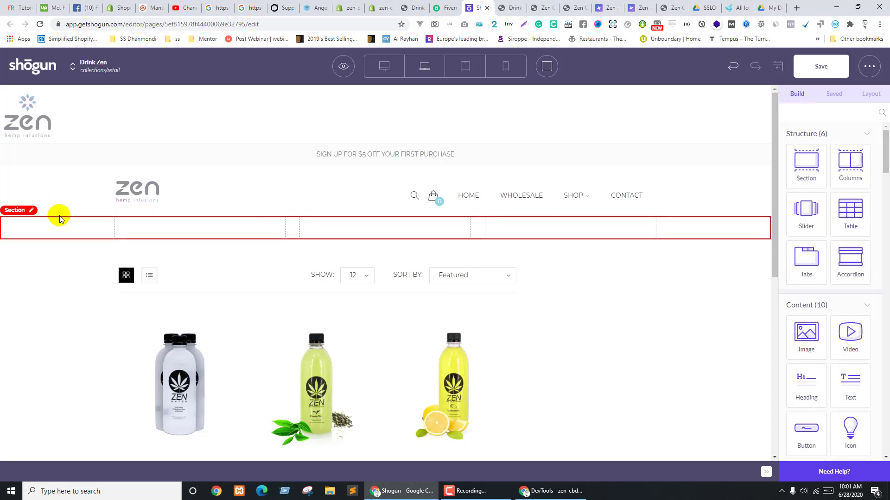
pyautogui.click(67, 233)
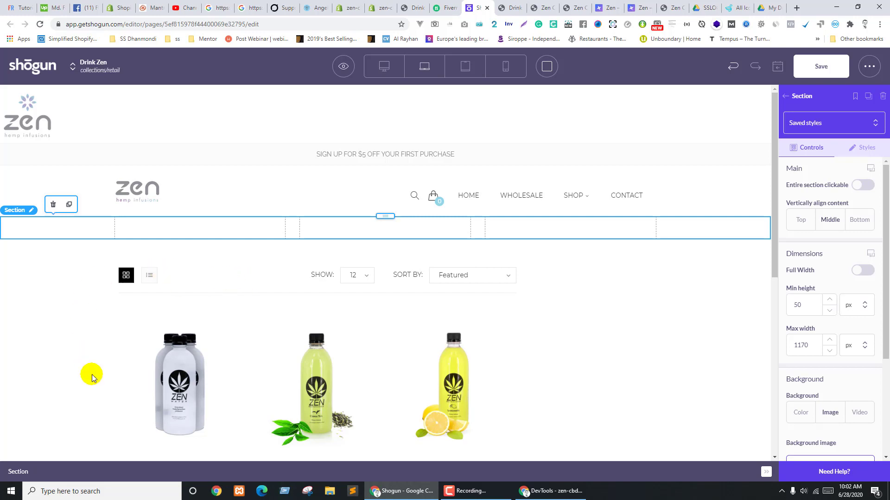
# Add a Collection element above the three-column section and assign the Drink Zen collection to it
pyautogui.click(785, 97)
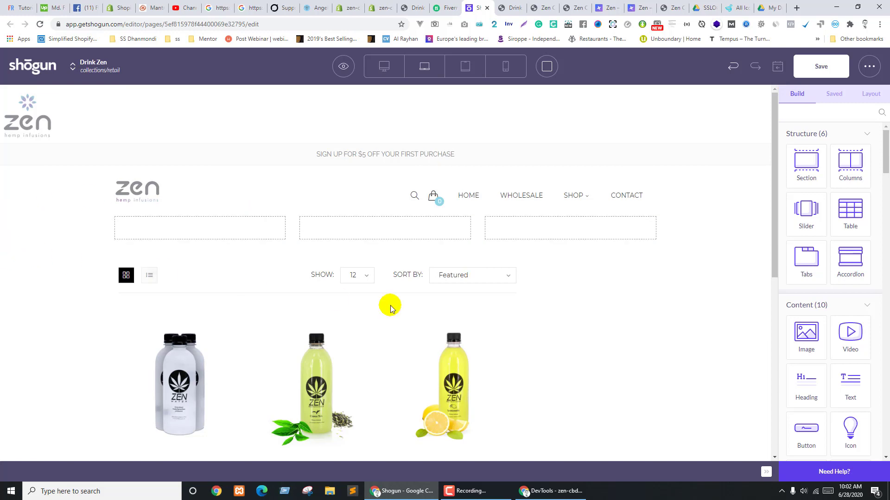
pyautogui.scroll(-4, 814, 276)
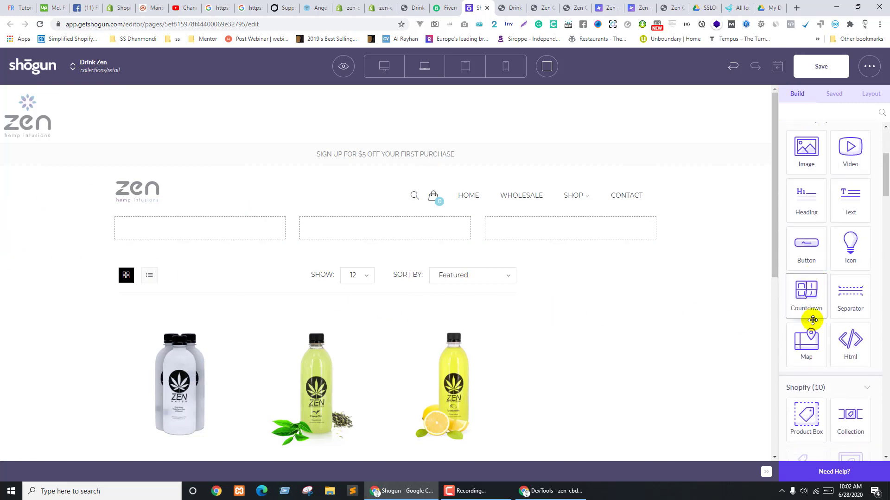
pyautogui.scroll(-2, 814, 334)
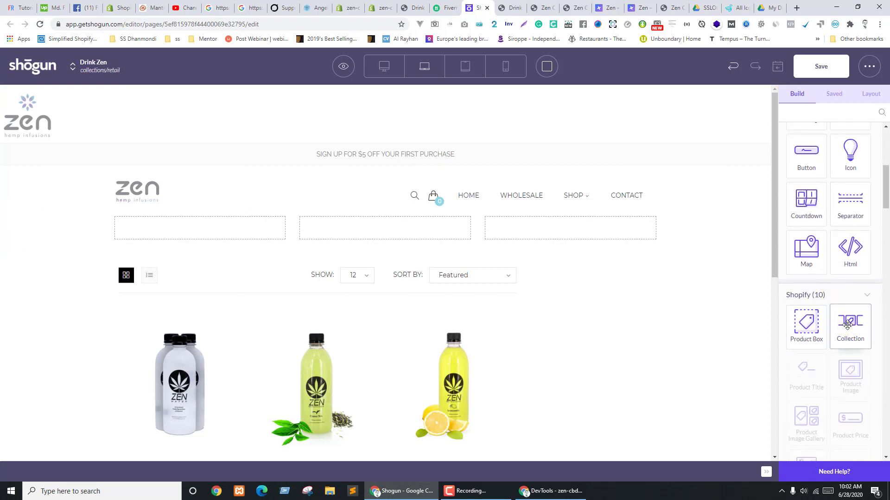
pyautogui.moveTo(850, 324); pyautogui.dragTo(319, 214)
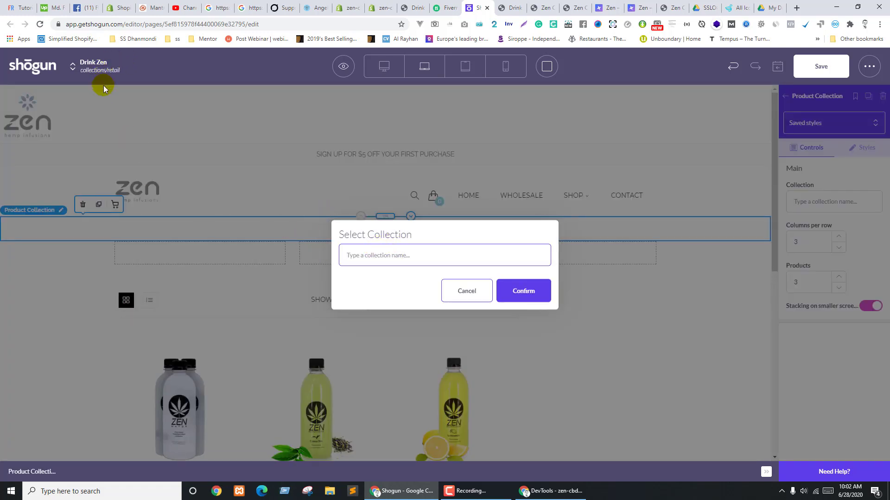
pyautogui.write('ret')
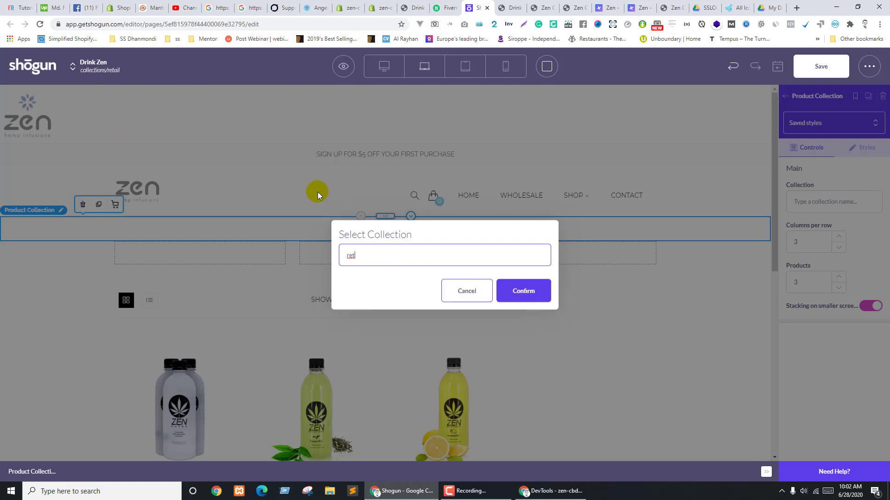
pyautogui.doubleClick(392, 264)
pyautogui.write('Drink Zen')
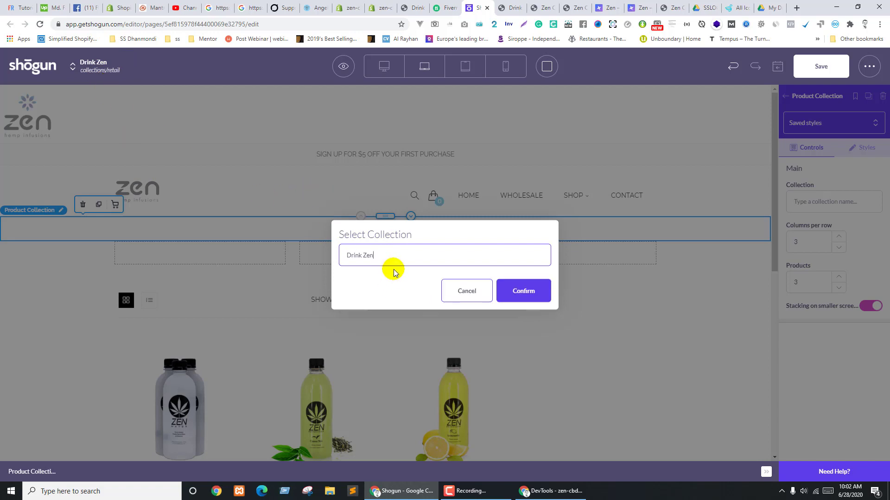
pyautogui.click(373, 279)
pyautogui.click(546, 299)
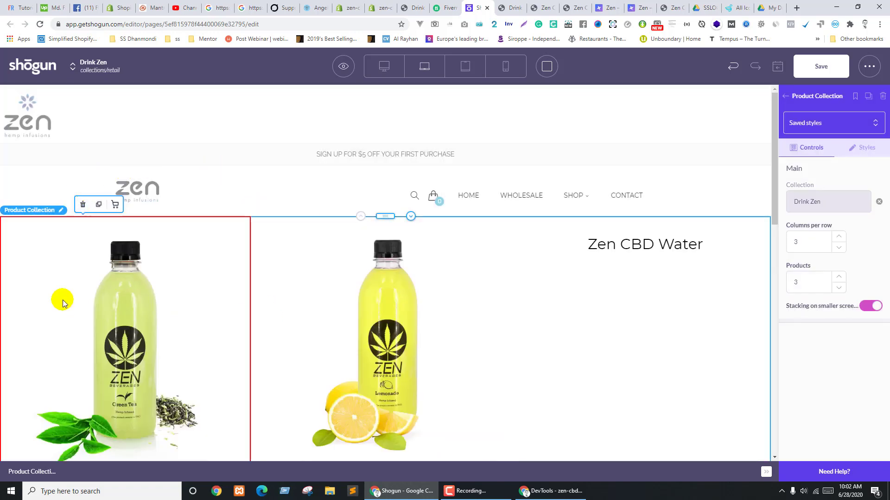
# Try to reduce the Product Collection to 1 column per row and 1 product
pyautogui.scroll(-5, 673, 250)
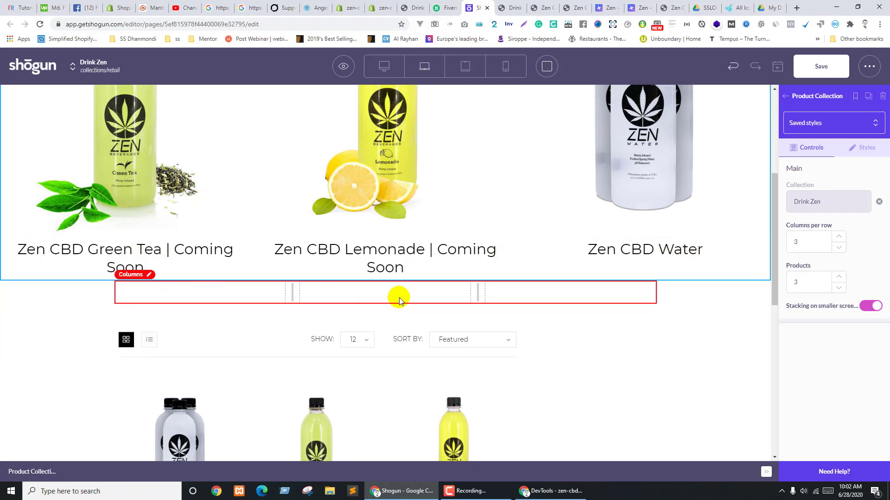
pyautogui.scroll(2, 685, 297)
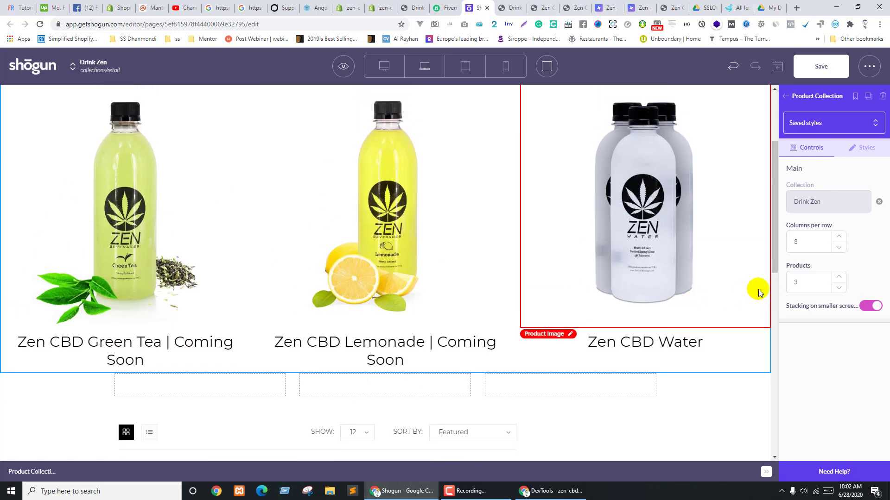
pyautogui.click(838, 248)
pyautogui.click(838, 248)
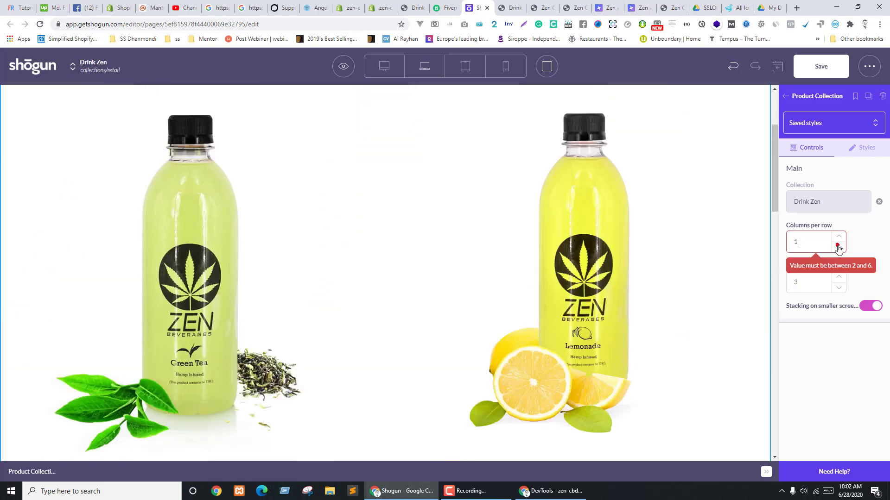
pyautogui.click(839, 289)
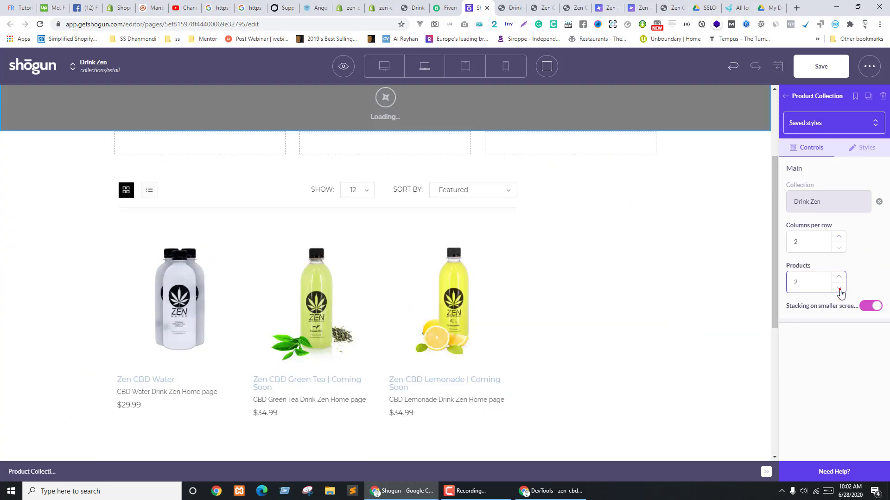
pyautogui.click(839, 288)
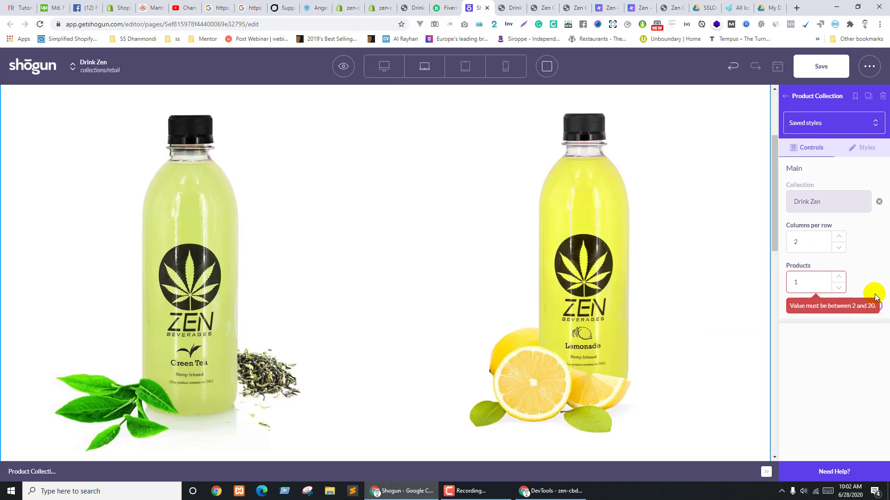
pyautogui.scroll(-3, 398, 254)
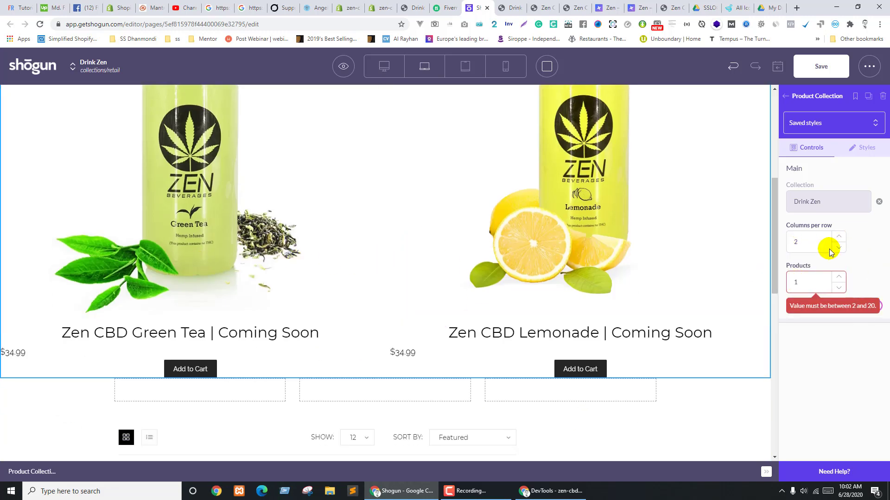
# Restore the Product Collection to 3 products and 3 columns per row
pyautogui.click(838, 276)
pyautogui.click(838, 277)
pyautogui.click(839, 236)
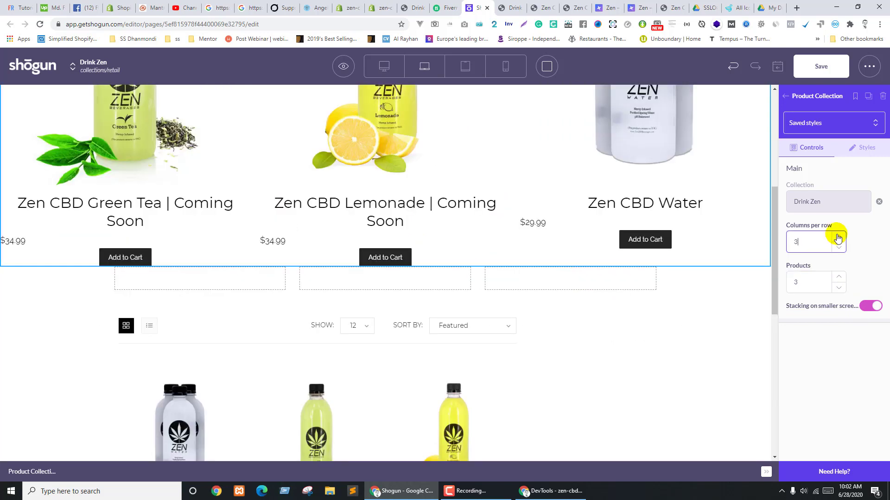
pyautogui.scroll(3, 341, 291)
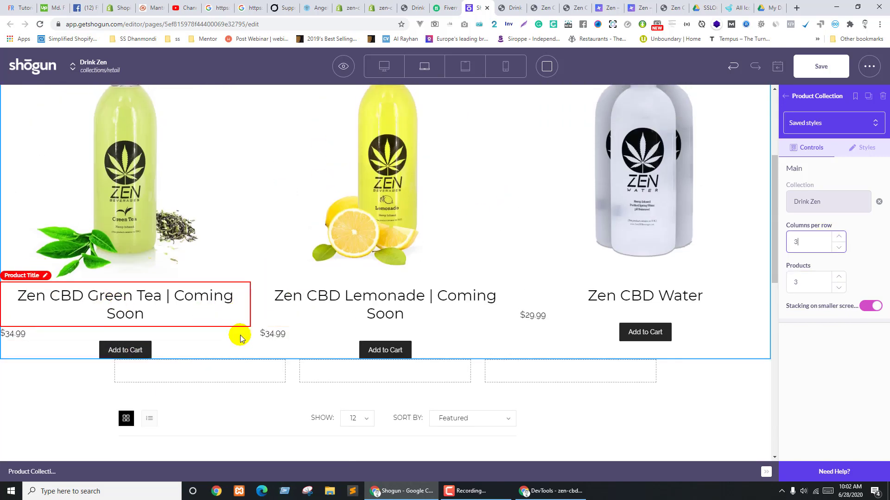
# Add a Product Image Gallery element between the Zen CBD Green Tea product's image and title
pyautogui.click(795, 98)
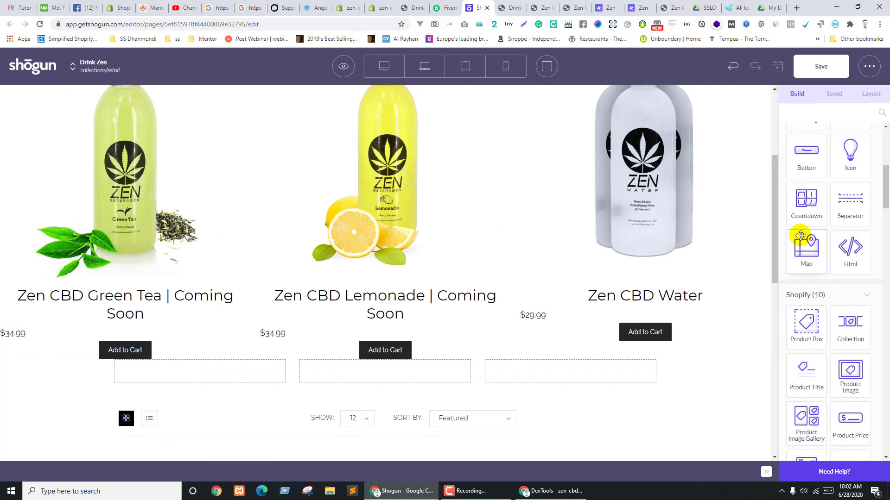
pyautogui.scroll(-5, 816, 278)
pyautogui.scroll(-3, 824, 336)
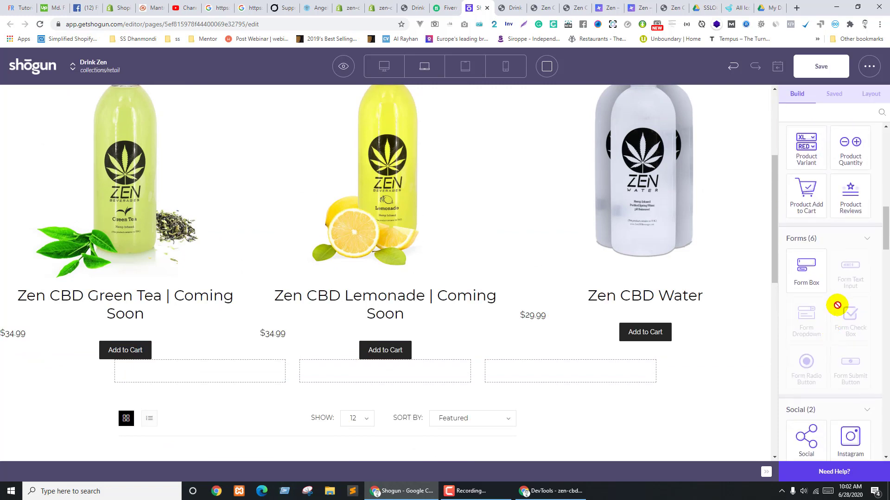
pyautogui.scroll(3, 837, 305)
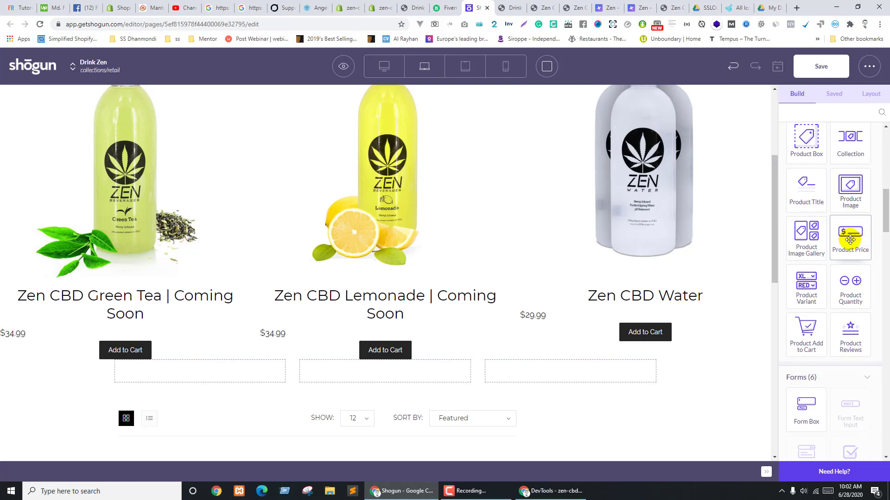
pyautogui.moveTo(850, 240); pyautogui.dragTo(124, 292)
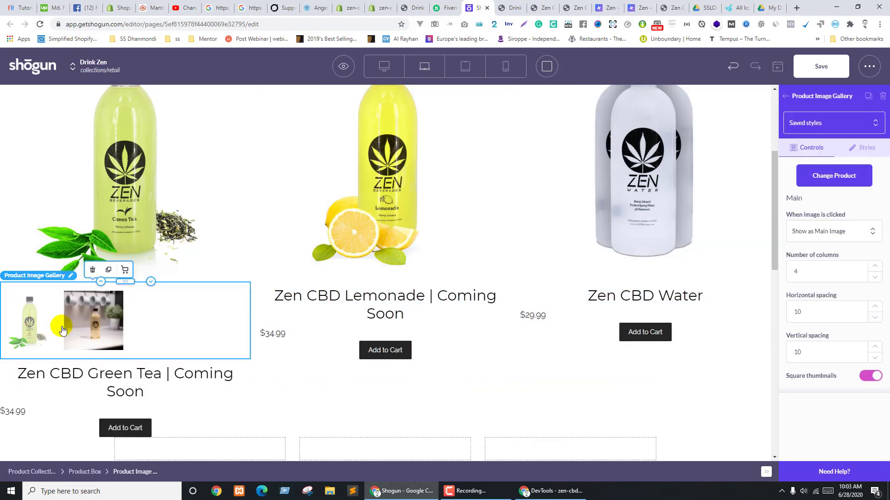
# Add a Product Variant element above the Green Tea product's image gallery and turn on its variant labels
pyautogui.click(785, 96)
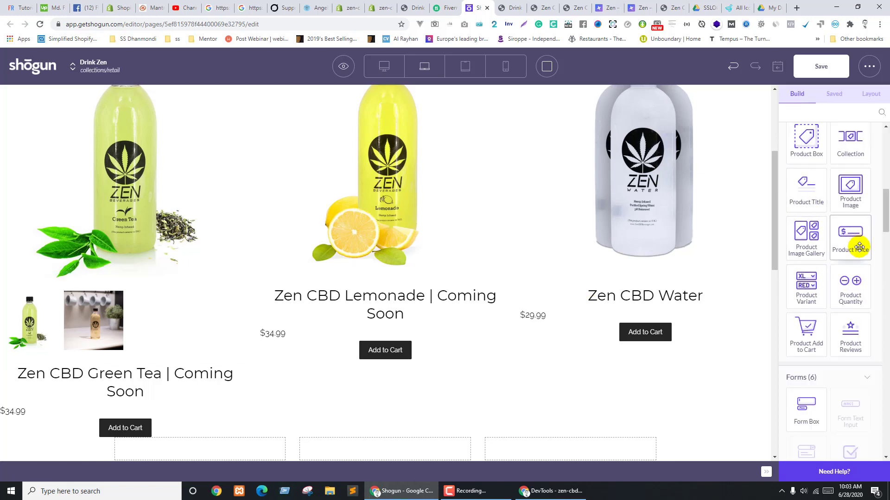
pyautogui.moveTo(806, 292); pyautogui.dragTo(128, 296)
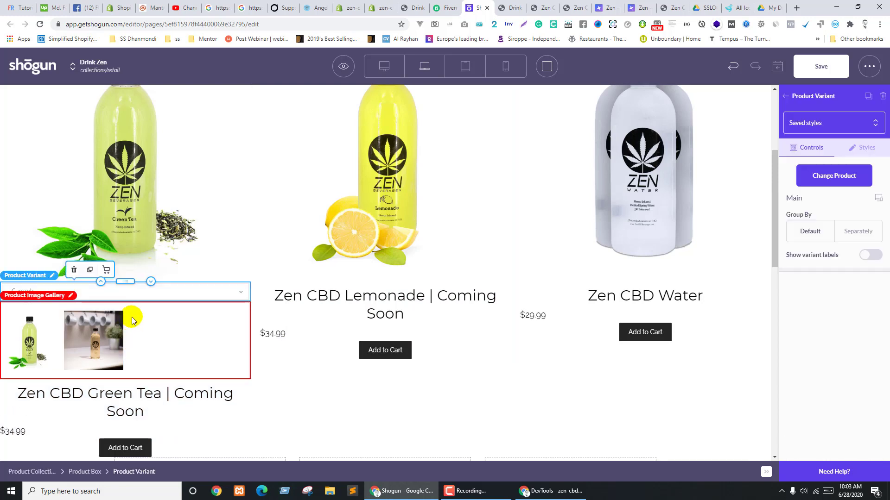
pyautogui.click(241, 292)
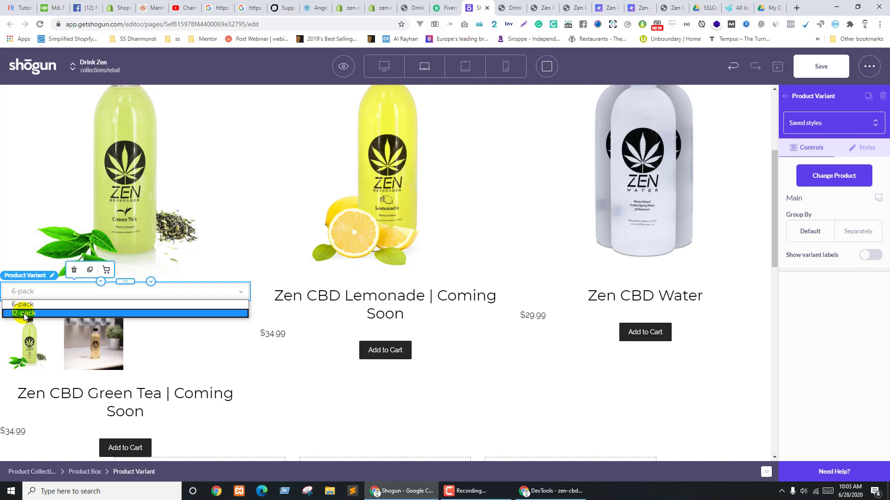
pyautogui.click(865, 256)
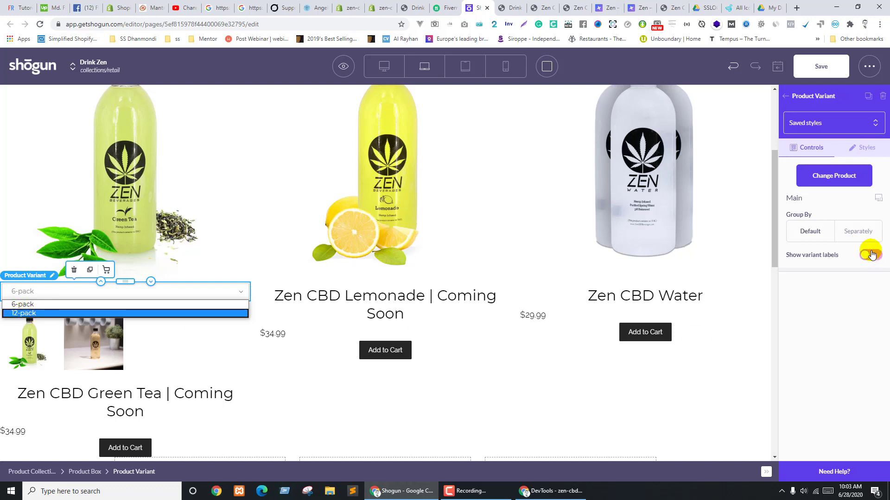
# Try the Separately grouping on the Green Tea product's variant element, set it back to Default and open its pack-size options
pyautogui.click(861, 231)
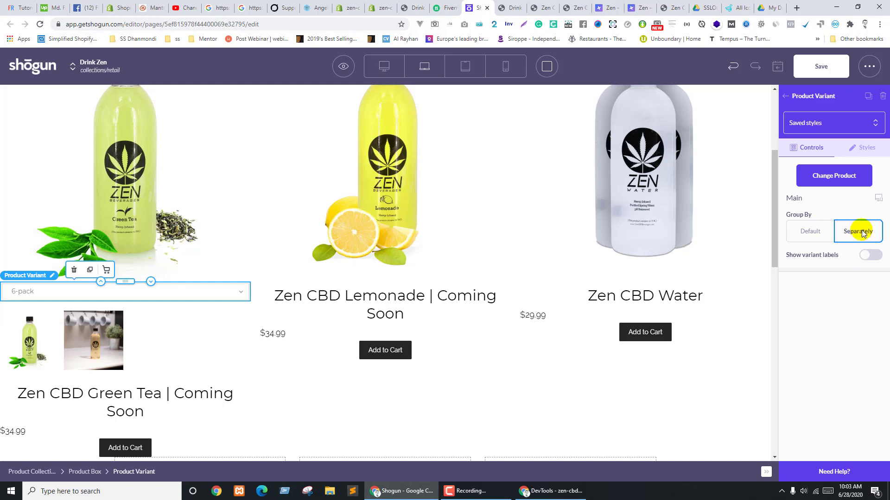
pyautogui.click(808, 231)
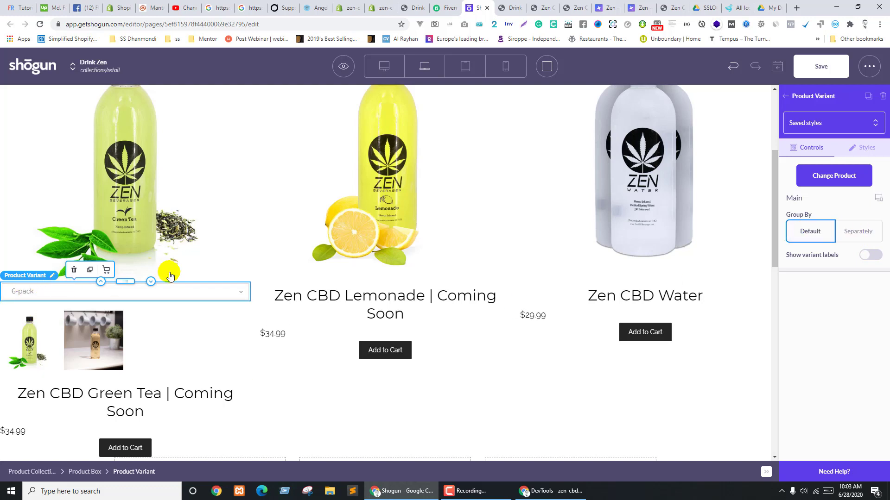
pyautogui.click(240, 292)
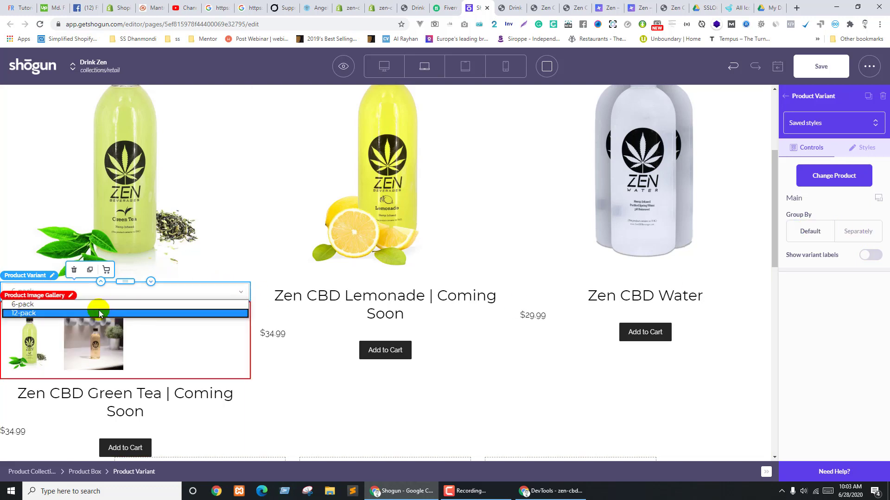
pyautogui.click(69, 306)
pyautogui.click(31, 292)
pyautogui.click(797, 102)
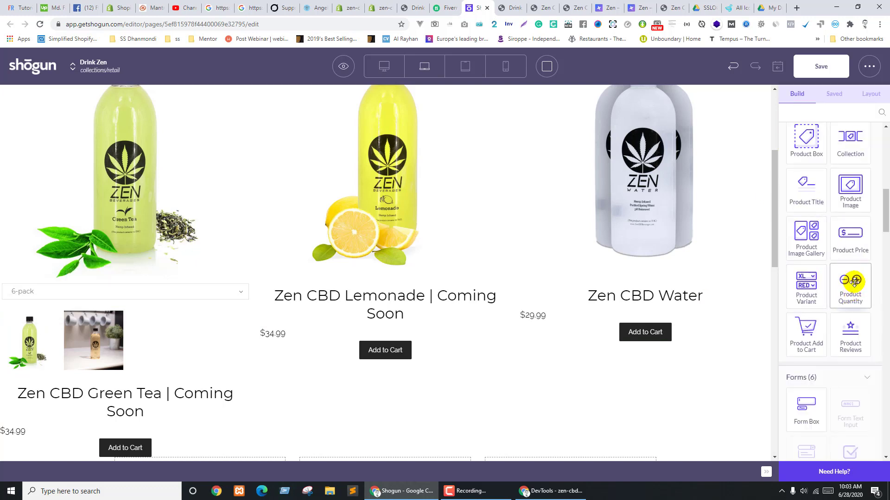
# Add a Product Quantity element between the Green Tea product's variant and image gallery, trying the Minimalist style before choosing Standard
pyautogui.moveTo(854, 281); pyautogui.dragTo(94, 307)
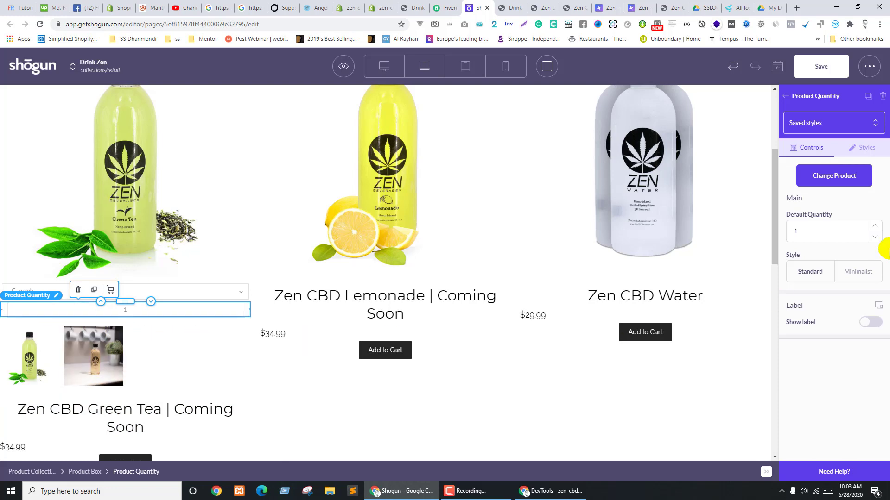
pyautogui.click(862, 278)
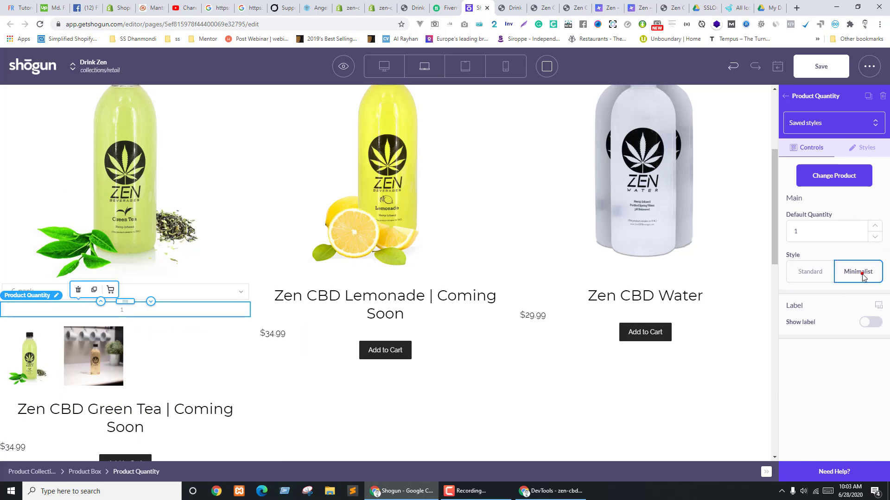
pyautogui.click(809, 274)
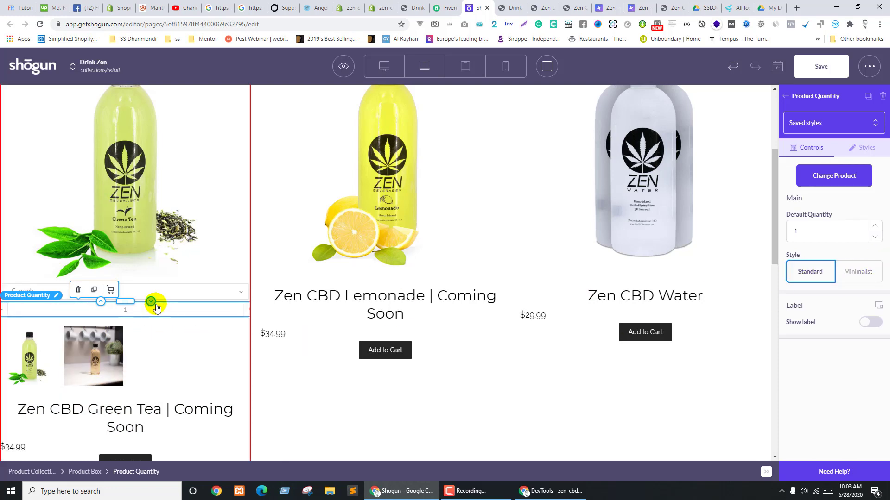
# Delete the image gallery, variant, quantity and title elements from the Green Tea product
pyautogui.click(241, 344)
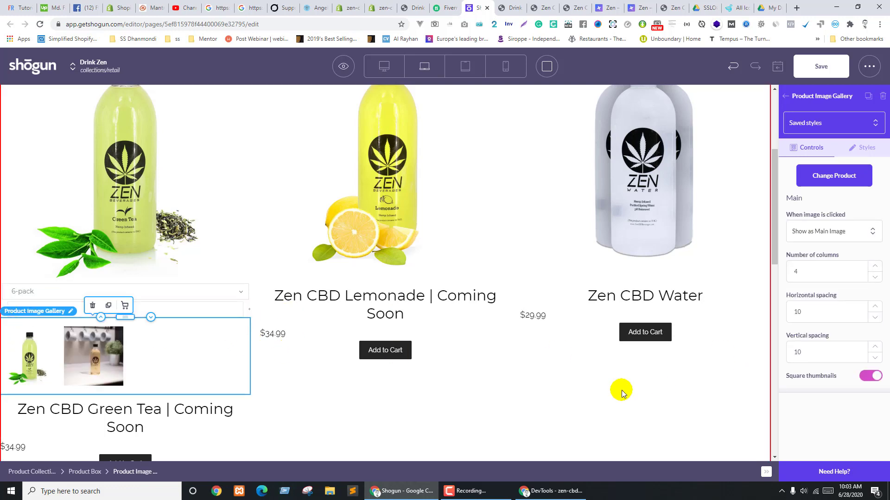
pyautogui.click(92, 308)
pyautogui.click(91, 290)
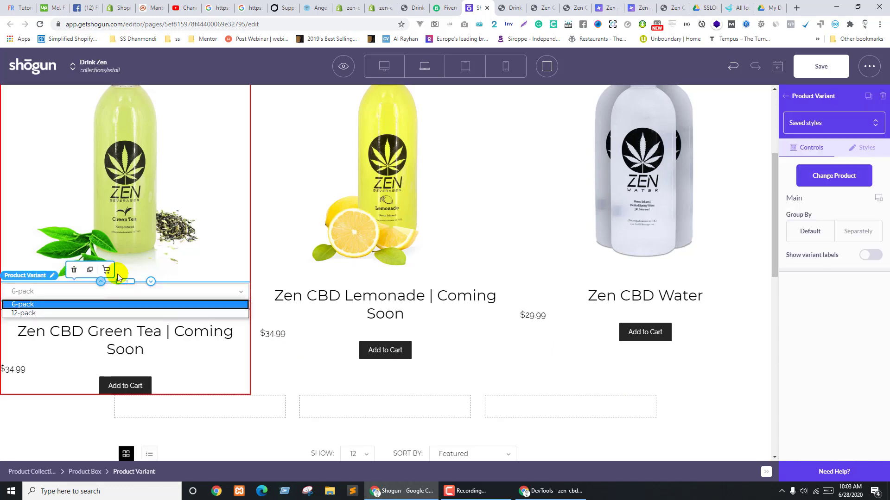
pyautogui.click(74, 270)
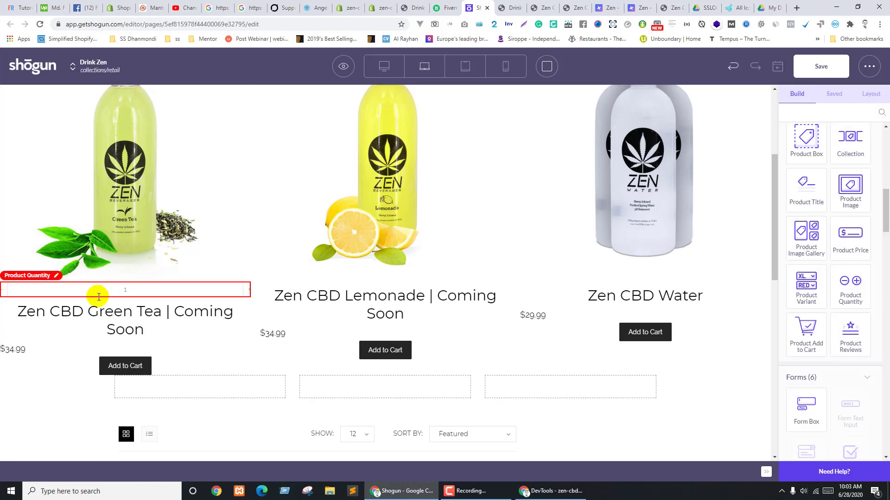
pyautogui.click(97, 293)
pyautogui.click(78, 272)
pyautogui.click(81, 288)
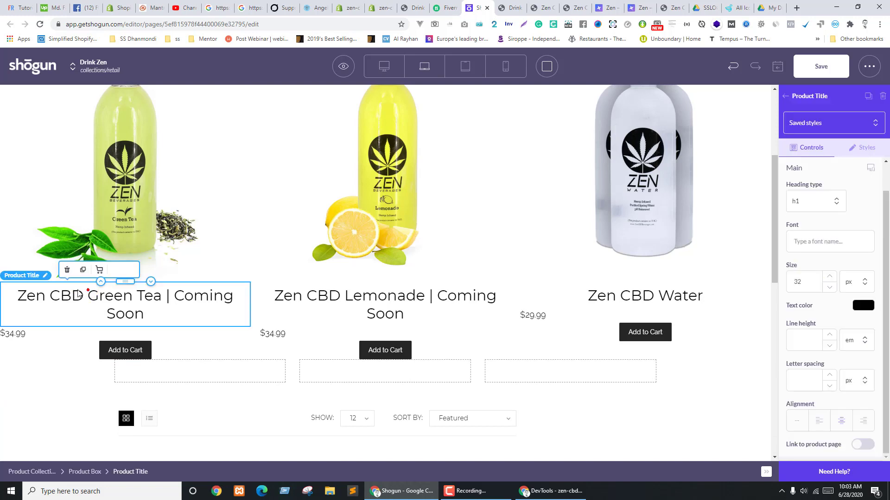
pyautogui.click(68, 270)
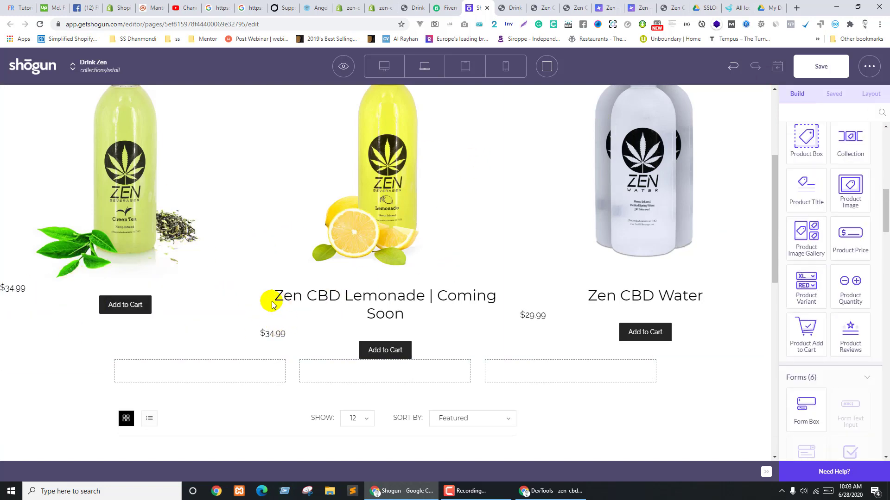
# Try 4 columns per row on the Product Collection and set it back to 3
pyautogui.click(261, 245)
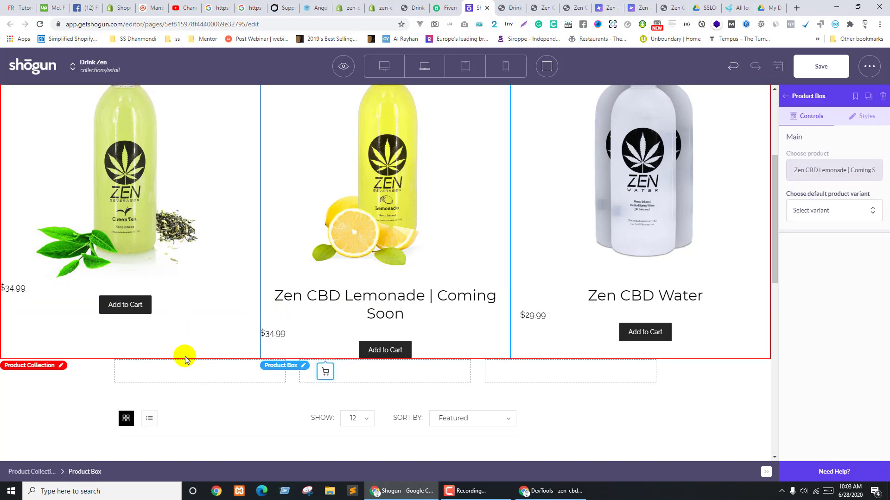
pyautogui.click(31, 472)
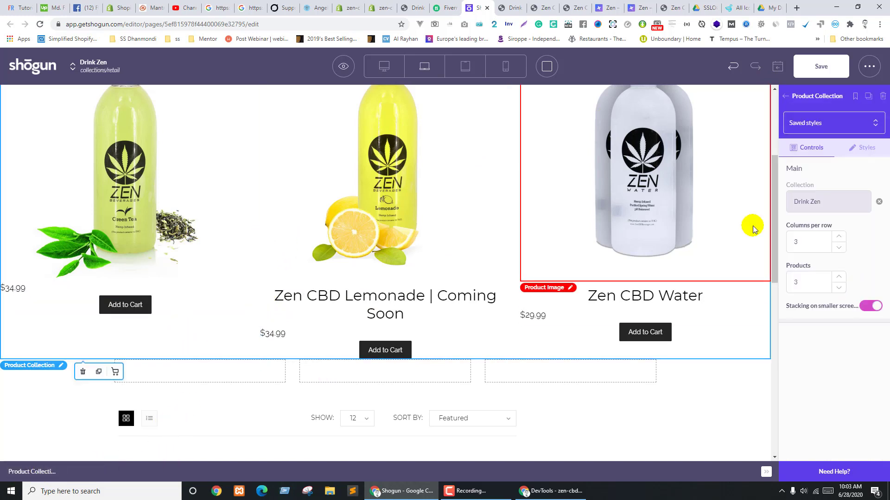
pyautogui.click(838, 236)
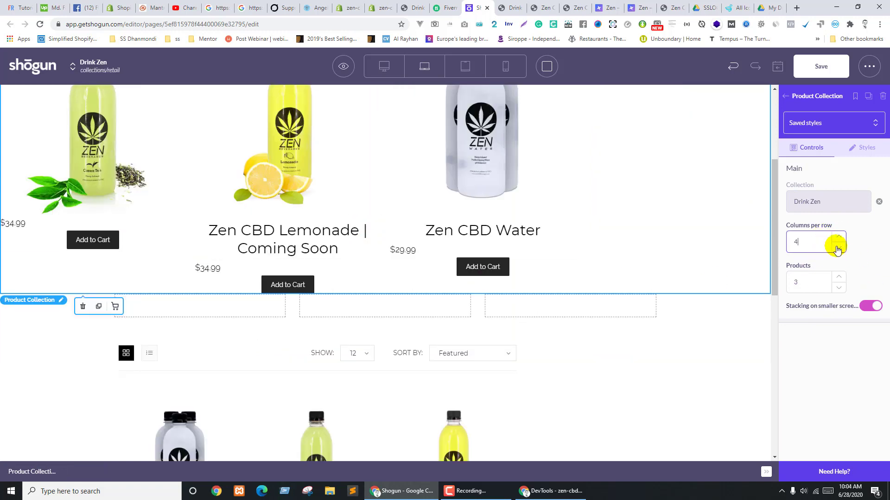
pyautogui.click(838, 247)
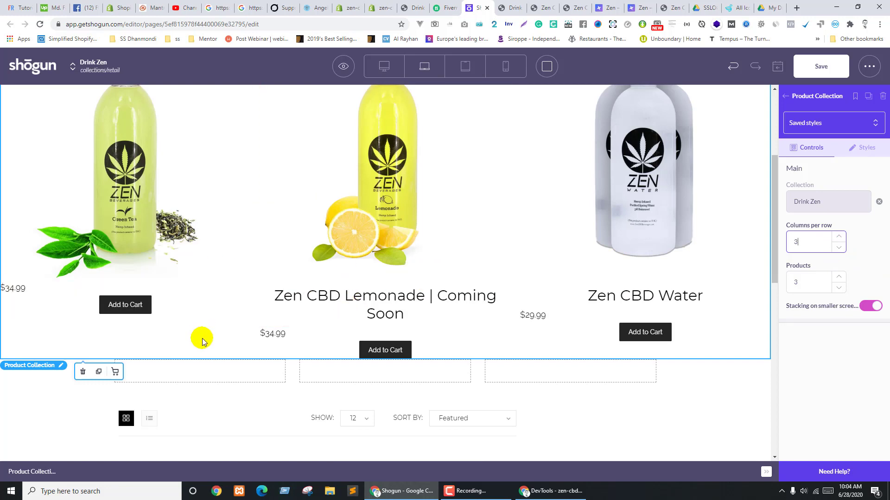
# Delete the Green Tea product's image and remove the entire Product Collection from the page
pyautogui.click(83, 191)
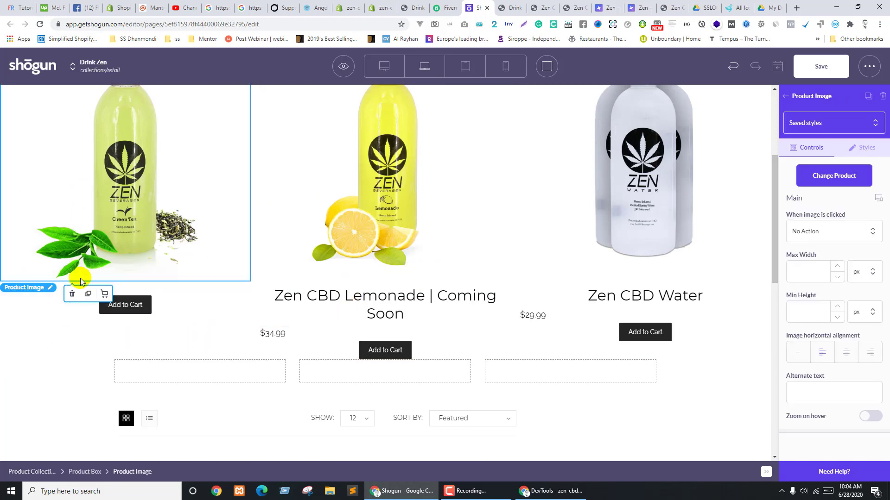
pyautogui.click(72, 294)
pyautogui.click(153, 148)
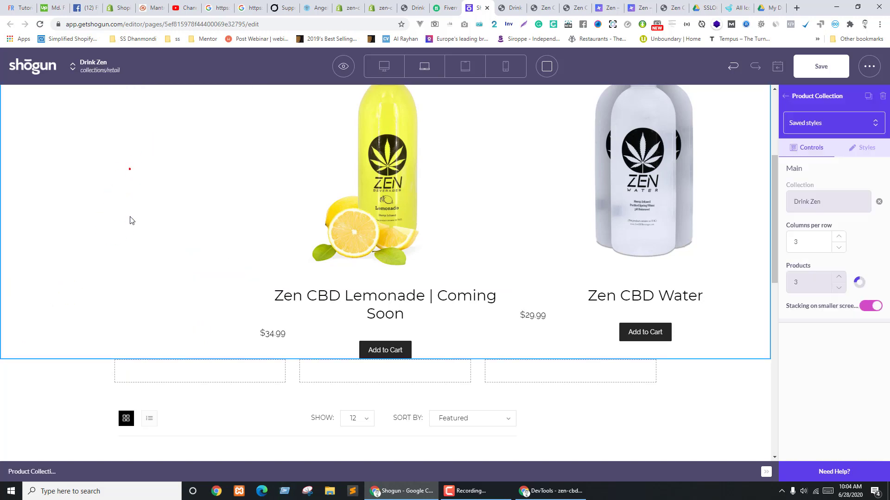
pyautogui.scroll(3, 119, 250)
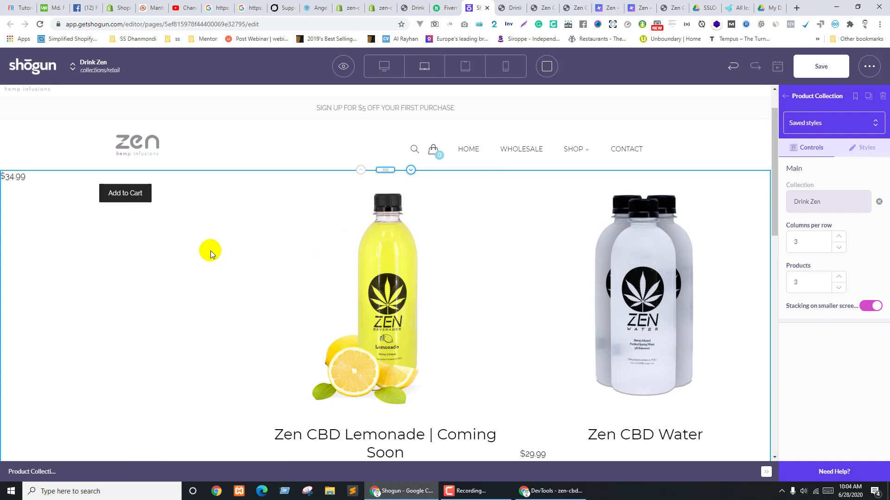
pyautogui.scroll(-2, 210, 254)
pyautogui.click(84, 418)
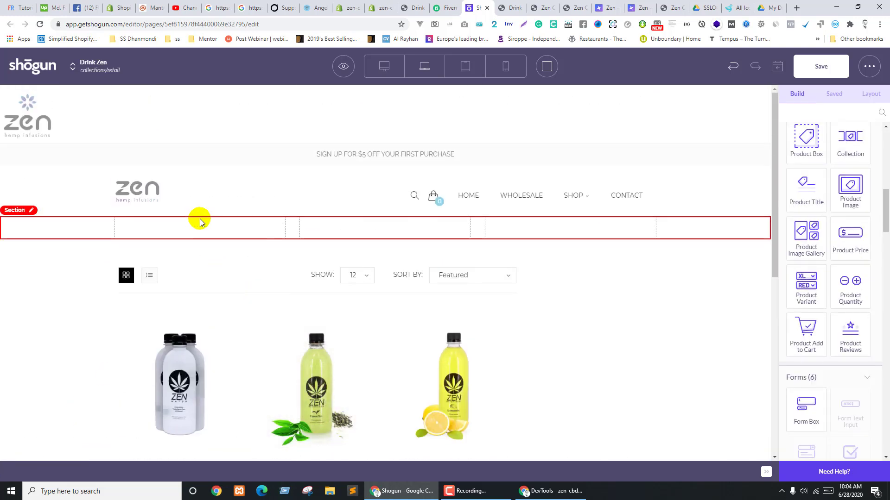
# Add a Product Box to the first column of the empty three-column row and assign it the Zen CBD Water product
pyautogui.click(171, 229)
pyautogui.click(786, 97)
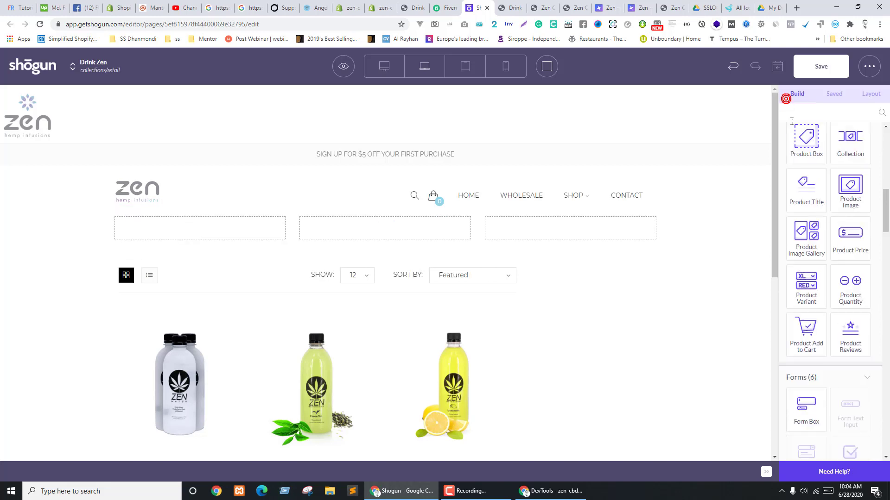
pyautogui.moveTo(808, 137); pyautogui.dragTo(201, 231)
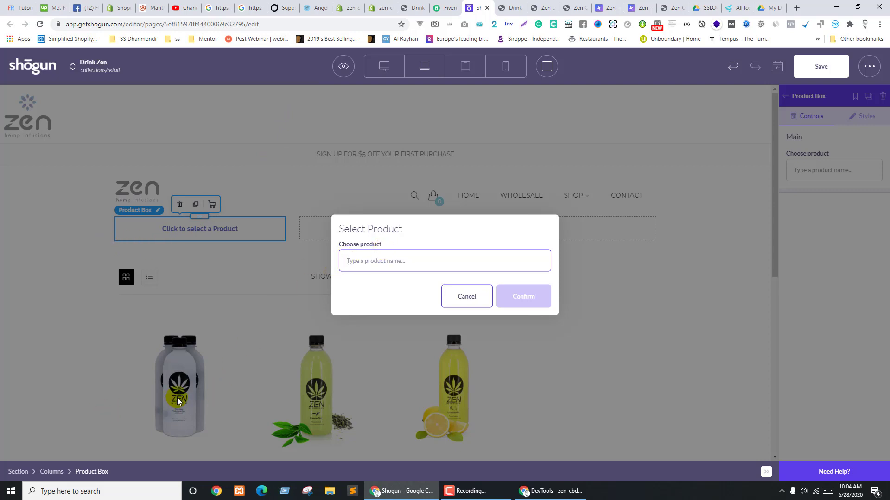
pyautogui.hotkey('ctrl', 'Tab')
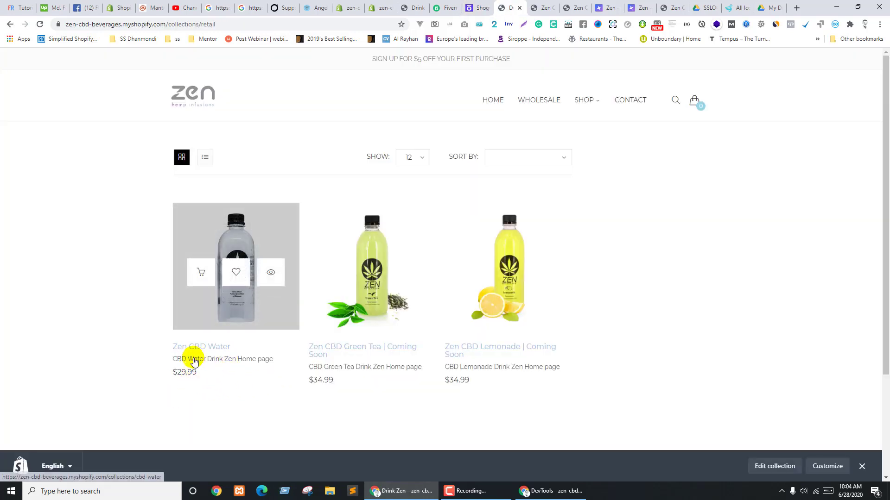
pyautogui.hotkey('ctrl', 'shift', 'Tab')
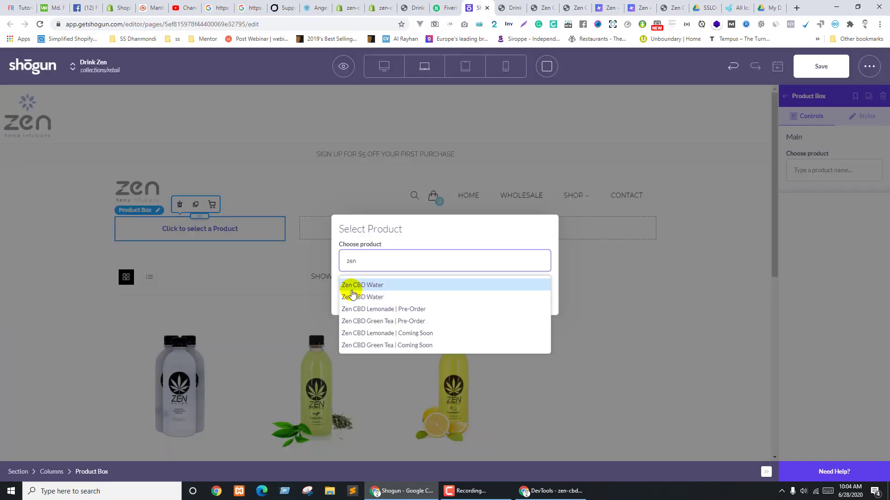
pyautogui.click(364, 301)
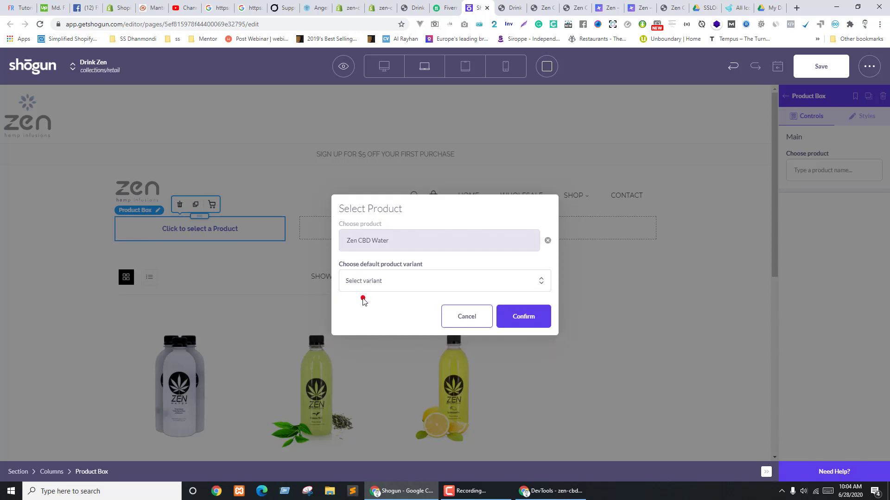
pyautogui.click(514, 316)
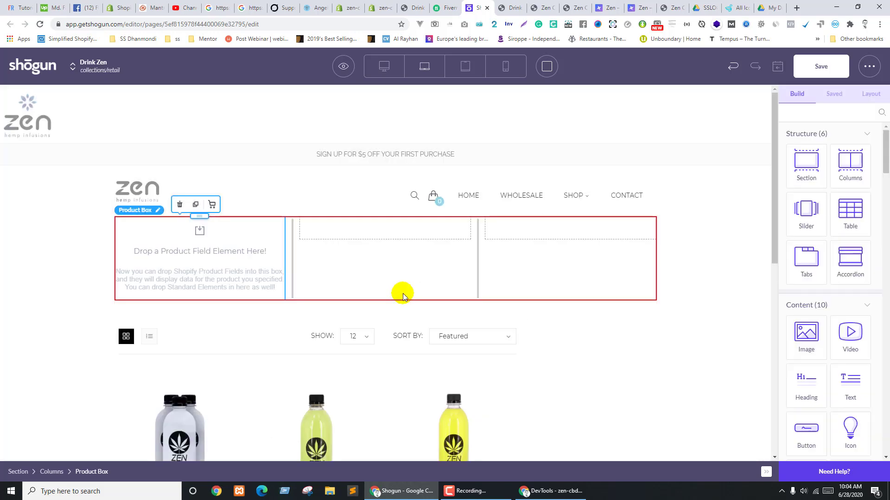
# Place a Section inside the Zen CBD Water product box and add a Product Image element to that section
pyautogui.moveTo(808, 158); pyautogui.dragTo(214, 230)
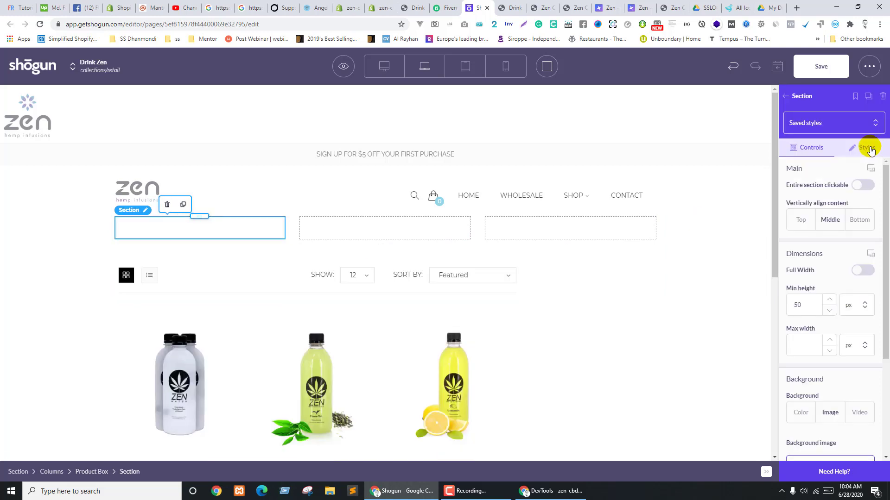
pyautogui.click(798, 99)
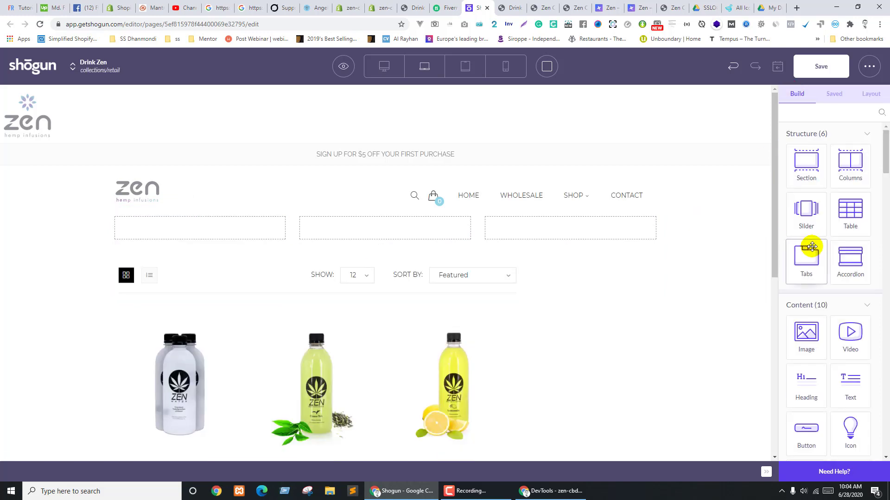
pyautogui.scroll(-8, 809, 240)
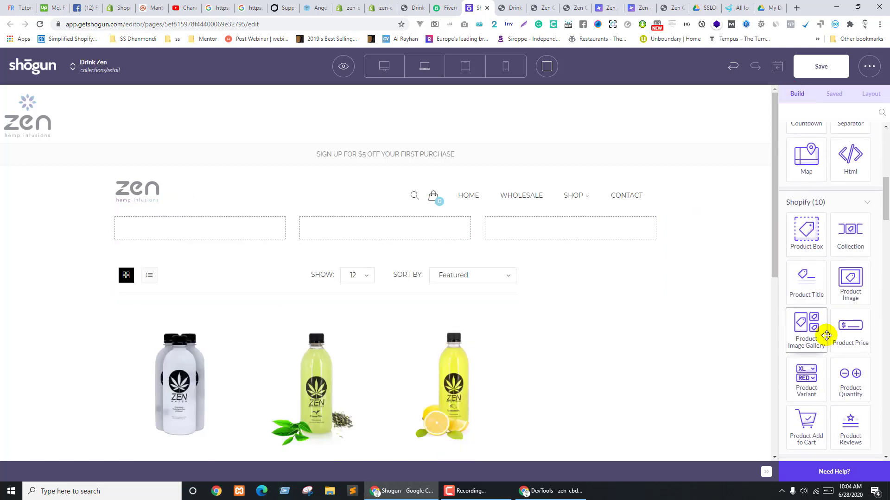
pyautogui.moveTo(848, 283); pyautogui.dragTo(194, 251)
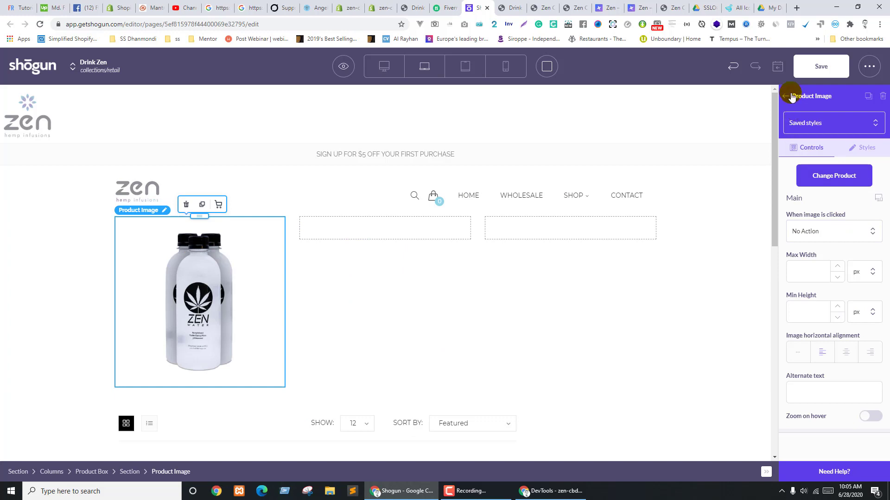
# Check the live collection page and the product card layout in the shop_page.png mockup, and return to Shogun's Shopify elements
pyautogui.hotkey('ctrl', 'Tab')
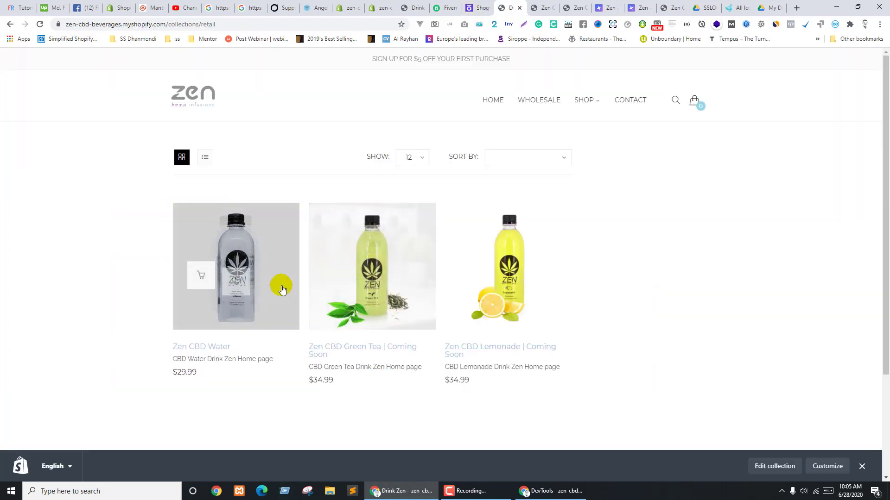
pyautogui.click(445, 7)
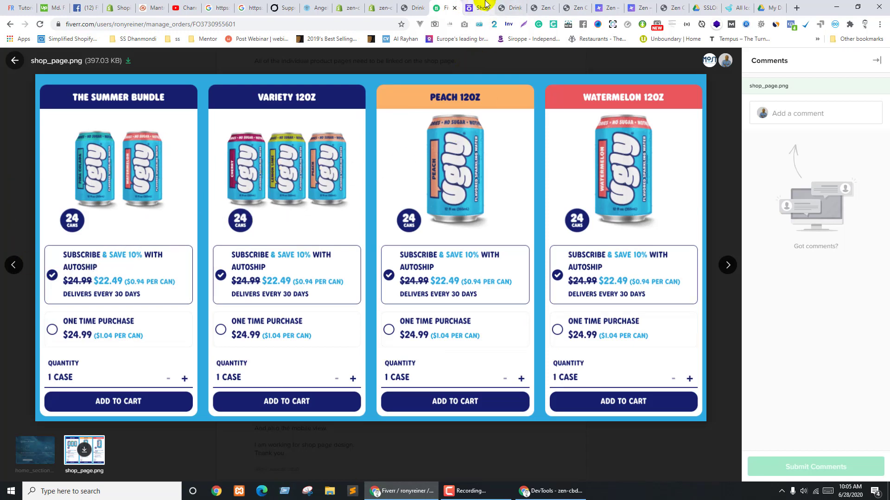
pyautogui.click(518, 6)
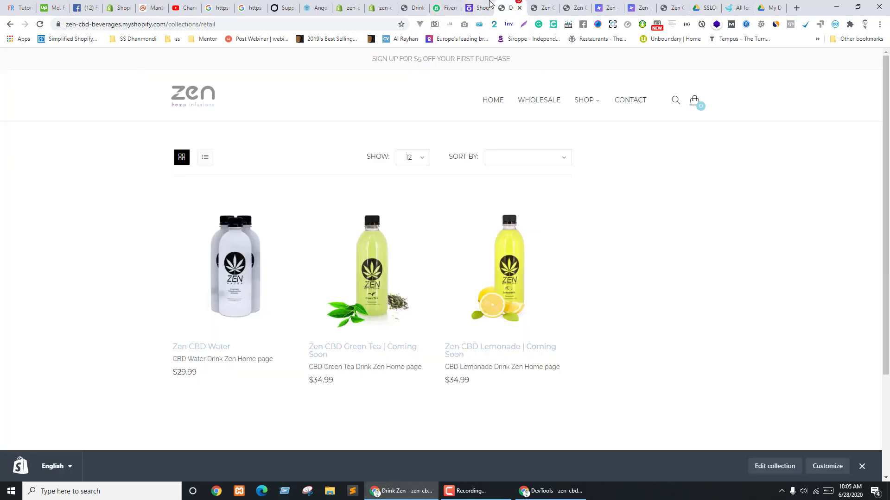
pyautogui.click(480, 7)
pyautogui.click(785, 97)
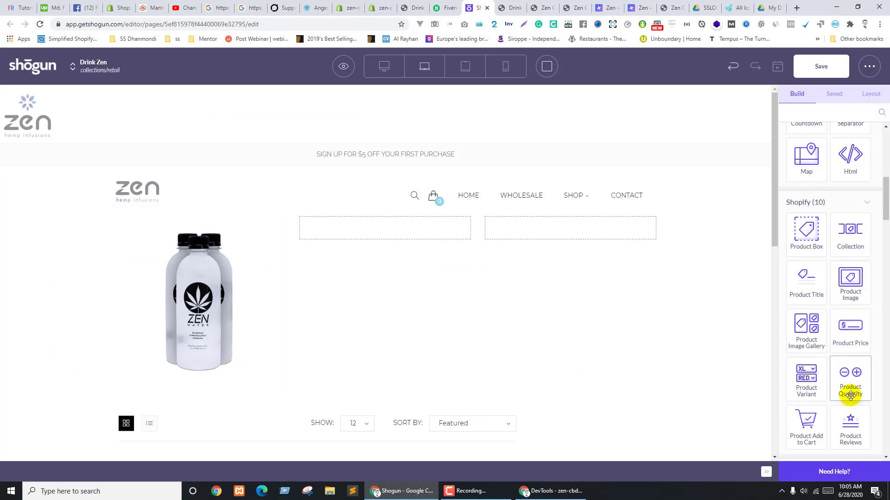
pyautogui.scroll(-2, 834, 259)
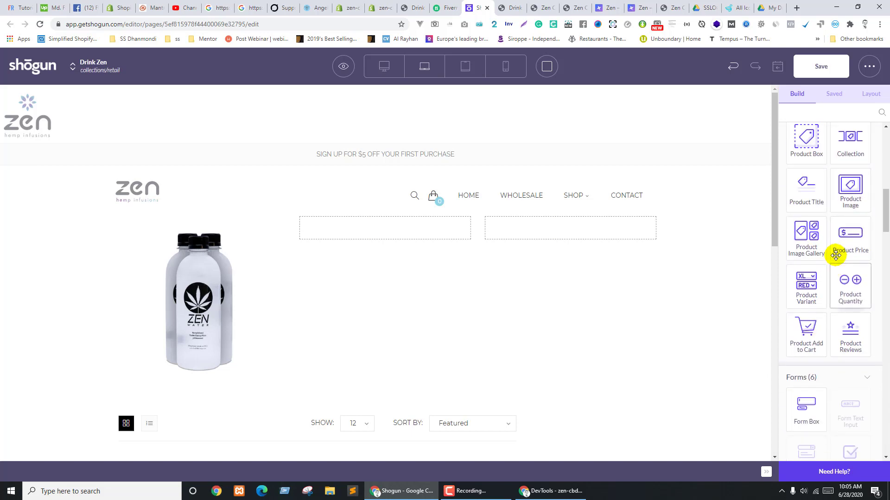
# Add a Product Title above the Zen CBD Water image and give their section a solid dusty-pink background color
pyautogui.moveTo(788, 203); pyautogui.dragTo(196, 297)
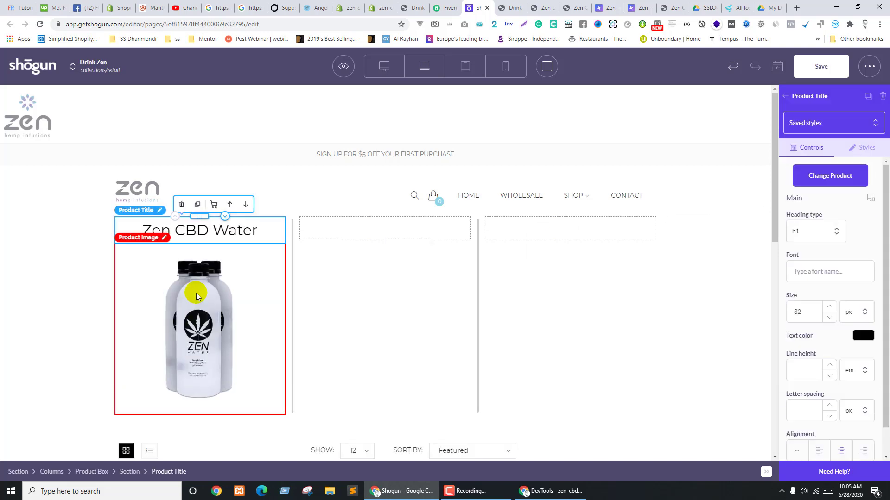
pyautogui.click(127, 472)
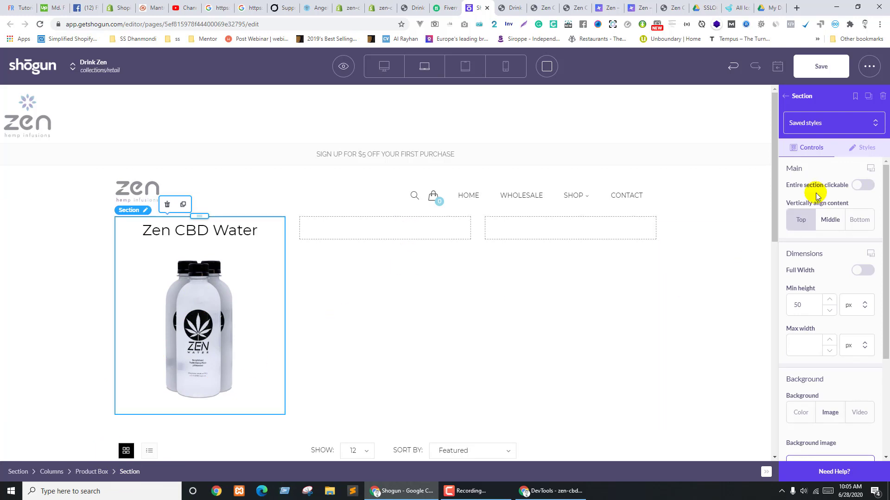
pyautogui.scroll(-3, 834, 209)
pyautogui.click(800, 272)
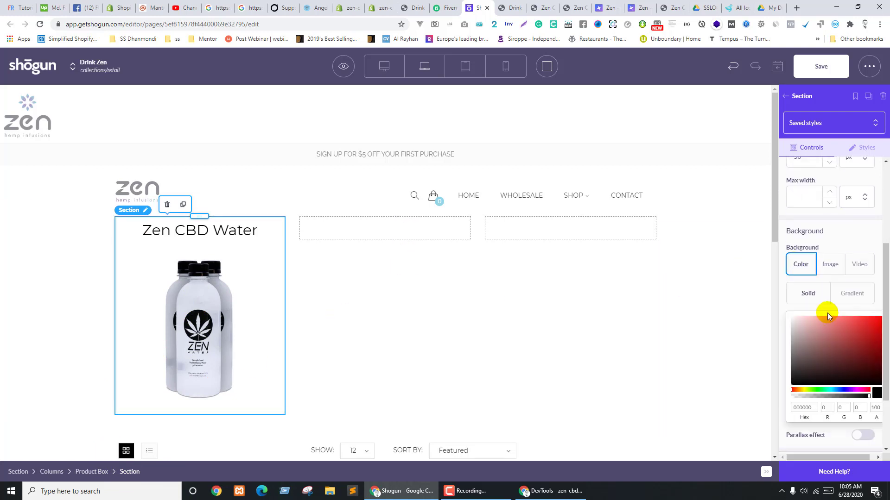
pyautogui.click(508, 268)
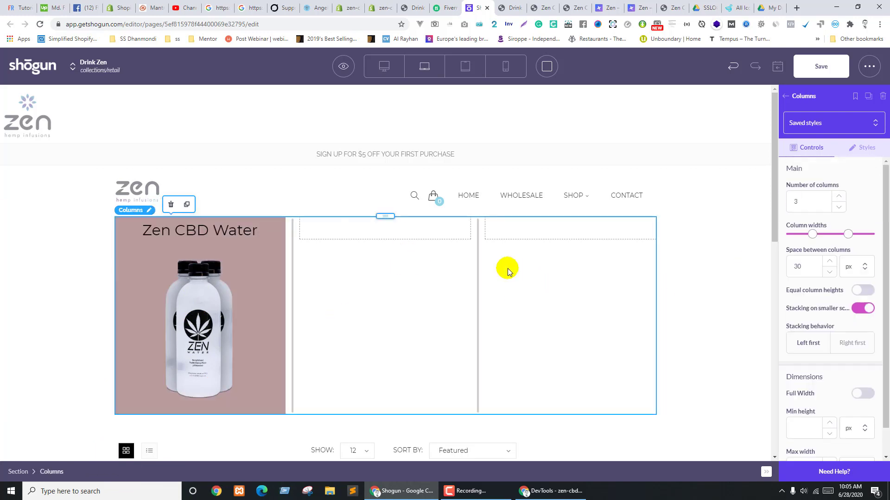
# Check the product card layout in the shop_page.png mockup and return to the Shogun page editor
pyautogui.hotkey('ctrl', 'shift', 'Tab')
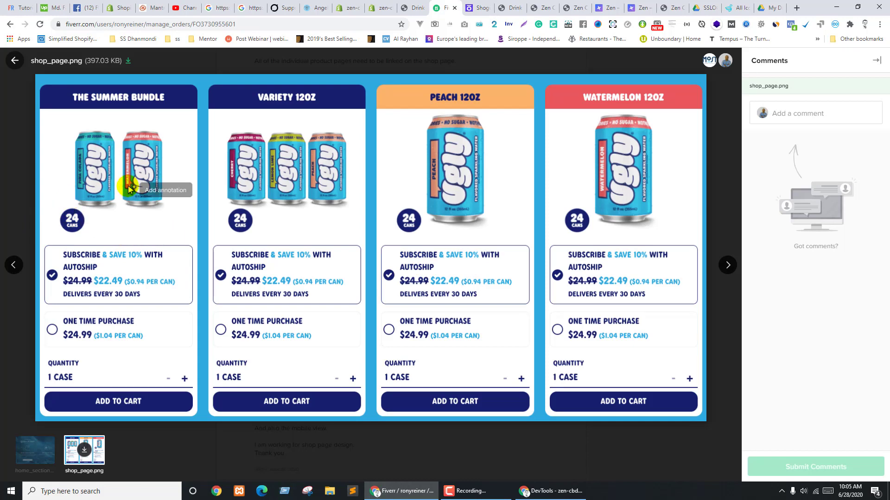
pyautogui.hotkey('ctrl', 'Tab')
pyautogui.hotkey('ctrl', 'shift', 'Tab')
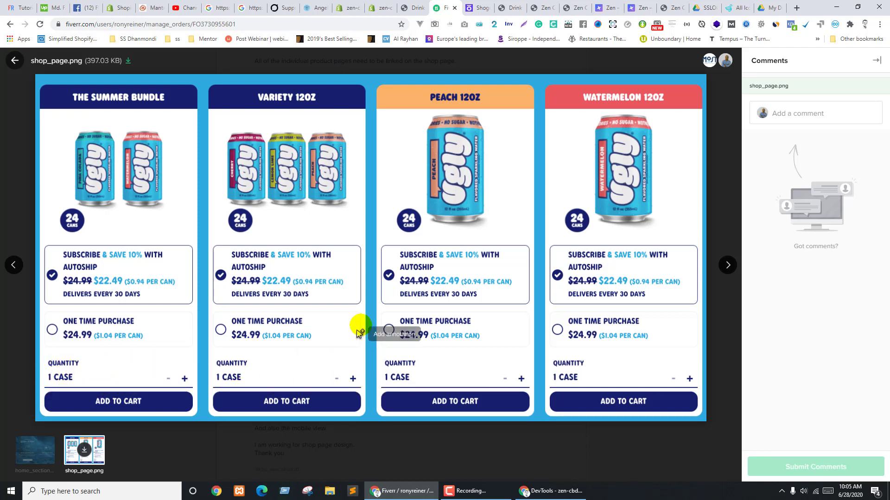
pyautogui.hotkey('ctrl', 'Tab')
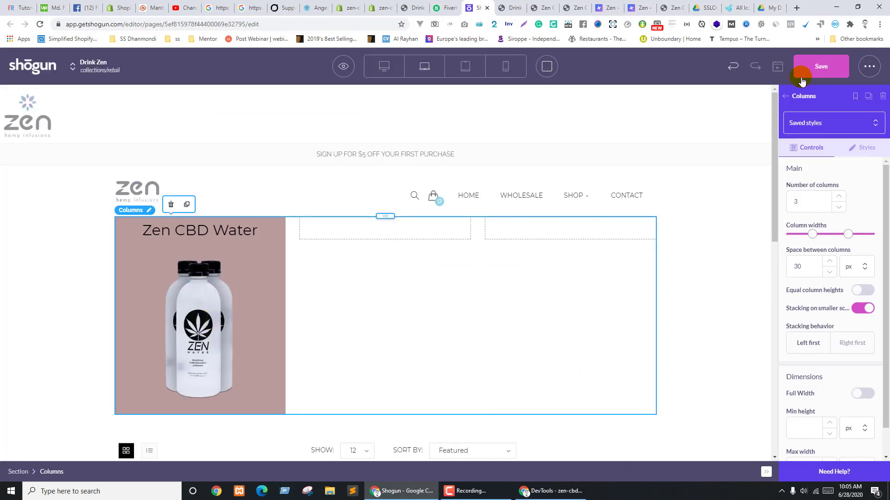
# Try a Product Quantity element below the Zen CBD Water image, and delete it
pyautogui.click(792, 98)
pyautogui.scroll(-5, 788, 292)
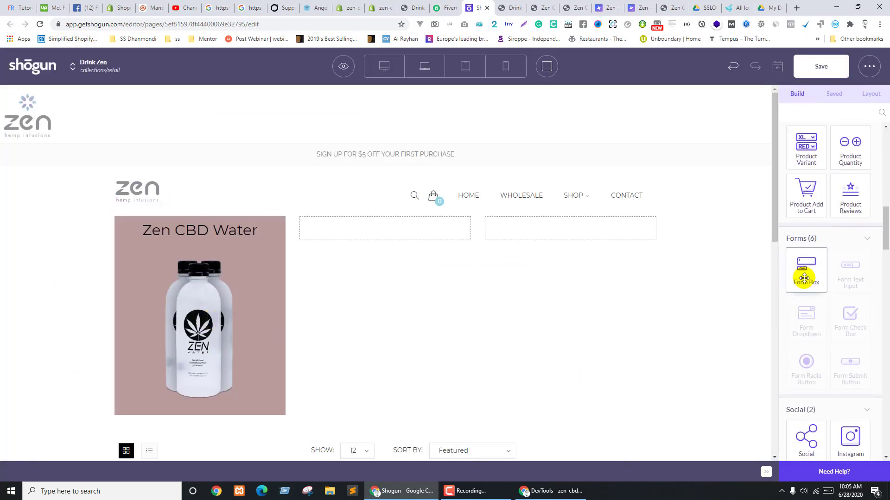
pyautogui.scroll(3, 836, 262)
pyautogui.moveTo(848, 248); pyautogui.dragTo(182, 359)
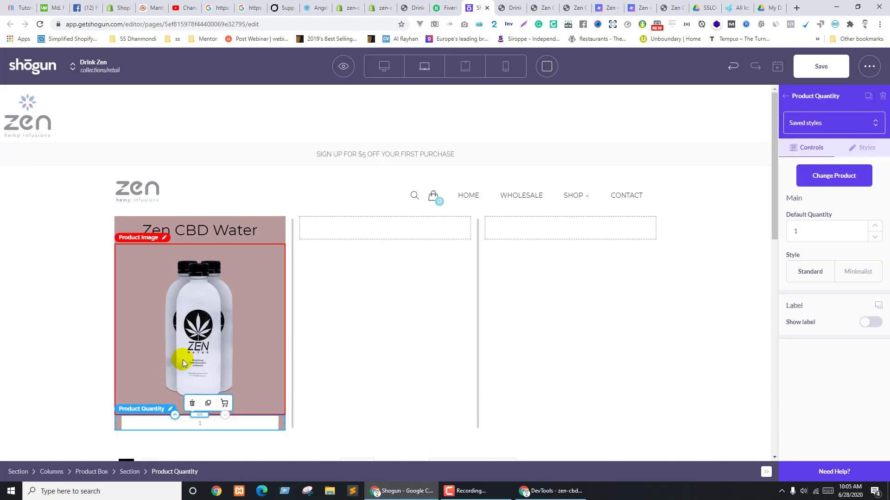
pyautogui.scroll(-1, 213, 342)
pyautogui.scroll(-2, 213, 343)
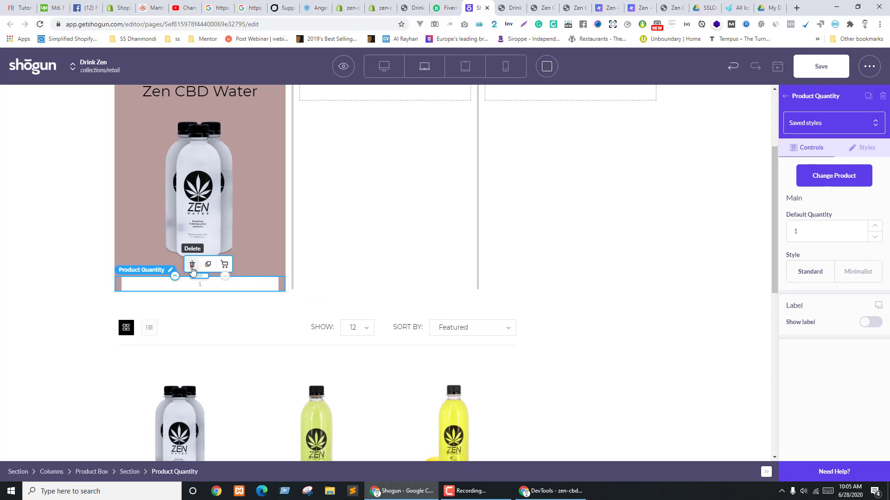
pyautogui.click(192, 263)
# Add a nested Section below the image inside the Zen CBD Water product's section
pyautogui.scroll(10, 817, 154)
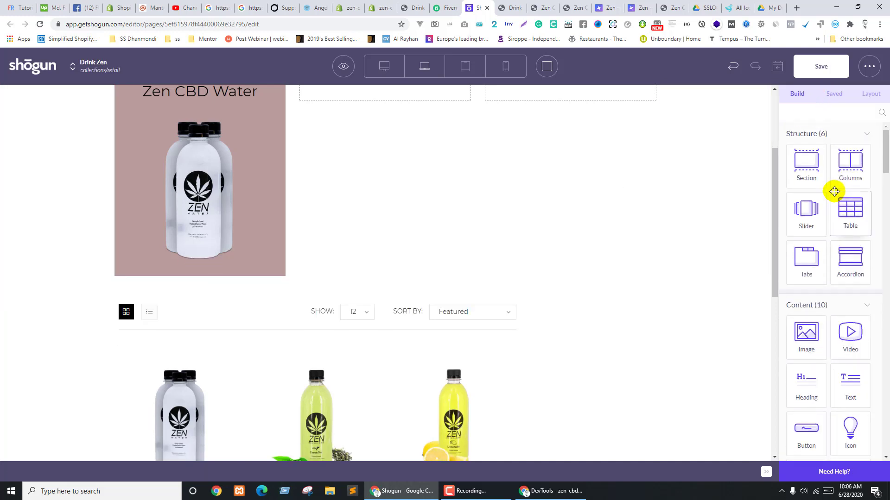
pyautogui.moveTo(810, 166); pyautogui.dragTo(168, 253)
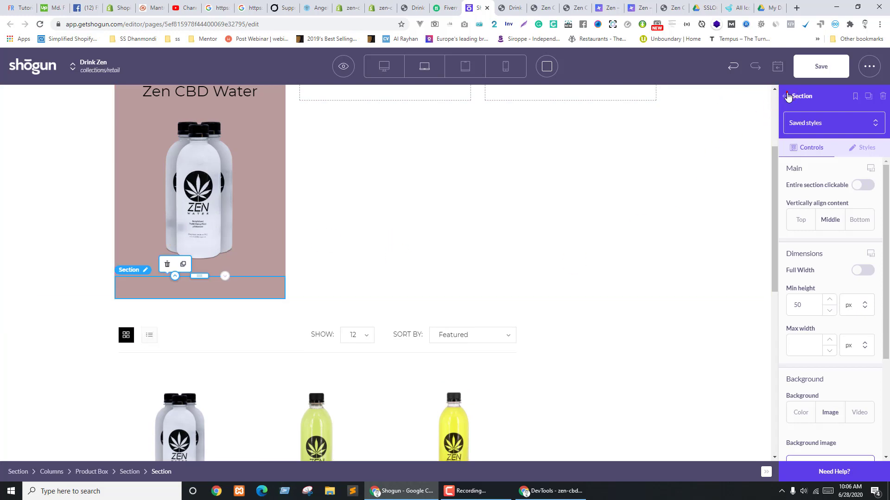
pyautogui.click(785, 96)
pyautogui.click(209, 278)
pyautogui.click(802, 224)
pyautogui.click(786, 97)
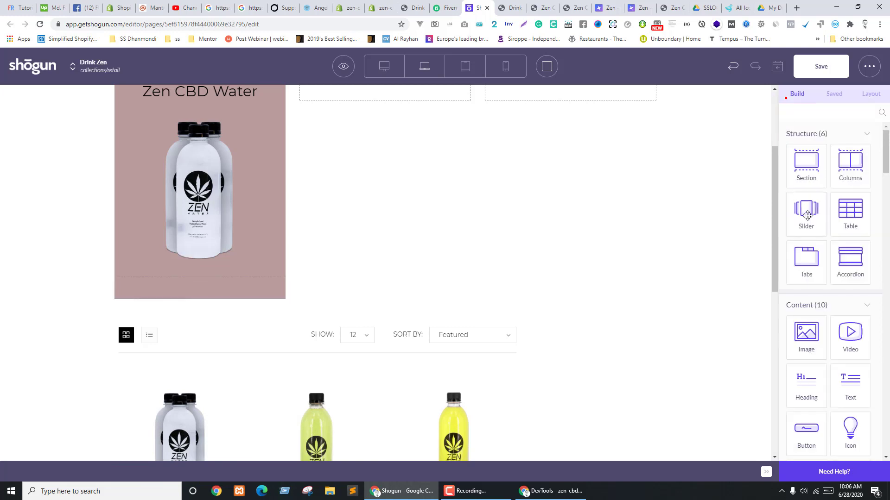
# Add a Product Variant element to the nested section below the image, grouped by Default
pyautogui.scroll(-8, 807, 215)
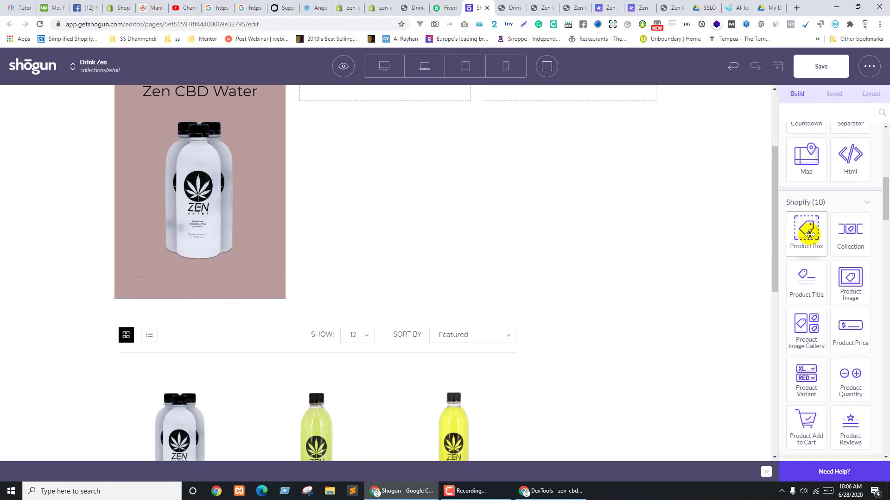
pyautogui.scroll(-3, 820, 289)
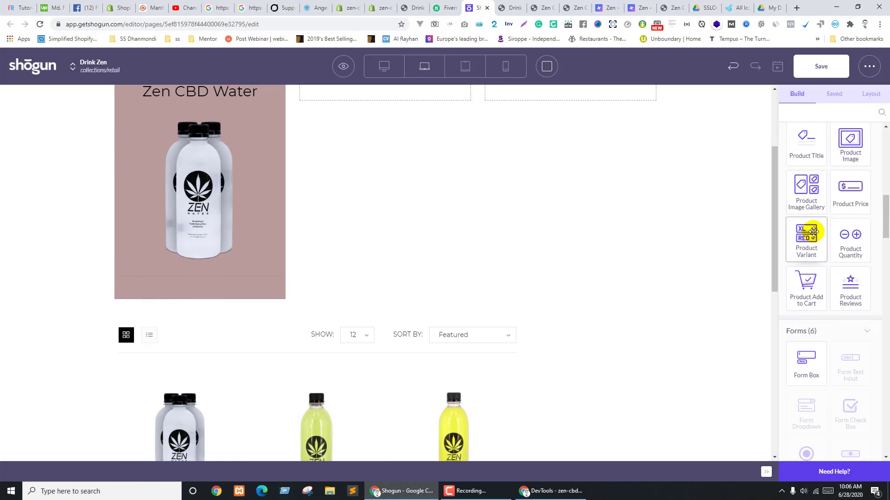
pyautogui.moveTo(807, 234); pyautogui.dragTo(182, 290)
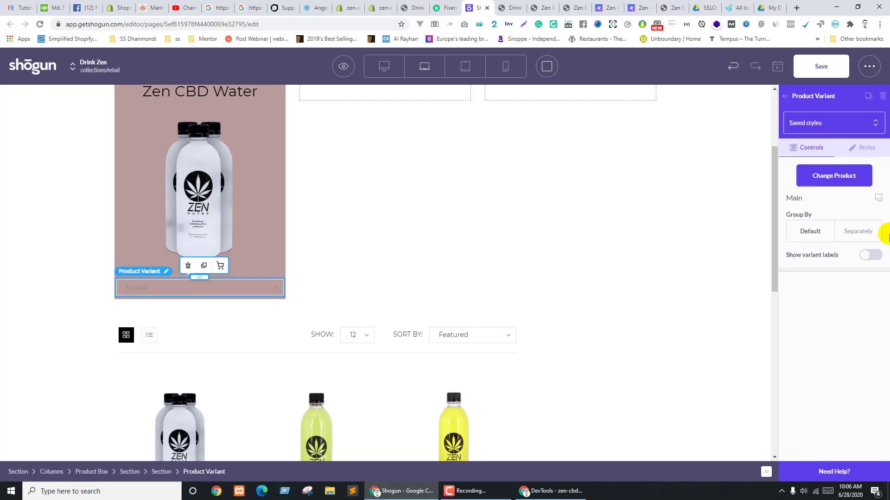
pyautogui.click(863, 237)
pyautogui.click(810, 231)
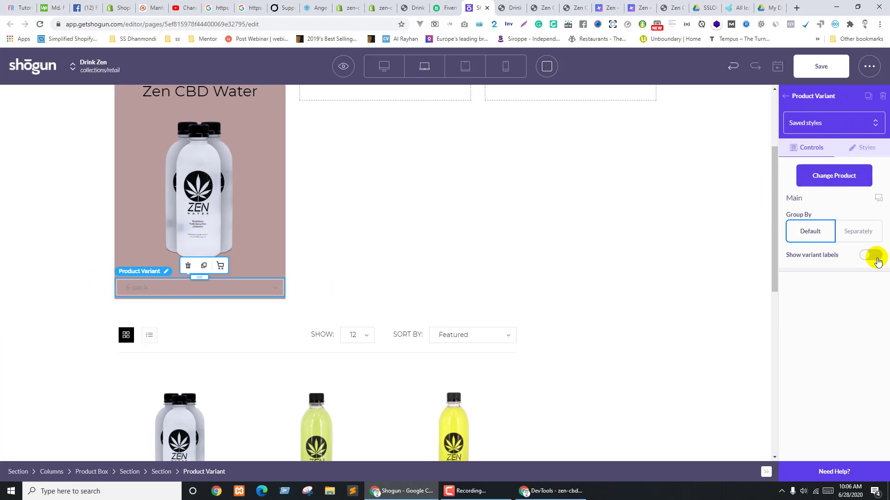
# Show the labels of the Product Variant in the nested section and set the label text color to white
pyautogui.click(876, 259)
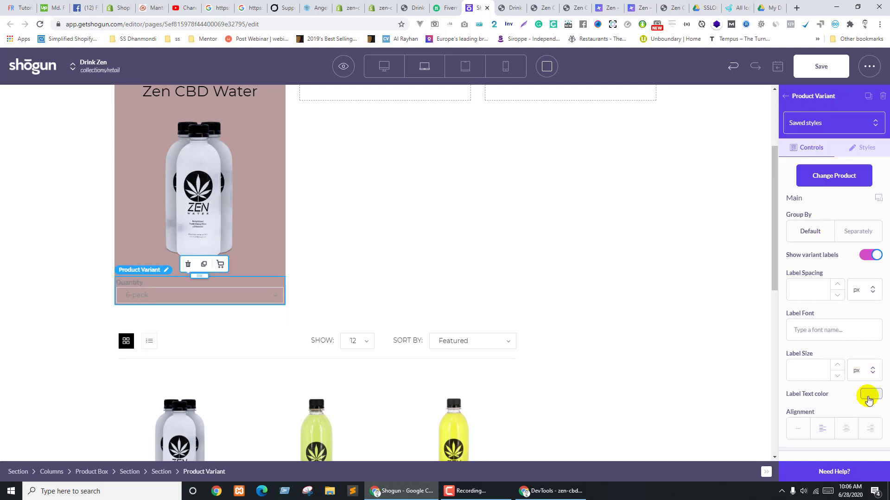
pyautogui.click(868, 398)
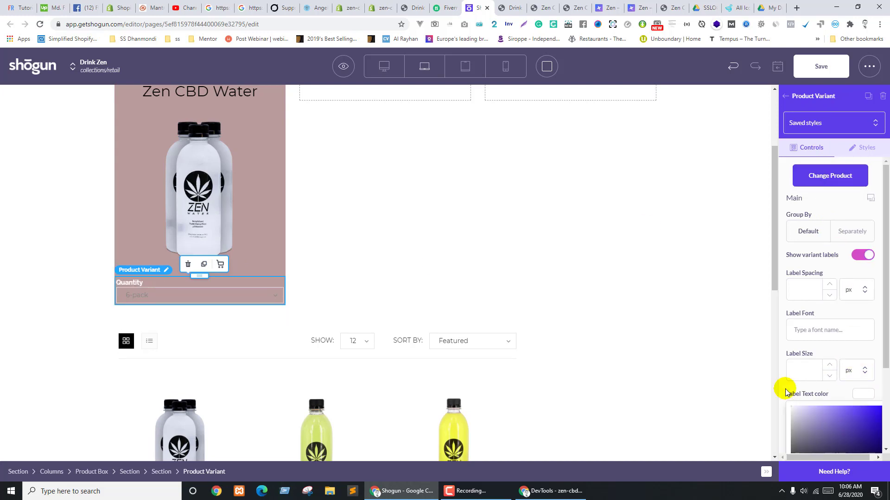
pyautogui.click(864, 393)
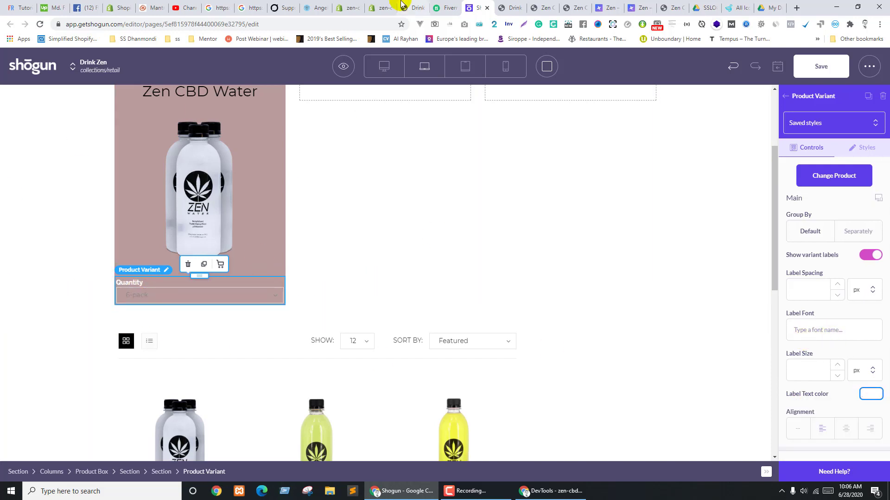
# Add a second Product Variant to the Zen CBD Water section and move it below the first variant selector
pyautogui.click(799, 96)
pyautogui.scroll(-6, 810, 227)
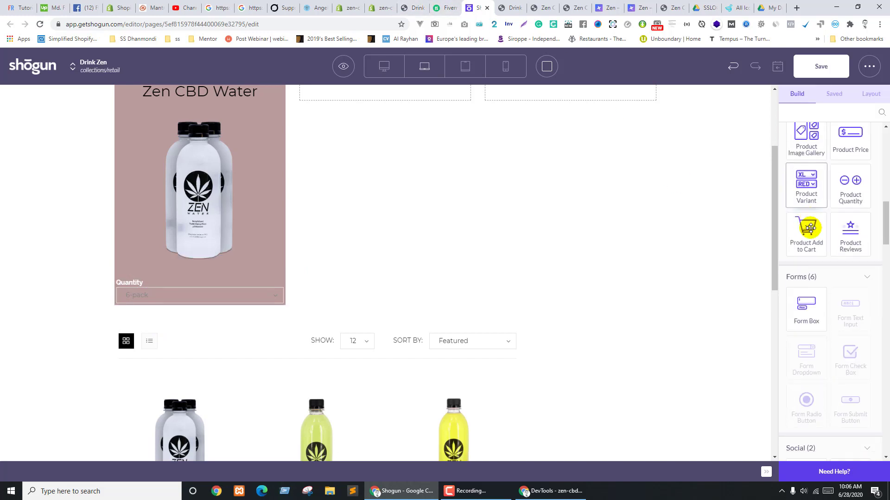
pyautogui.scroll(5, 810, 227)
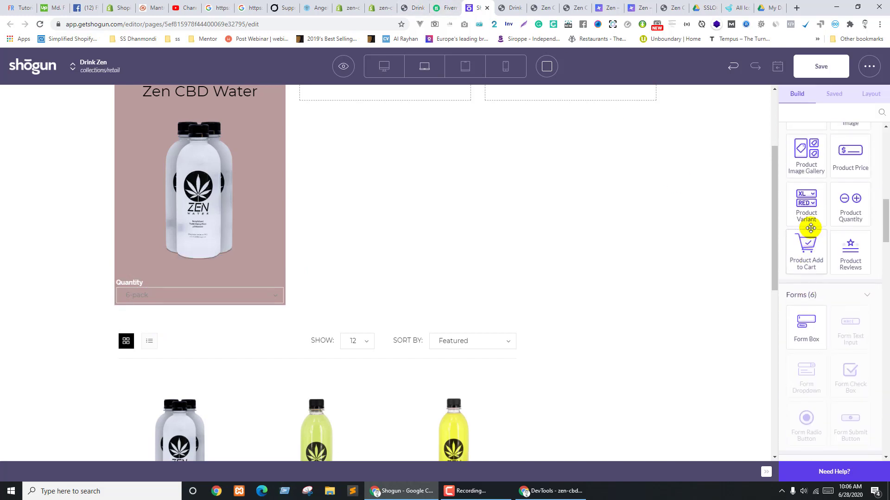
pyautogui.scroll(2, 842, 282)
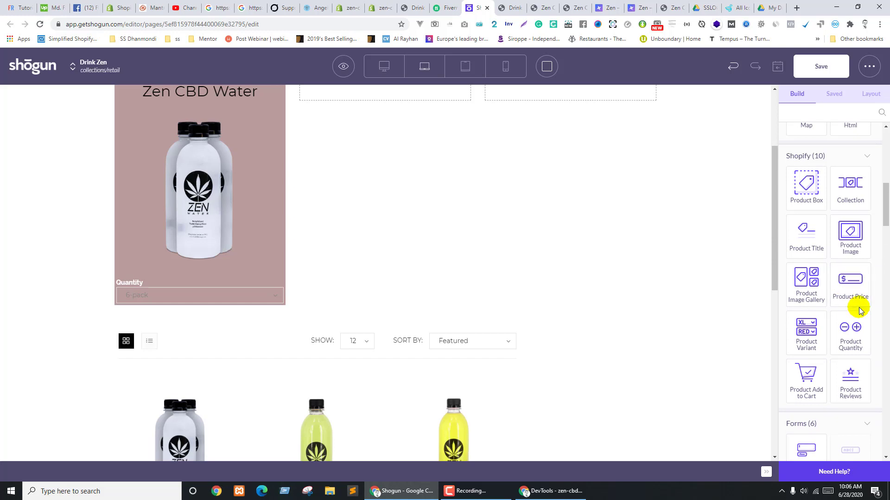
pyautogui.moveTo(851, 329); pyautogui.dragTo(172, 287)
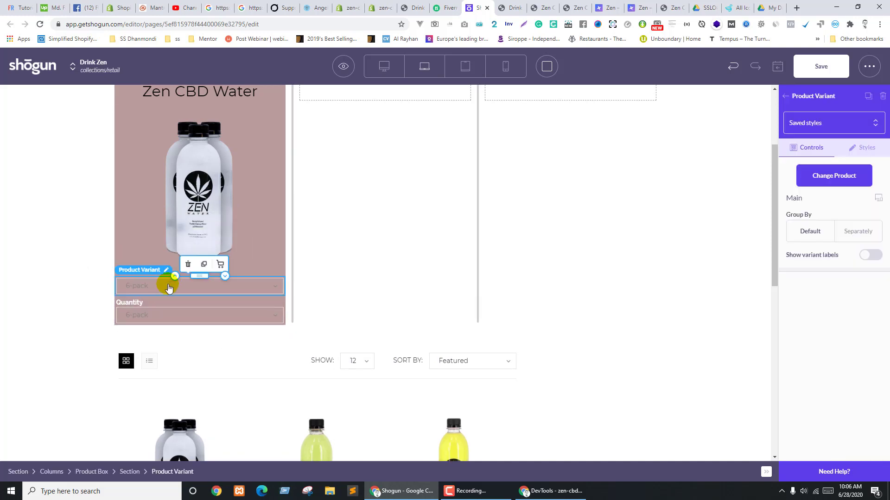
pyautogui.click(224, 276)
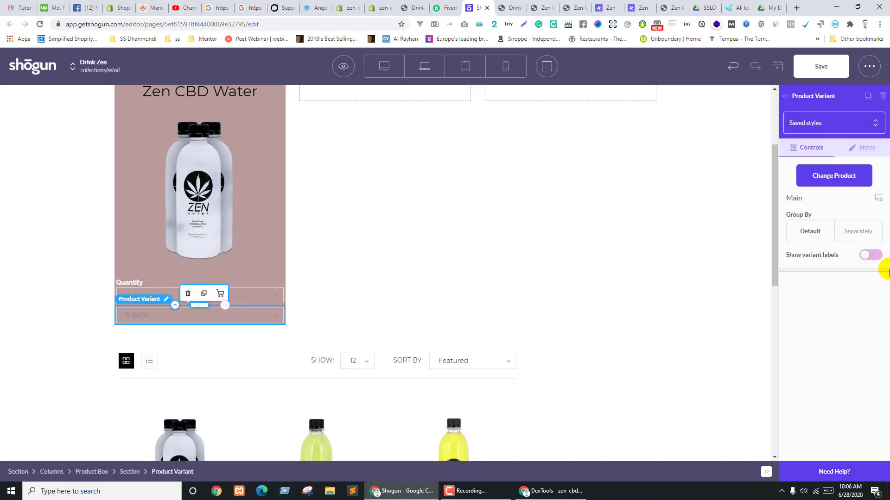
# Turn on variant labels for the second Product Variant with white label text
pyautogui.click(871, 255)
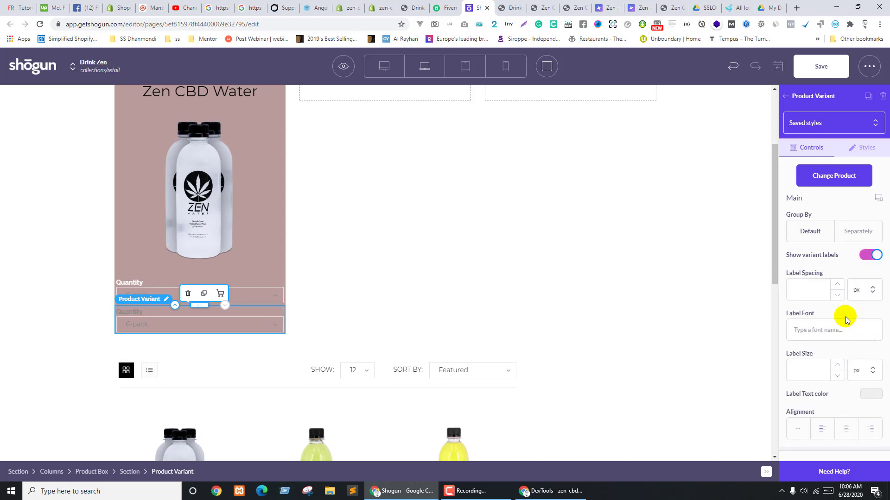
pyautogui.click(865, 397)
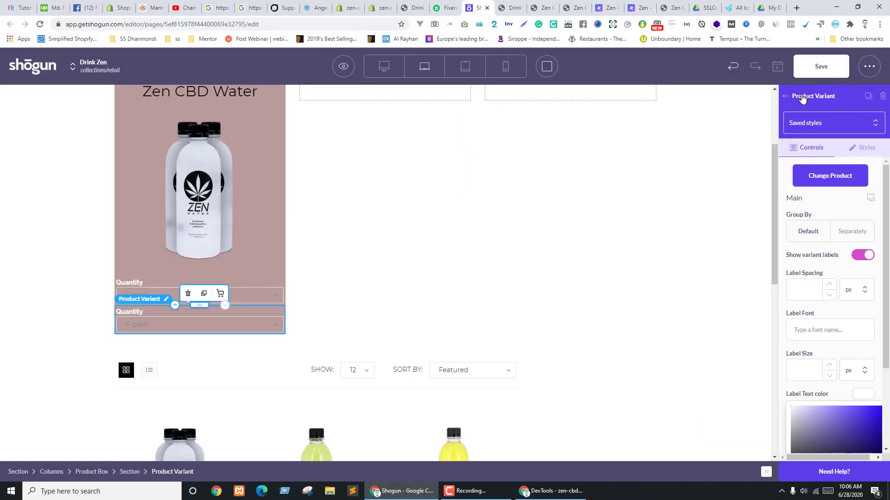
pyautogui.click(802, 97)
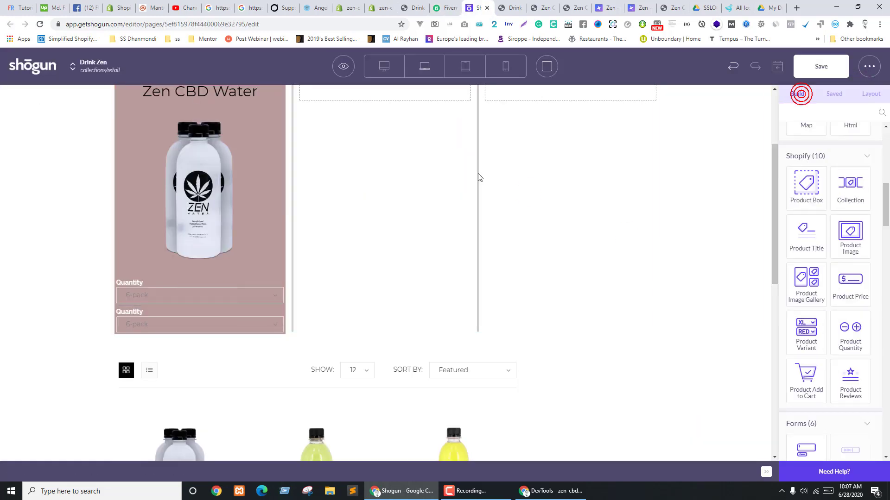
# Add a Product Add to Cart element below the second variant selector in the Zen CBD Water card
pyautogui.scroll(-5, 879, 352)
pyautogui.scroll(-4, 855, 266)
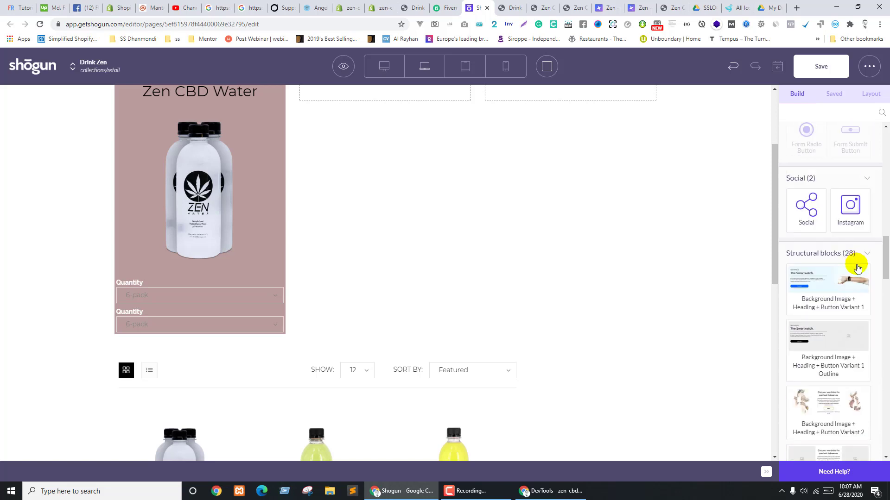
pyautogui.scroll(8, 871, 271)
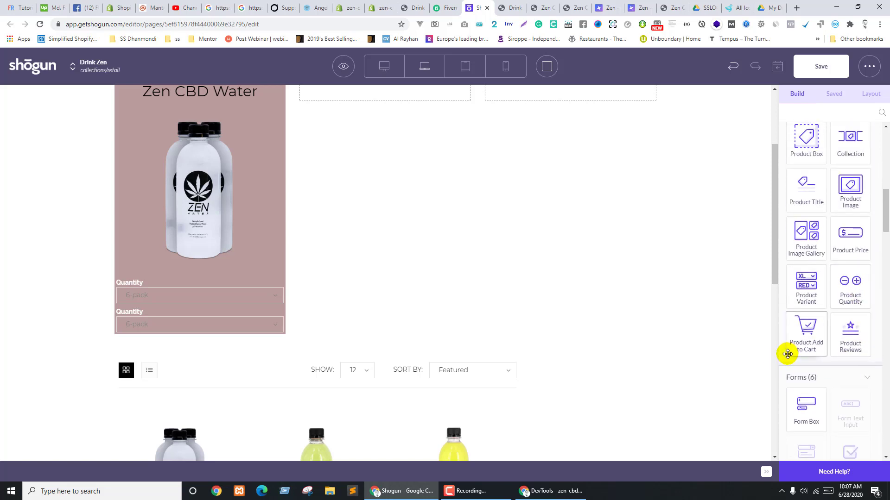
pyautogui.moveTo(806, 333); pyautogui.dragTo(164, 324)
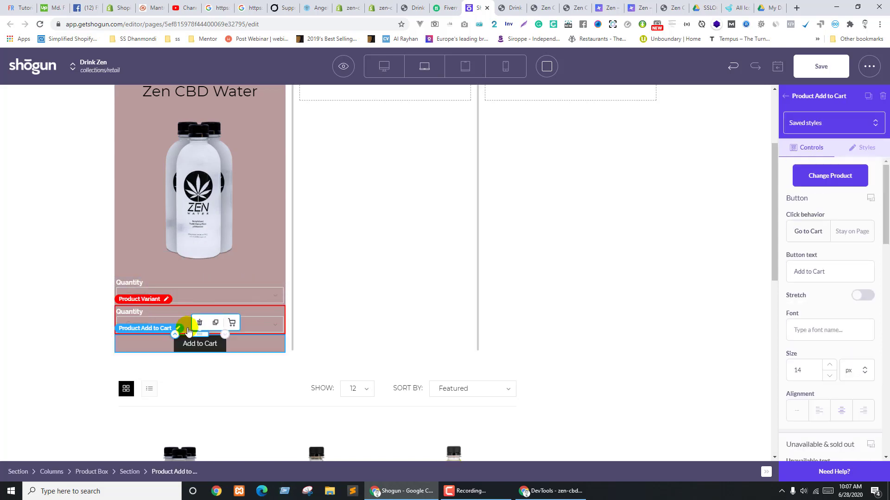
# Compare the Zen CBD Water card with the shop_page.png mockup and look through Shogun's Shopify elements
pyautogui.hotkey('ctrl', 'shift', 'Tab')
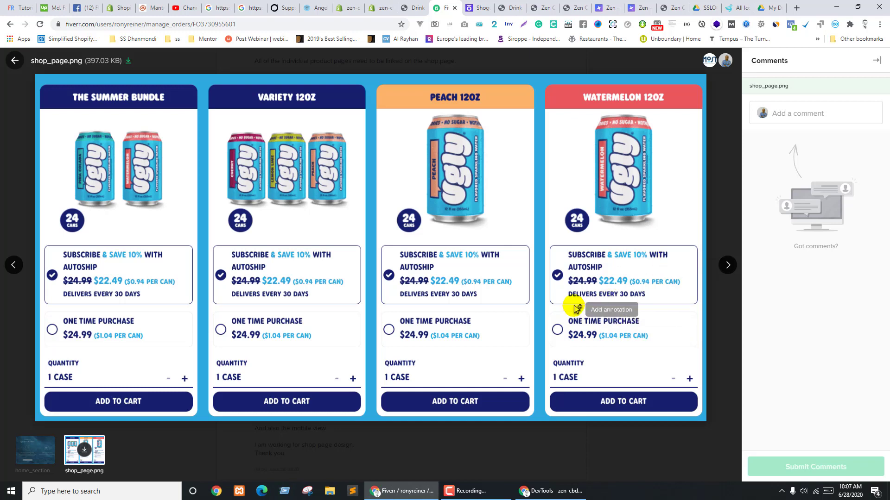
pyautogui.hotkey('ctrl', 'Tab')
pyautogui.click(784, 98)
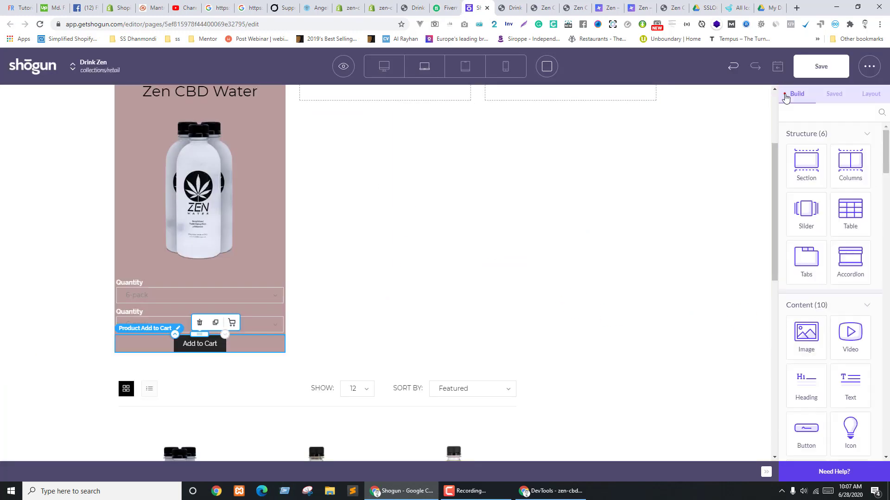
pyautogui.scroll(-8, 834, 208)
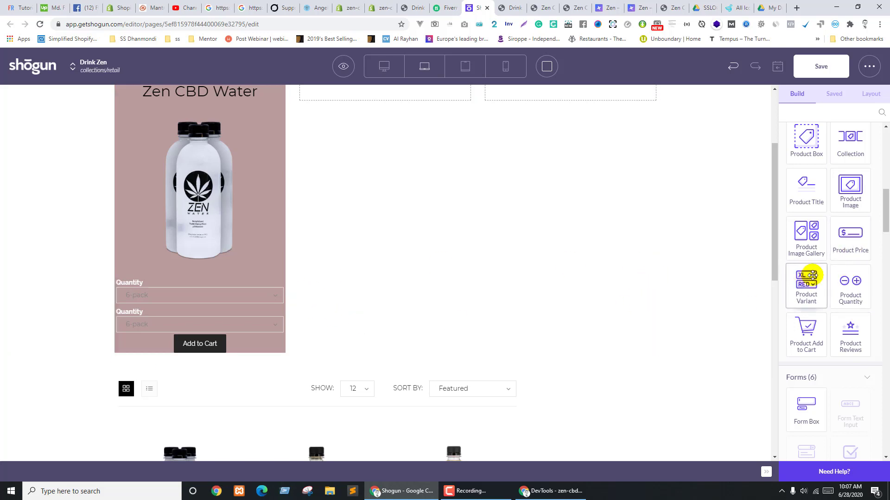
pyautogui.click(508, 8)
pyautogui.click(480, 8)
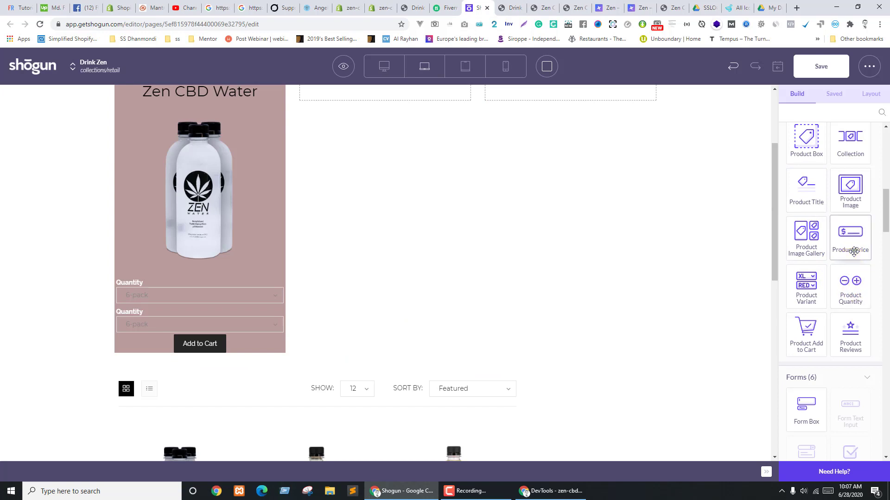
# Add a Product Price element to the Zen CBD Water card and place it above the first variant selector in the inner section
pyautogui.moveTo(850, 248); pyautogui.dragTo(179, 334)
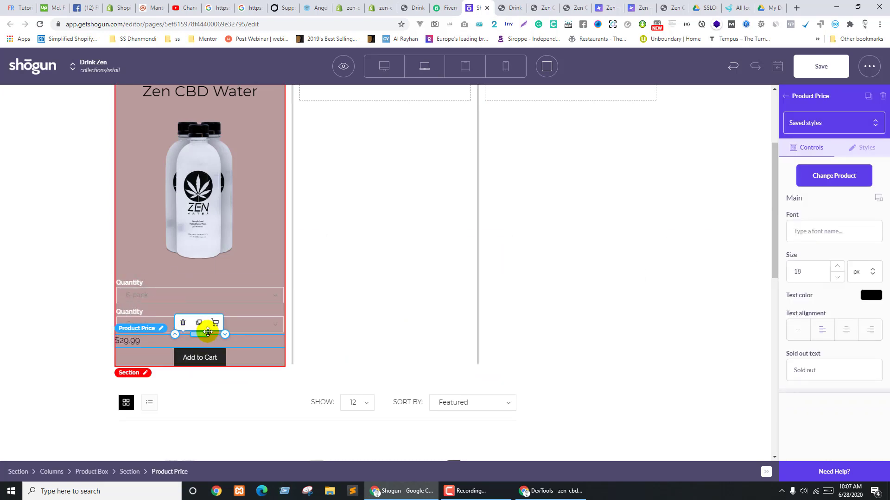
pyautogui.moveTo(200, 334); pyautogui.dragTo(190, 277)
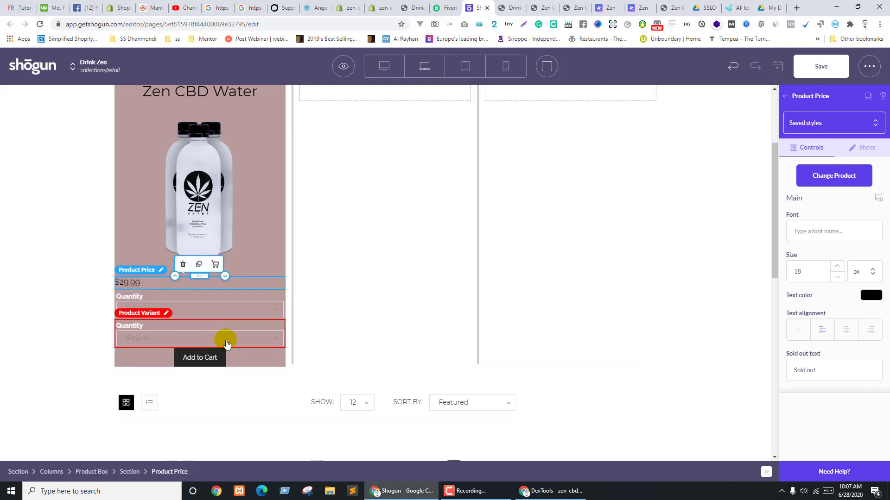
pyautogui.click(237, 308)
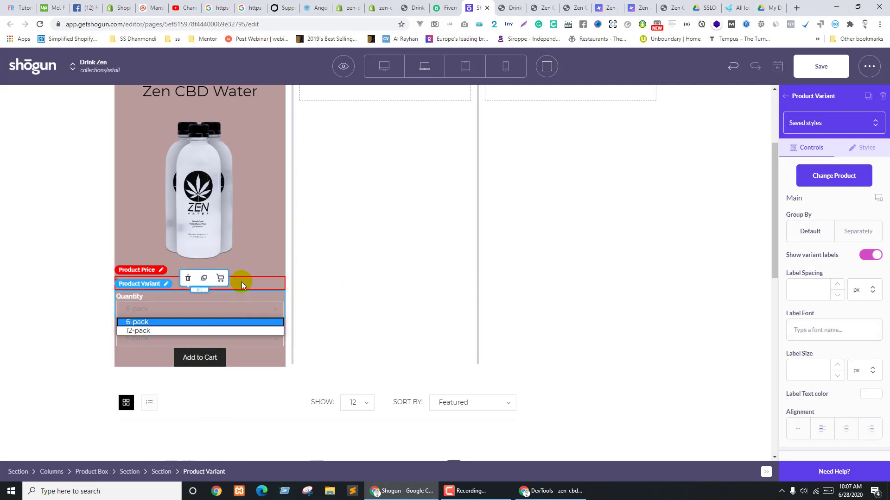
pyautogui.click(241, 282)
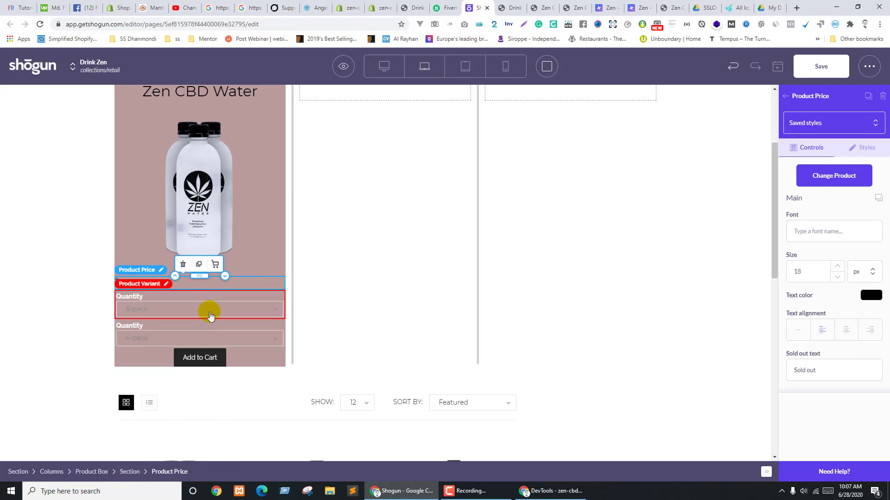
pyautogui.moveTo(200, 276); pyautogui.dragTo(167, 329)
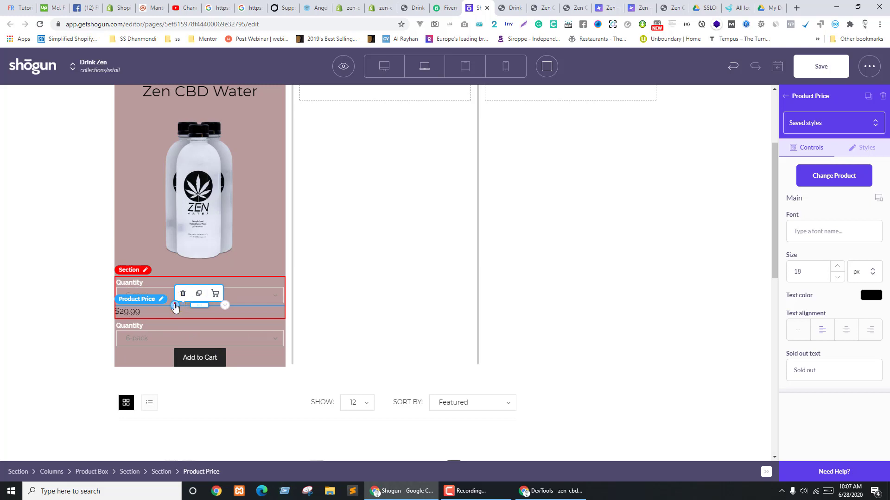
pyautogui.click(174, 306)
pyautogui.click(160, 472)
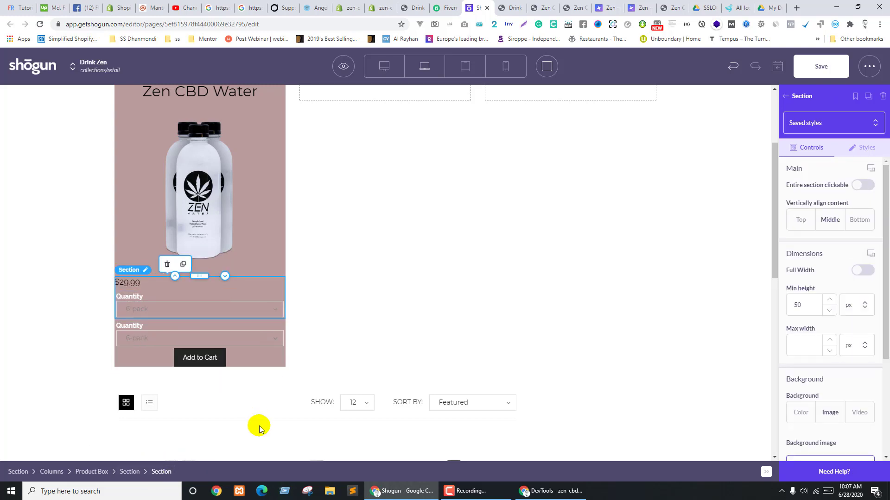
# Move the second variant selector and the Add to Cart element into the inner section, below the first variant selector
pyautogui.click(195, 338)
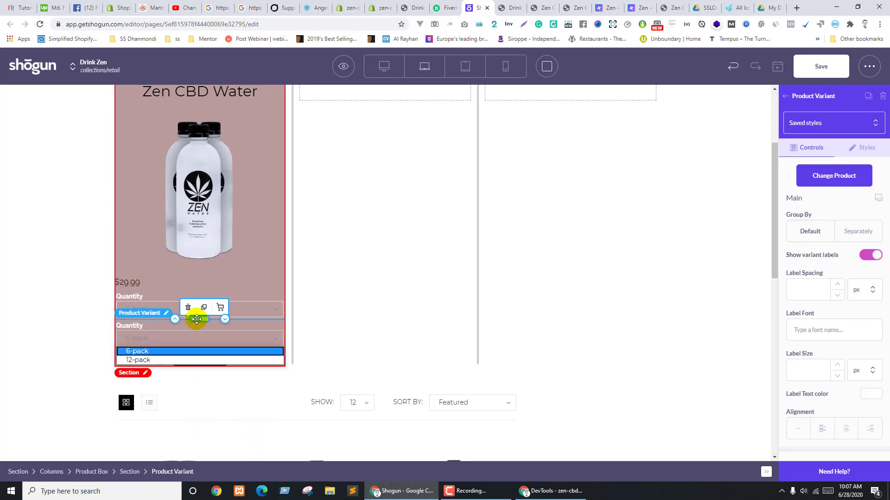
pyautogui.moveTo(197, 320); pyautogui.dragTo(200, 296)
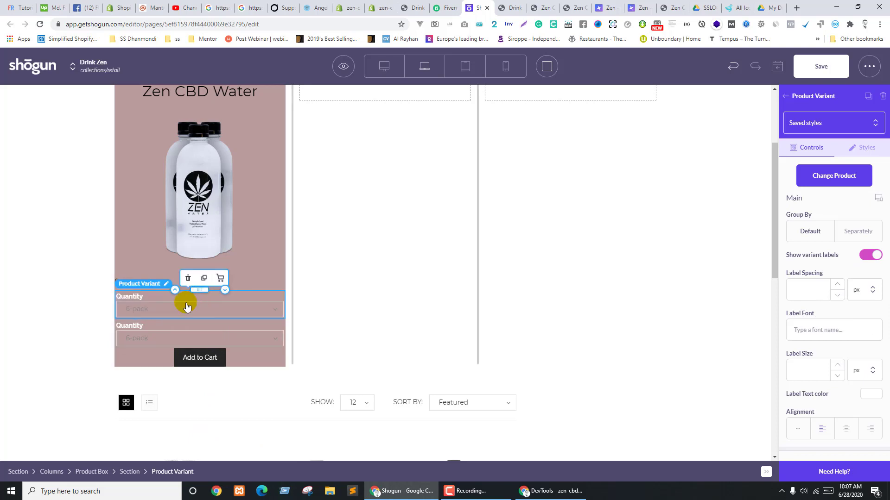
pyautogui.click(224, 291)
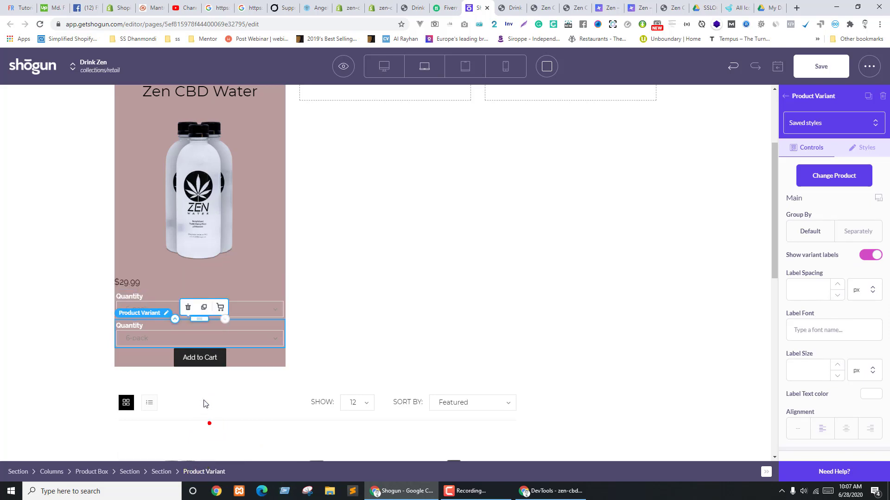
pyautogui.click(372, 300)
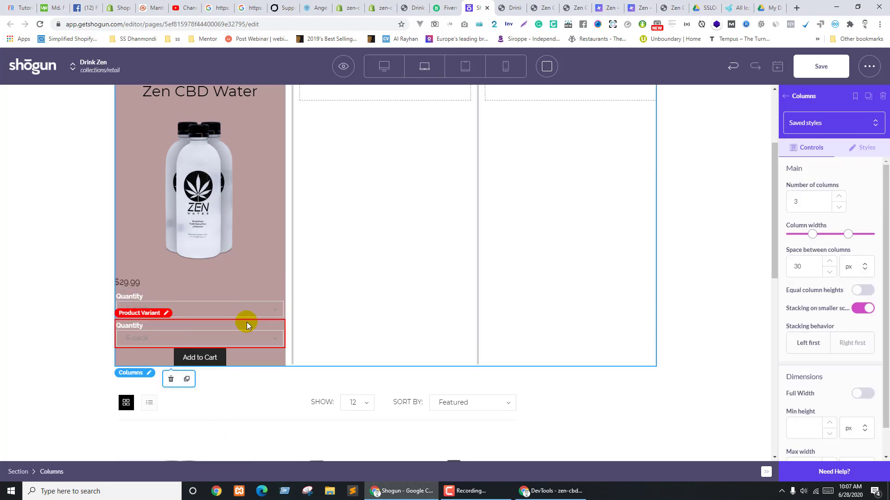
pyautogui.click(209, 327)
pyautogui.click(162, 472)
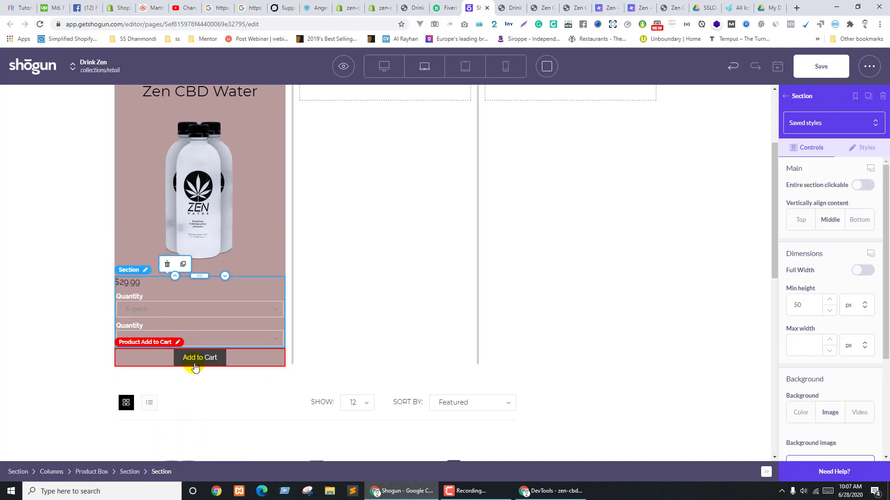
pyautogui.moveTo(246, 369); pyautogui.dragTo(202, 326)
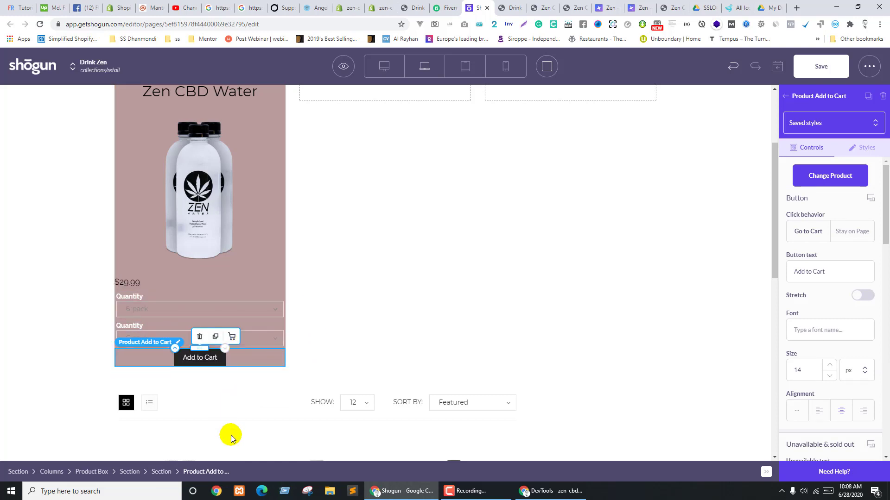
pyautogui.click(160, 472)
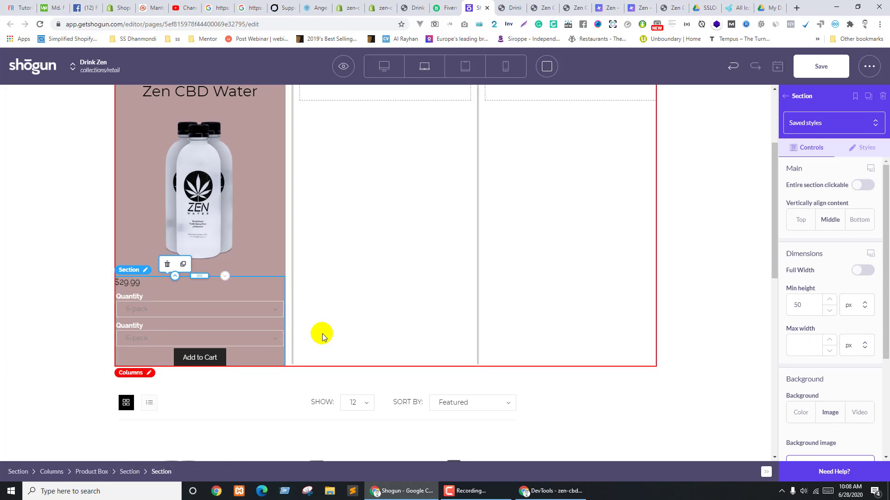
# Set the Zen CBD Water card section's solid background color to white, FFFFFF
pyautogui.click(131, 175)
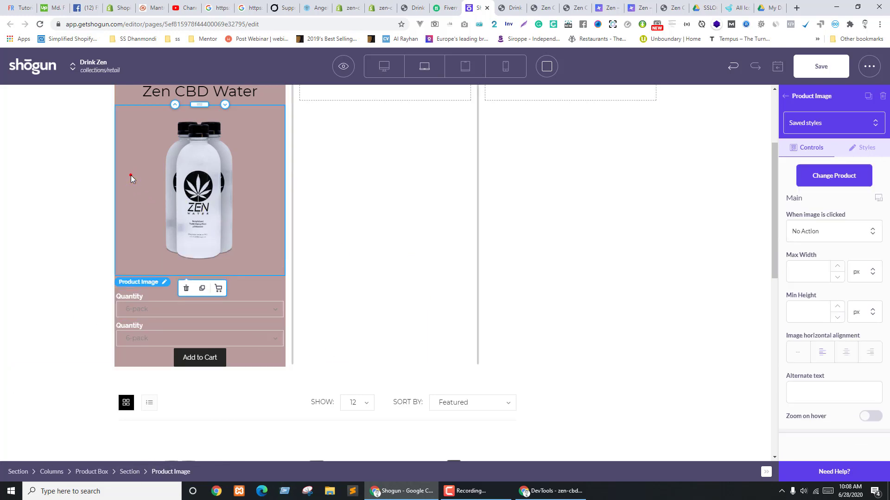
pyautogui.click(129, 472)
pyautogui.scroll(-5, 842, 332)
pyautogui.click(800, 291)
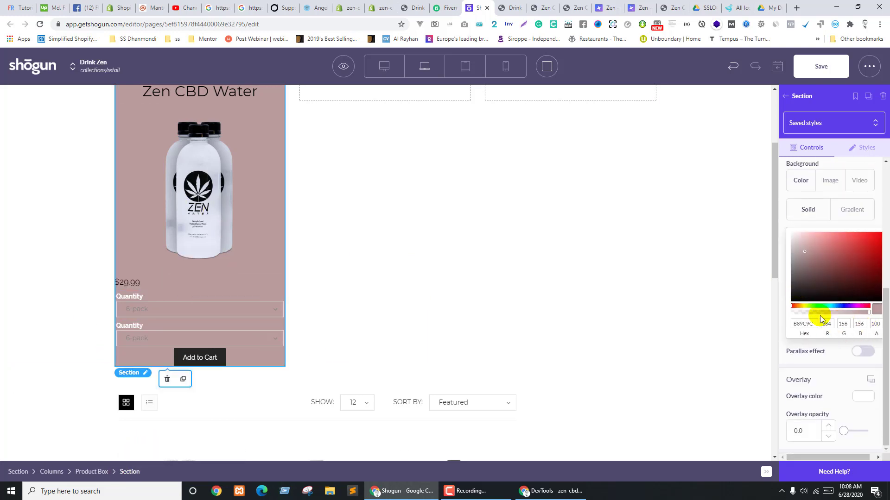
pyautogui.moveTo(805, 251); pyautogui.dragTo(787, 221)
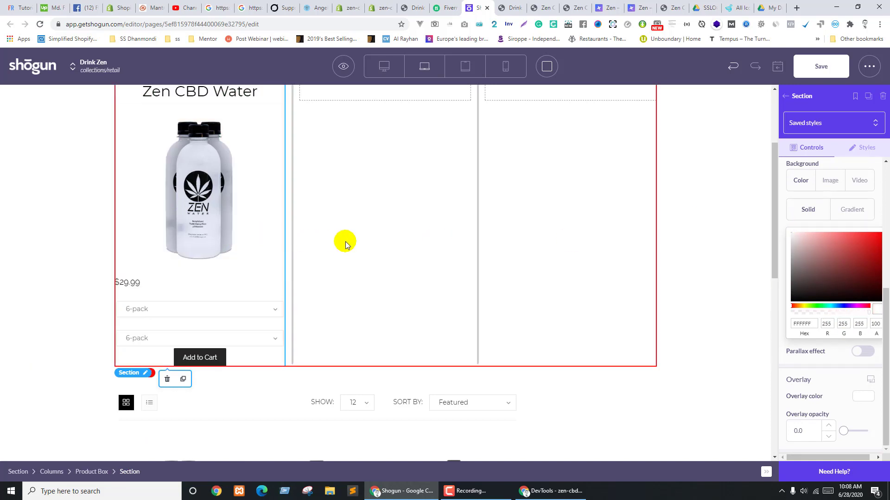
# Select the Zen CBD Water product title and compare it with the card headers in the shop_page.png mockup and the live collection page
pyautogui.scroll(3, 345, 243)
pyautogui.click(194, 229)
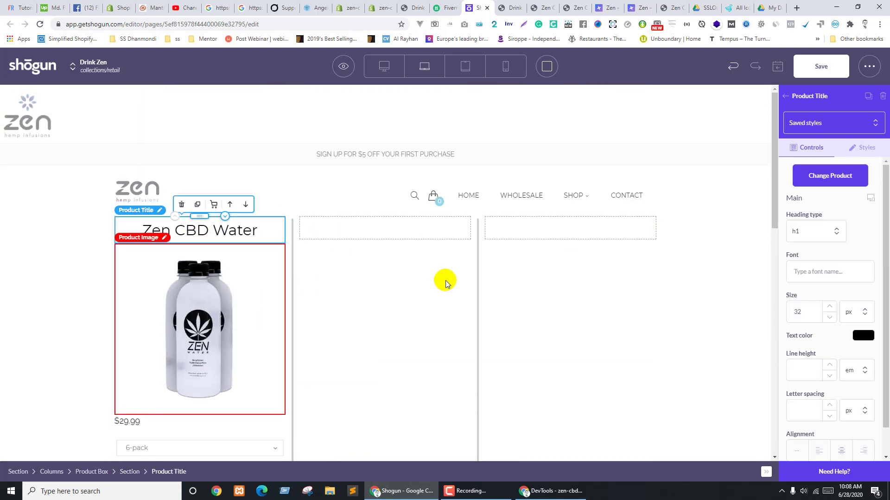
pyautogui.hotkey('ctrl', 'shift', 'Tab')
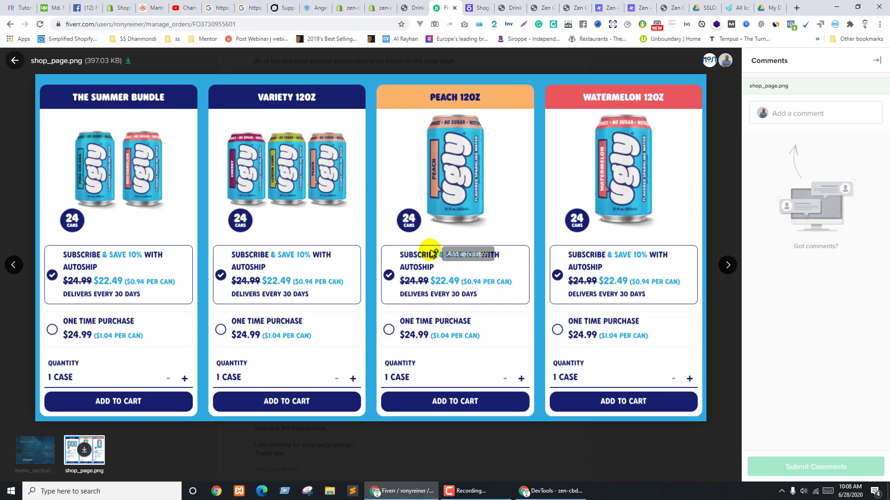
pyautogui.hotkey('ctrl', 'Tab')
pyautogui.hotkey('ctrl', 'Tab')
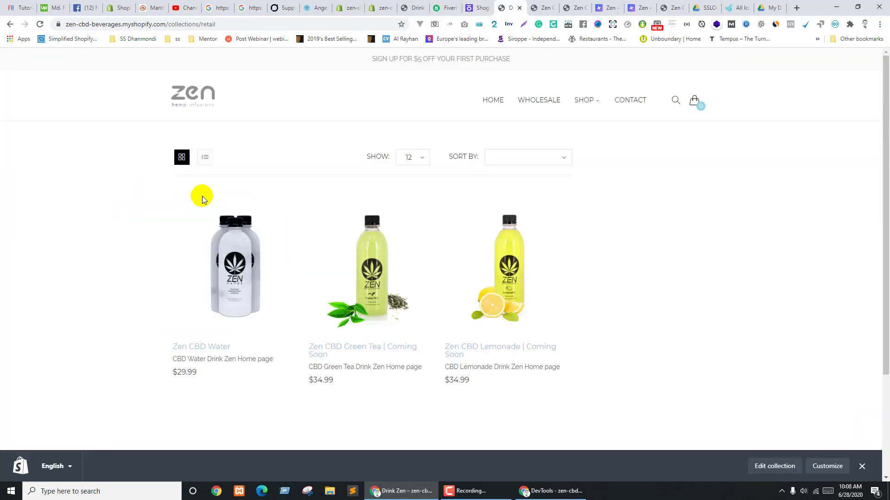
# Go through the Zen store home page and inspect the LEARN MORE button in the Quick & Easy section
pyautogui.click(534, 9)
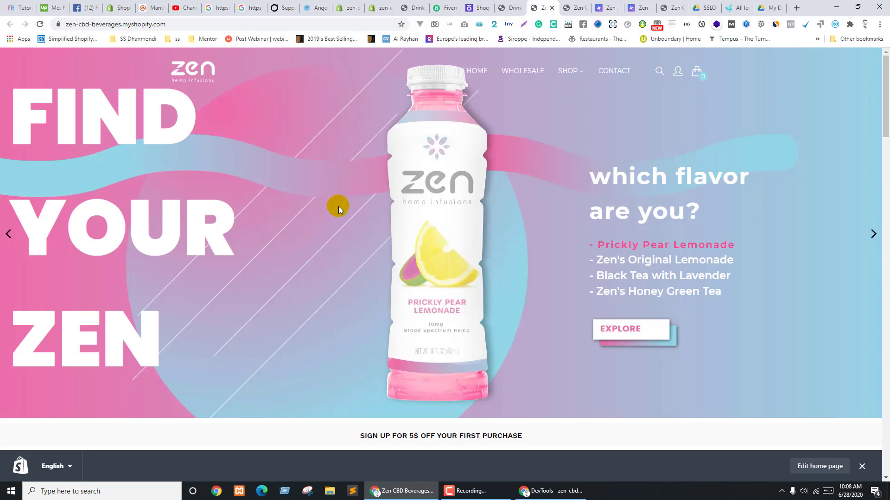
pyautogui.scroll(-6, 416, 311)
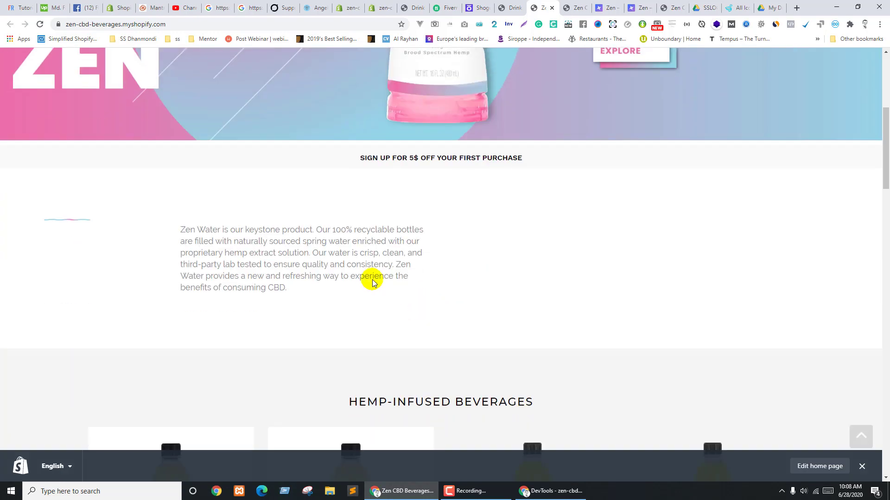
pyautogui.rightClick(413, 160)
pyautogui.click(577, 5)
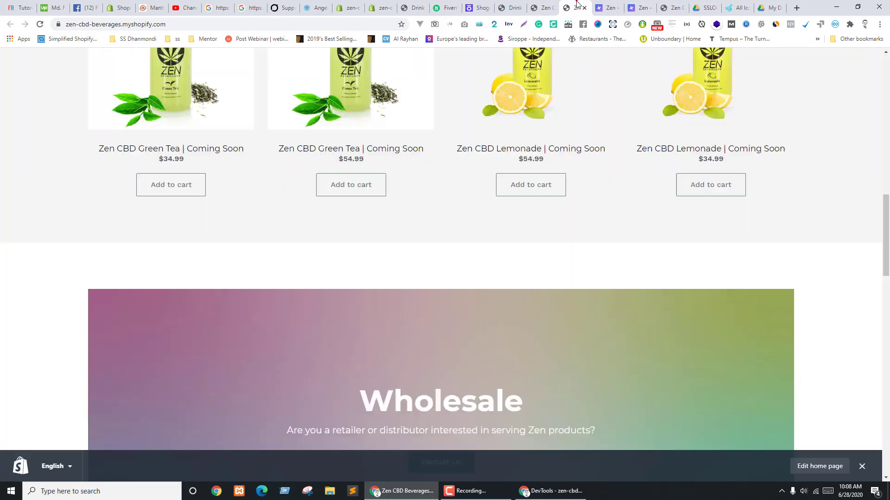
pyautogui.scroll(-11, 362, 234)
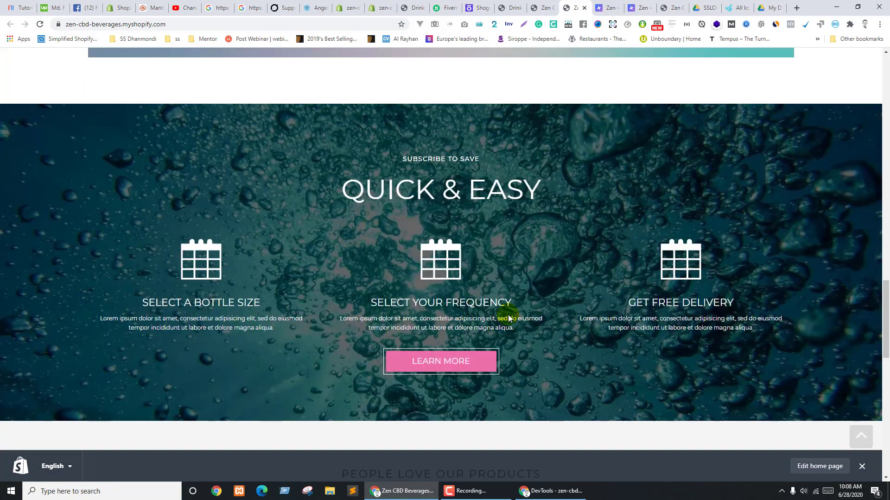
pyautogui.scroll(-4, 507, 318)
pyautogui.rightClick(483, 176)
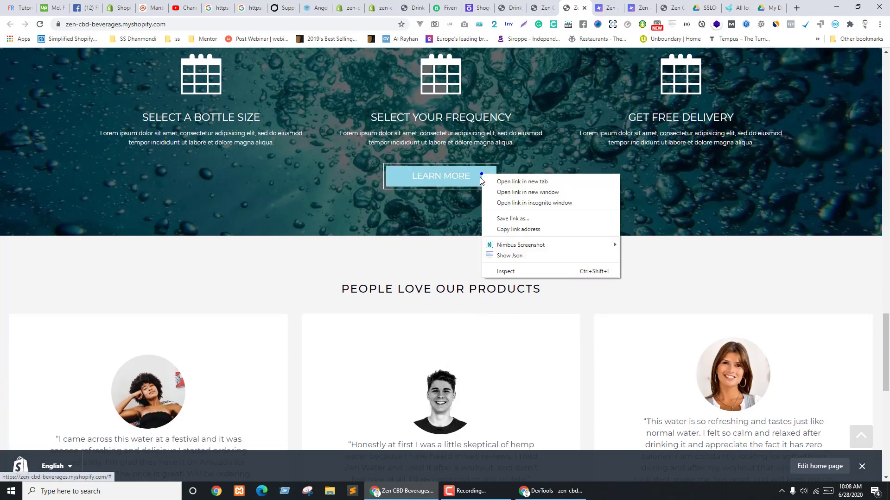
pyautogui.click(517, 270)
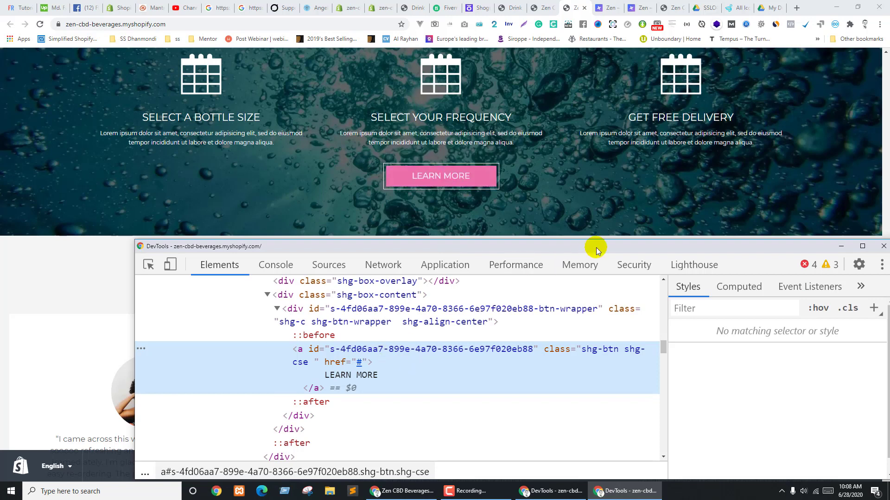
# Convert the LEARN MORE button's background color to hex in its CSS rules and copy the value #ec6fa9
pyautogui.moveTo(585, 251); pyautogui.dragTo(472, 234)
pyautogui.scroll(-5, 681, 364)
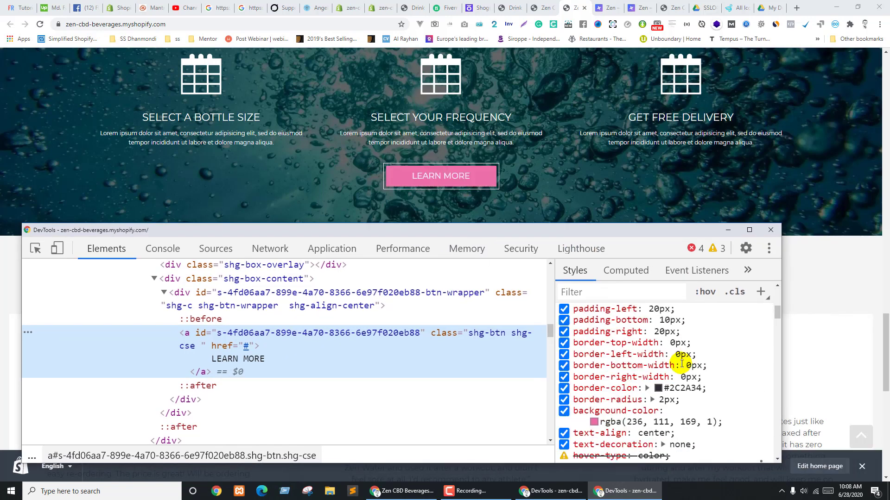
pyautogui.scroll(-1, 626, 425)
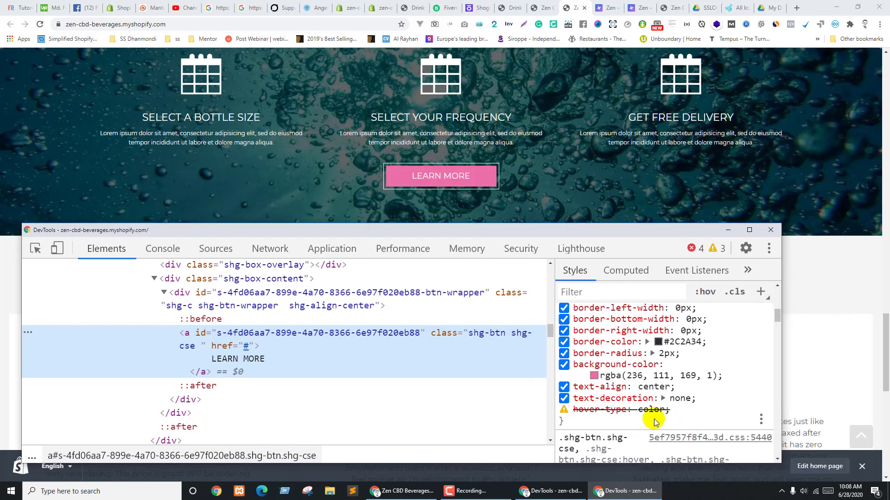
pyautogui.click(593, 376)
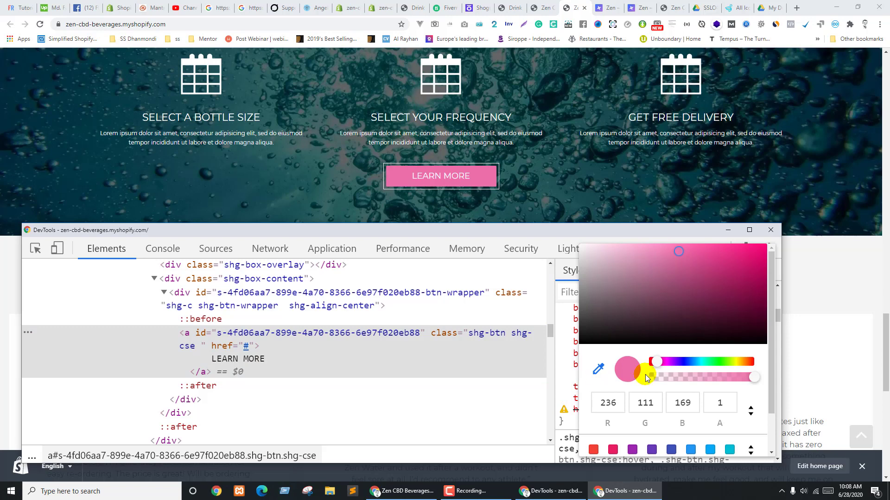
pyautogui.click(751, 411)
pyautogui.click(627, 399)
pyautogui.hotkey('ctrl', 'c')
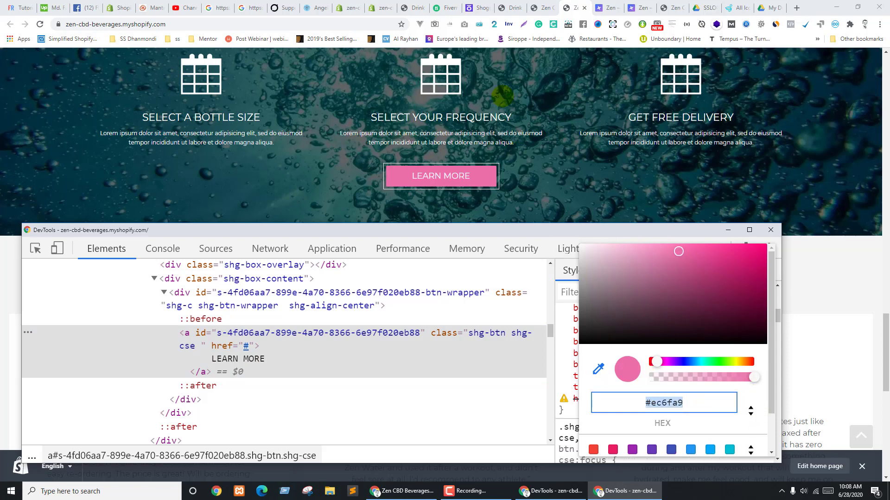
# Return to the Shogun editor and set the Zen CBD Water product title's background color to #ec6fa9
pyautogui.click(477, 7)
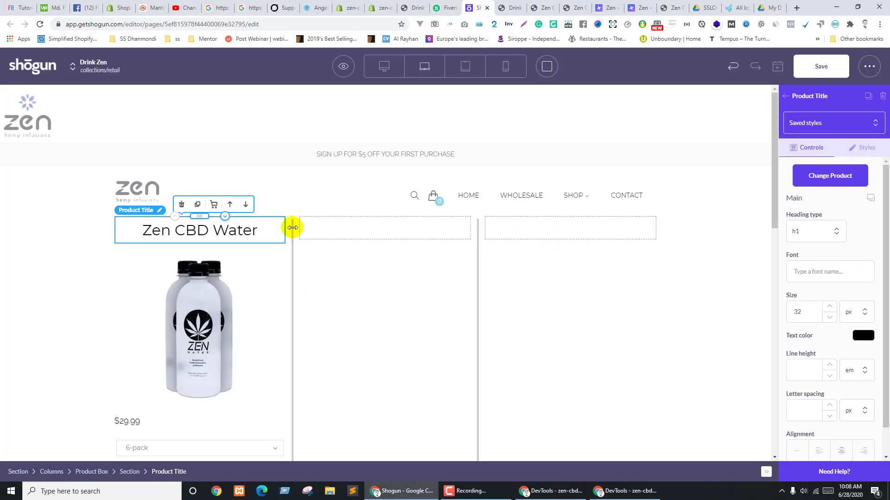
pyautogui.scroll(-1, 849, 332)
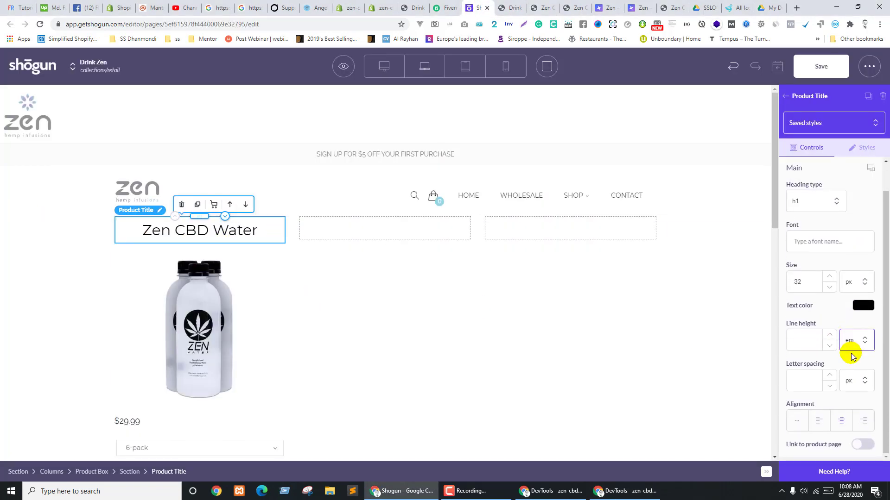
pyautogui.scroll(1, 848, 343)
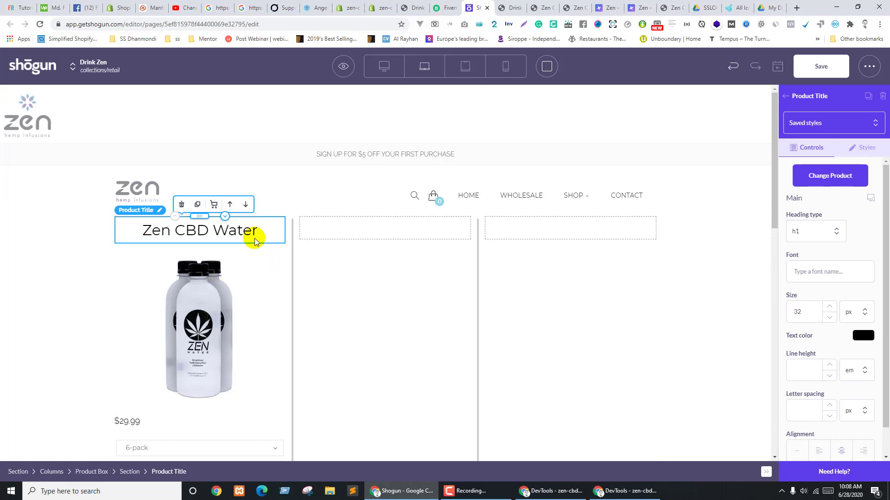
pyautogui.click(815, 268)
pyautogui.scroll(-1, 863, 276)
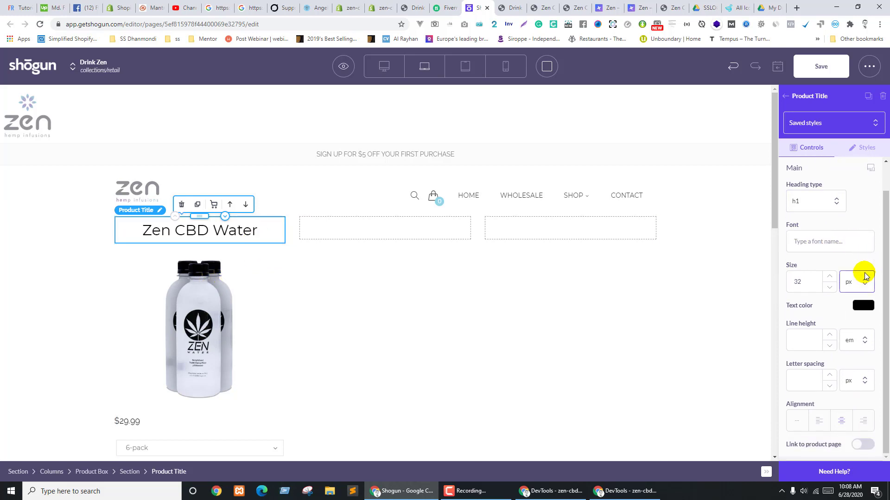
pyautogui.click(863, 147)
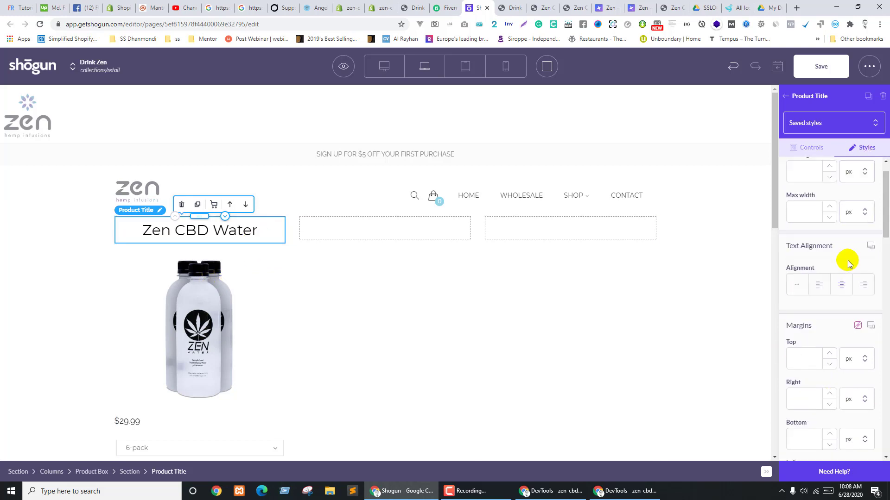
pyautogui.scroll(-5, 848, 265)
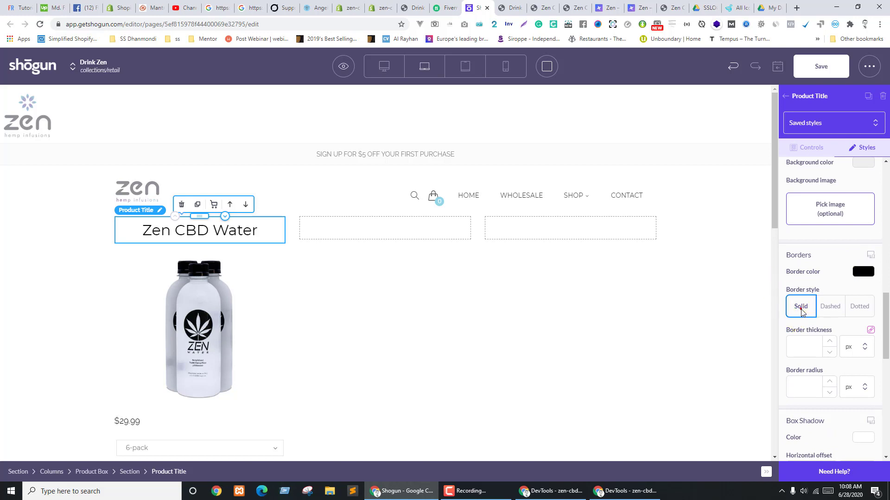
pyautogui.scroll(1, 834, 231)
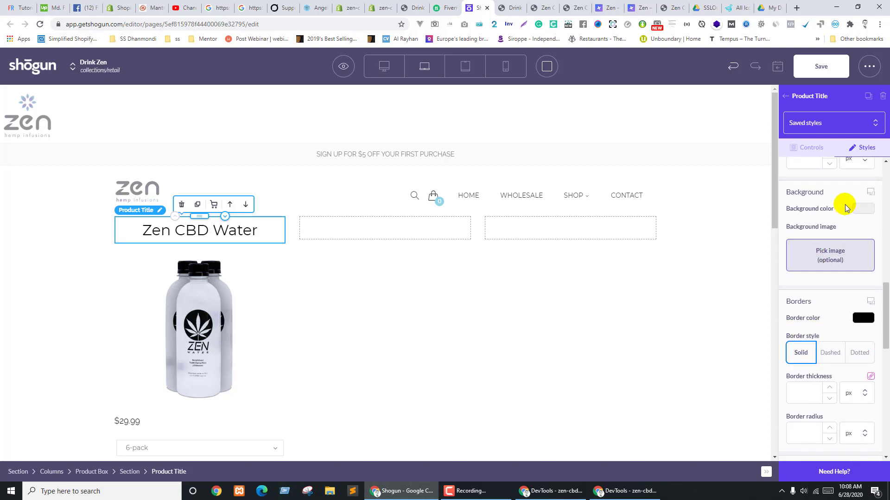
pyautogui.click(862, 209)
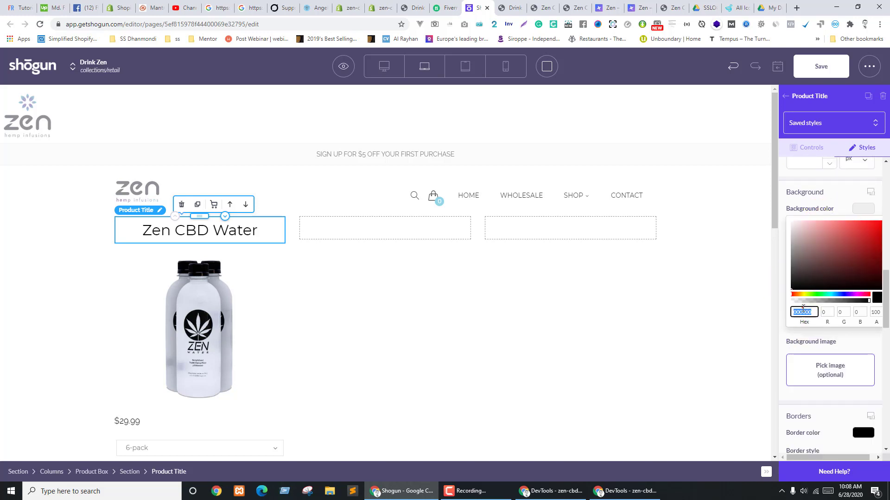
pyautogui.hotkey('ctrl', 'v')
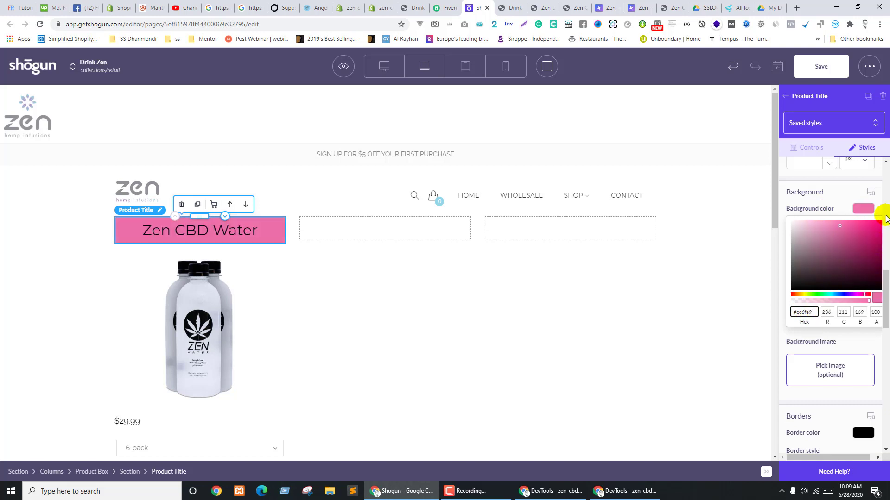
pyautogui.click(863, 209)
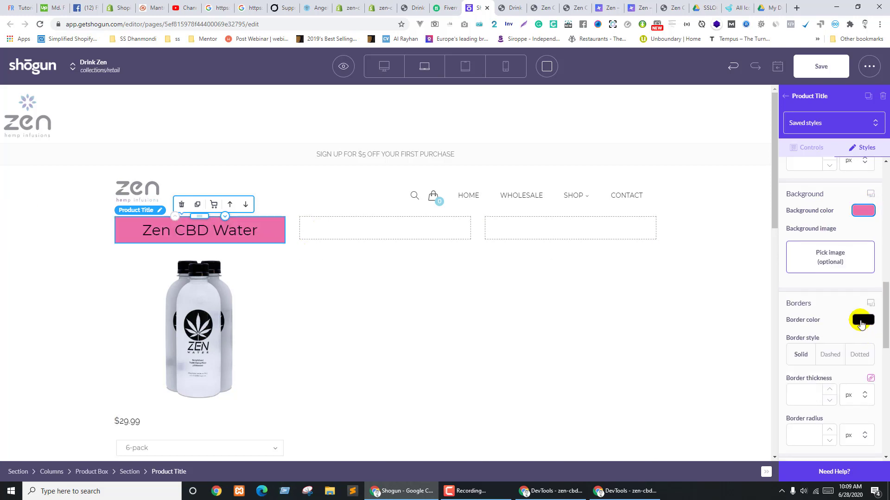
# Set the Zen CBD Water product title's text color to white, FFFFFF
pyautogui.scroll(8, 861, 325)
pyautogui.click(787, 145)
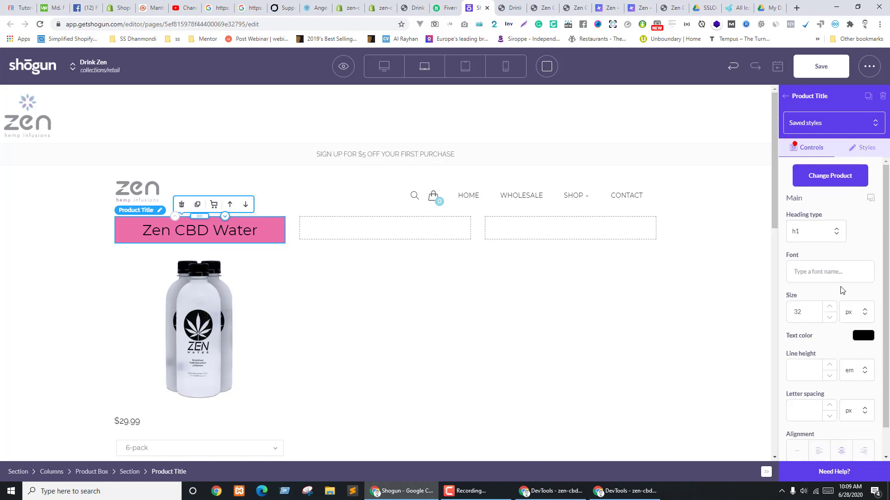
pyautogui.click(865, 340)
pyautogui.moveTo(818, 357); pyautogui.dragTo(722, 284)
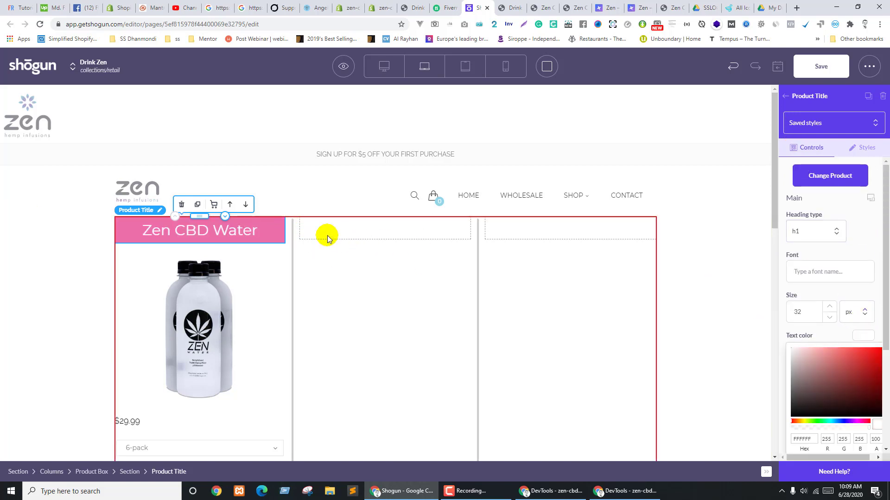
# Compare the Zen CBD Water card's image and variant selector with the product cards in the shop_page.png mockup
pyautogui.click(446, 8)
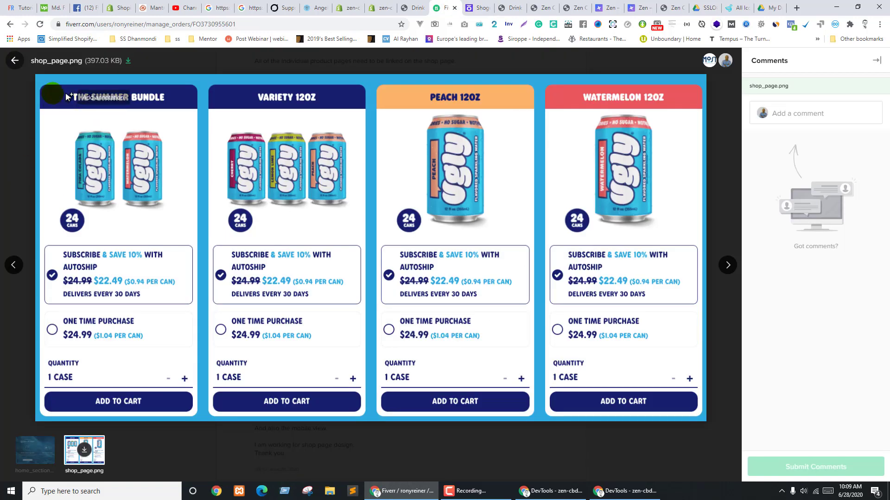
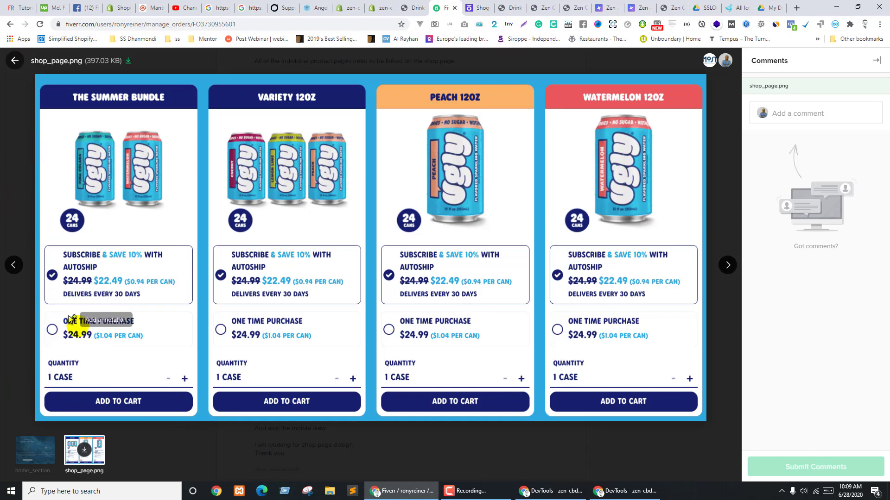
pyautogui.hotkey('ctrl', 'Tab')
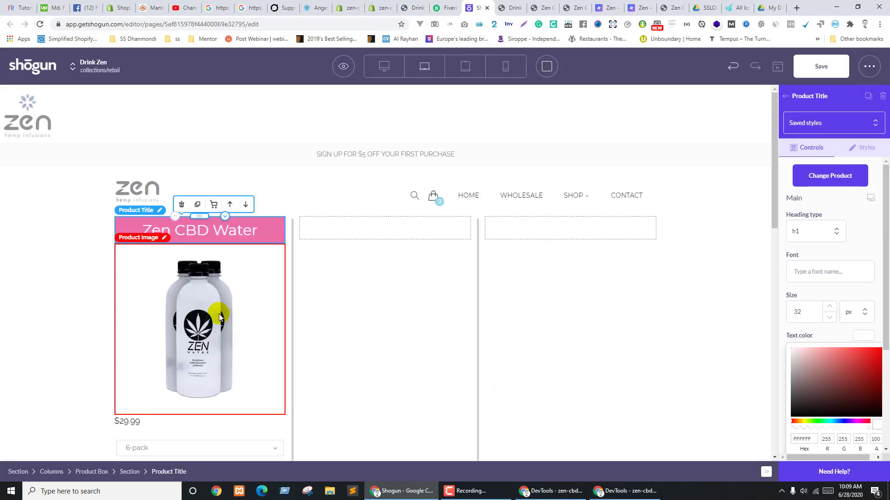
pyautogui.click(134, 384)
pyautogui.scroll(-3, 134, 383)
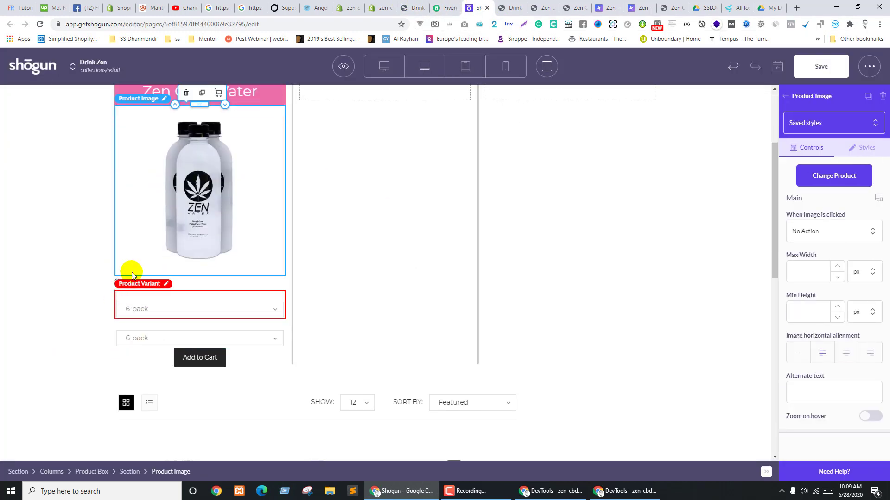
pyautogui.click(122, 306)
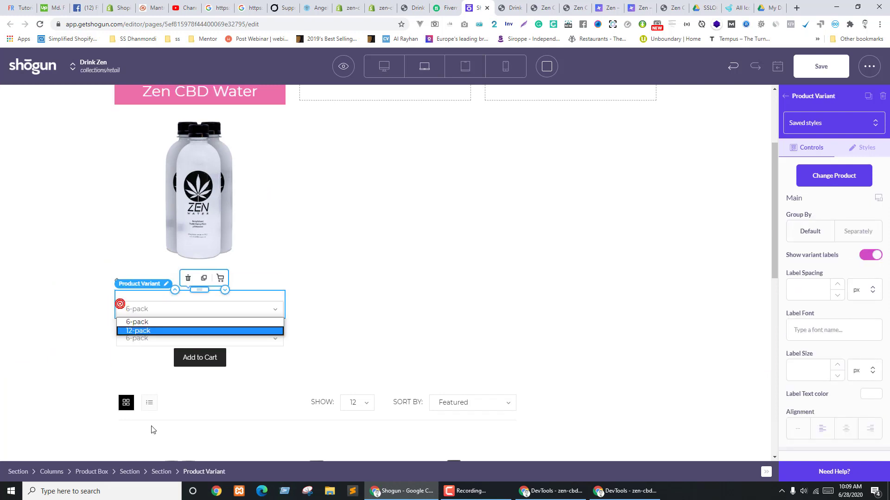
pyautogui.press('Escape')
pyautogui.hotkey('ctrl', 'shift', 'Tab')
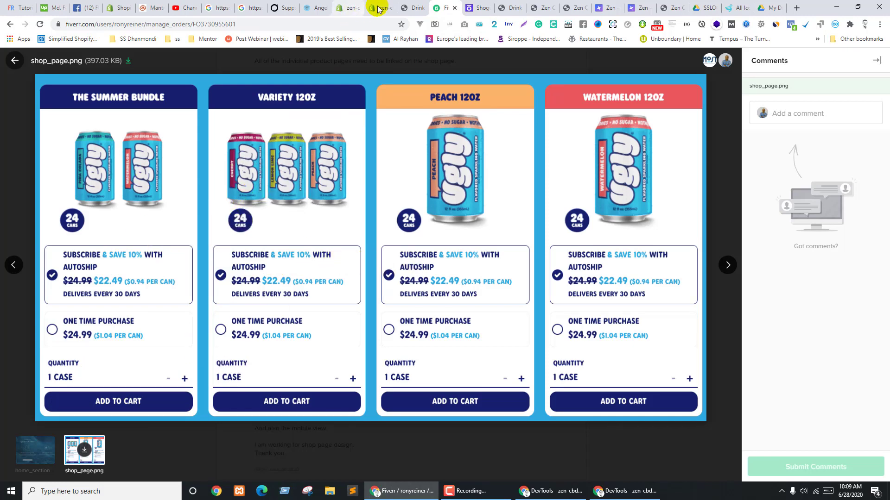
pyautogui.click(477, 8)
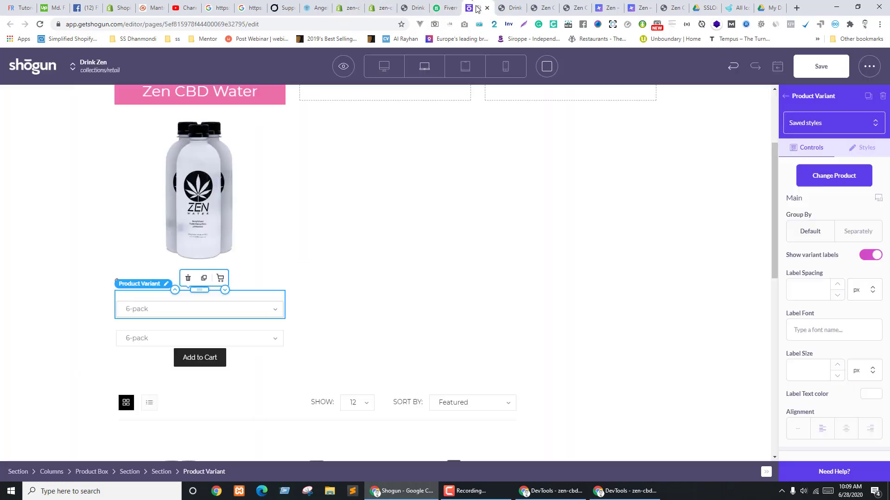
# Give the Zen CBD Water card's outer section a black, 000000, box shadow color with very low opacity
pyautogui.click(130, 358)
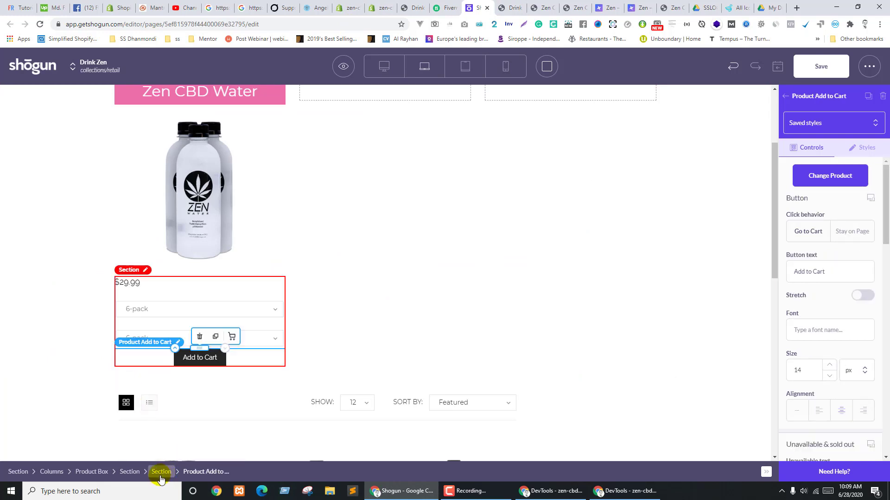
pyautogui.click(129, 472)
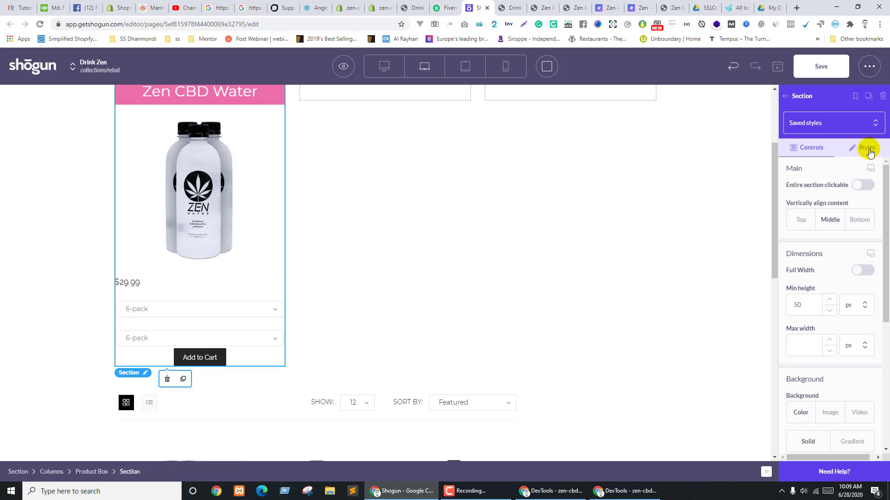
pyautogui.click(869, 149)
pyautogui.scroll(-15, 822, 308)
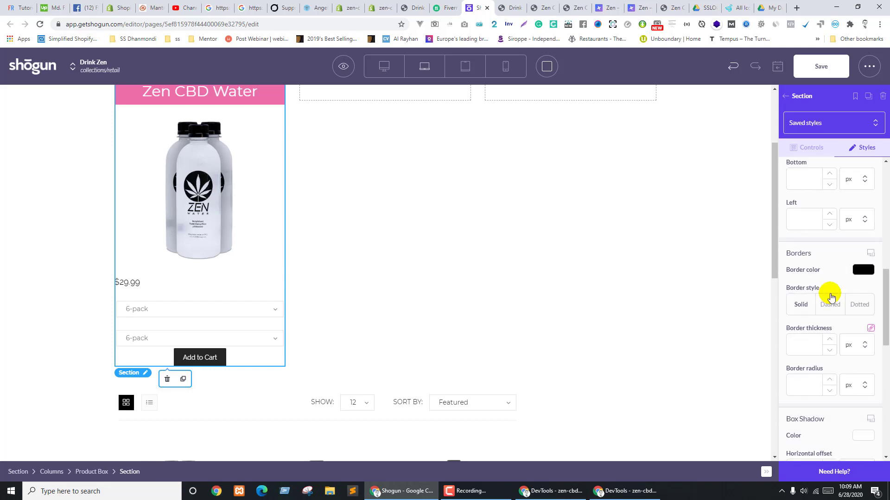
pyautogui.scroll(-2, 832, 306)
pyautogui.scroll(2, 830, 254)
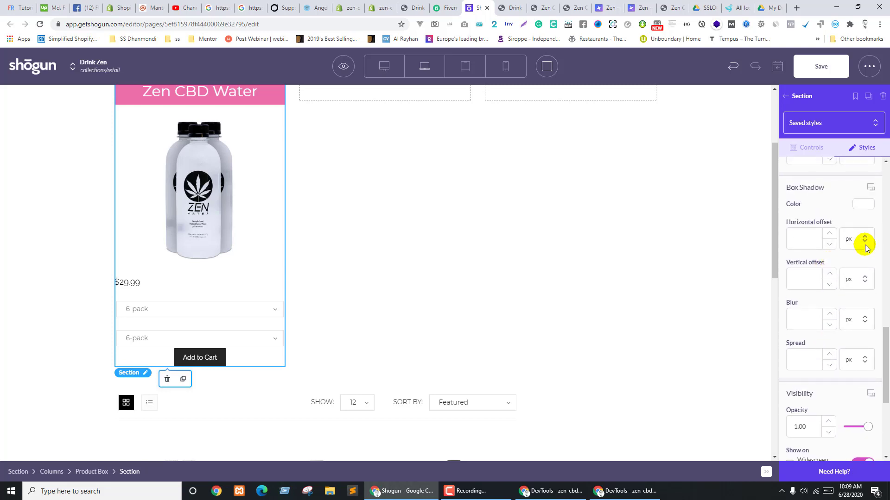
pyautogui.click(863, 204)
pyautogui.click(790, 305)
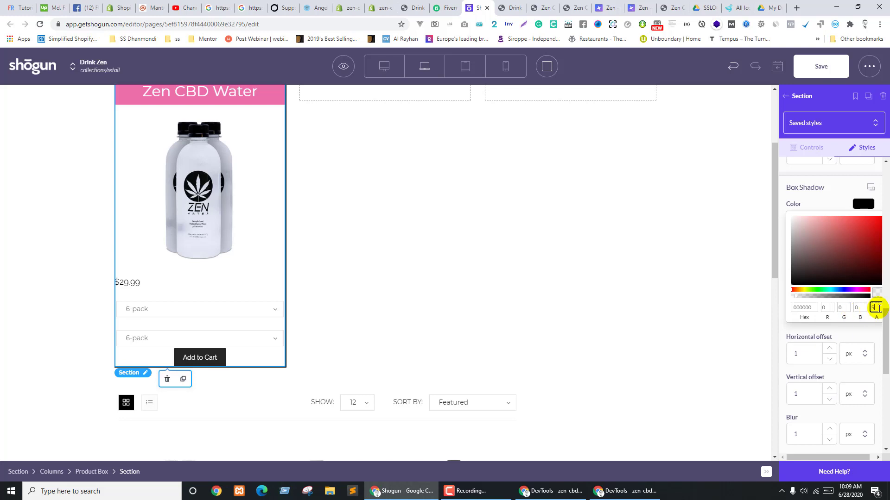
pyautogui.click(869, 205)
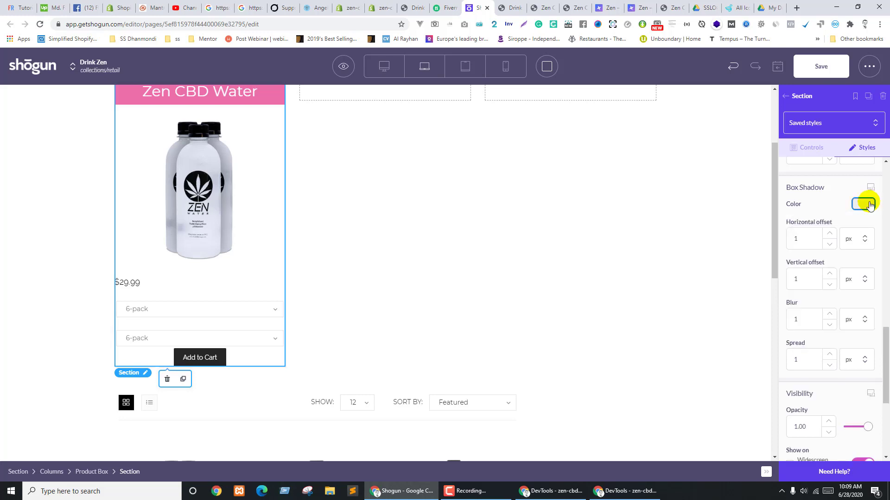
# Set the card section's box shadow to 0 px horizontal offset, 20 px vertical offset and 60 px blur
pyautogui.doubleClick(793, 238)
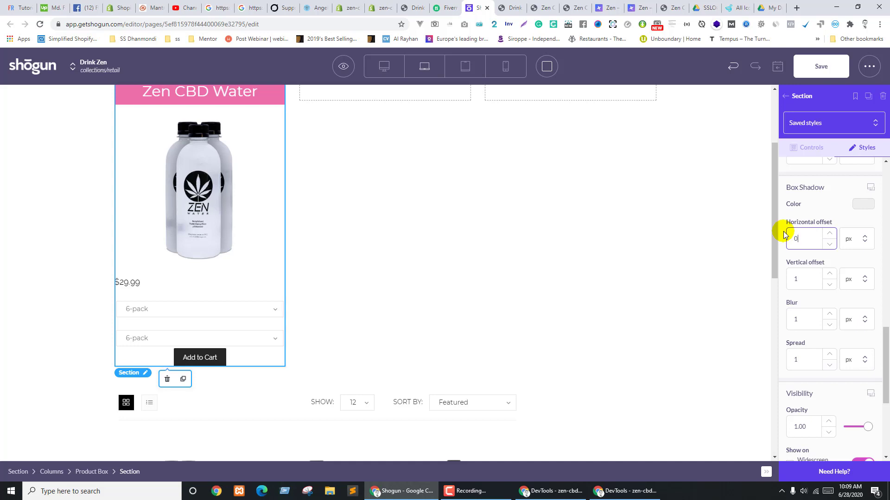
pyautogui.write('0')
pyautogui.click(803, 279)
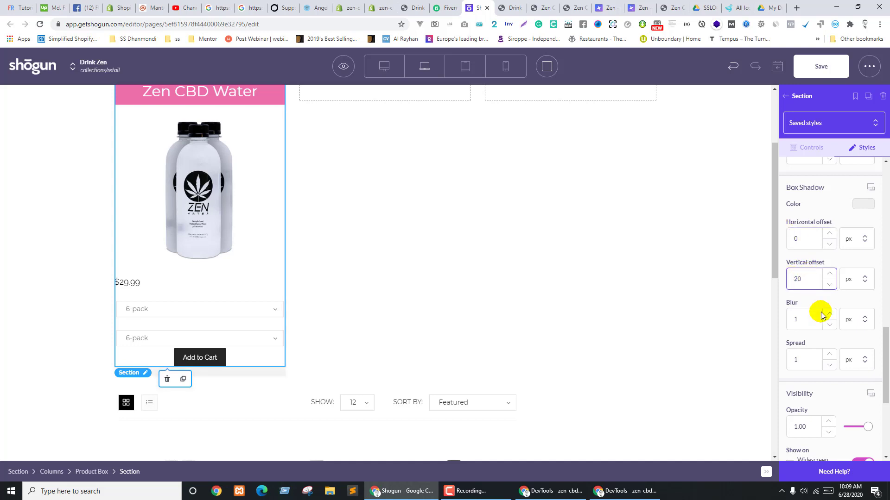
pyautogui.doubleClick(821, 315)
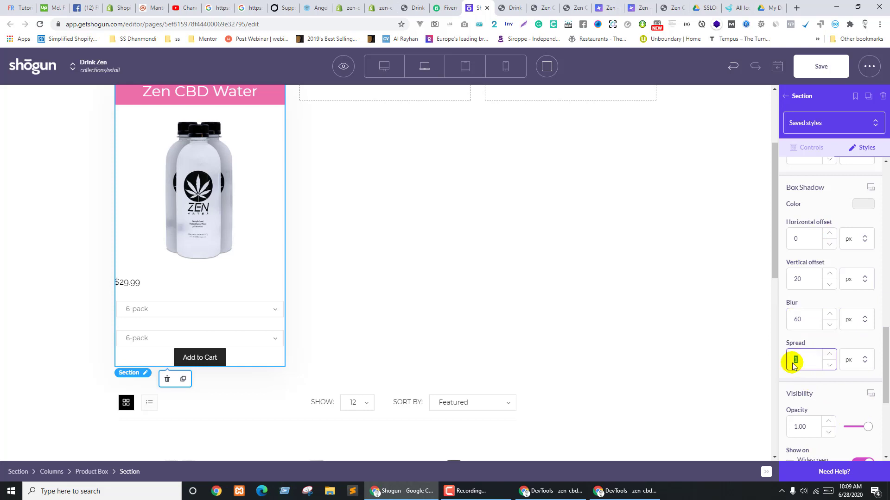
pyautogui.click(406, 270)
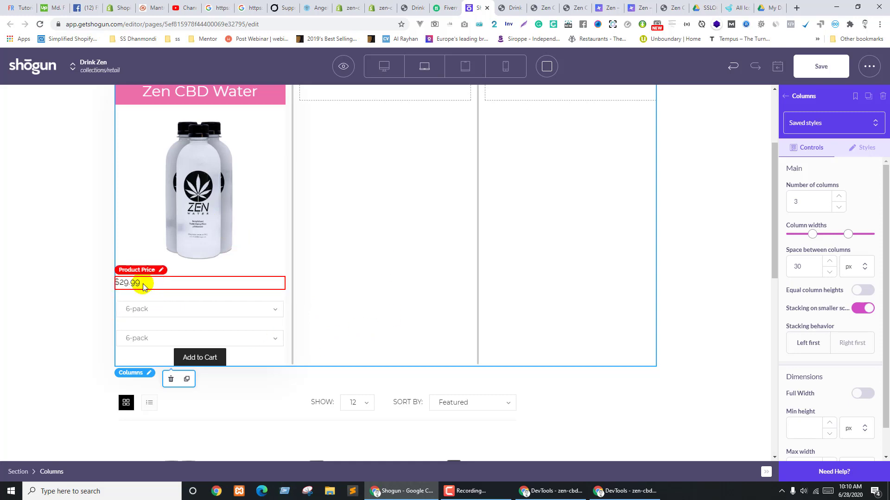
# Stretch the Add to Cart button across the card and set its solid background color to #ec6fa9
pyautogui.click(121, 357)
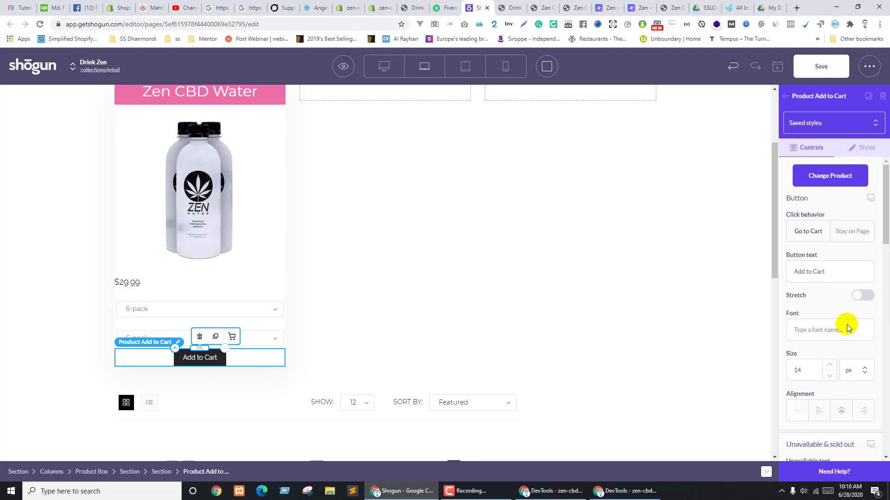
pyautogui.click(865, 296)
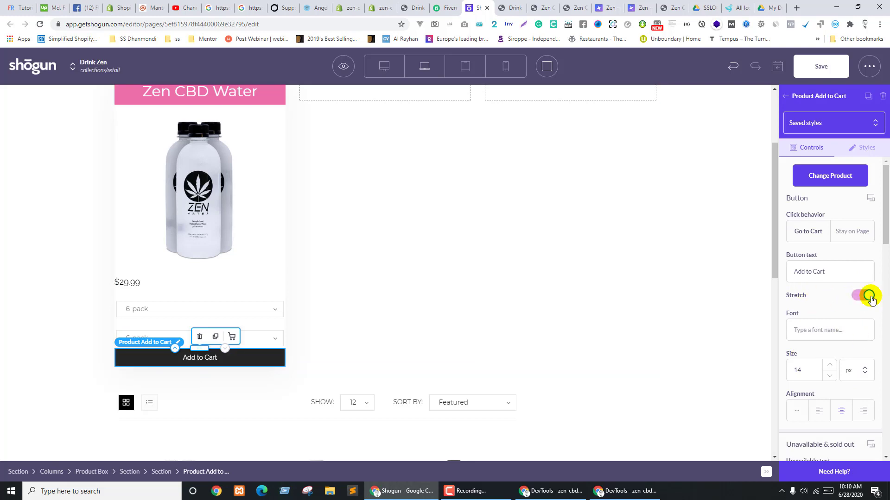
pyautogui.scroll(-8, 876, 344)
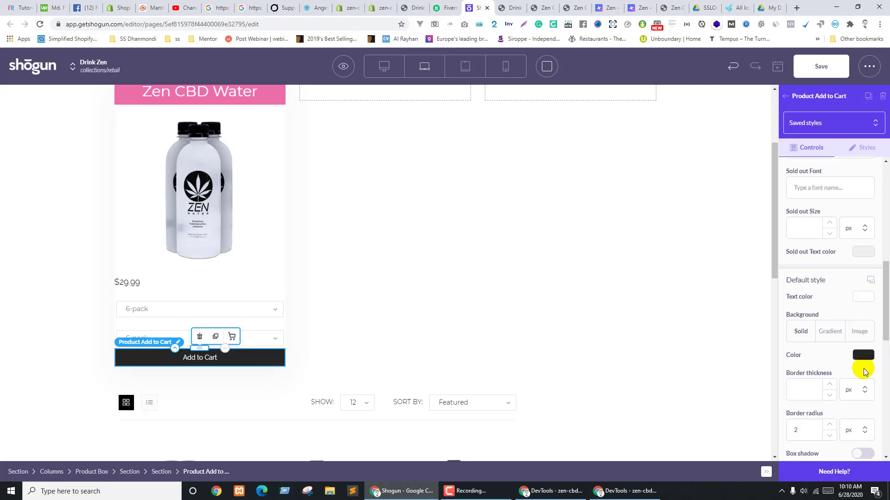
pyautogui.click(866, 358)
pyautogui.scroll(-3, 804, 377)
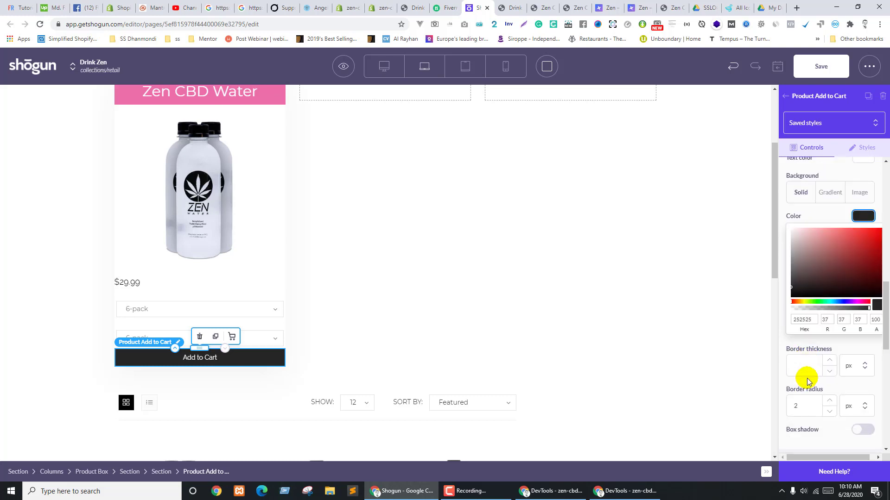
pyautogui.write('#ec6fa9')
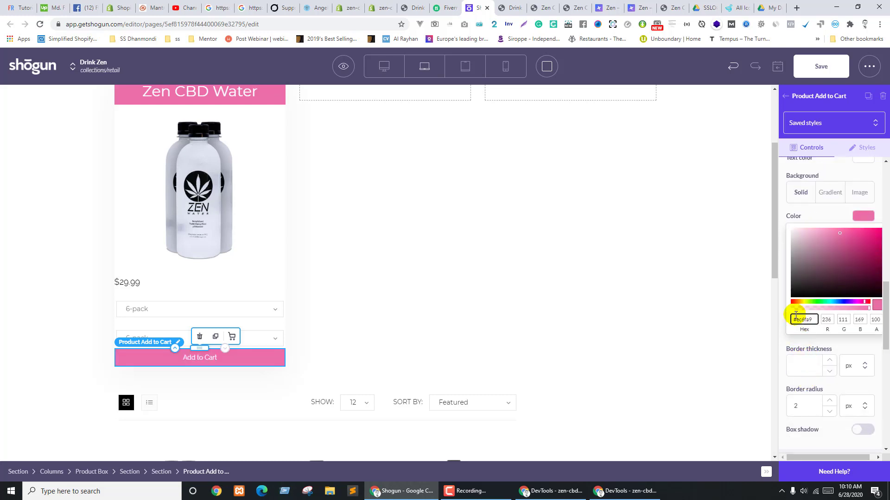
pyautogui.click(862, 215)
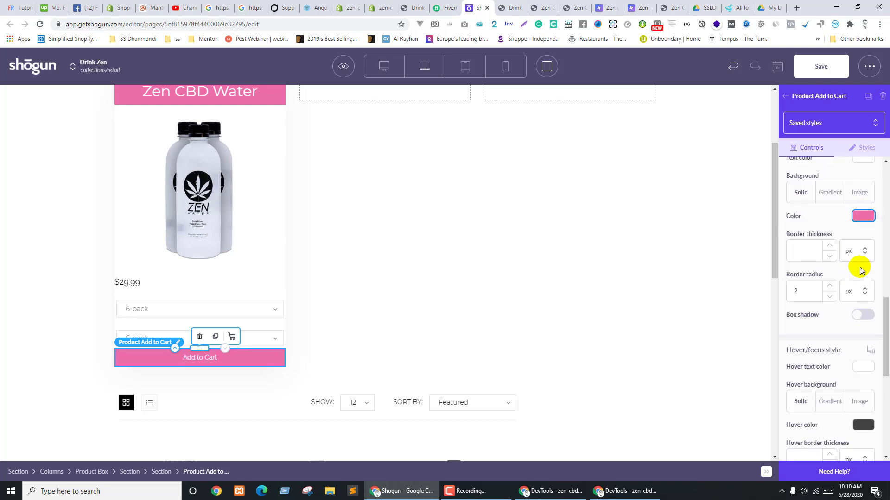
# Round the Add to Cart button's corners in its default, hover and active styles, using a 30 px border radius
pyautogui.scroll(-6, 859, 262)
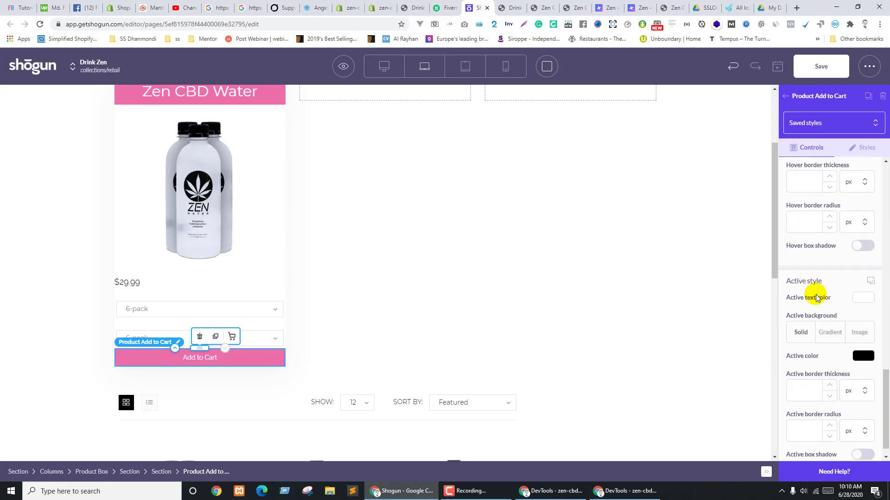
pyautogui.scroll(-1, 813, 293)
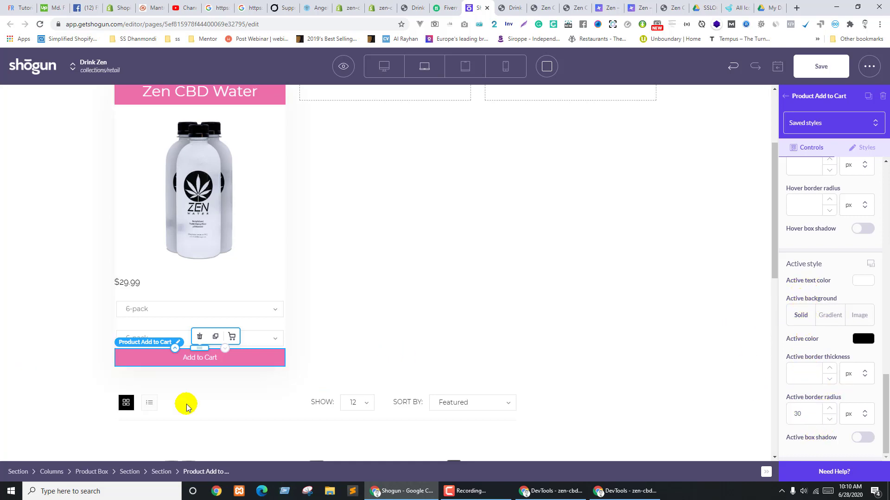
pyautogui.click(251, 365)
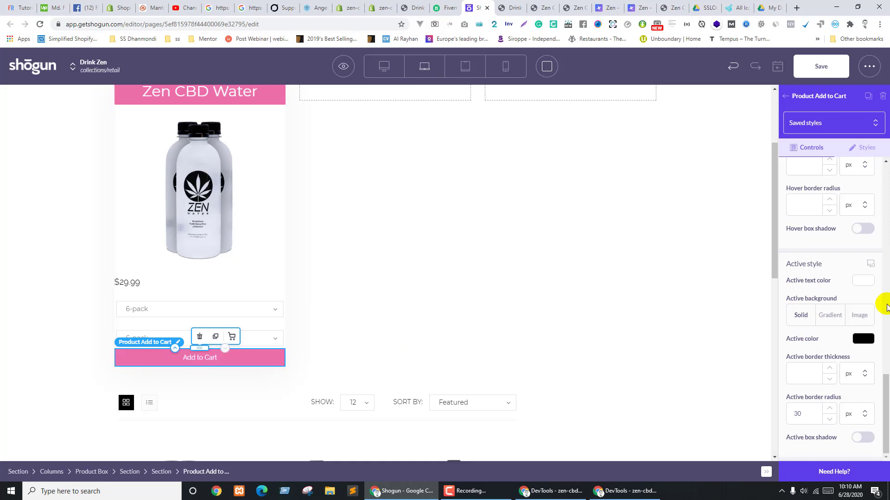
pyautogui.scroll(4, 871, 269)
pyautogui.scroll(1, 847, 297)
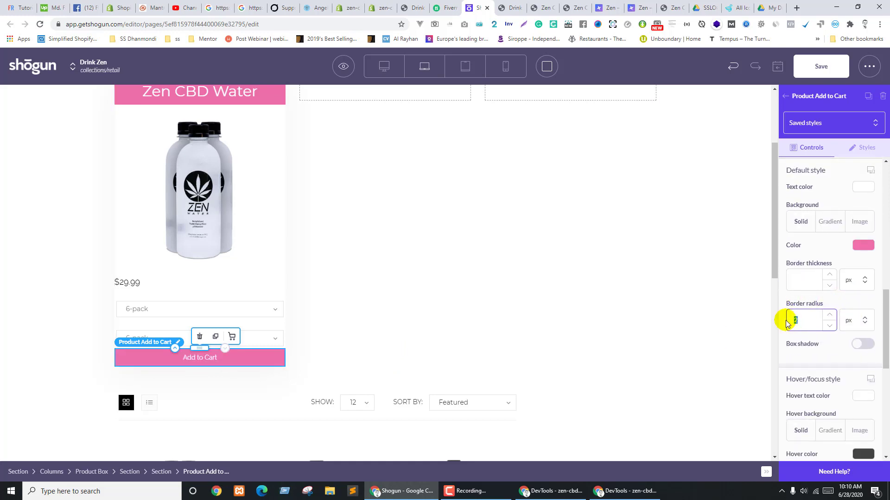
pyautogui.scroll(-6, 794, 306)
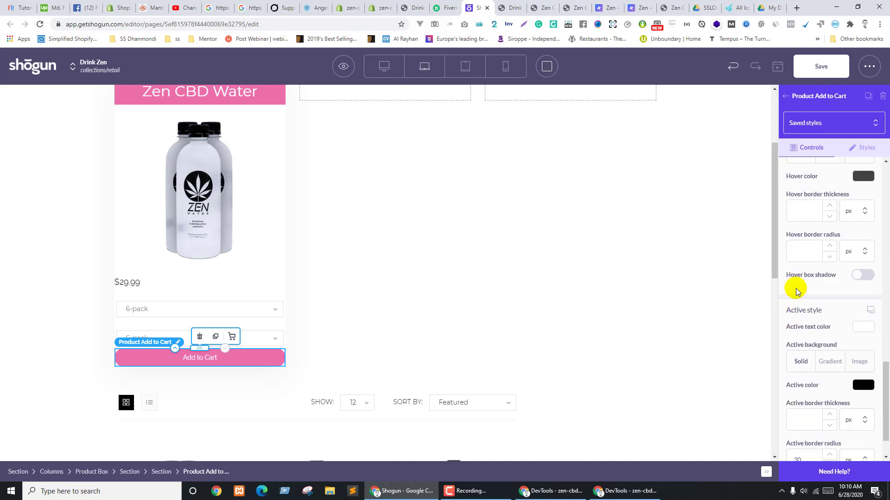
pyautogui.scroll(1, 861, 284)
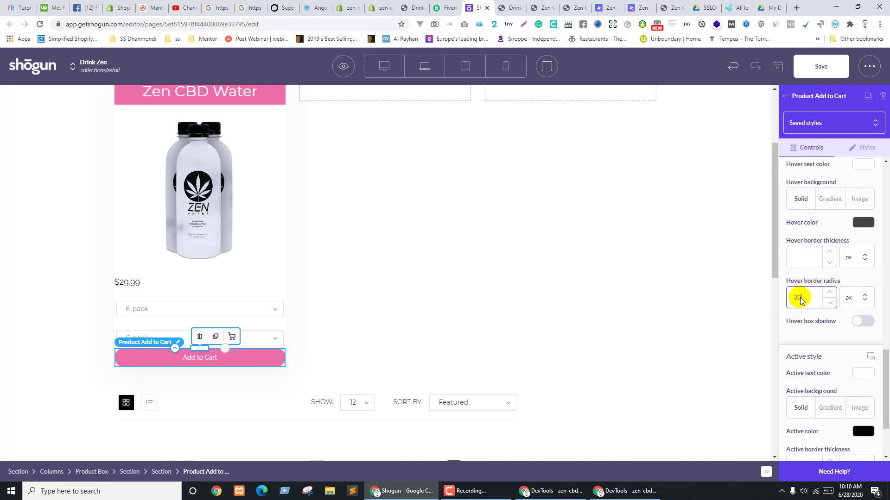
pyautogui.click(377, 252)
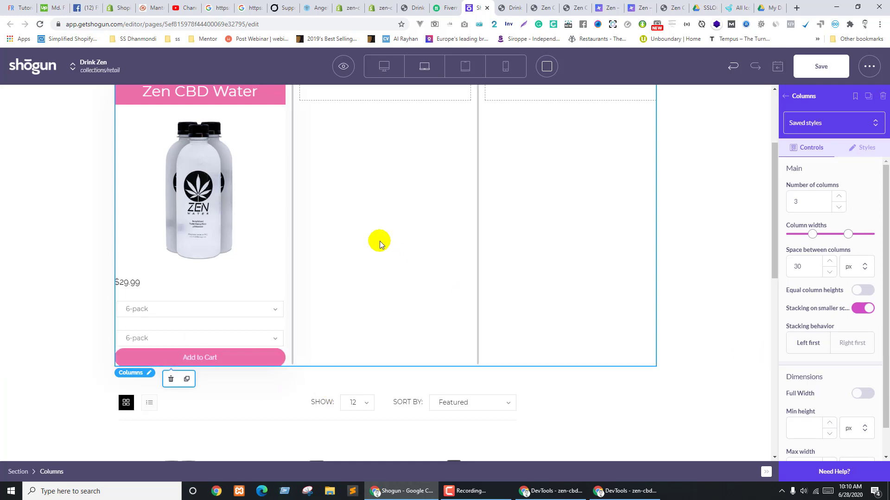
# Check the card layout in the shop_page.png mockup and examine the storefront home page's hero colors with the color picker
pyautogui.hotkey('ctrl', 'shift', 'Tab')
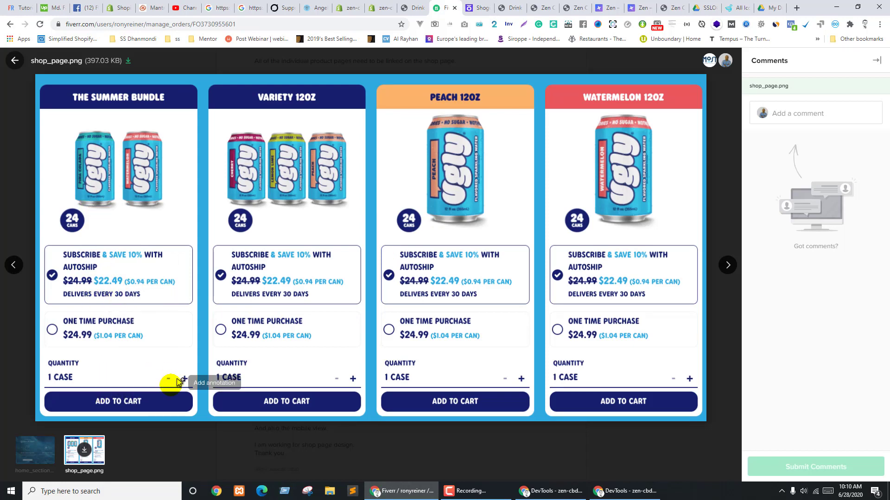
pyautogui.hotkey('ctrl', 'Tab')
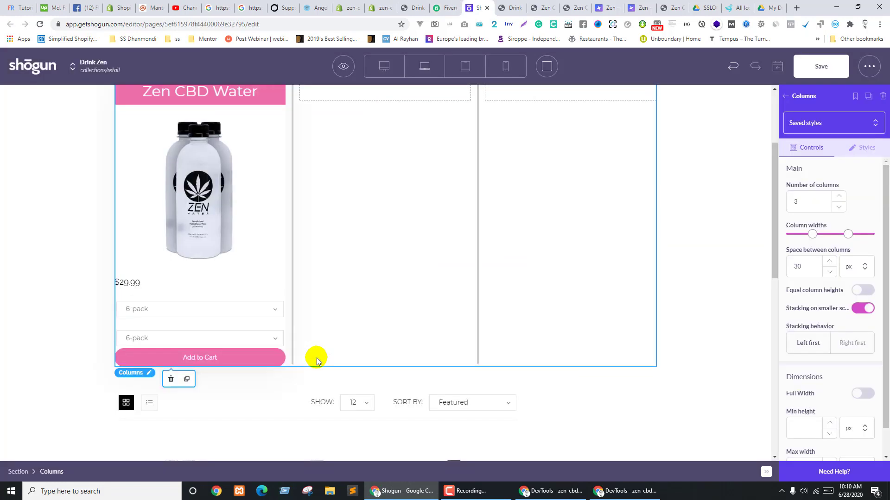
pyautogui.click(574, 7)
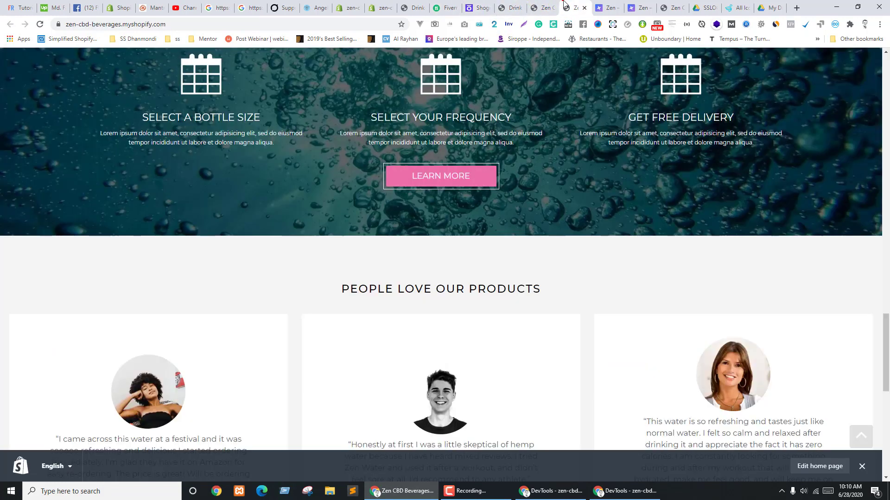
pyautogui.scroll(10, 453, 283)
pyautogui.scroll(10, 454, 279)
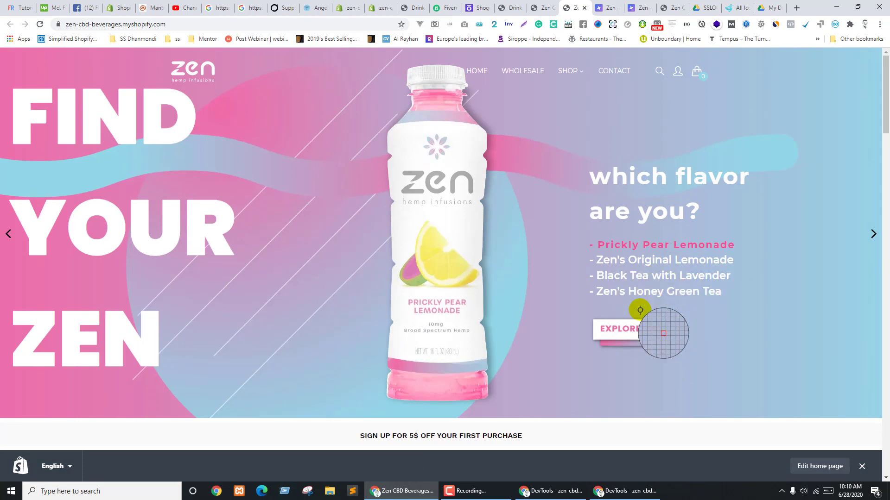
pyautogui.click(544, 6)
pyautogui.click(510, 8)
pyautogui.click(479, 8)
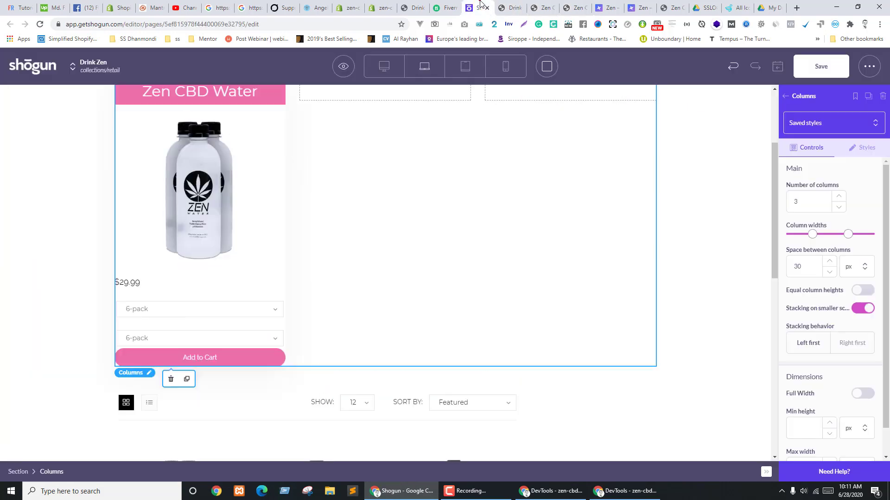
# Set the Zen CBD Water card's price text to 35 px and center it
pyautogui.click(156, 284)
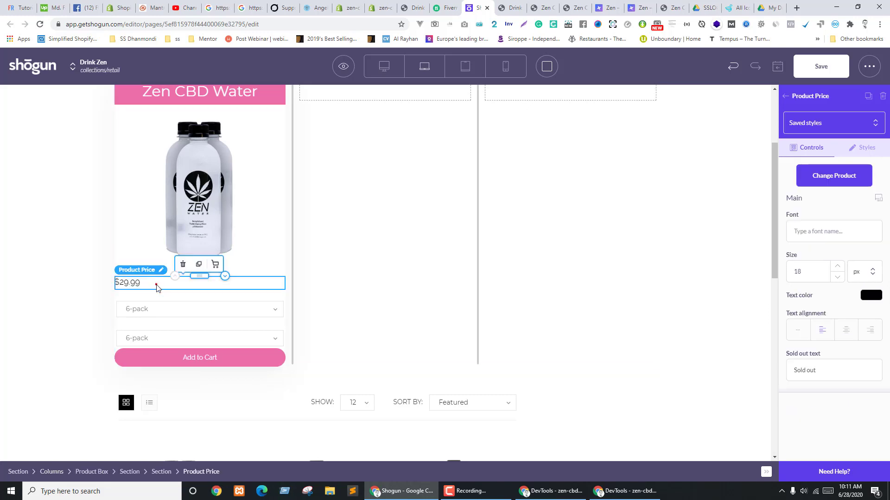
pyautogui.click(783, 272)
pyautogui.write('35')
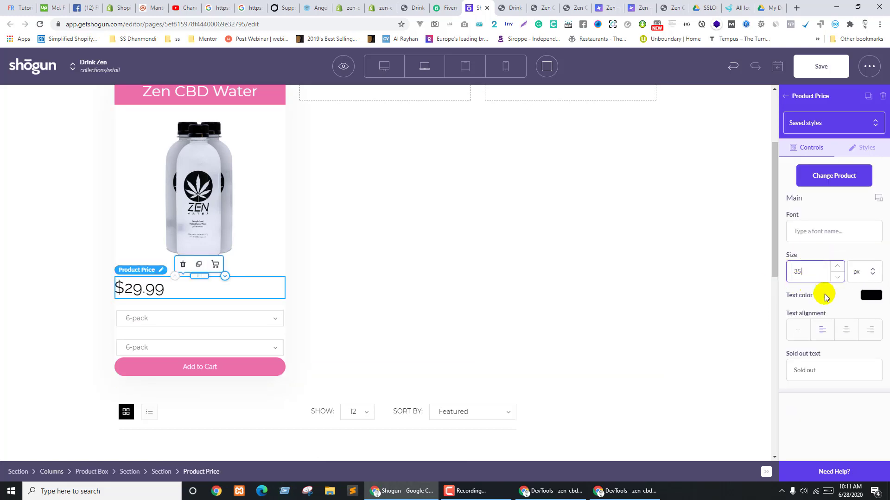
pyautogui.click(837, 332)
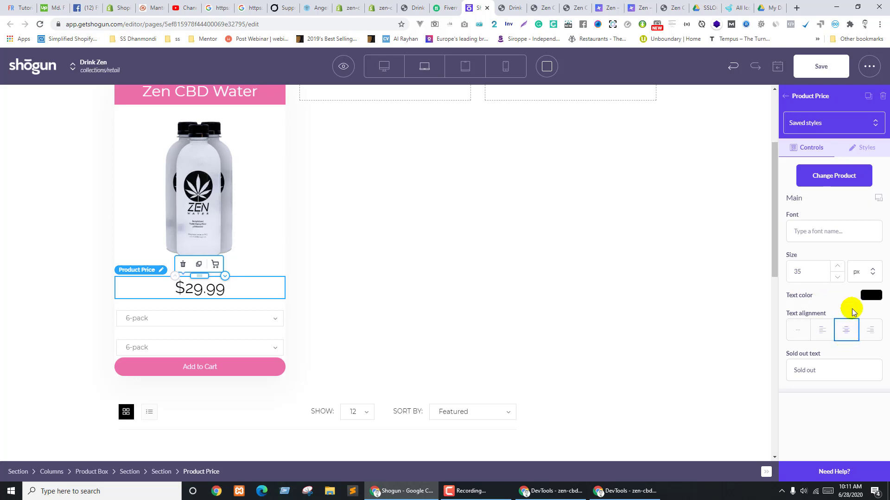
# Set the product price's text color to #ec6fa9
pyautogui.click(868, 297)
pyautogui.click(798, 400)
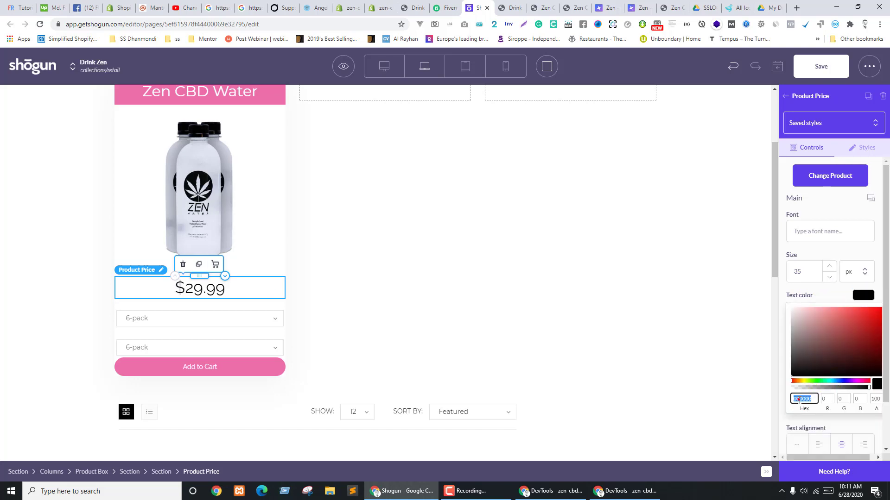
pyautogui.write('#ec6fa9')
pyautogui.click(862, 296)
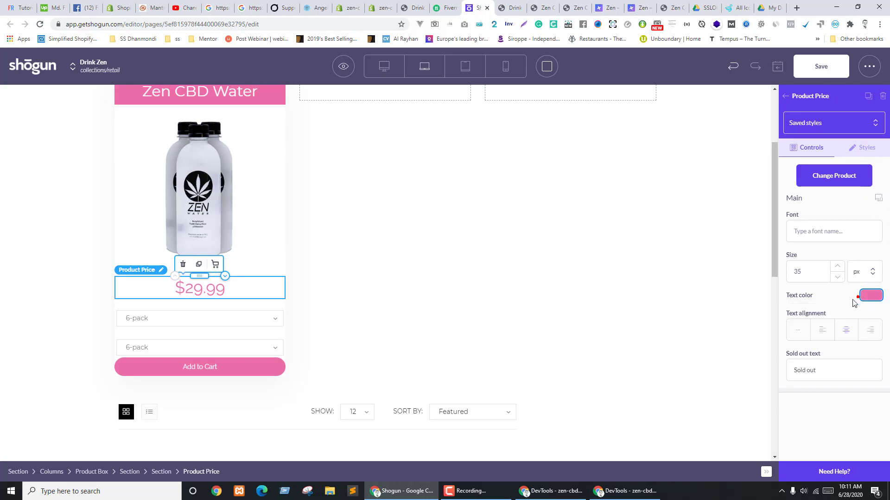
# Switch from the page editor to the Zen CBD storefront
pyautogui.click(577, 7)
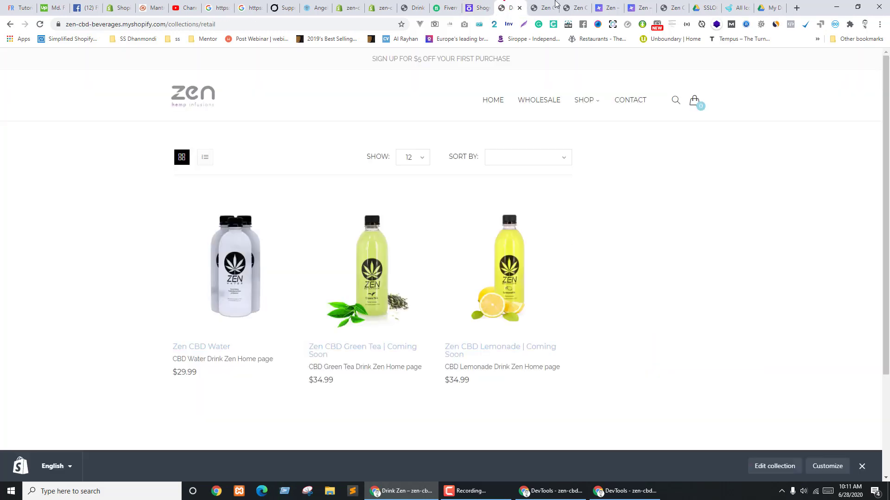
# Look over the store's home page previews and go to the Shop collection from the home page header
pyautogui.click(601, 7)
pyautogui.scroll(-2, 435, 305)
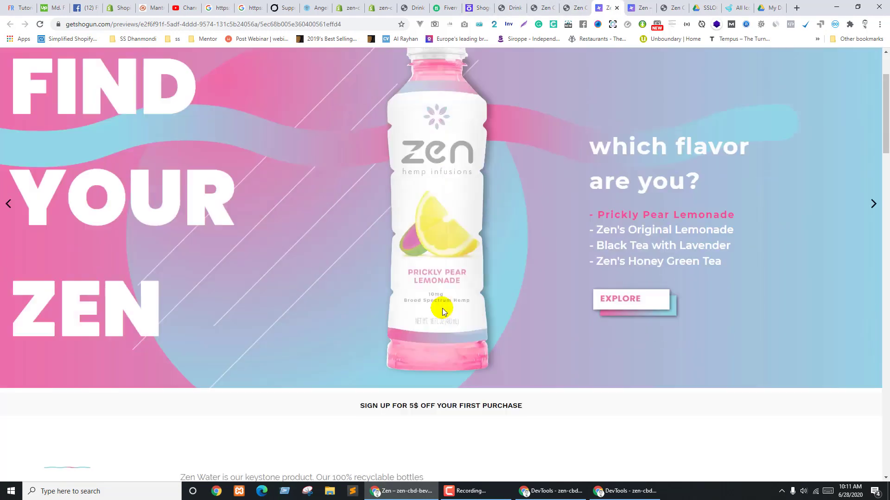
pyautogui.scroll(2, 442, 307)
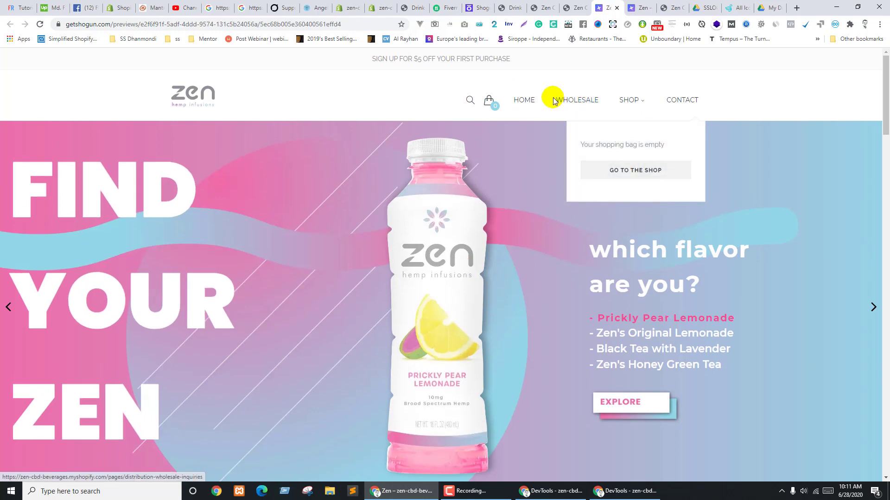
pyautogui.click(617, 7)
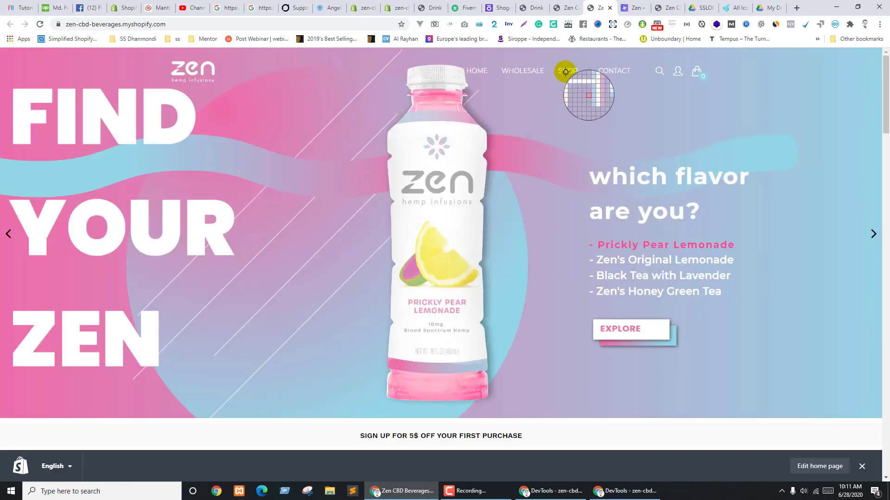
pyautogui.click(86, 80)
pyautogui.click(568, 64)
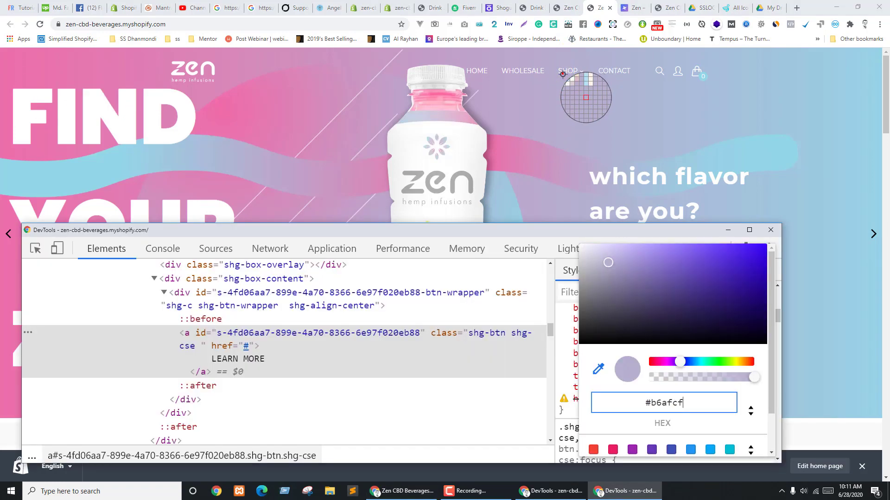
pyautogui.click(598, 370)
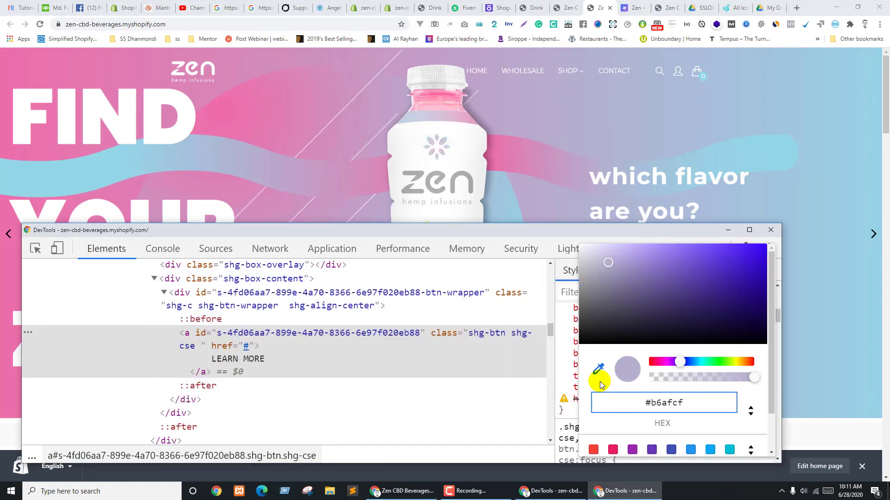
pyautogui.click(565, 72)
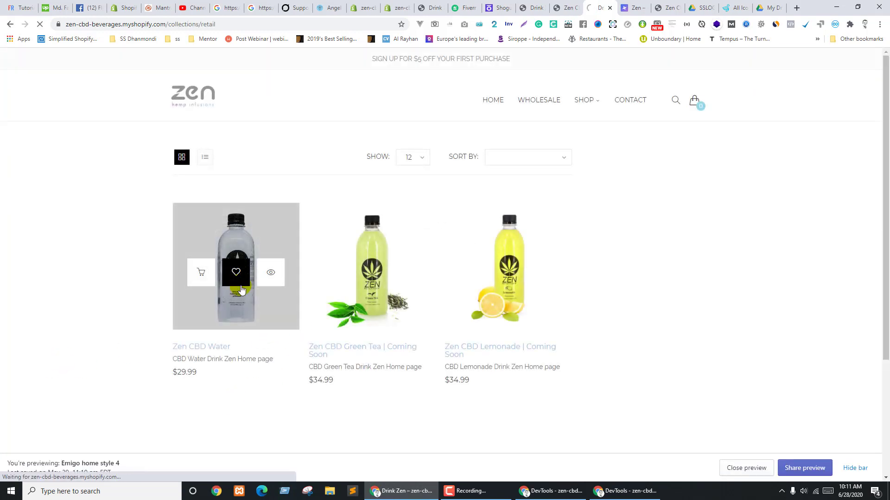
pyautogui.click(240, 287)
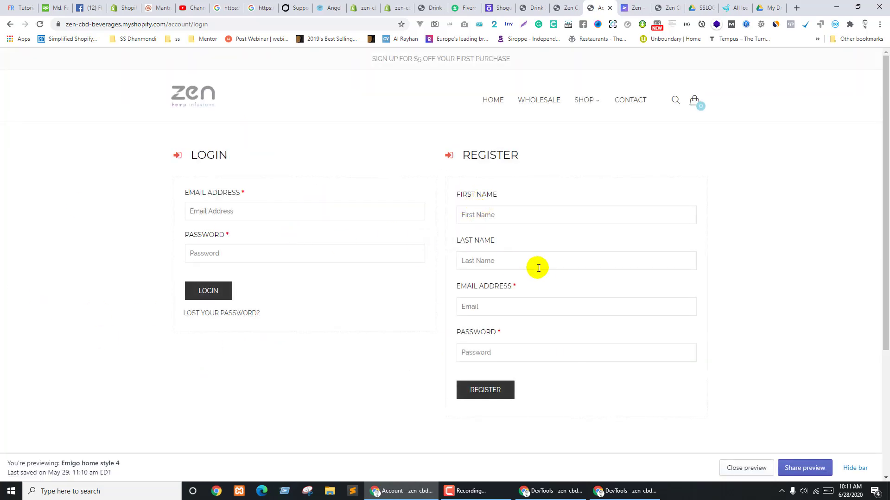
pyautogui.scroll(-4, 327, 312)
pyautogui.scroll(4, 329, 314)
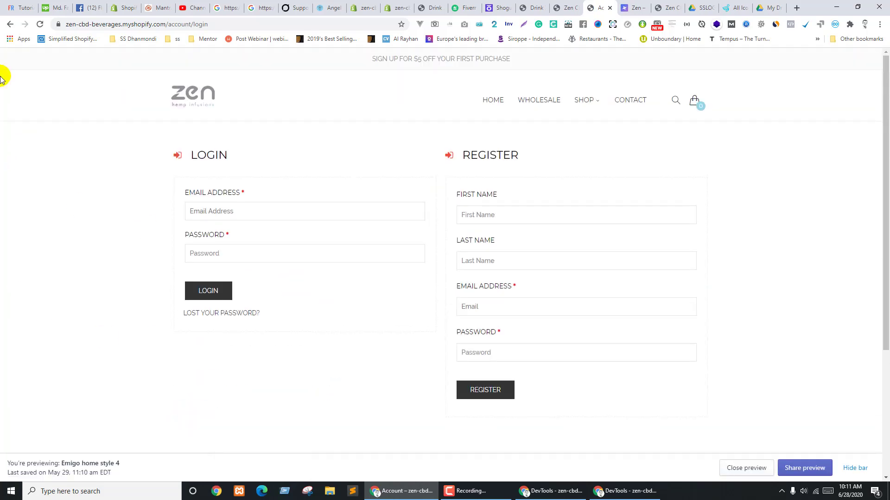
pyautogui.click(11, 25)
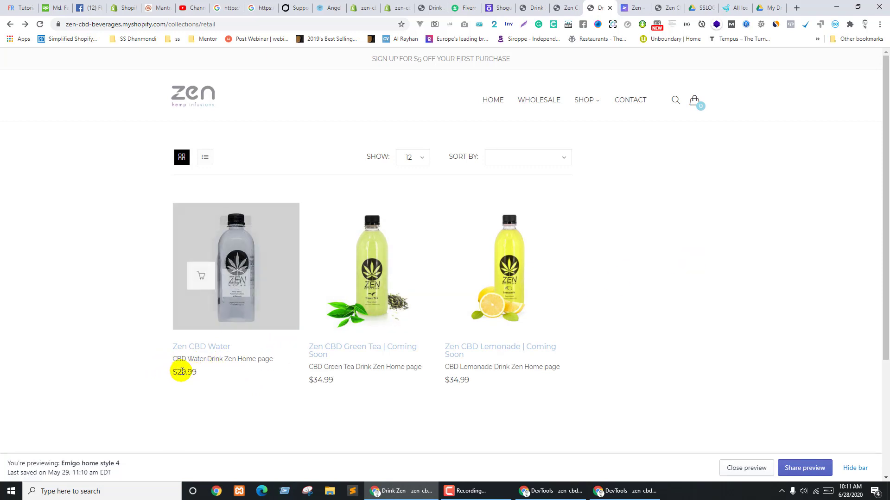
# Inspect the Zen CBD Water price on the retail collection page to check its font styling
pyautogui.rightClick(182, 373)
pyautogui.click(192, 371)
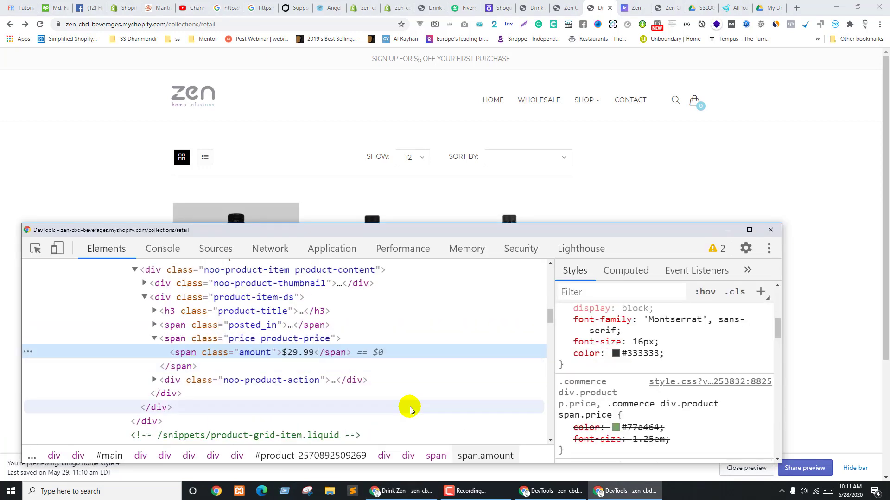
pyautogui.click(770, 230)
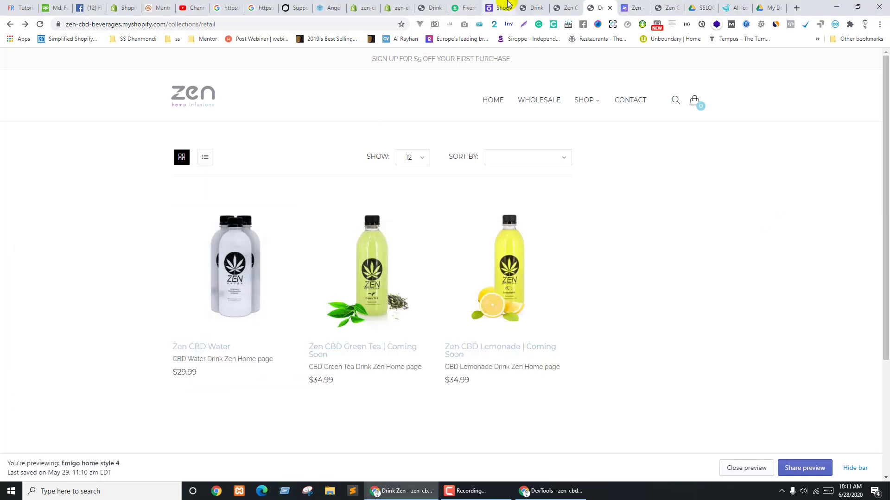
# Switch to the Shogun editor and set the product price's font to Montserrat with weight 500
pyautogui.click(499, 7)
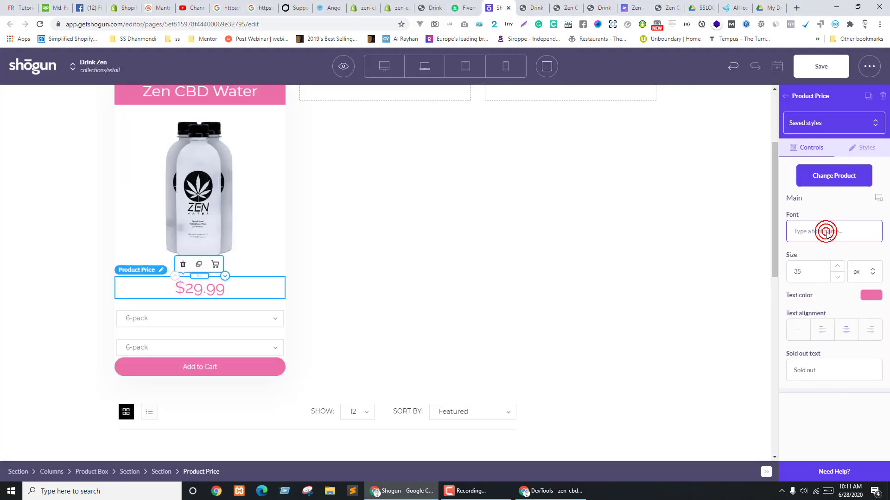
pyautogui.write('mon')
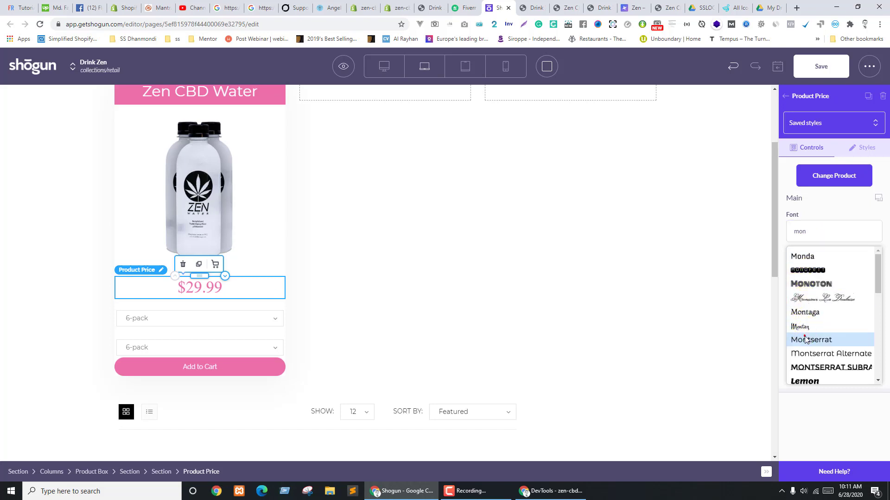
pyautogui.click(801, 340)
pyautogui.click(820, 272)
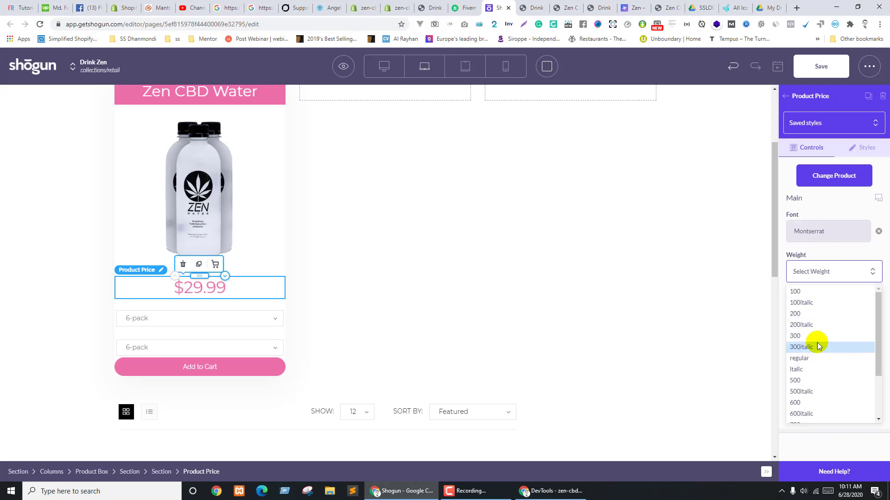
pyautogui.click(804, 380)
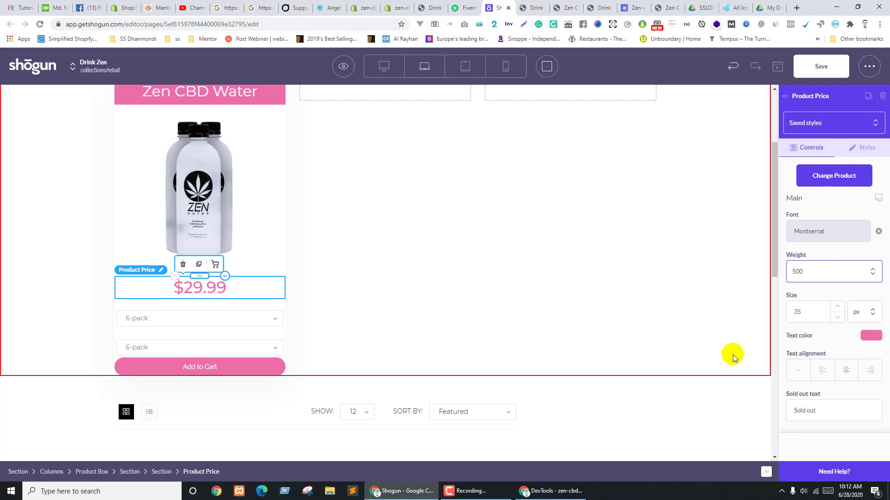
# Compare font weights 500 and 600 on the product price and set it to 600
pyautogui.click(819, 276)
pyautogui.click(796, 402)
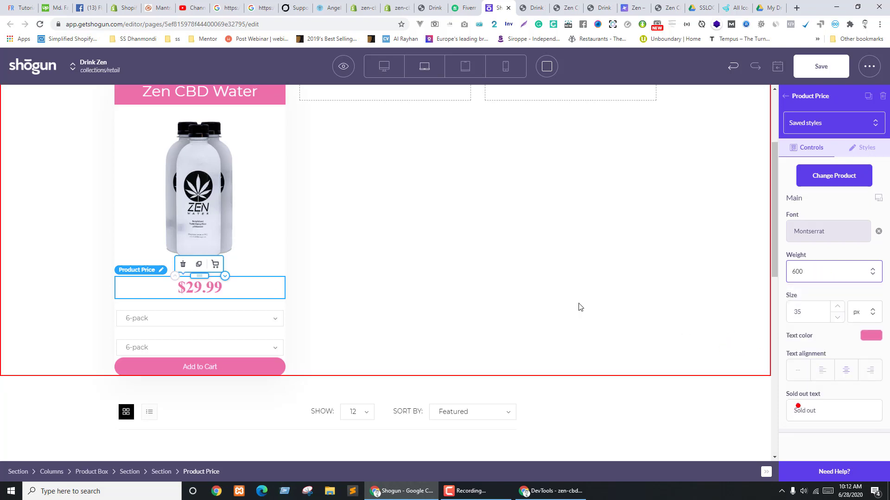
pyautogui.click(844, 272)
pyautogui.click(795, 382)
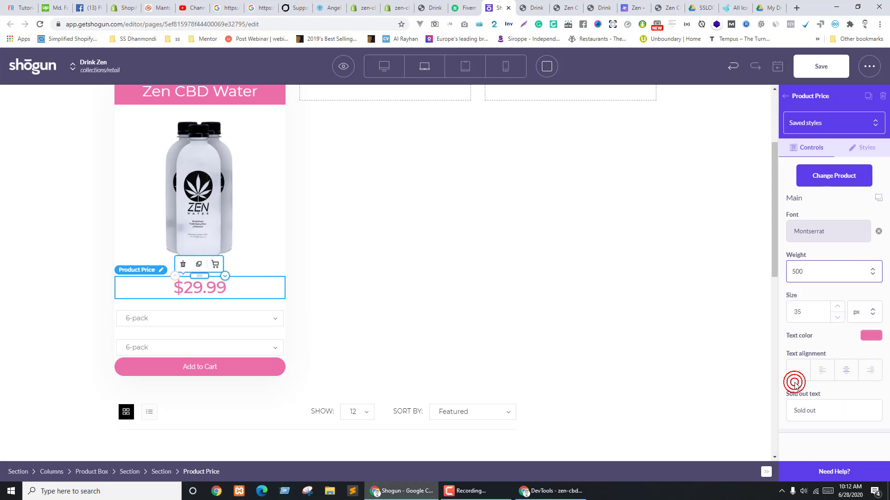
pyautogui.hotkey('alt', 'Down')
pyautogui.click(793, 403)
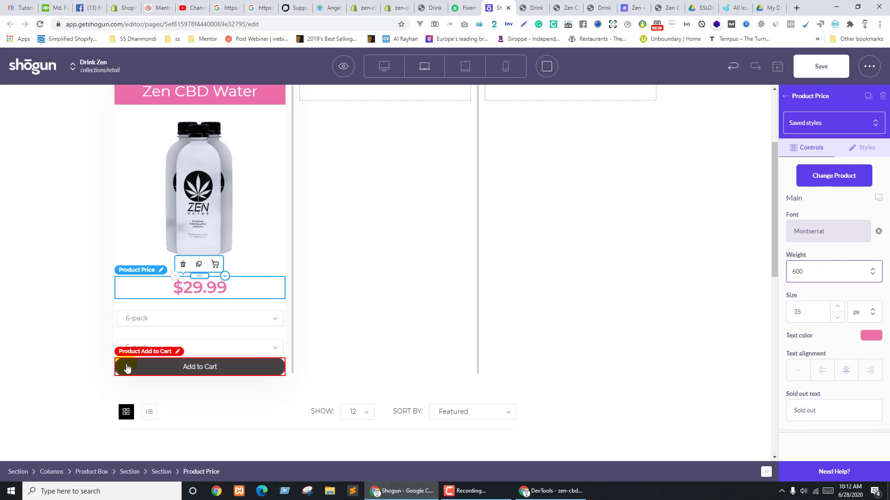
# Select the first product variant field, check the shop_page.png reference design on Fiverr, and go through the store pages to the home page
pyautogui.click(175, 313)
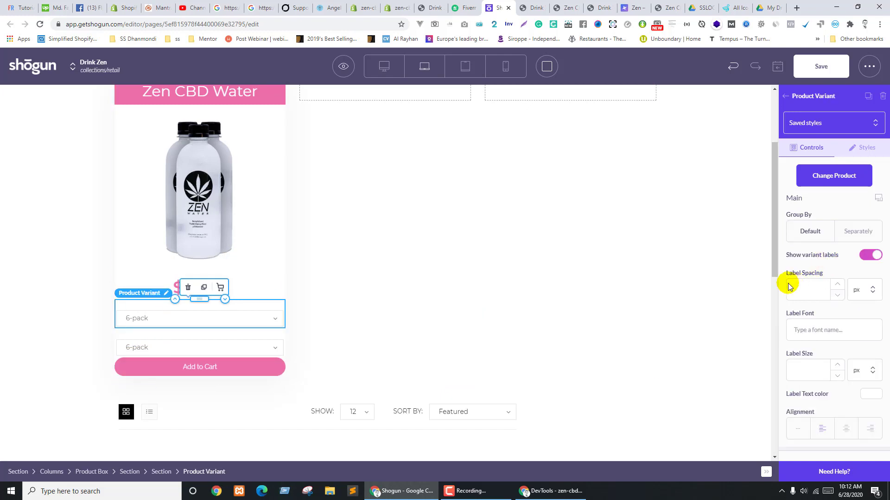
pyautogui.hotkey('ctrl', 'shift', 'Tab')
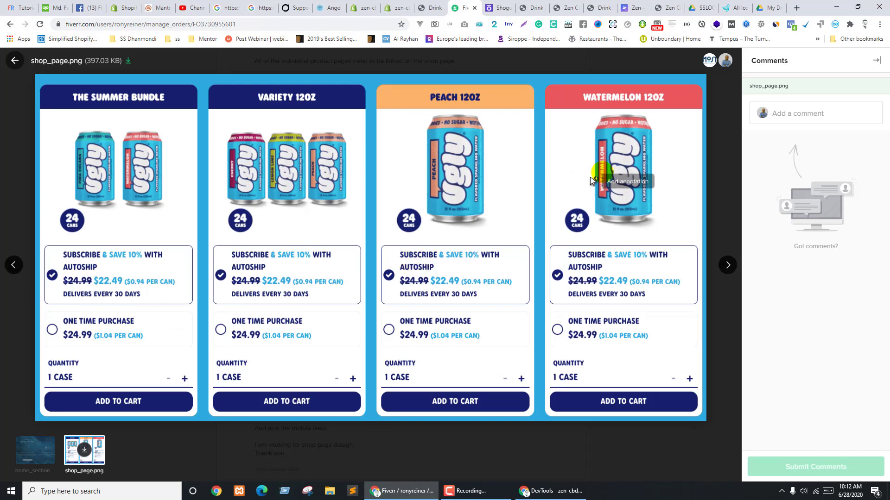
pyautogui.hotkey('ctrl', 'Tab')
pyautogui.hotkey('ctrl', 'Tab')
pyautogui.hotkey('ctrl', 'Tab')
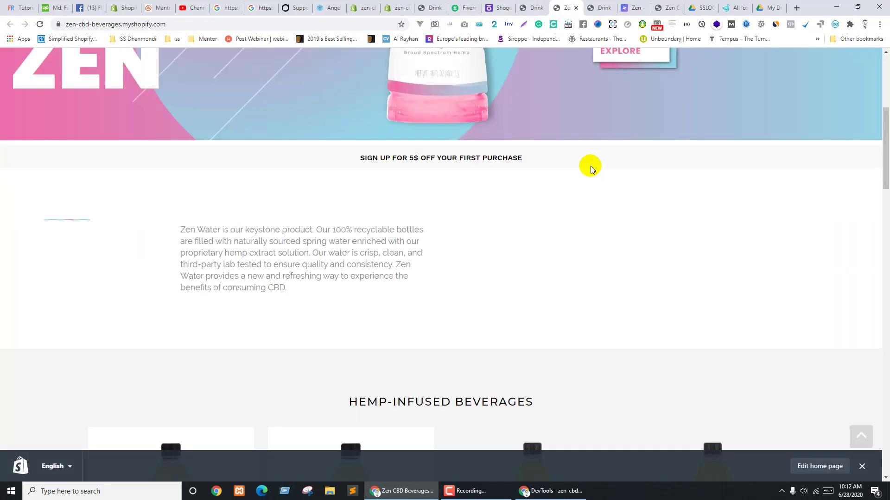
pyautogui.hotkey('ctrl', 'Tab')
pyautogui.hotkey('ctrl', 'shift', 'Tab')
pyautogui.hotkey('ctrl', 'shift', 'Tab')
pyautogui.hotkey('ctrl', 'Tab')
pyautogui.hotkey('ctrl', 'Tab')
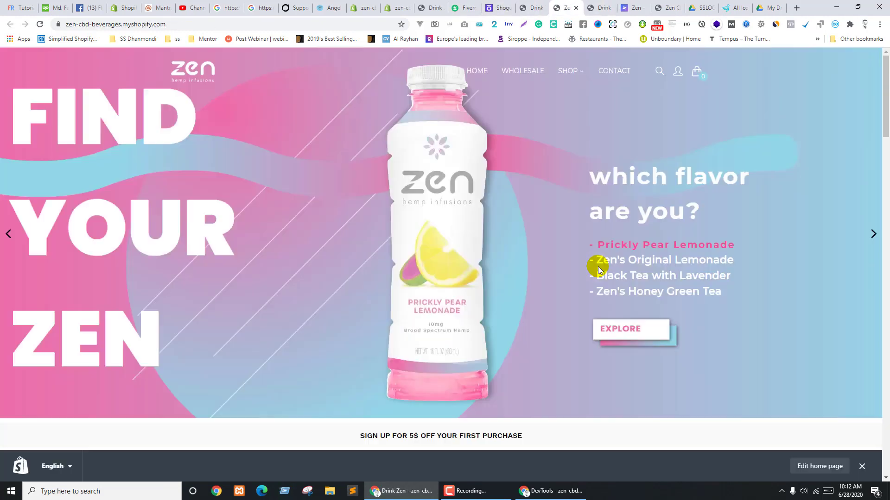
# Inspect the LEARN MORE button in the home page's Quick & Easy section
pyautogui.scroll(-20, 598, 266)
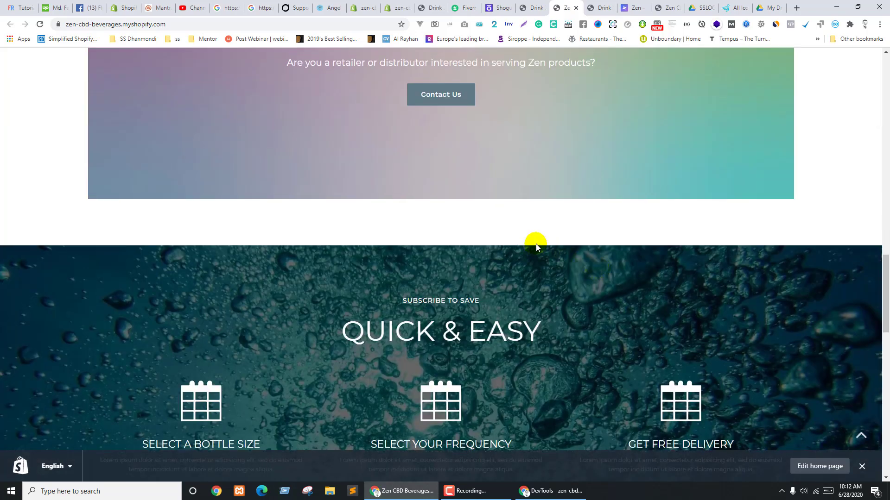
pyautogui.scroll(-8, 536, 246)
pyautogui.rightClick(458, 133)
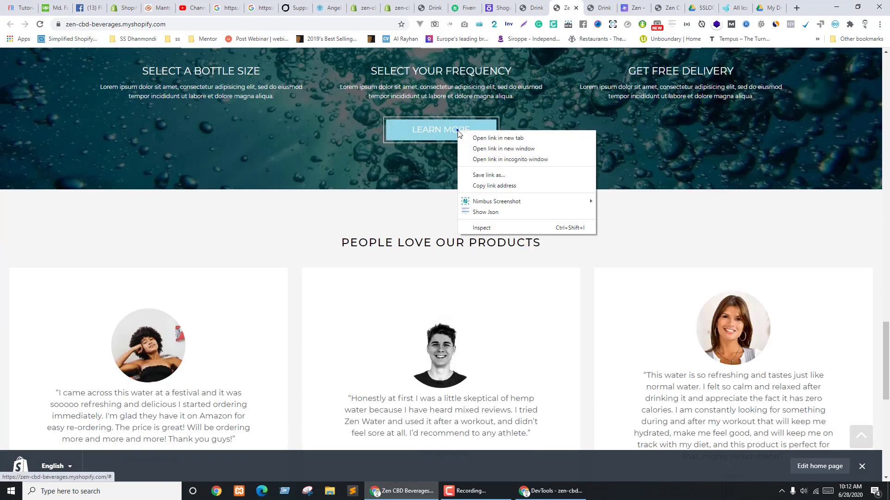
pyautogui.click(492, 227)
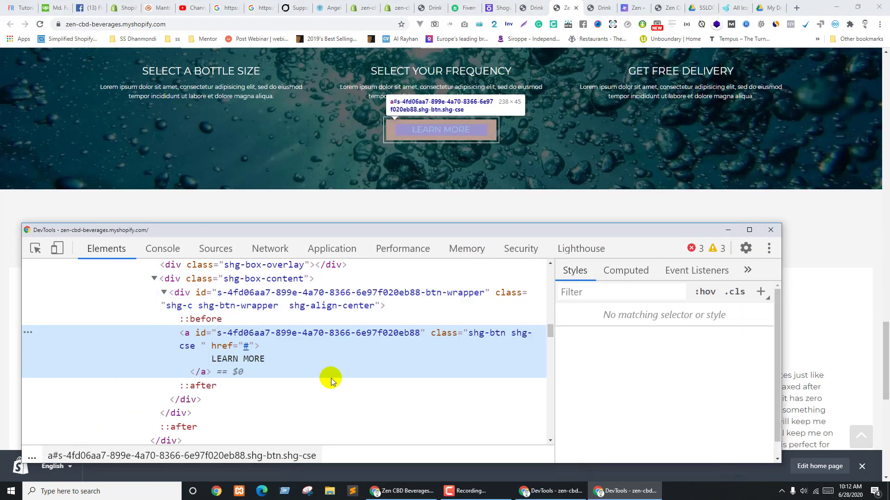
# Force the LEARN MORE button's hover state and copy its hover background colour as a hex value
pyautogui.click(705, 292)
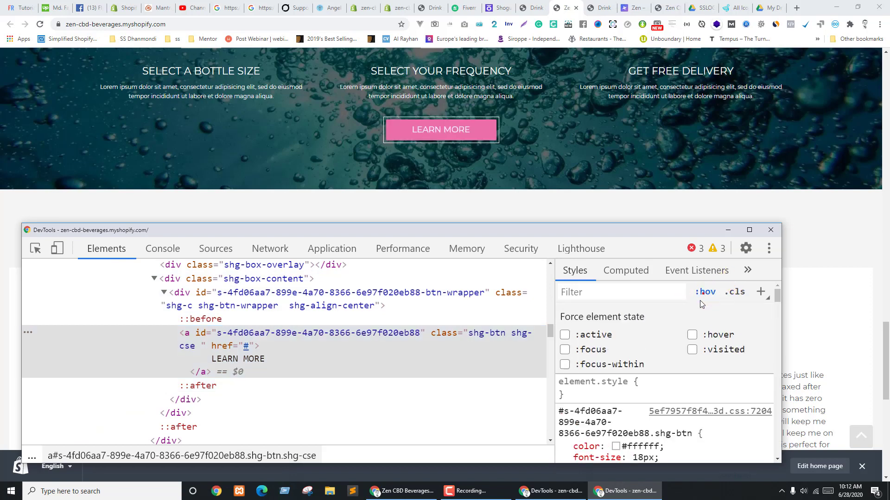
pyautogui.click(691, 335)
pyautogui.click(704, 292)
pyautogui.scroll(-3, 626, 391)
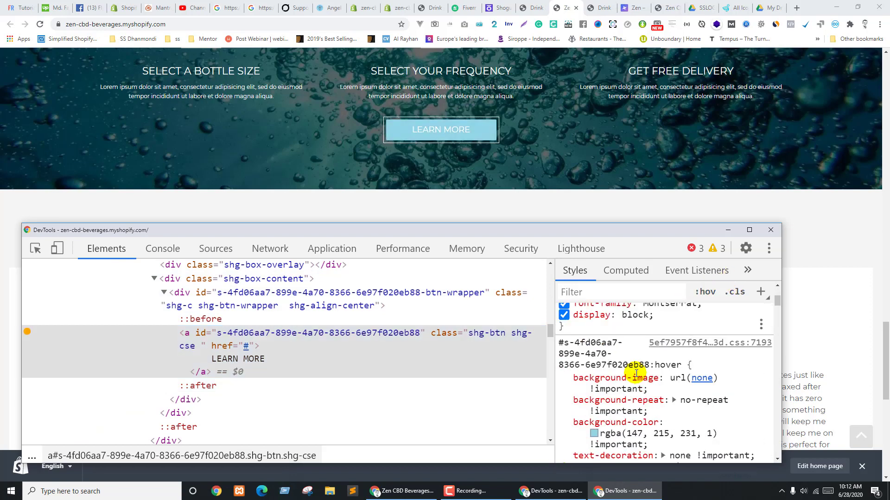
pyautogui.click(594, 365)
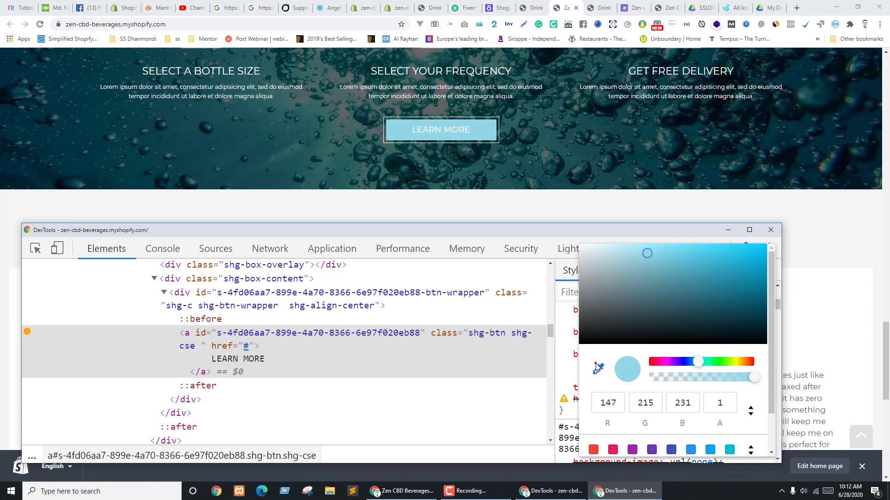
pyautogui.click(752, 407)
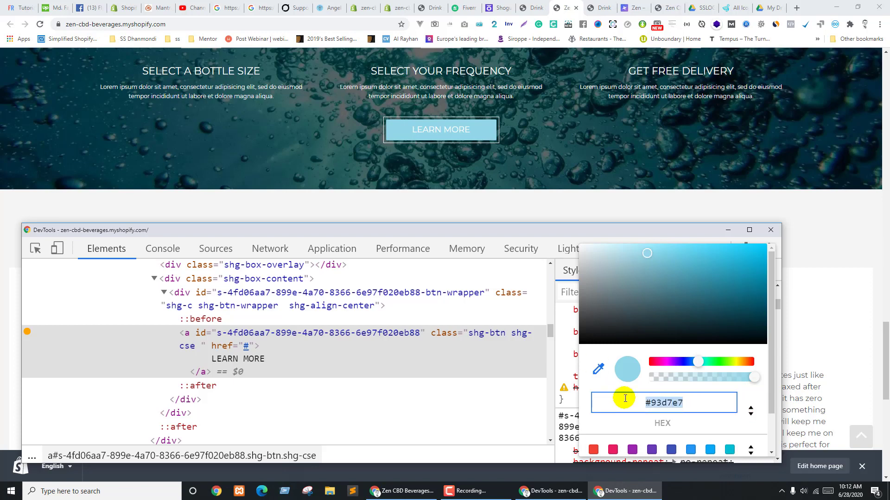
# Return to the Shogun editor and set the Add to Cart button's hover background colour to #93d7e7
pyautogui.click(486, 4)
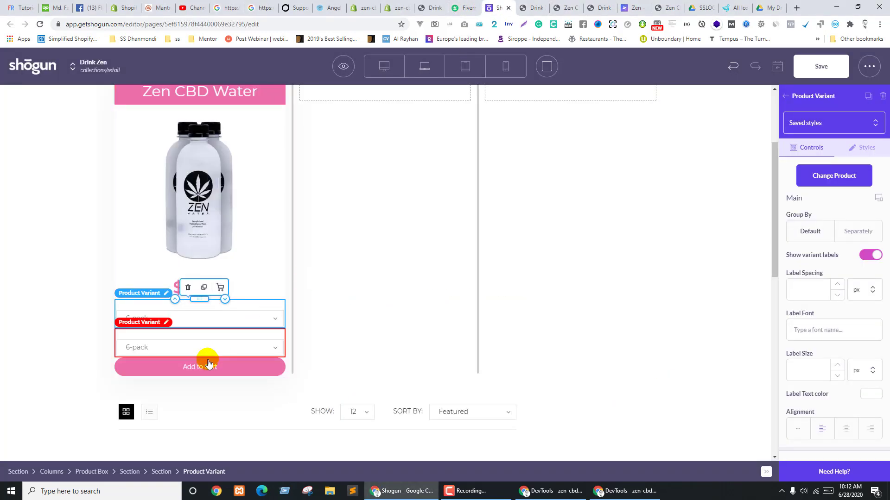
pyautogui.click(252, 374)
pyautogui.scroll(-10, 833, 321)
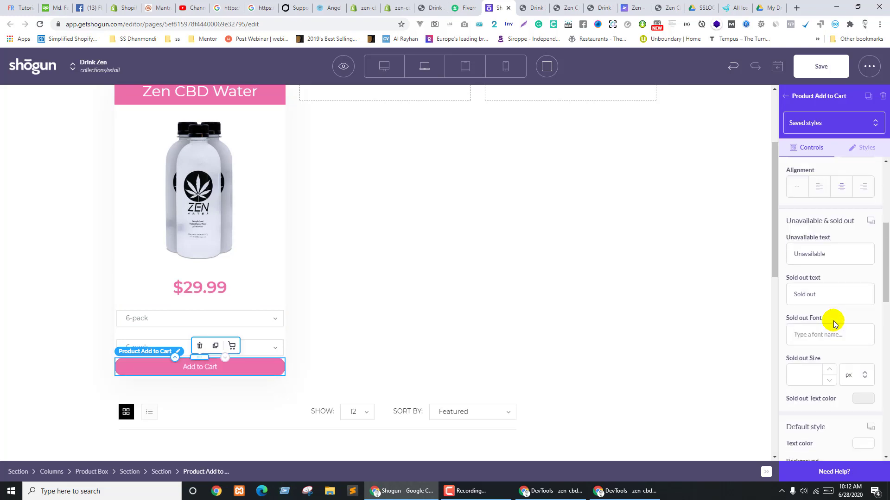
pyautogui.scroll(-4, 834, 324)
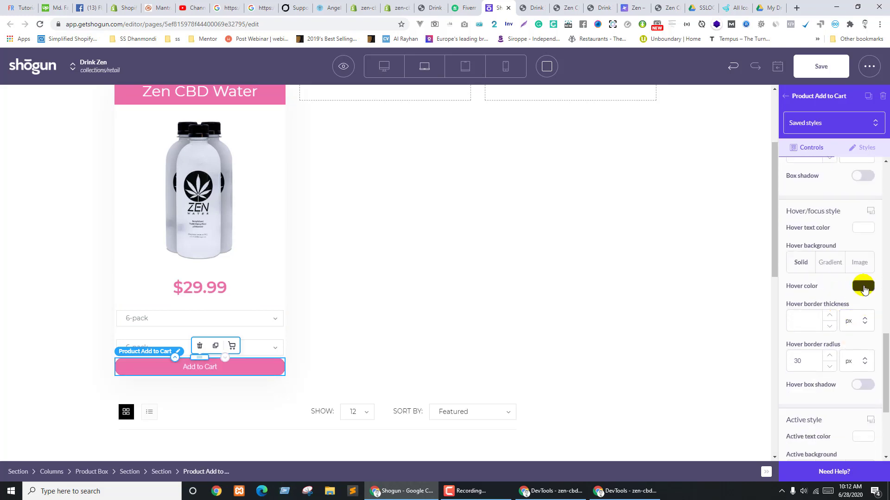
pyautogui.click(863, 288)
pyautogui.write('#93d7e7')
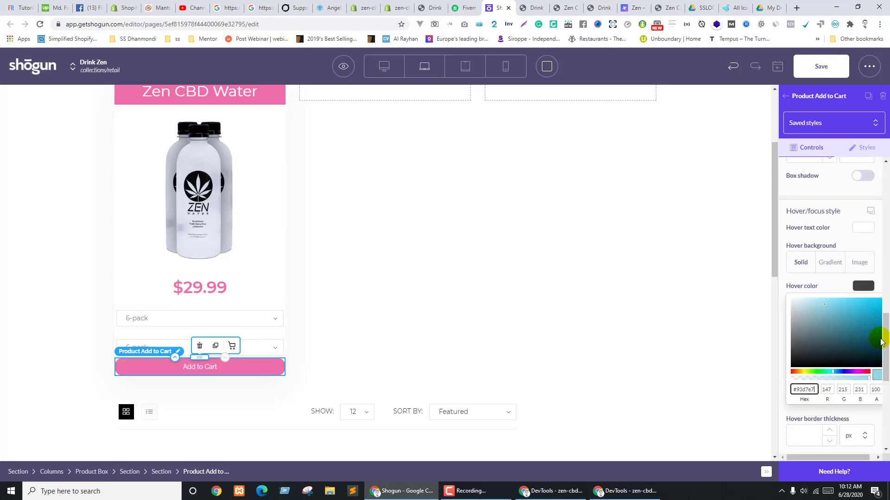
pyautogui.click(866, 290)
# Set the Add to Cart button's active background colour to #93d7e7
pyautogui.scroll(-3, 869, 334)
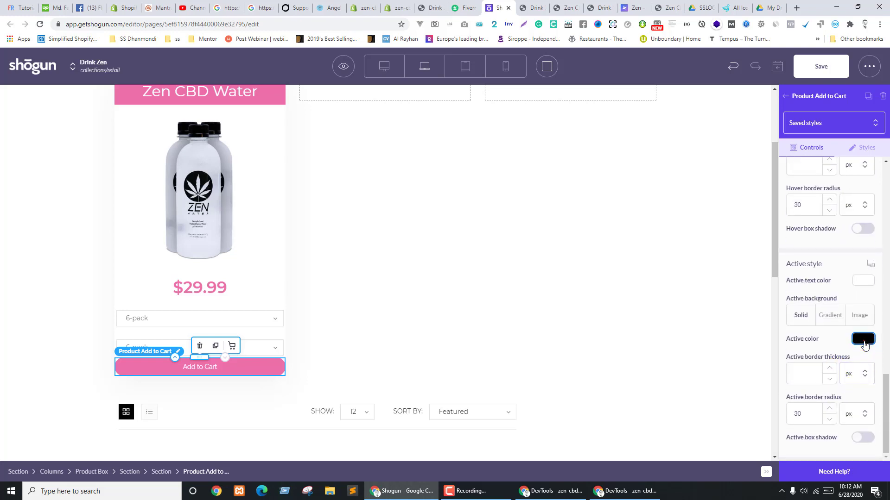
pyautogui.click(864, 341)
pyautogui.write('#93d7e7')
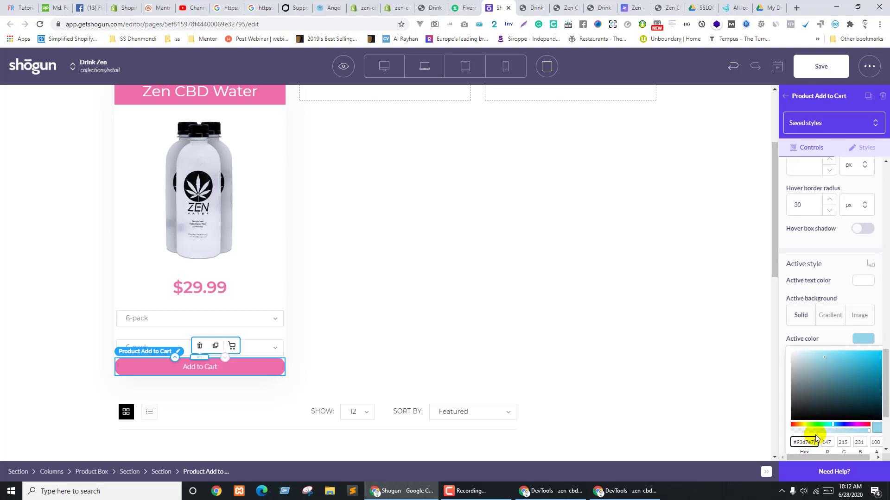
# Try the Stay on Page click behaviour for the Add to Cart button and set it back to Go to Cart
pyautogui.click(866, 343)
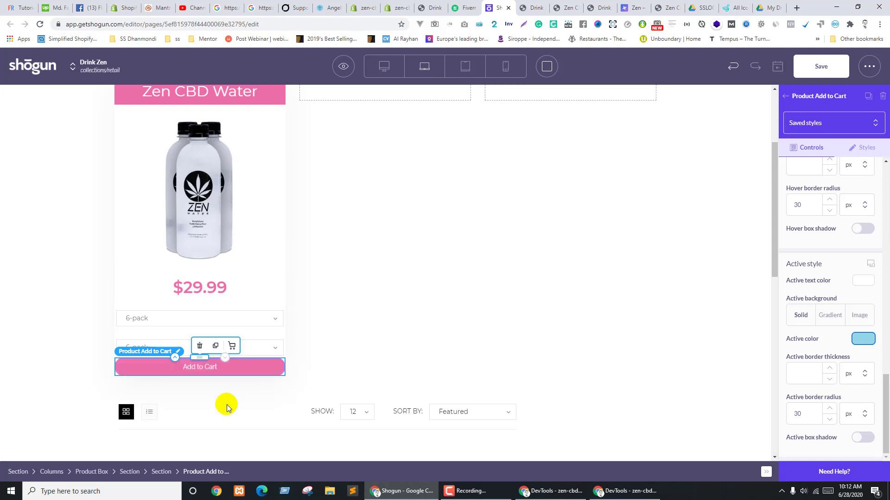
pyautogui.scroll(10, 816, 278)
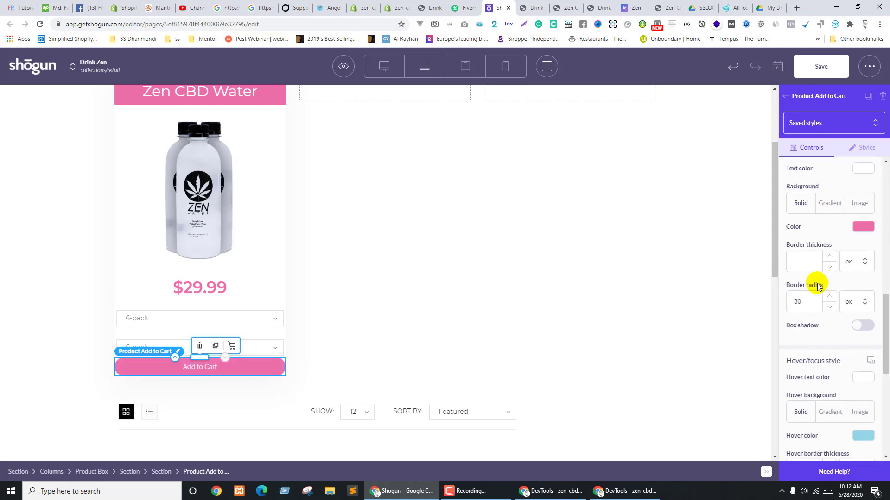
pyautogui.scroll(2, 829, 291)
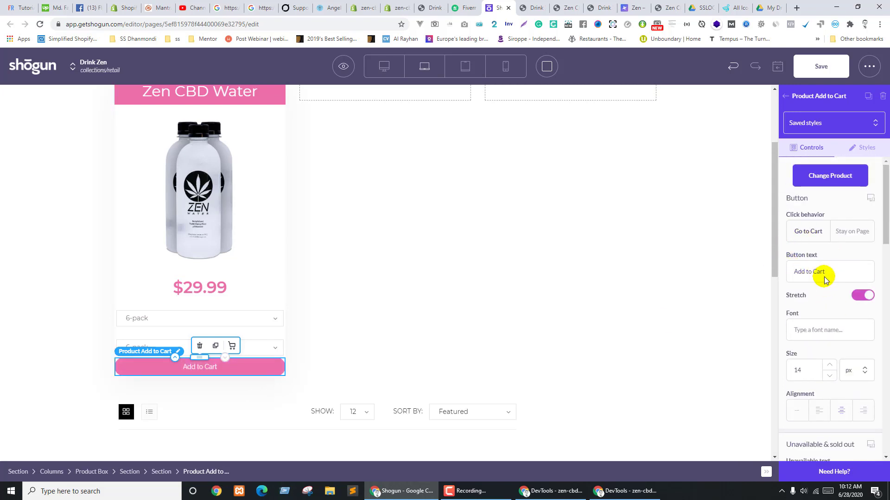
pyautogui.click(858, 231)
pyautogui.click(808, 229)
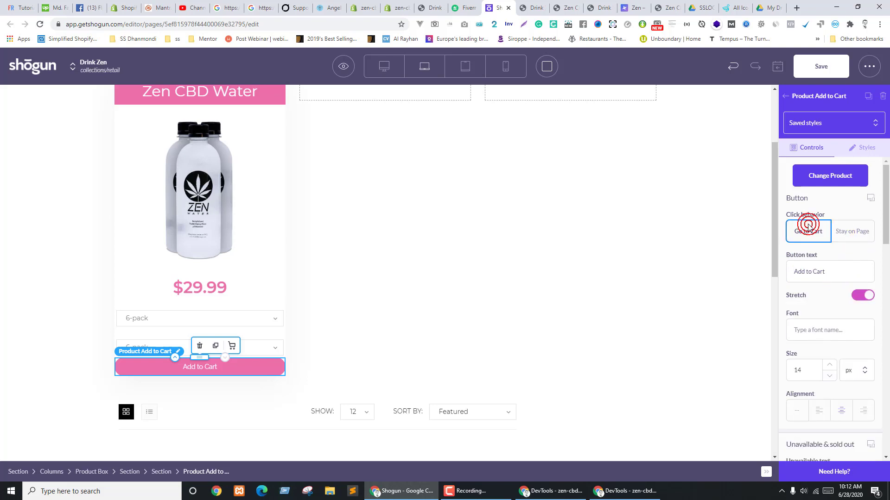
pyautogui.click(841, 234)
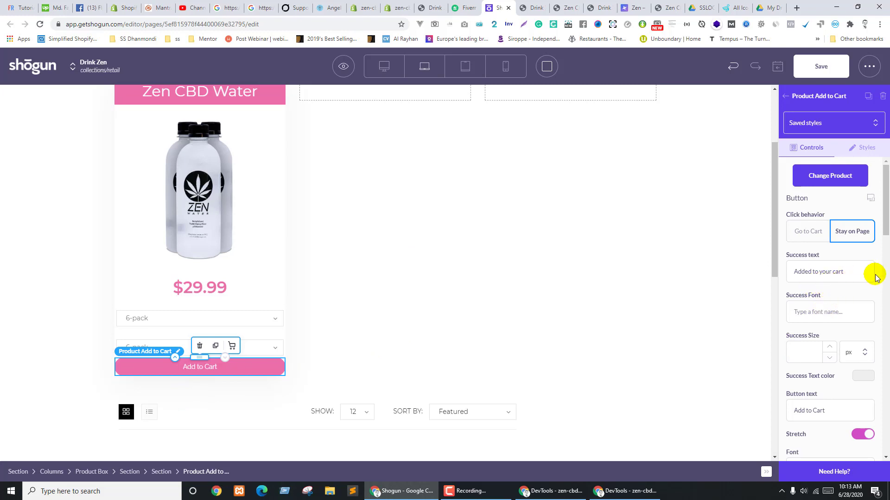
pyautogui.click(533, 8)
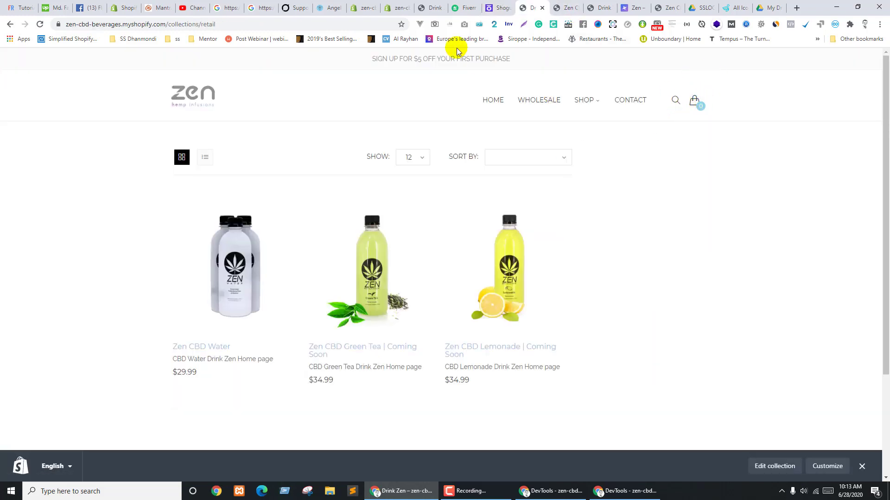
pyautogui.click(498, 8)
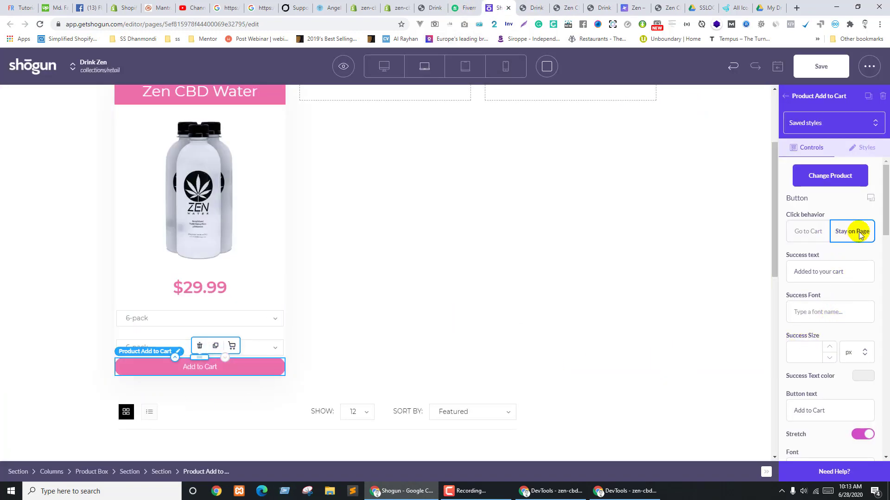
pyautogui.click(815, 231)
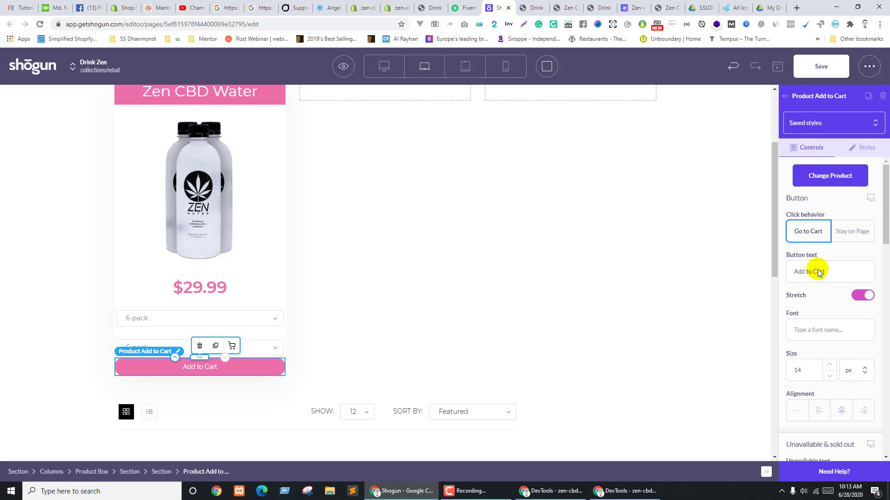
# Set the Add to Cart button's text font to Montserrat
pyautogui.click(840, 275)
pyautogui.click(818, 332)
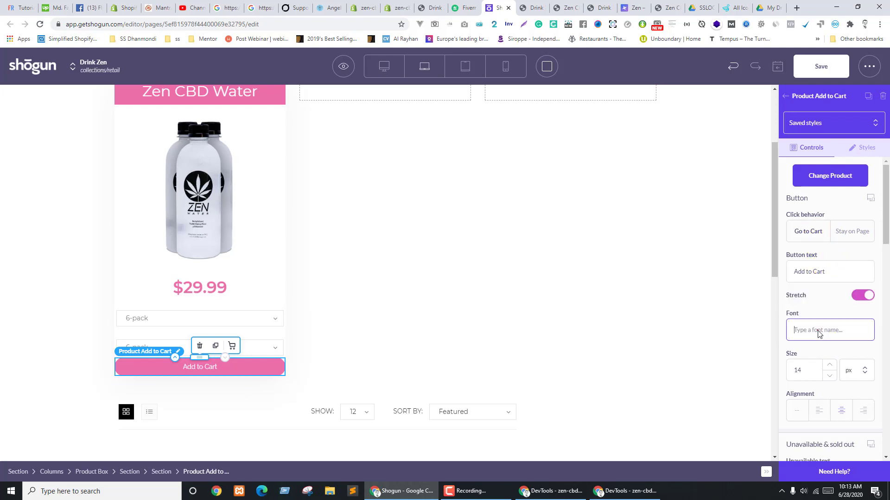
pyautogui.write('mon')
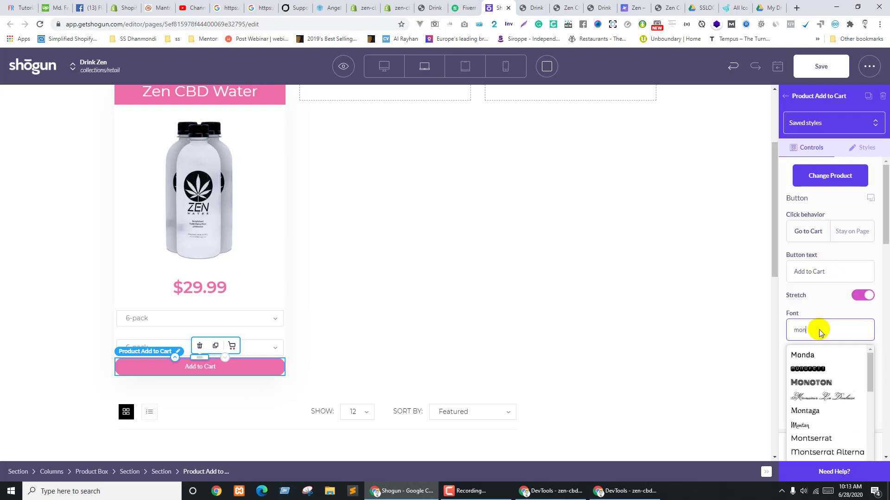
pyautogui.click(816, 443)
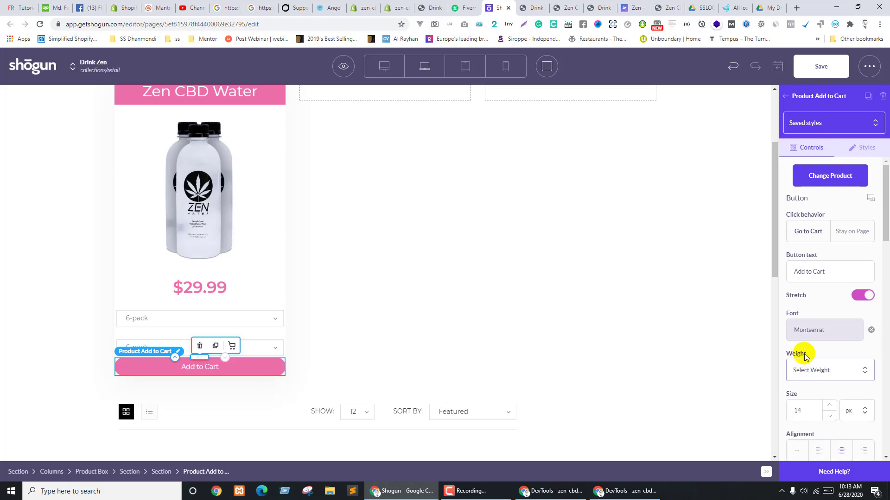
# Set the Add to Cart button's text size to 18 px and its font weight to 500
pyautogui.scroll(-2, 805, 354)
pyautogui.click(825, 313)
pyautogui.click(824, 313)
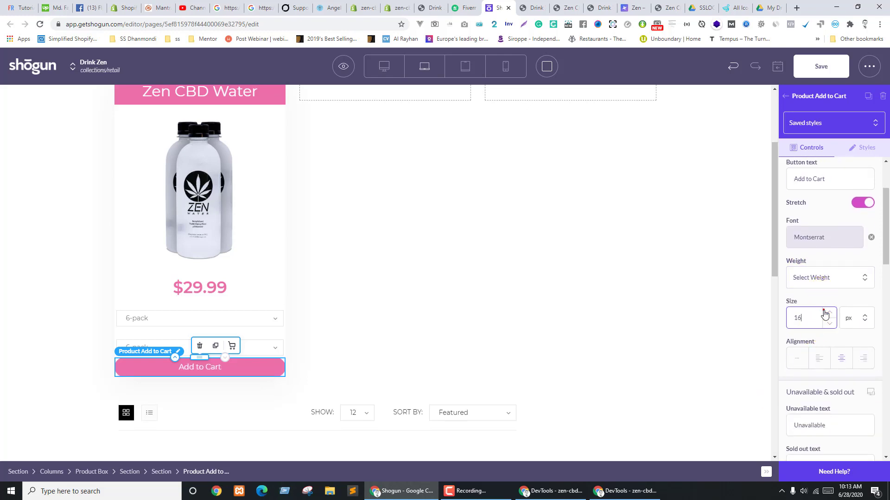
pyautogui.click(824, 313)
pyautogui.click(820, 277)
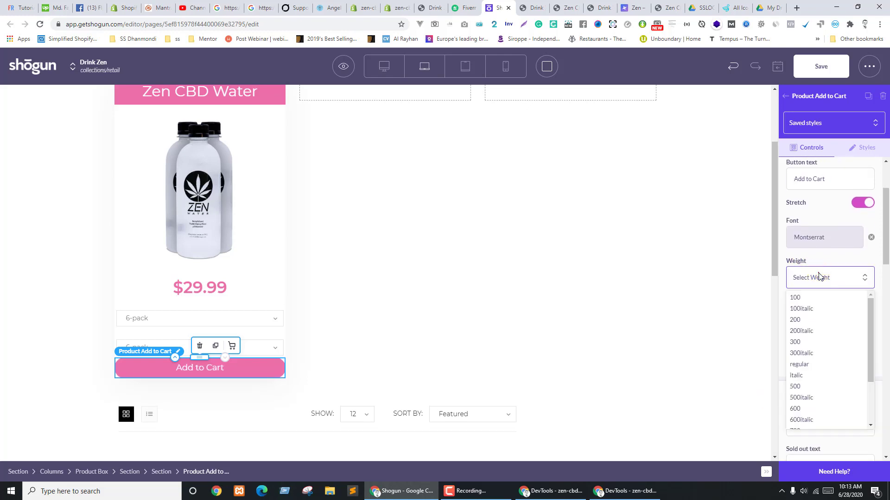
pyautogui.click(802, 386)
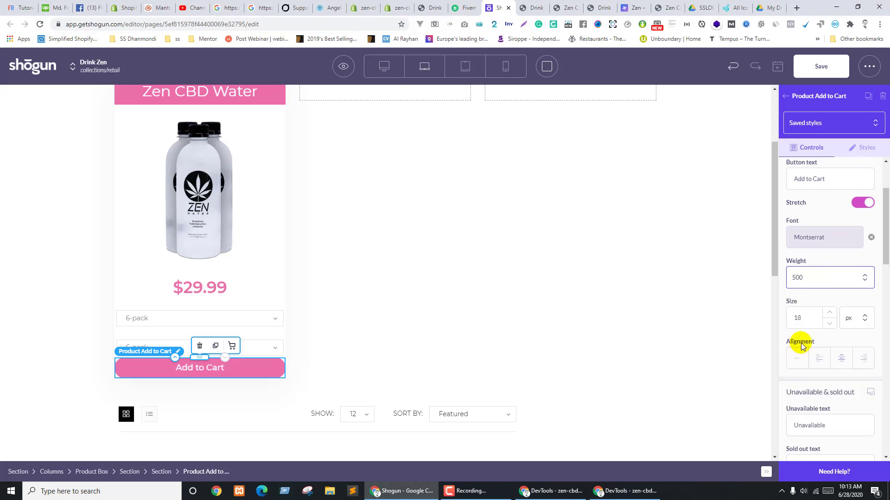
# Set the Add to Cart button's sold-out font to Montserrat with a weight of 500
pyautogui.scroll(-3, 866, 319)
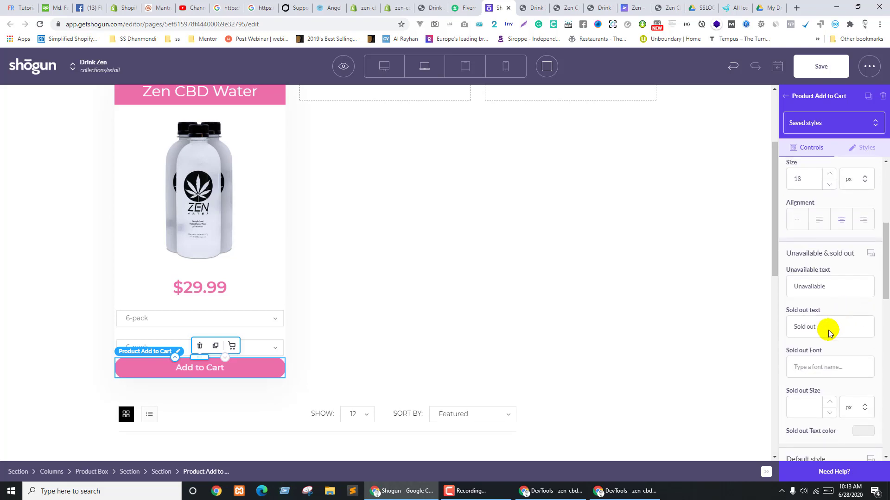
pyautogui.scroll(-2, 830, 320)
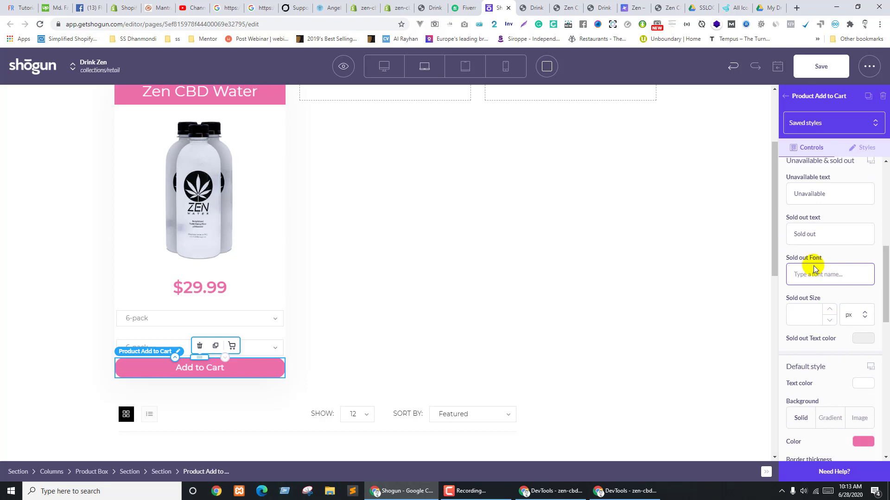
pyautogui.write('mont')
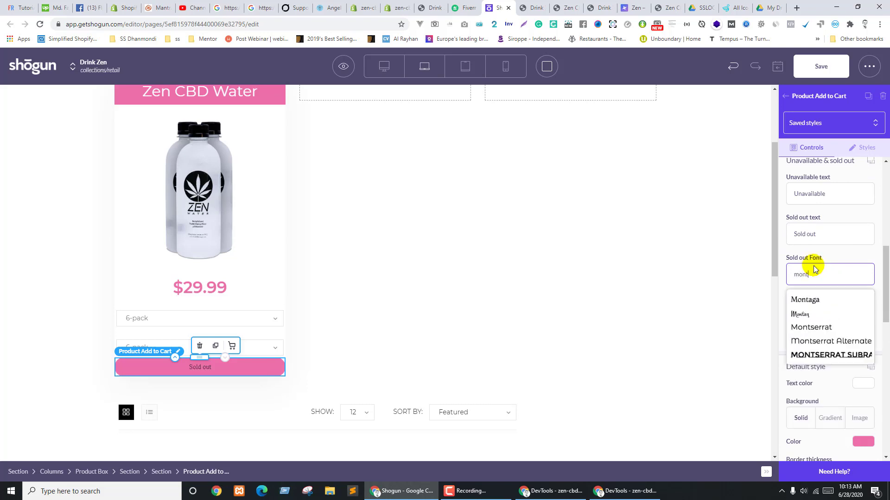
pyautogui.click(812, 328)
pyautogui.click(829, 316)
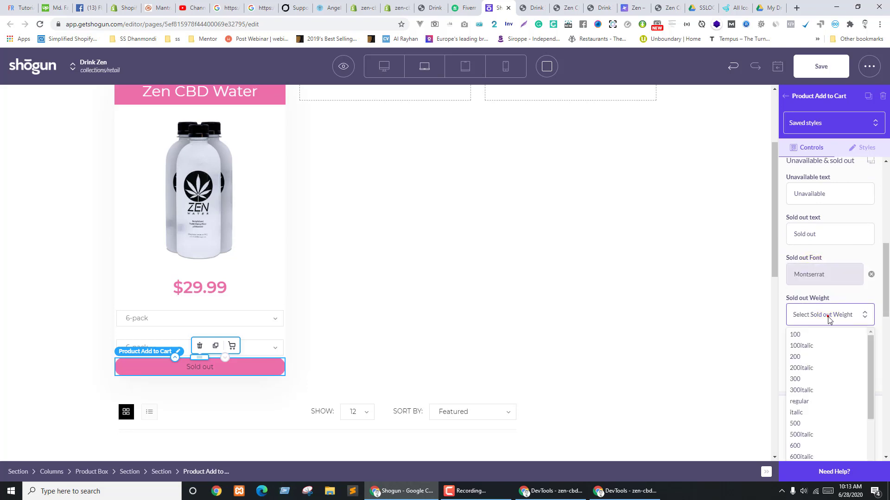
pyautogui.click(796, 420)
# Set the button's sold-out text size to 18 px and its sold-out text colour to white
pyautogui.scroll(7, 851, 333)
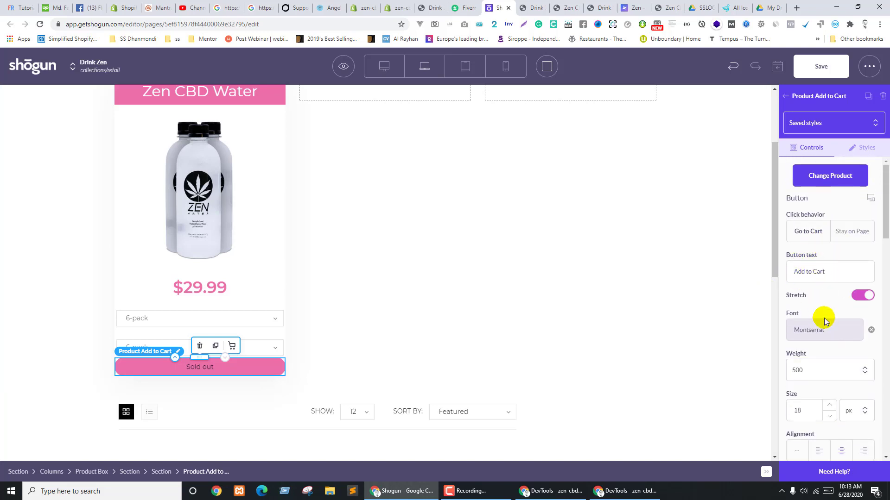
pyautogui.scroll(-2, 827, 306)
pyautogui.scroll(-10, 839, 326)
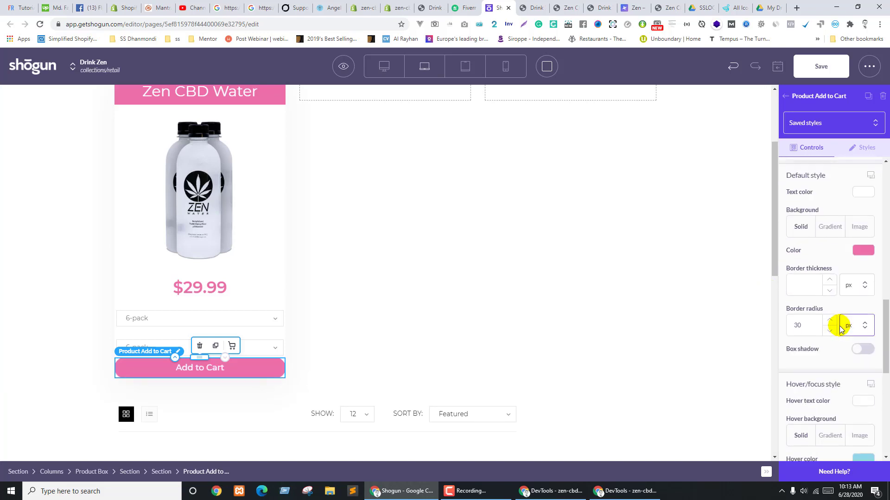
pyautogui.scroll(-3, 830, 304)
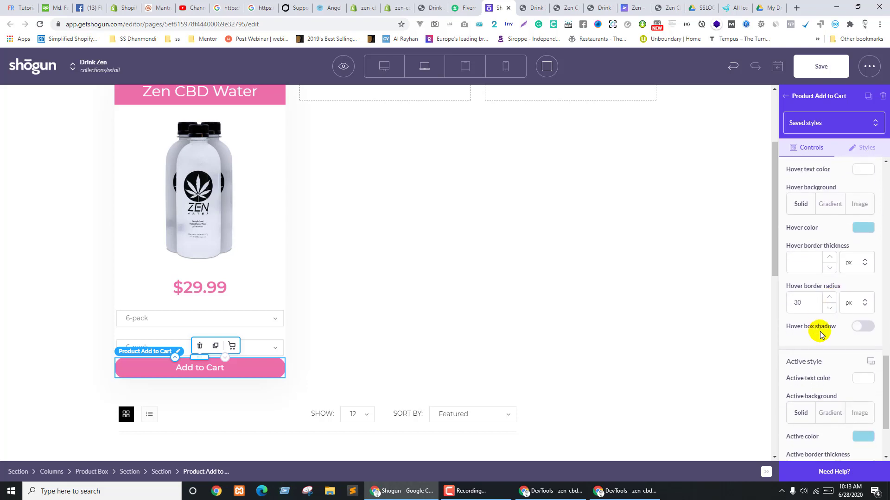
pyautogui.scroll(10, 820, 331)
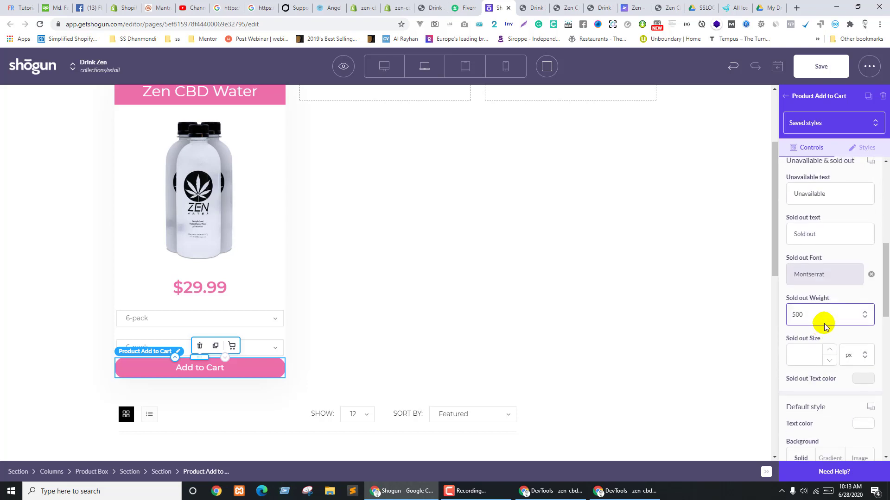
pyautogui.click(804, 364)
pyautogui.write('8')
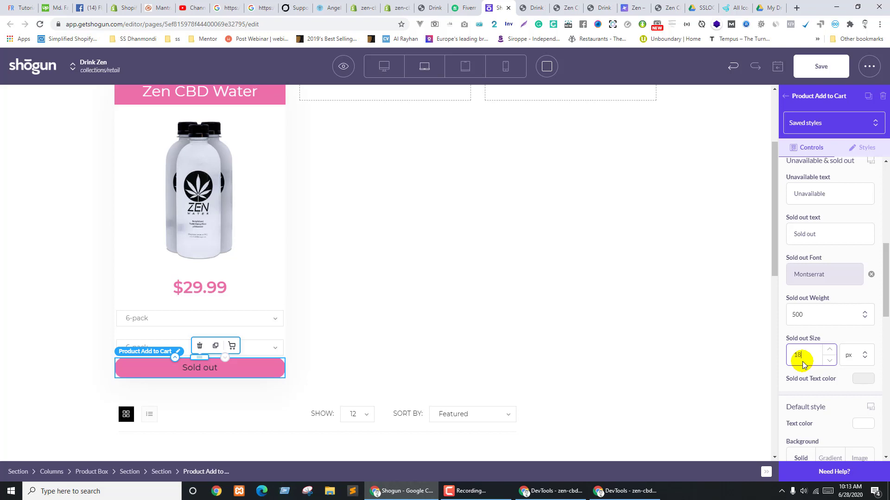
pyautogui.click(863, 379)
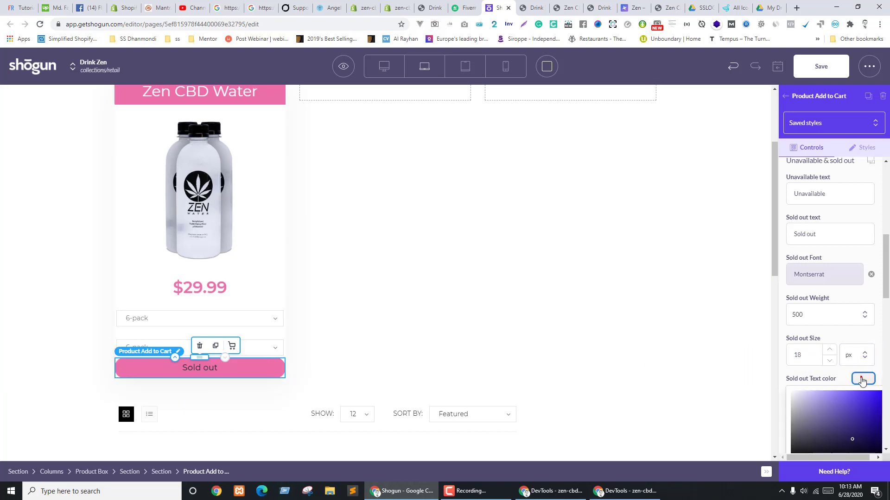
pyautogui.click(867, 399)
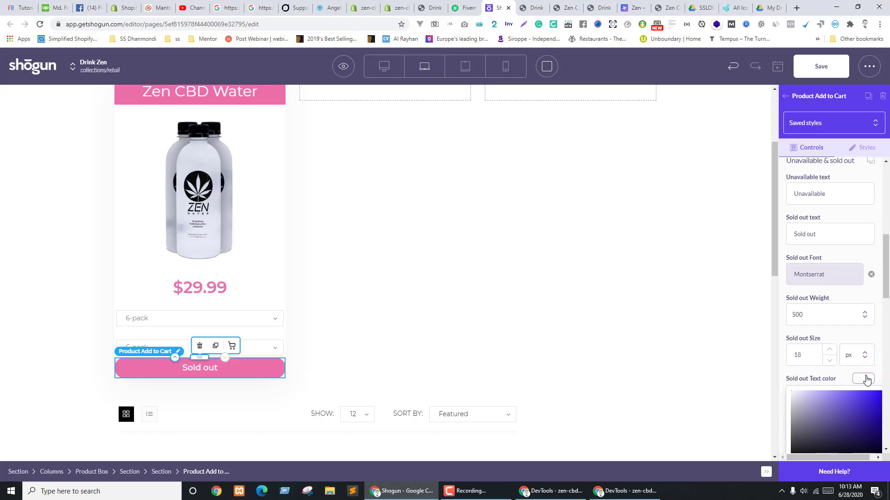
pyautogui.click(864, 379)
# Review the Add to Cart button's default, hover, active and sold-out style settings
pyautogui.scroll(-6, 795, 288)
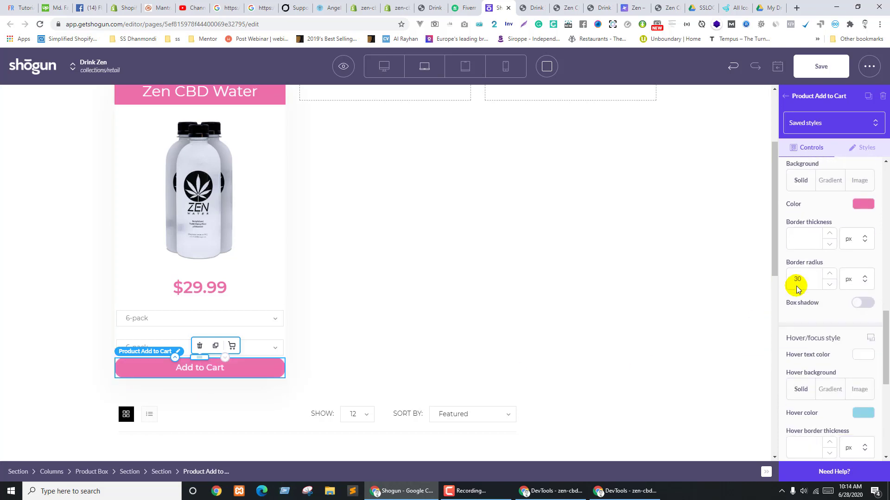
pyautogui.scroll(-6, 796, 288)
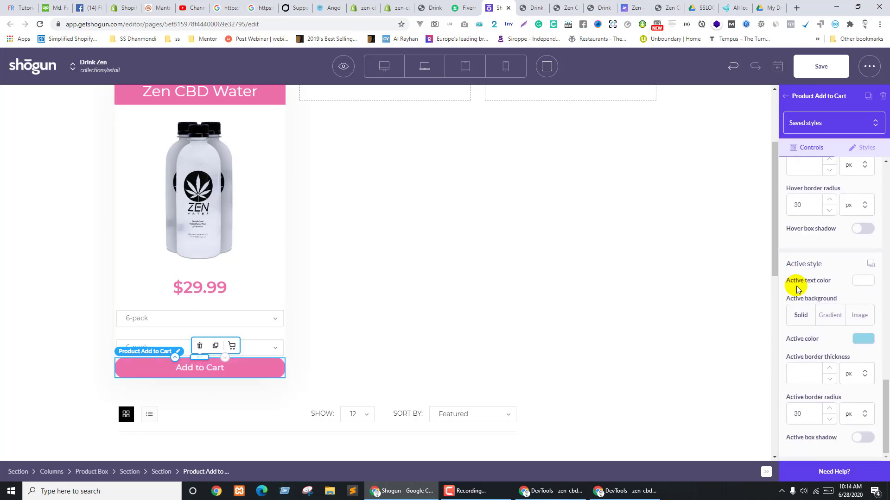
pyautogui.scroll(7, 796, 288)
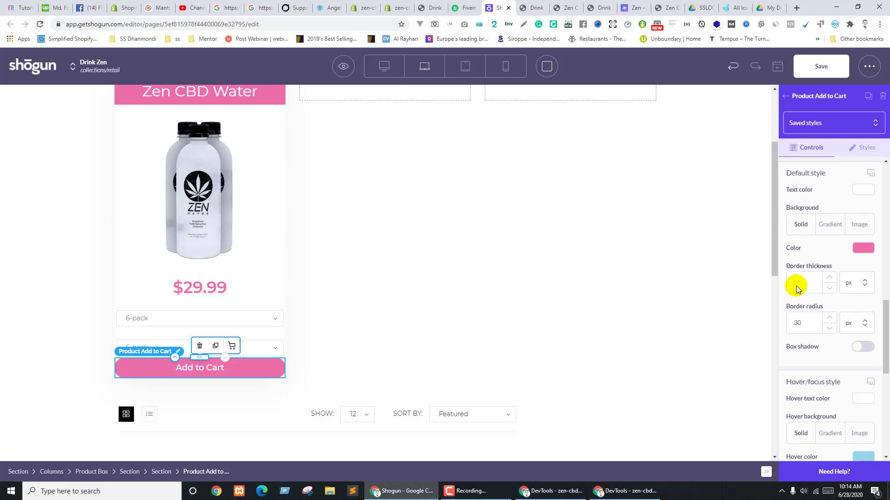
pyautogui.scroll(2, 797, 288)
pyautogui.scroll(7, 796, 288)
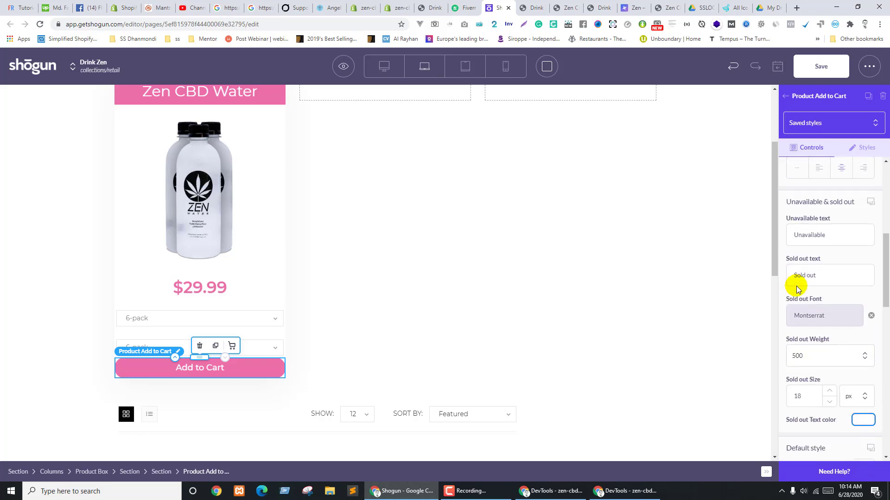
pyautogui.scroll(3, 802, 291)
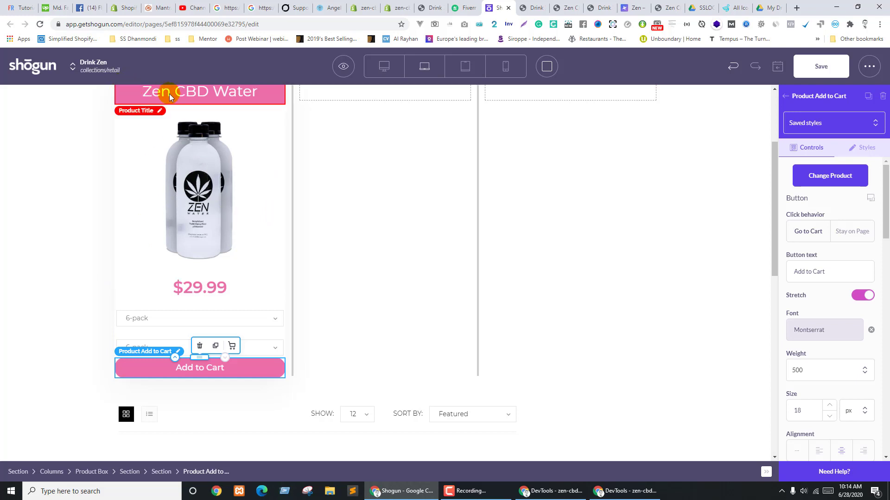
# Set the font of the Zen CBD Water product title to Montserrat
pyautogui.scroll(2, 127, 167)
pyautogui.click(124, 180)
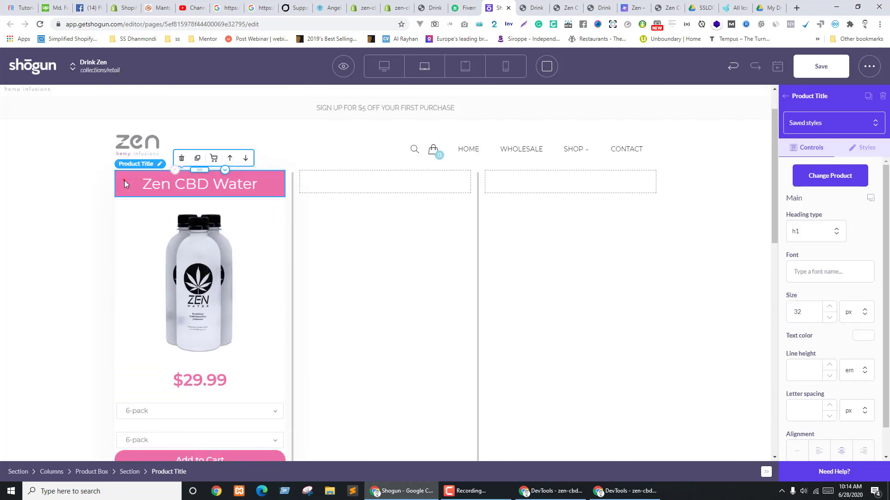
pyautogui.click(855, 147)
pyautogui.scroll(-5, 853, 324)
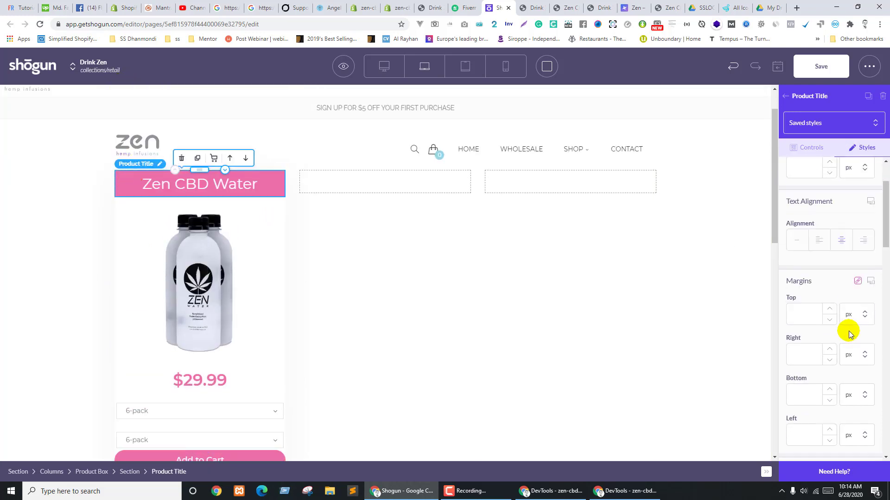
pyautogui.scroll(-3, 848, 334)
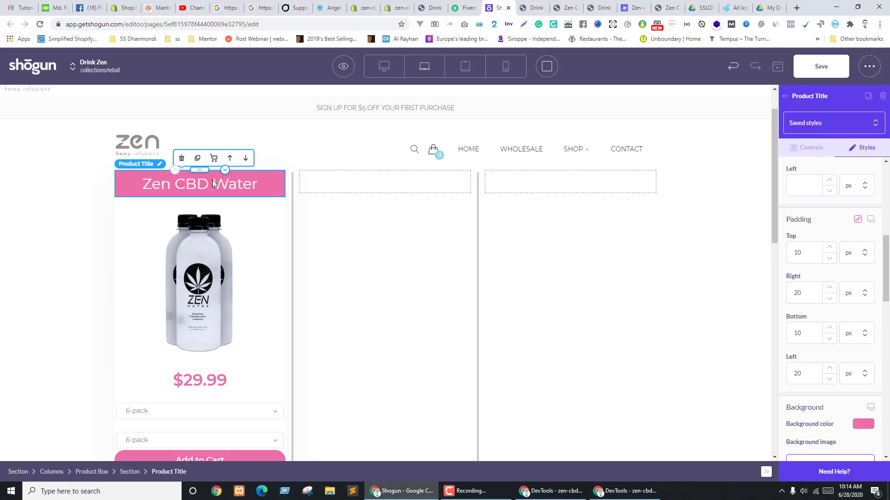
pyautogui.scroll(7, 857, 246)
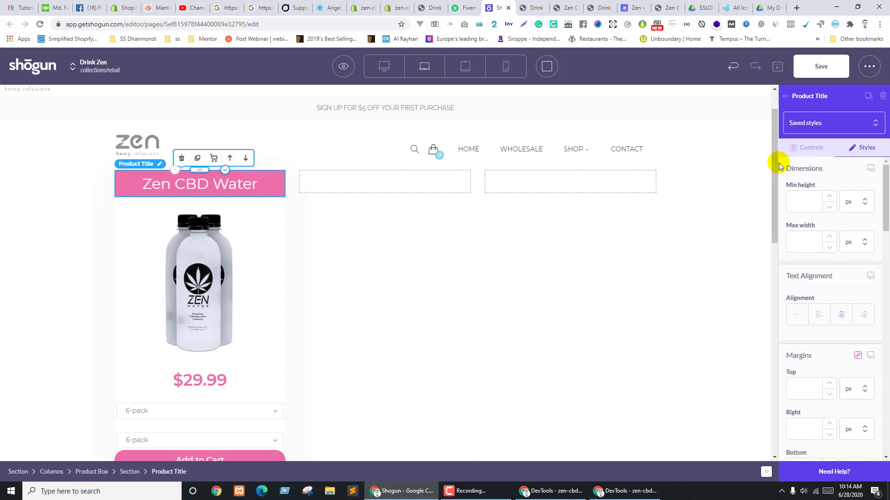
pyautogui.click(810, 149)
pyautogui.click(828, 273)
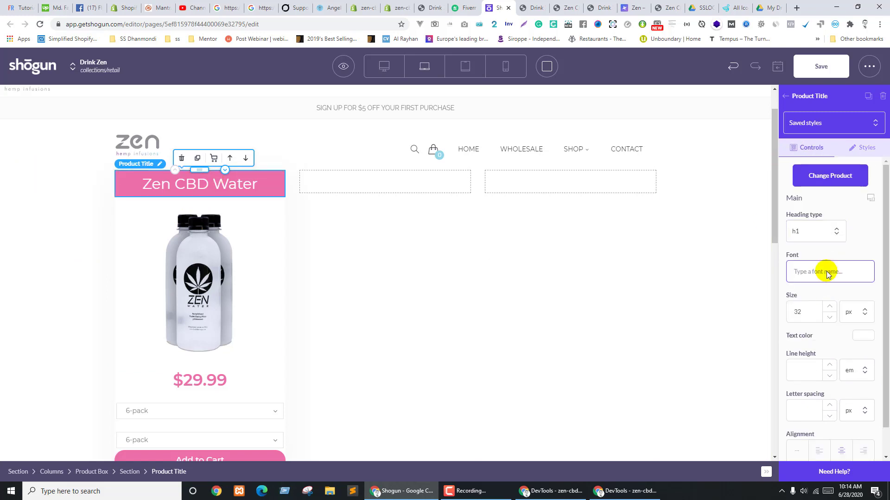
pyautogui.write('mon')
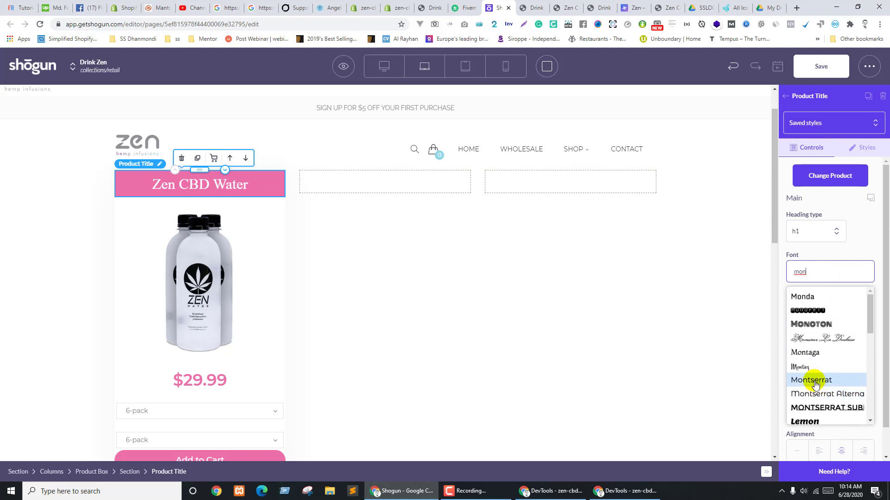
pyautogui.click(815, 381)
# Set the product title's text size to 28 px and its font weight to 500
pyautogui.click(816, 312)
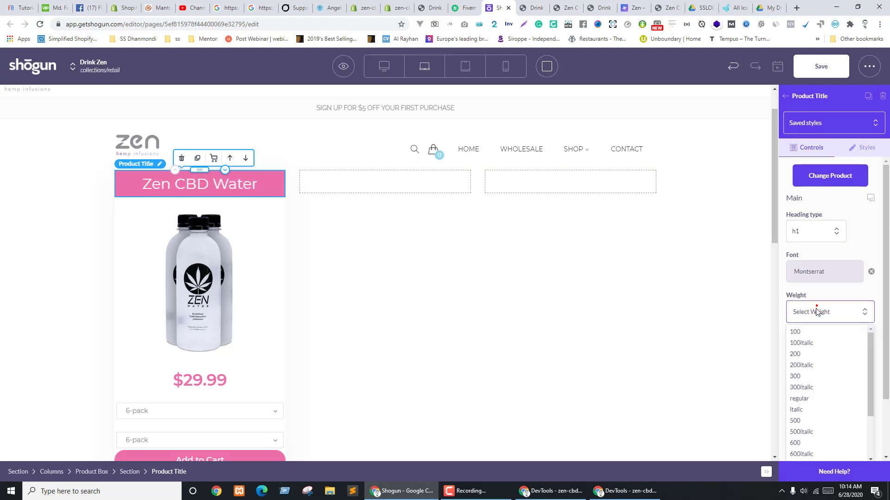
pyautogui.click(803, 443)
pyautogui.moveTo(805, 353); pyautogui.dragTo(791, 355)
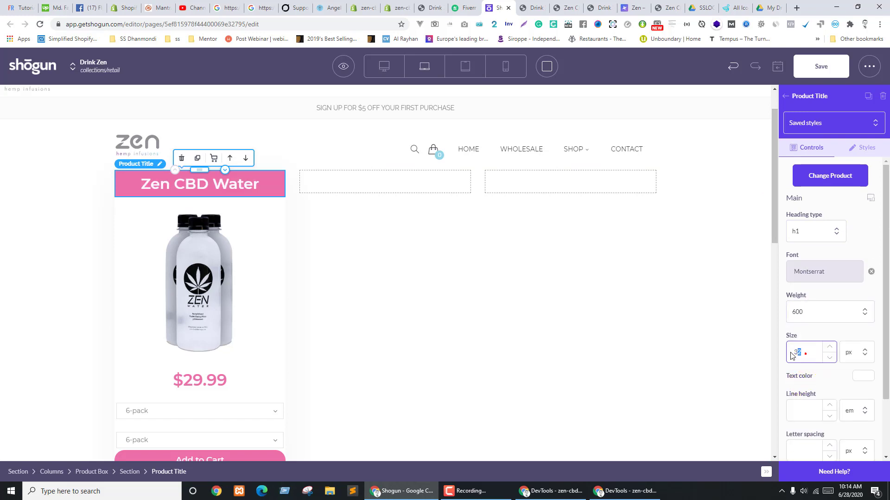
pyautogui.write('28')
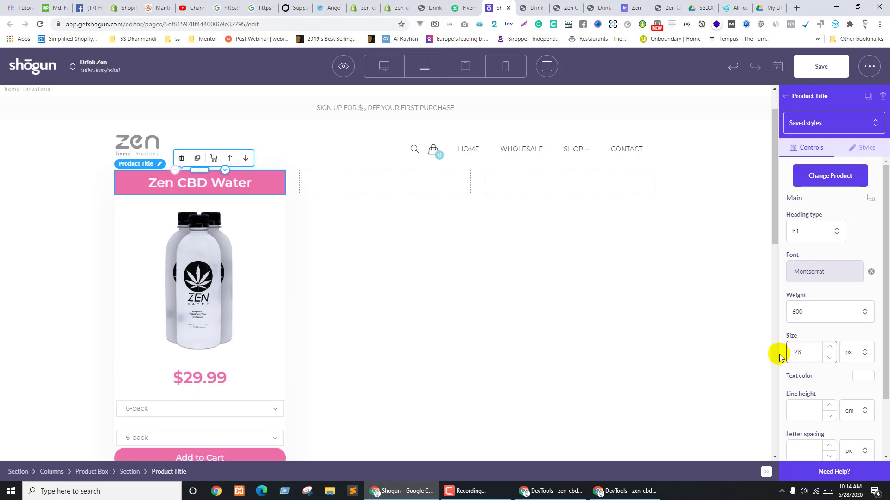
pyautogui.click(808, 316)
pyautogui.click(808, 425)
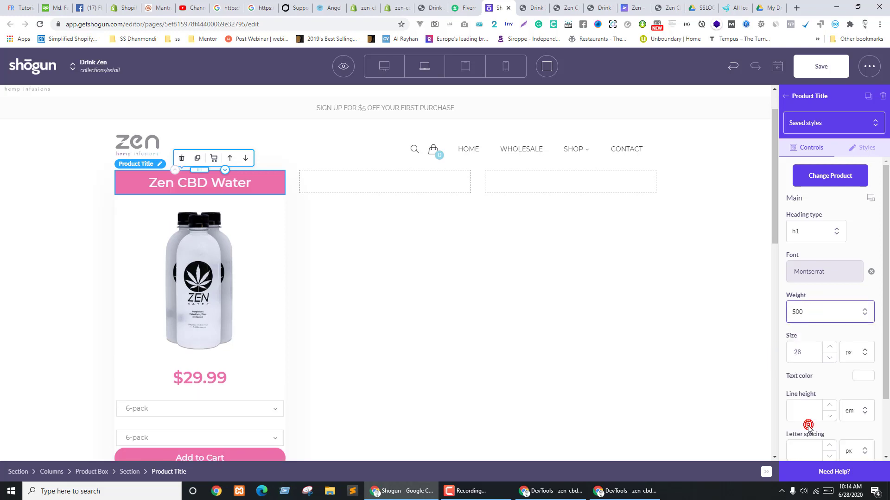
# Check the shop_page.png reference design in the Fiverr order, then return to the Shogun editor
pyautogui.click(363, 279)
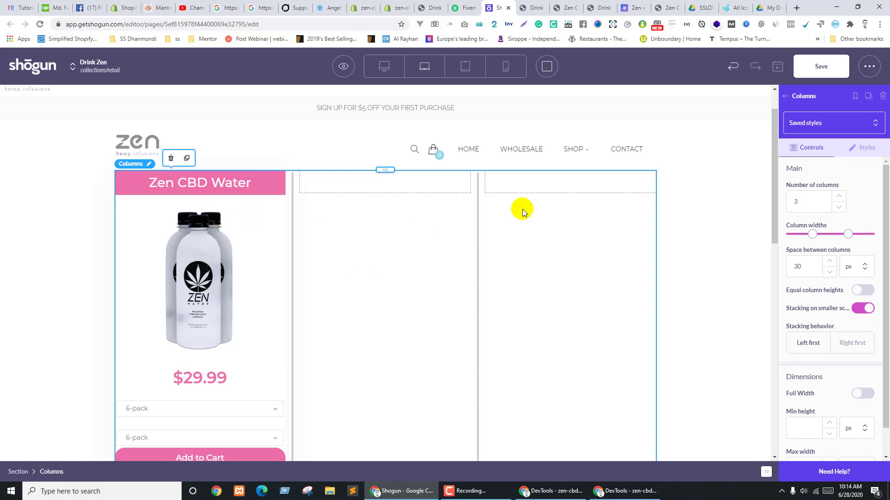
pyautogui.click(465, 8)
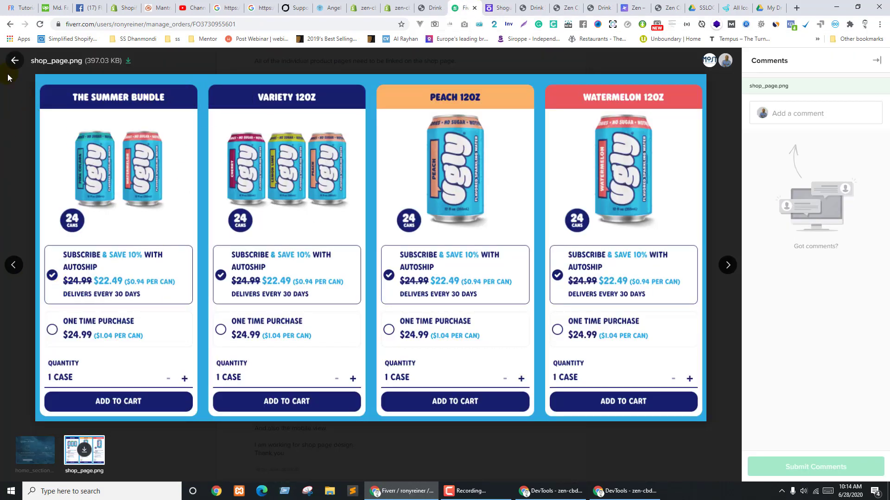
pyautogui.click(435, 8)
pyautogui.click(498, 8)
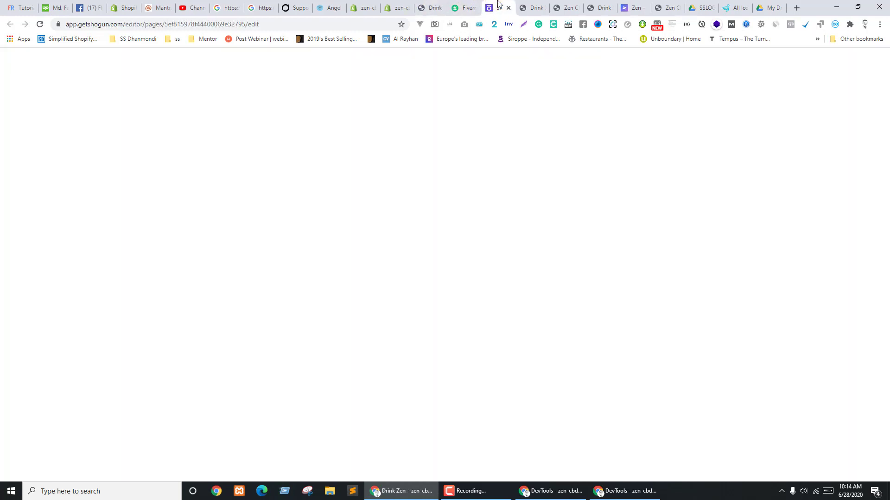
# Give the section wrapping the whole product box a border radius of 30 px and a border thickness of 0
pyautogui.scroll(-4, 272, 403)
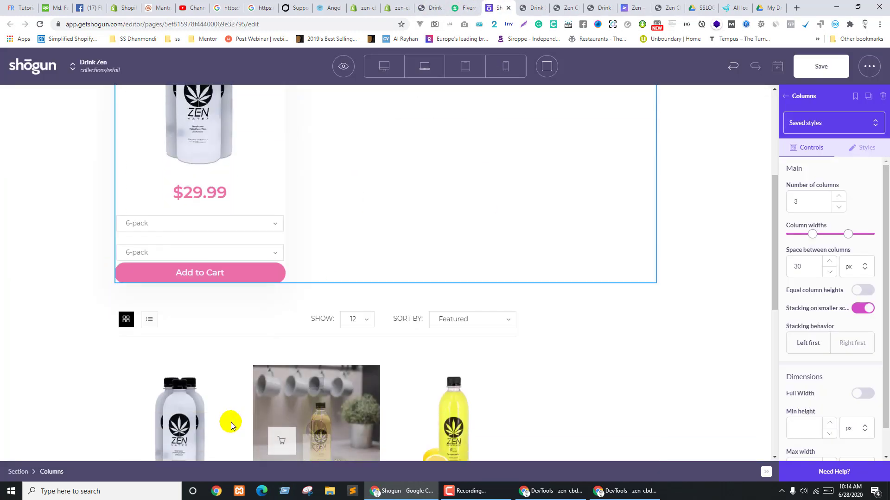
pyautogui.click(259, 251)
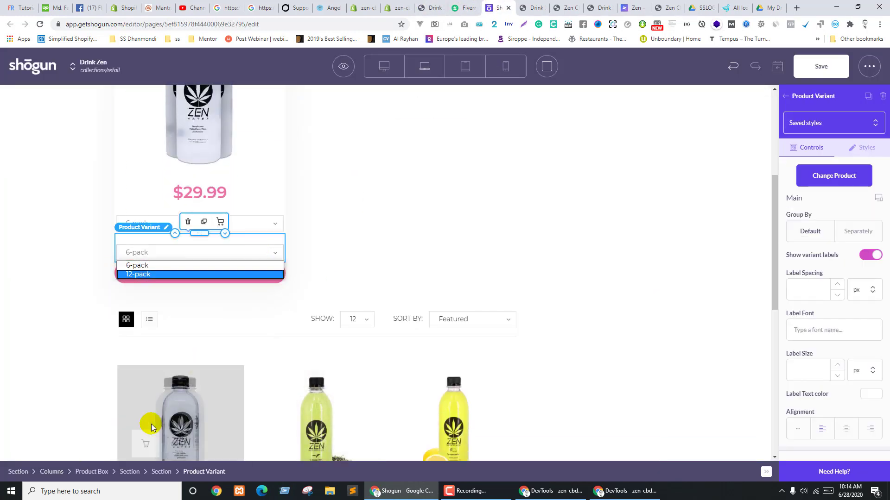
pyautogui.click(130, 472)
pyautogui.scroll(4, 552, 288)
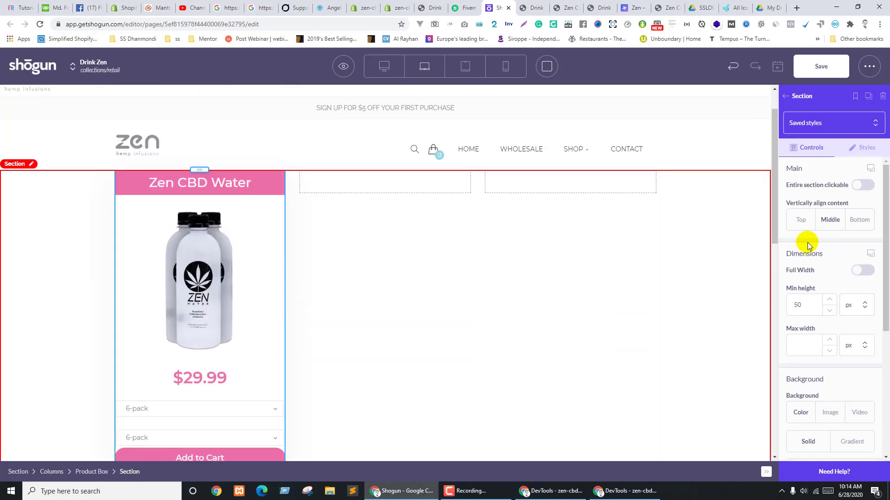
pyautogui.click(854, 148)
pyautogui.scroll(-5, 830, 301)
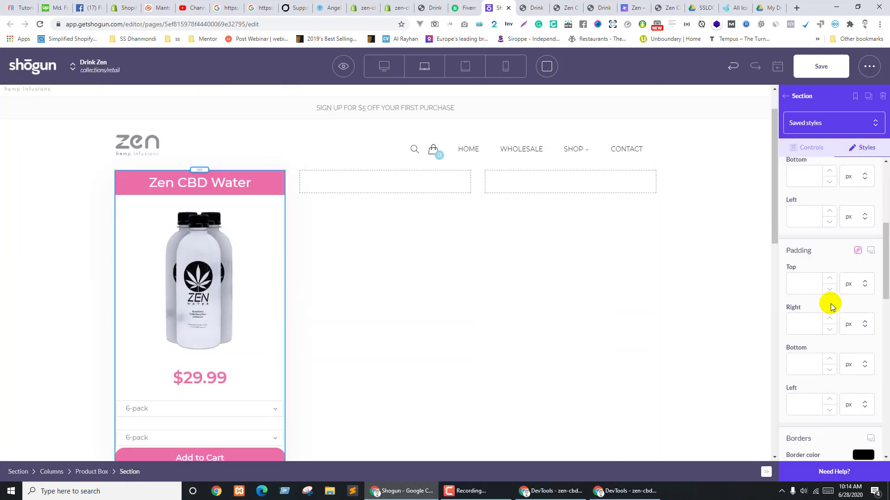
pyautogui.scroll(-5, 831, 305)
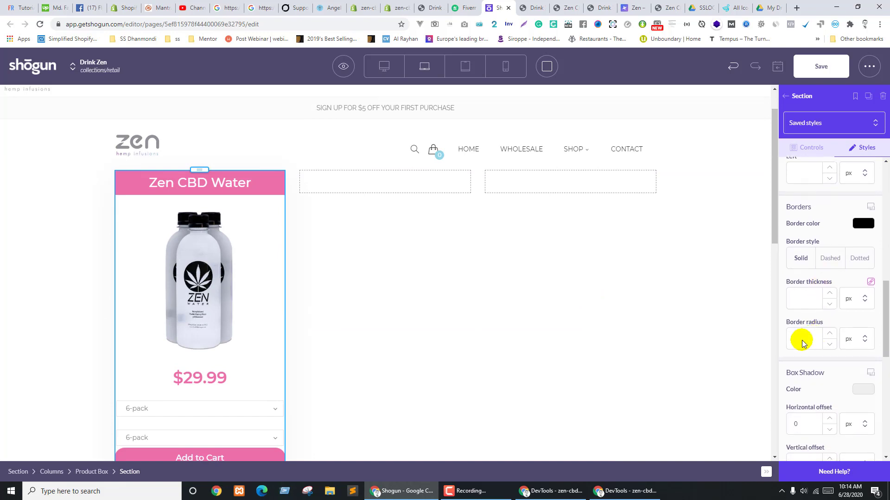
pyautogui.write('30')
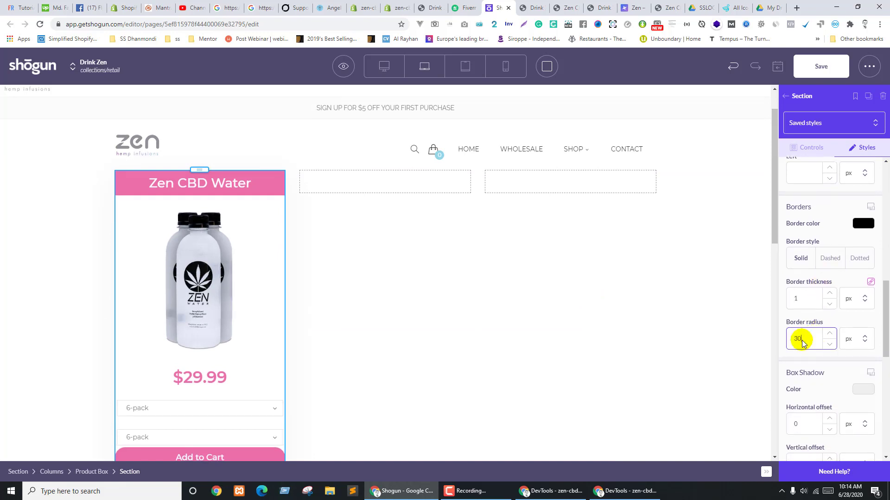
pyautogui.doubleClick(805, 299)
pyautogui.write('0')
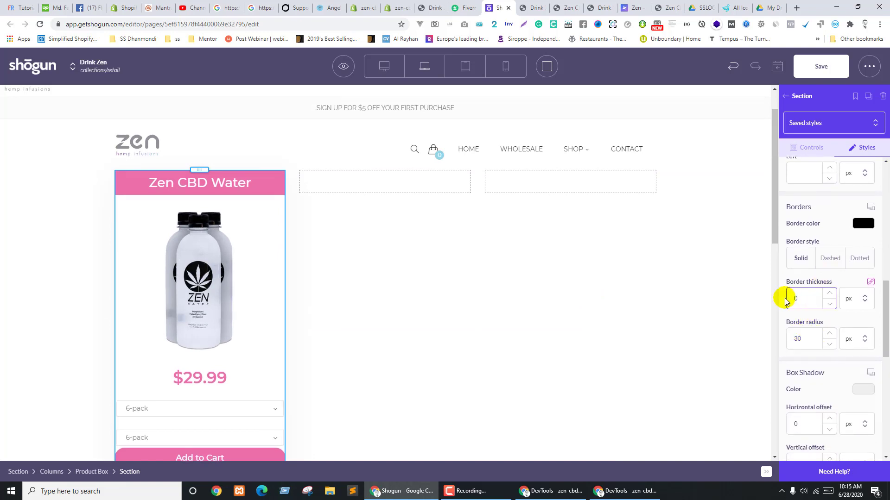
pyautogui.click(849, 313)
pyautogui.click(347, 263)
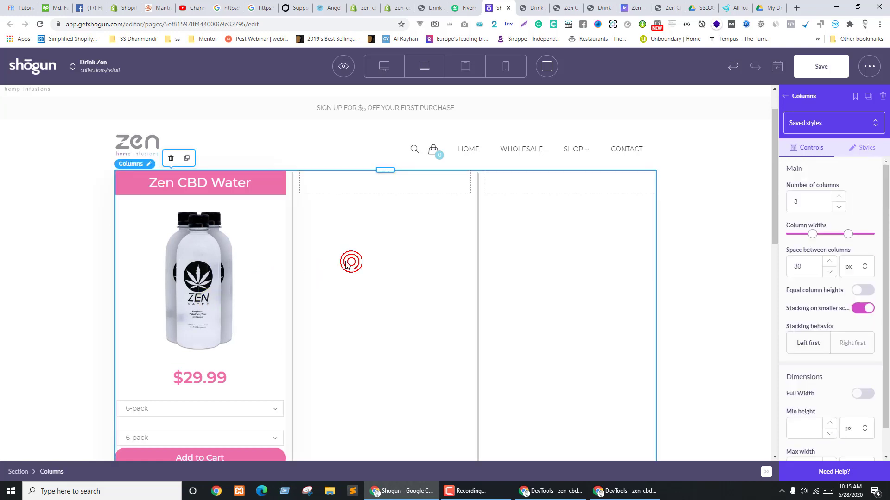
# Set the right and left padding to 20 px on the inner section holding the price, variant selectors and Add to Cart button
pyautogui.scroll(-6, 222, 280)
pyautogui.scroll(1, 260, 257)
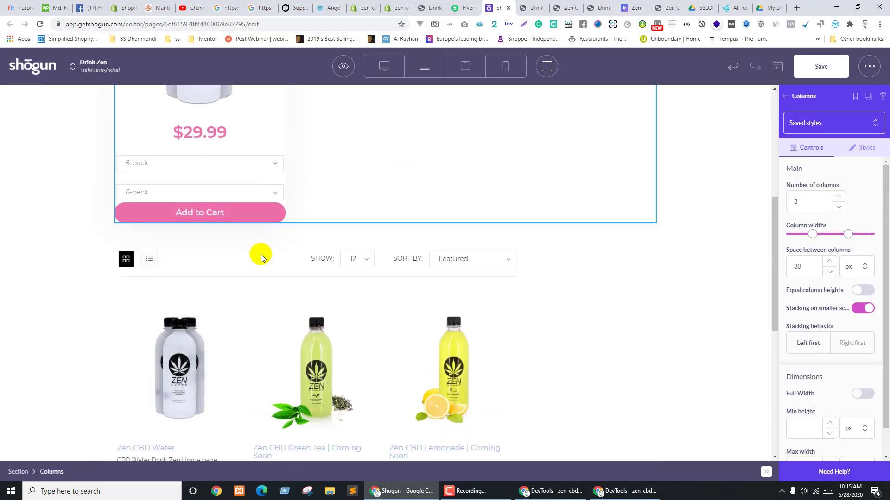
pyautogui.scroll(4, 261, 257)
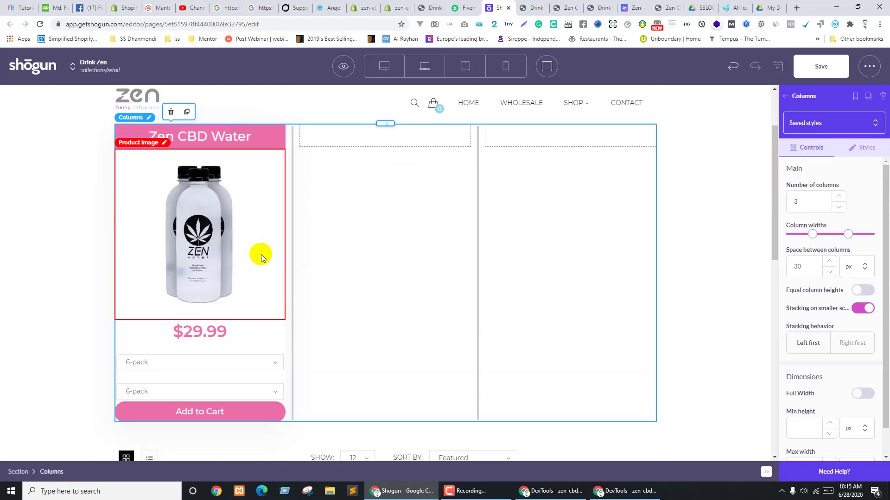
pyautogui.click(252, 138)
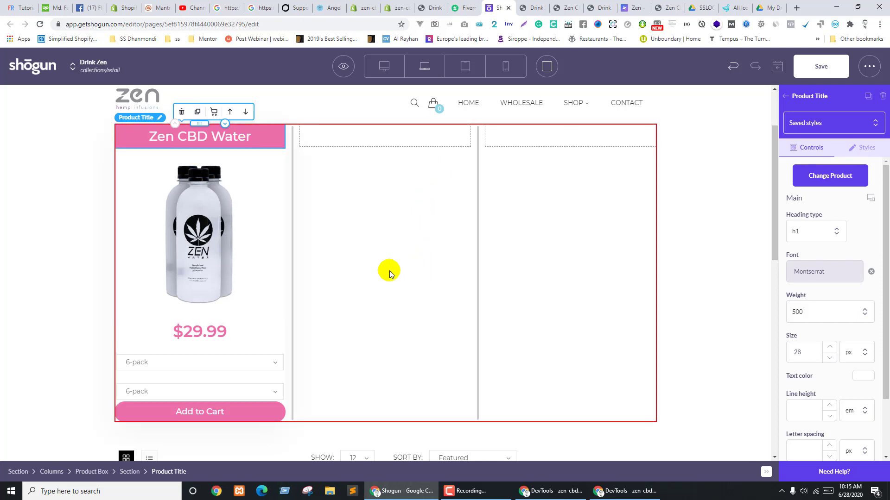
pyautogui.scroll(-3, 188, 377)
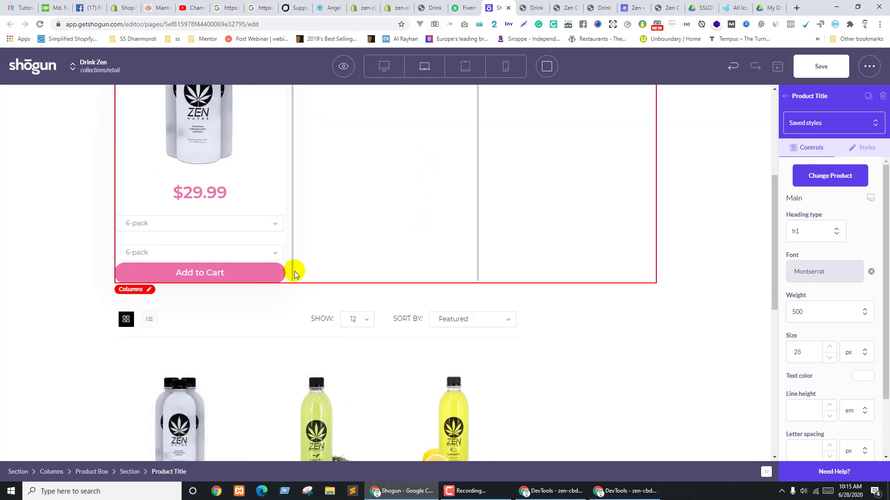
pyautogui.click(284, 279)
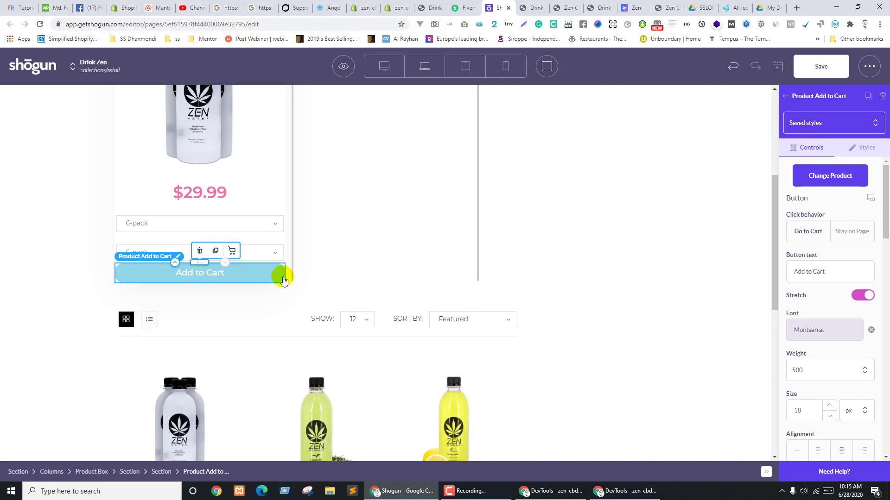
pyautogui.click(161, 472)
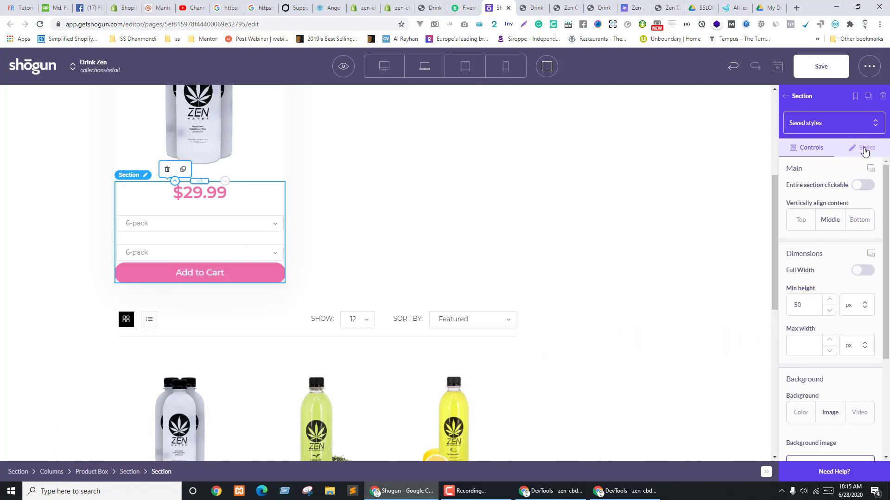
pyautogui.click(861, 148)
pyautogui.scroll(-7, 834, 285)
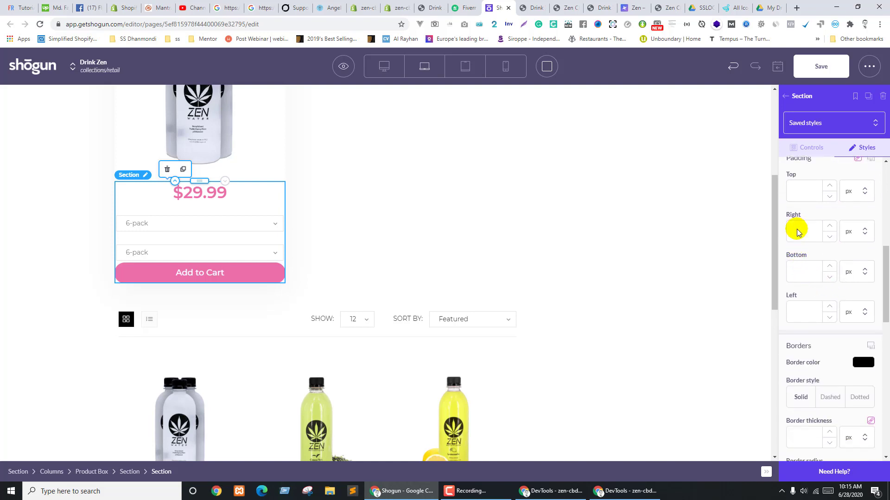
pyautogui.write('20')
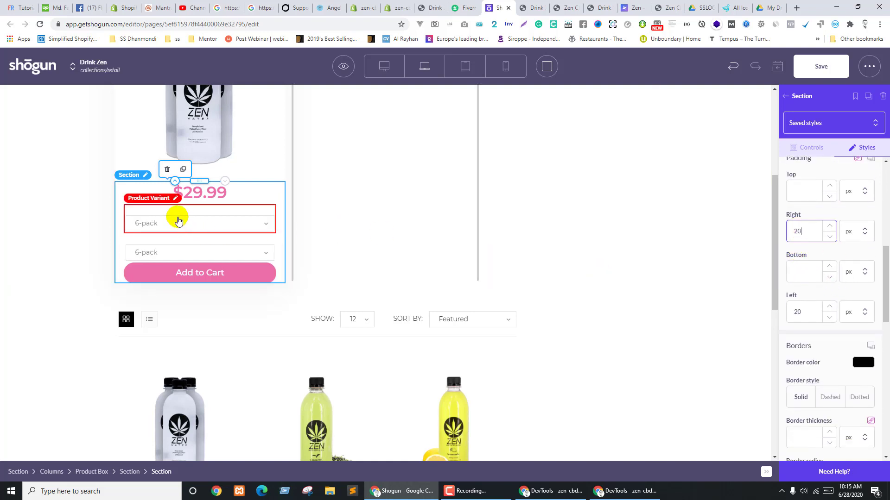
# Set the upper variant selector's label text colour to black (000000) and centre its alignment
pyautogui.click(178, 221)
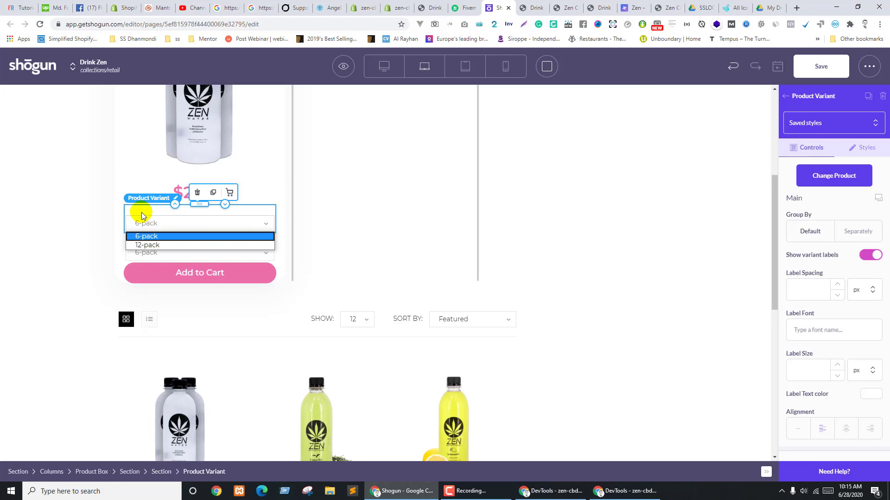
pyautogui.click(867, 290)
pyautogui.click(871, 393)
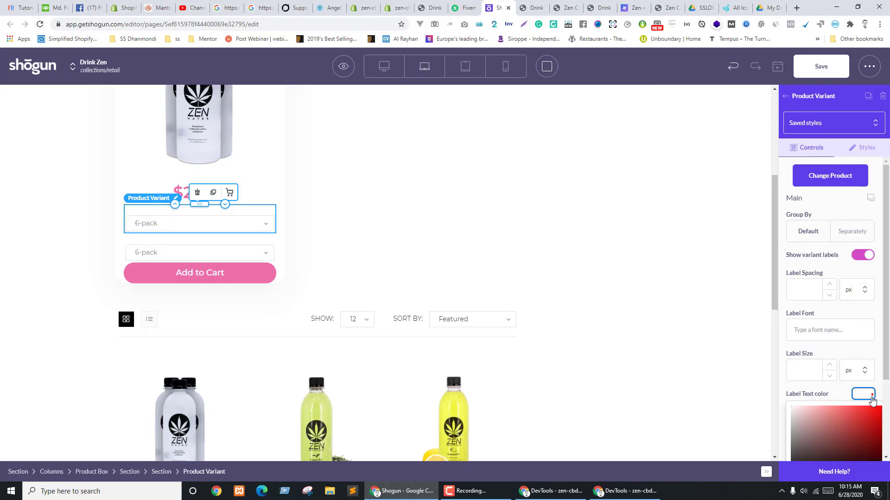
pyautogui.moveTo(803, 430); pyautogui.dragTo(791, 429)
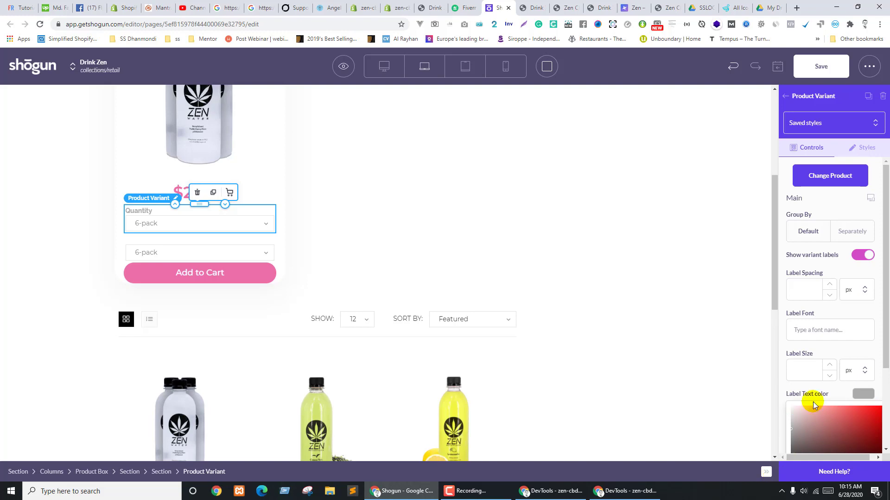
pyautogui.scroll(-2, 814, 406)
pyautogui.moveTo(797, 341)
pyautogui.mouseDown()
pyautogui.moveTo(788, 366)
pyautogui.moveTo(776, 354)
pyautogui.mouseUp()
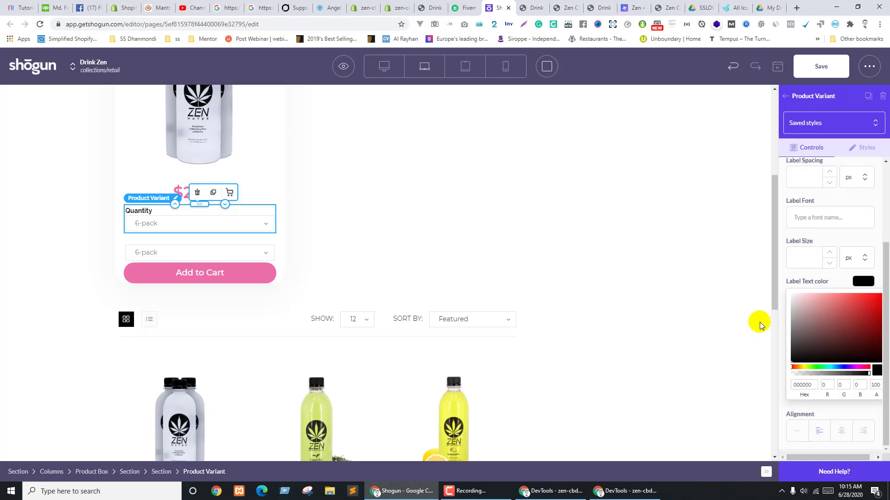
pyautogui.click(839, 431)
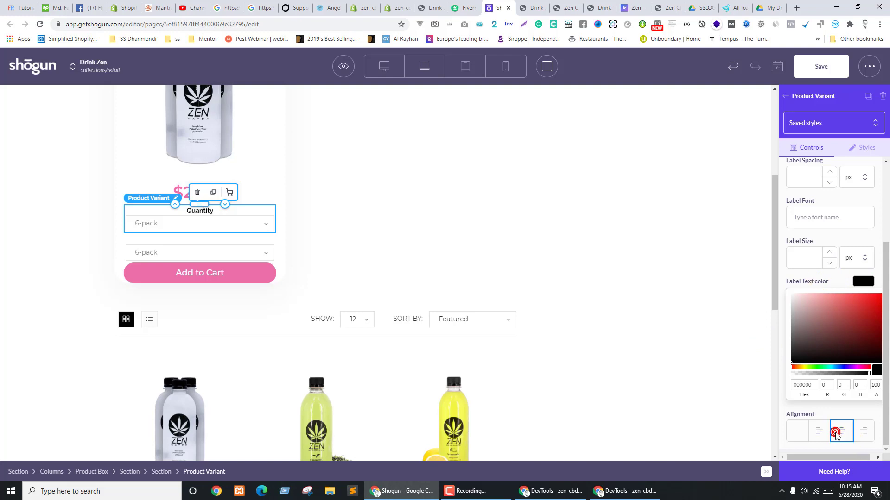
# Set the lower variant selector's label text colour to near-black (0F0F0F) with centred alignment
pyautogui.click(213, 244)
pyautogui.scroll(-3, 825, 373)
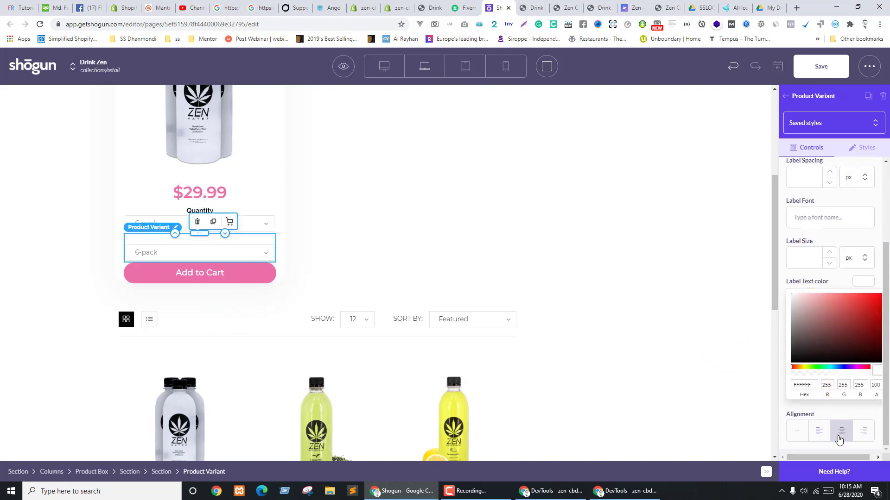
pyautogui.moveTo(819, 331); pyautogui.dragTo(790, 359)
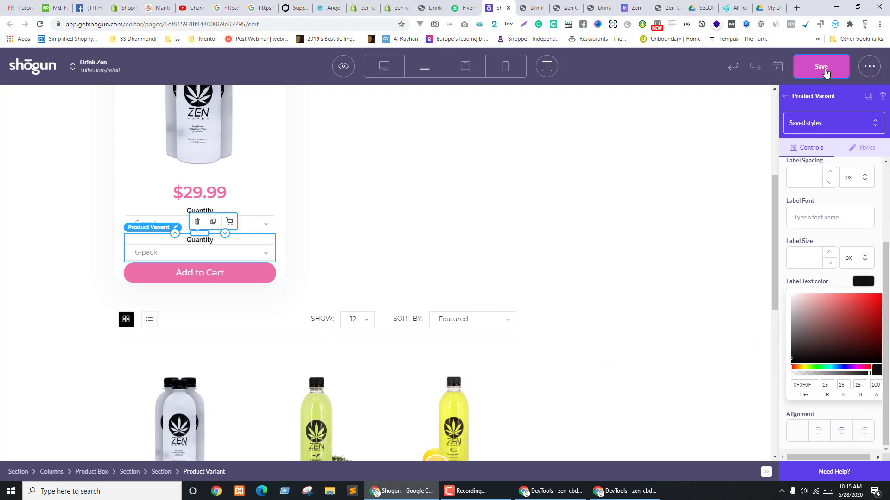
# Save the page and open its preview
pyautogui.click(821, 66)
pyautogui.scroll(4, 487, 301)
pyautogui.click(486, 302)
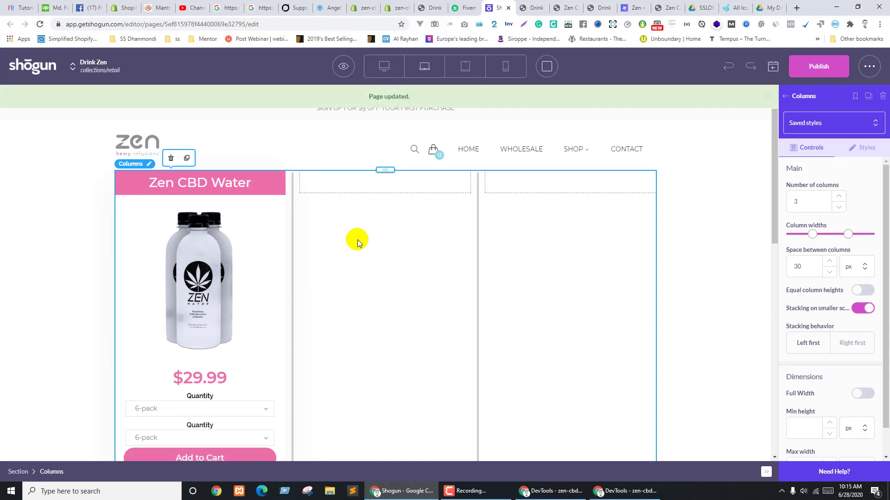
pyautogui.click(342, 67)
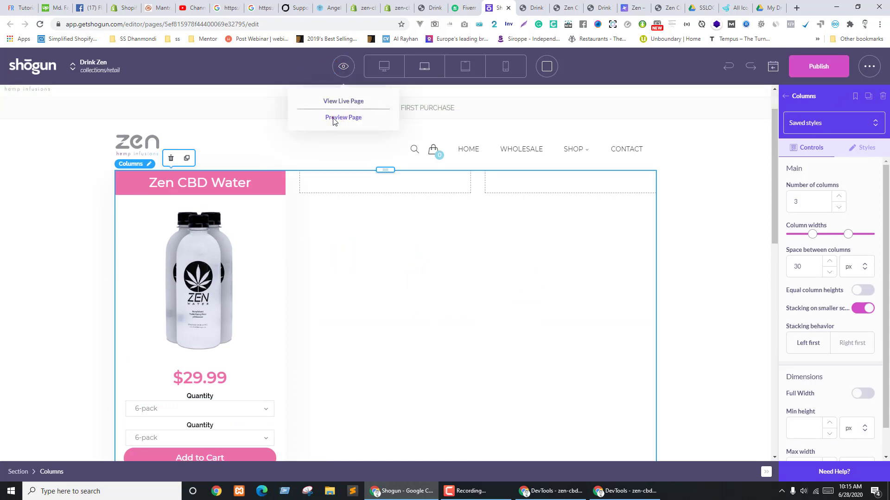
pyautogui.click(333, 119)
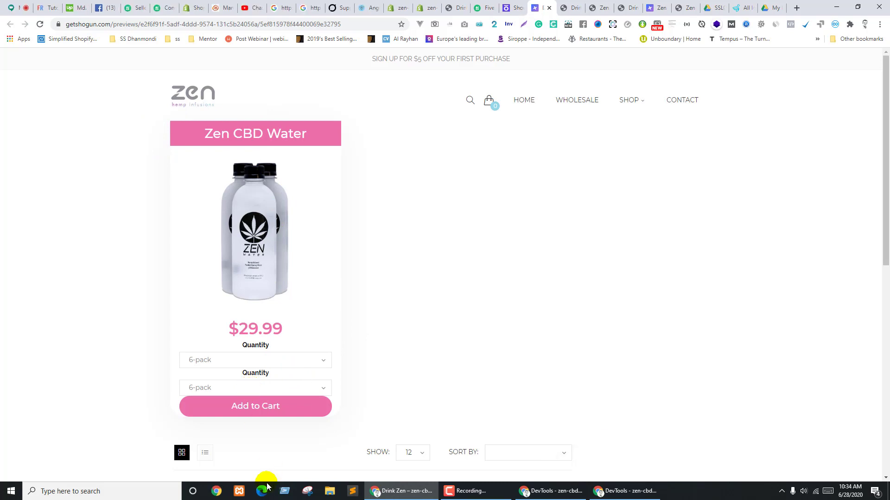
# Inspect the preview's product title in DevTools, check the shop_page.png reference in the Fiverr order, and return to the preview
pyautogui.rightClick(190, 128)
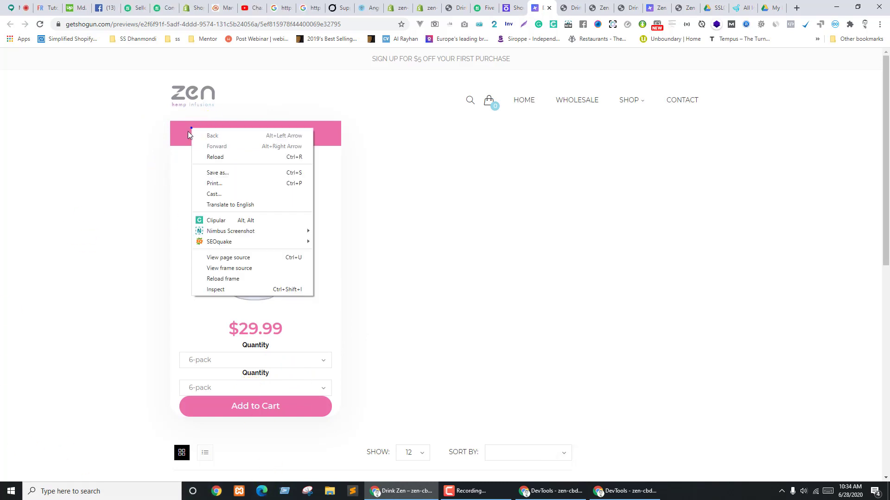
pyautogui.click(215, 289)
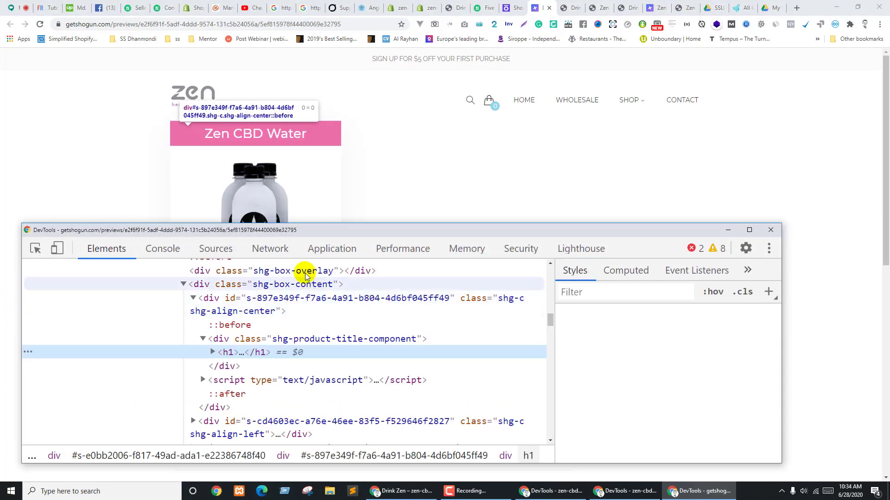
pyautogui.moveTo(302, 231); pyautogui.dragTo(575, 180)
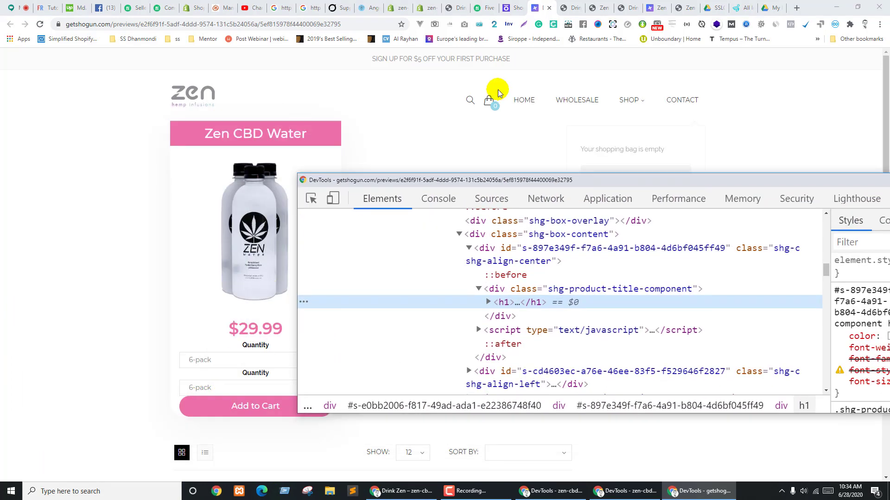
pyautogui.click(482, 8)
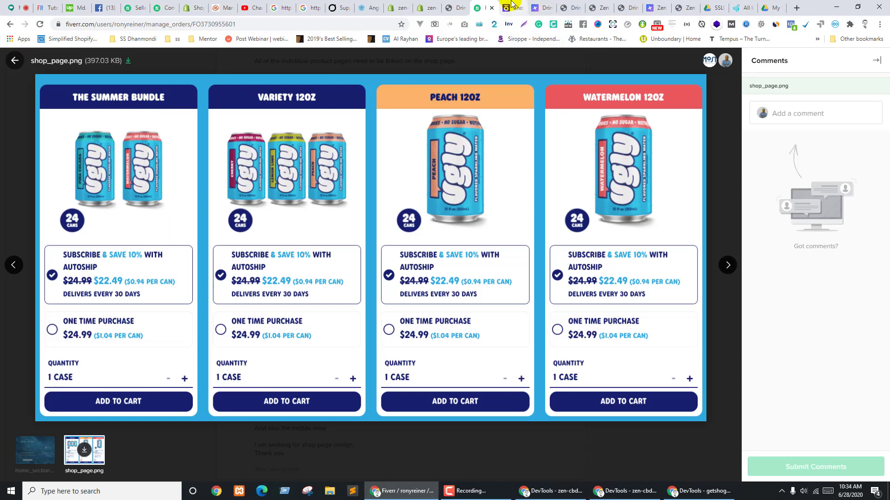
pyautogui.click(539, 7)
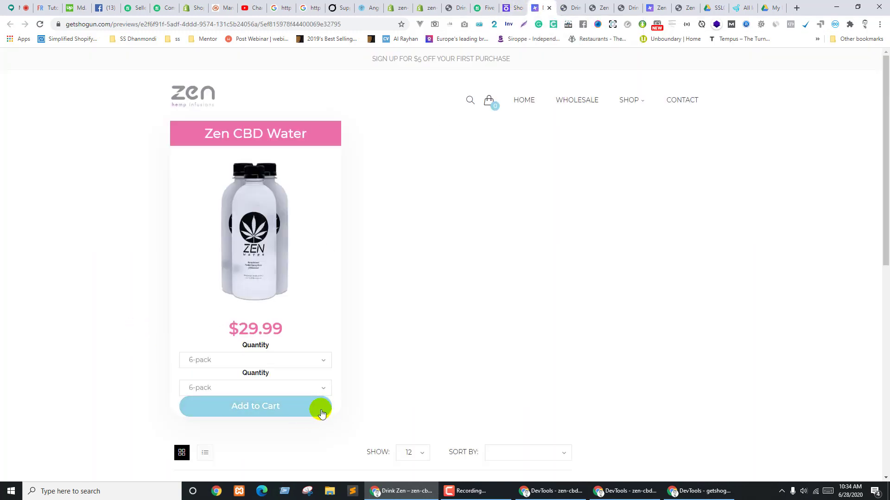
# Inspect the title bar's markup in DevTools and select the shg-box div that wraps the whole product box
pyautogui.rightClick(198, 141)
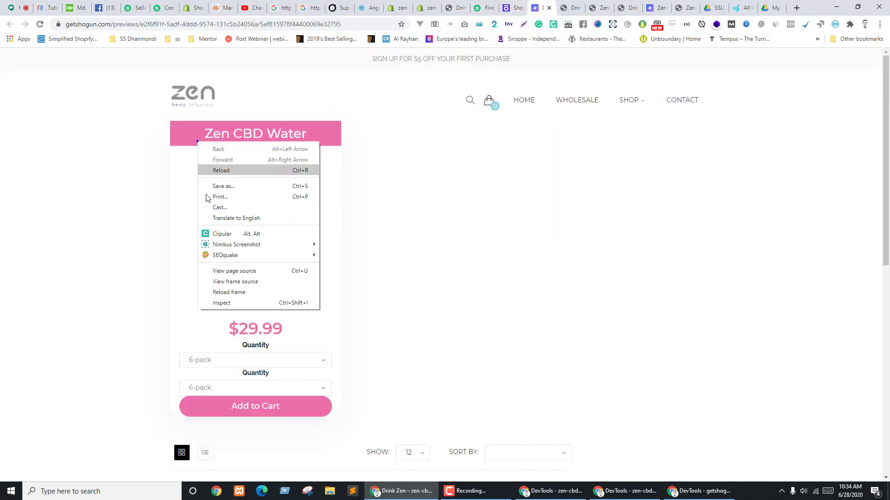
pyautogui.click(231, 303)
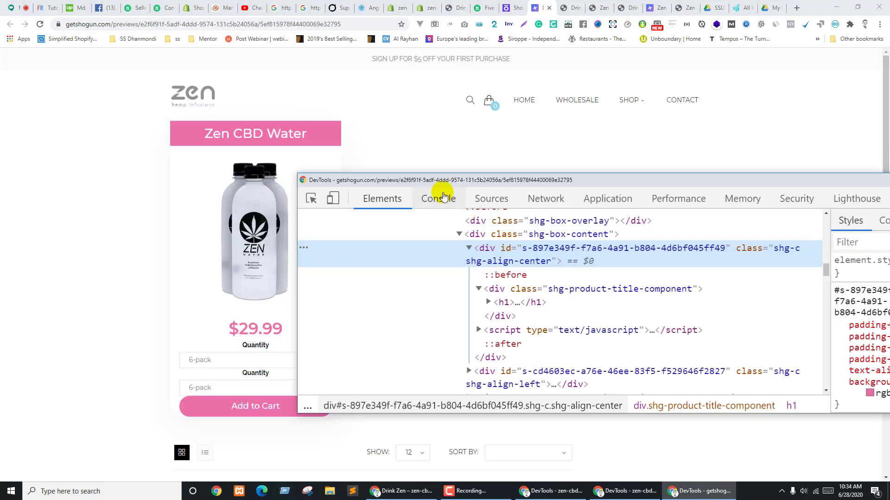
pyautogui.moveTo(447, 180); pyautogui.dragTo(274, 192)
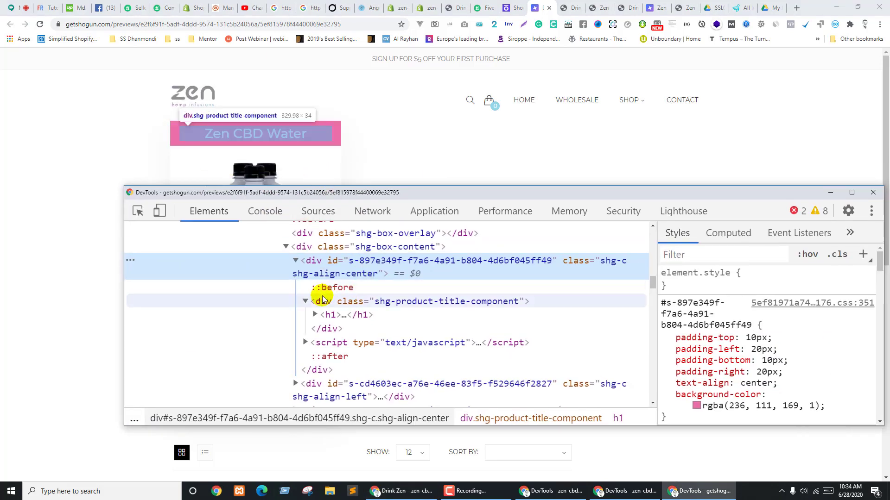
pyautogui.click(337, 304)
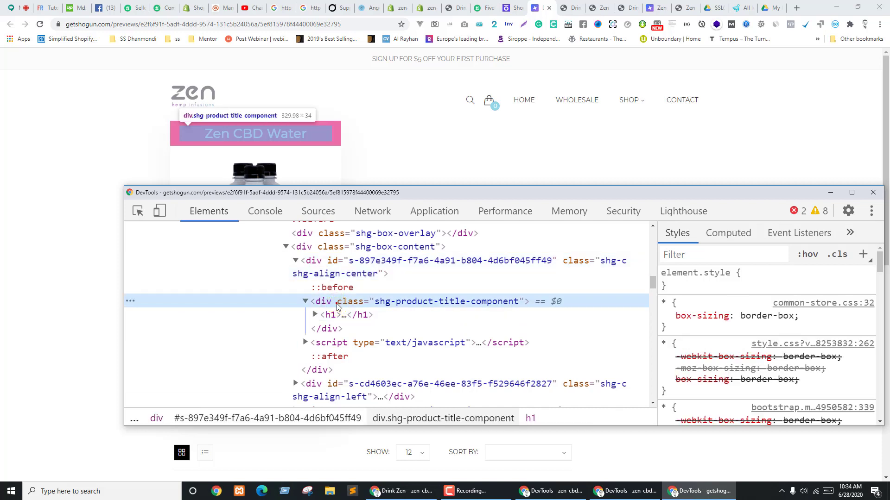
pyautogui.click(337, 242)
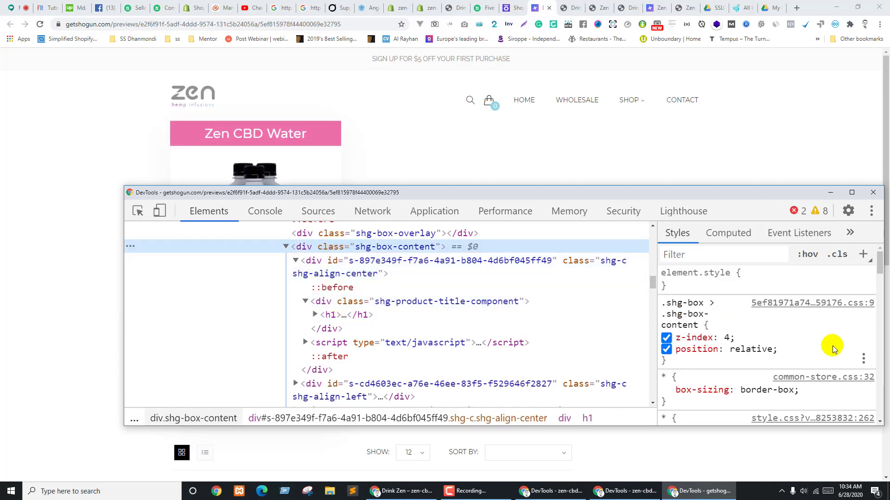
pyautogui.scroll(2, 337, 299)
pyautogui.click(337, 299)
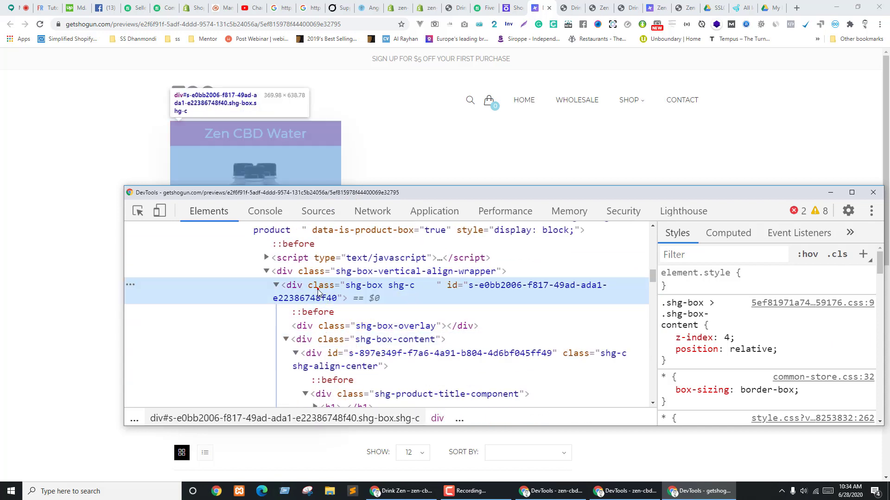
# Add overflow: hidden to the shg-box element's ID style rule, which holds its border radius
pyautogui.scroll(-2, 798, 346)
pyautogui.scroll(-3, 798, 346)
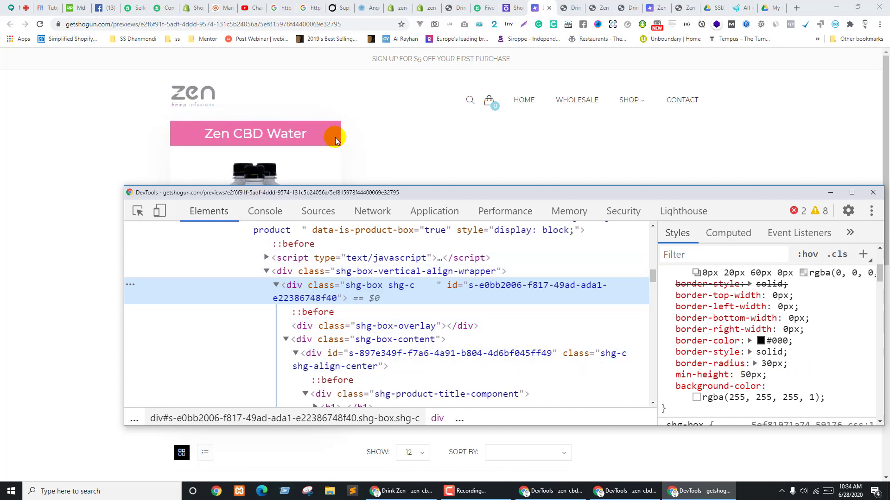
pyautogui.scroll(-2, 797, 385)
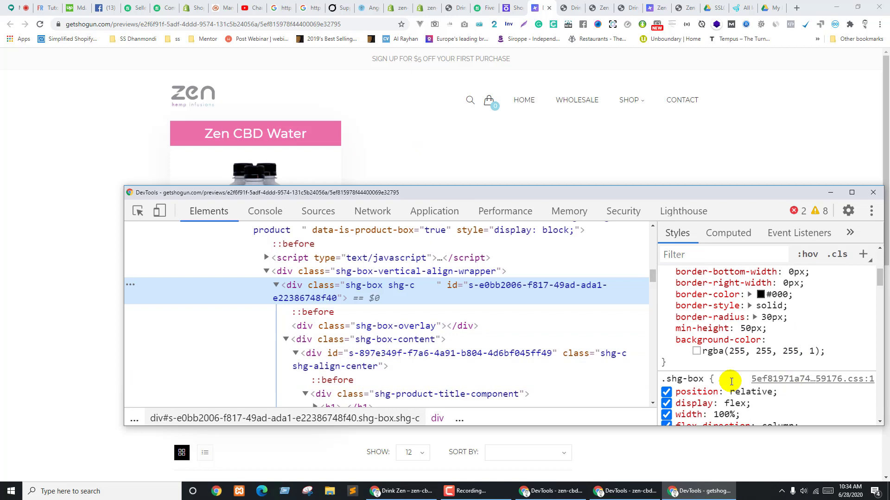
pyautogui.click(706, 365)
pyautogui.write('overflow:vh')
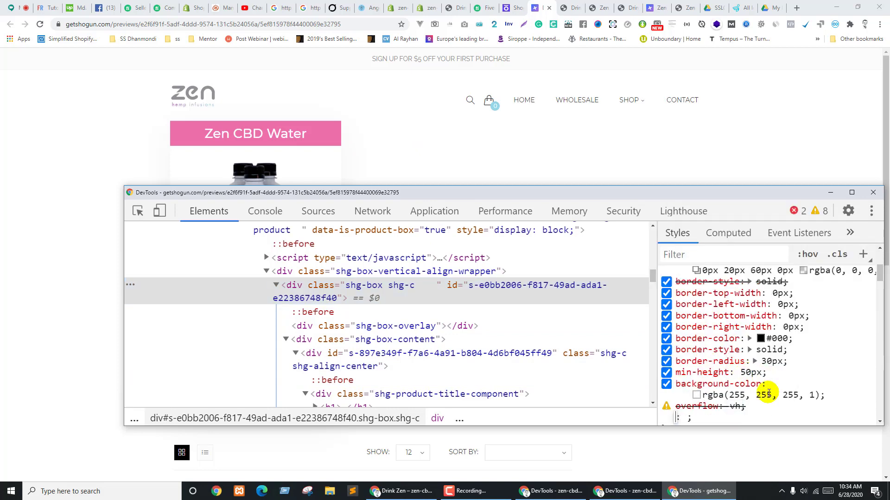
pyautogui.write('h')
pyautogui.press('Return')
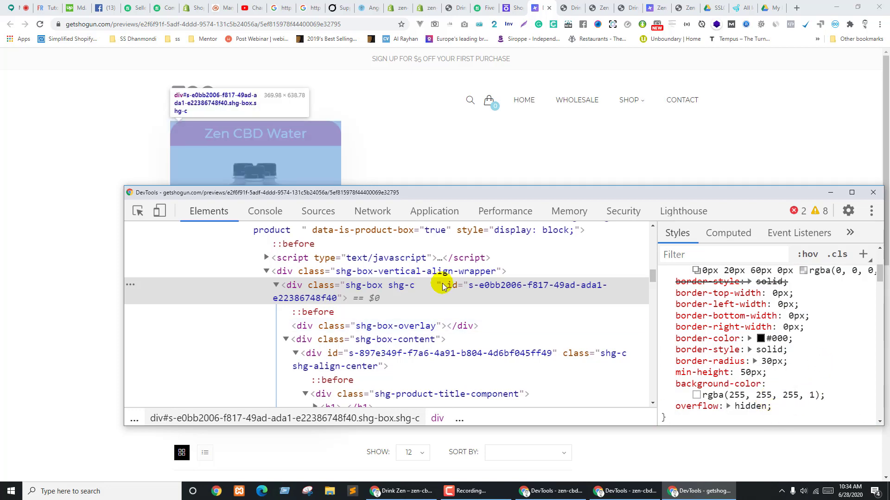
# Check the product box's corners in the preview and the reference design, then return to the Shogun editor
pyautogui.scroll(2, 778, 356)
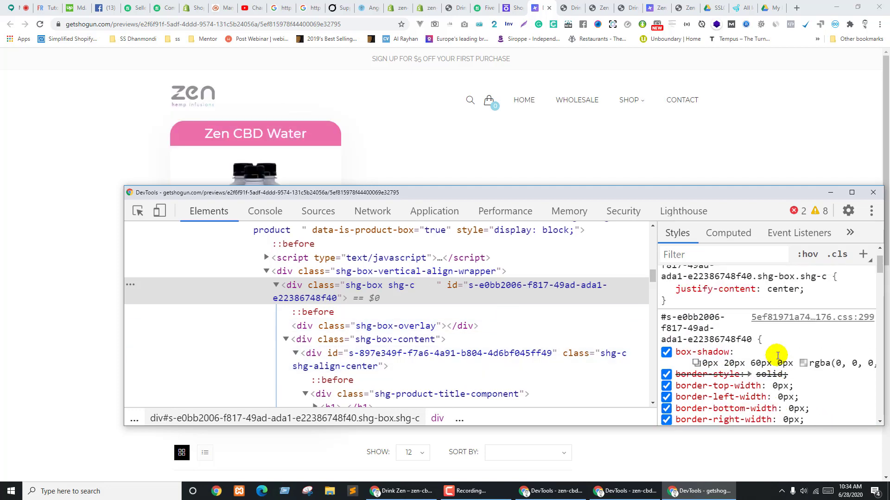
pyautogui.click(2, 324)
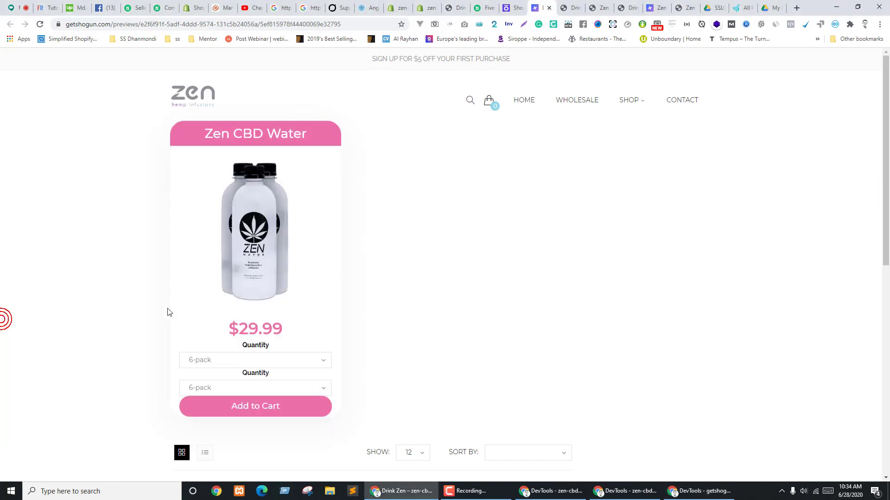
pyautogui.click(182, 136)
pyautogui.click(485, 8)
pyautogui.click(512, 8)
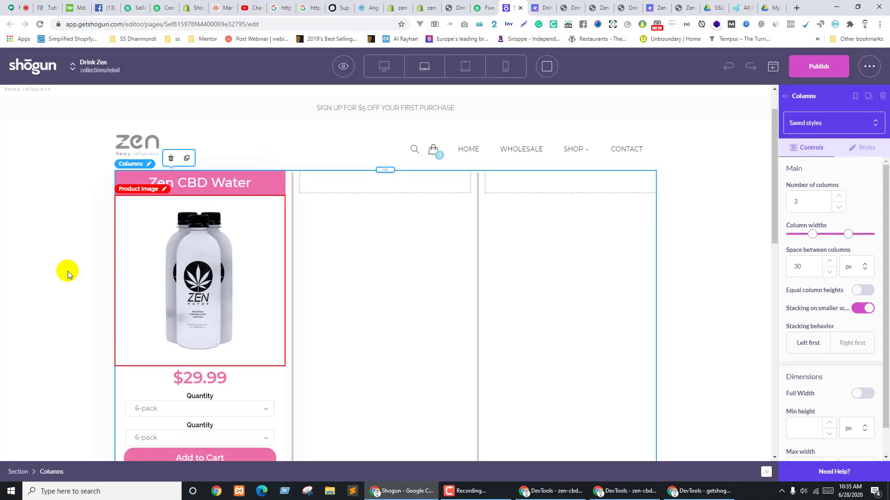
# Examine the control and style settings of the section wrapping the product box for an overflow or custom CSS option
pyautogui.click(125, 182)
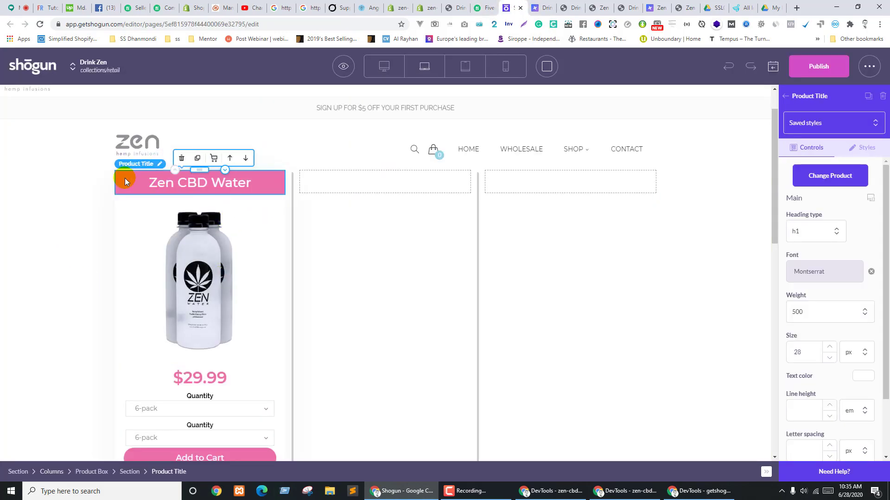
pyautogui.click(129, 472)
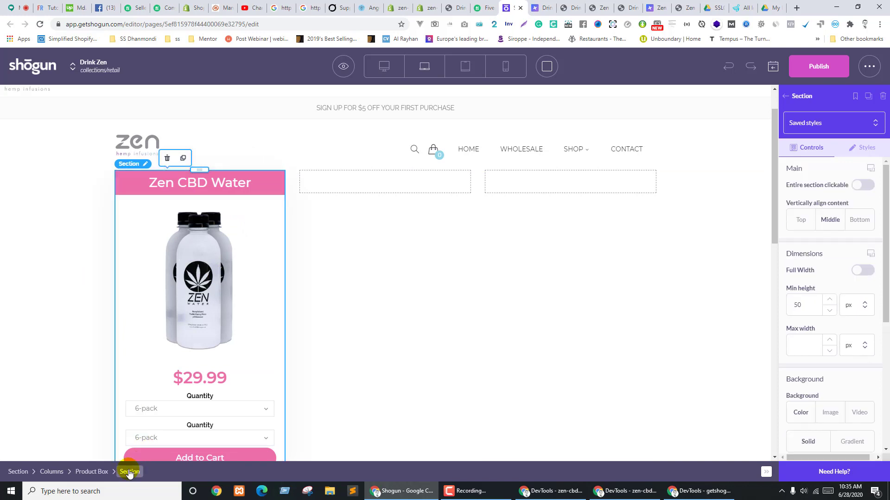
pyautogui.scroll(-5, 840, 343)
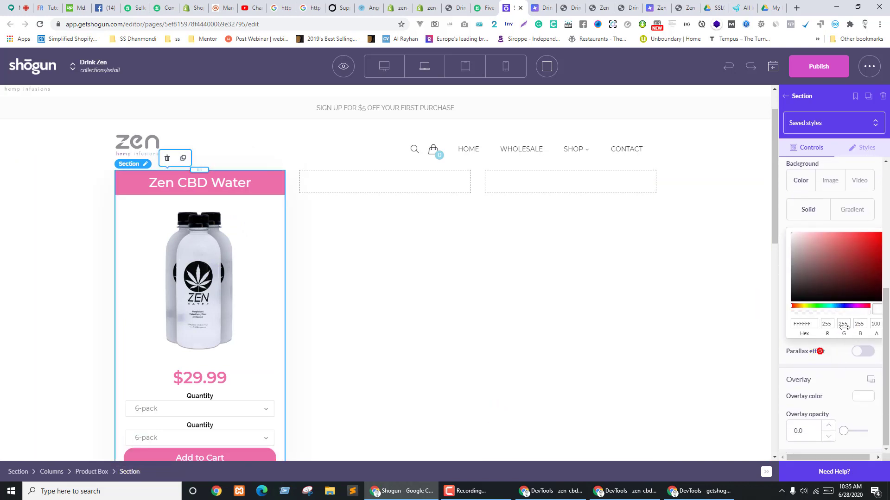
pyautogui.click(806, 210)
pyautogui.click(823, 357)
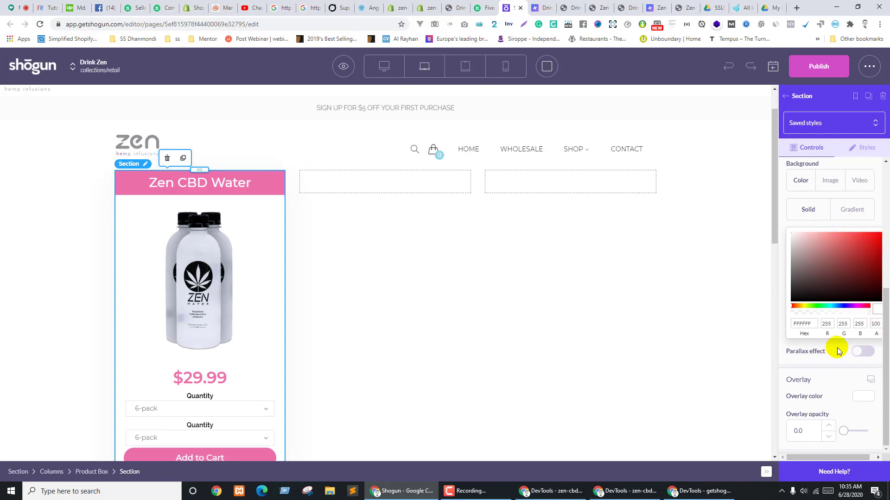
pyautogui.scroll(5, 838, 351)
pyautogui.click(863, 148)
pyautogui.scroll(-2, 838, 315)
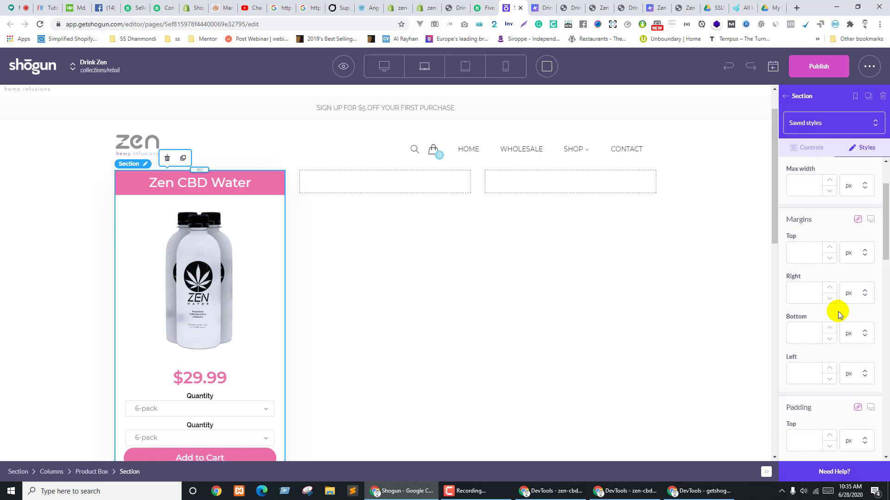
pyautogui.scroll(-8, 838, 315)
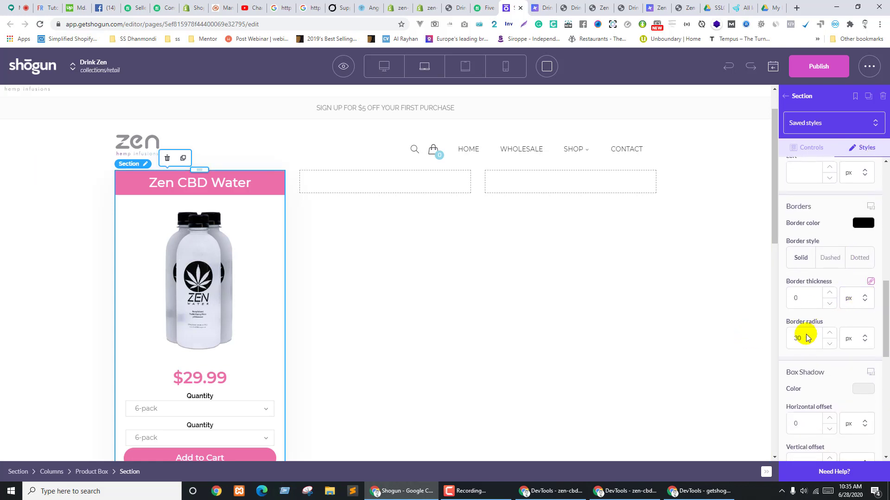
pyautogui.scroll(-5, 834, 343)
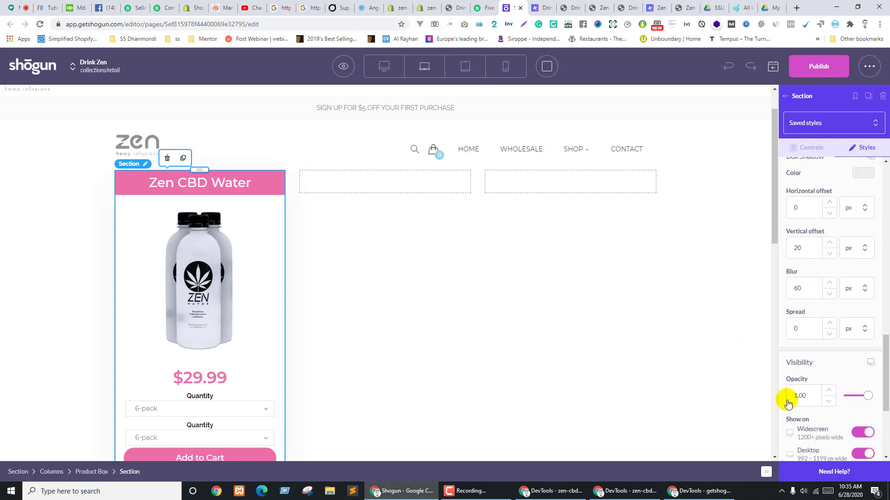
pyautogui.scroll(-3, 788, 403)
pyautogui.scroll(-1, 849, 368)
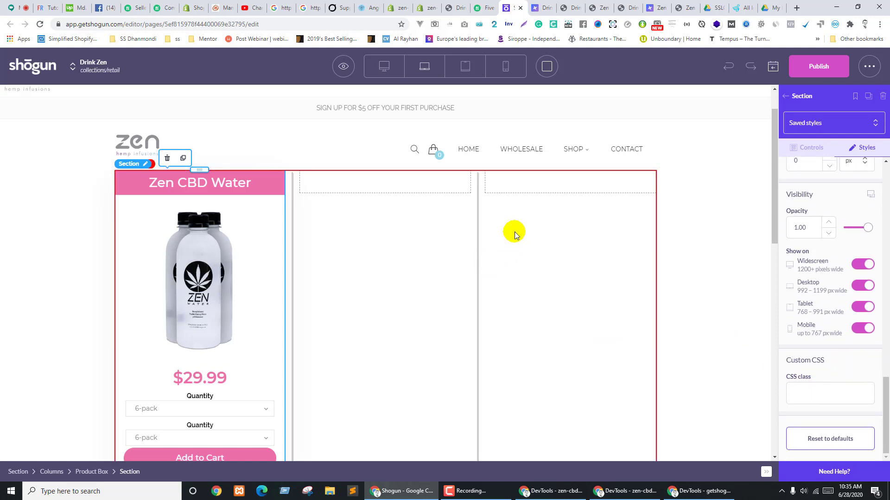
# Review the product title's style settings for its padding, background and border radius
pyautogui.click(132, 175)
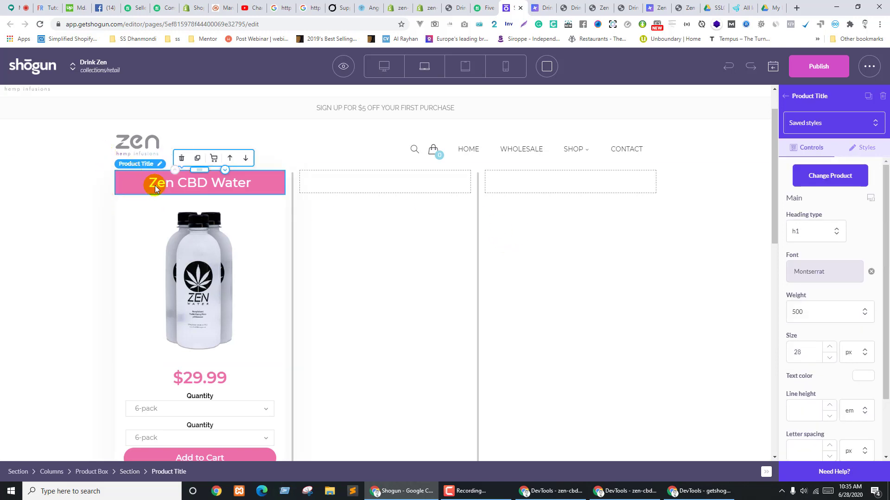
pyautogui.click(860, 148)
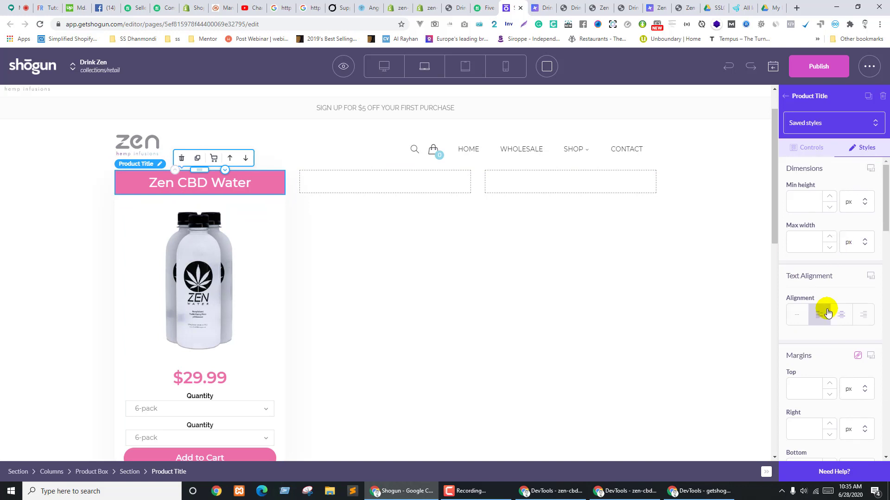
pyautogui.scroll(-3, 825, 306)
pyautogui.scroll(-8, 830, 301)
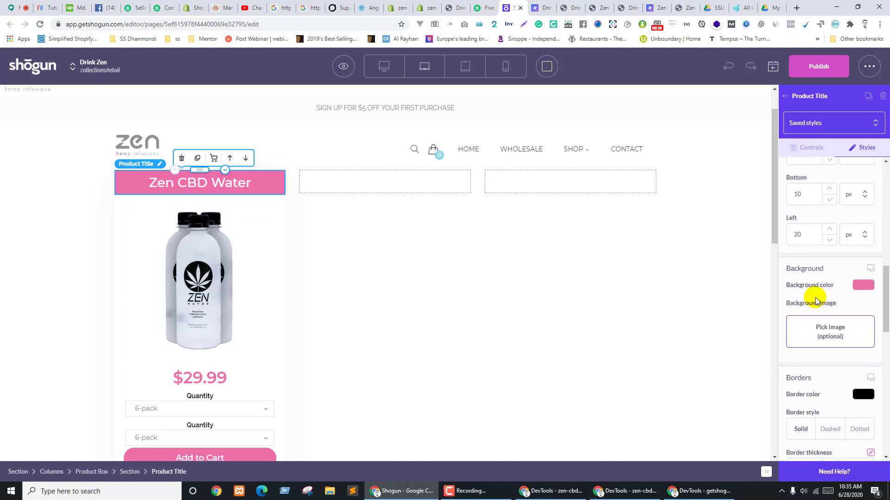
pyautogui.scroll(-3, 814, 301)
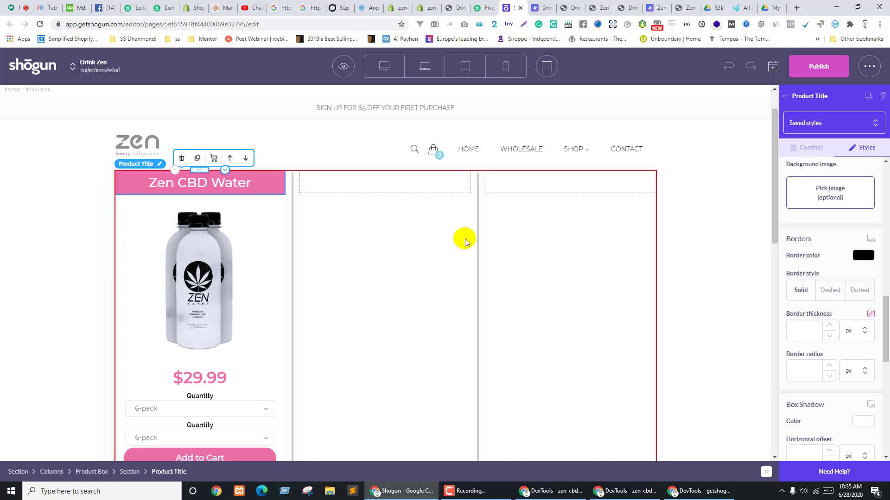
# Check the reference design and give the section holding the product's title, image and price the custom CSS class borderradius
pyautogui.hotkey('ctrl', 'shift', 'Tab')
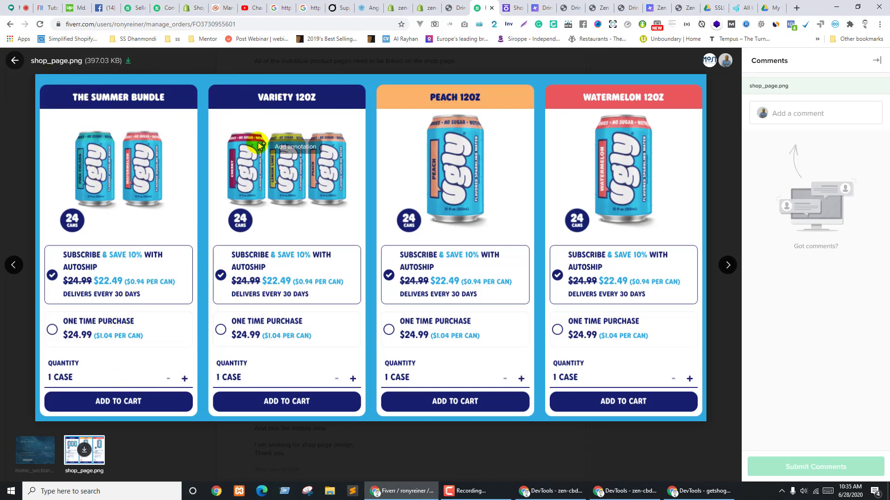
pyautogui.hotkey('ctrl', 'Tab')
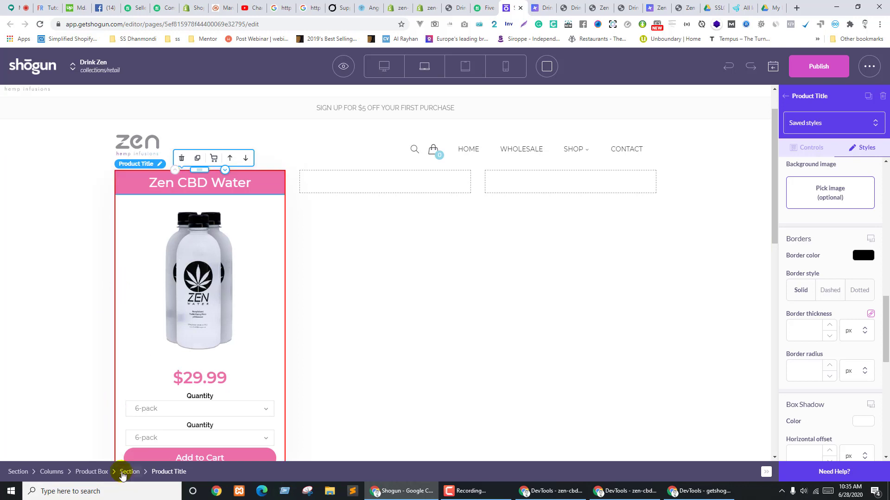
pyautogui.click(129, 472)
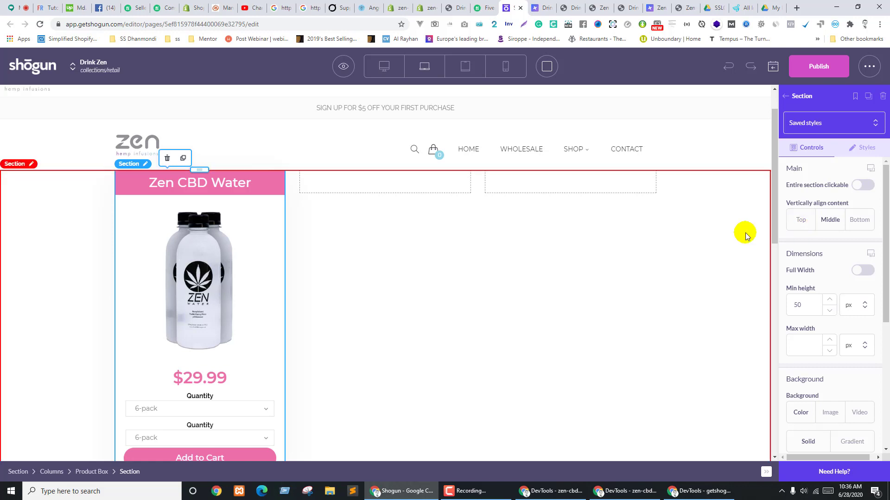
pyautogui.click(864, 147)
pyautogui.scroll(-10, 847, 308)
pyautogui.scroll(-3, 846, 311)
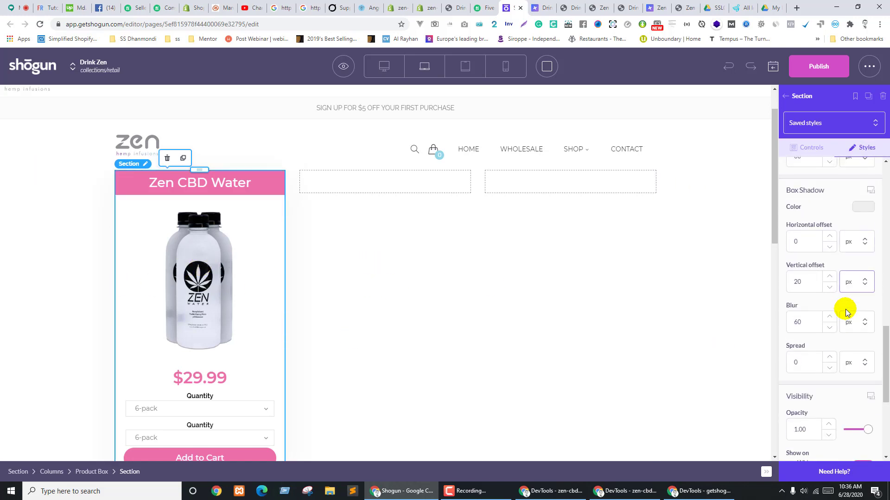
pyautogui.scroll(2, 830, 312)
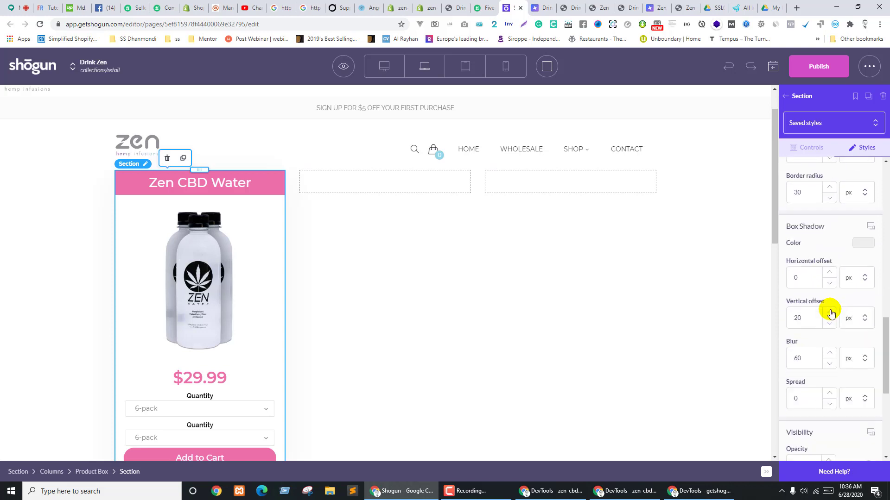
pyautogui.scroll(-4, 825, 302)
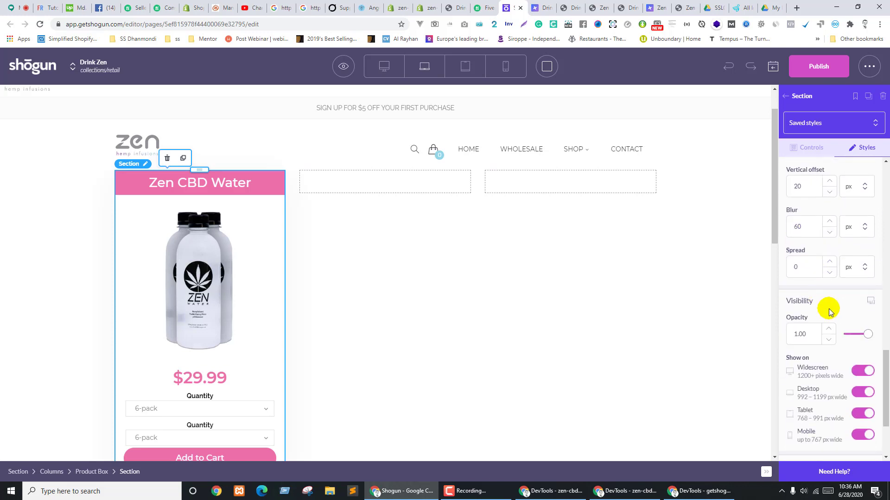
pyautogui.scroll(-2, 829, 310)
pyautogui.click(805, 401)
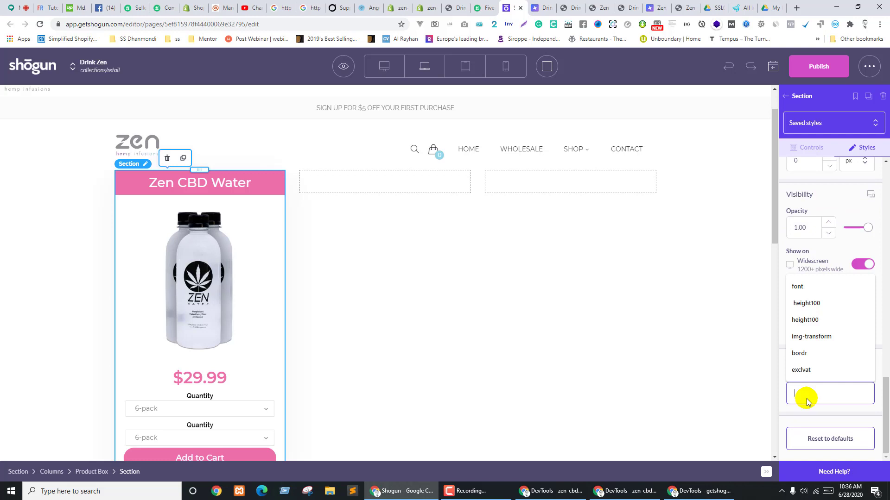
pyautogui.write('bord')
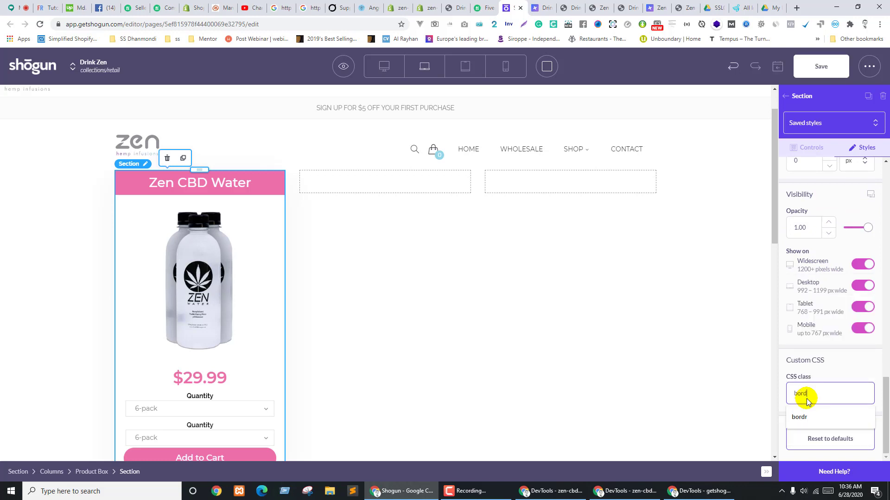
pyautogui.write('erradius')
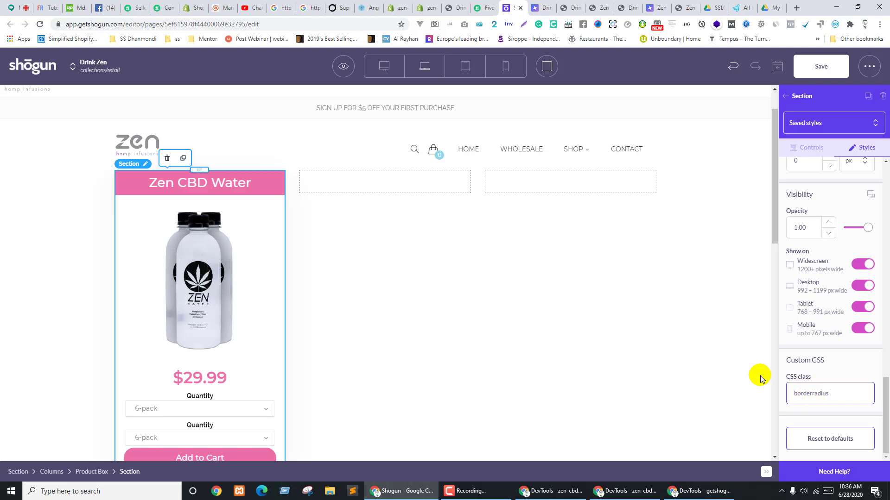
# Review the section's border radius and box shadow settings, and copy its CSS class name borderradius
pyautogui.scroll(4, 805, 348)
pyautogui.scroll(3, 803, 329)
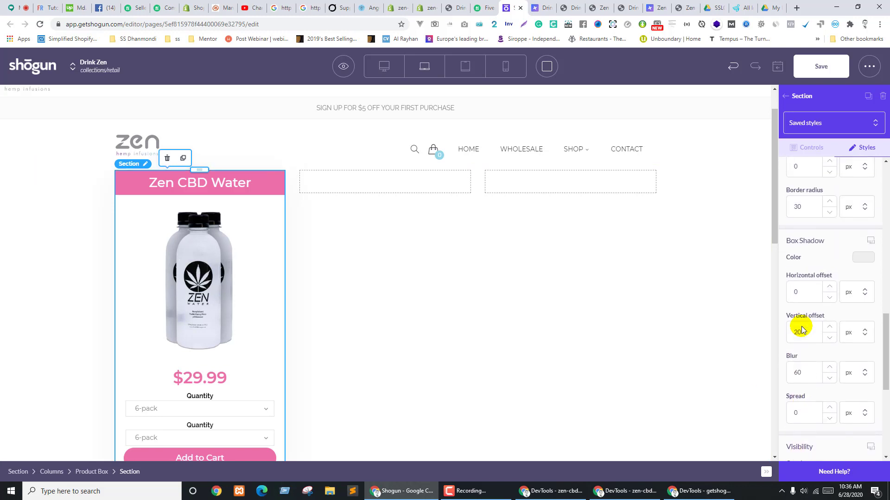
pyautogui.scroll(-6, 807, 278)
pyautogui.scroll(-1, 797, 324)
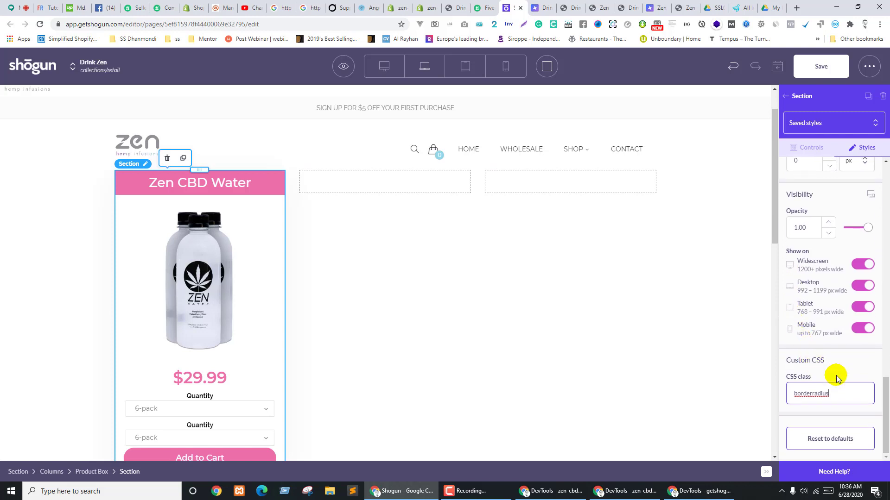
pyautogui.doubleClick(848, 395)
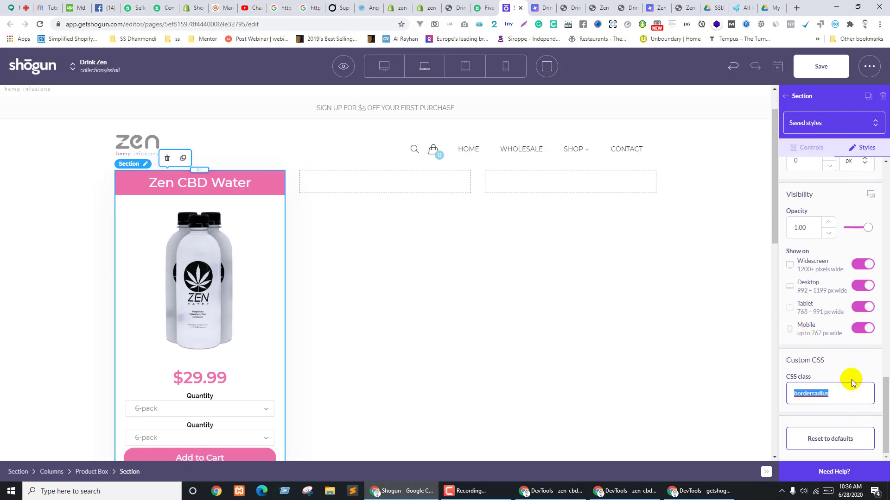
# Add an HTML element to the page directly above the section with the product box
pyautogui.scroll(1, 621, 395)
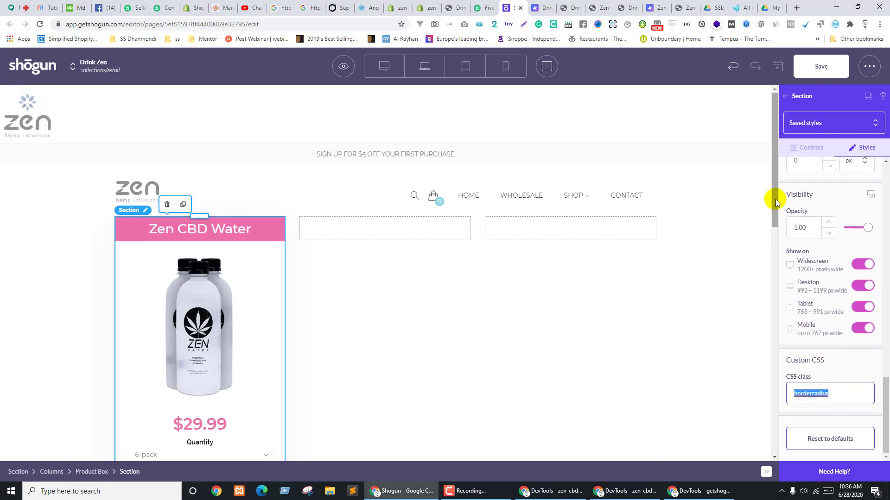
pyautogui.click(798, 98)
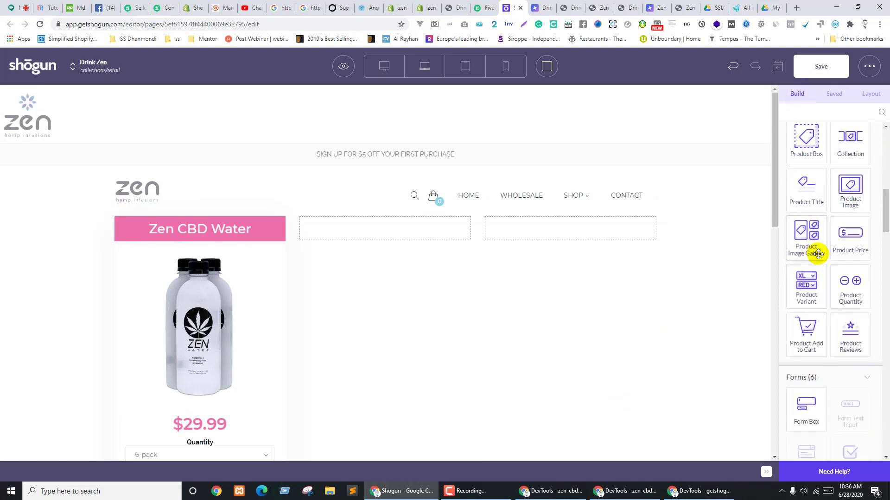
pyautogui.scroll(-5, 815, 246)
pyautogui.moveTo(855, 387); pyautogui.dragTo(326, 213)
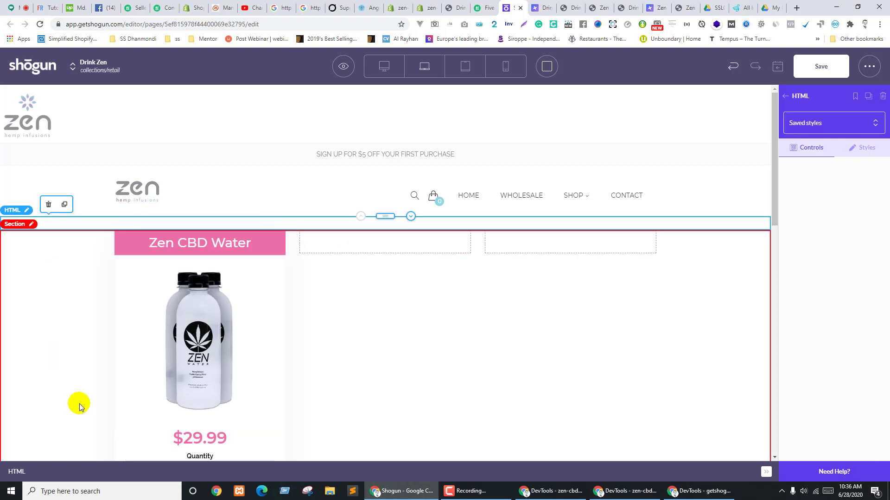
# Write a style block with an empty .borderradius rule in the new HTML element's code
pyautogui.doubleClick(393, 227)
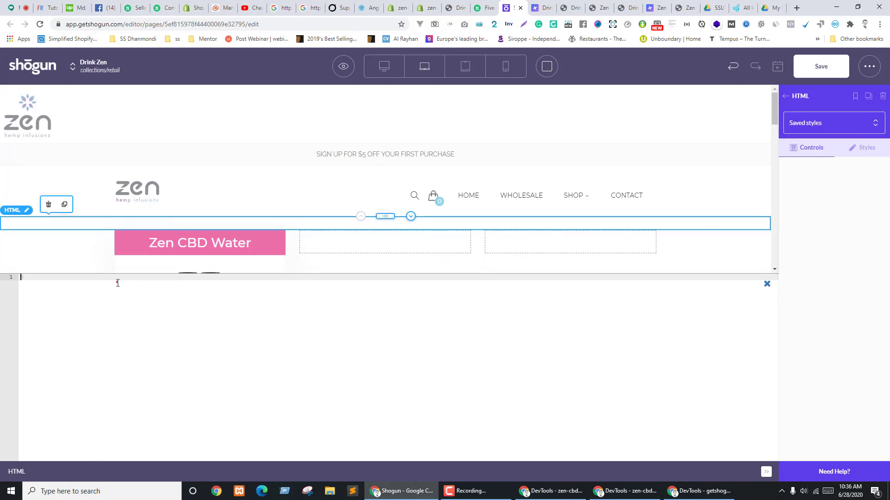
pyautogui.write('<st')
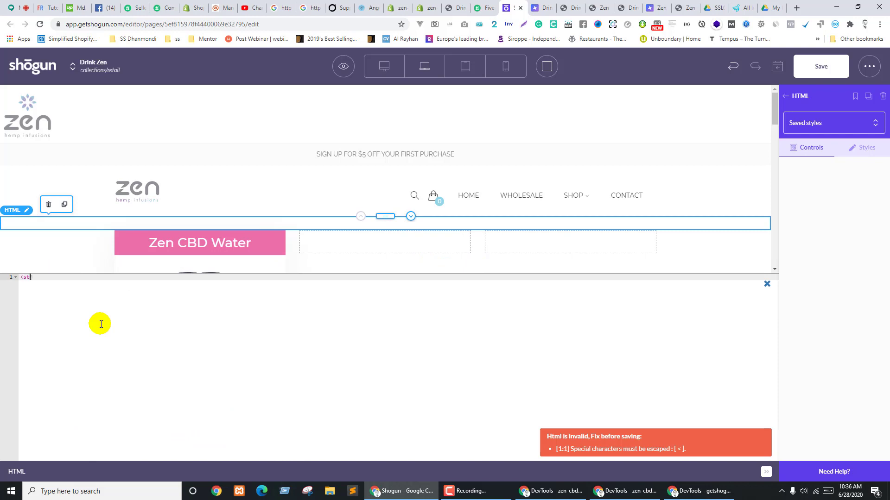
pyautogui.write('yle>')
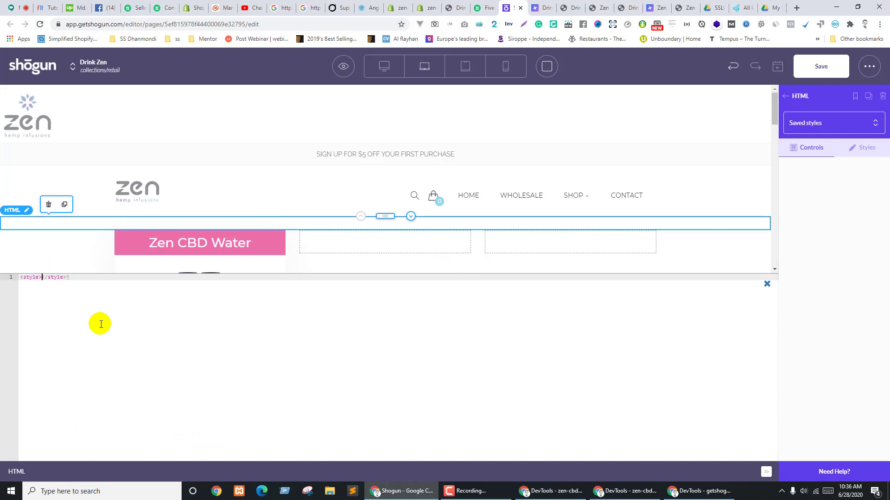
pyautogui.press('Return')
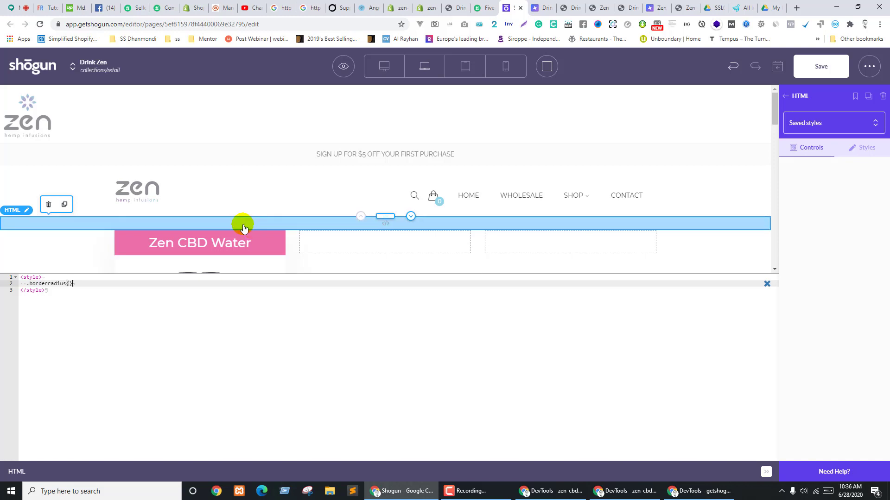
pyautogui.press('Return')
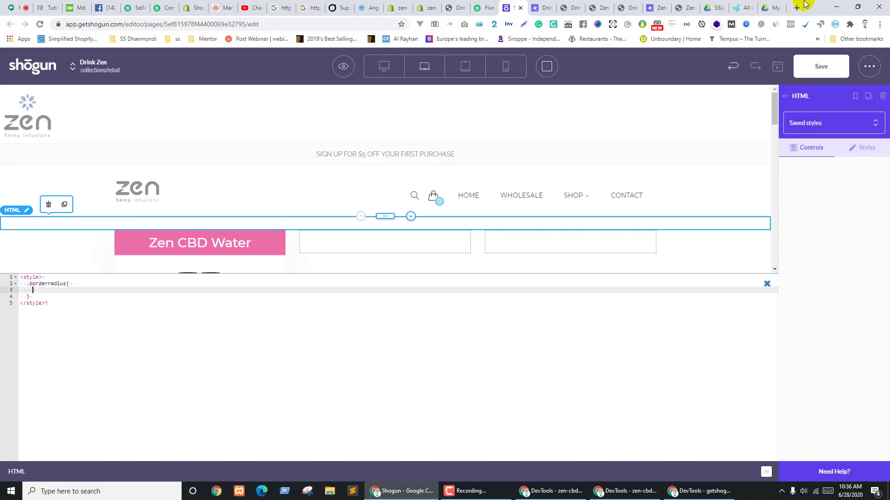
# Save the page, close the code editor and open the page's Shogun preview
pyautogui.click(817, 66)
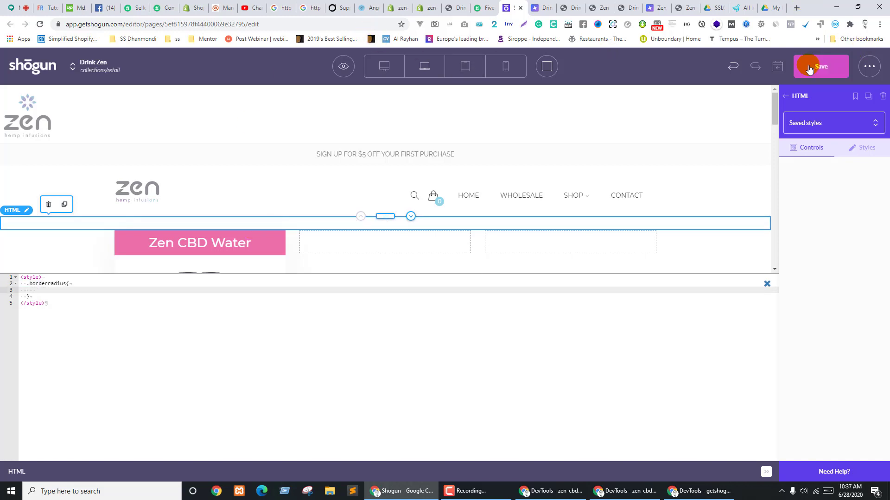
pyautogui.click(767, 284)
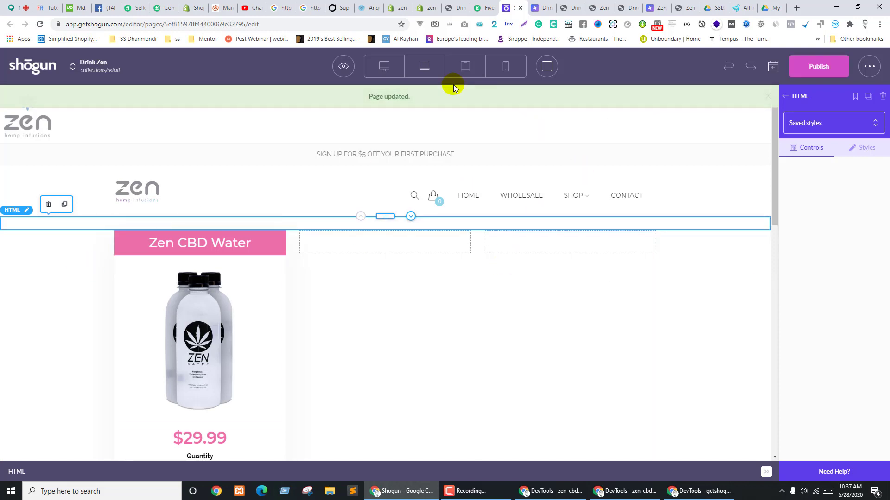
pyautogui.click(344, 68)
pyautogui.click(339, 102)
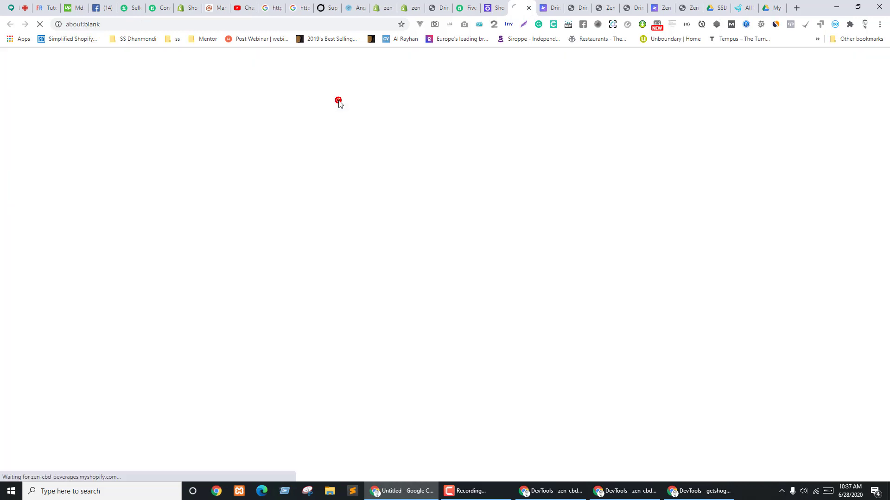
pyautogui.click(528, 8)
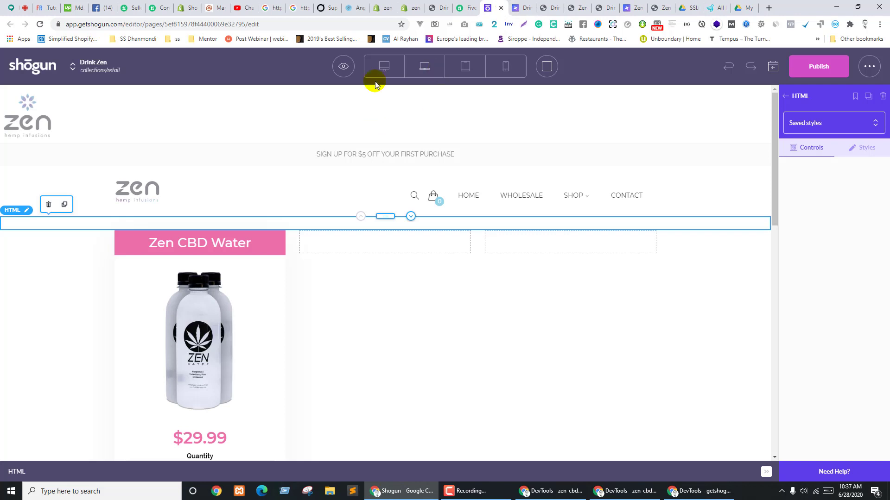
pyautogui.click(344, 67)
pyautogui.click(332, 120)
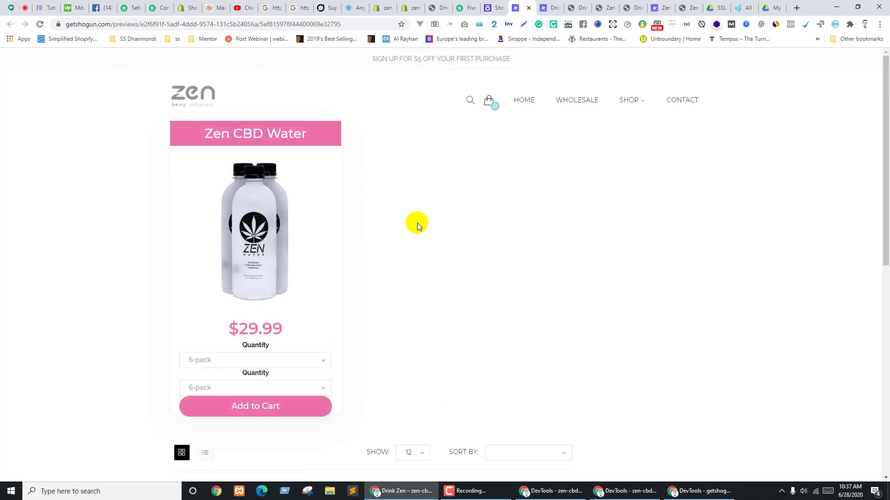
# Inspect the product image in the preview with the developer tools, keeping their window clear of the title bar
pyautogui.rightClick(194, 166)
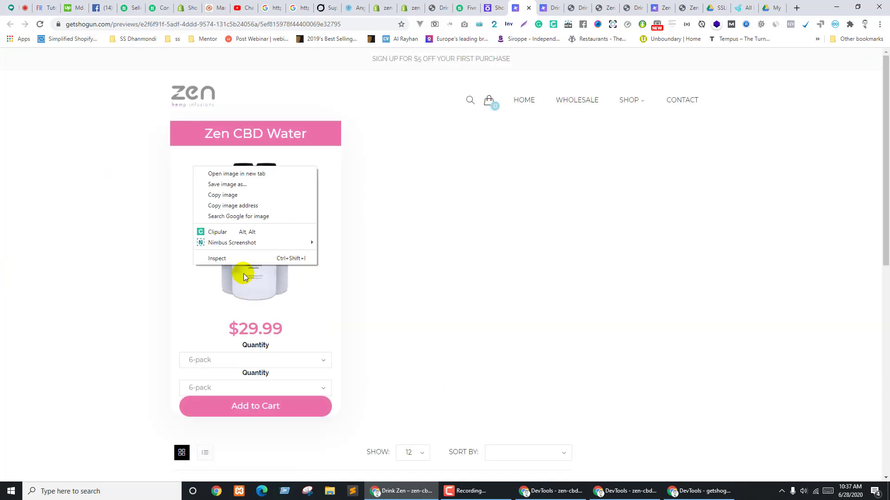
pyautogui.click(233, 258)
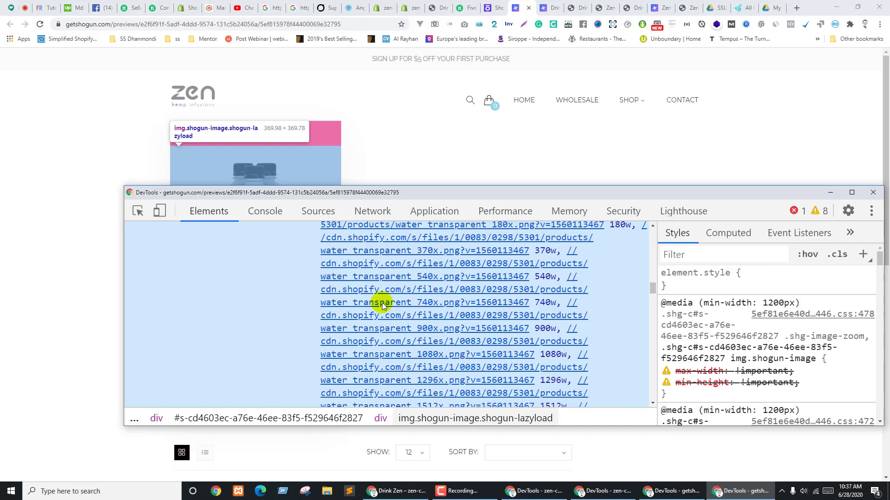
pyautogui.scroll(6, 257, 298)
pyautogui.click(137, 211)
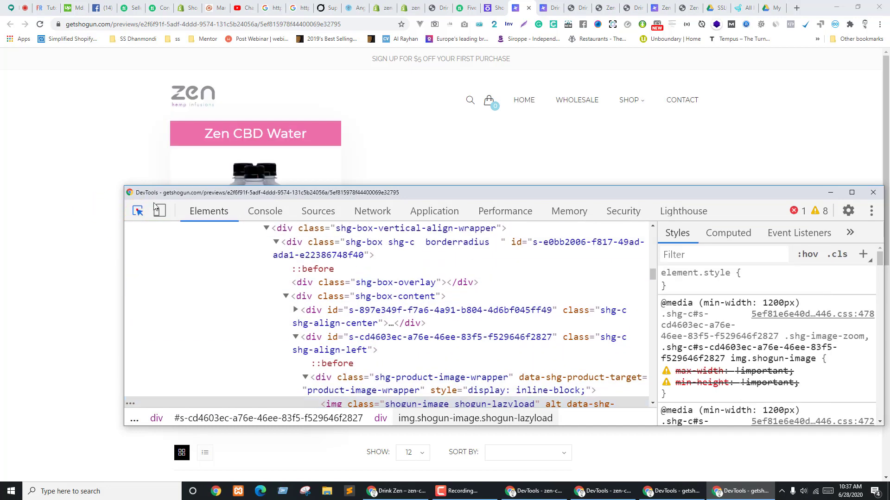
pyautogui.moveTo(183, 192); pyautogui.dragTo(209, 231)
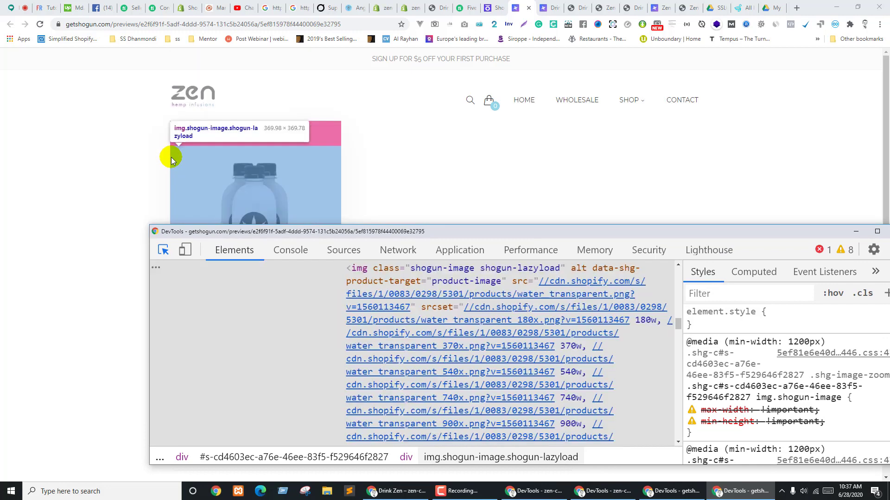
pyautogui.click(171, 159)
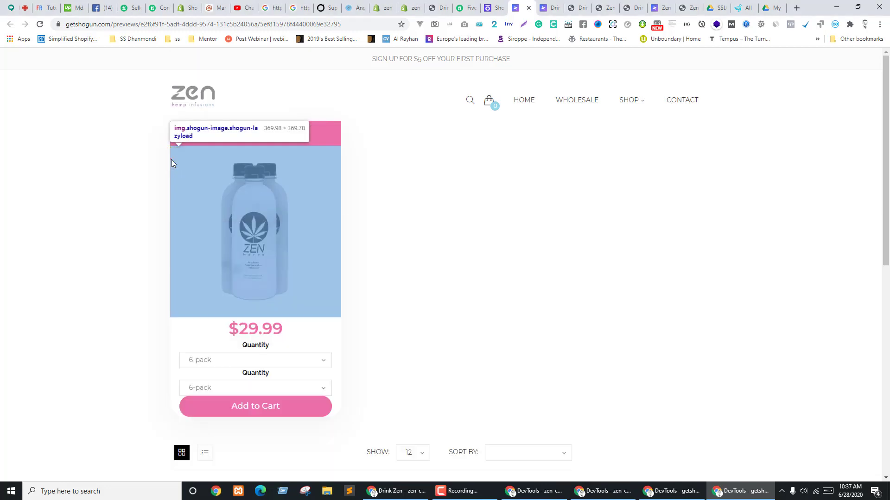
# Examine the style rules of the shg-box element with the borderradius class and of its parent product element
pyautogui.scroll(5, 271, 366)
pyautogui.click(408, 338)
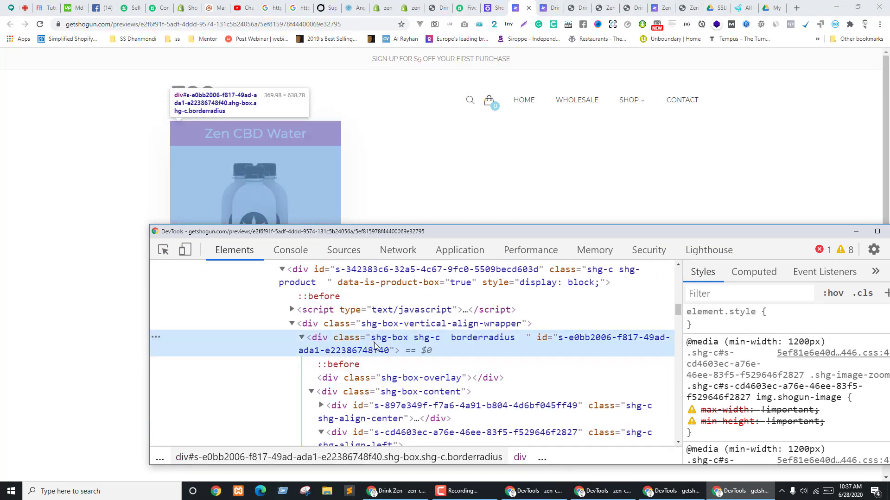
pyautogui.scroll(1, 403, 366)
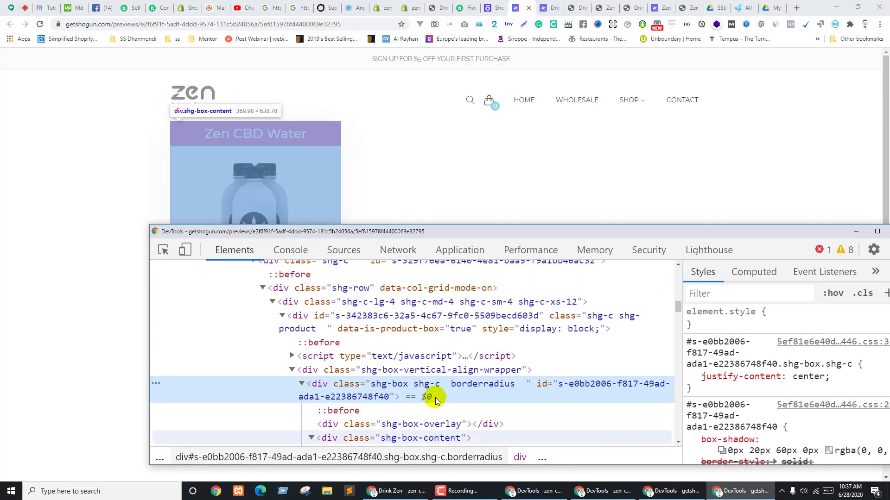
pyautogui.click(402, 328)
pyautogui.scroll(-1, 491, 333)
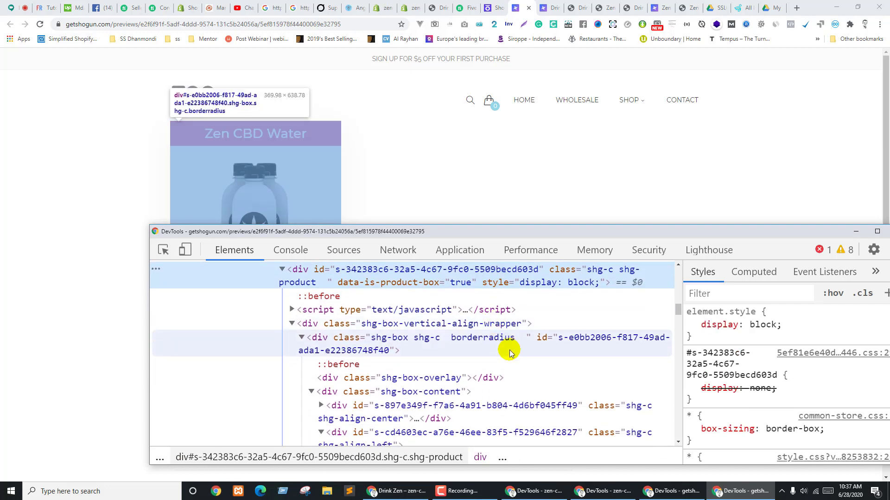
pyautogui.click(448, 342)
pyautogui.scroll(-3, 741, 390)
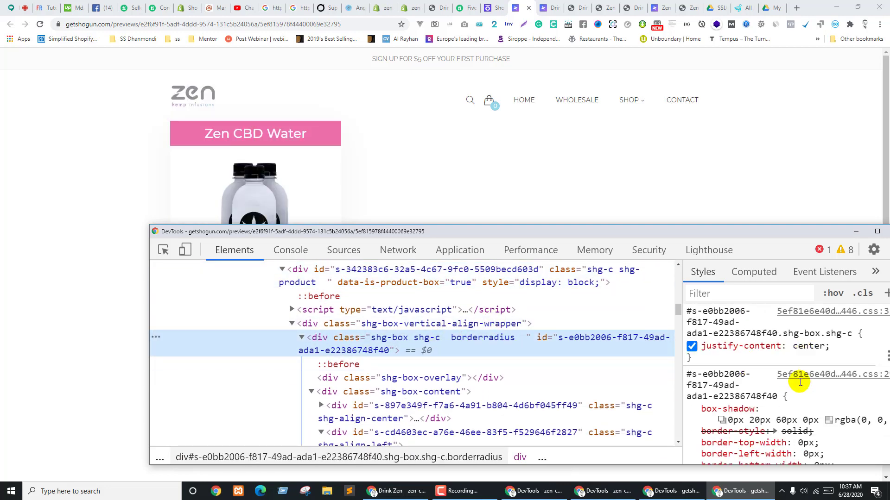
pyautogui.scroll(2, 771, 391)
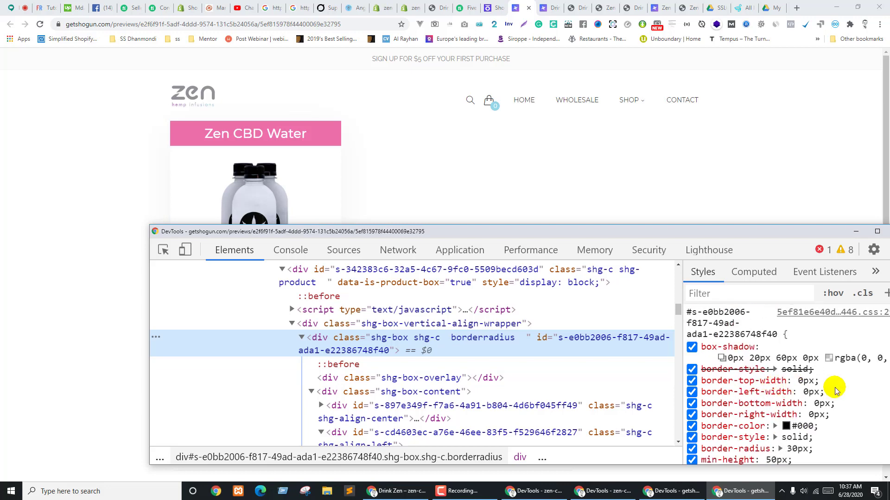
# Add an overflow: hidden declaration to the inspected shg-box element's own style rule in the developer tools
pyautogui.click(782, 370)
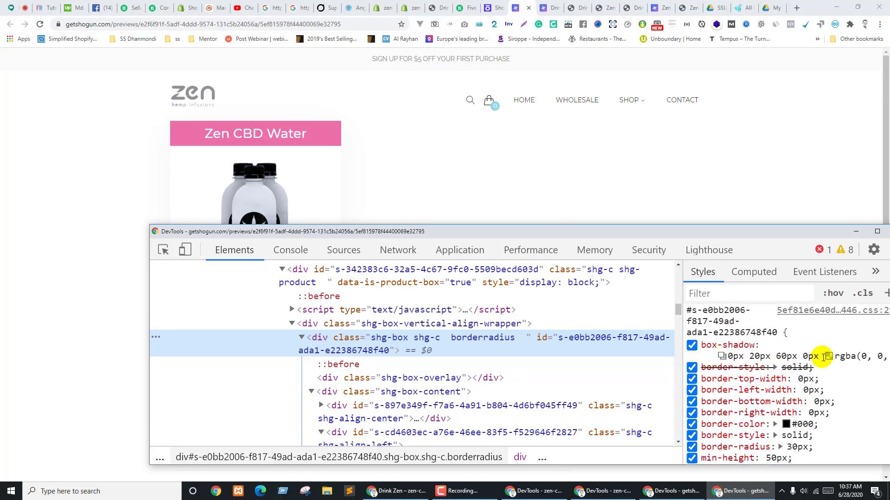
pyautogui.click(780, 399)
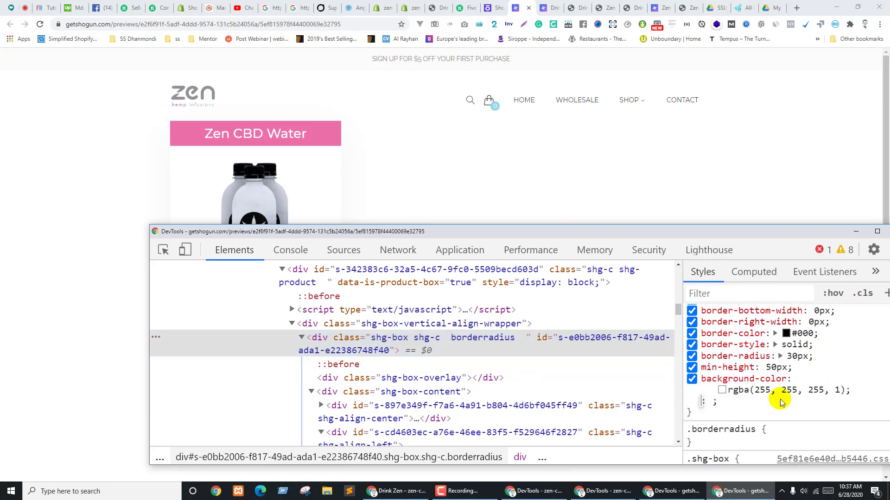
pyautogui.write('overflow')
pyautogui.press('Tab')
pyautogui.write('hidden')
pyautogui.press('Return')
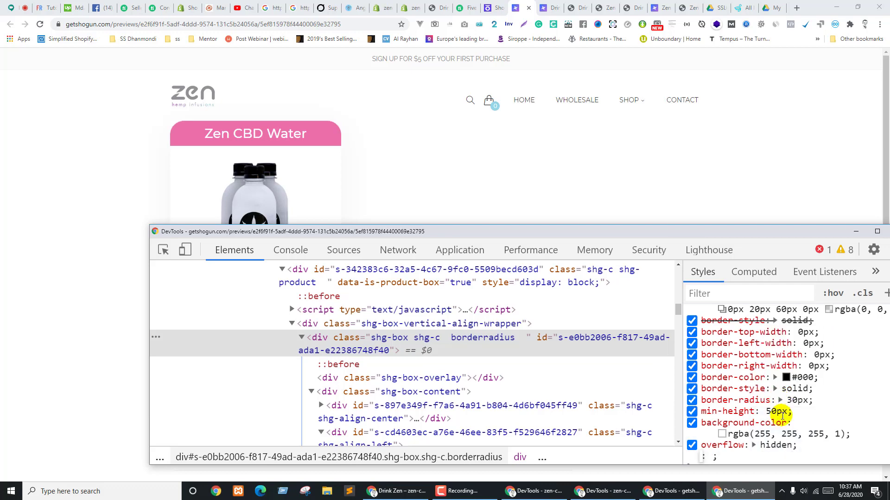
# Copy the overflow: hidden declaration into the .borderradius rule of the Shogun HTML element, save the page and close the code editor
pyautogui.click(782, 416)
pyautogui.moveTo(756, 439); pyautogui.dragTo(700, 444)
pyautogui.hotkey('ctrl', 'c')
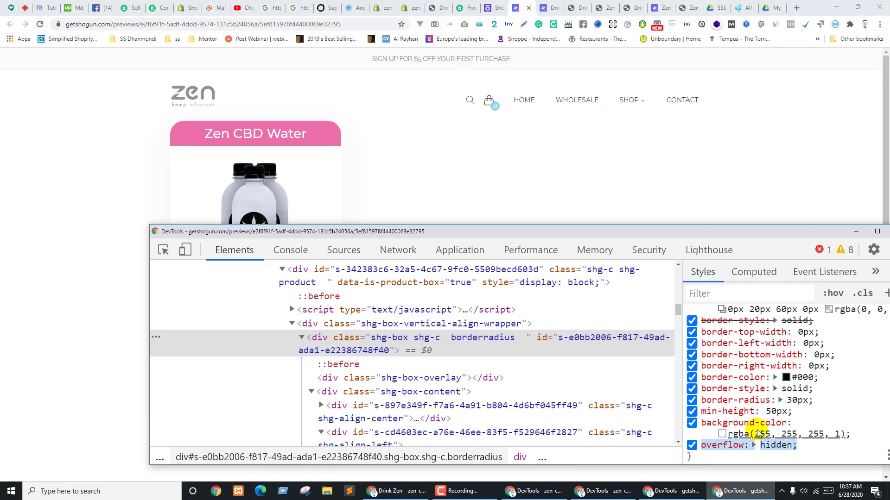
pyautogui.click(494, 8)
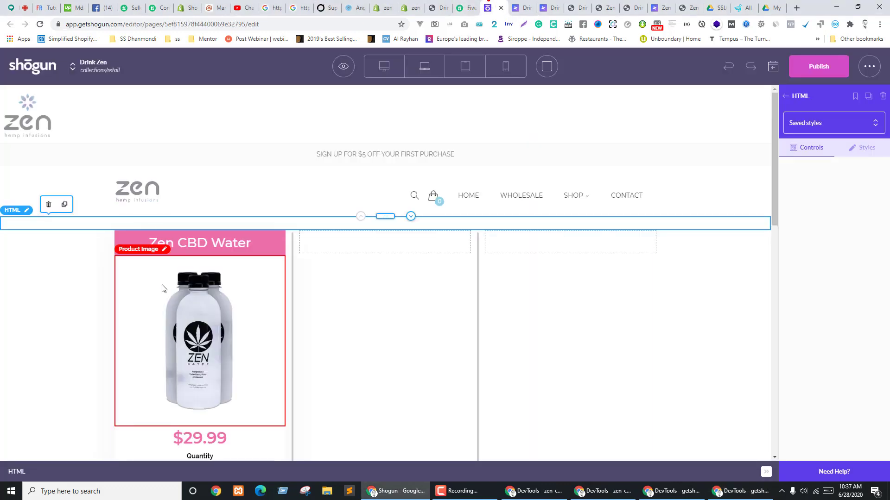
pyautogui.doubleClick(80, 223)
pyautogui.click(60, 298)
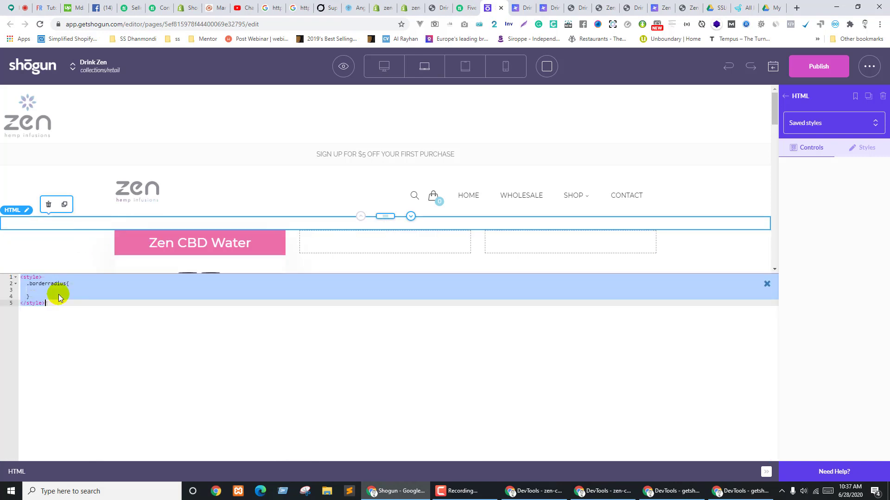
pyautogui.click(66, 289)
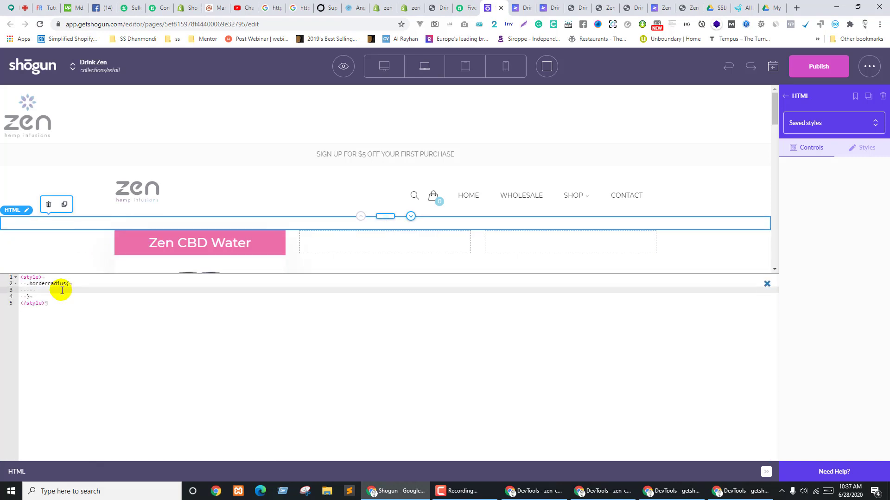
pyautogui.hotkey('ctrl', 'v')
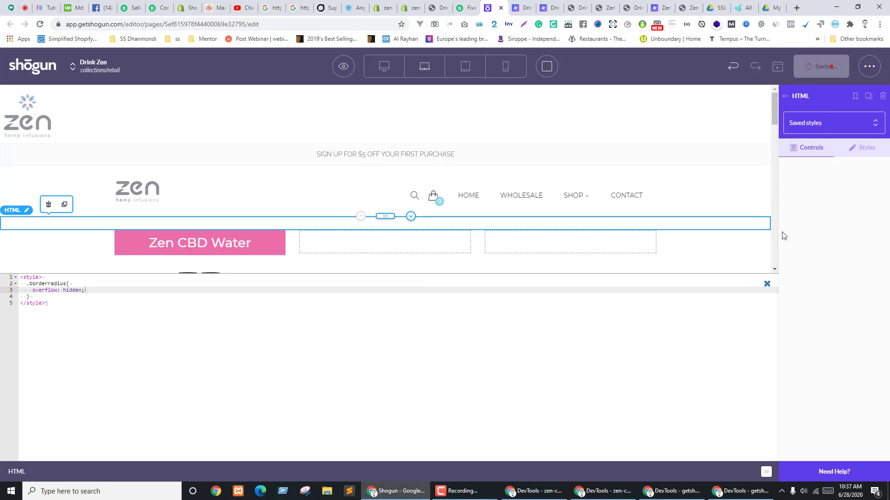
pyautogui.click(766, 284)
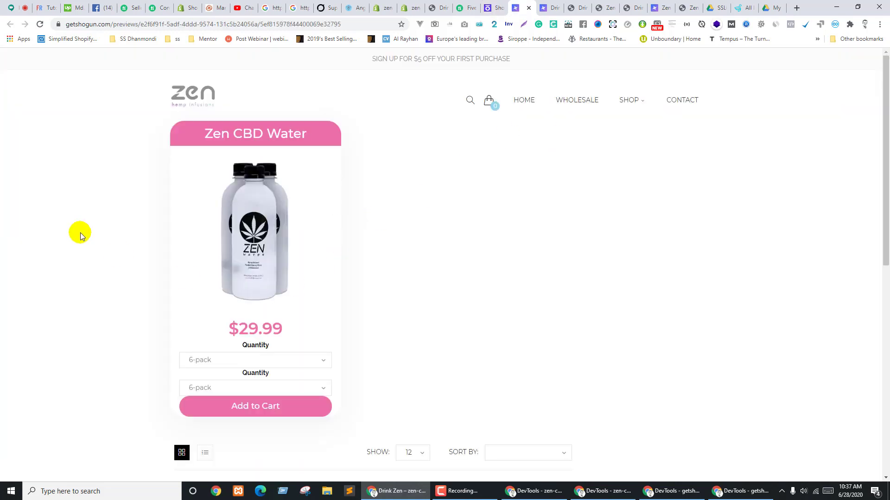
# Compare the previewed Zen CBD Water box with the shop_page.png reference design
pyautogui.hotkey('ctrl', 'shift', 'Tab')
pyautogui.hotkey('ctrl', 'shift', 'Tab')
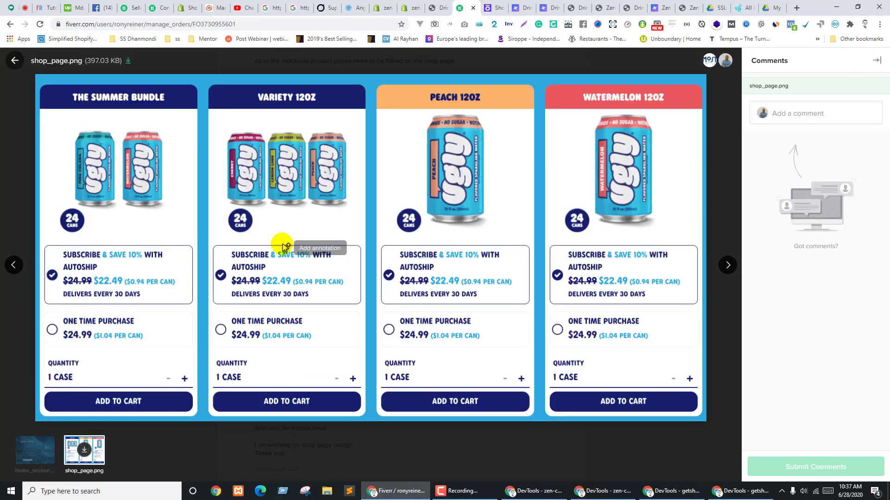
pyautogui.hotkey('ctrl', 'Tab')
pyautogui.hotkey('ctrl', 'Tab')
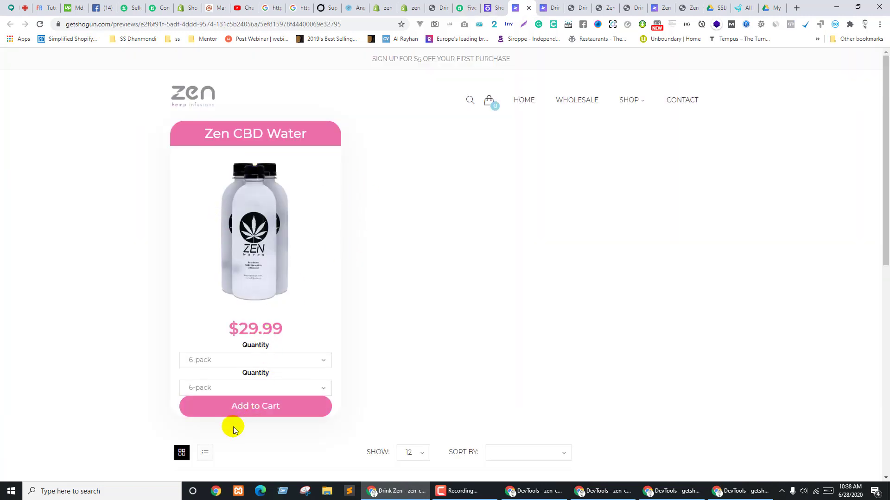
# Set the linked top and bottom padding of the section directly inside the product box to 15 px in the Shogun editor
pyautogui.hotkey('ctrl', 'shift', 'Tab')
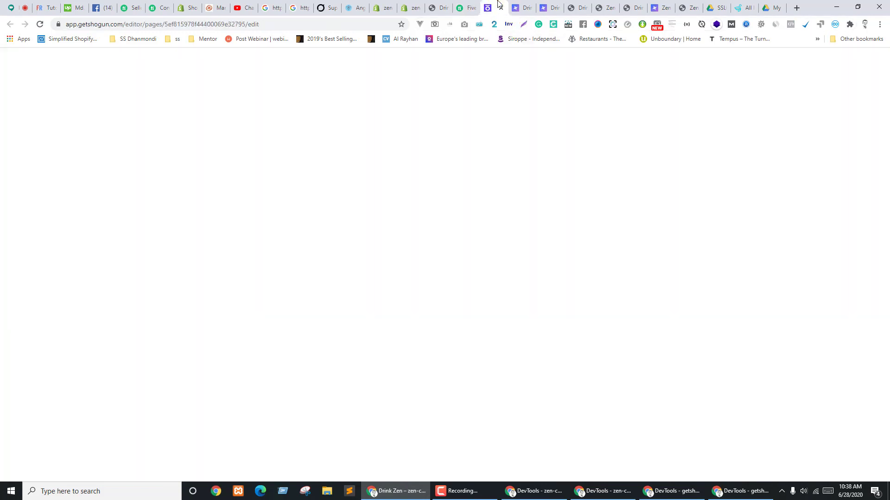
pyautogui.scroll(-5, 304, 287)
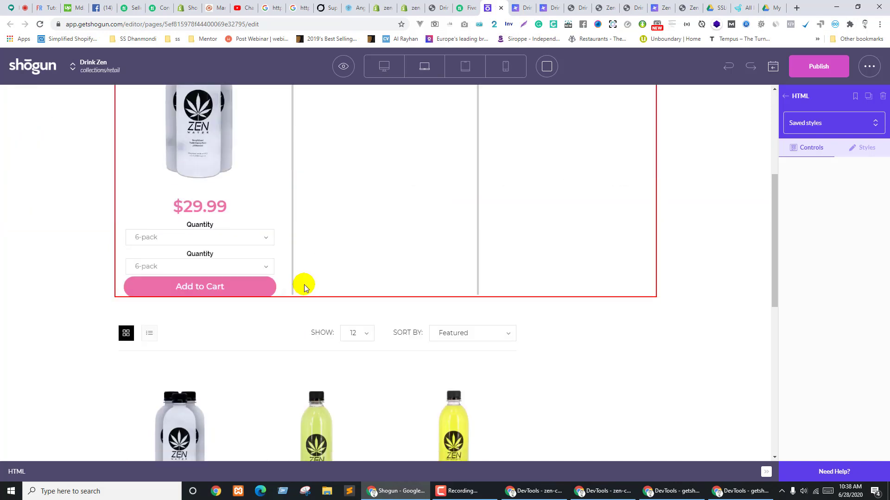
pyautogui.click(284, 246)
pyautogui.click(129, 471)
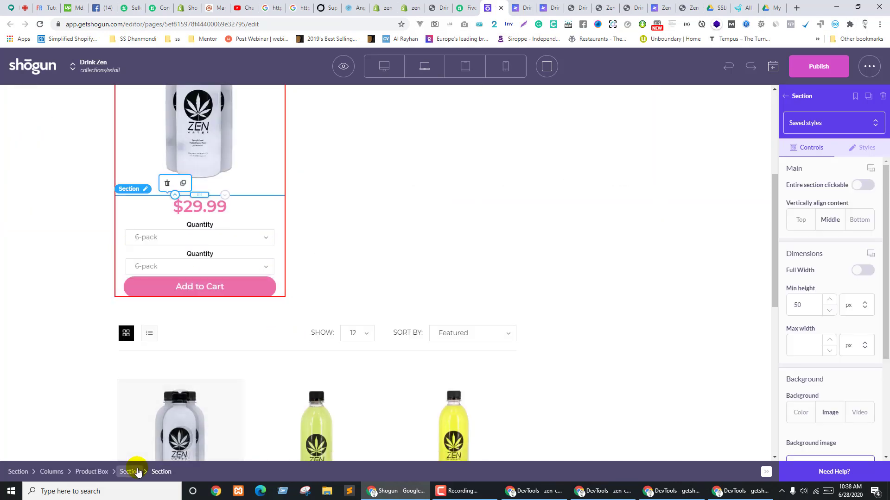
pyautogui.click(867, 147)
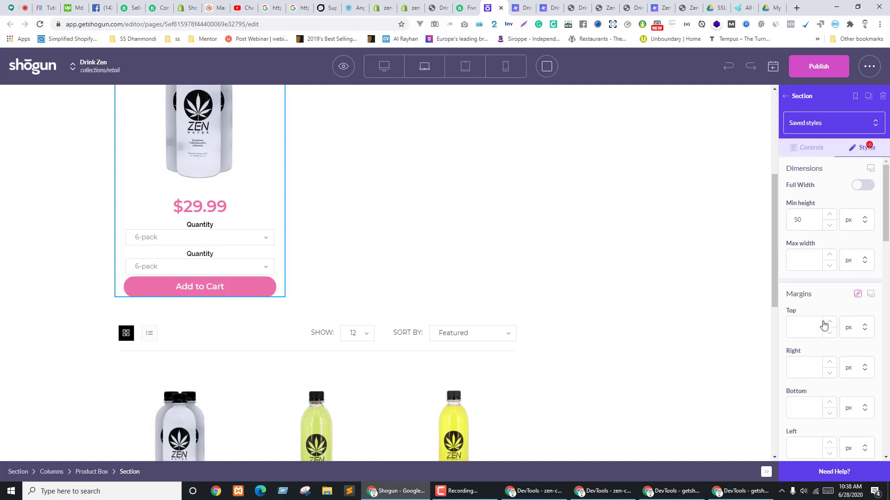
pyautogui.scroll(-4, 844, 302)
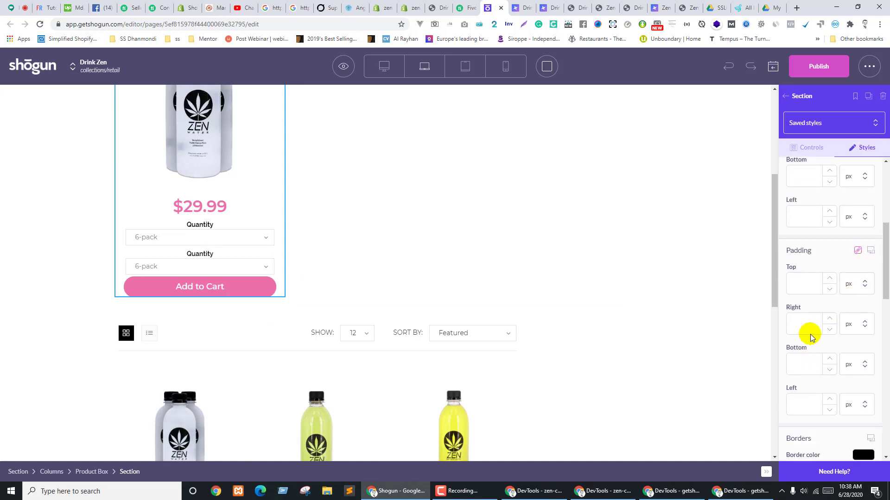
pyautogui.scroll(3, 810, 334)
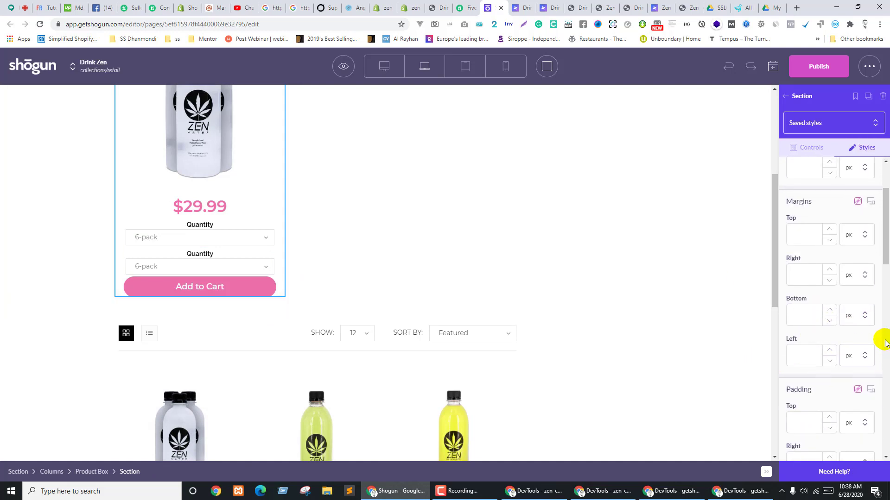
pyautogui.scroll(-3, 858, 254)
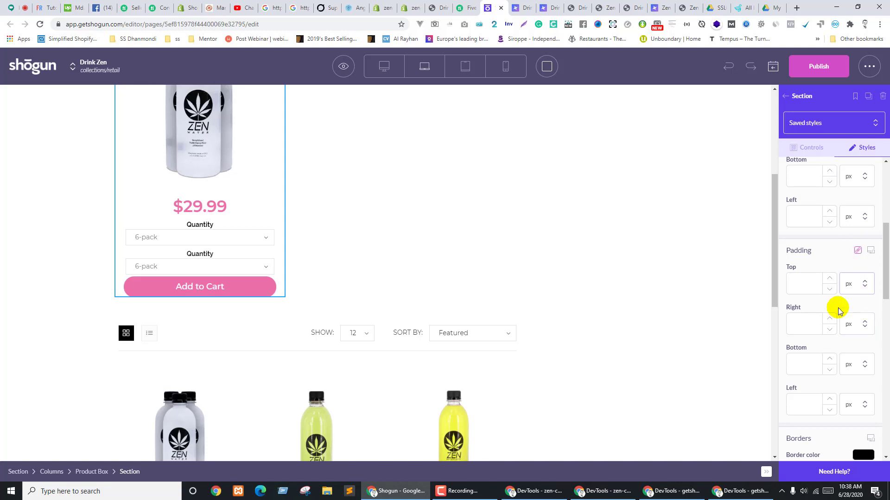
pyautogui.click(801, 370)
pyautogui.write('10')
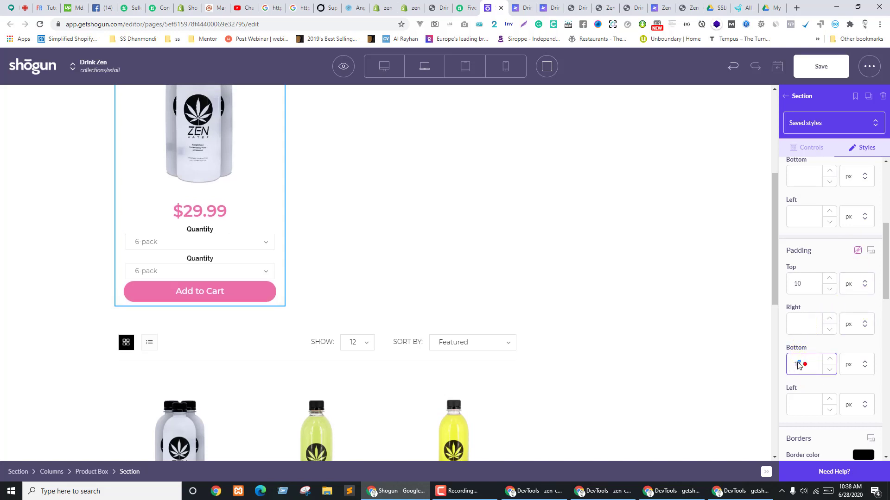
pyautogui.press('BackSpace')
pyautogui.write('5')
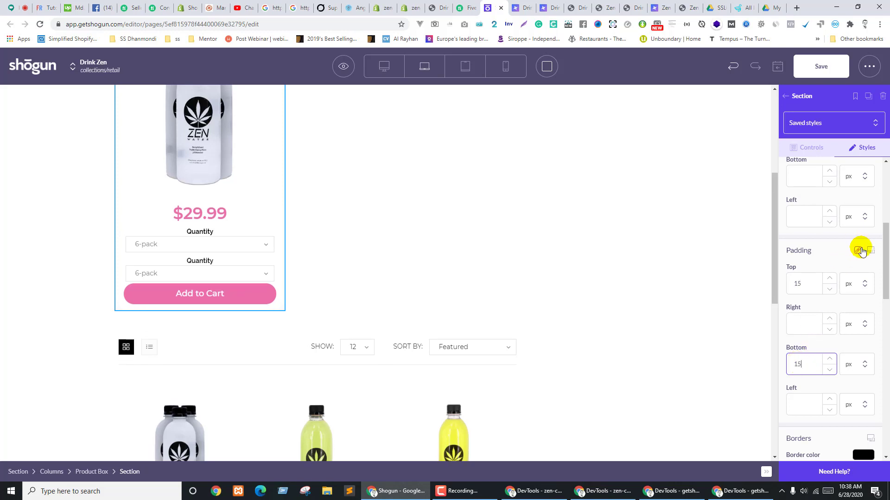
# Unlink the section's padding values and clear its top padding
pyautogui.click(857, 254)
pyautogui.doubleClick(798, 283)
pyautogui.press('BackSpace')
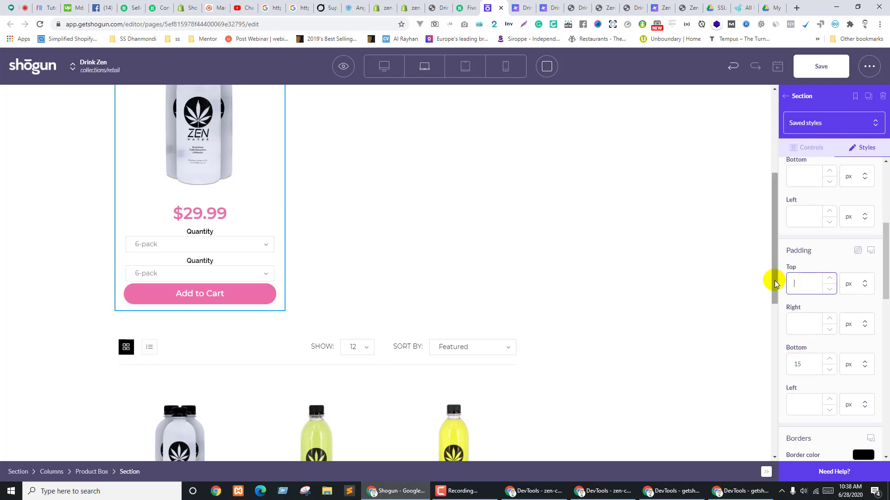
# Select the upper Quantity variant selector and open its label text color for hex entry
pyautogui.click(221, 230)
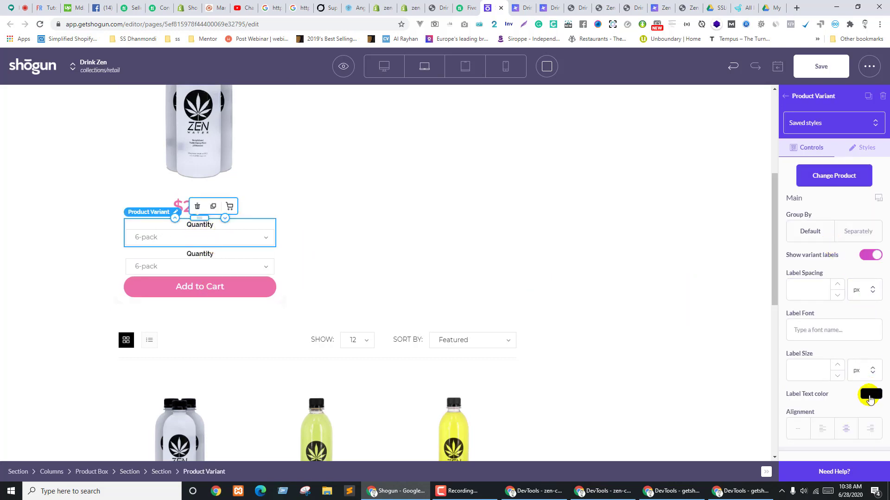
pyautogui.click(870, 397)
pyautogui.scroll(-3, 842, 375)
pyautogui.click(803, 393)
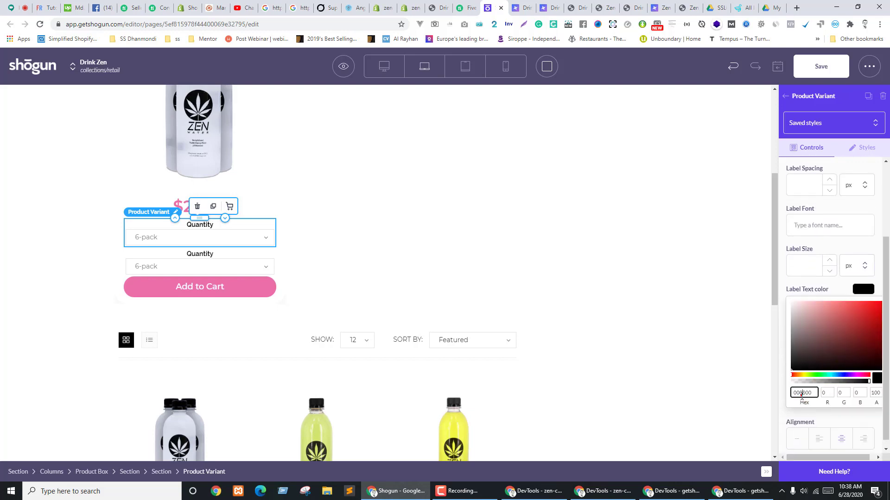
pyautogui.tripleClick(801, 394)
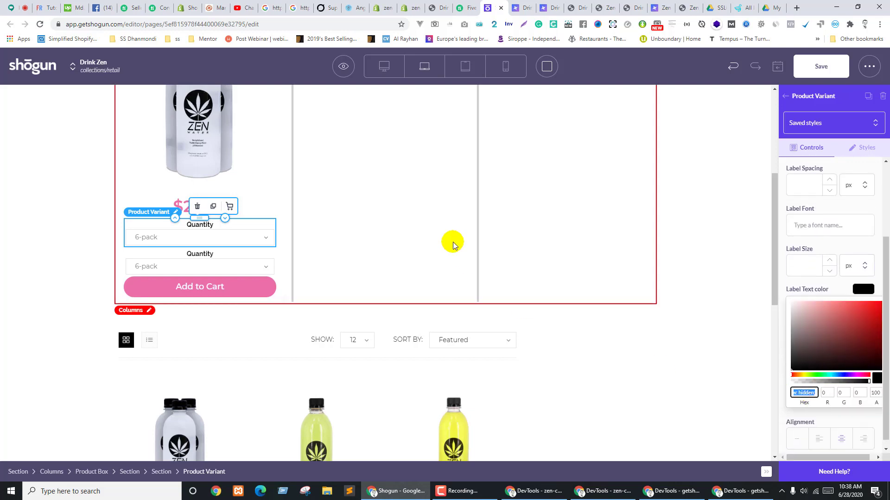
# Go to the Zen CBD Beverages storefront home page and inspect the LEARN MORE button in the Quick & Easy section
pyautogui.click(551, 5)
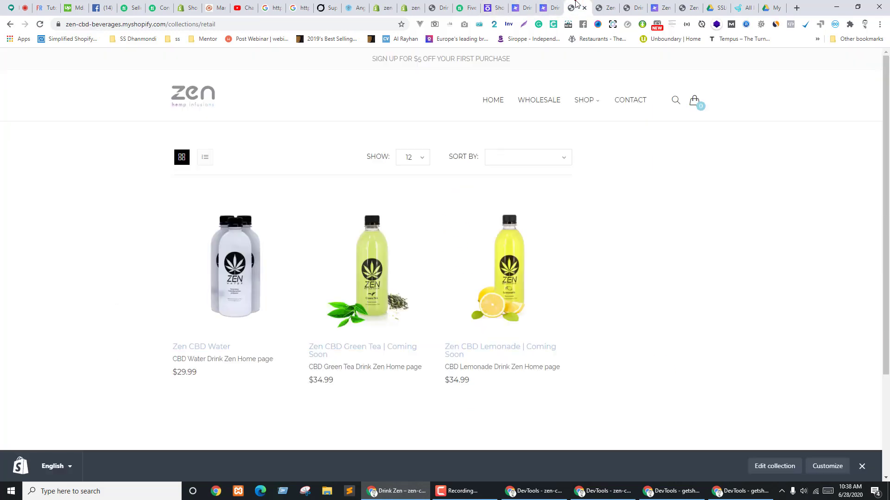
pyautogui.click(630, 4)
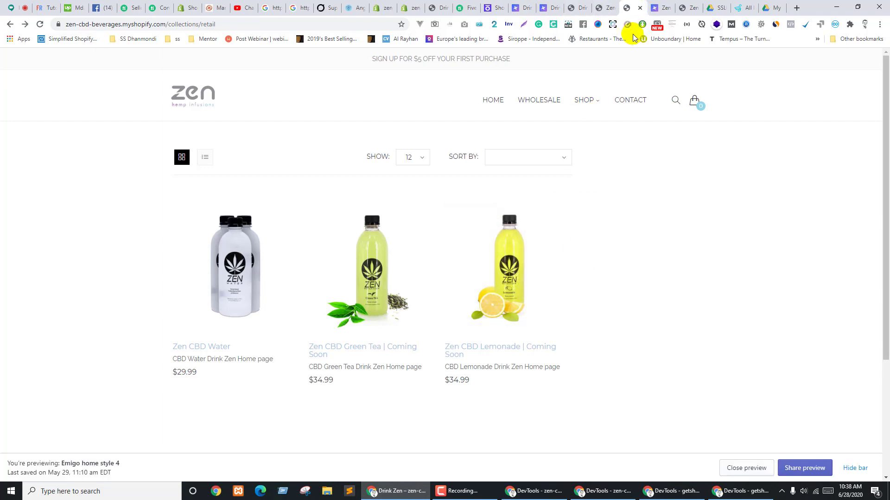
pyautogui.click(676, 9)
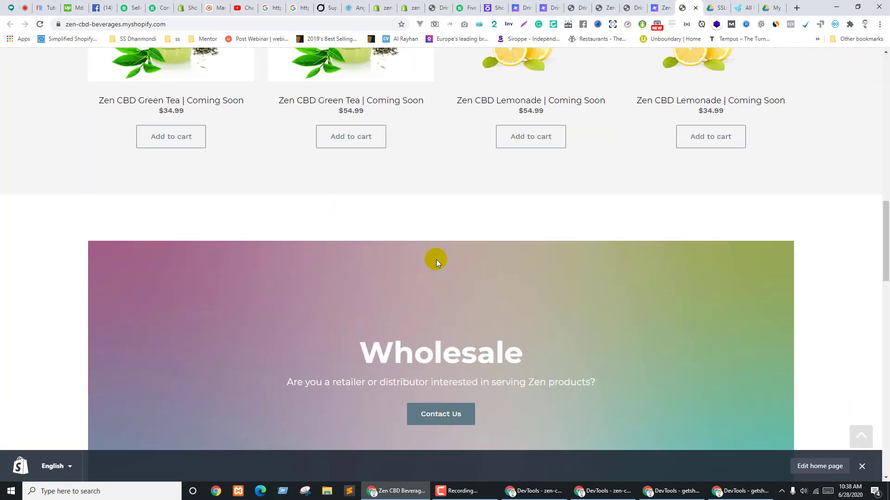
pyautogui.scroll(6, 438, 261)
pyautogui.scroll(-20, 466, 260)
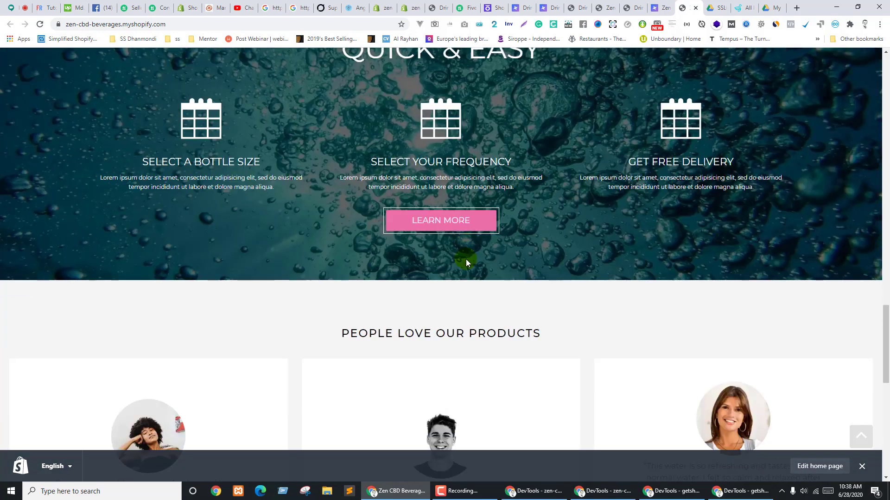
pyautogui.rightClick(403, 219)
pyautogui.click(429, 319)
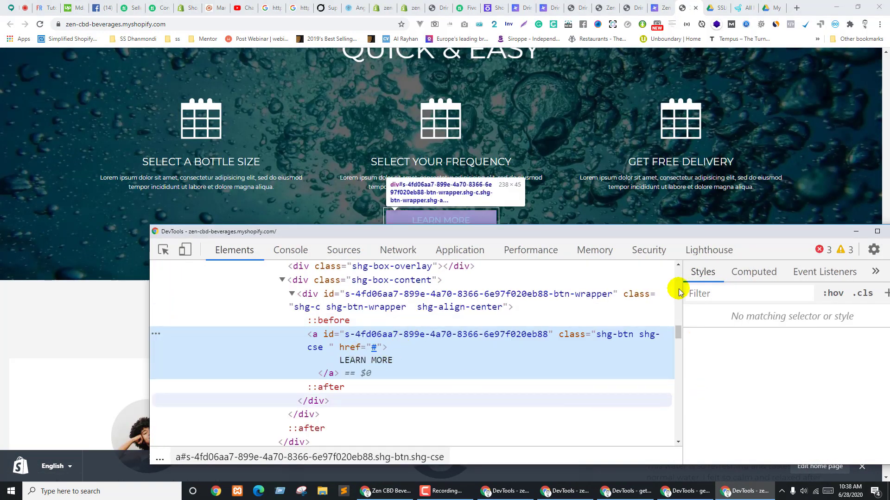
# Force the hover state on the LEARN MORE button and locate its background color among the style rules
pyautogui.click(833, 293)
pyautogui.click(819, 336)
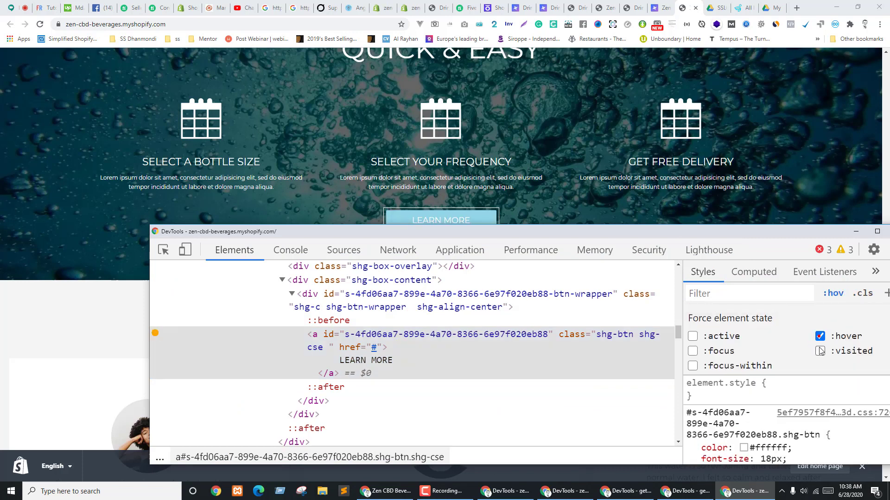
pyautogui.scroll(-10, 804, 377)
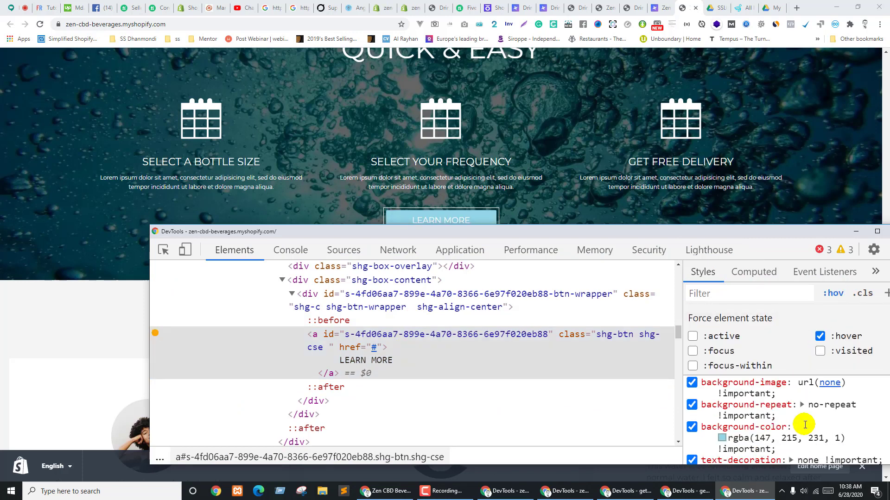
pyautogui.scroll(-2, 805, 425)
# Copy the button's hover background color as hex 93d7e7 and apply it as the upper Quantity variant's label text color in Shogun
pyautogui.click(724, 393)
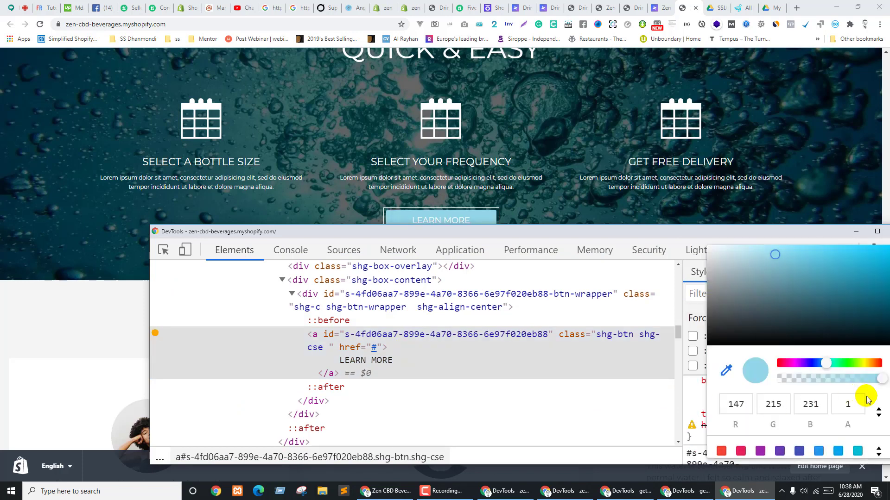
pyautogui.click(877, 407)
pyautogui.click(878, 406)
pyautogui.doubleClick(795, 405)
pyautogui.hotkey('ctrl', 'c')
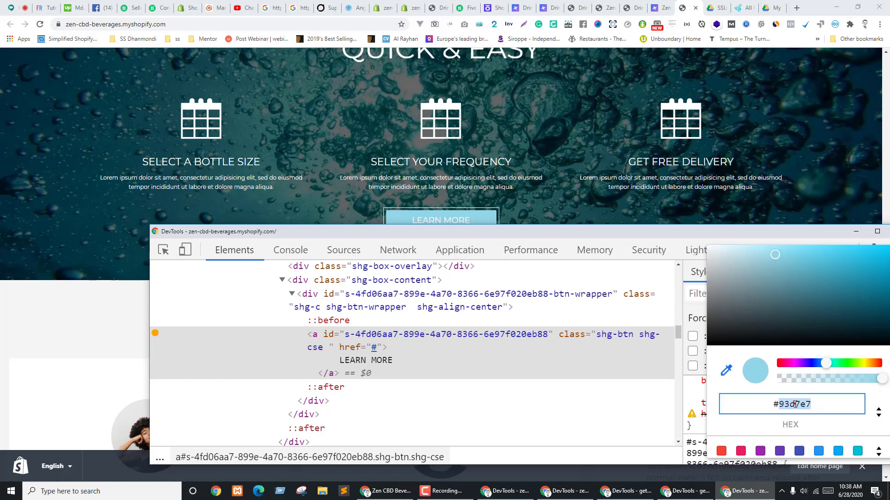
pyautogui.click(493, 7)
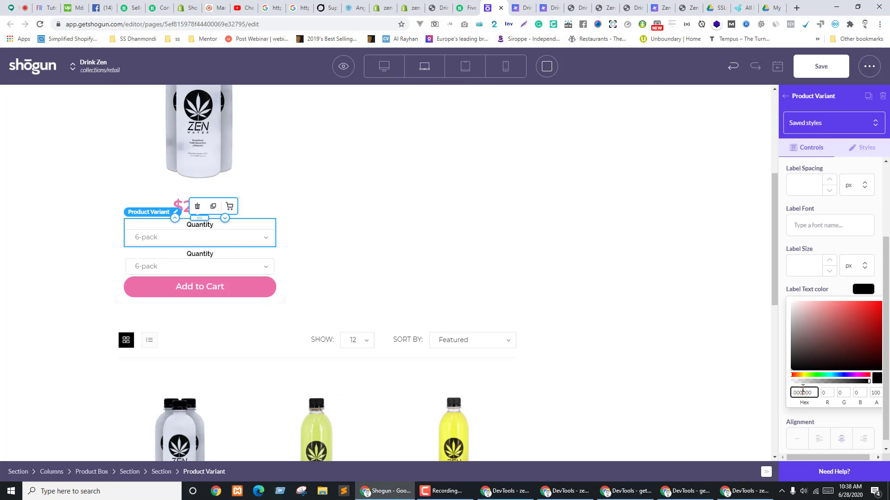
pyautogui.hotkey('ctrl', 'v')
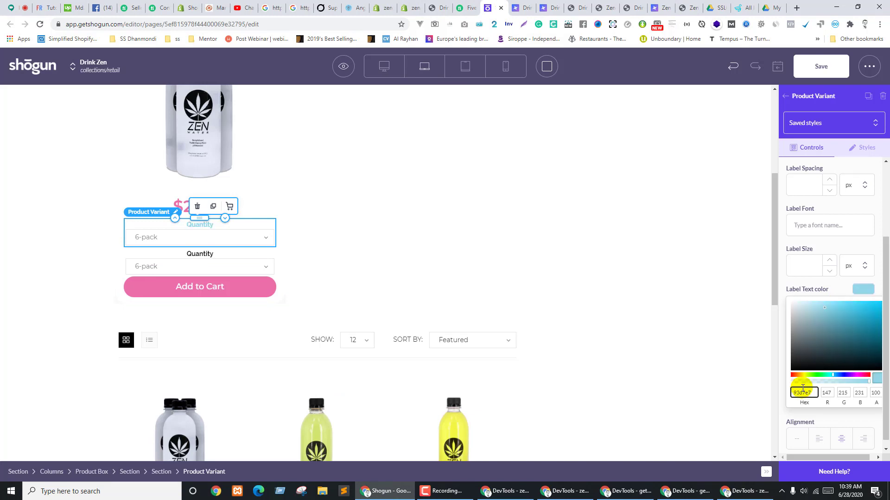
# Set the lower Quantity variant selector's label text color to hex 93D7E7 and its label font to Montserrat
pyautogui.click(861, 290)
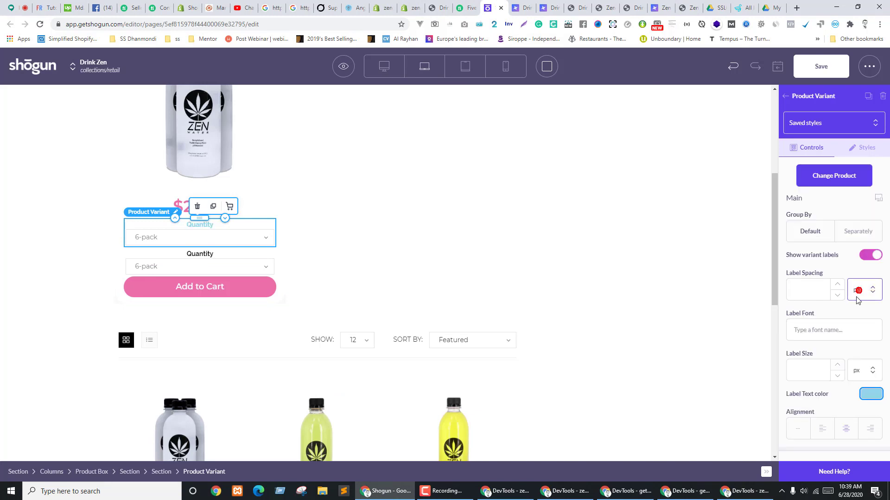
pyautogui.click(209, 258)
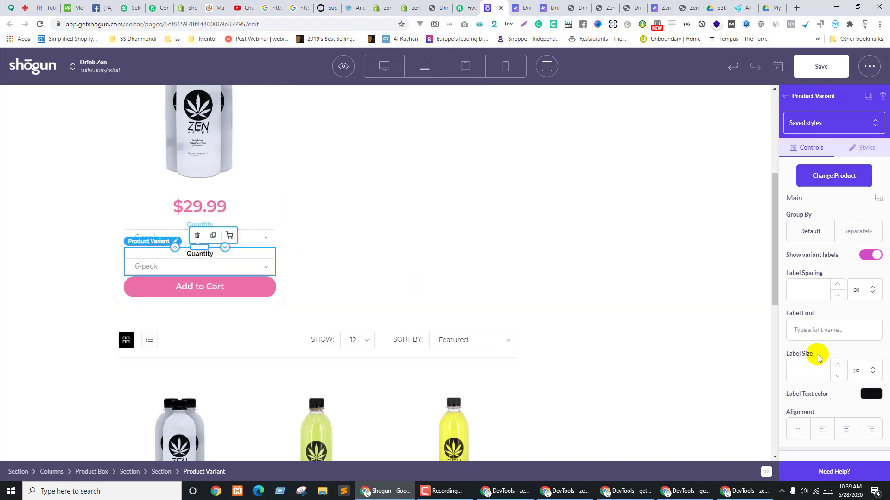
pyautogui.click(869, 393)
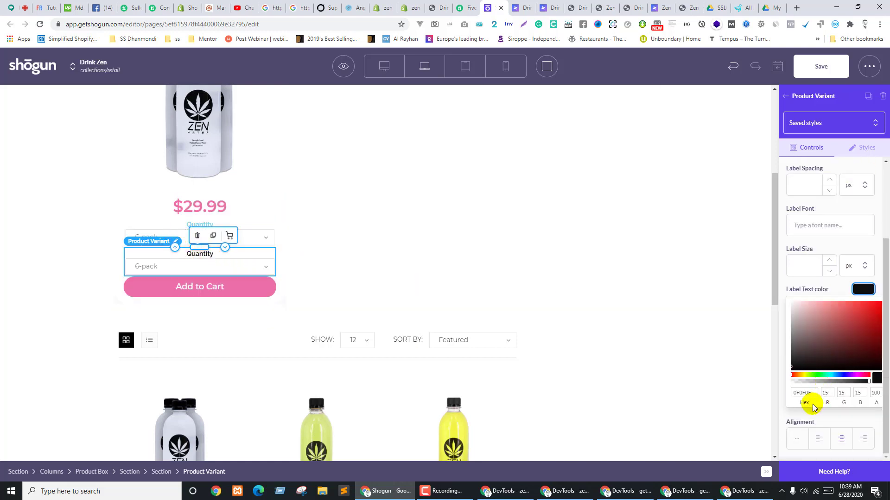
pyautogui.doubleClick(802, 392)
pyautogui.write('93D7E7')
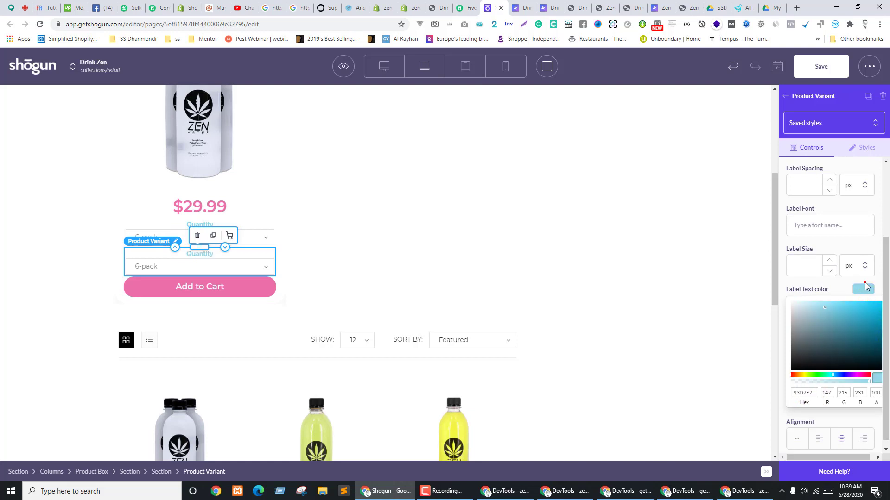
pyautogui.click(864, 294)
pyautogui.click(818, 330)
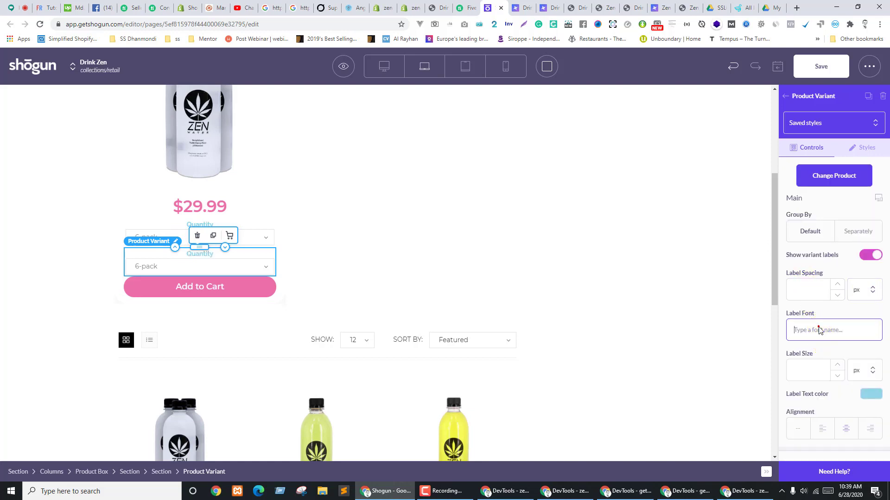
pyautogui.write('mont')
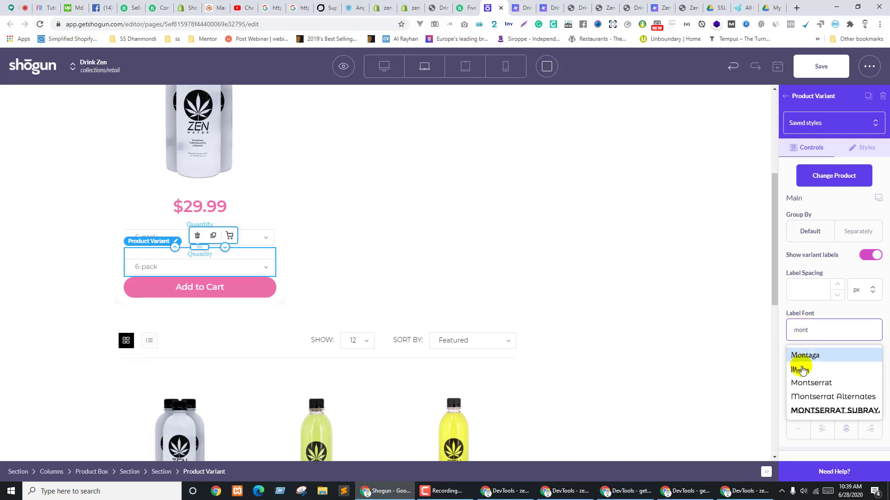
pyautogui.click(803, 389)
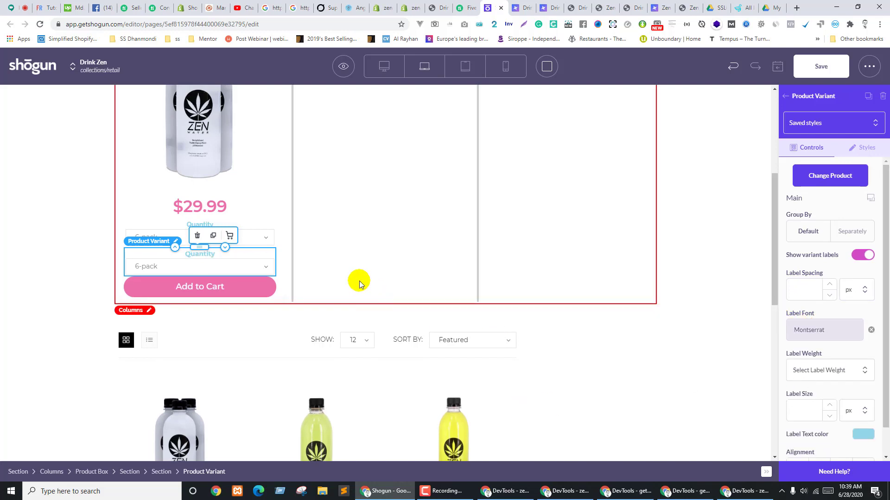
# Delete the lower duplicate Quantity variant selector directly above the Add to Cart button
pyautogui.click(332, 274)
pyautogui.click(254, 256)
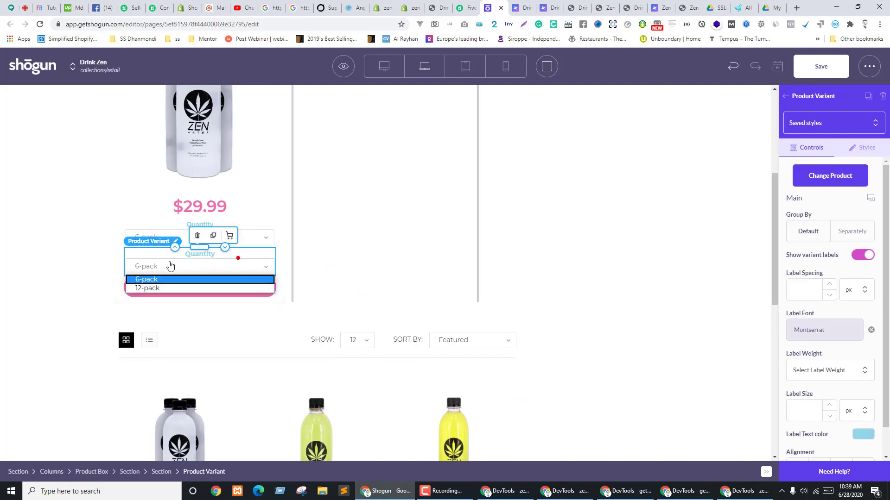
pyautogui.click(194, 247)
pyautogui.click(198, 237)
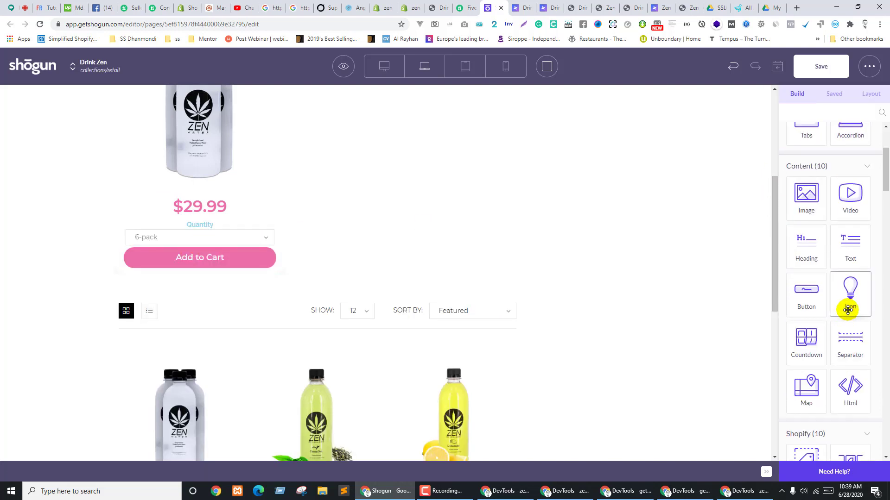
# Try a Product Quantity element above the Add to Cart button with Minimalist style and its label shown, and delete it
pyautogui.scroll(-7, 848, 310)
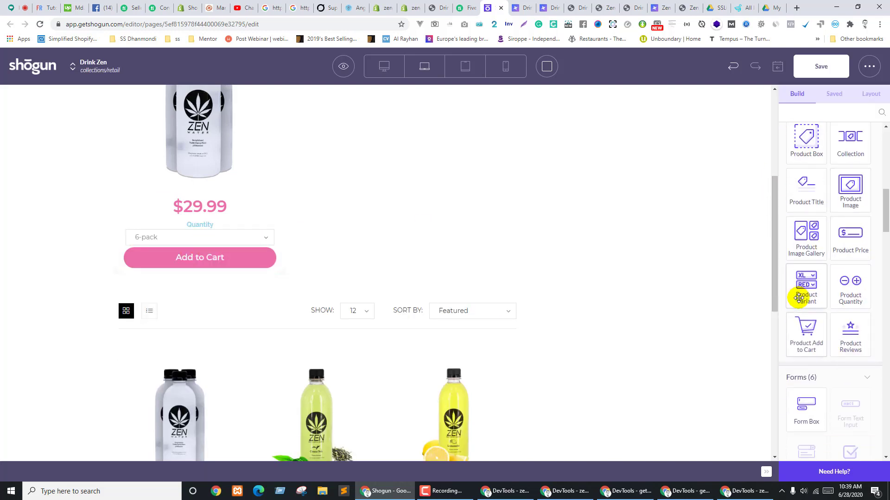
pyautogui.moveTo(802, 289); pyautogui.dragTo(850, 327)
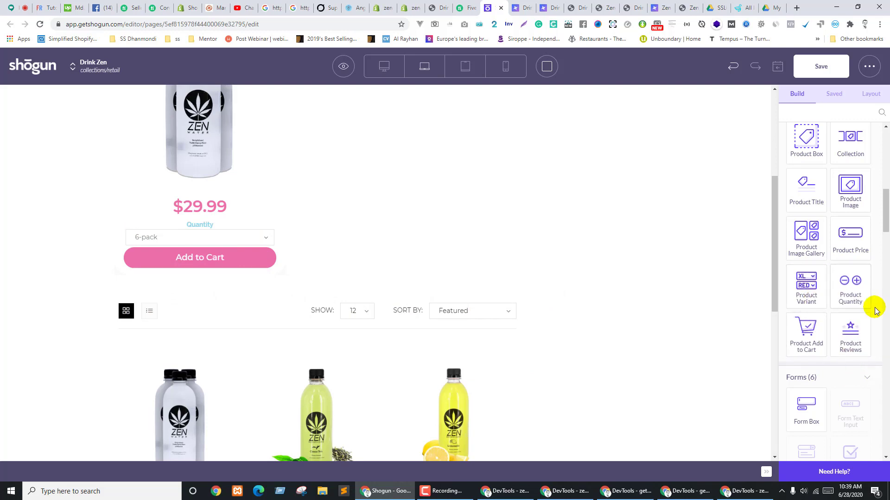
pyautogui.moveTo(852, 281); pyautogui.dragTo(175, 255)
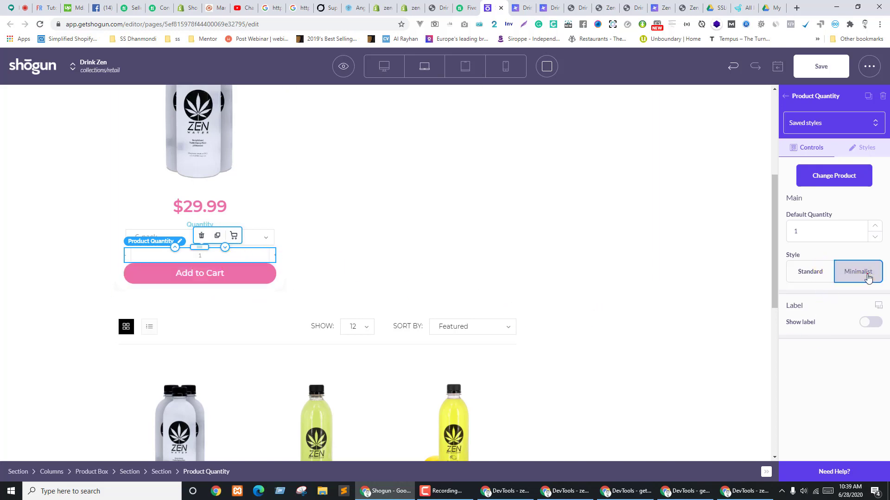
pyautogui.click(867, 274)
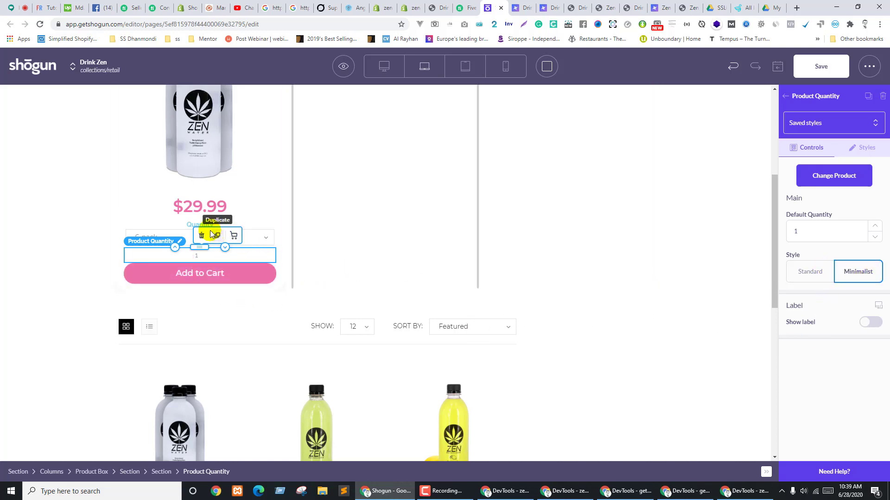
pyautogui.click(870, 322)
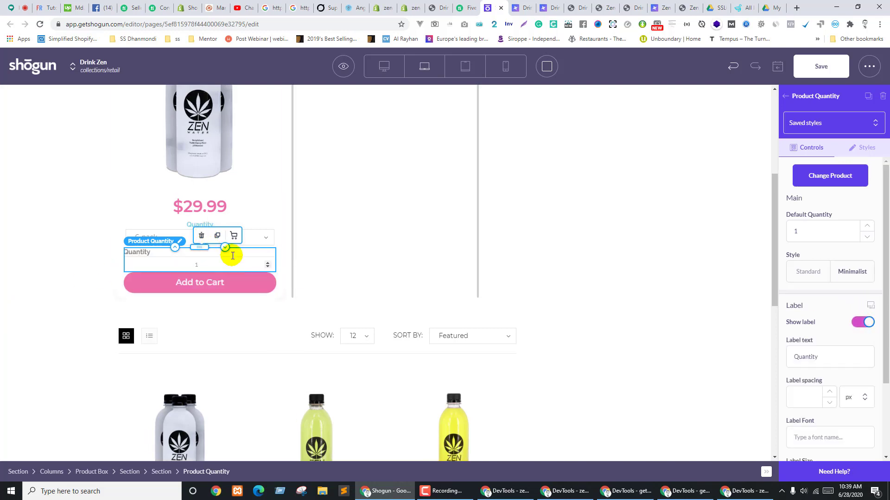
pyautogui.click(201, 235)
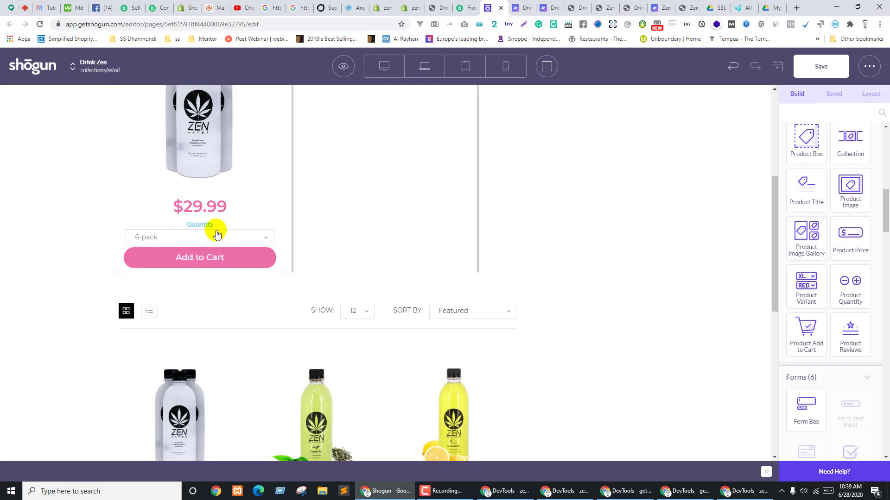
# Set the top and bottom margins of the remaining Quantity variant selector to 10 px
pyautogui.click(218, 228)
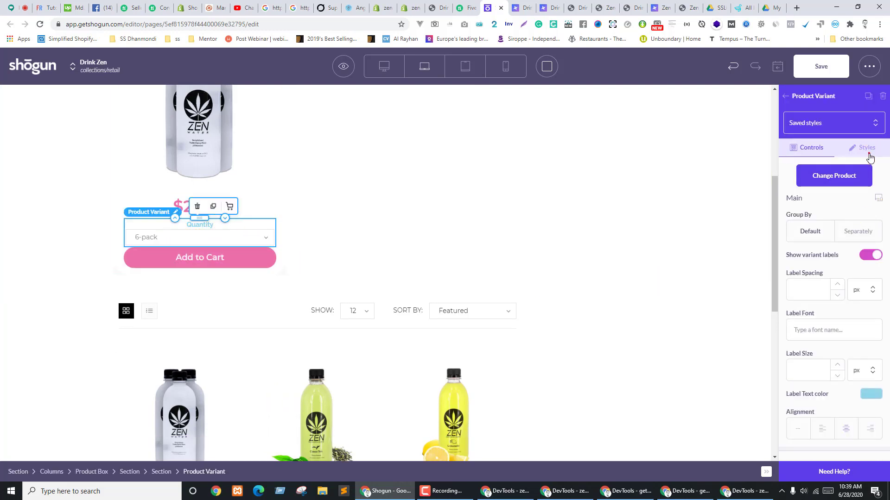
pyautogui.click(865, 148)
pyautogui.scroll(-3, 846, 367)
pyautogui.click(797, 248)
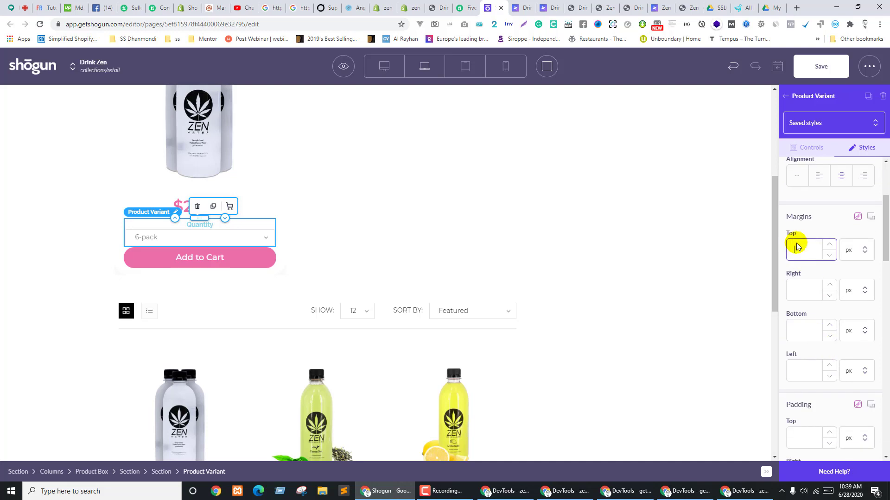
pyautogui.write('10')
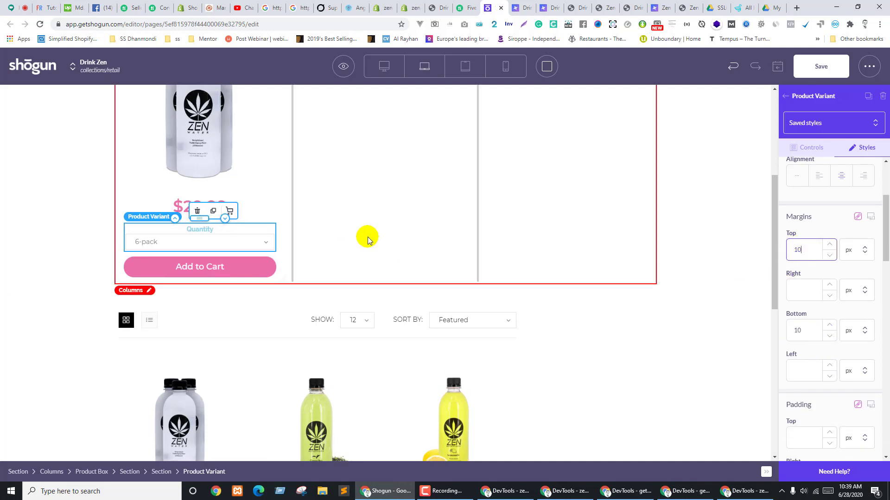
pyautogui.click(367, 238)
# Check the shop_page.png reference design on Fiverr and left-align the Quantity variant label in Shogun
pyautogui.scroll(5, 366, 254)
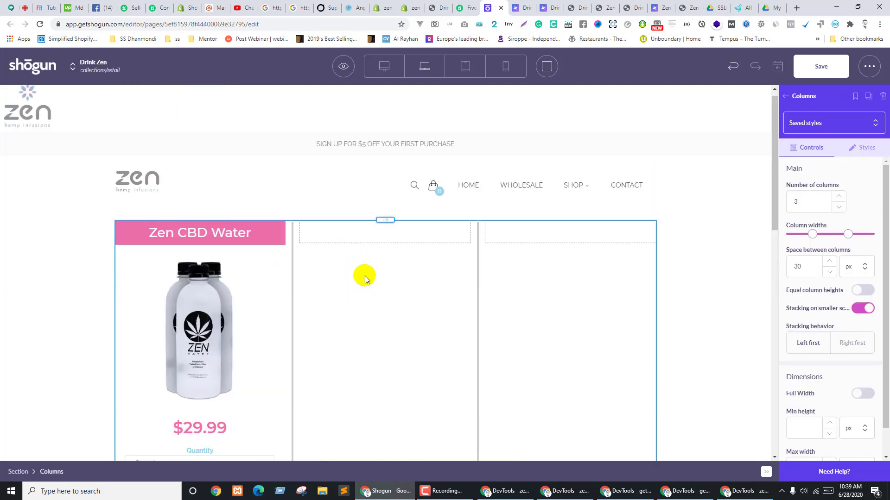
pyautogui.click(466, 8)
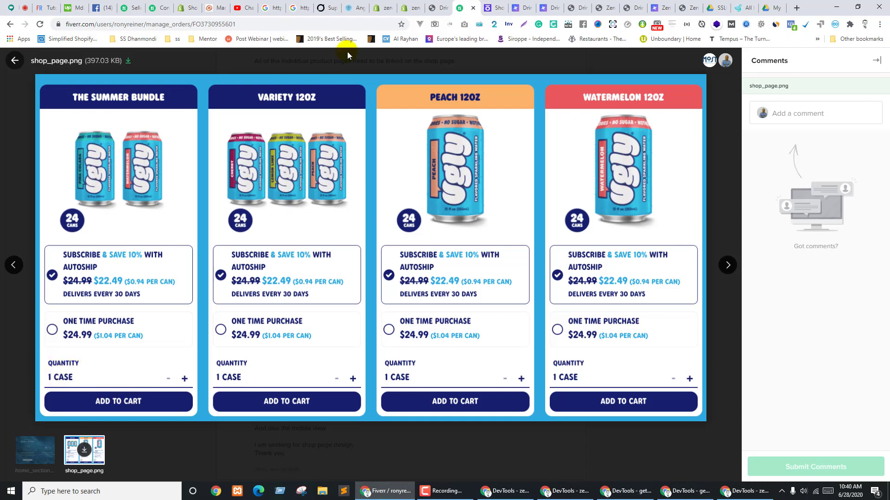
pyautogui.click(443, 4)
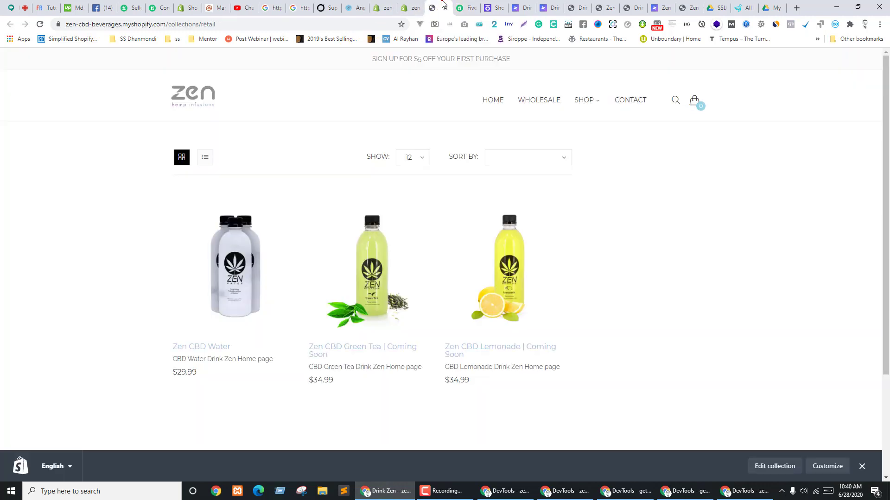
pyautogui.click(482, 4)
pyautogui.scroll(-4, 224, 330)
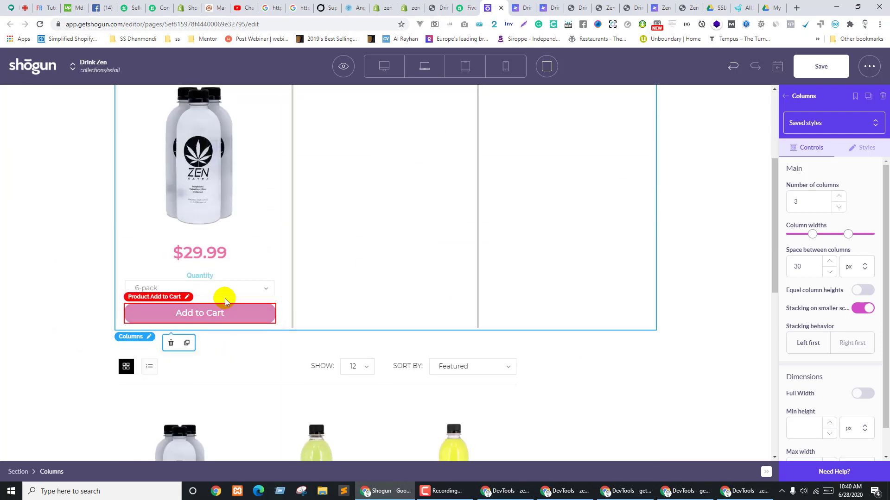
pyautogui.click(218, 285)
pyautogui.click(819, 427)
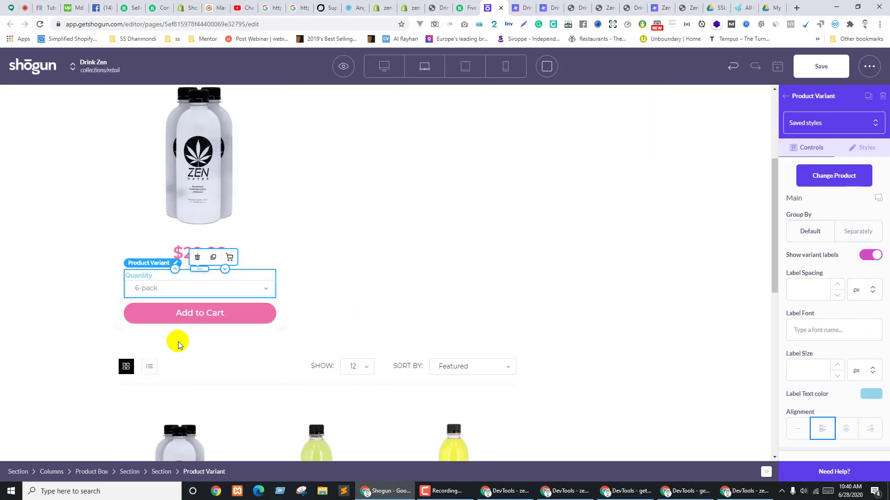
# Copy the Add to Cart button's background color and apply it as the Quantity label's text color, hex EC6FA9
pyautogui.click(244, 311)
pyautogui.scroll(-5, 853, 357)
pyautogui.scroll(-5, 858, 374)
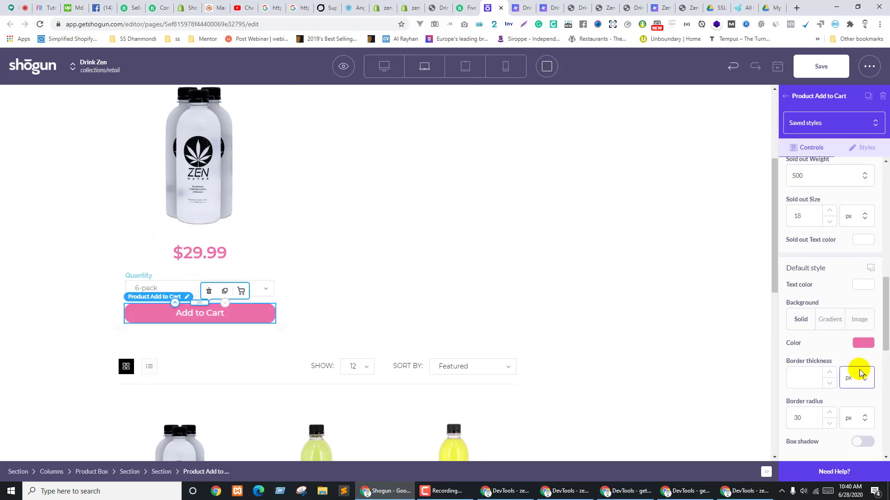
pyautogui.click(863, 342)
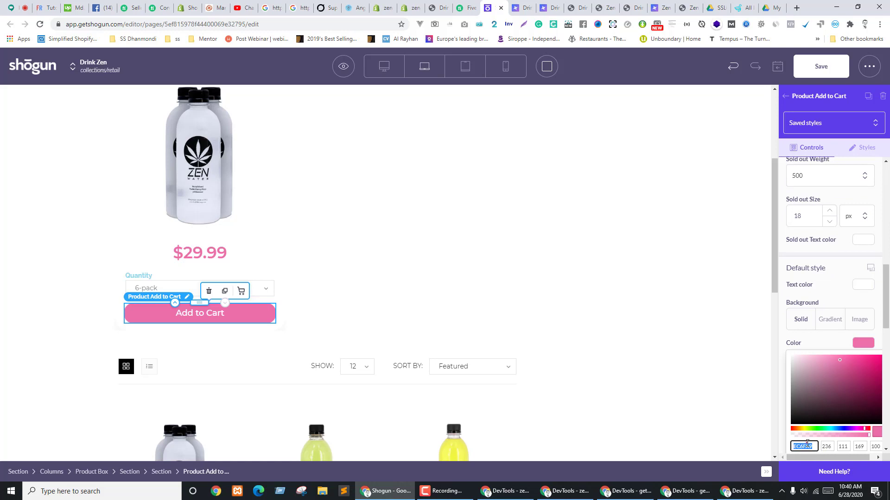
pyautogui.click(160, 278)
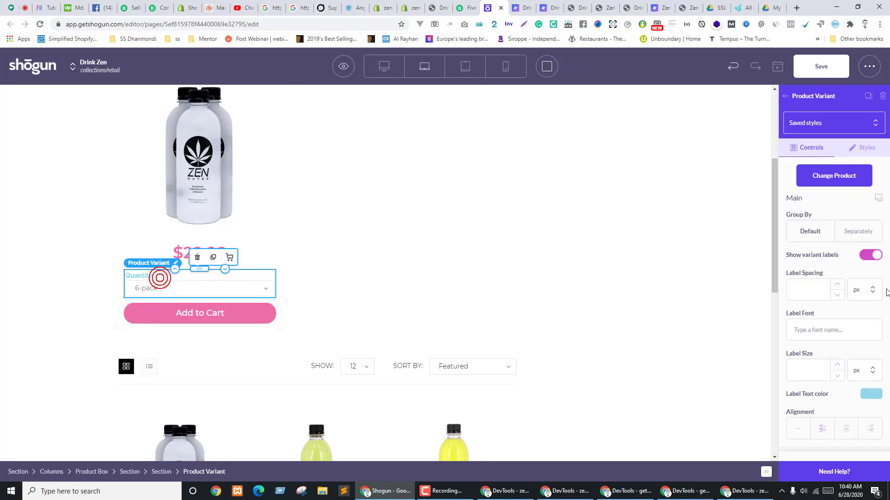
pyautogui.click(871, 395)
pyautogui.scroll(-3, 857, 371)
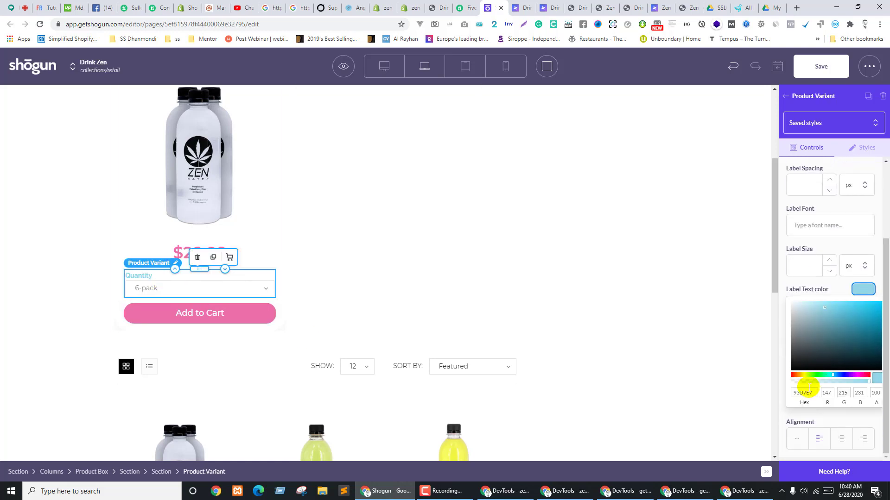
pyautogui.doubleClick(803, 393)
pyautogui.write('EC6FA9')
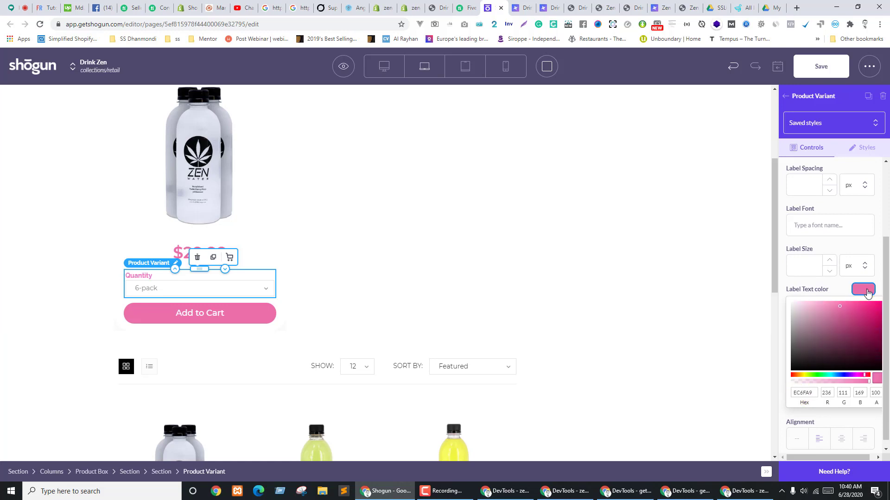
pyautogui.click(867, 292)
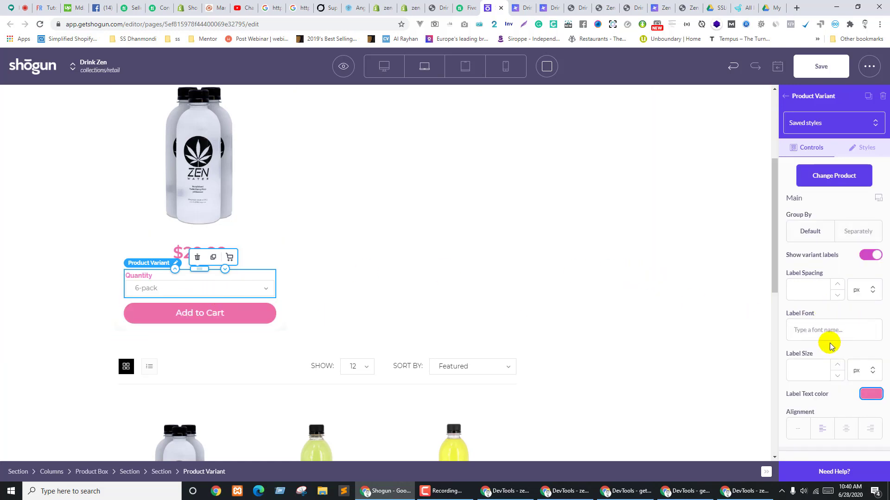
# Set the Quantity variant's label font to Montserrat with a label weight of 500
pyautogui.click(817, 329)
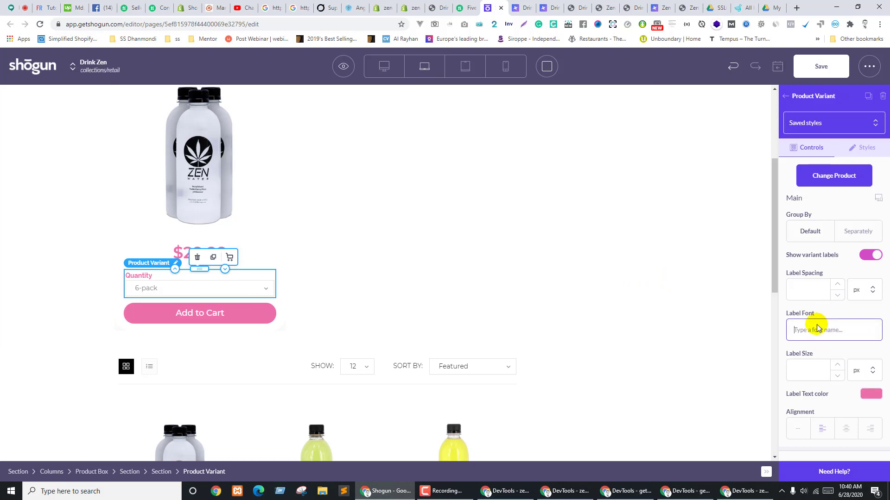
pyautogui.write('mon')
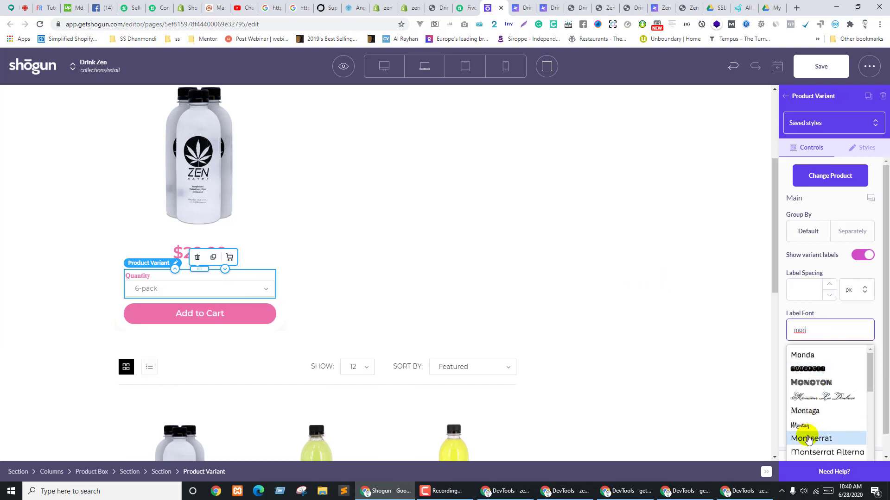
pyautogui.click(805, 437)
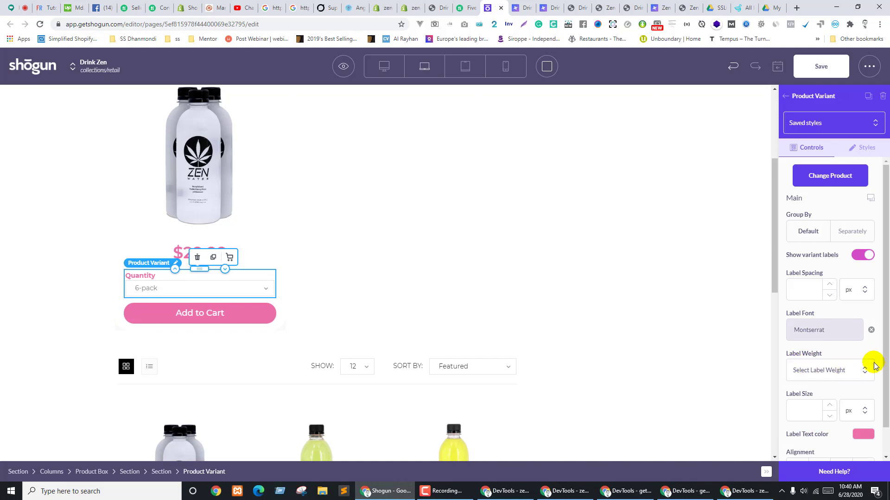
pyautogui.click(811, 375)
pyautogui.click(805, 434)
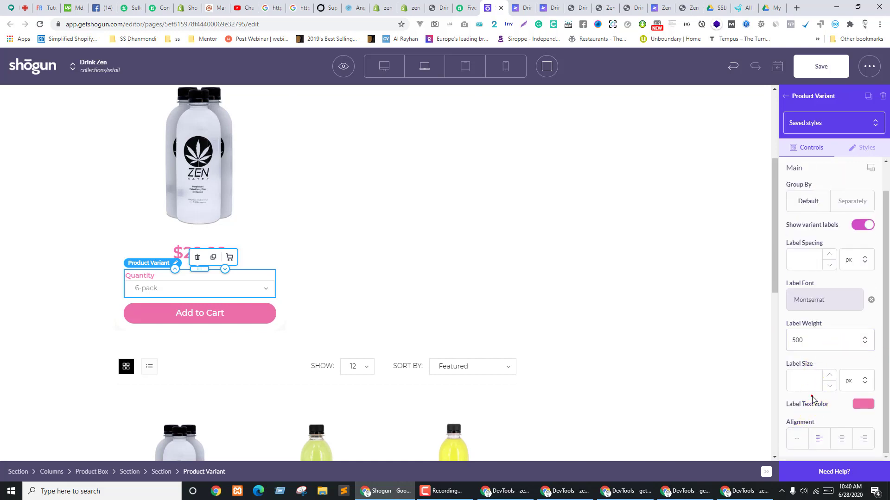
# Try a Quantity label size of 18 px and settle on 15 px
pyautogui.write('18')
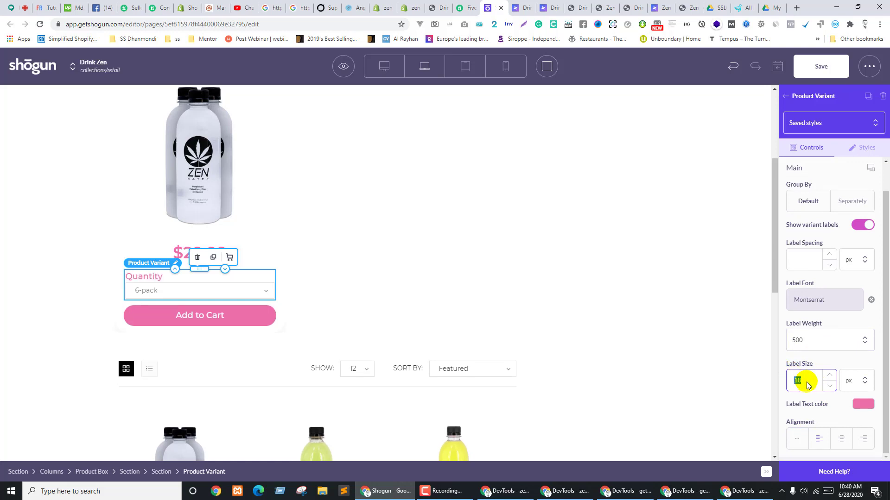
pyautogui.write('15')
pyautogui.click(833, 395)
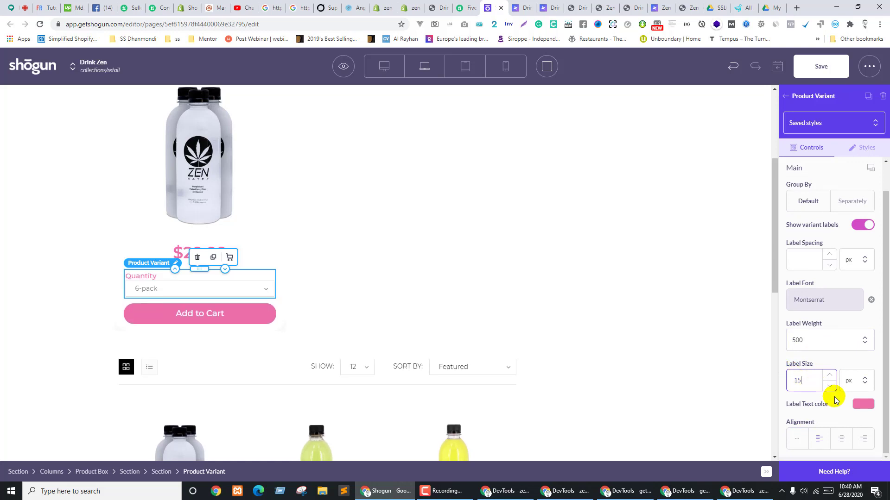
# Try grouping the Quantity variant separately, restore the Default grouping, and look through the variant's style settings
pyautogui.scroll(2, 850, 360)
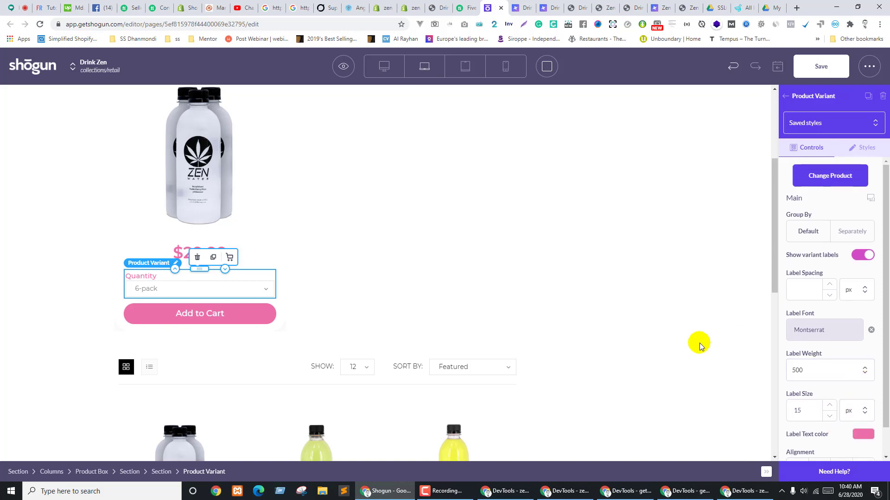
pyautogui.click(854, 232)
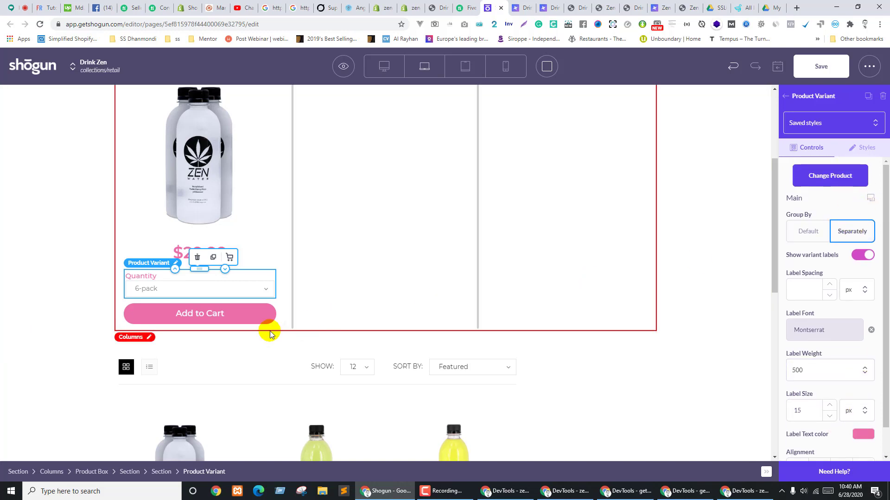
pyautogui.click(810, 231)
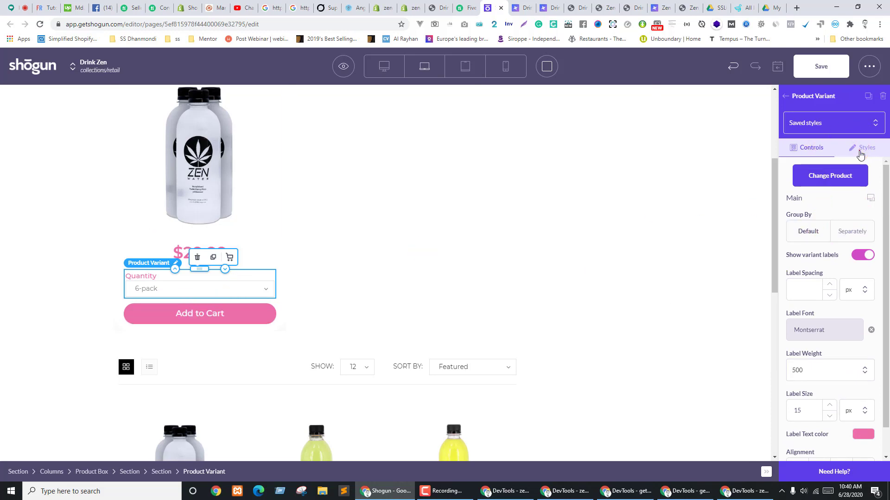
pyautogui.click(860, 148)
pyautogui.scroll(-6, 828, 347)
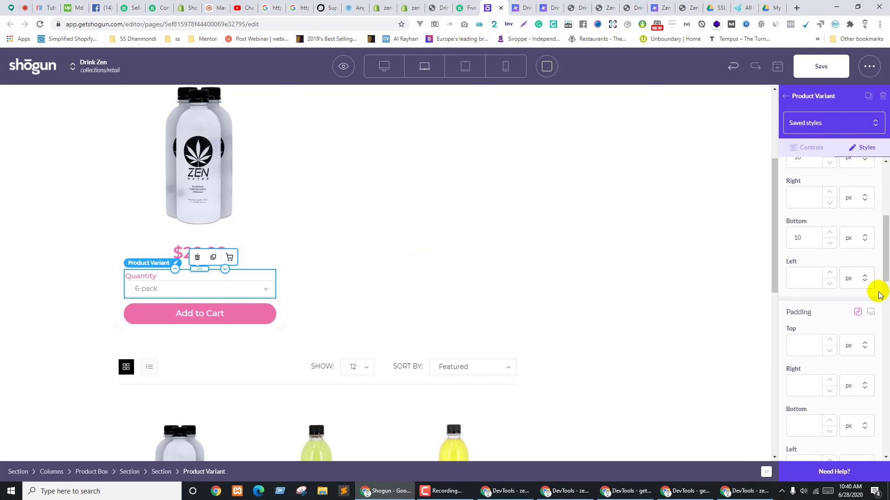
pyautogui.scroll(-8, 838, 313)
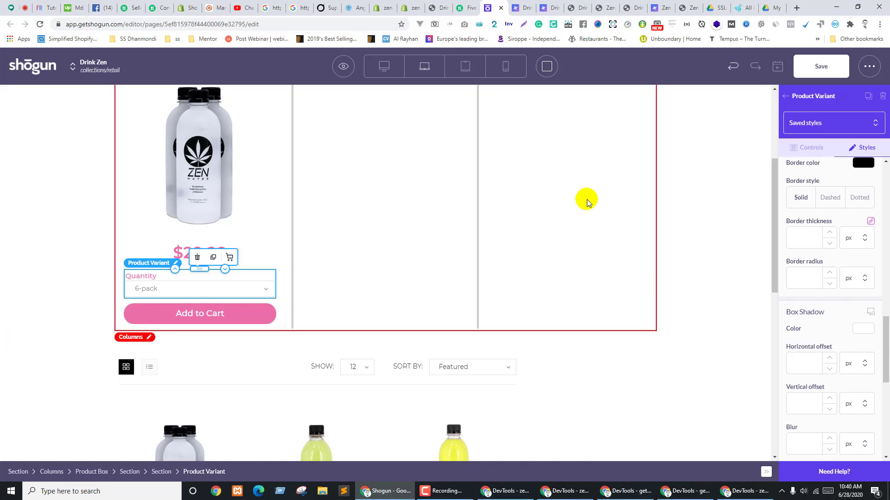
# Save the page and open a fresh preview of it, closing the outdated preview tab
pyautogui.click(821, 68)
pyautogui.click(424, 252)
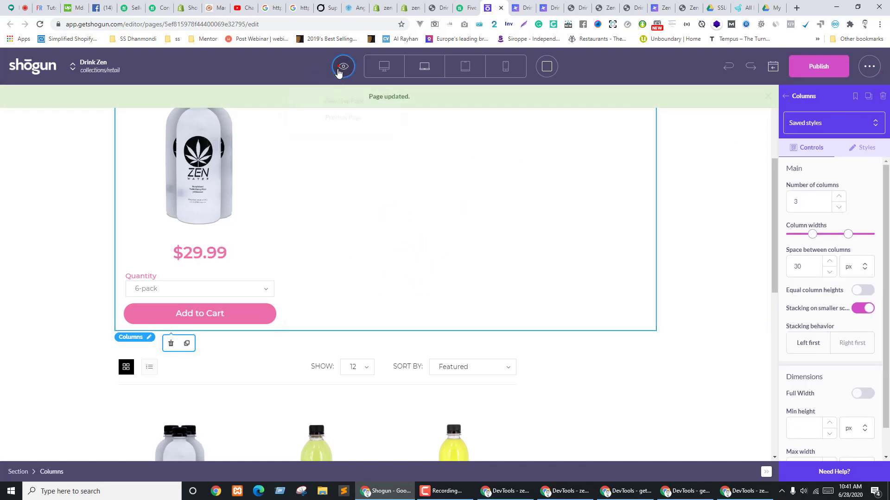
pyautogui.click(336, 118)
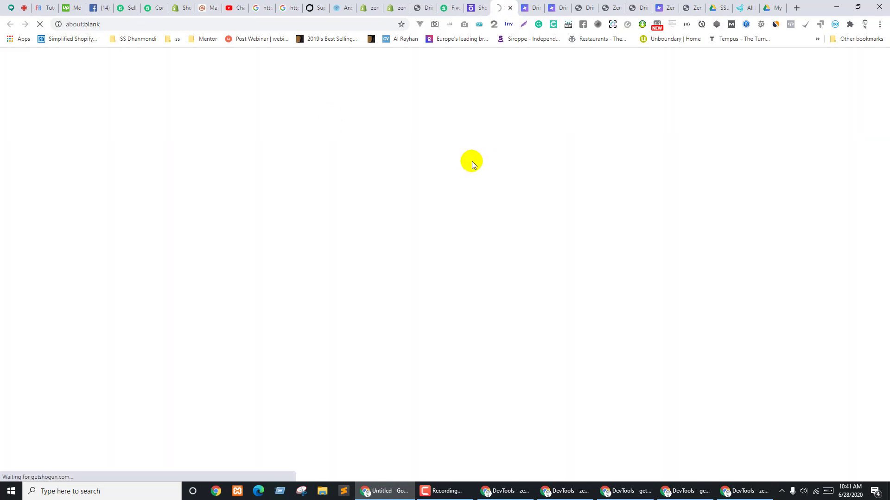
pyautogui.click(538, 8)
pyautogui.click(537, 7)
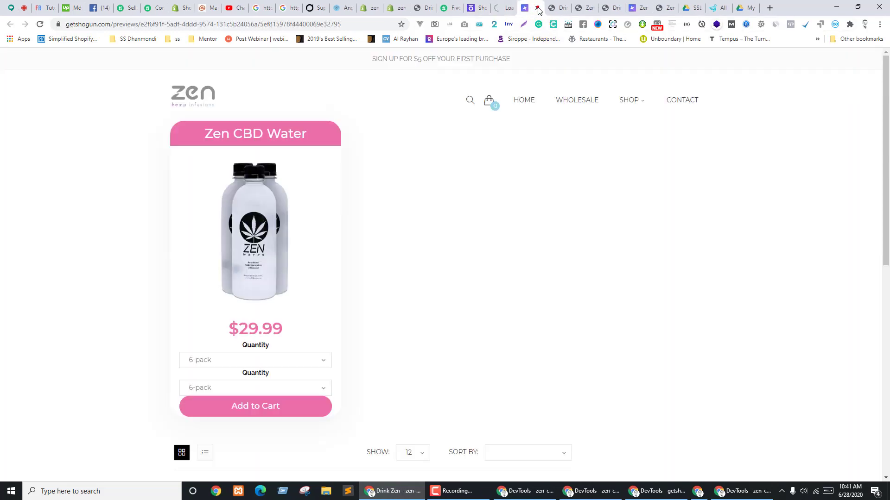
pyautogui.click(507, 4)
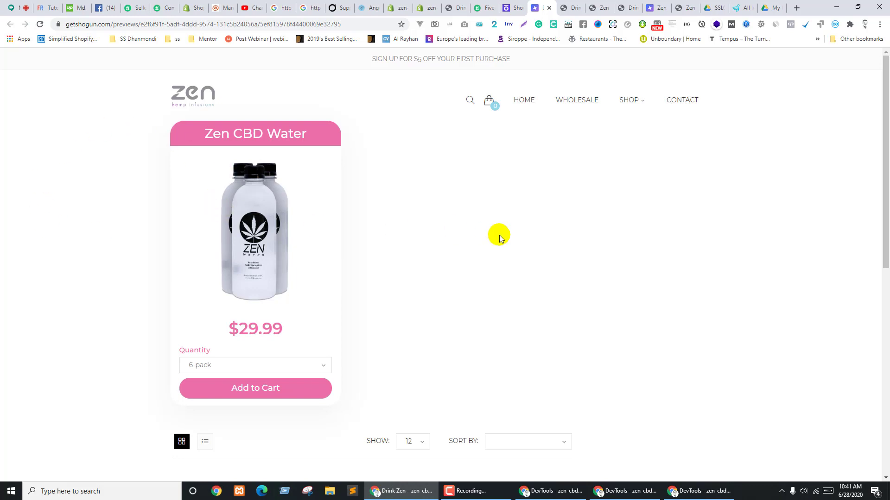
# Return to the Shogun editor and reduce the Zen CBD Water product title's size to 22 px
pyautogui.hotkey('ctrl', 'shift', 'Tab')
pyautogui.scroll(4, 238, 244)
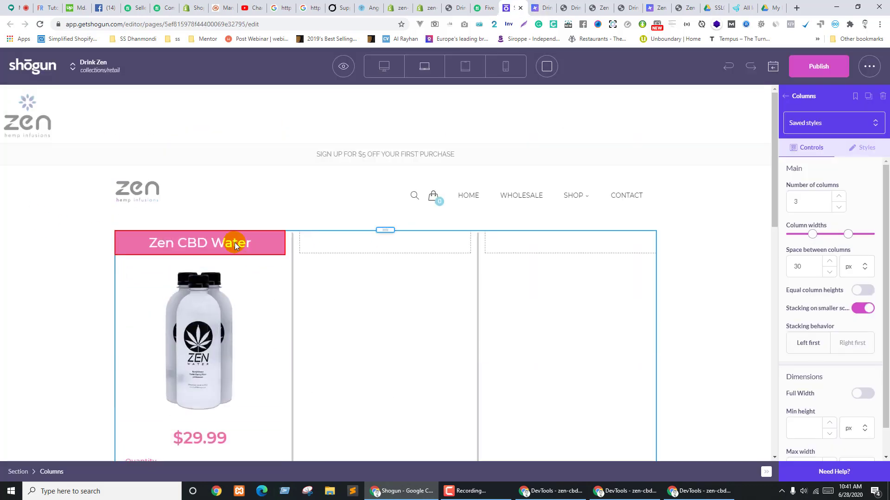
pyautogui.click(210, 249)
pyautogui.click(828, 360)
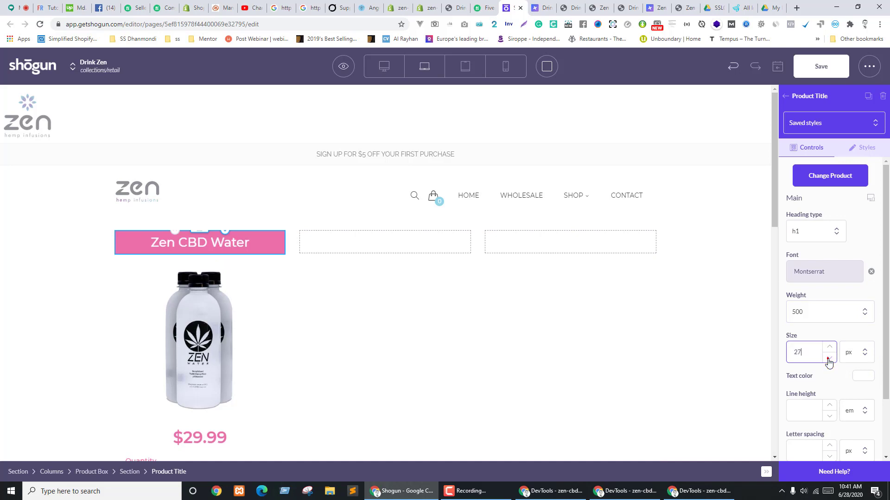
pyautogui.click(828, 360)
pyautogui.click(829, 360)
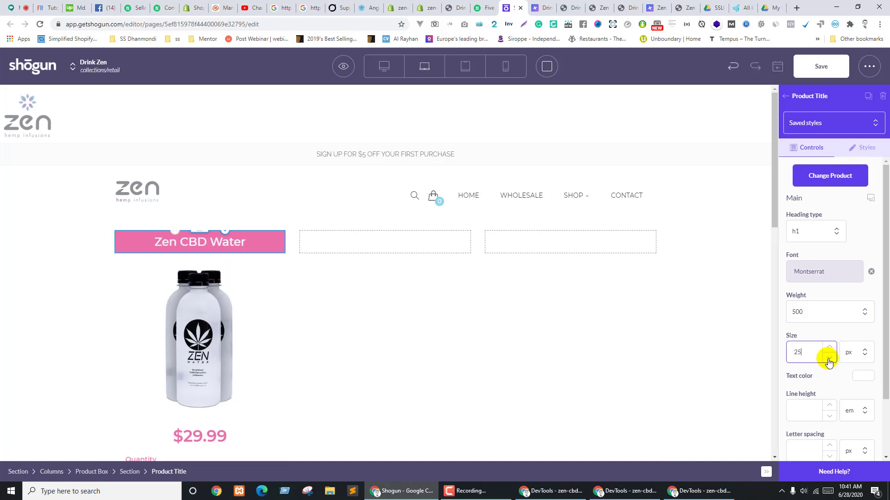
pyautogui.hotkey('ctrl', 'shift', 'Tab')
pyautogui.hotkey('ctrl', 'Tab')
pyautogui.click(828, 359)
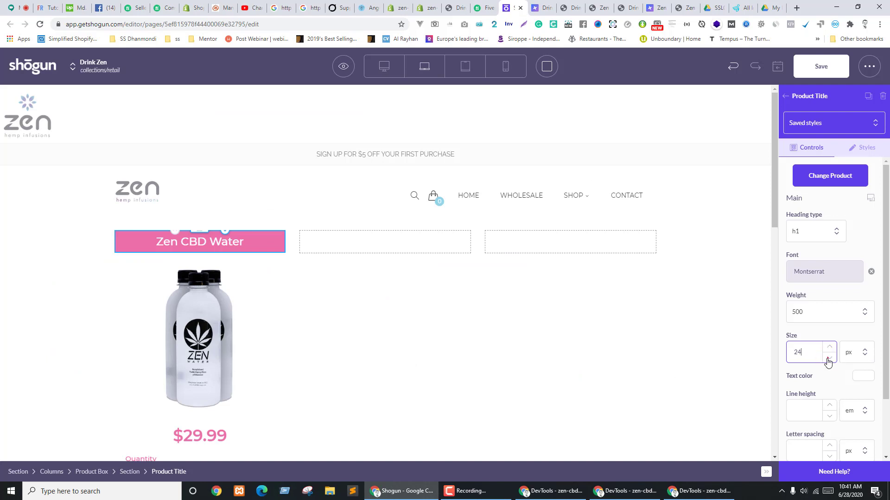
pyautogui.click(829, 360)
pyautogui.click(828, 360)
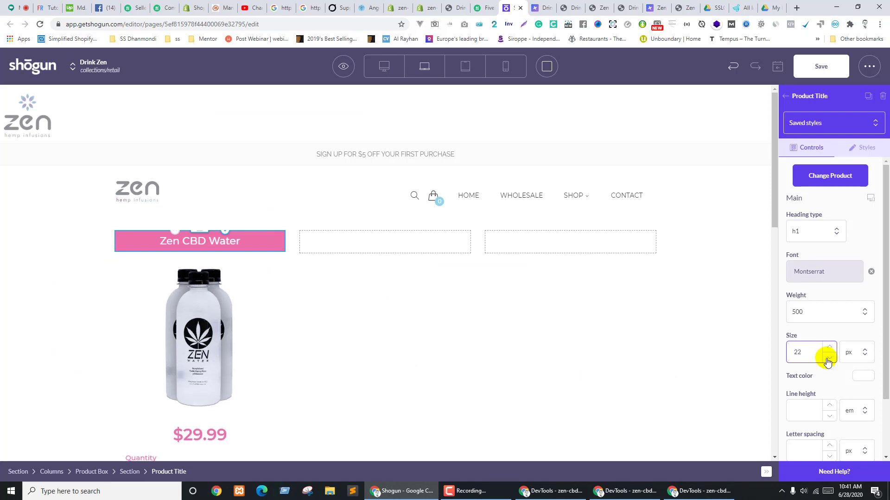
pyautogui.click(361, 304)
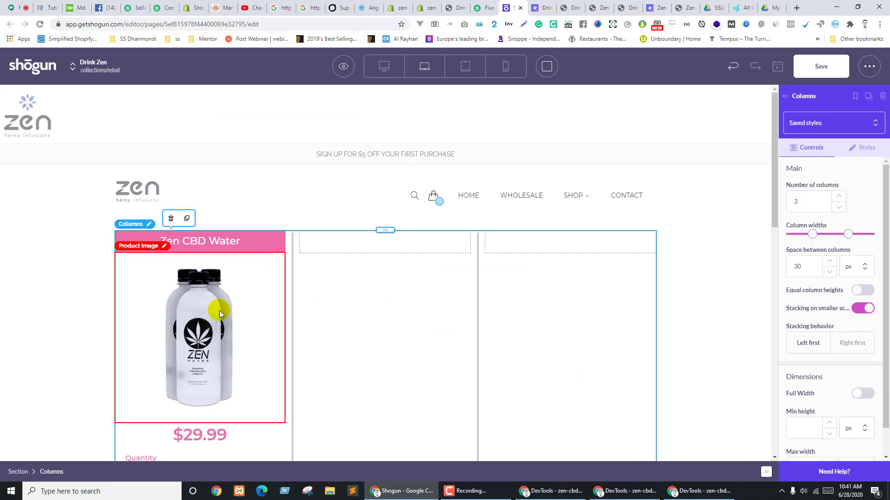
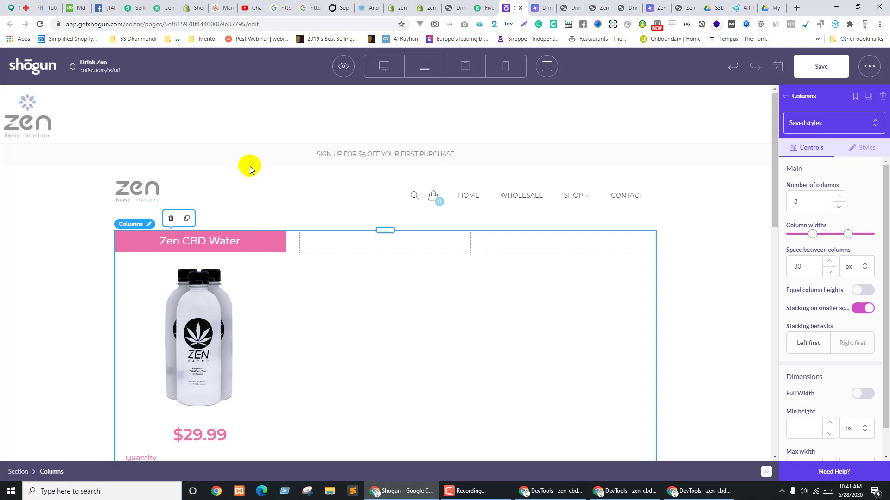
# Duplicate the whole Zen CBD Water product box and move the copy into the empty second column
pyautogui.scroll(-4, 320, 318)
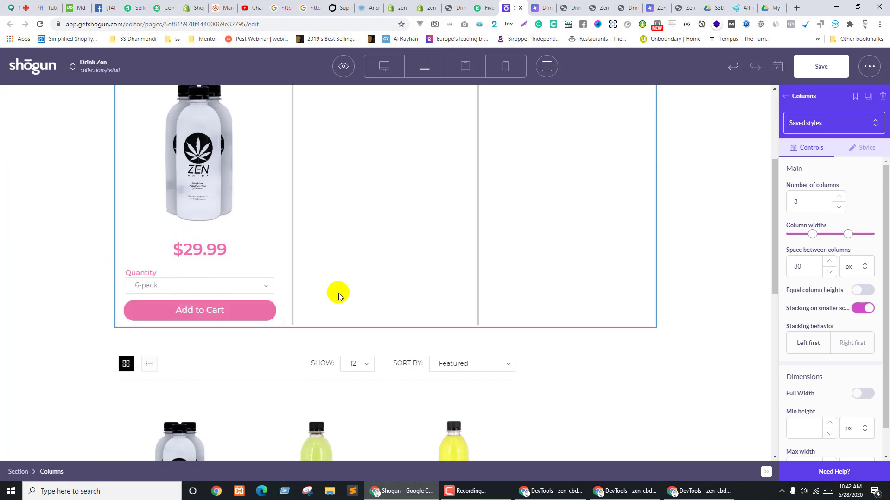
pyautogui.scroll(4, 350, 296)
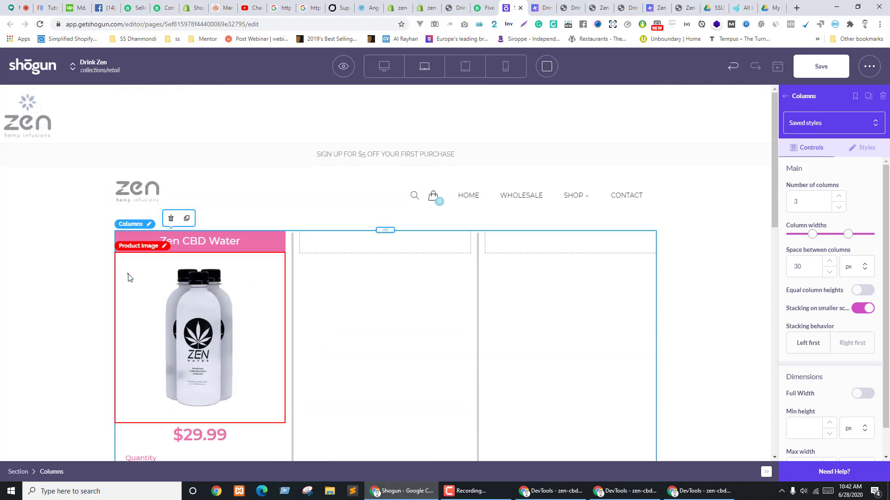
pyautogui.click(120, 393)
pyautogui.click(128, 472)
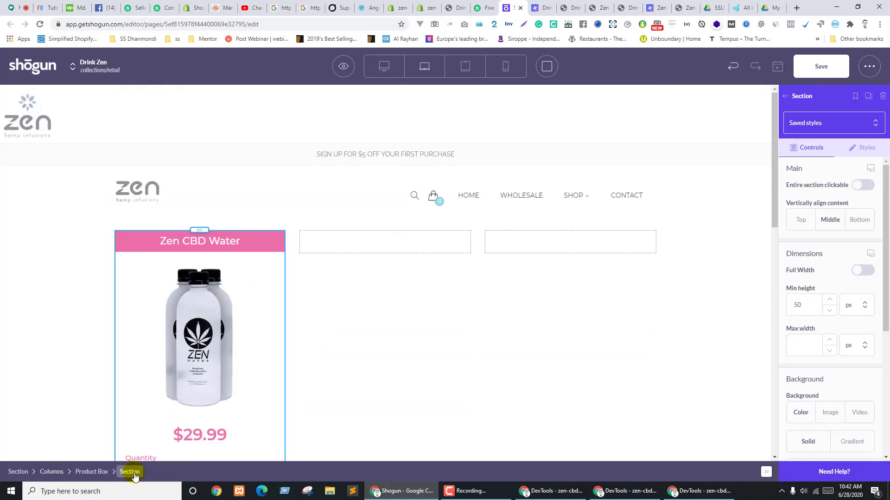
pyautogui.click(106, 472)
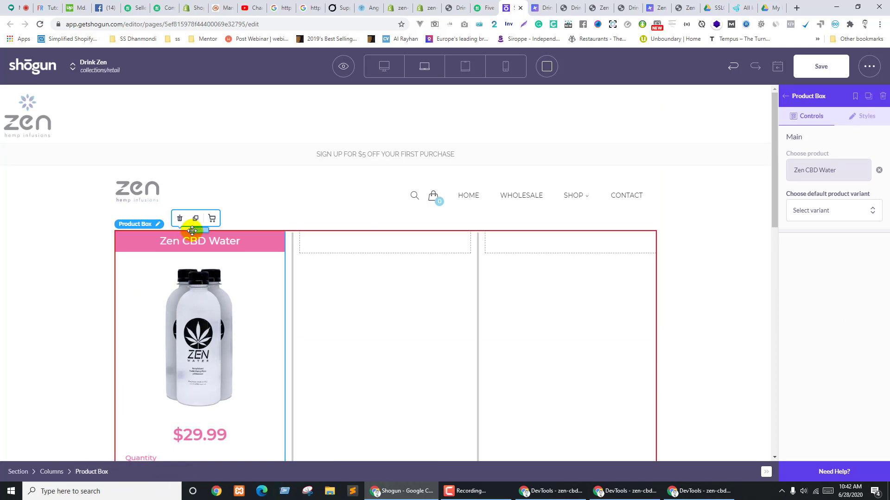
pyautogui.click(194, 223)
pyautogui.scroll(-5, 213, 233)
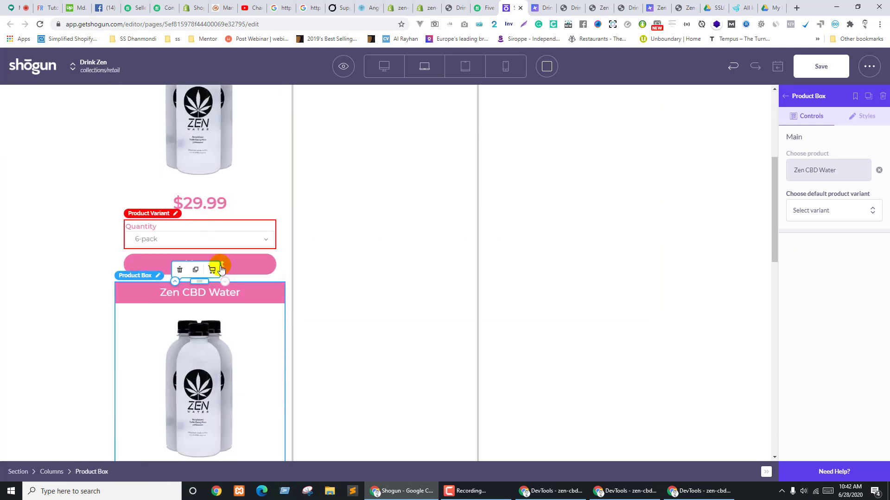
pyautogui.moveTo(199, 284); pyautogui.dragTo(355, 261)
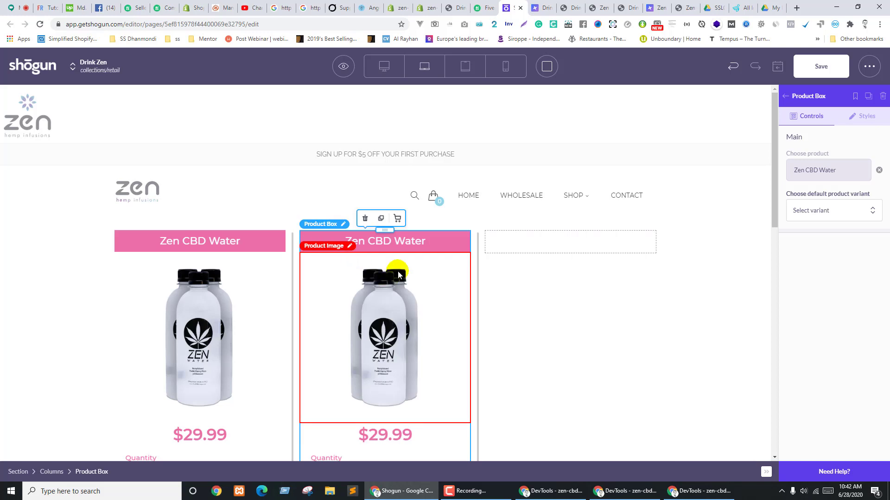
# Duplicate the second column's product box and move the copy into the empty third column
pyautogui.click(382, 218)
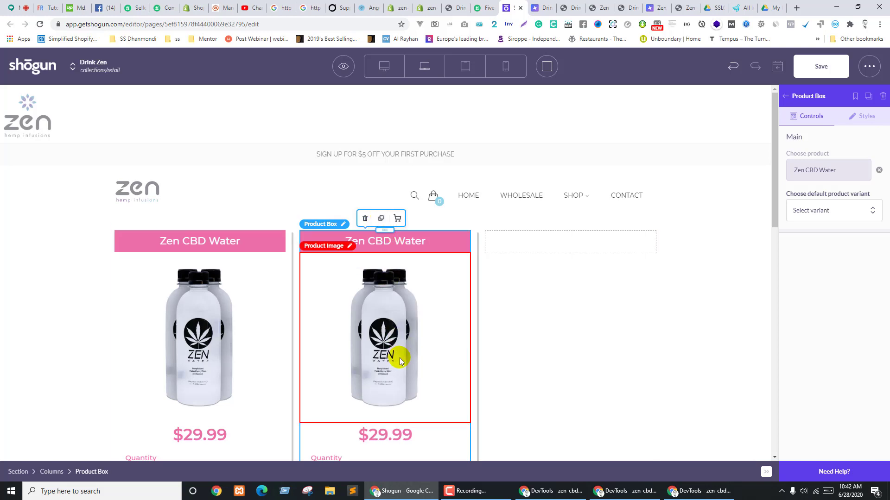
pyautogui.scroll(-7, 397, 358)
pyautogui.scroll(5, 396, 357)
pyautogui.scroll(1, 396, 357)
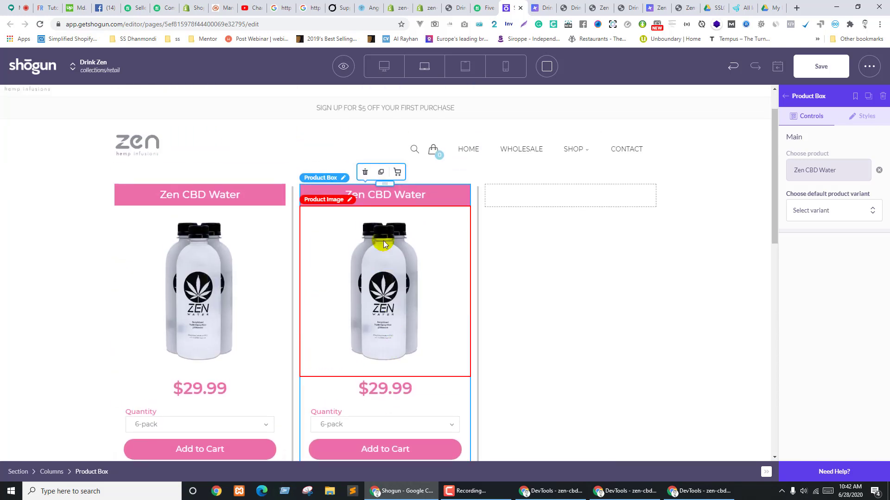
pyautogui.click(382, 172)
pyautogui.scroll(-5, 407, 312)
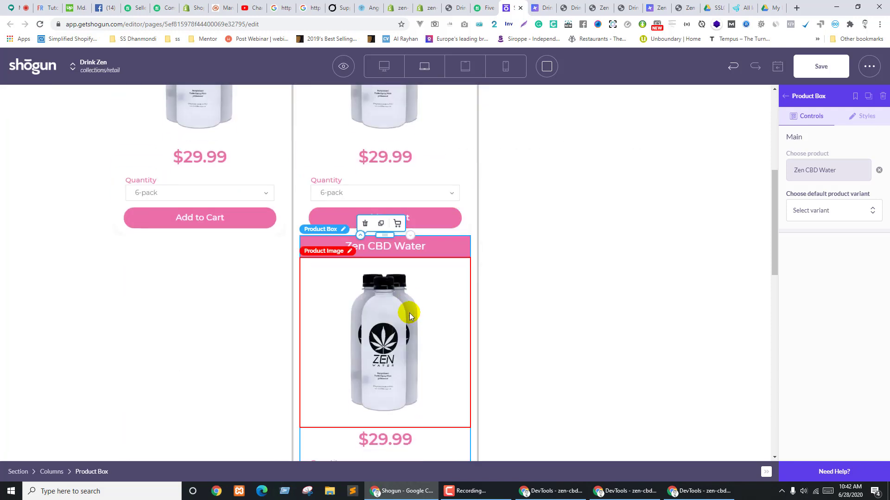
pyautogui.scroll(2, 405, 319)
pyautogui.moveTo(384, 327); pyautogui.dragTo(545, 262)
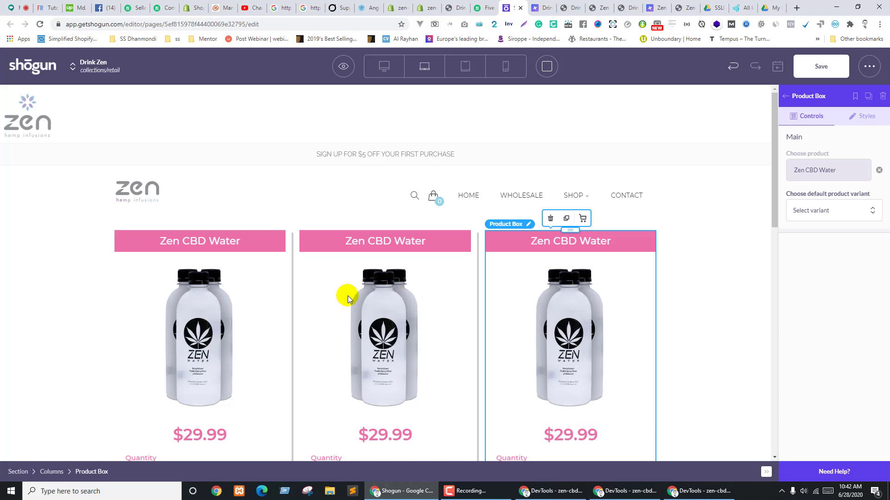
# Check the shop_page.png reference on Fiverr and the products in the store's retail collection, then return to Shogun
pyautogui.hotkey('ctrl', 'shift', 'Tab')
pyautogui.hotkey('ctrl', 'shift', 'Tab')
pyautogui.click(492, 5)
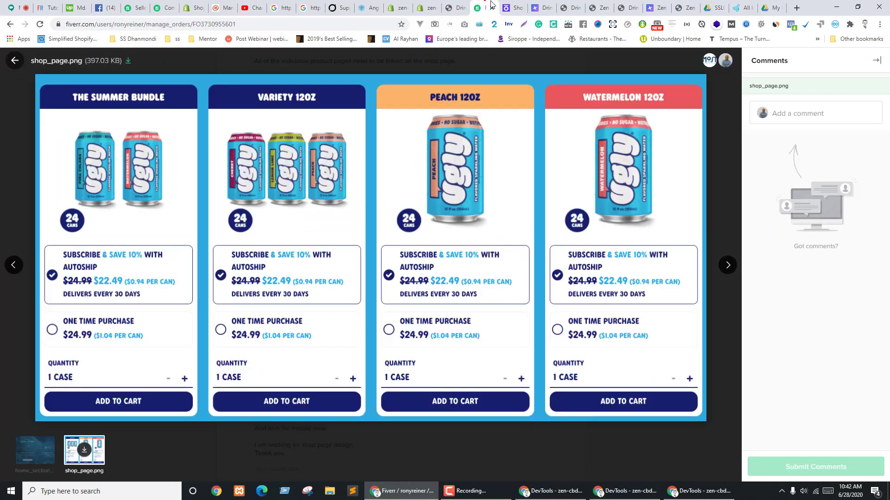
pyautogui.click(565, 7)
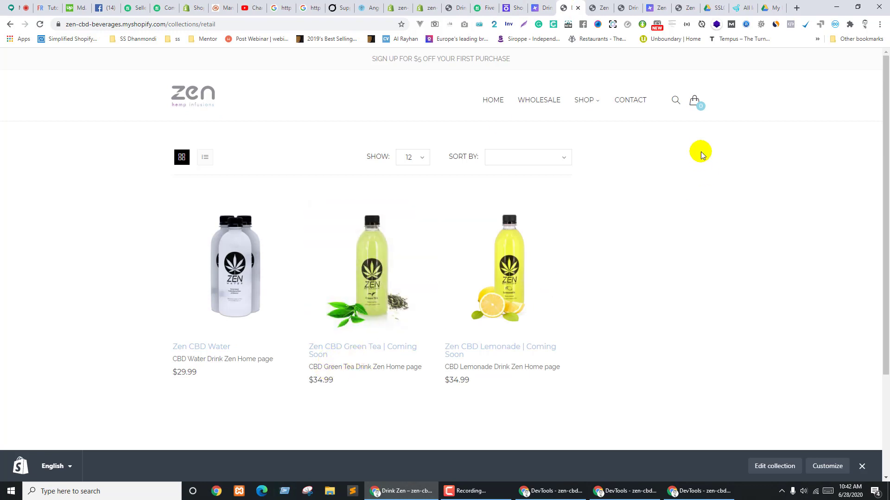
pyautogui.hotkey('ctrl', 'shift', 'Tab')
pyautogui.hotkey('ctrl', 'shift', 'Tab')
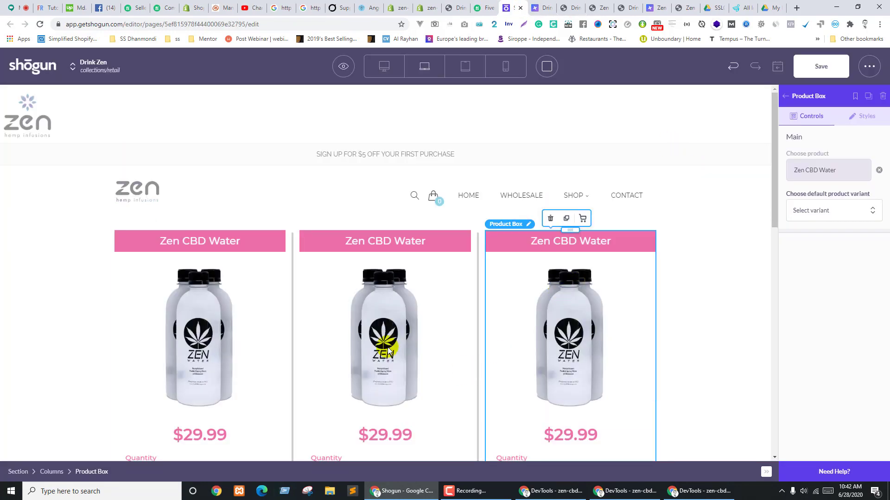
# Clear the product assigned to the second column's product image and search for "gree" as its replacement
pyautogui.click(376, 342)
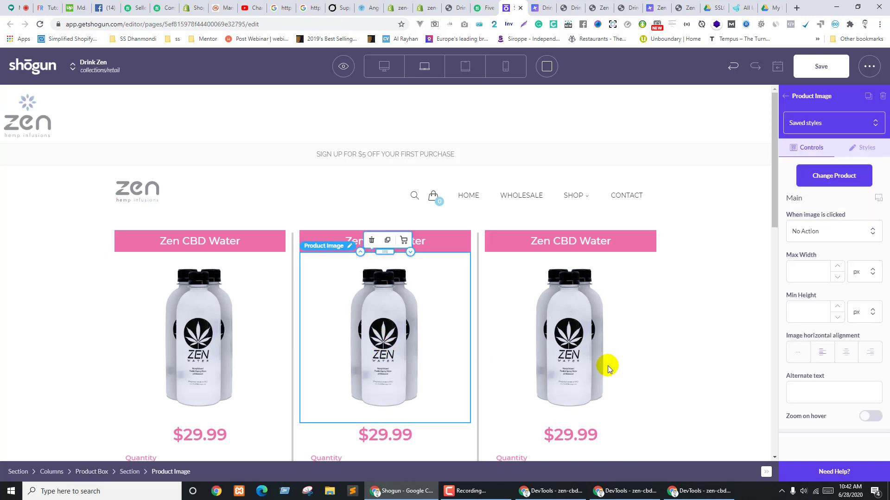
pyautogui.click(837, 176)
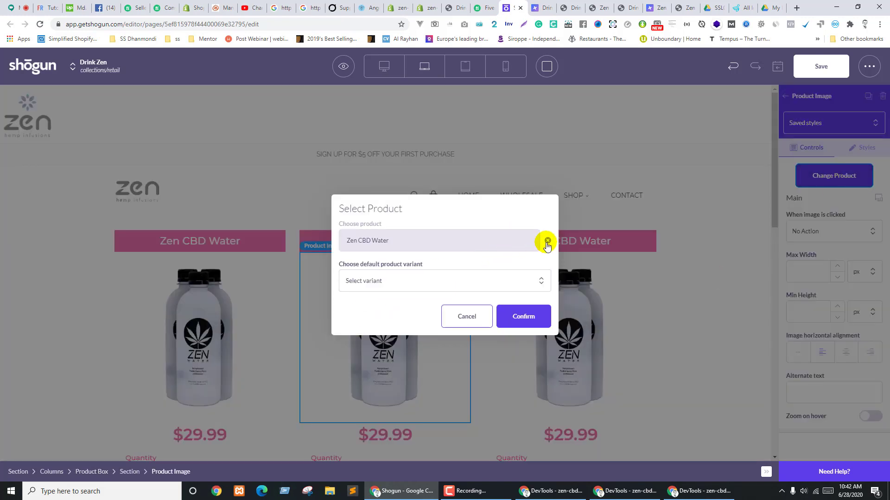
pyautogui.click(548, 241)
pyautogui.write('gree')
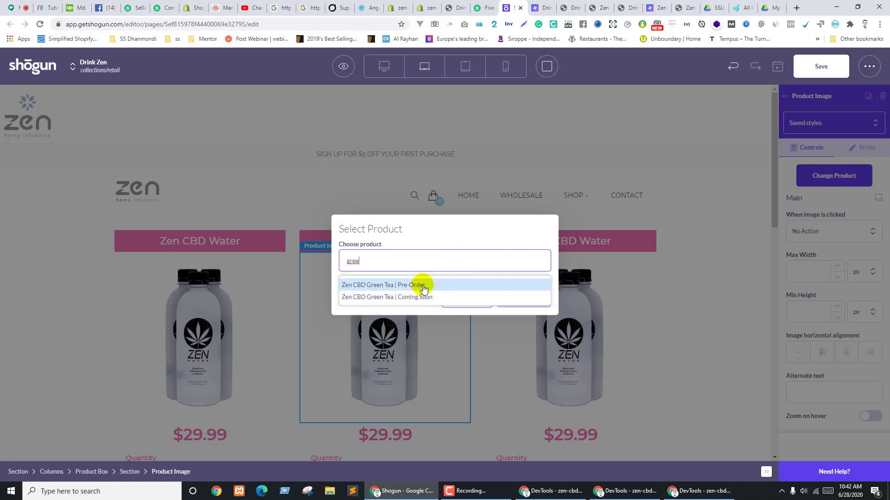
# Check the store's retail collection page for the exact Green Tea product name and return to Shogun's product selection
pyautogui.hotkey('ctrl', 'shift', 'Tab')
pyautogui.hotkey('ctrl', 'Tab')
pyautogui.hotkey('ctrl', 'Tab')
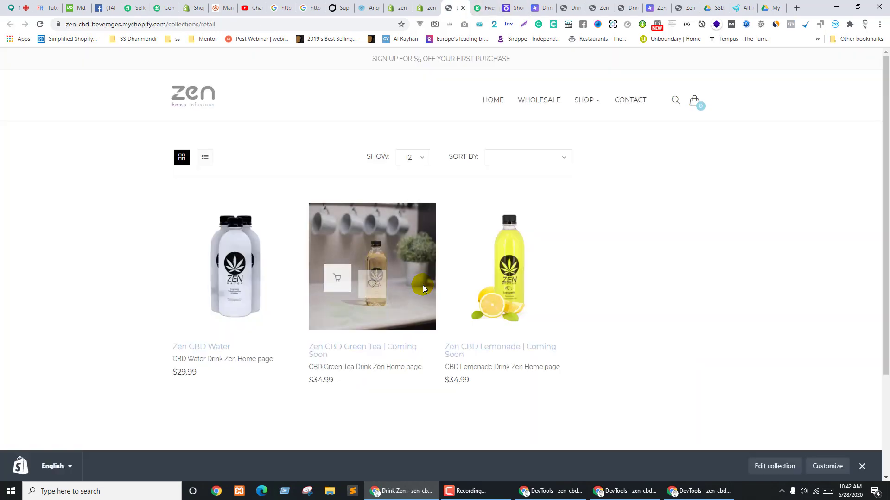
pyautogui.hotkey('ctrl', 'shift', 'Tab')
pyautogui.hotkey('ctrl', 'Tab')
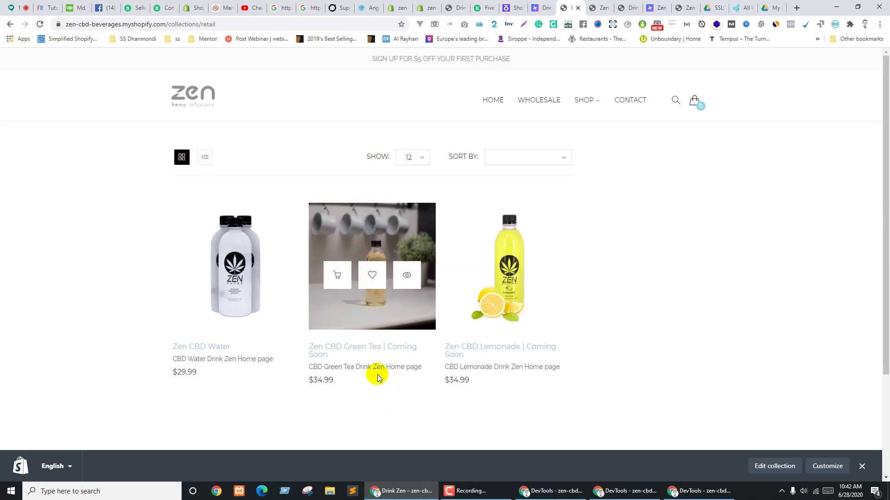
pyautogui.hotkey('ctrl', 'shift', 'Tab')
pyautogui.hotkey('ctrl', 'shift', 'Tab')
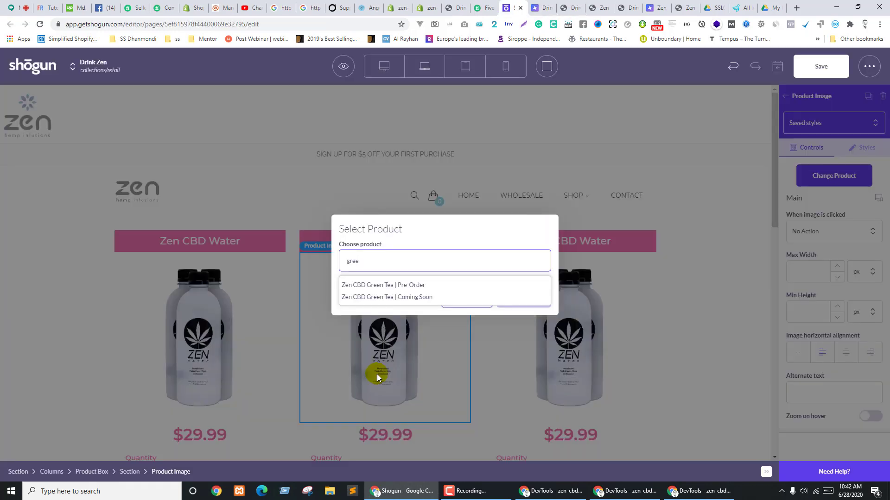
# Assign Zen CBD Green Tea | Coming Soon to the second column's product image and look over the updated product box
pyautogui.click(442, 296)
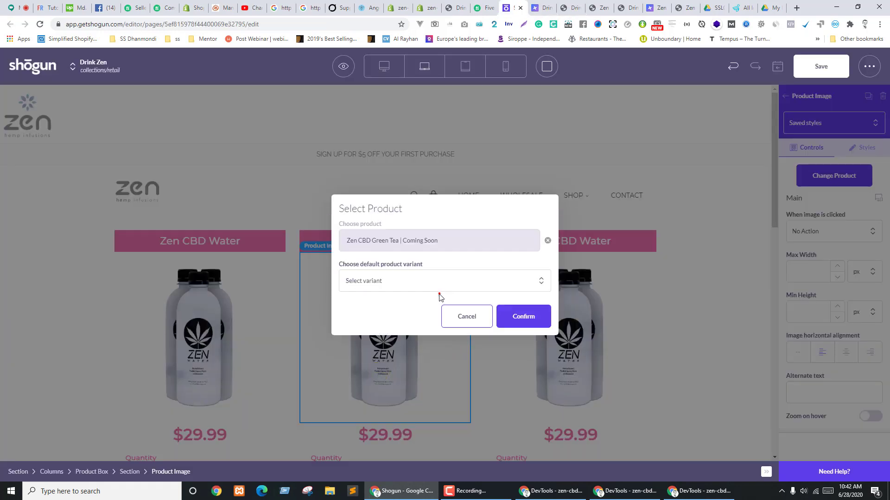
pyautogui.click(522, 319)
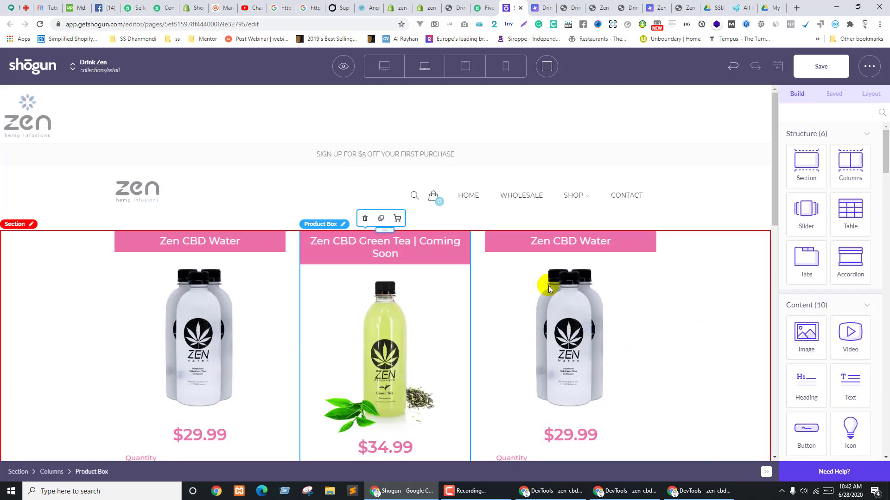
pyautogui.scroll(-1, 331, 310)
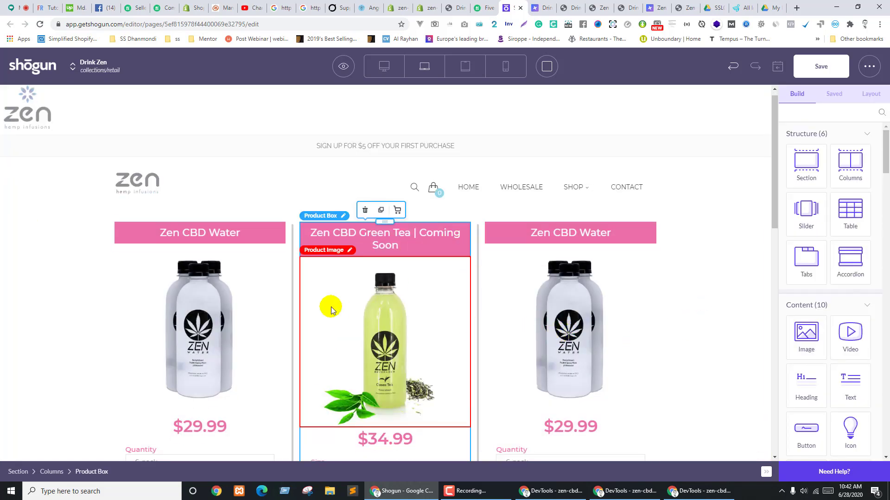
pyautogui.scroll(-4, 334, 313)
pyautogui.scroll(2, 564, 379)
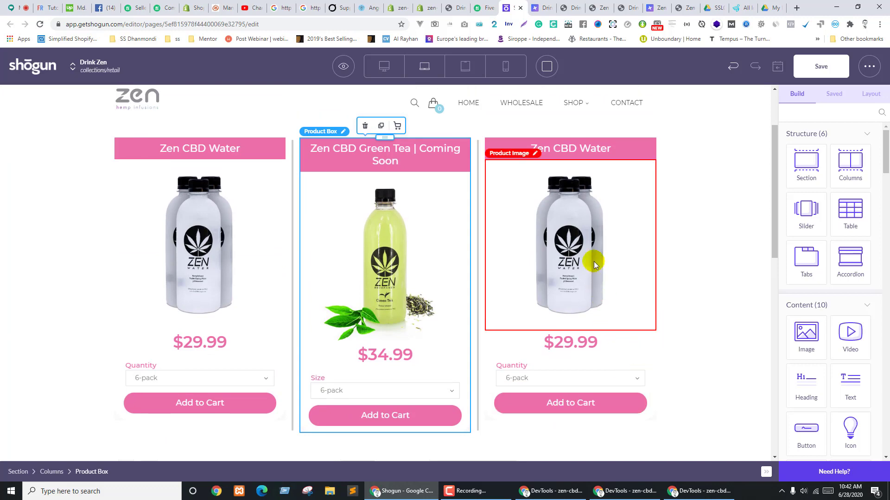
# Open the product selection for the third column's product image and check the store's retail collection for the remaining product's name
pyautogui.click(577, 252)
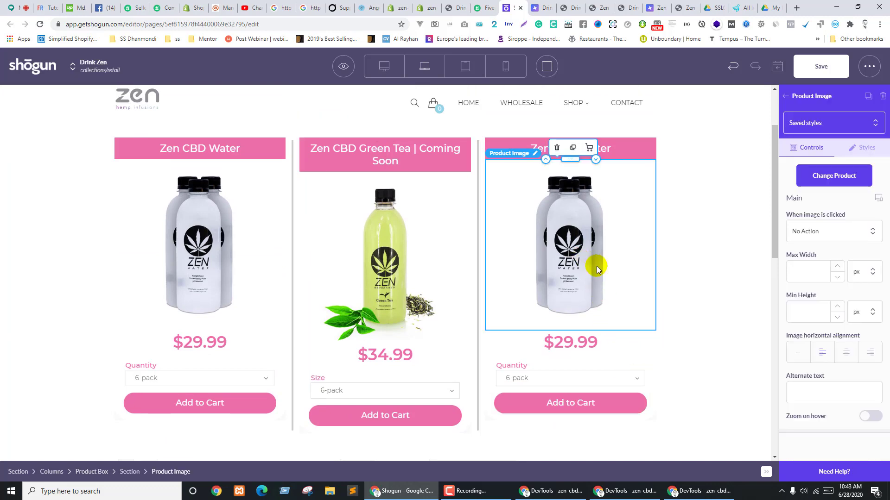
pyautogui.click(823, 178)
pyautogui.hotkey('ctrl', 'Tab')
pyautogui.hotkey('ctrl', 'Tab')
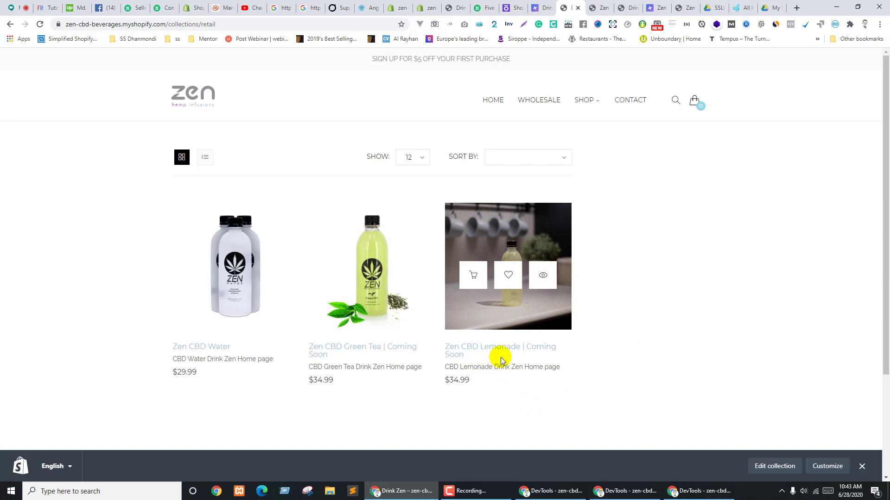
pyautogui.hotkey('ctrl', 'shift', 'Tab')
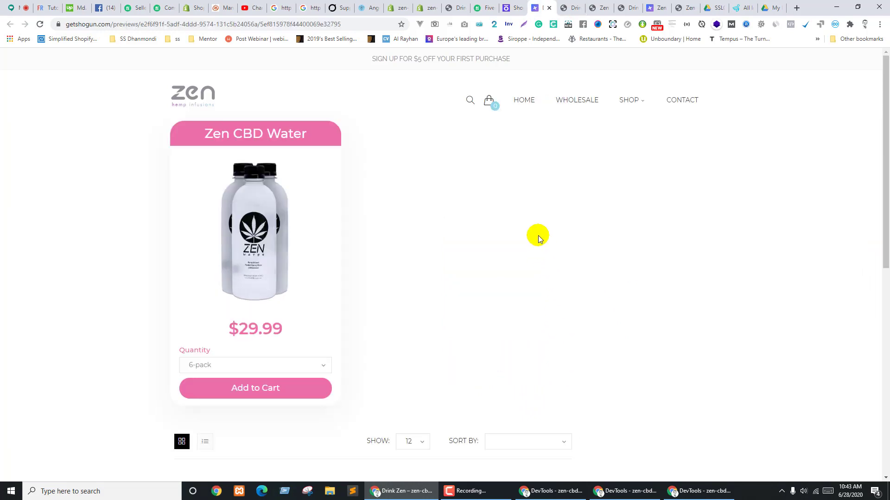
pyautogui.hotkey('ctrl', 'shift', 'Tab')
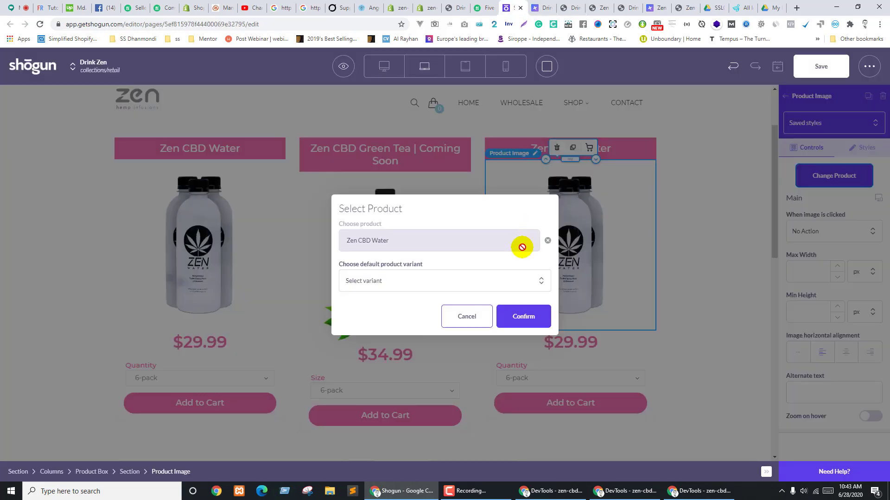
# Replace the third column's product with Zen CBD Lemonade | Coming Soon, found by searching for "zen", and review the three boxes
pyautogui.click(547, 241)
pyautogui.write('ze')
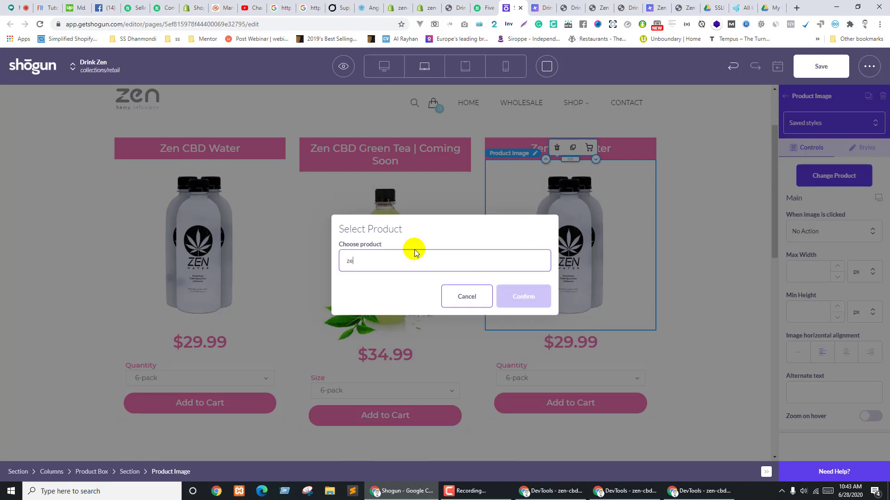
pyautogui.write('n')
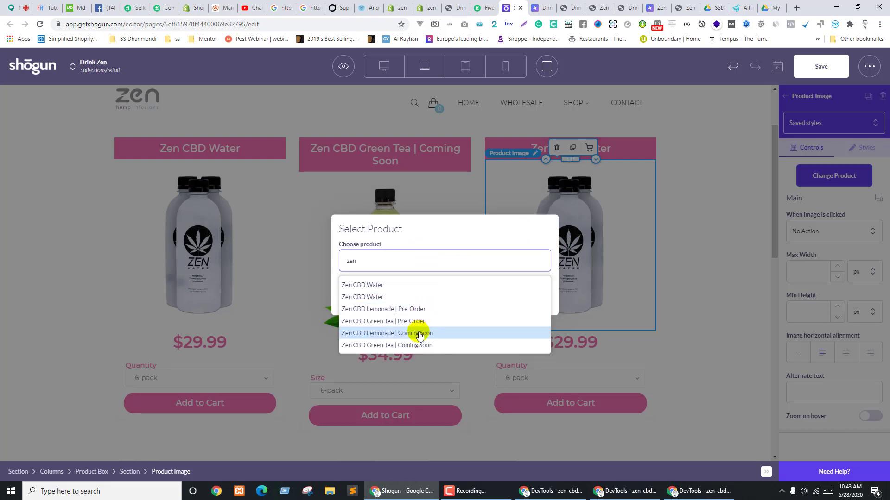
pyautogui.click(402, 334)
pyautogui.click(507, 317)
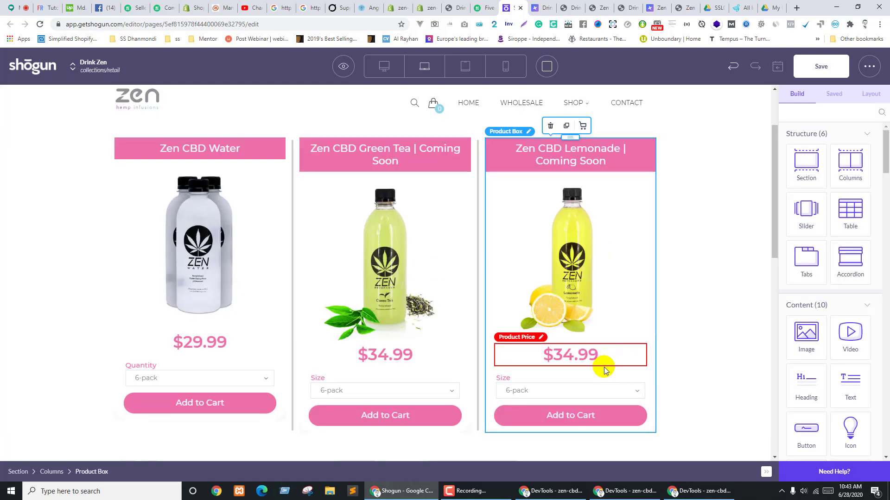
pyautogui.scroll(-1, 713, 315)
pyautogui.scroll(-2, 713, 316)
pyautogui.scroll(3, 620, 264)
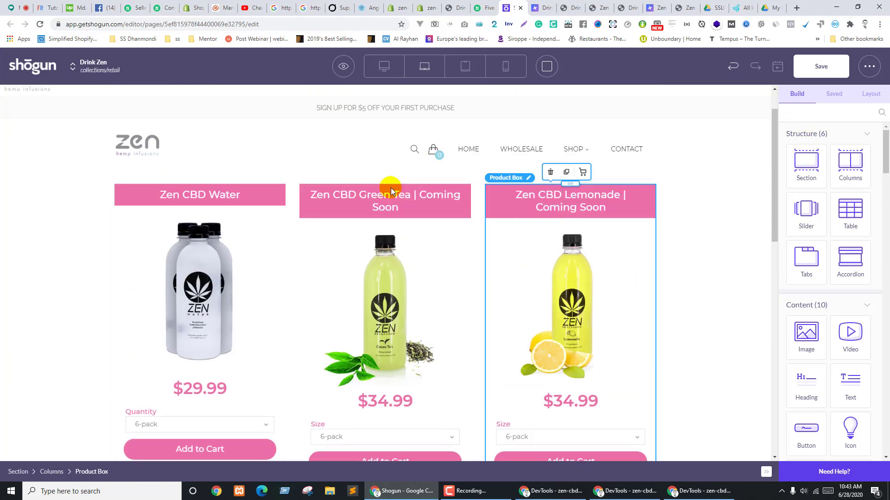
# Add an empty section directly above the section holding the product columns, and select the product columns' section
pyautogui.moveTo(797, 147); pyautogui.dragTo(306, 163)
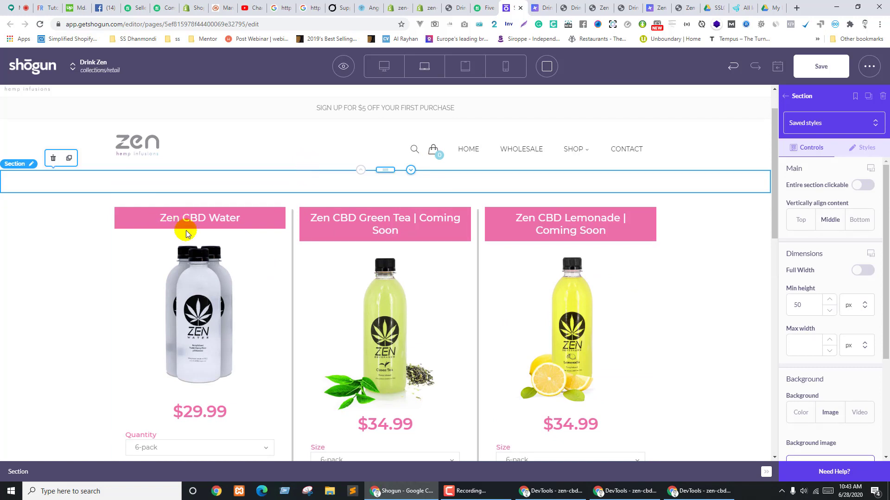
pyautogui.moveTo(387, 168); pyautogui.dragTo(371, 205)
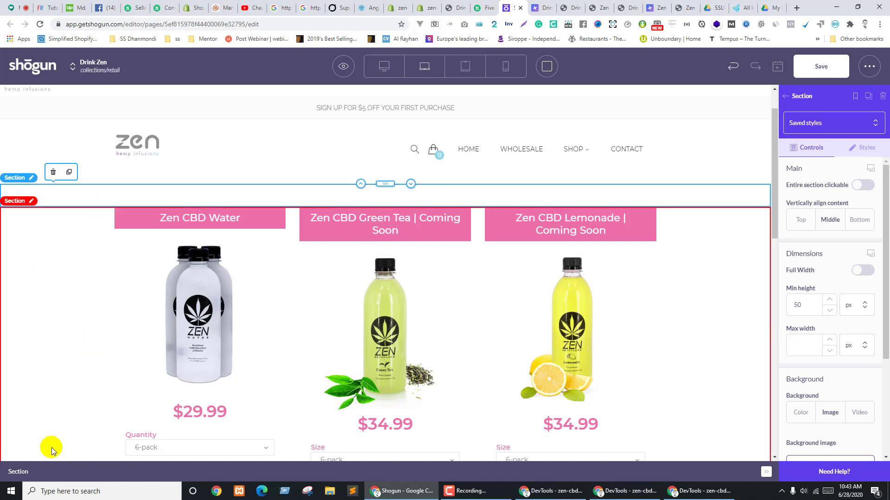
pyautogui.click(2, 281)
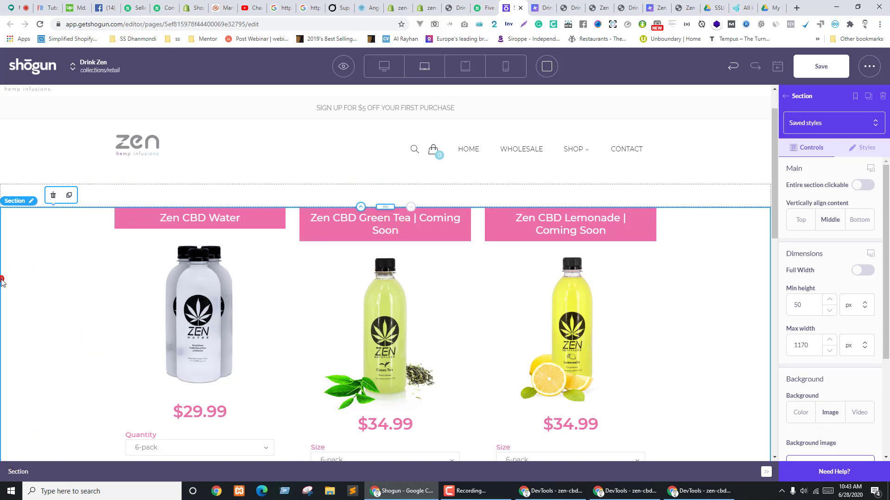
# Set the product section's top and bottom padding to 50 px
pyautogui.click(863, 146)
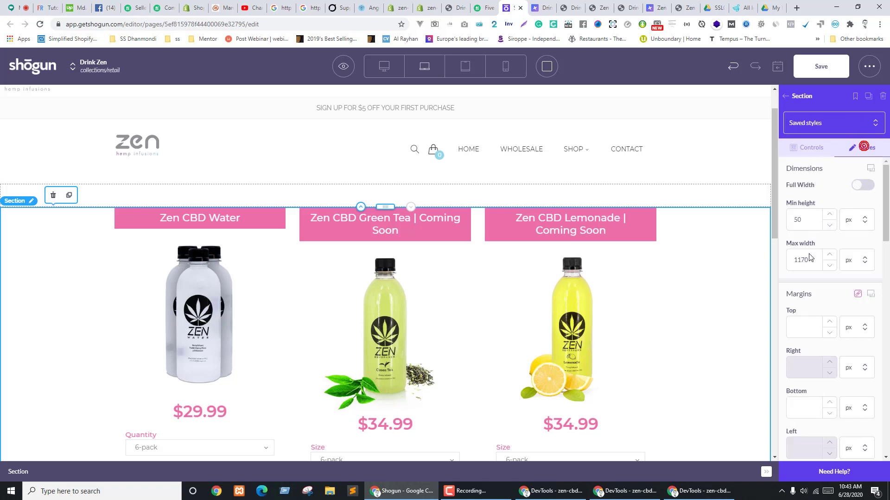
pyautogui.scroll(-6, 821, 283)
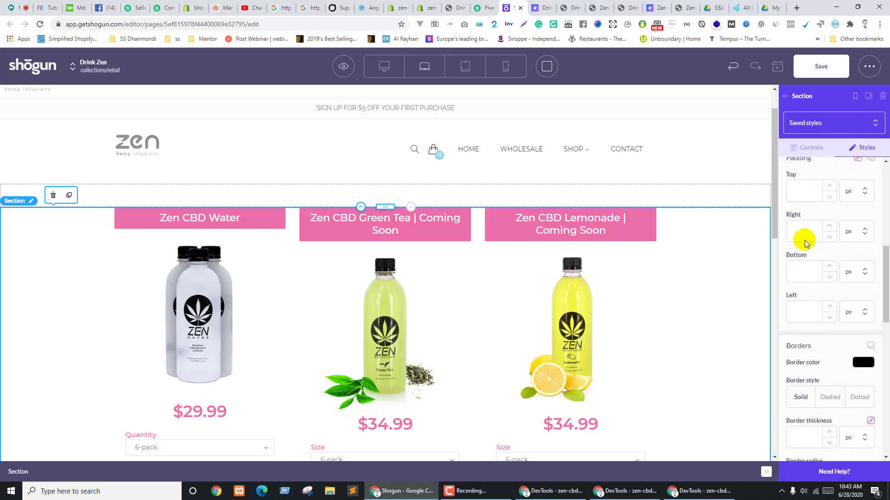
pyautogui.write('5')
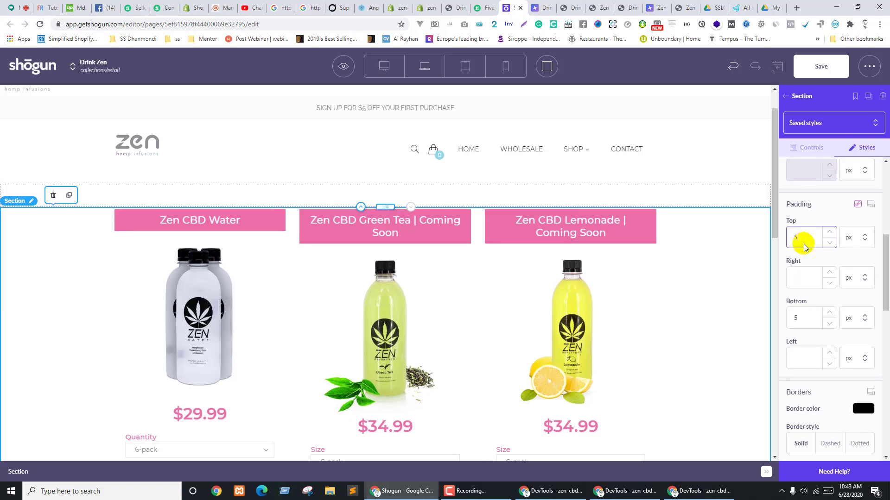
pyautogui.write('0')
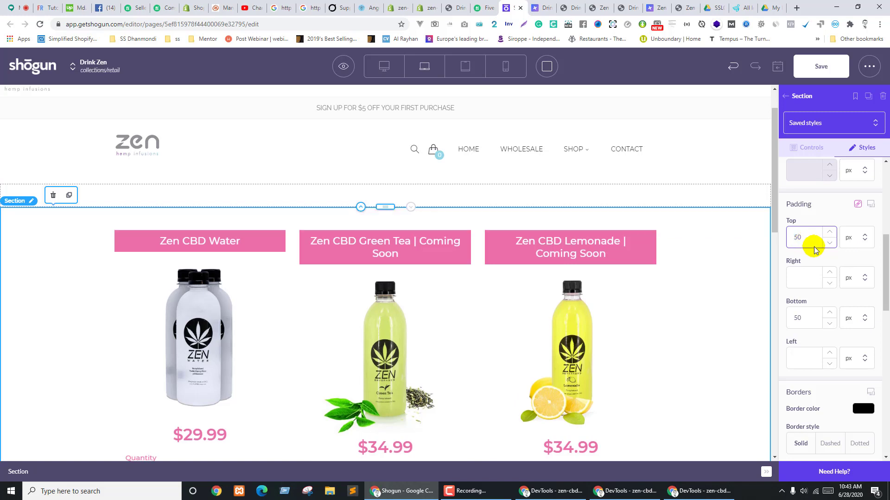
# Move the empty section from under the site header into the product section, directly above the product columns
pyautogui.click(208, 195)
pyautogui.moveTo(383, 182); pyautogui.dragTo(364, 221)
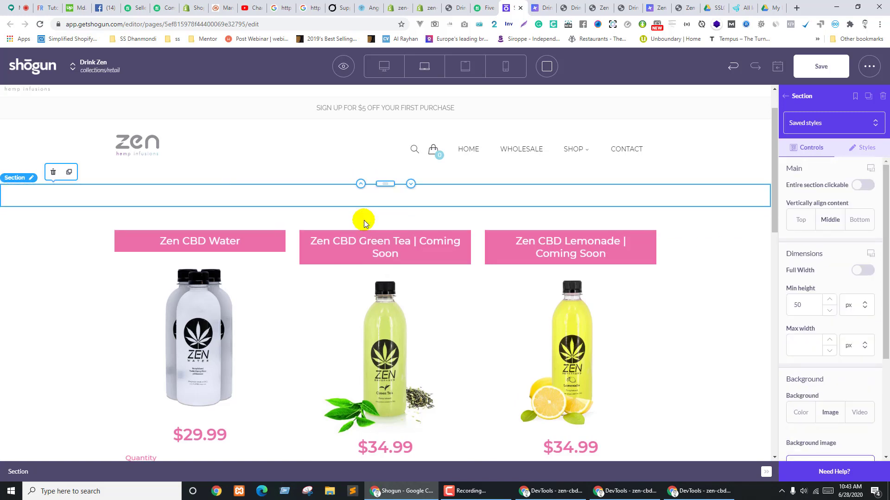
pyautogui.click(255, 194)
pyautogui.moveTo(377, 184); pyautogui.dragTo(377, 234)
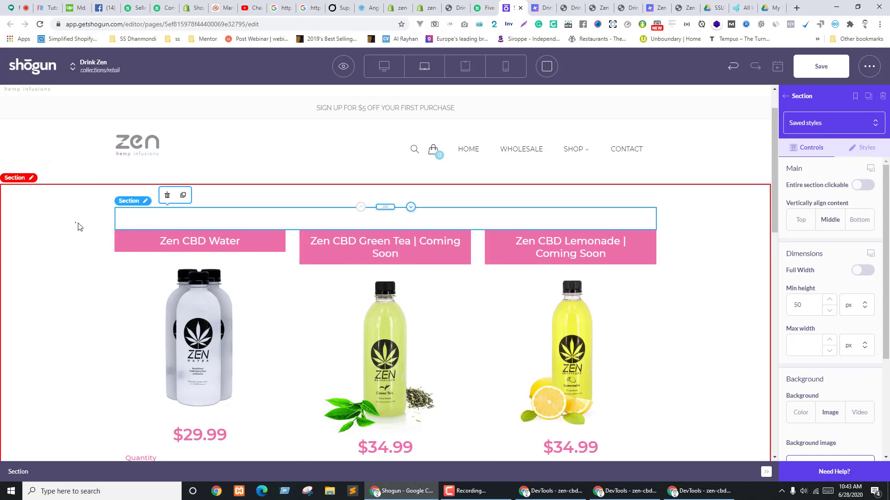
pyautogui.click(224, 209)
pyautogui.click(221, 218)
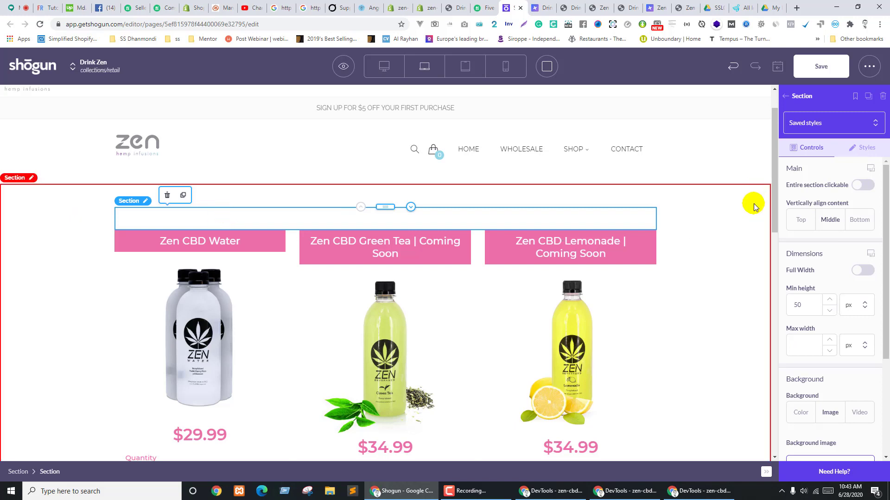
pyautogui.click(533, 194)
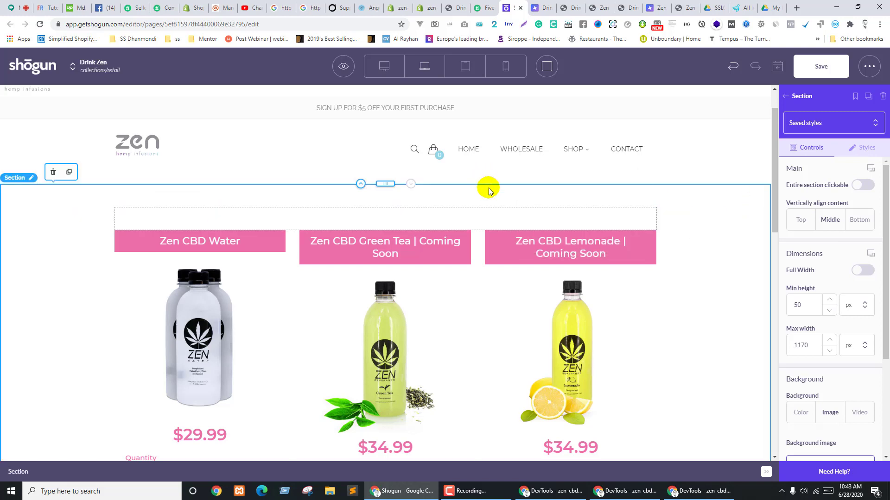
# Add a Heading element to the empty section above the product columns
pyautogui.hotkey('ctrl', 'Tab')
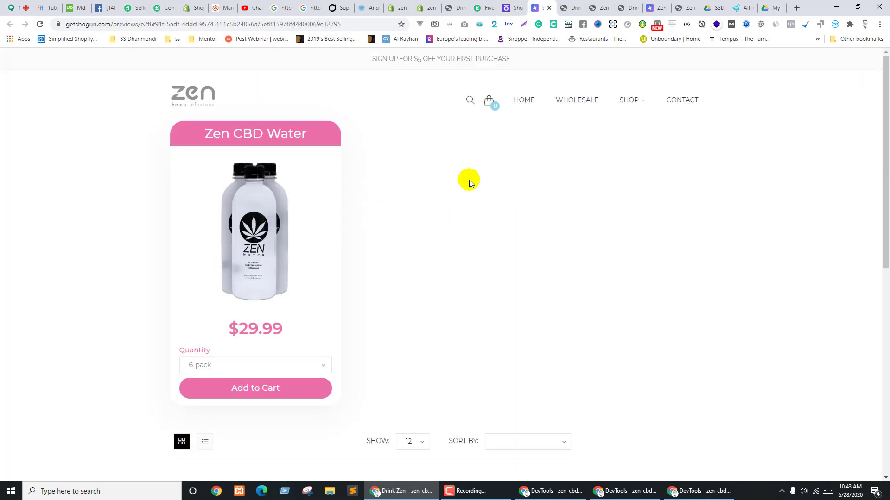
pyautogui.hotkey('ctrl', 'shift', 'Tab')
pyautogui.click(359, 218)
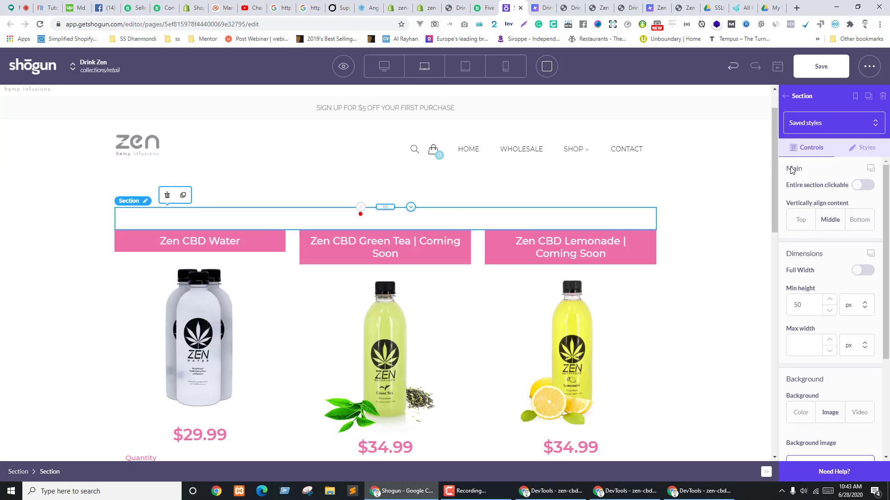
pyautogui.click(800, 108)
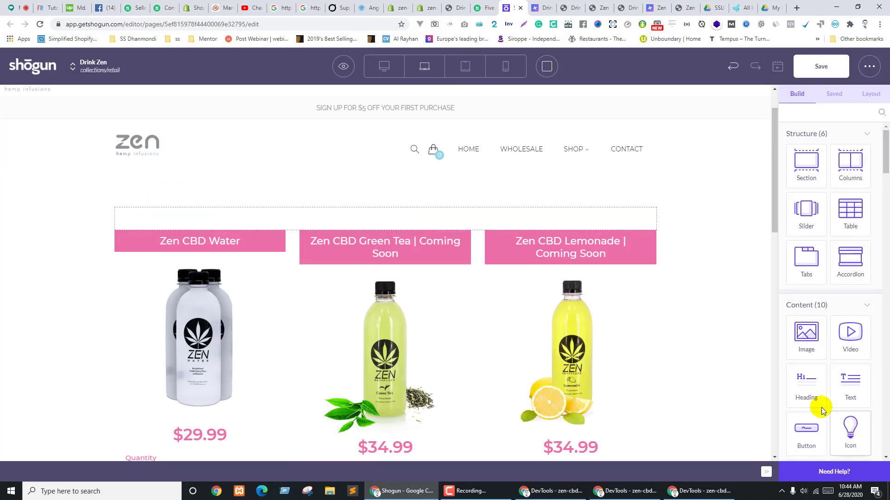
pyautogui.moveTo(821, 411); pyautogui.dragTo(360, 224)
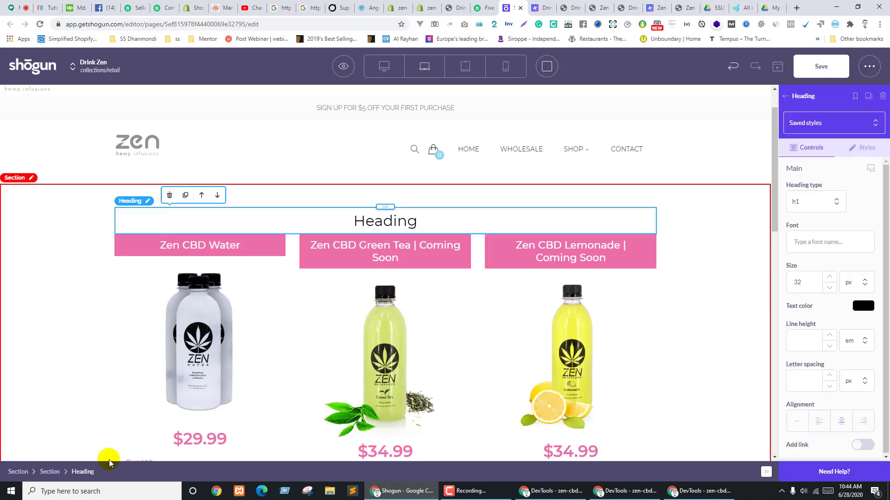
# Set the bottom margin of the section that holds the heading to 30 px
pyautogui.click(49, 472)
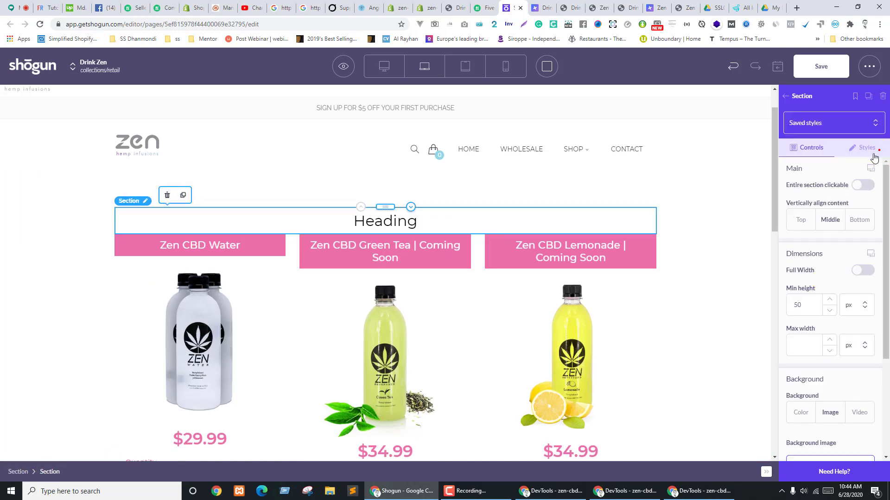
pyautogui.click(873, 155)
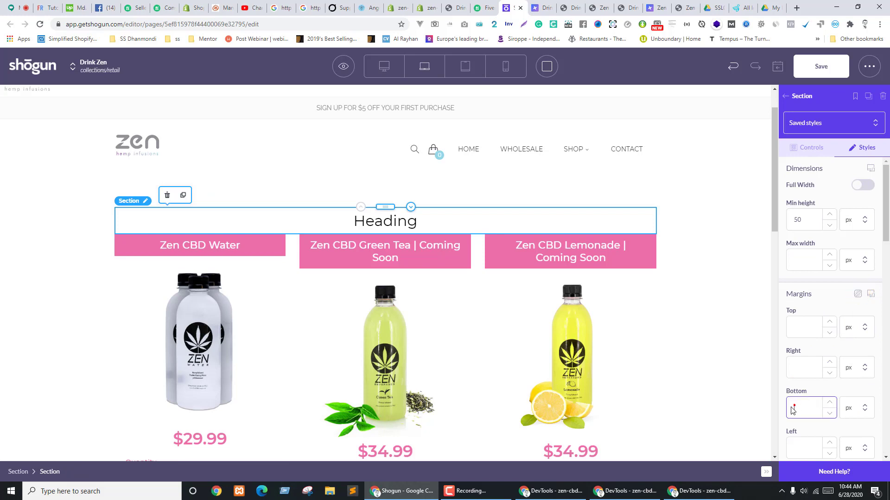
pyautogui.write('30')
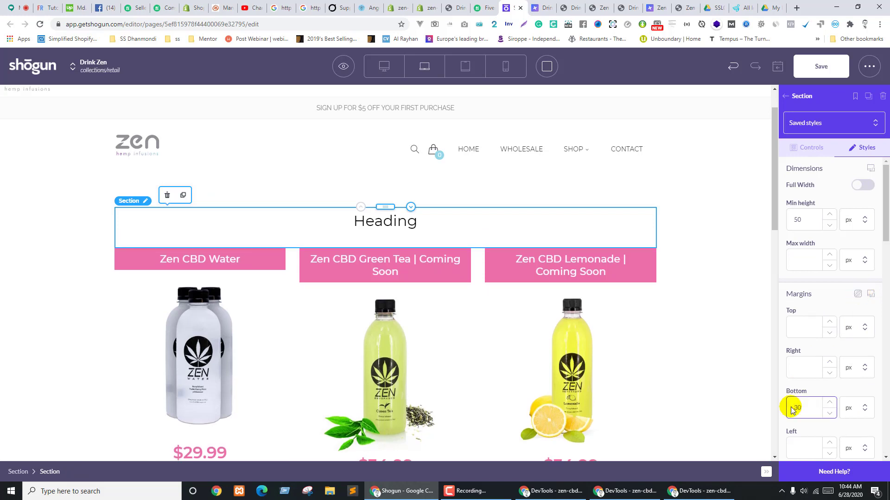
# Replace the heading's placeholder text with "Retail Collections"
pyautogui.doubleClick(404, 219)
pyautogui.hotkey('ctrl', 'Tab')
pyautogui.hotkey('ctrl', 'Tab')
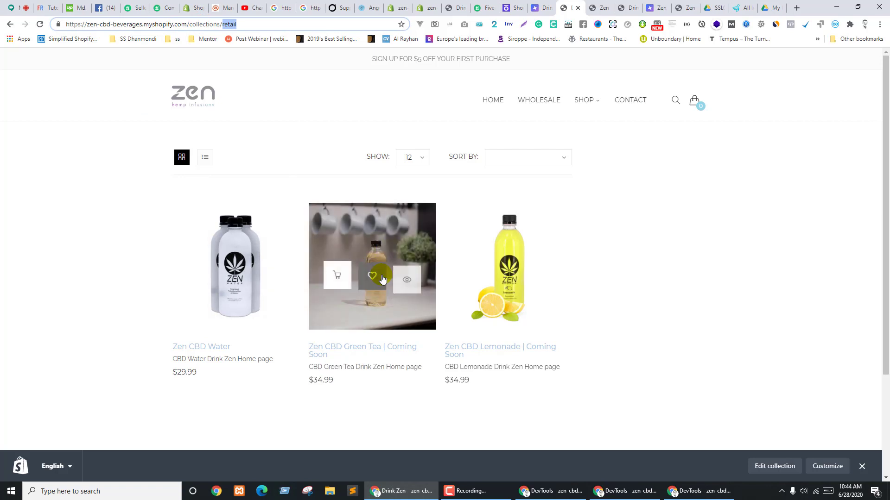
pyautogui.hotkey('ctrl', 'shift', 'Tab')
pyautogui.hotkey('ctrl', 'shift', 'Tab')
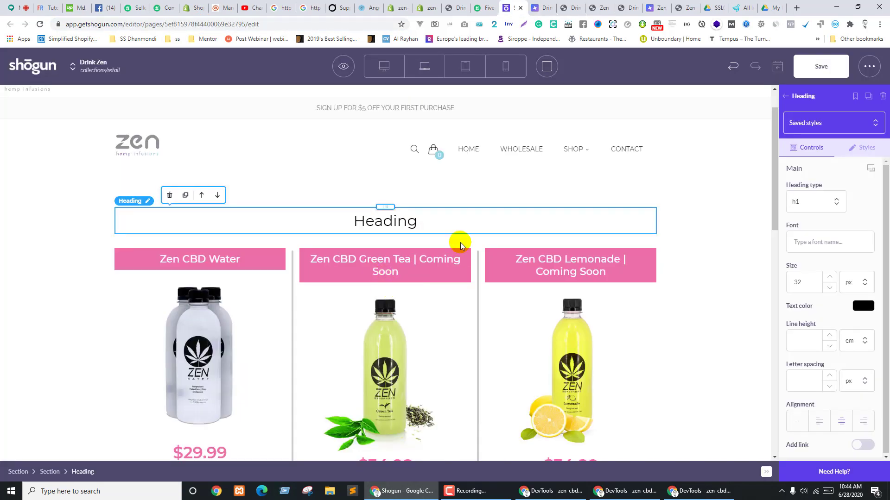
pyautogui.doubleClick(392, 221)
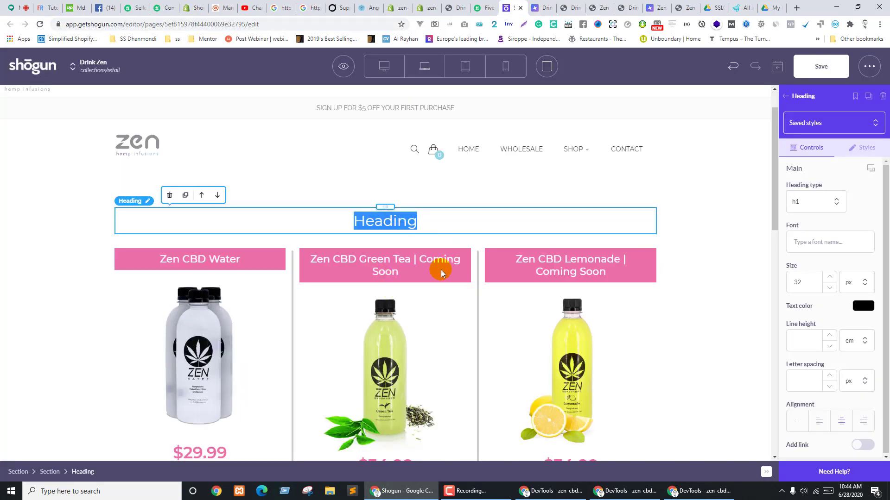
pyautogui.write('retail')
pyautogui.moveTo(374, 221); pyautogui.dragTo(364, 219)
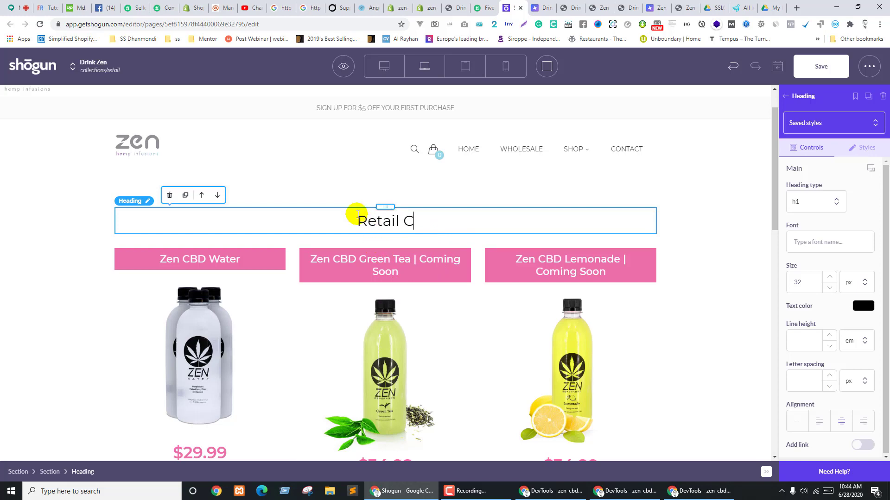
pyautogui.write('Collections')
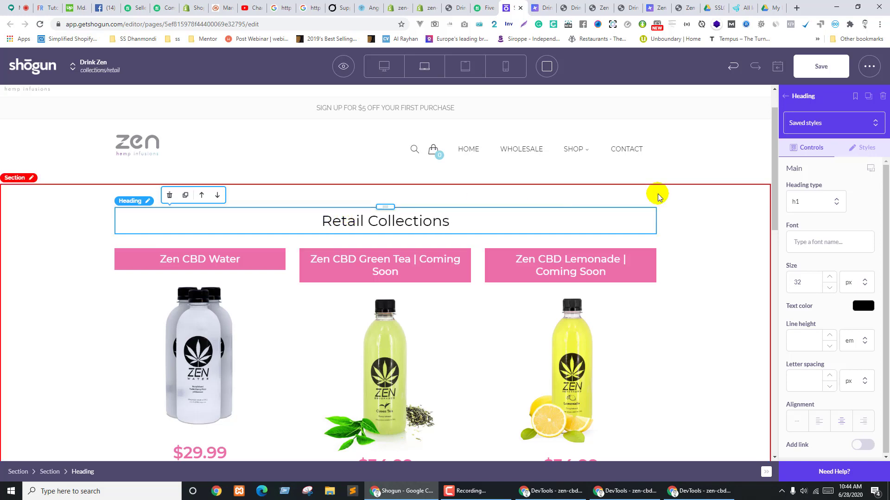
pyautogui.click(675, 222)
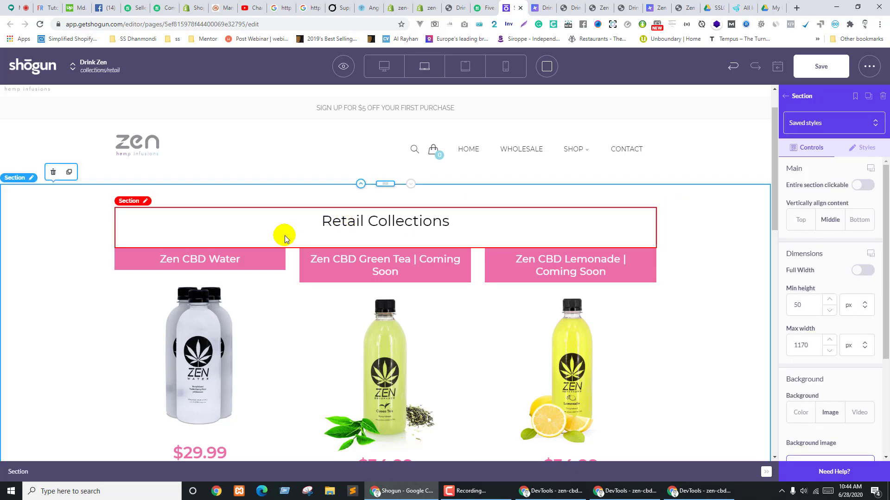
# Set the "Retail Collections" heading's font to Montserrat with weight 600
pyautogui.click(282, 224)
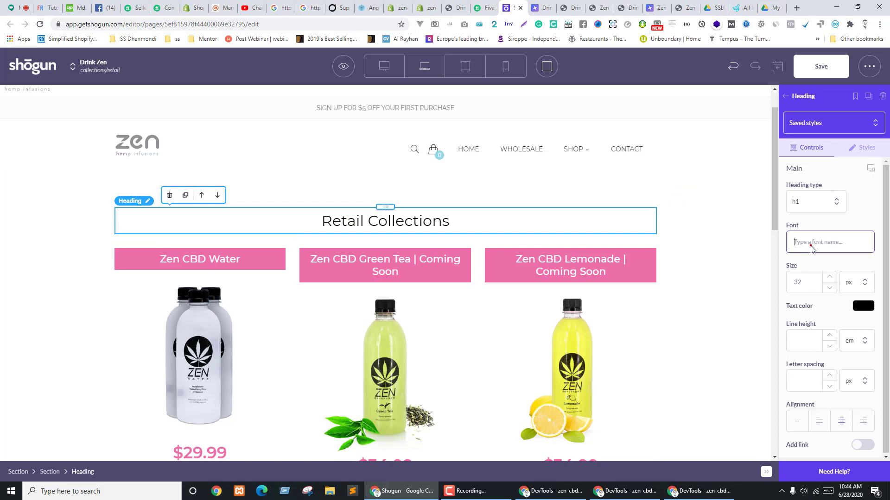
pyautogui.write('mont')
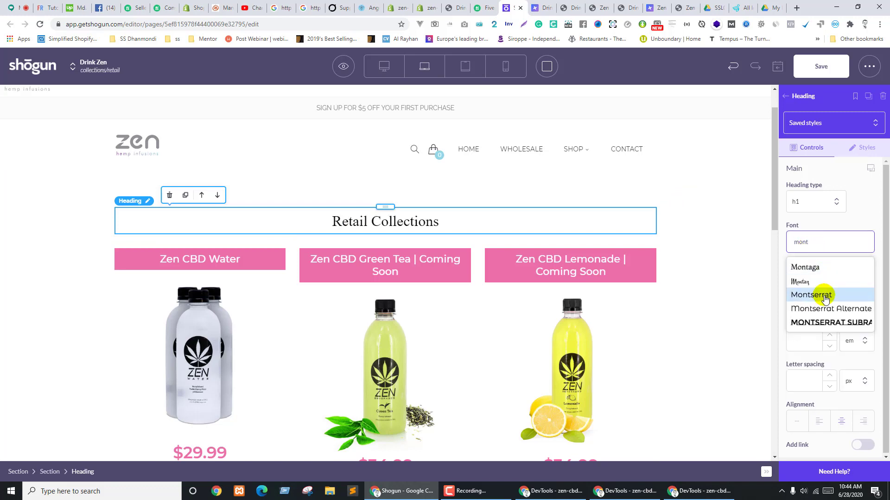
pyautogui.click(824, 295)
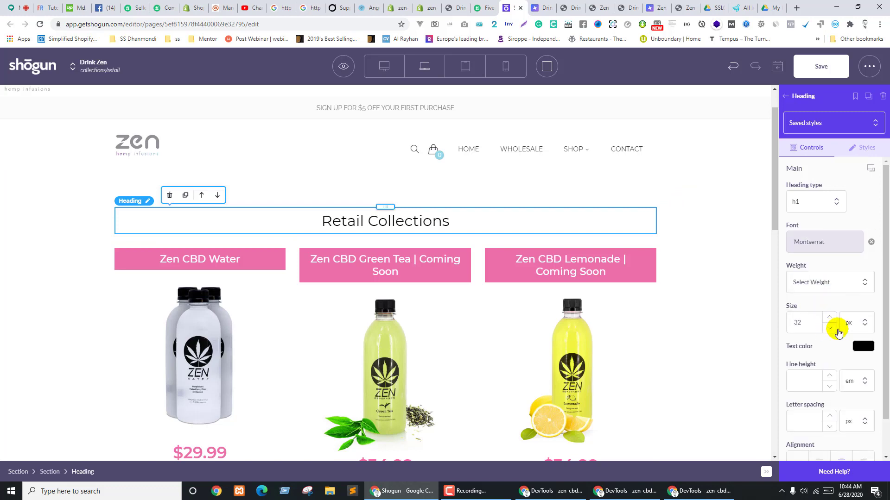
pyautogui.click(812, 283)
pyautogui.click(799, 419)
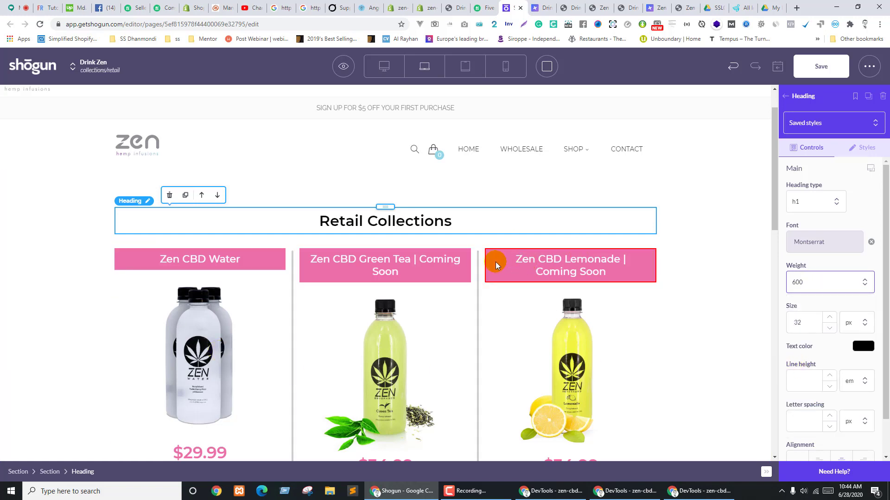
# Open the Zen store's home page and examine its section designs and backgrounds down to the footer
pyautogui.click(572, 8)
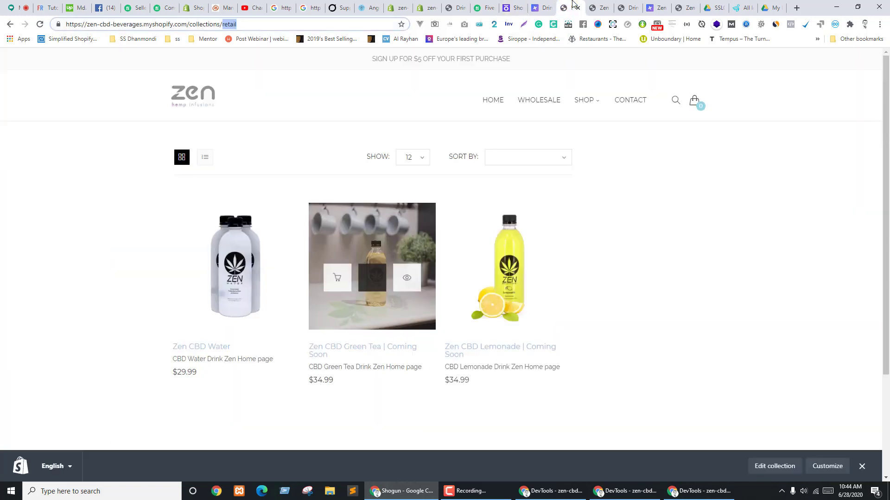
pyautogui.click(601, 6)
pyautogui.click(571, 8)
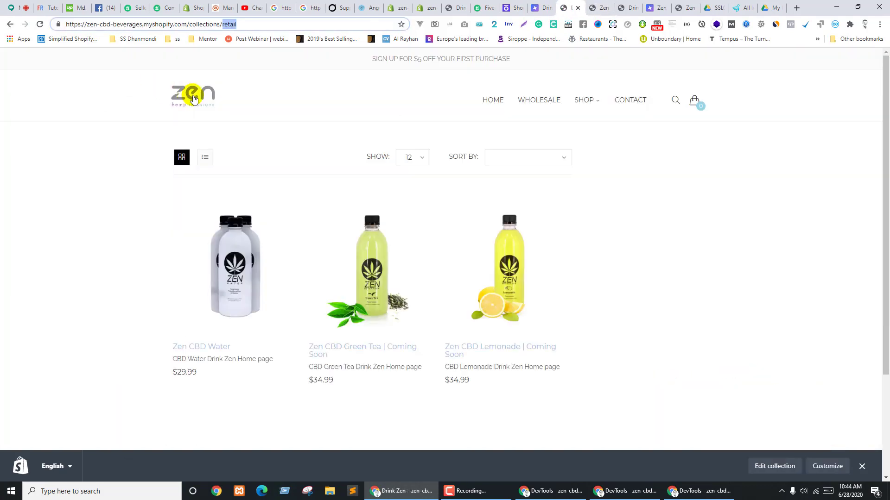
pyautogui.click(194, 98)
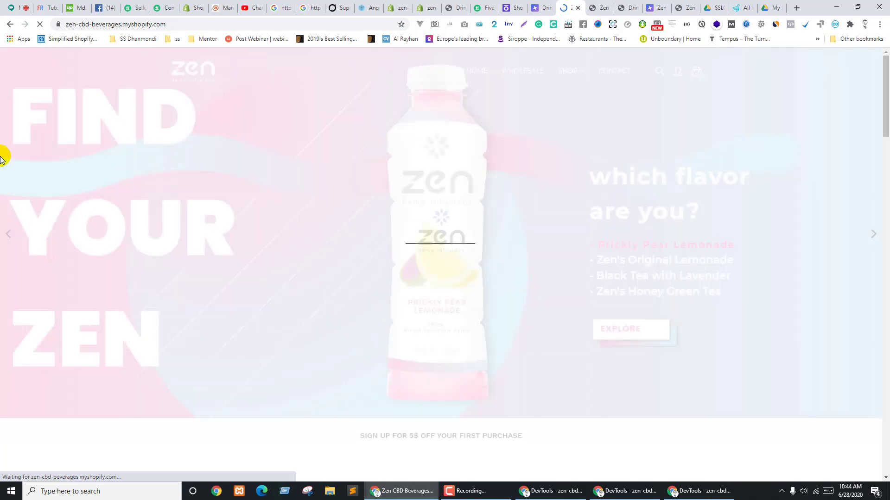
pyautogui.scroll(-8, 565, 201)
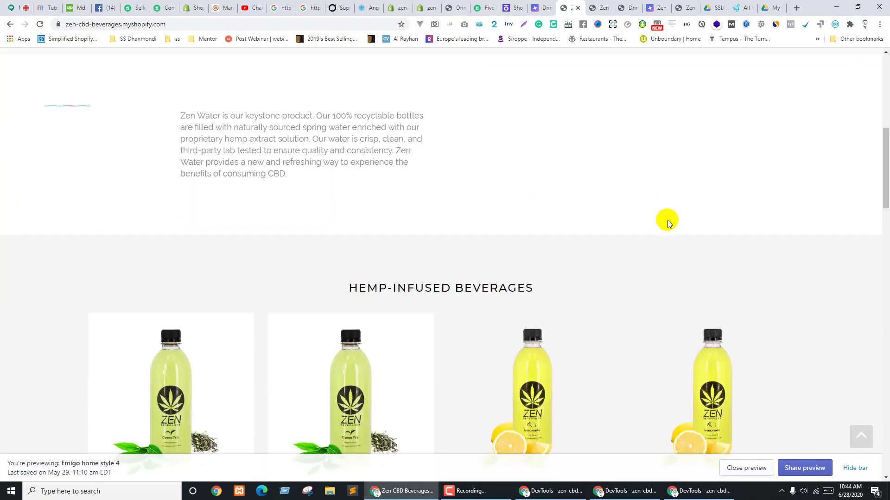
pyautogui.scroll(-6, 668, 224)
pyautogui.scroll(-15, 386, 296)
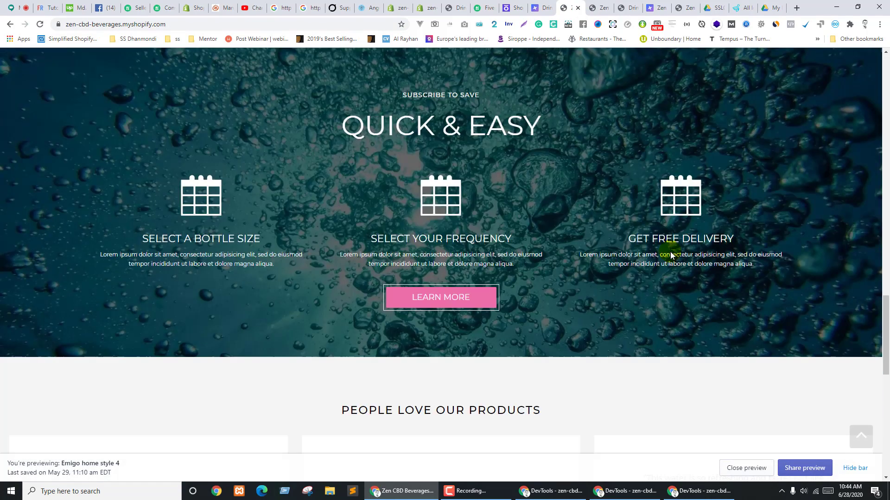
pyautogui.scroll(-5, 232, 250)
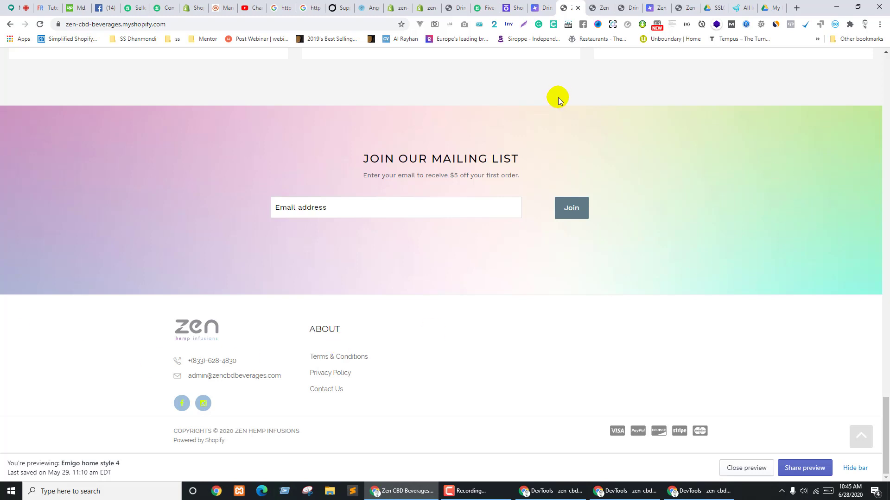
# Switch to the Shogun editor and try the blue-and-pink abstract image from the media library as the Retail Collections section's background
pyautogui.click(513, 7)
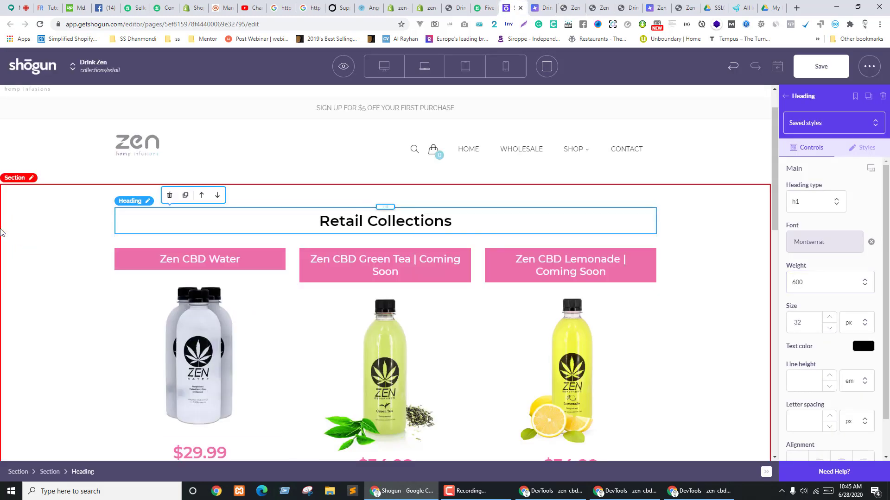
pyautogui.click(1, 231)
pyautogui.scroll(-3, 849, 301)
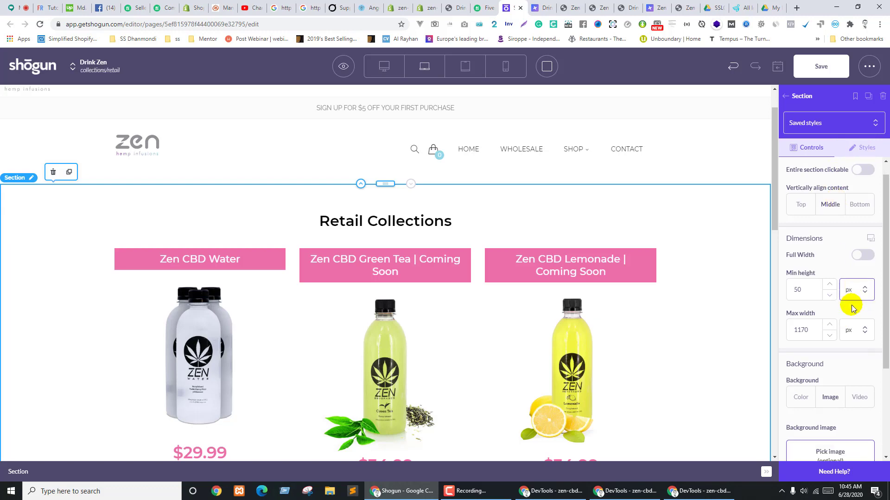
pyautogui.click(828, 263)
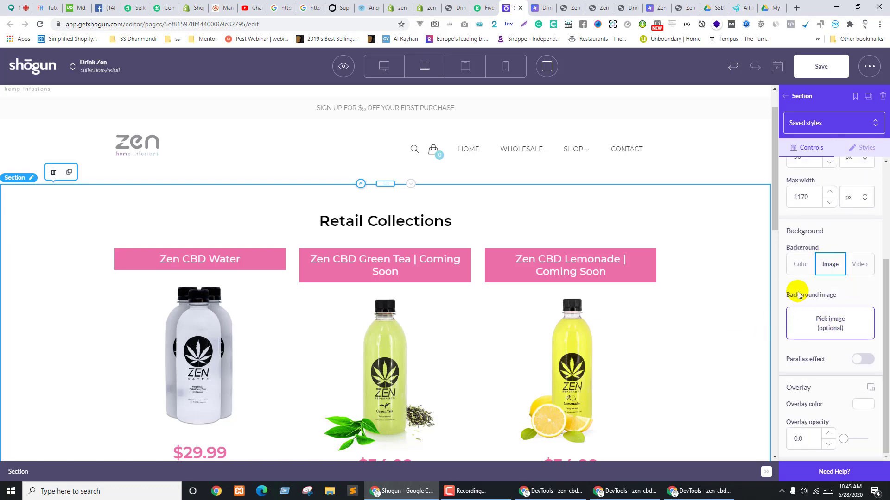
pyautogui.click(832, 329)
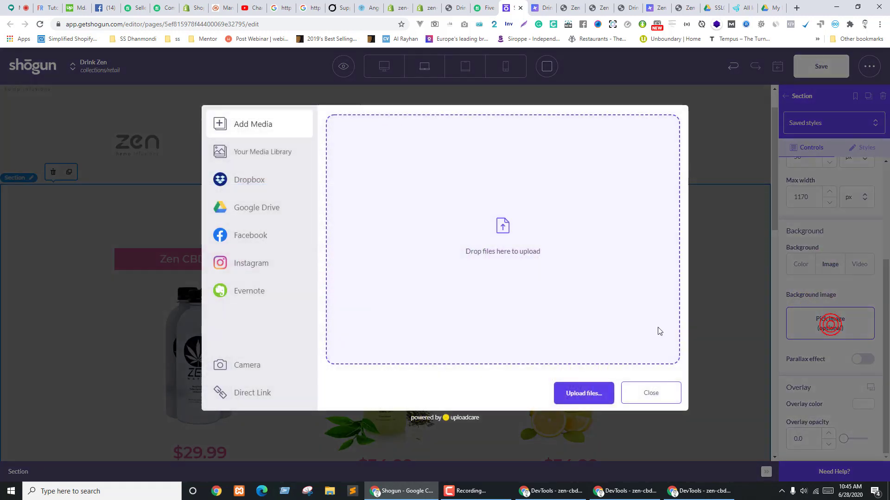
pyautogui.click(250, 151)
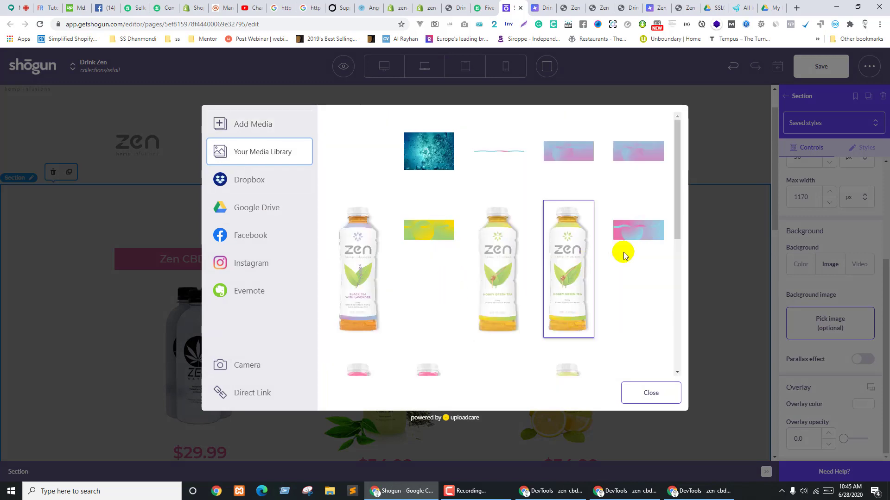
pyautogui.scroll(-5, 558, 210)
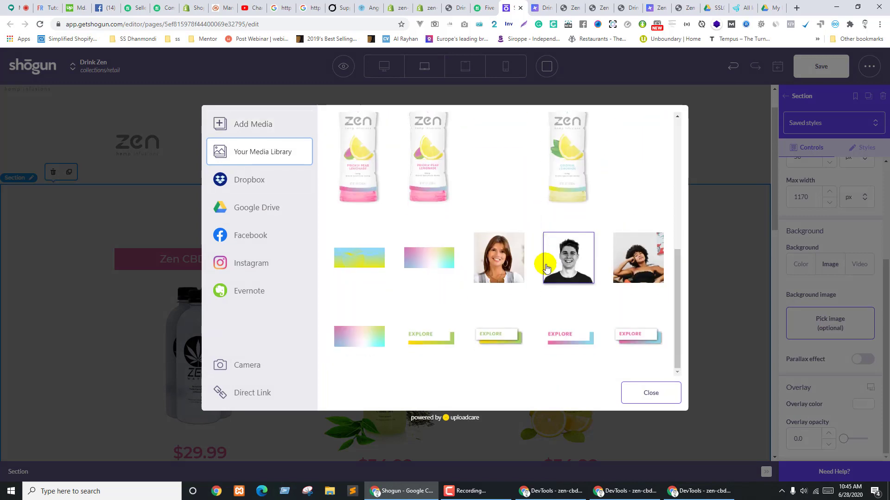
pyautogui.scroll(5, 527, 297)
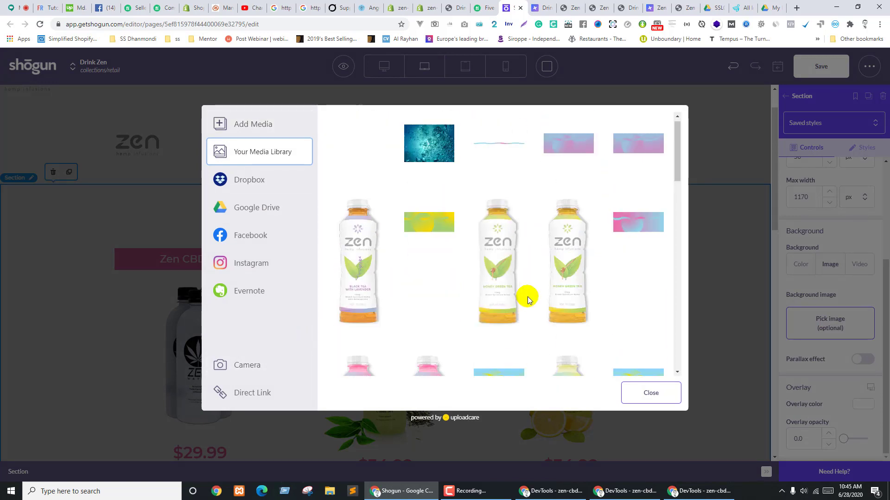
pyautogui.click(571, 153)
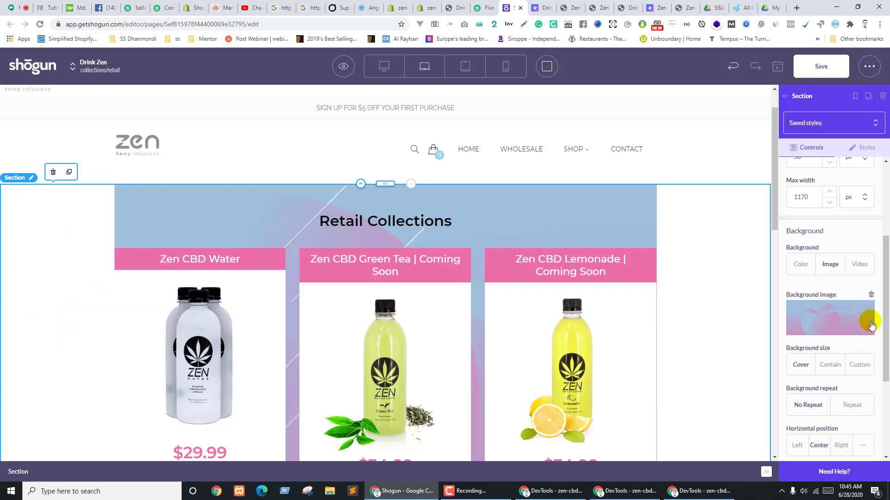
pyautogui.click(872, 295)
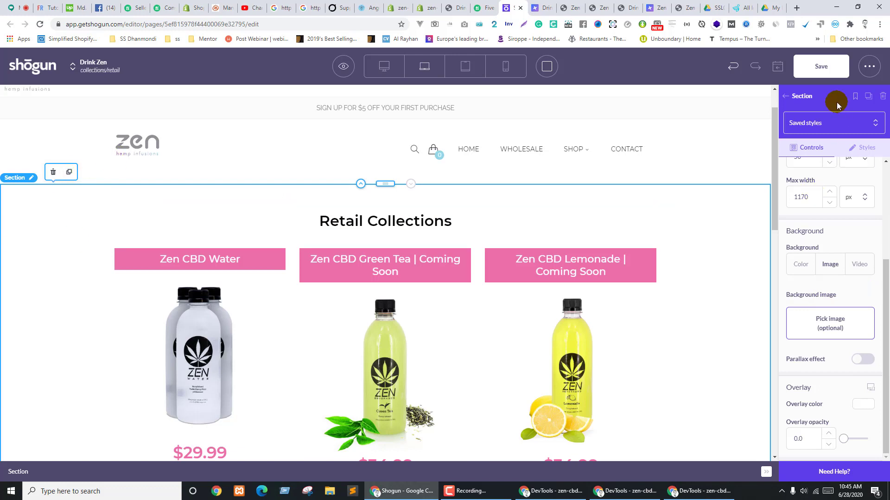
# Add a new section below the HTML element and nest the Retail Collections section inside it
pyautogui.click(786, 97)
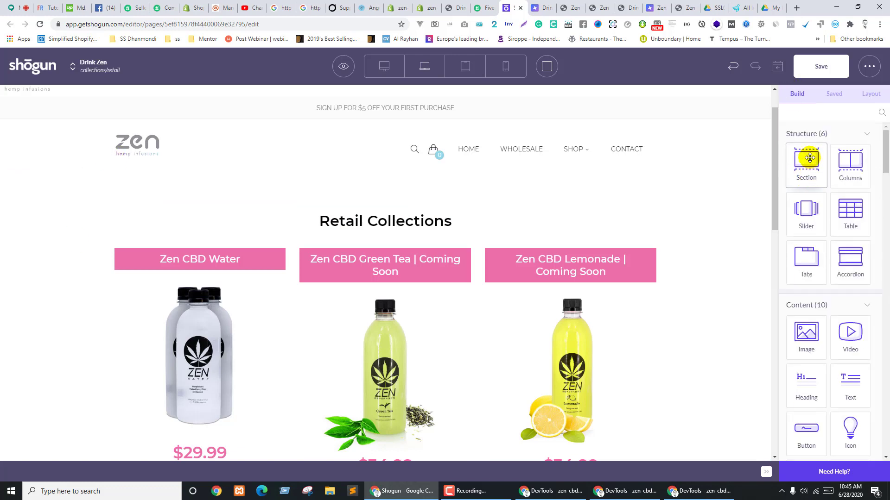
pyautogui.moveTo(810, 158); pyautogui.dragTo(185, 163)
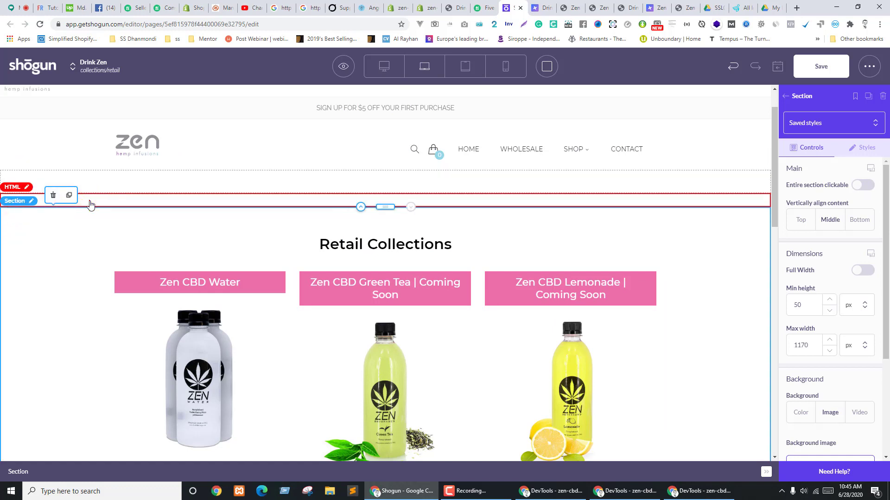
pyautogui.click(89, 201)
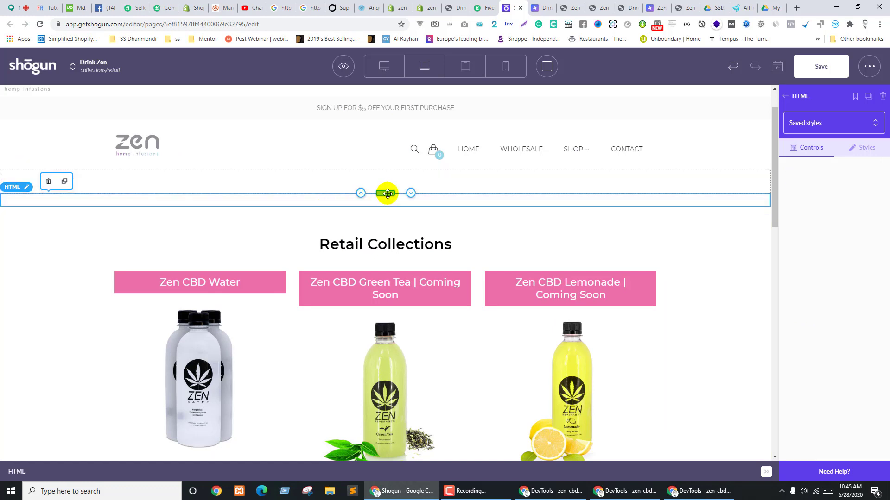
pyautogui.moveTo(387, 192); pyautogui.dragTo(366, 175)
pyautogui.click(3, 319)
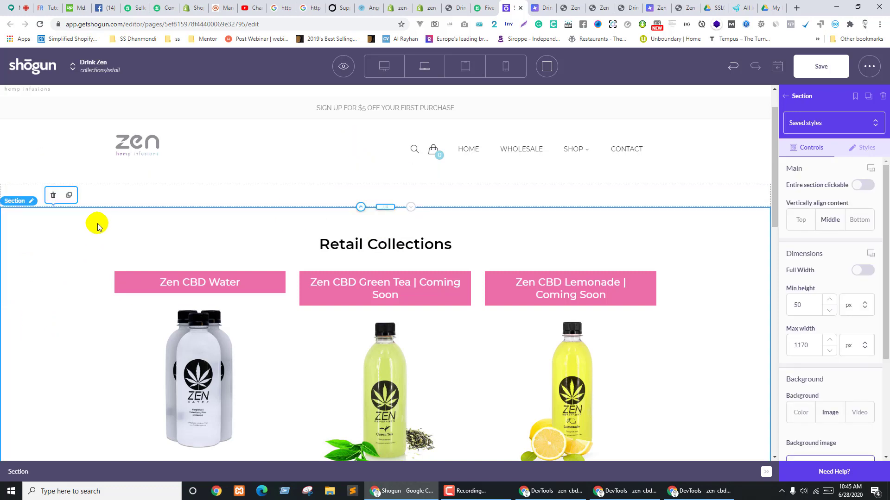
pyautogui.moveTo(381, 209); pyautogui.dragTo(361, 195)
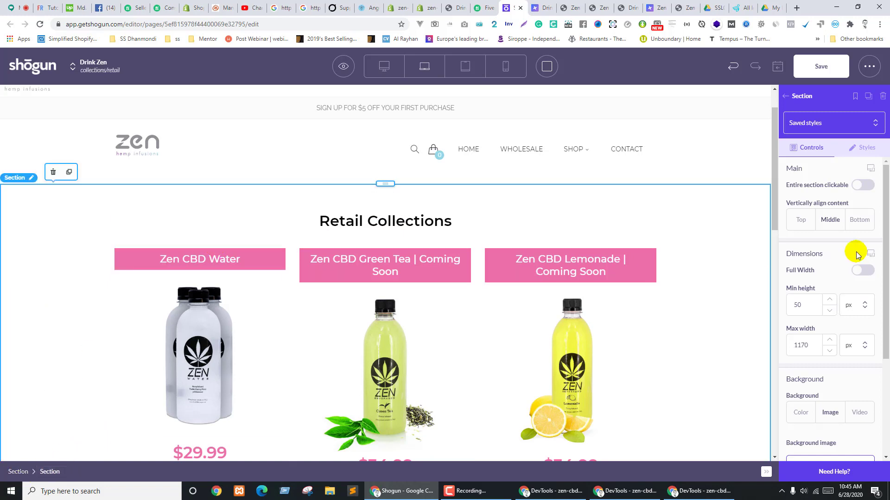
# Set the blue-and-pink abstract image from the media library as the outer section's background
pyautogui.click(13, 473)
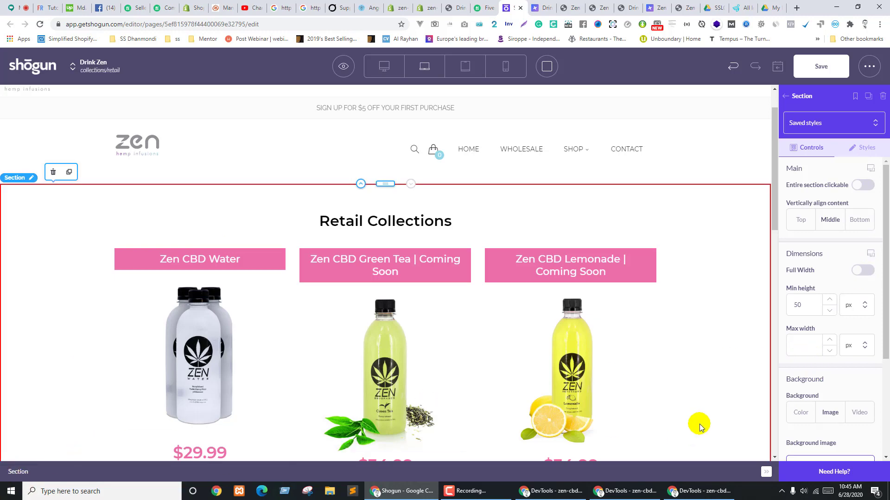
pyautogui.scroll(-3, 836, 363)
pyautogui.click(833, 322)
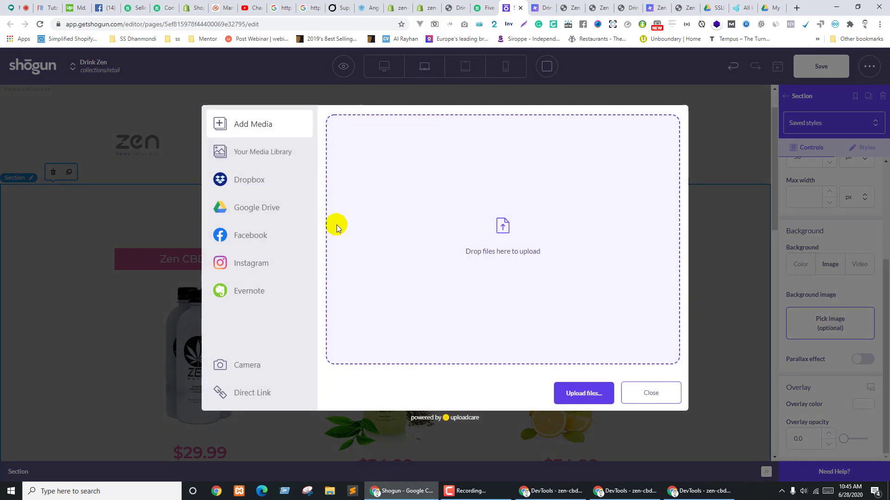
pyautogui.click(262, 152)
pyautogui.click(593, 166)
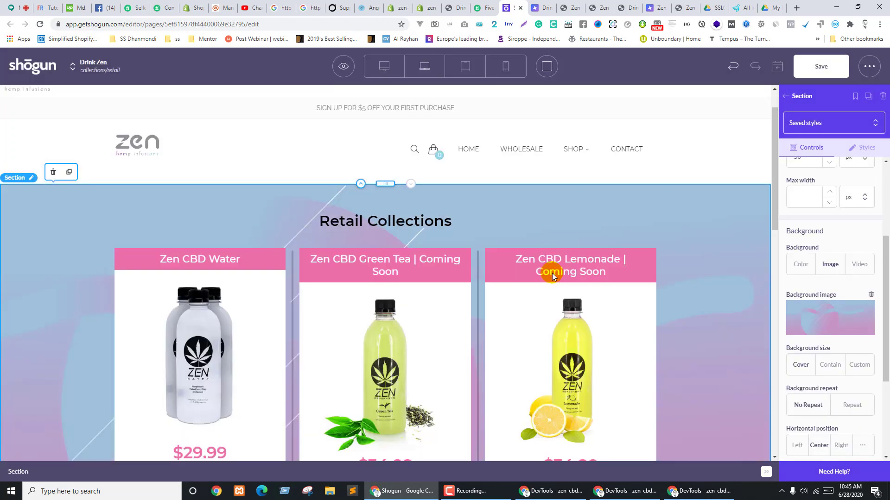
# Examine the product cards against the new background, including the Zen CBD Water title's controls and styles
pyautogui.scroll(-5, 584, 283)
pyautogui.scroll(5, 615, 288)
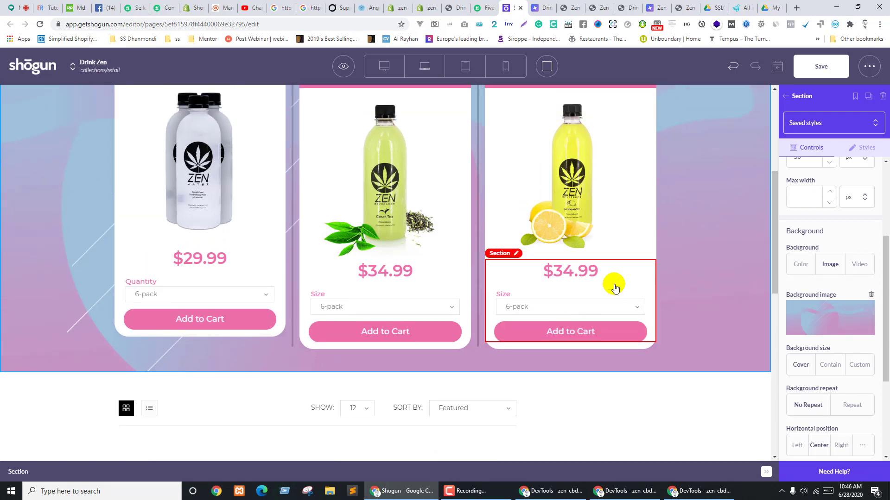
pyautogui.scroll(-2, 753, 212)
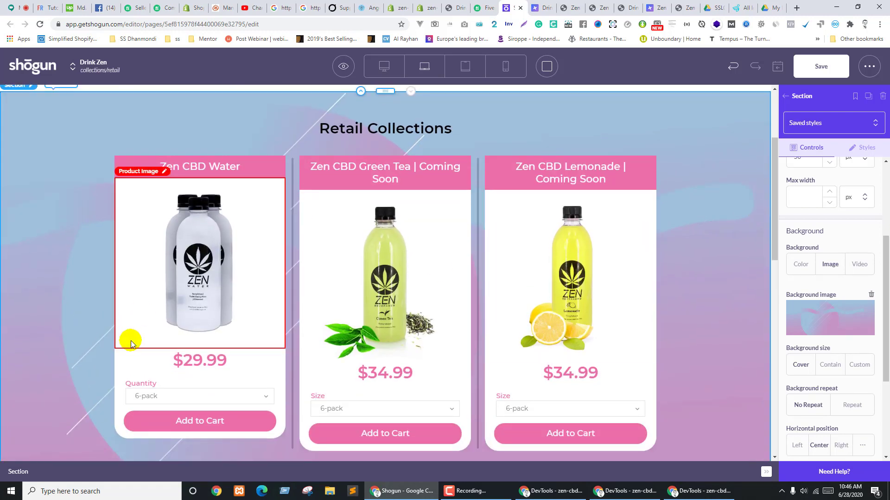
pyautogui.scroll(-3, 132, 343)
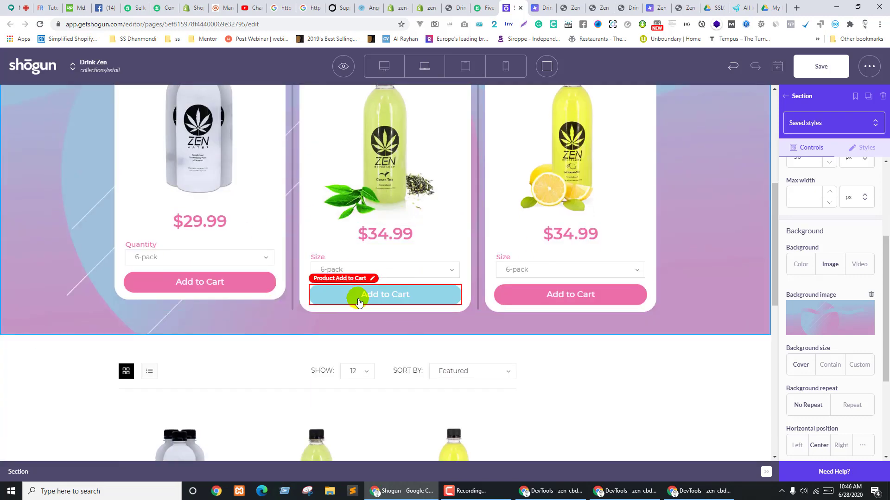
pyautogui.scroll(1, 389, 165)
pyautogui.scroll(2, 364, 214)
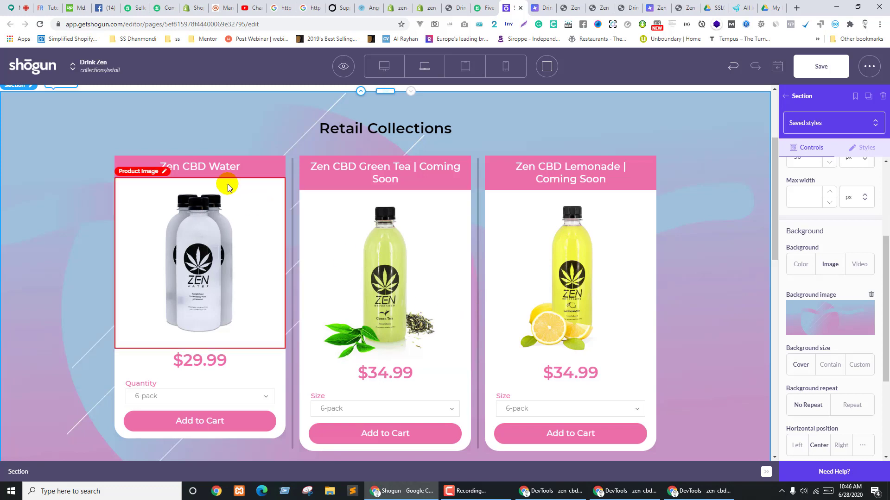
pyautogui.click(205, 168)
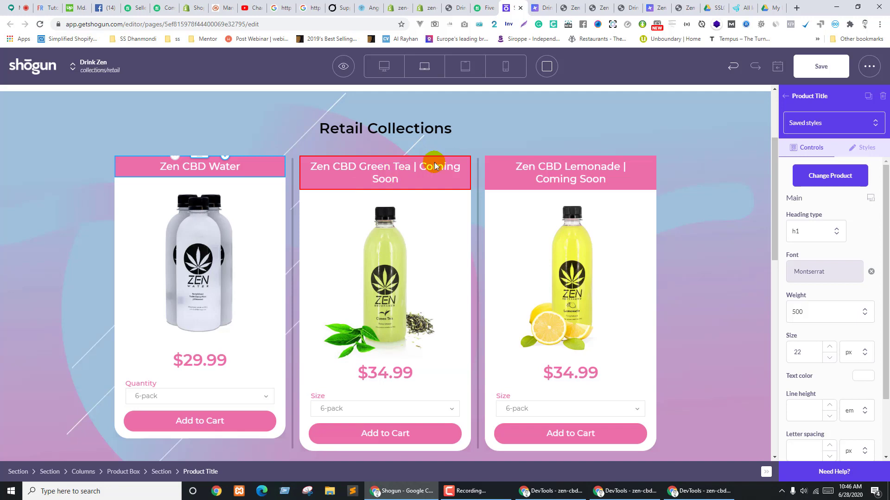
pyautogui.click(223, 169)
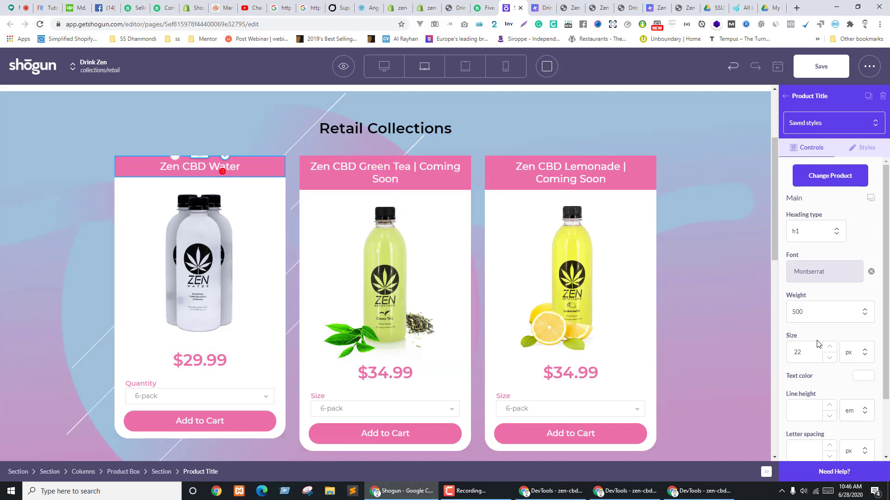
pyautogui.click(864, 147)
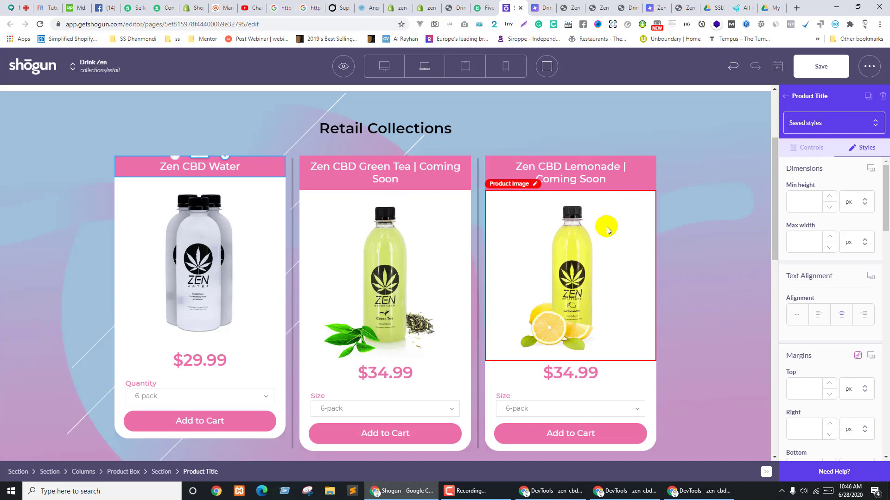
pyautogui.scroll(2, 496, 255)
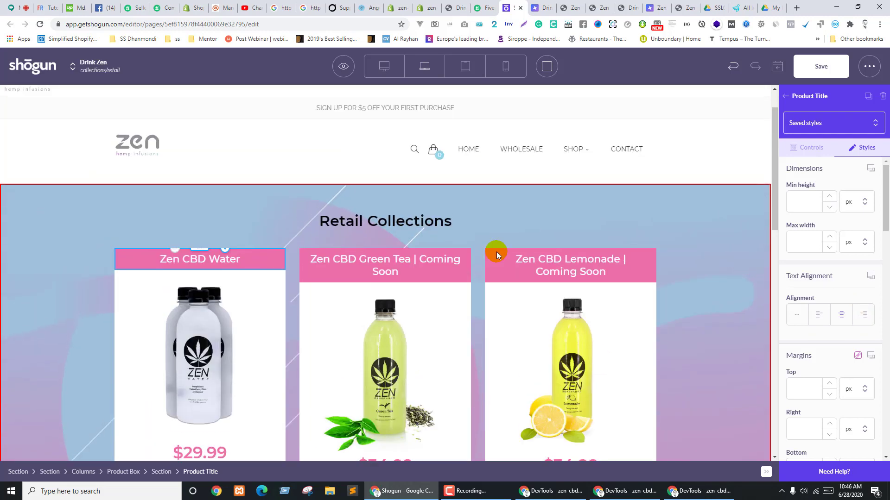
# Apply a white overlay with 0.5 opacity to the outer section's background image
pyautogui.click(1, 231)
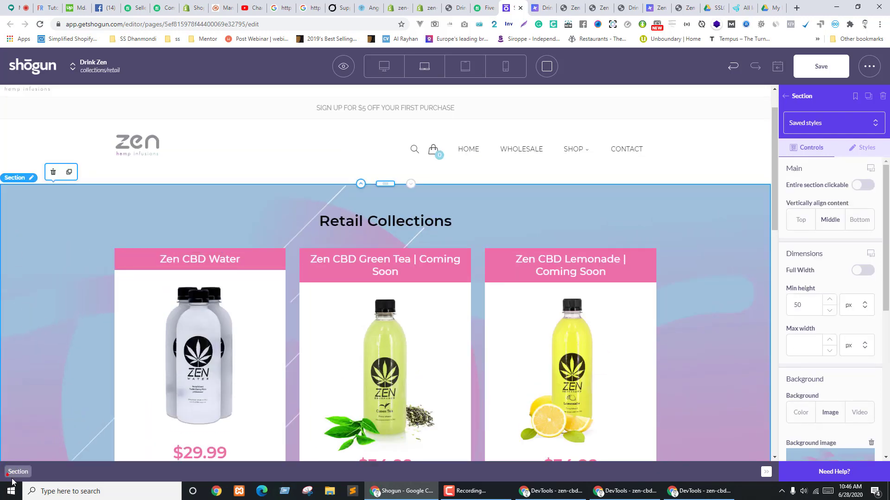
pyautogui.scroll(-6, 867, 231)
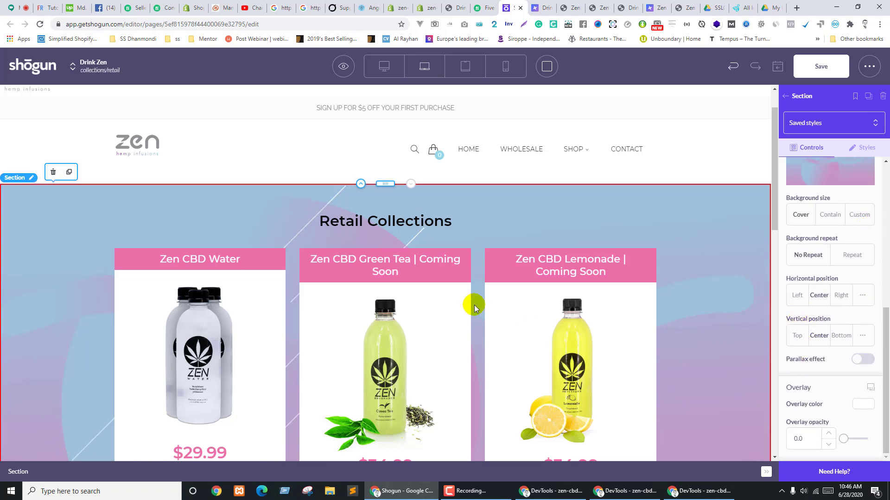
pyautogui.scroll(-2, 725, 182)
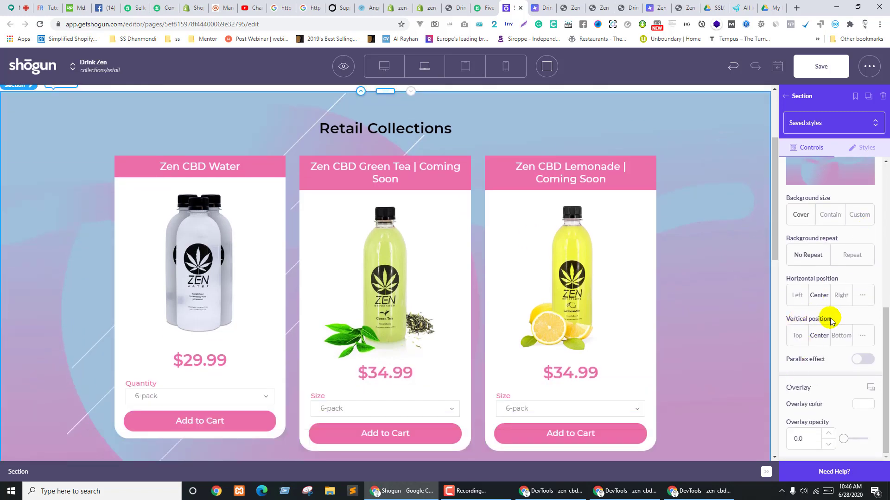
pyautogui.click(862, 404)
pyautogui.scroll(-3, 840, 350)
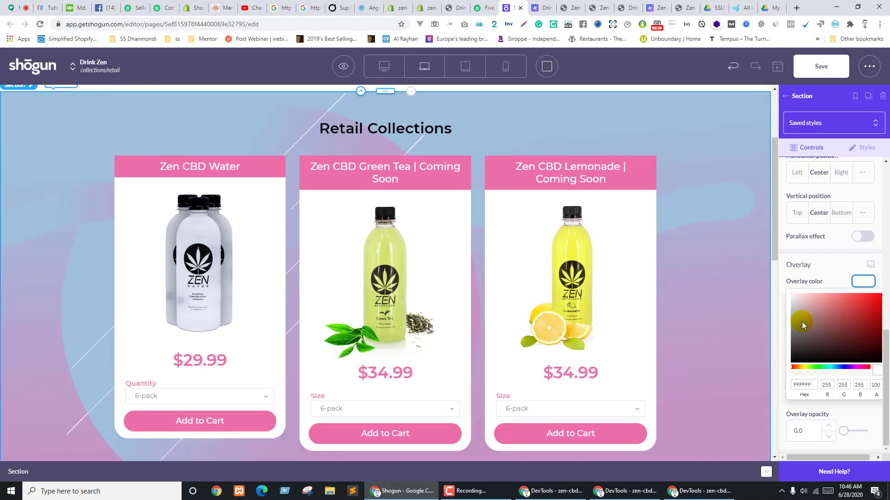
pyautogui.click(863, 287)
pyautogui.moveTo(849, 439); pyautogui.dragTo(857, 438)
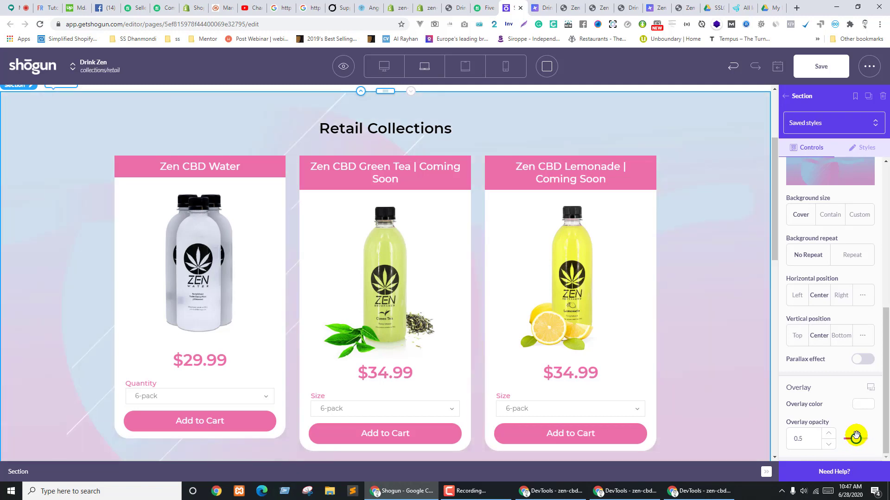
# Set the "Retail Collections" heading's text color to dark gray 424242
pyautogui.click(761, 277)
pyautogui.scroll(-6, 650, 204)
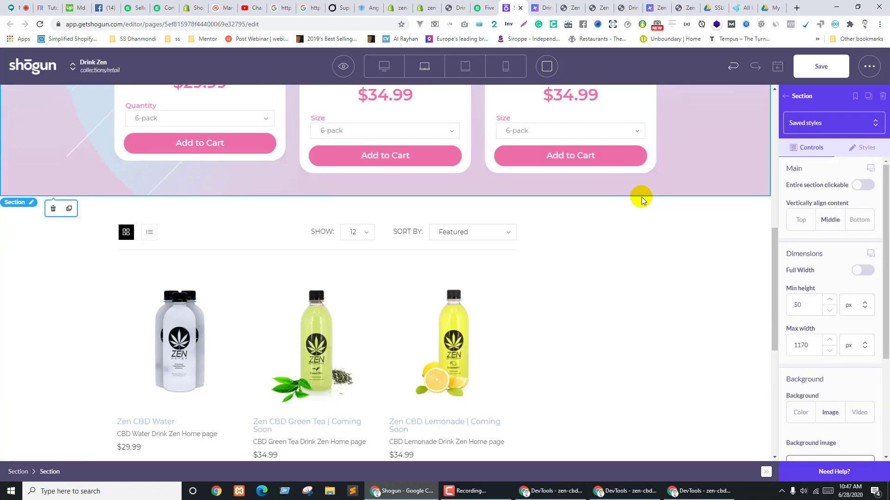
pyautogui.scroll(10, 641, 200)
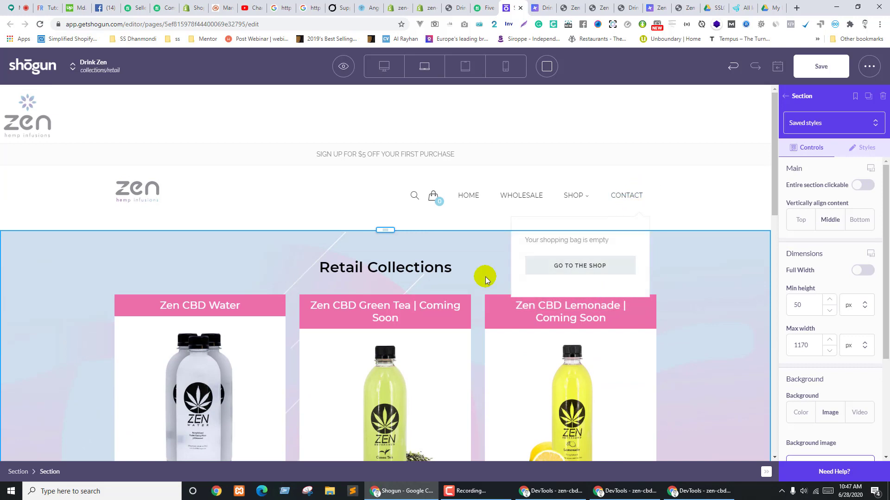
pyautogui.doubleClick(320, 262)
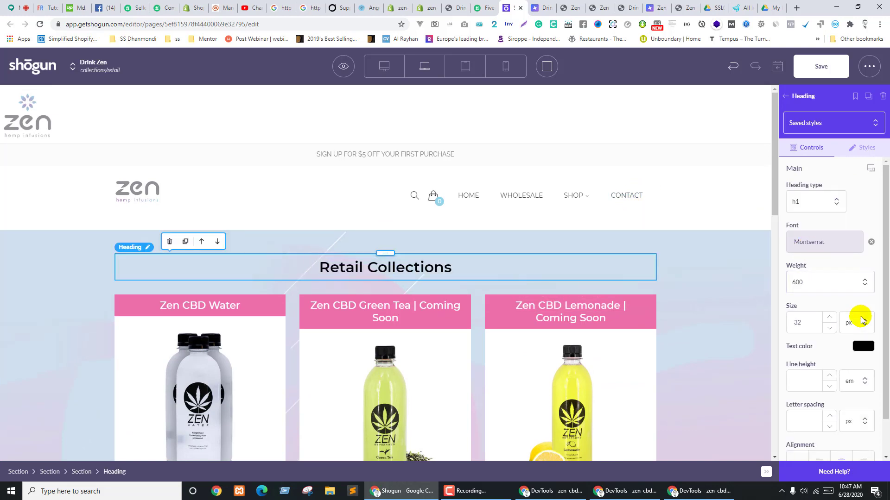
pyautogui.click(863, 348)
pyautogui.moveTo(799, 371); pyautogui.dragTo(790, 359)
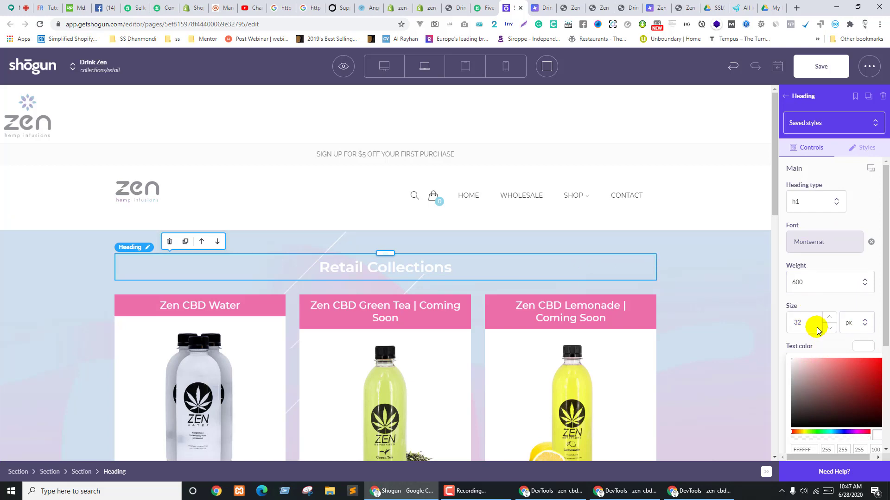
pyautogui.moveTo(798, 419); pyautogui.dragTo(783, 413)
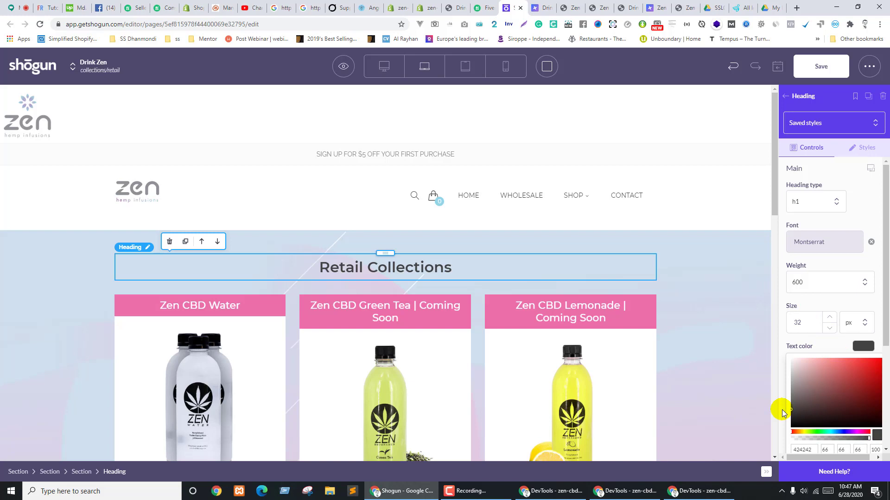
# Increase the "Retail Collections" heading's font size to 40 px
pyautogui.click(828, 320)
pyautogui.click(827, 320)
pyautogui.click(828, 320)
pyautogui.click(828, 320)
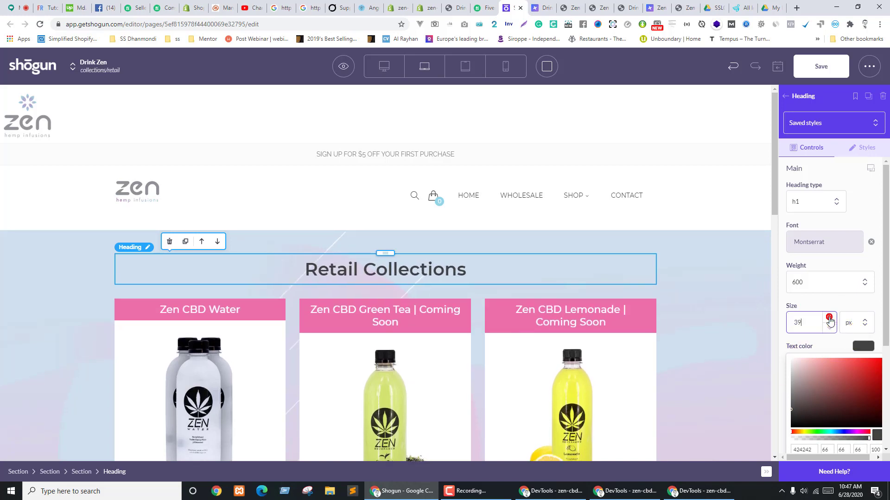
pyautogui.click(829, 319)
# Set the outer section's top and bottom padding to 100 px and check the spacing around the product cards
pyautogui.click(13, 299)
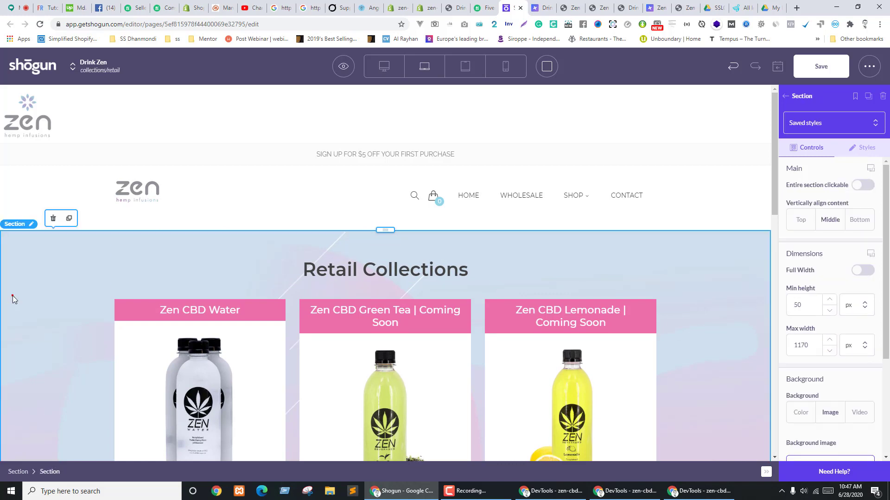
pyautogui.click(864, 148)
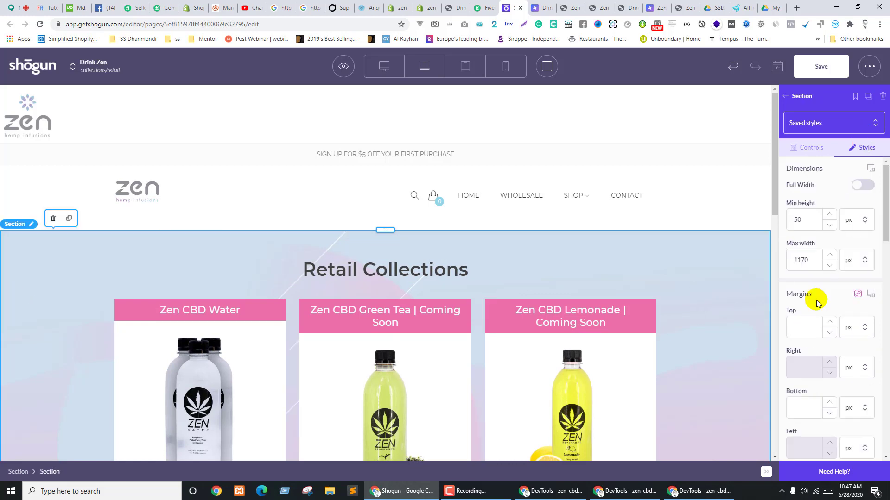
pyautogui.scroll(-5, 817, 346)
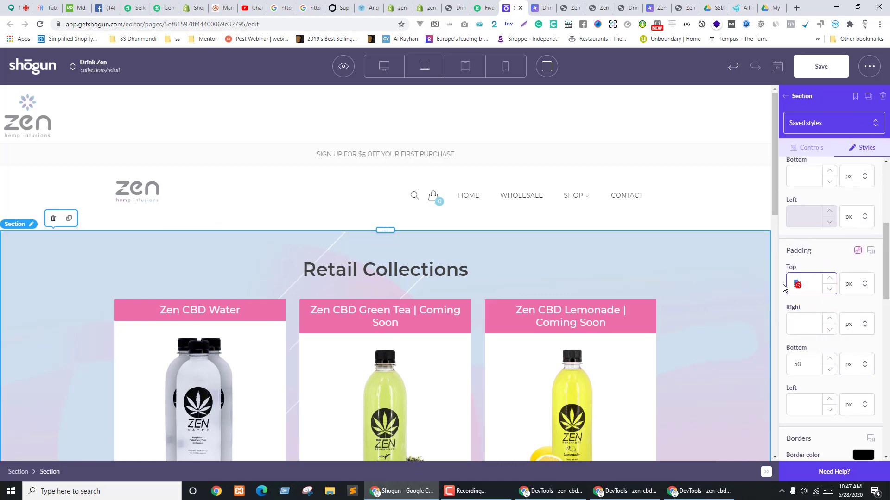
pyautogui.write('100')
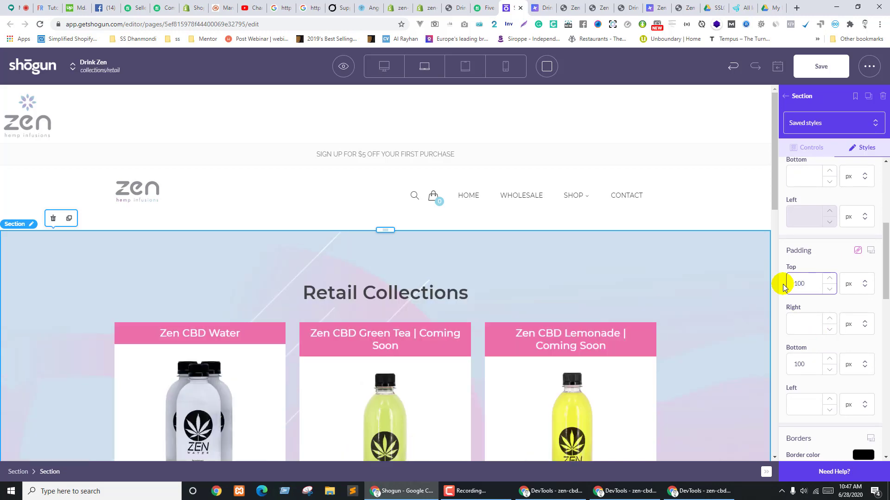
pyautogui.scroll(-7, 457, 250)
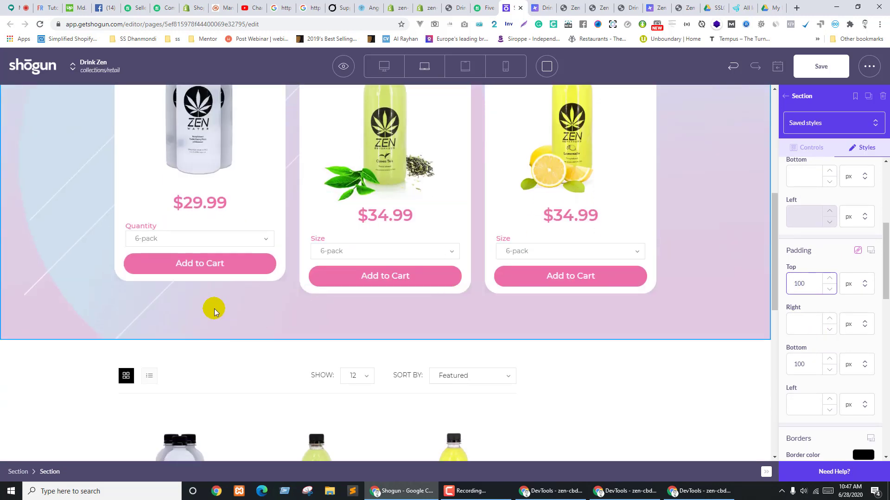
pyautogui.scroll(3, 214, 311)
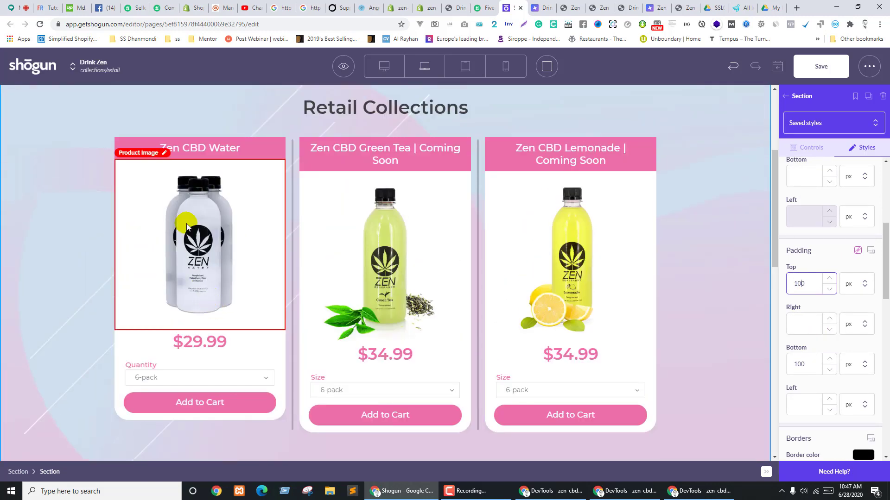
# Look over the open storefront and the earlier Zen CBD Water preview, then return to the page editor
pyautogui.click(567, 4)
pyautogui.scroll(15, 543, 125)
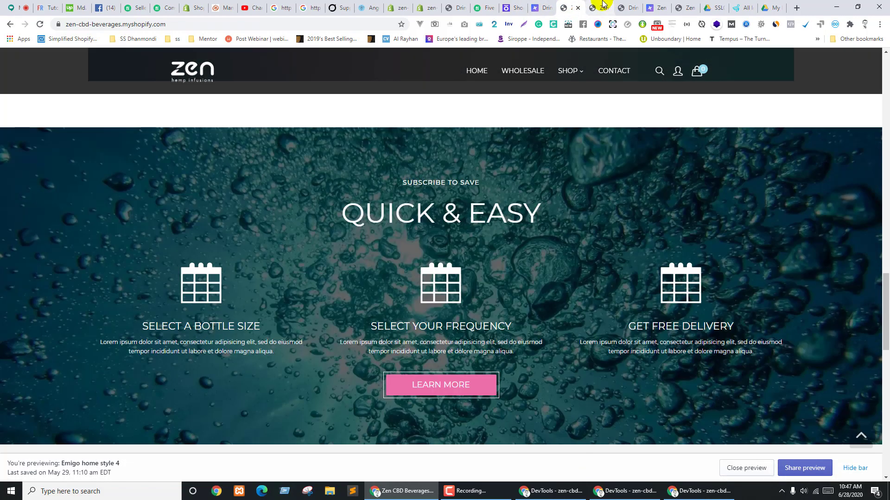
pyautogui.click(600, 6)
pyautogui.hotkey('ctrl', 'shift', 'Tab')
pyautogui.hotkey('ctrl', 'shift', 'Tab')
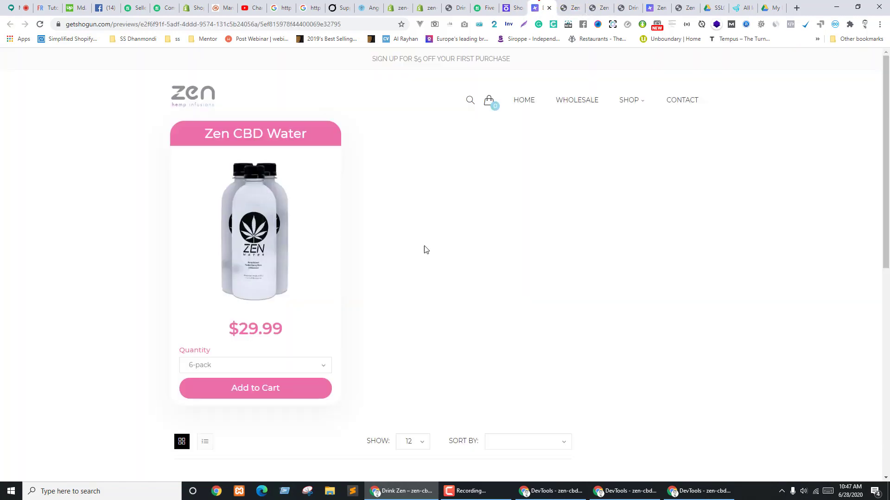
pyautogui.rightClick(223, 134)
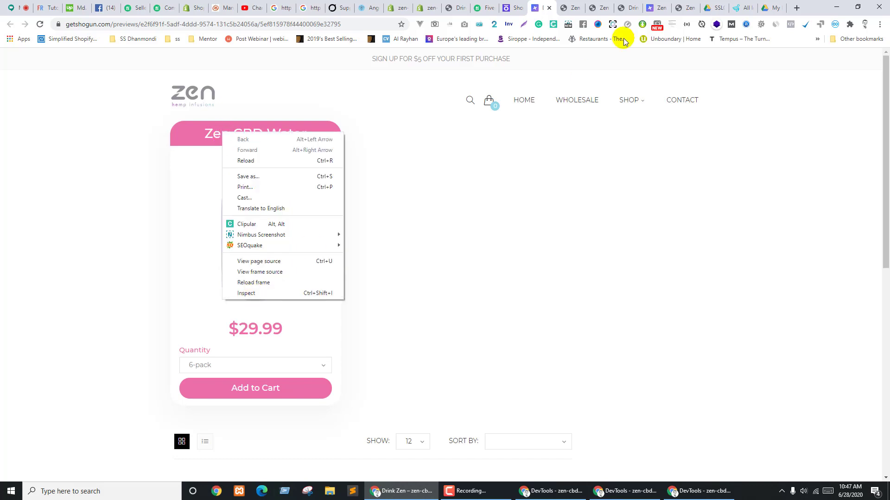
pyautogui.click(505, 7)
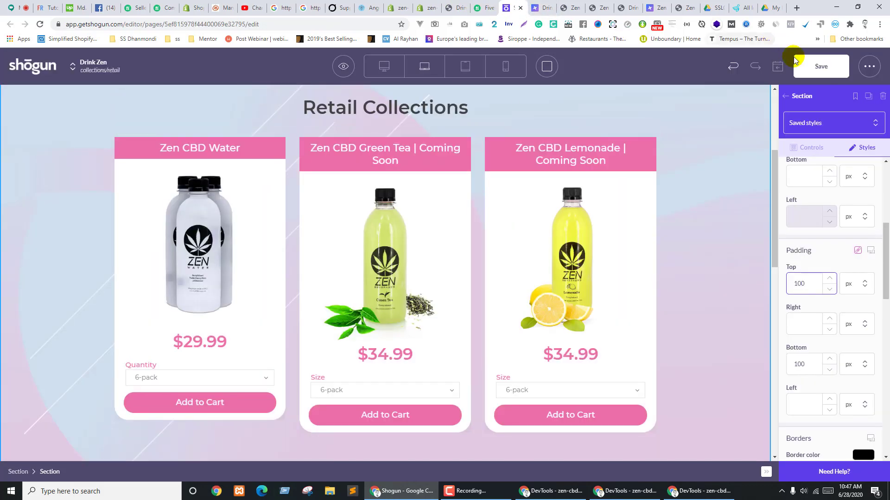
# Save the collections/retail page and open a new preview of it
pyautogui.click(570, 154)
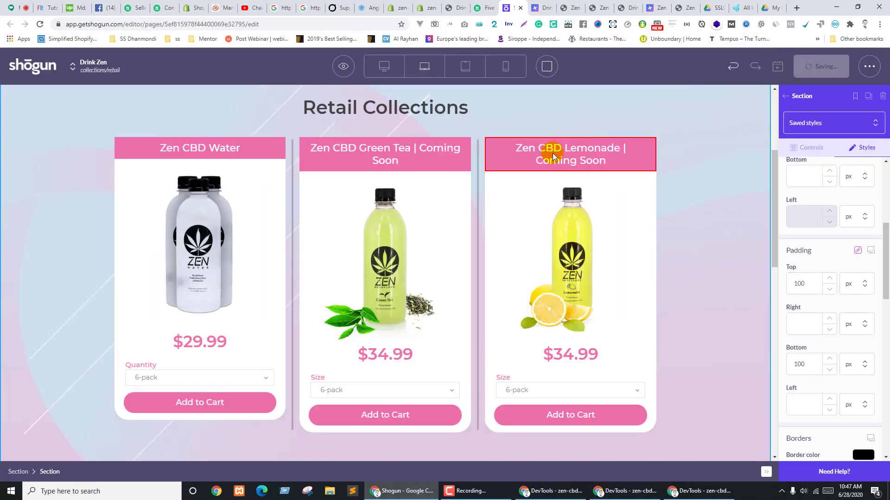
pyautogui.click(342, 67)
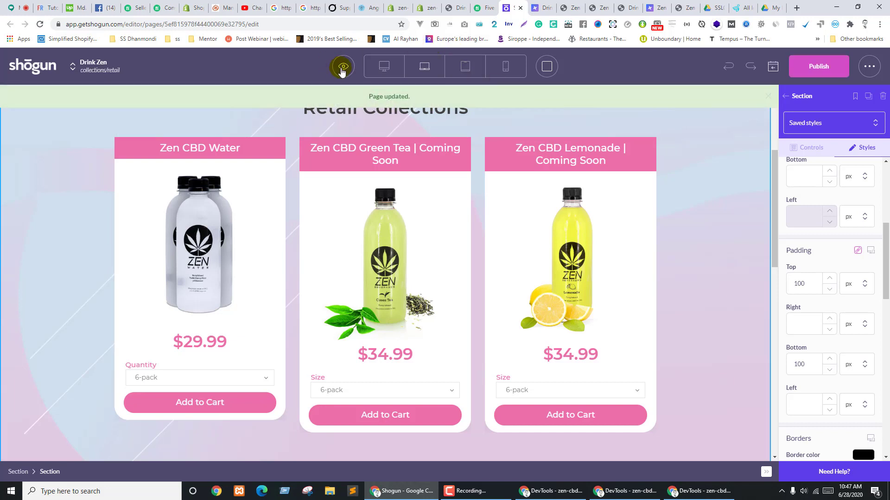
pyautogui.click(330, 117)
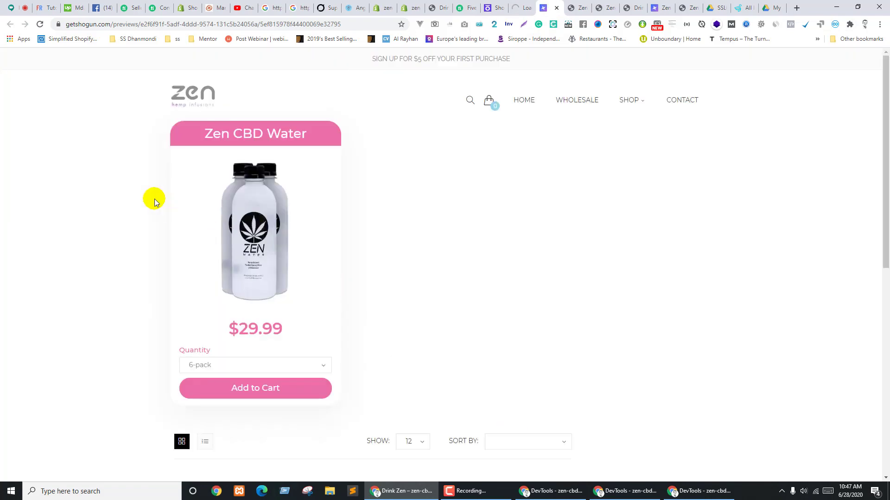
# Compare the earlier single-product preview with the new preview, examining its heading, background and three product cards
pyautogui.scroll(-2, 403, 312)
pyautogui.scroll(1, 497, 295)
pyautogui.scroll(-1, 524, 285)
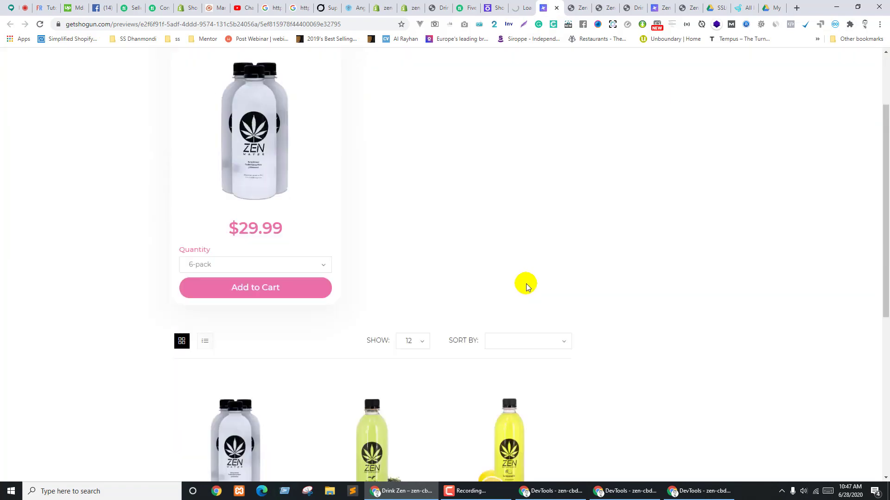
pyautogui.scroll(1, 531, 286)
pyautogui.scroll(-1, 532, 286)
pyautogui.scroll(2, 547, 295)
pyautogui.click(520, 7)
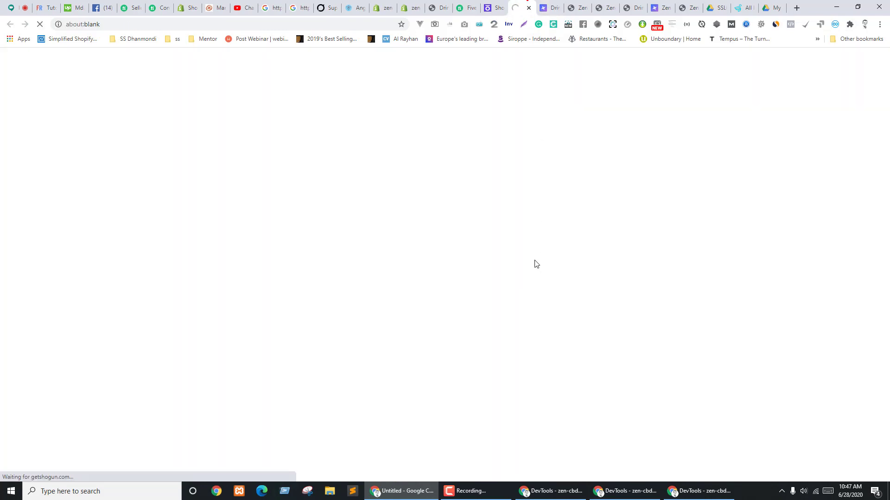
pyautogui.click(543, 7)
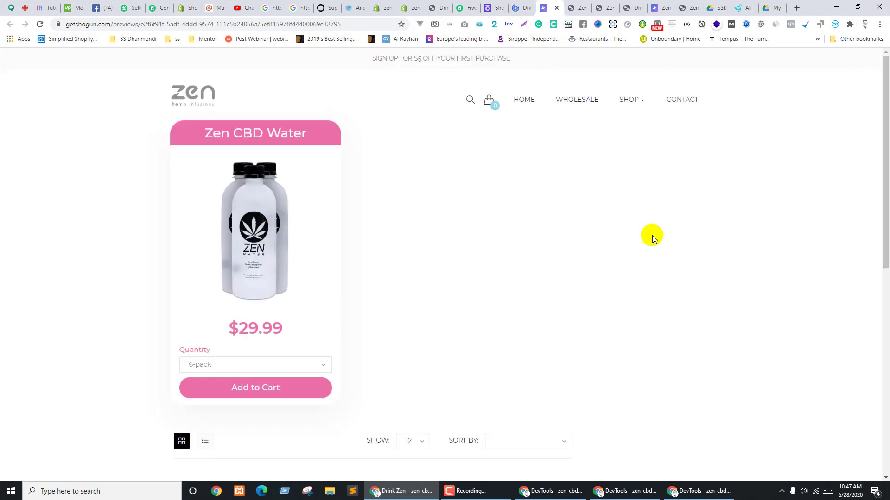
pyautogui.scroll(-2, 682, 296)
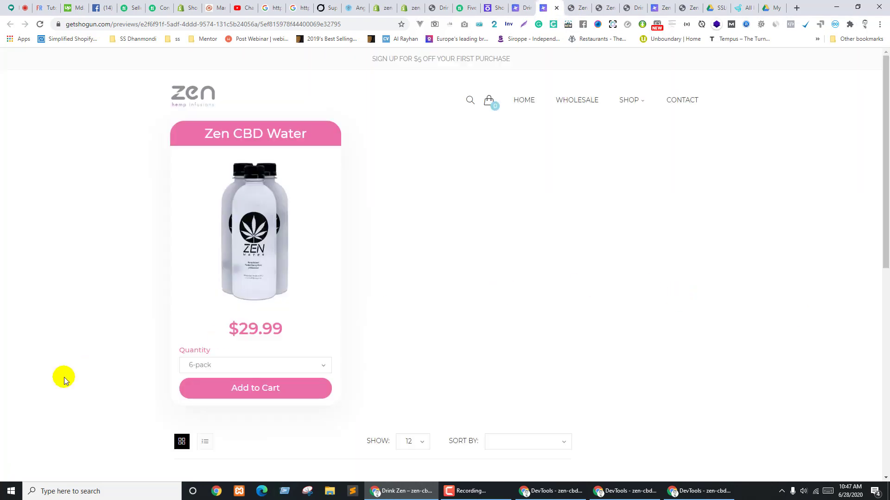
pyautogui.click(529, 4)
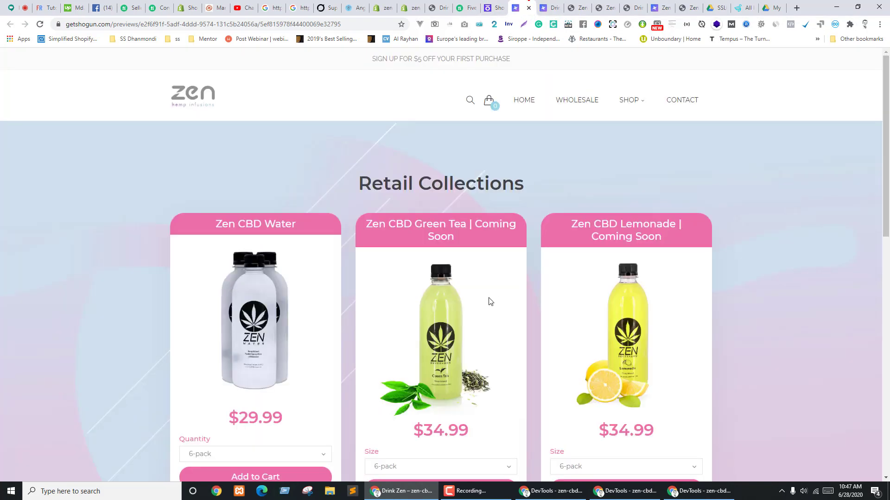
pyautogui.scroll(-3, 883, 171)
pyautogui.scroll(-2, 208, 223)
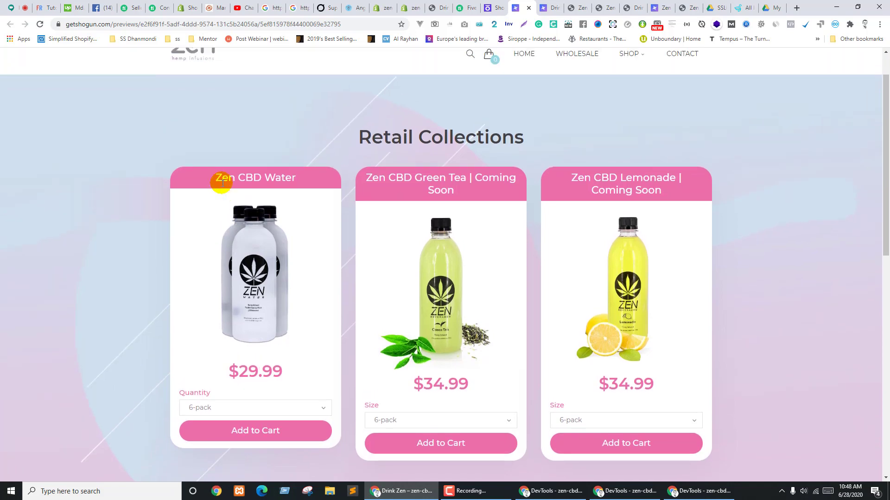
# Inspect the Zen CBD Green Tea title in the preview with DevTools, from its h1 up to the shg-align-center container
pyautogui.rightClick(402, 187)
pyautogui.click(422, 346)
pyautogui.moveTo(415, 192); pyautogui.dragTo(415, 260)
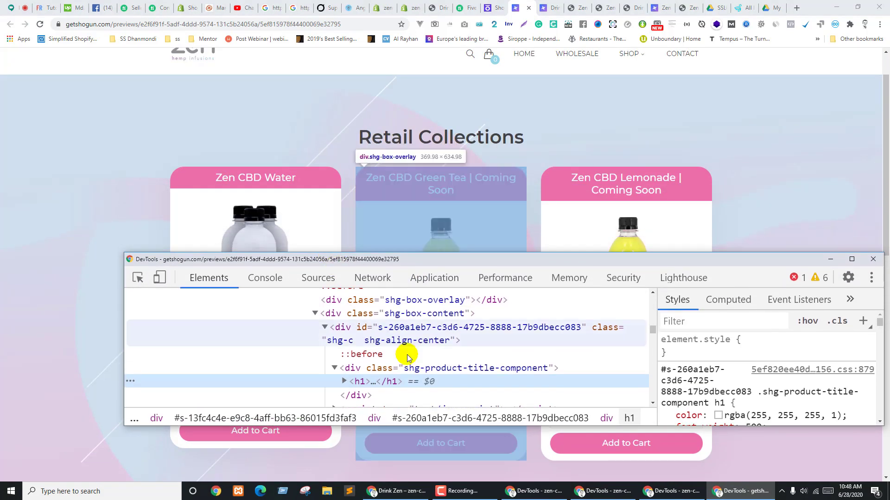
pyautogui.click(387, 367)
pyautogui.click(379, 382)
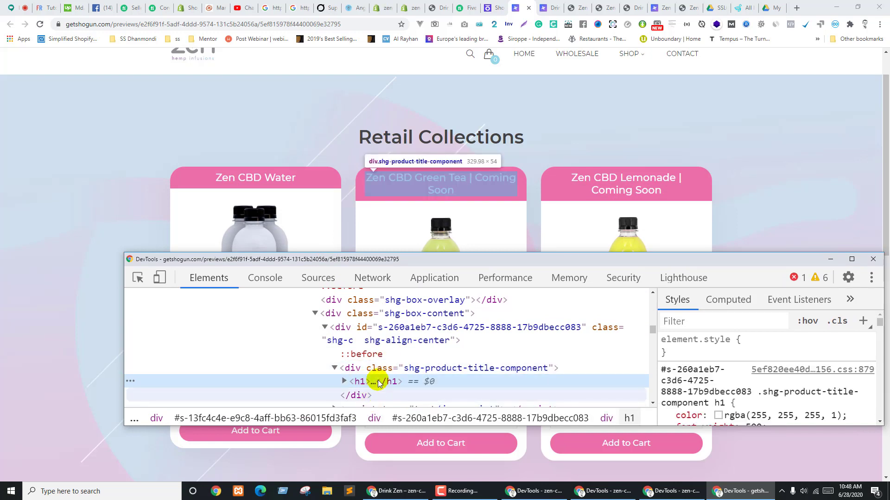
pyautogui.click(390, 327)
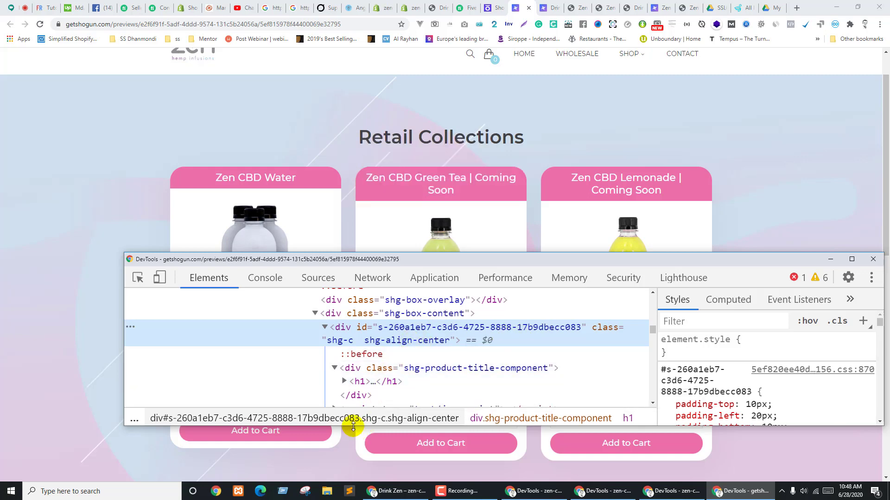
# Enlarge DevTools and examine the style rules of the Green Tea title's shg-product-title-component and its outer container
pyautogui.moveTo(353, 426); pyautogui.dragTo(353, 465)
pyautogui.click(456, 369)
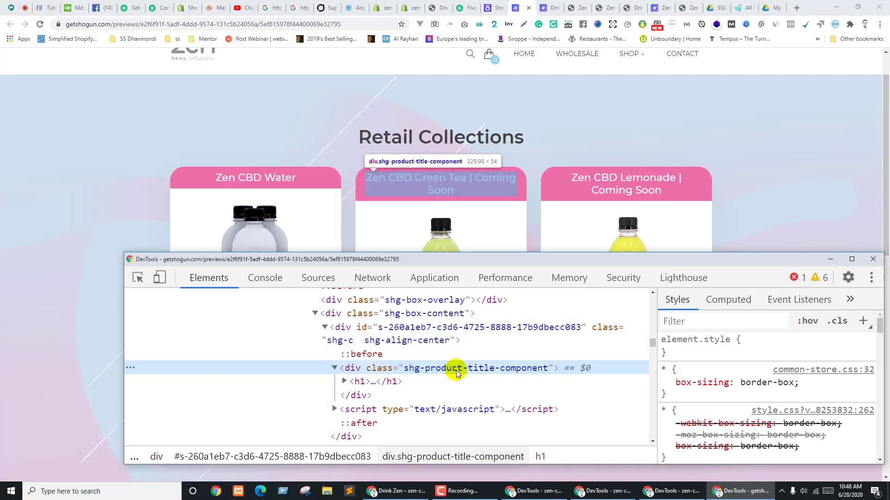
pyautogui.scroll(-2, 764, 380)
pyautogui.scroll(2, 765, 380)
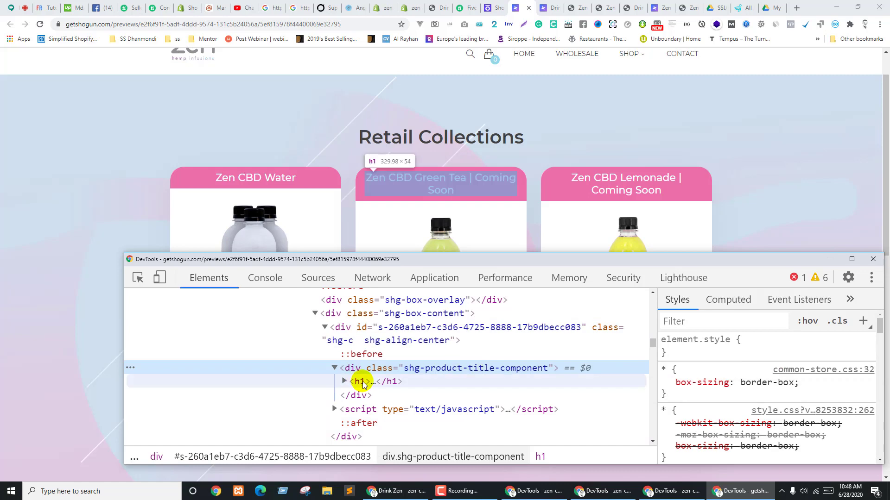
pyautogui.click(360, 332)
pyautogui.scroll(-3, 812, 371)
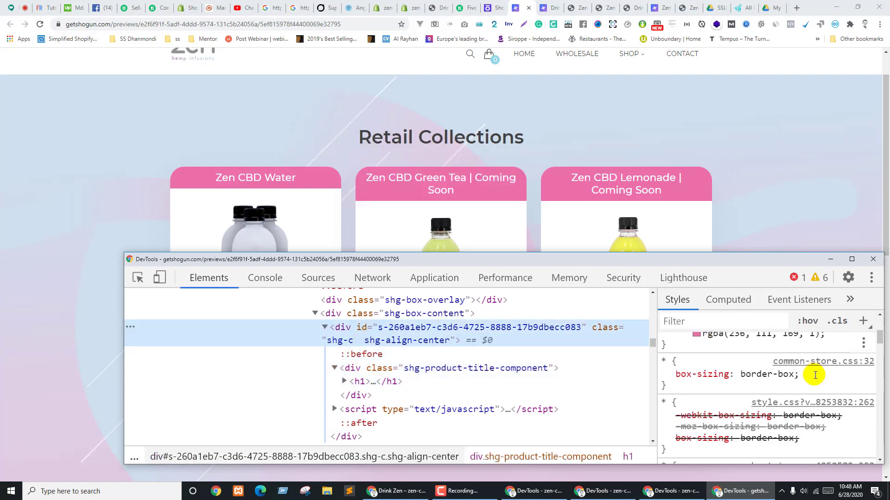
pyautogui.scroll(3, 815, 375)
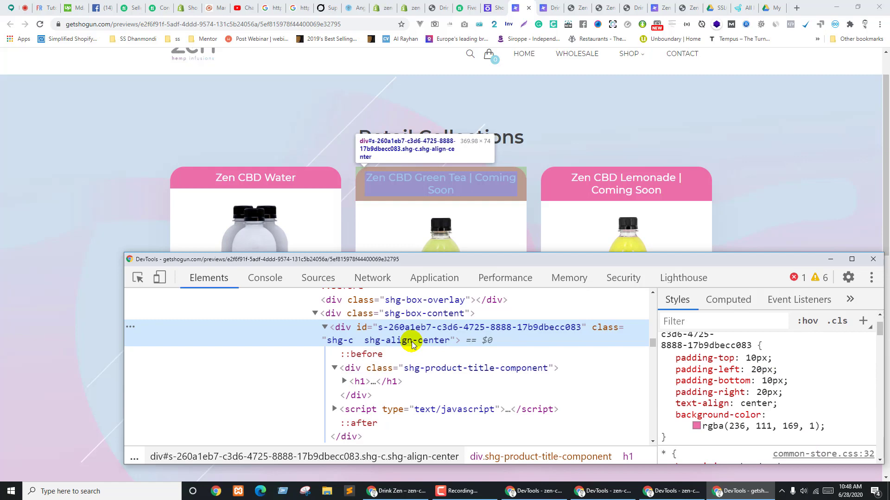
# Switch back to the Shogun editor and set the Zen CBD Water title's minimum height to 75 px
pyautogui.click(494, 7)
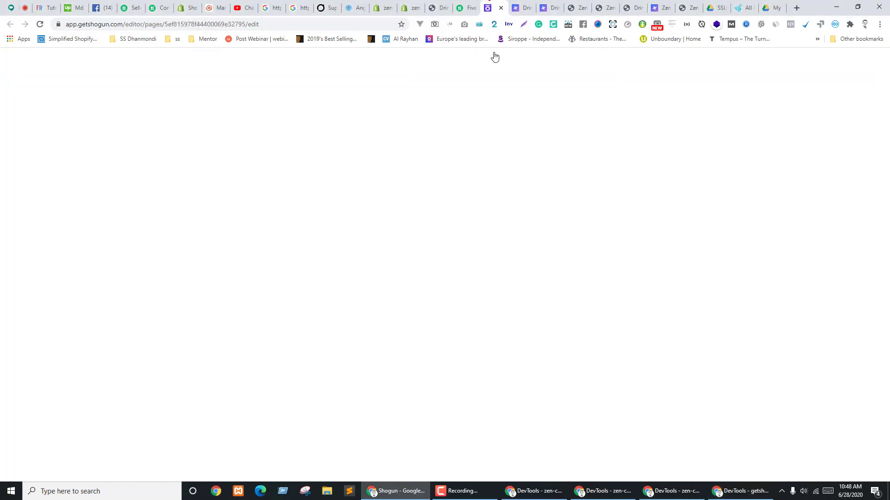
pyautogui.click(255, 151)
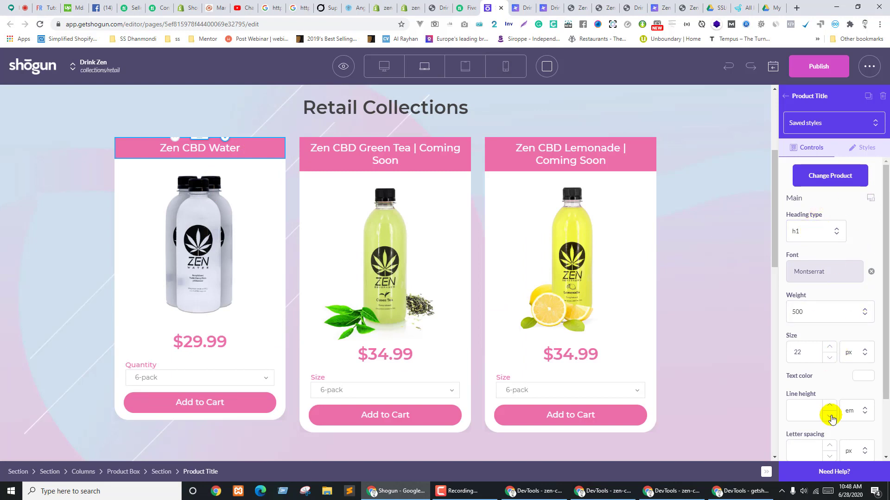
pyautogui.click(866, 148)
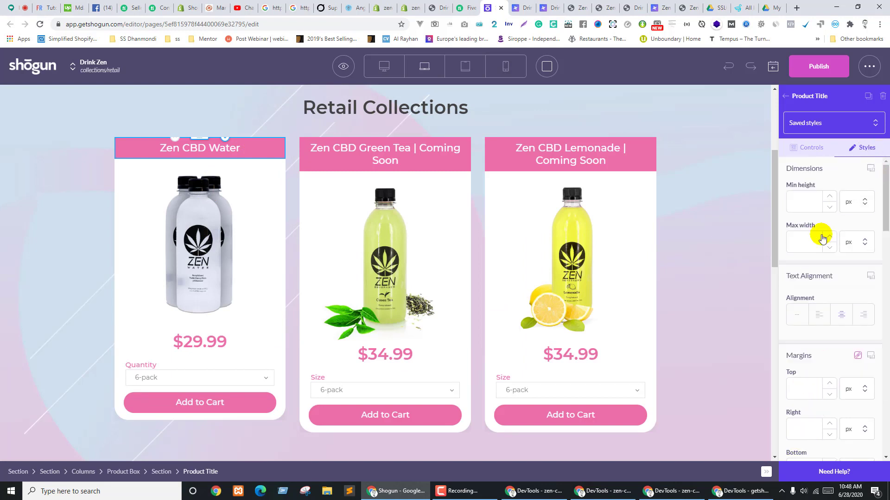
pyautogui.write('75')
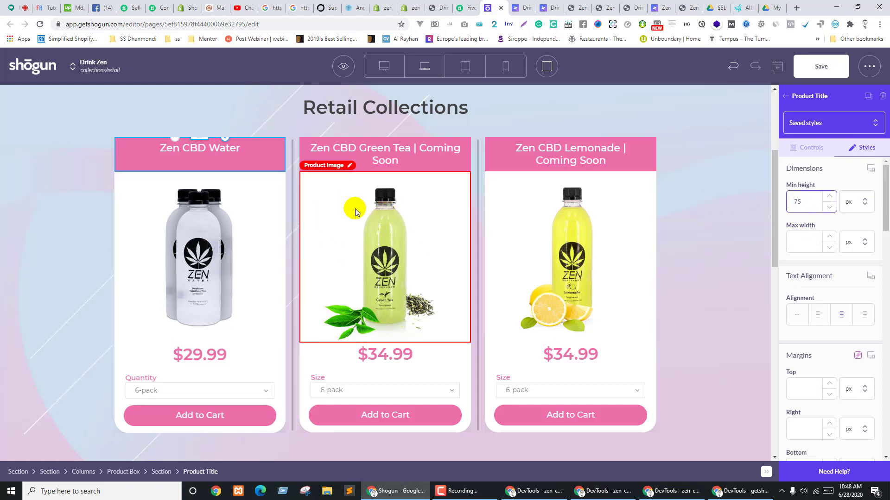
# Compare the dimension settings of the Zen CBD Green Tea title with those of the Zen CBD Water title
pyautogui.click(316, 169)
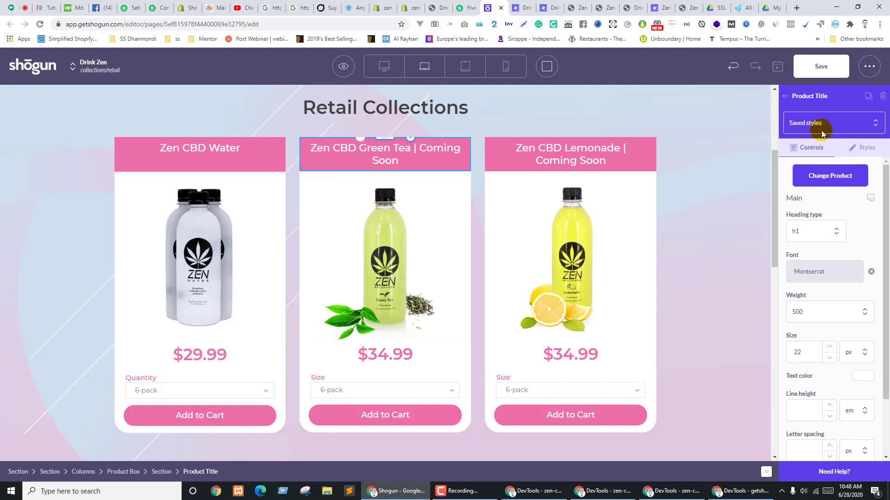
pyautogui.click(870, 149)
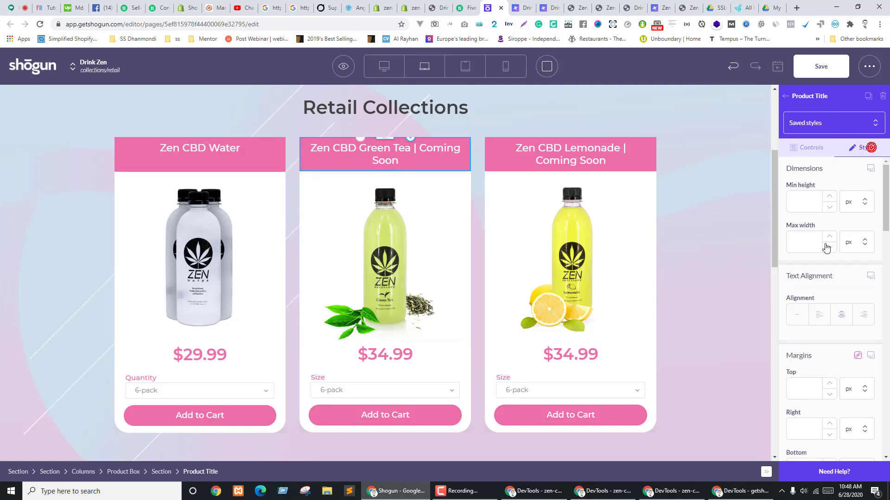
pyautogui.click(237, 168)
pyautogui.click(866, 147)
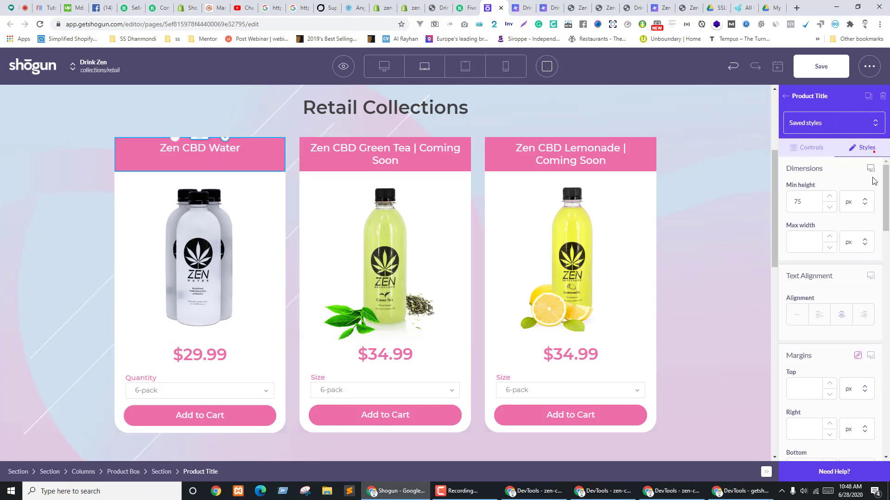
pyautogui.click(320, 168)
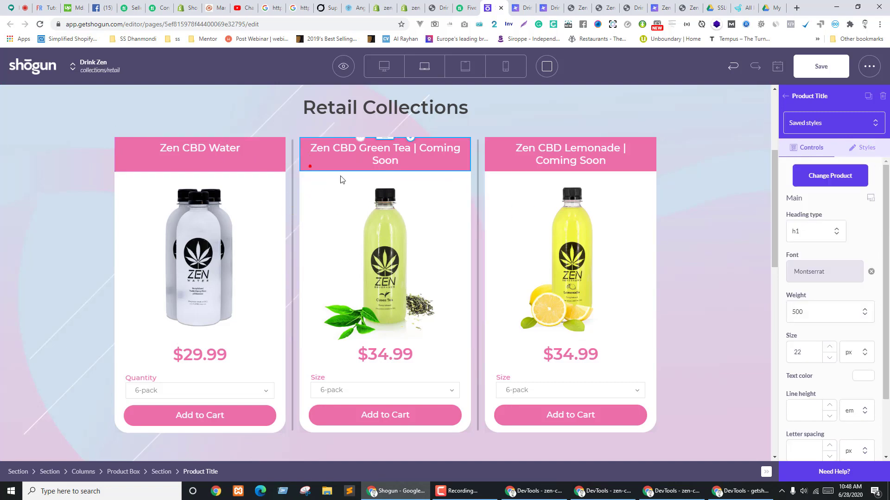
# Set the minimum height of both the Zen CBD Green Tea title and the Zen CBD Lemonade title to 75 px
pyautogui.click(866, 147)
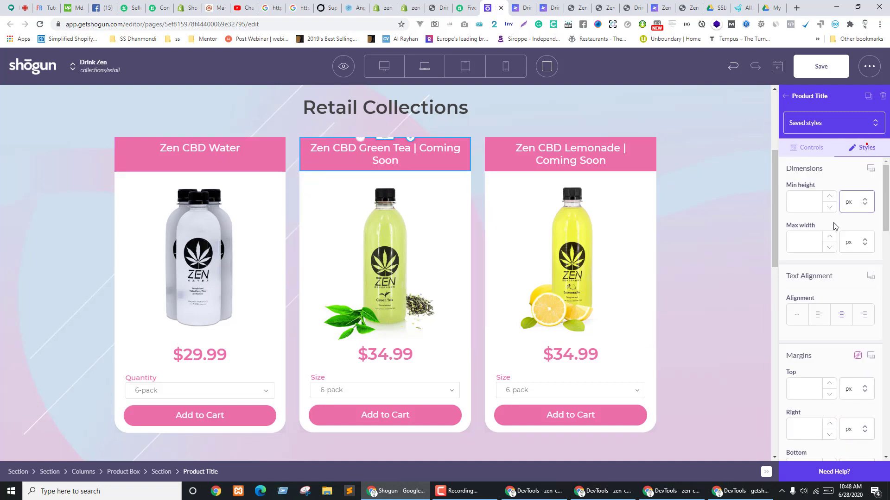
pyautogui.click(806, 202)
pyautogui.write('75')
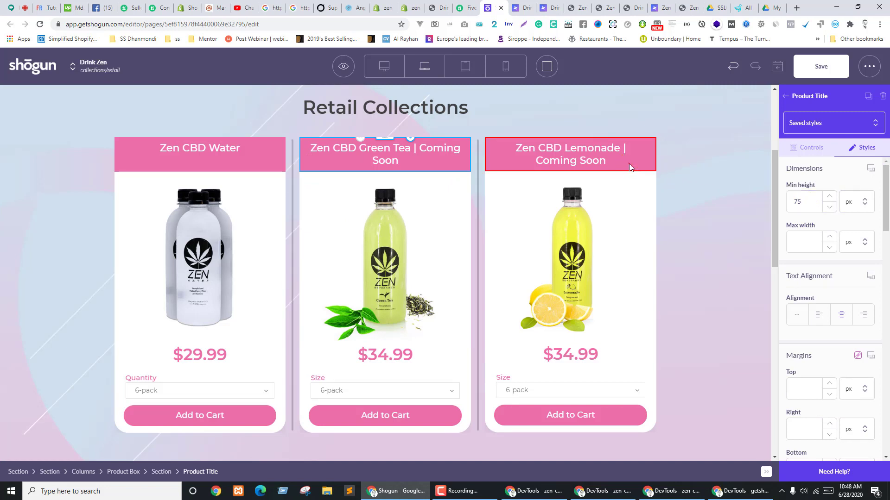
pyautogui.click(631, 167)
pyautogui.click(873, 151)
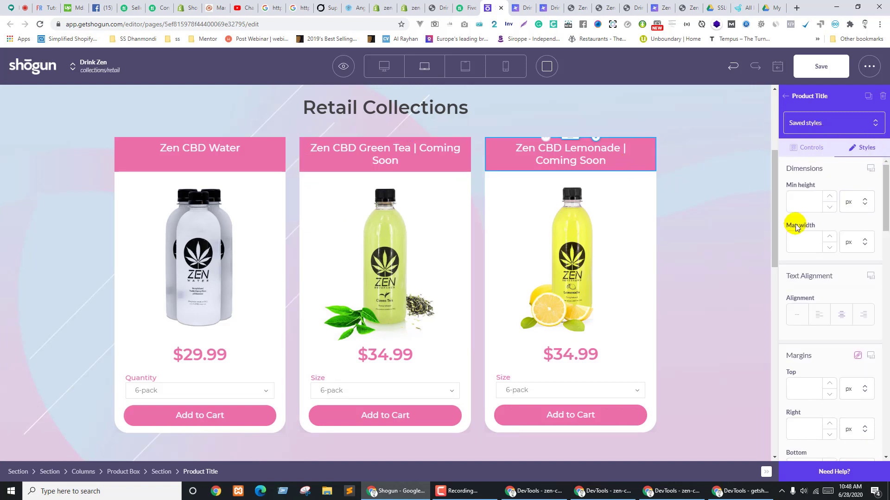
pyautogui.click(808, 201)
pyautogui.write('75')
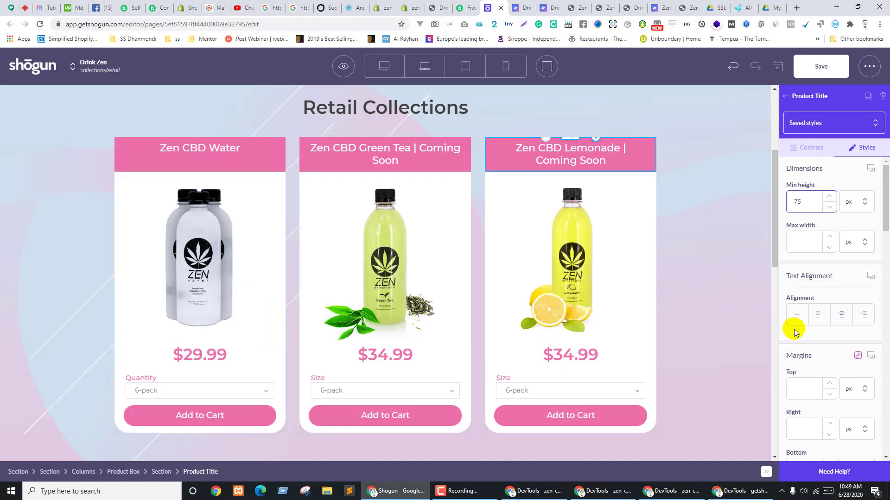
# Switch to the page preview and open DevTools on the area below the product cards, selecting the content-area div
pyautogui.click(735, 330)
pyautogui.scroll(-5, 675, 350)
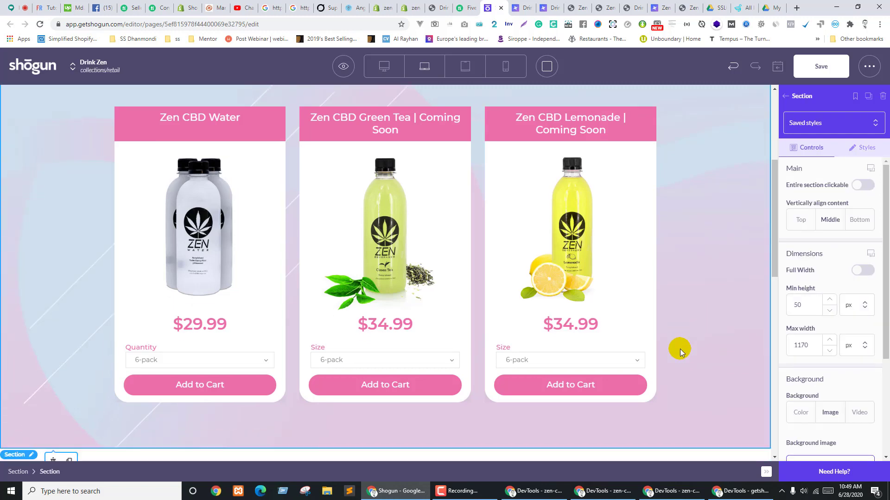
pyautogui.click(522, 4)
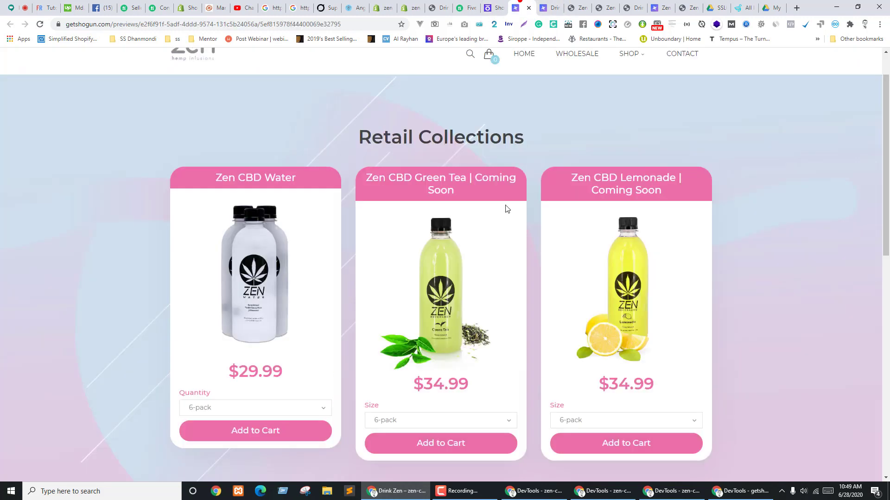
pyautogui.scroll(-1, 20, 468)
pyautogui.scroll(-1, 37, 460)
pyautogui.rightClick(43, 473)
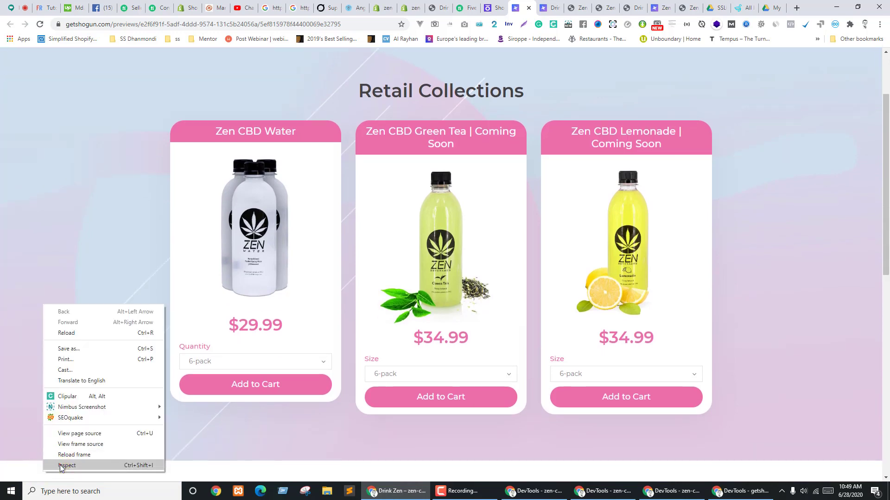
pyautogui.click(61, 466)
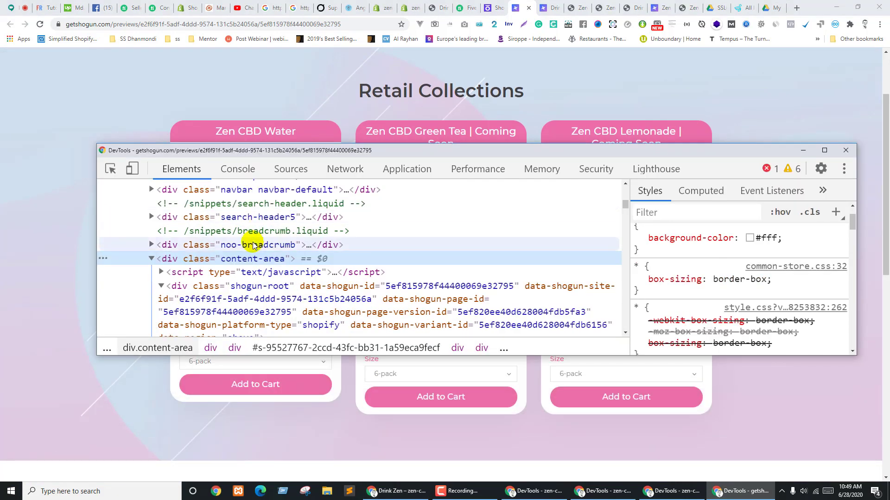
pyautogui.click(252, 245)
pyautogui.click(244, 261)
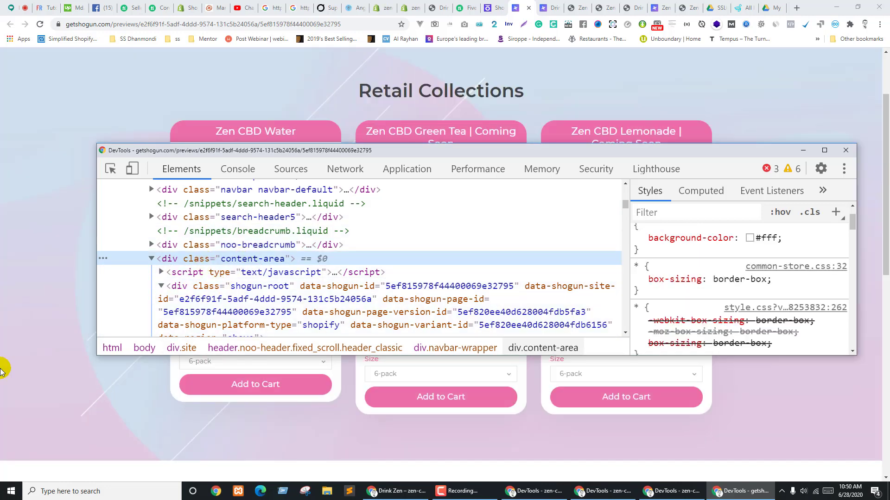
# Inspect the area below the product cards and trace it past the shogun-root div to the main element with class site-main
pyautogui.scroll(1, 95, 407)
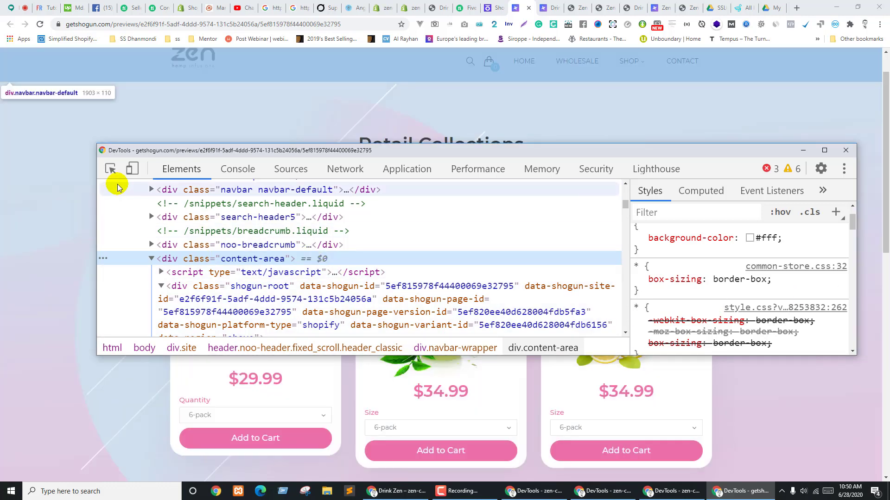
pyautogui.click(110, 169)
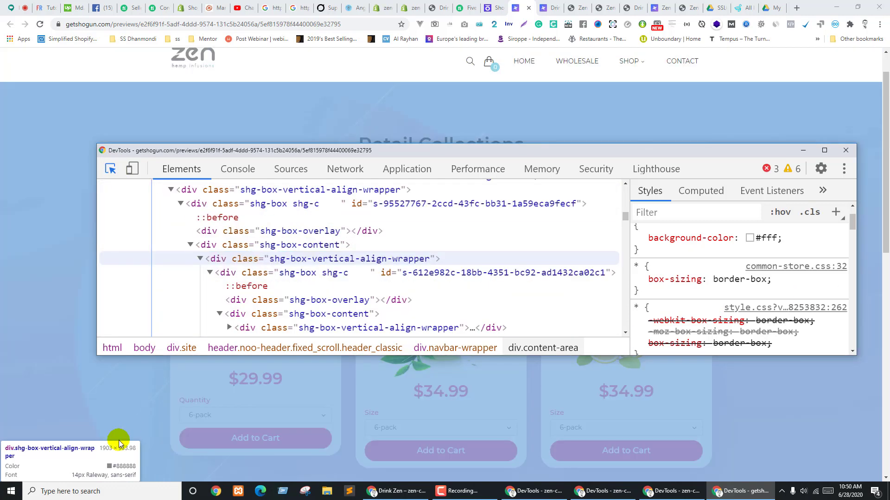
pyautogui.scroll(-1, 105, 393)
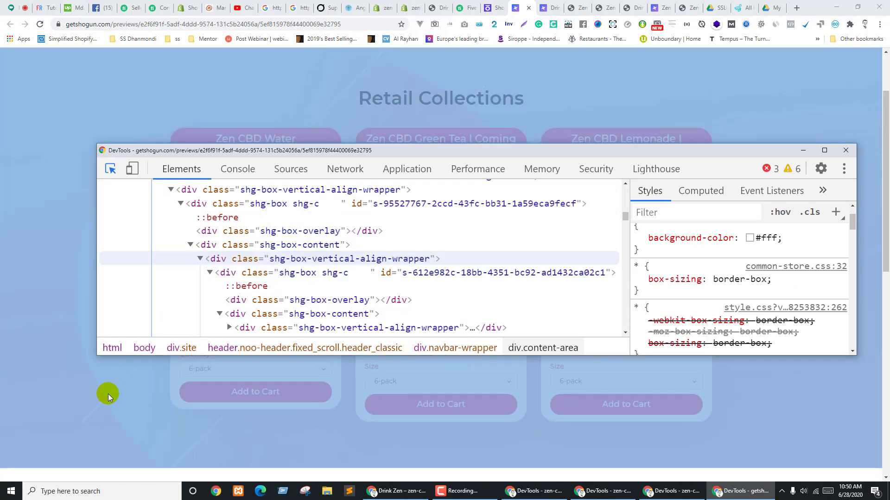
pyautogui.click(110, 476)
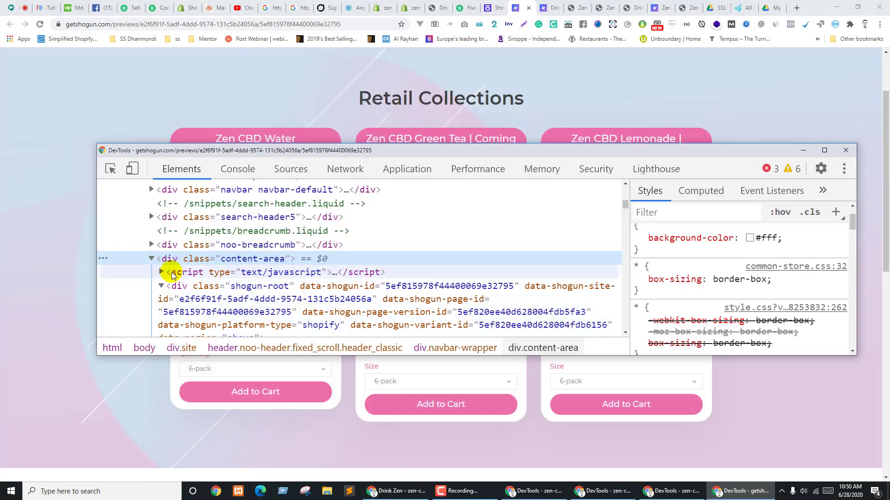
pyautogui.click(172, 272)
pyautogui.click(189, 296)
pyautogui.scroll(-2, 139, 260)
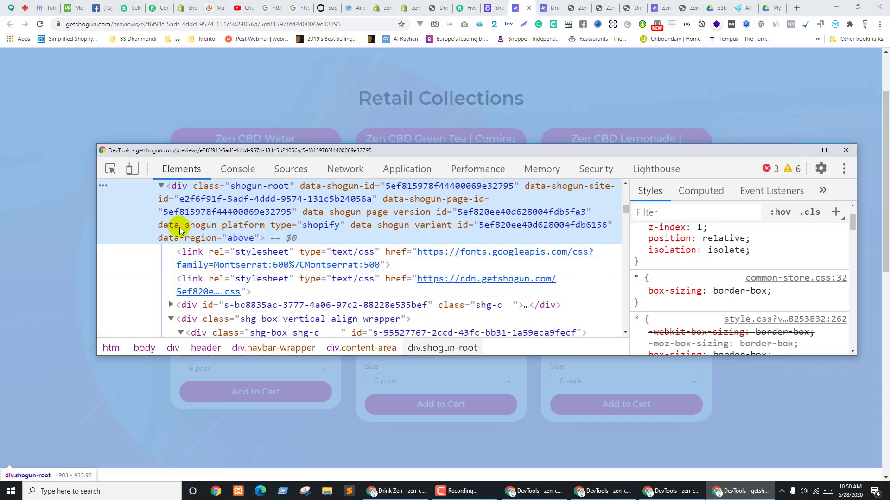
pyautogui.click(161, 187)
pyautogui.click(209, 268)
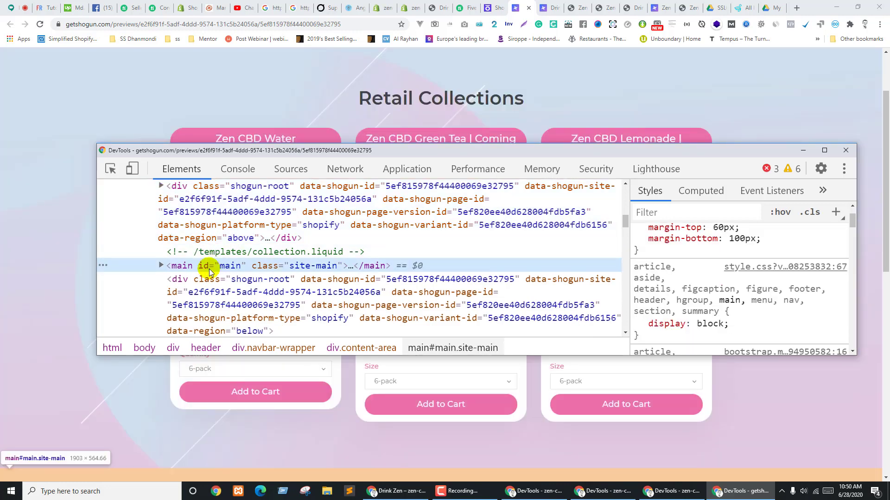
pyautogui.scroll(-1, 76, 338)
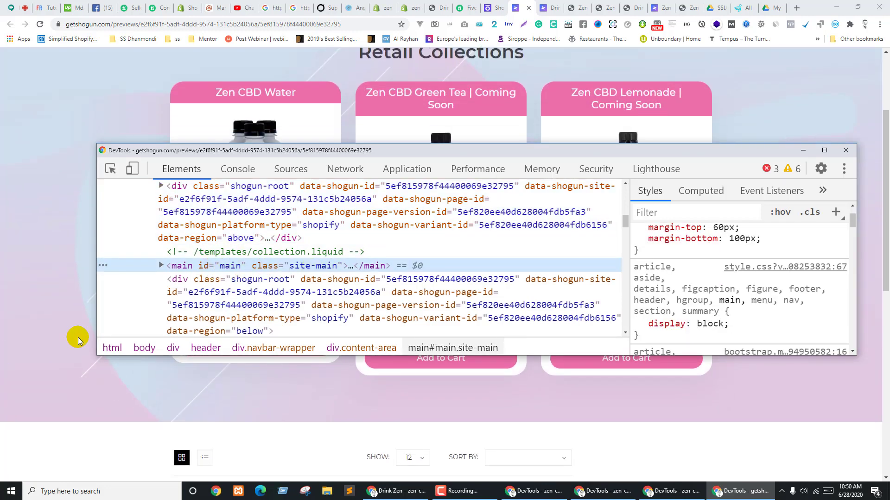
pyautogui.scroll(1, 690, 257)
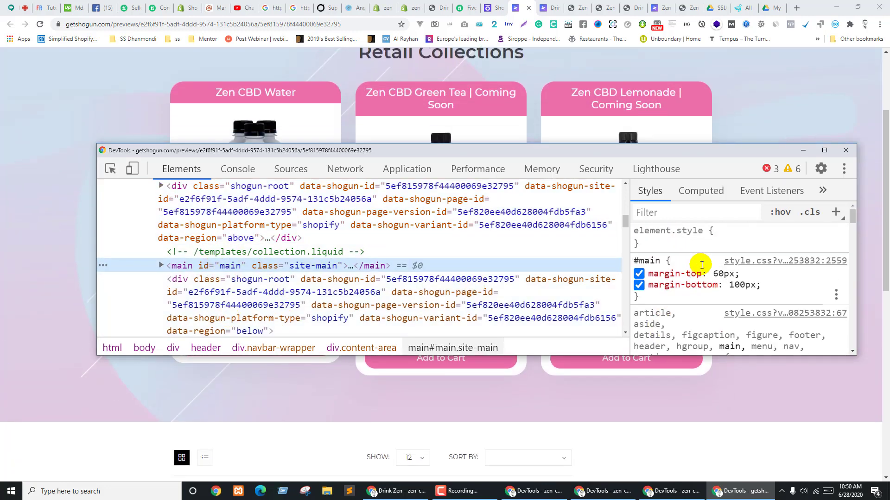
# Add display: none to the main element's inline style in DevTools and review the preview page from header to footer
pyautogui.click(728, 244)
pyautogui.write('display: ')
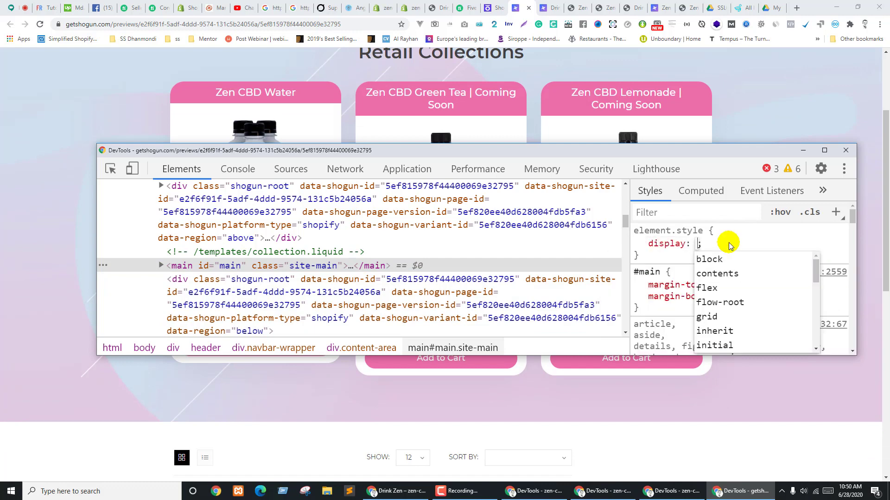
pyautogui.write('none')
pyautogui.press('Return')
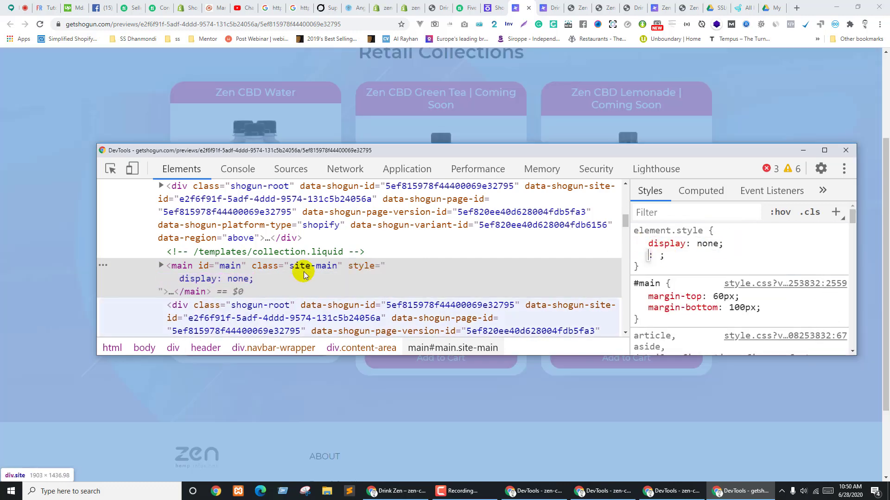
pyautogui.scroll(3, 28, 408)
pyautogui.scroll(-2, 99, 412)
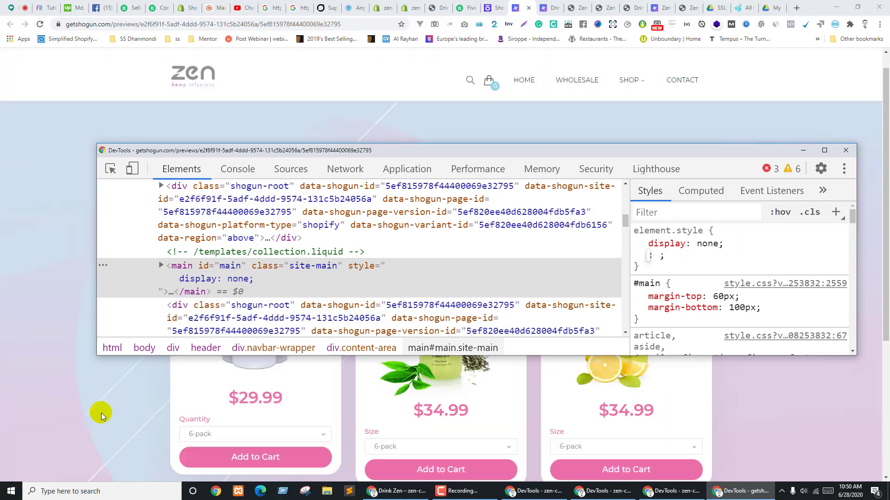
pyautogui.click(874, 461)
pyautogui.scroll(2, 883, 381)
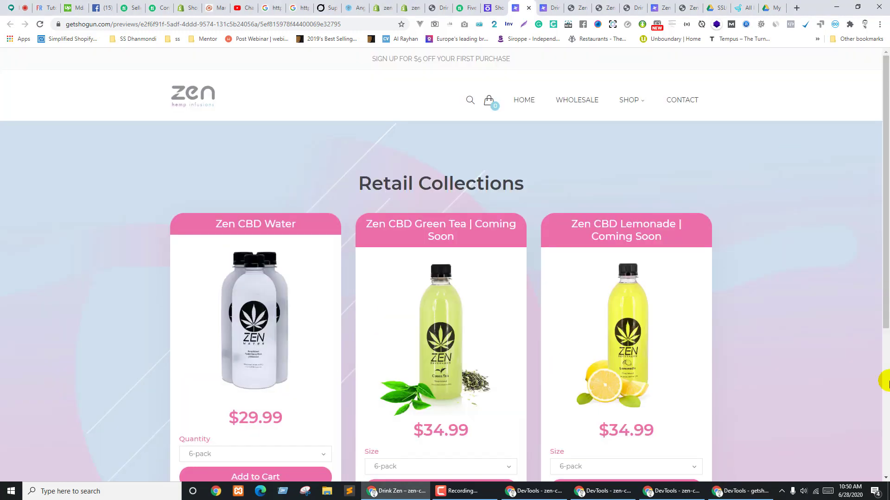
pyautogui.scroll(-2, 785, 301)
pyautogui.scroll(2, 786, 301)
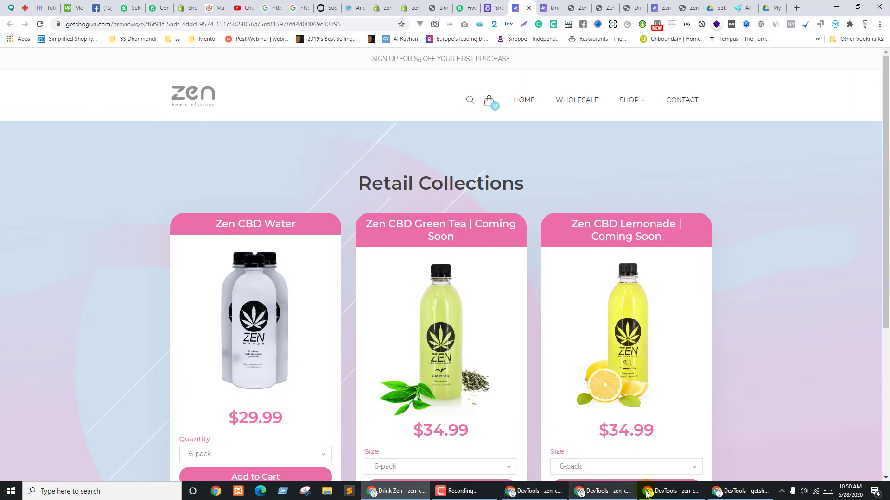
# Add display: none to the #main rule in DevTools and copy the whole rule
pyautogui.click(740, 491)
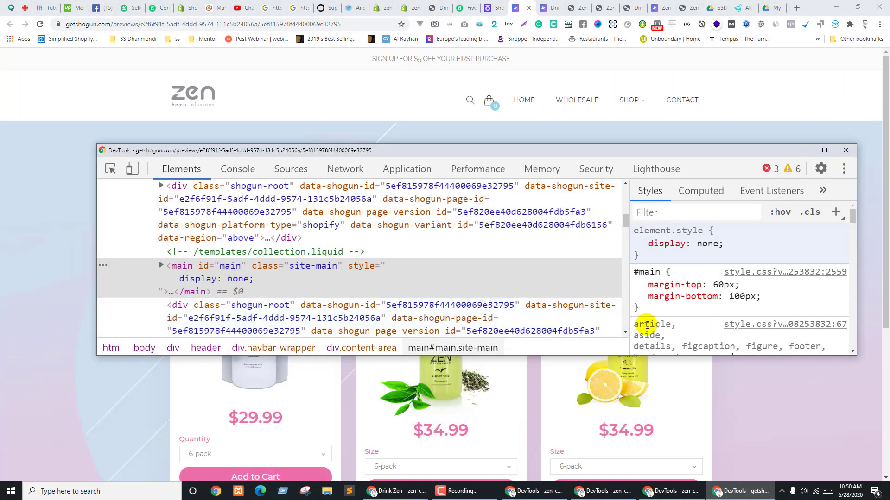
pyautogui.click(718, 307)
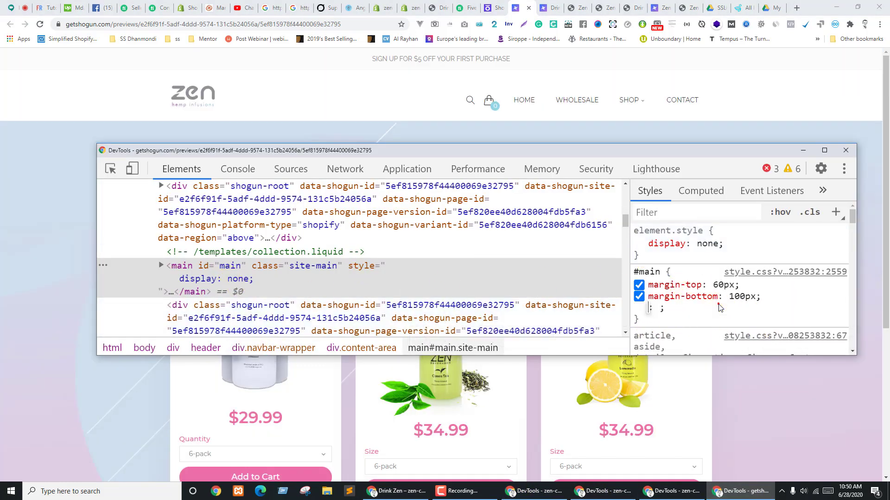
pyautogui.write('display')
pyautogui.press('Tab')
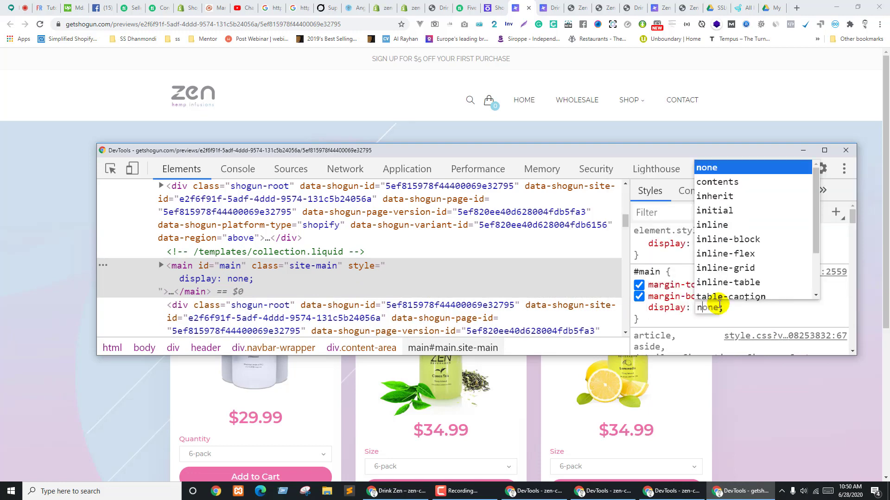
pyautogui.press('Return')
pyautogui.press('Escape')
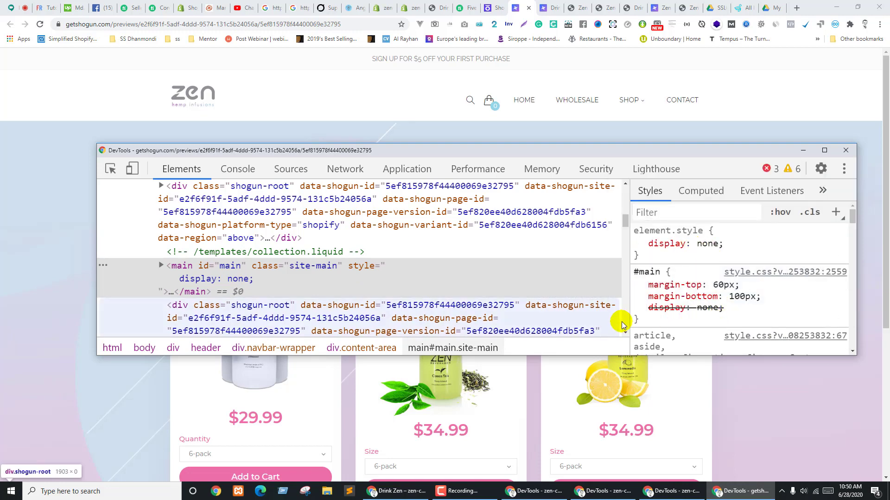
pyautogui.moveTo(638, 320); pyautogui.dragTo(638, 272)
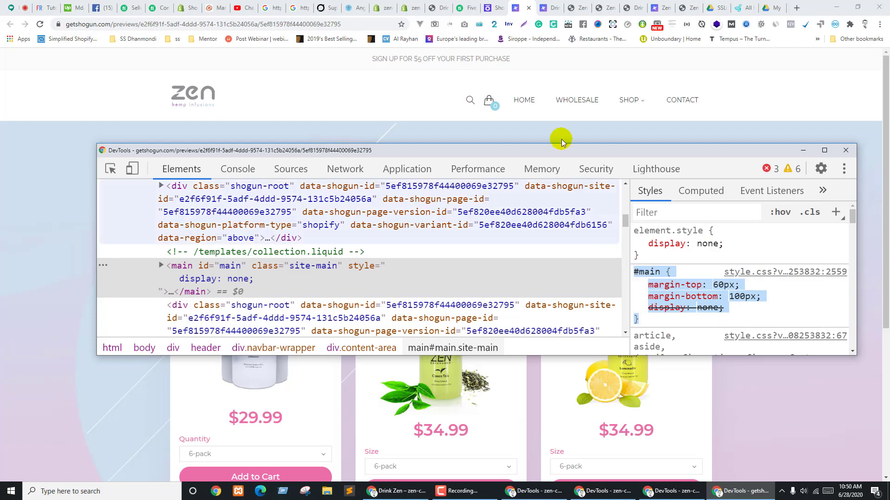
# In the Shogun editor, add the copied #main rule to the HTML element's style code below .borderradius, keeping only display: none
pyautogui.click(494, 8)
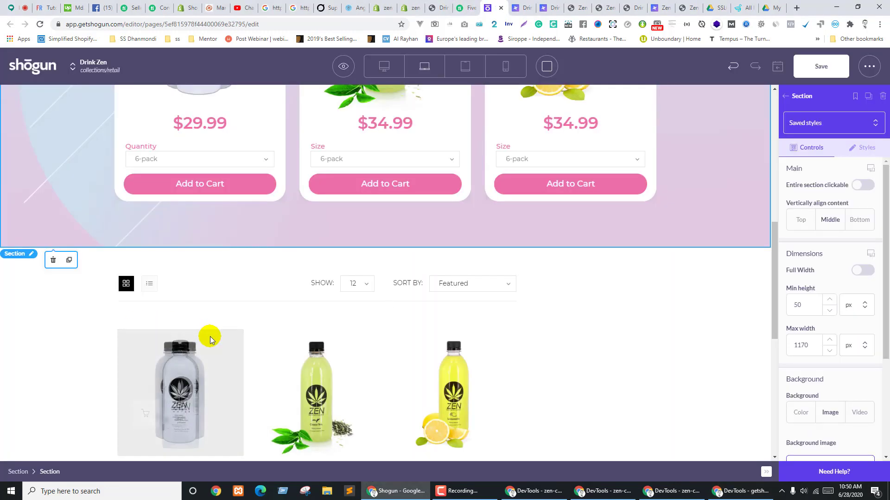
pyautogui.scroll(10, 210, 336)
pyautogui.click(149, 228)
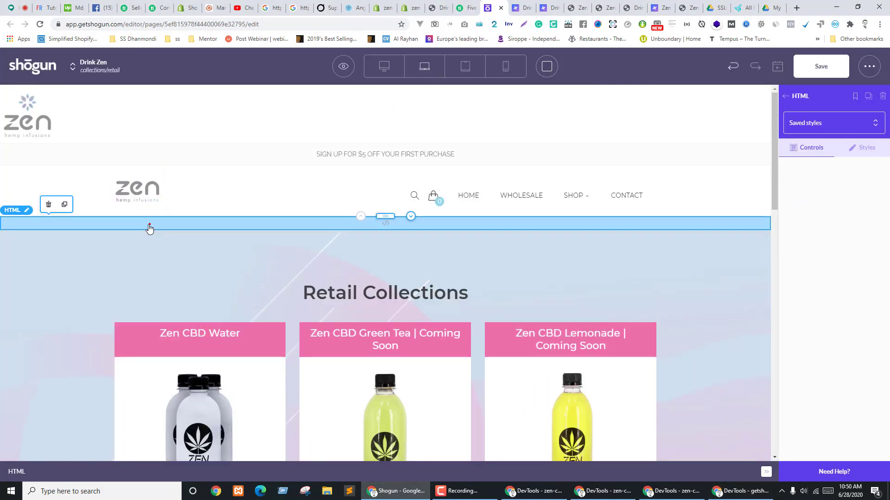
pyautogui.click(54, 296)
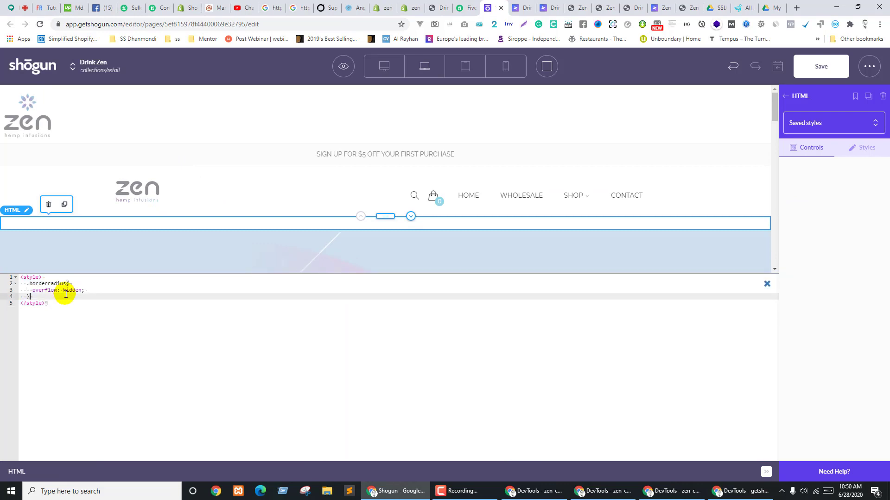
pyautogui.press('Return')
pyautogui.write('#main {     margin-top: 60px;     margin-bottom: 100px;     display: none; }')
pyautogui.moveTo(100, 316); pyautogui.dragTo(109, 309)
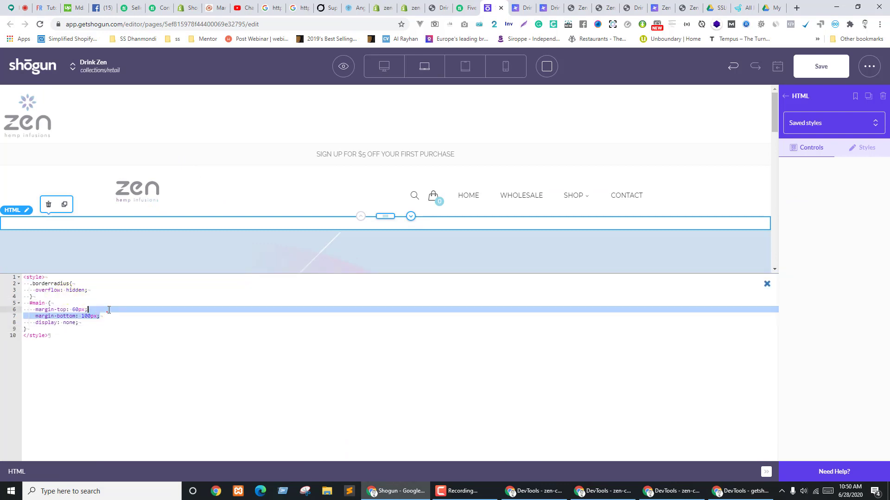
pyautogui.press('BackSpace')
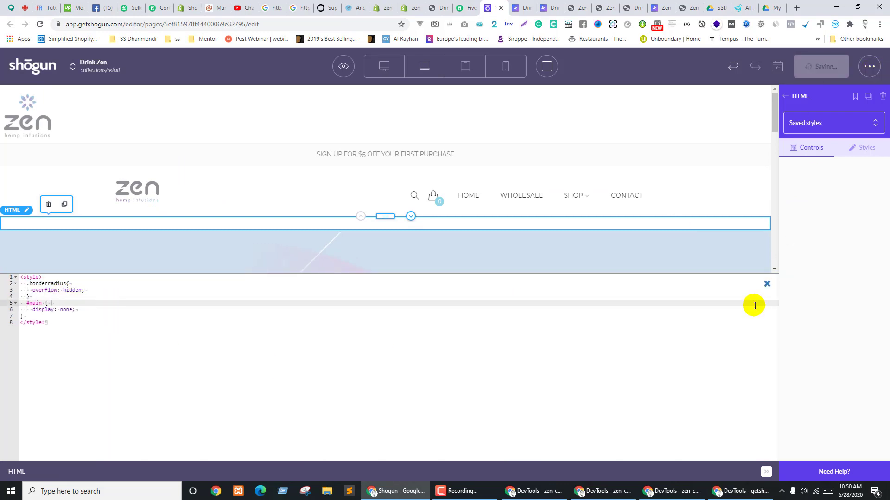
pyautogui.click(767, 284)
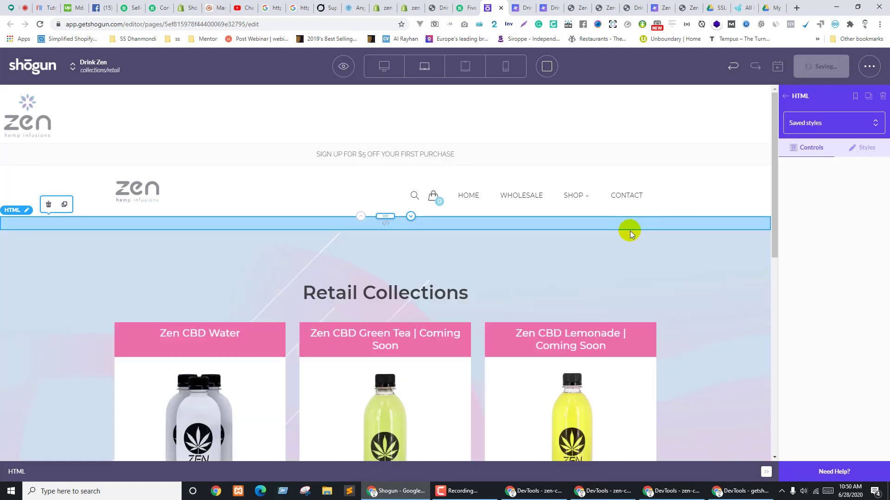
# Publish the page and check the area below the product cards in the preview
pyautogui.click(807, 67)
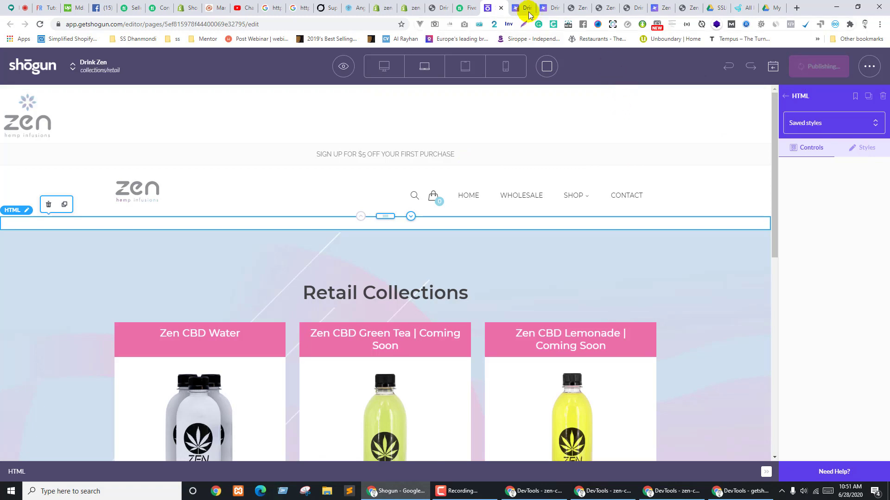
pyautogui.scroll(-3, 811, 204)
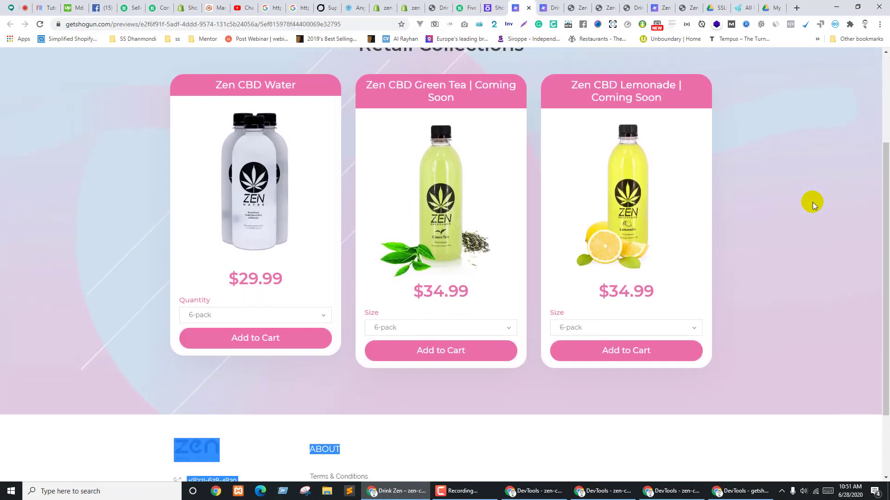
# Review the preview page's header and the three product cards for correct layout
pyautogui.scroll(4, 810, 204)
pyautogui.scroll(-2, 719, 278)
pyautogui.scroll(2, 719, 278)
pyautogui.scroll(-1, 727, 268)
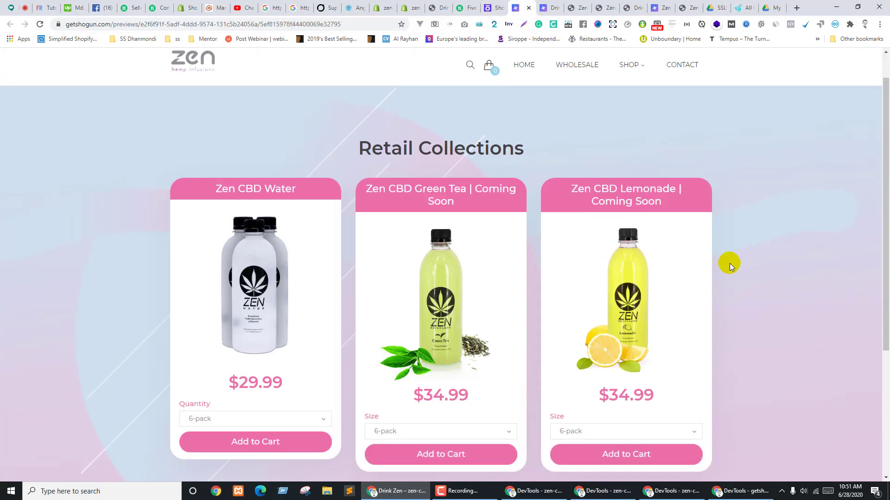
pyautogui.scroll(1, 729, 262)
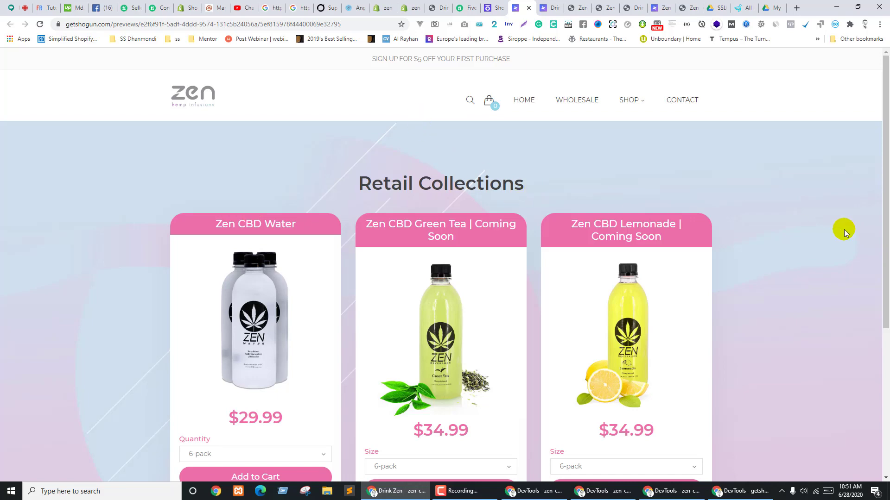
pyautogui.scroll(-2, 747, 238)
pyautogui.scroll(2, 747, 239)
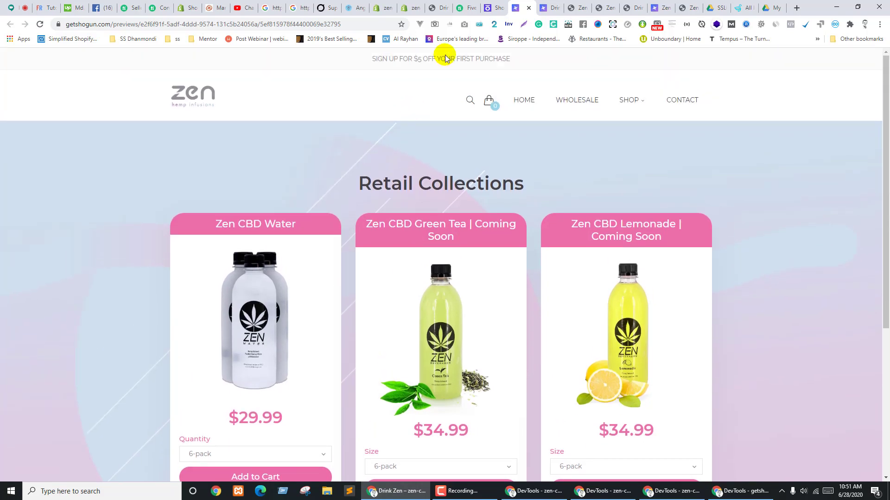
# Open the live retail collection page from the Shogun editor and check its product cards and footer area
pyautogui.click(499, 4)
pyautogui.click(343, 68)
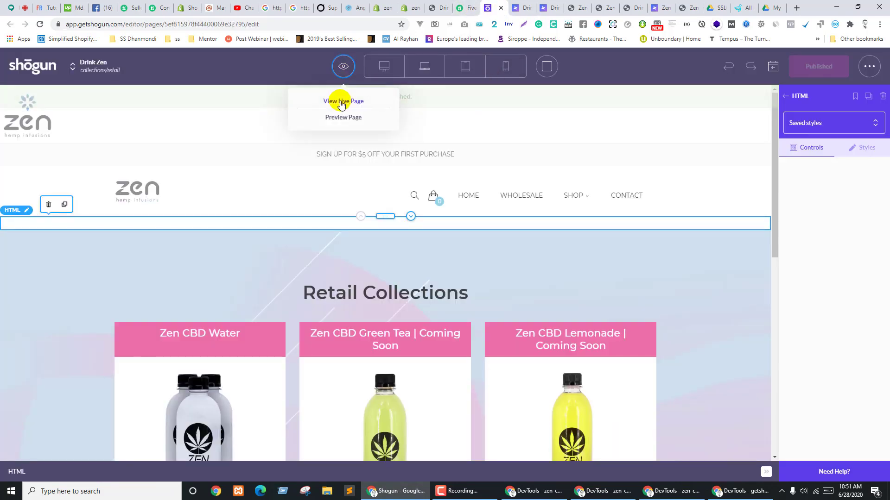
pyautogui.click(342, 99)
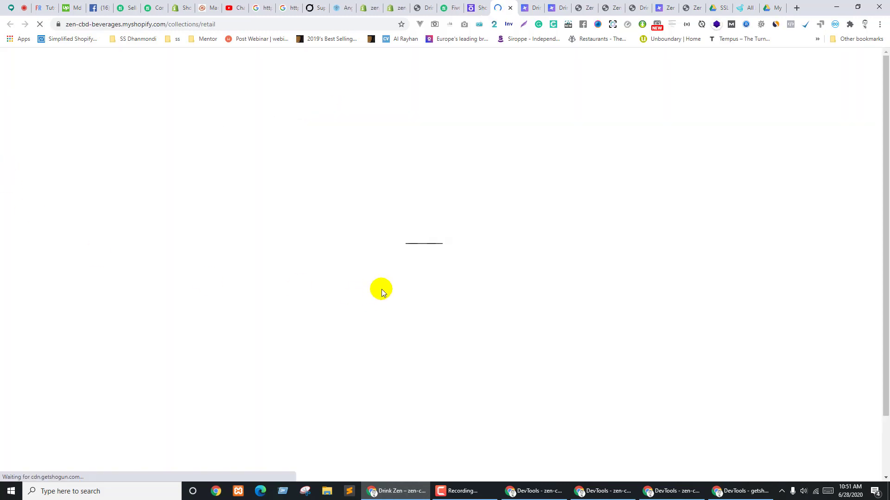
pyautogui.scroll(-5, 382, 291)
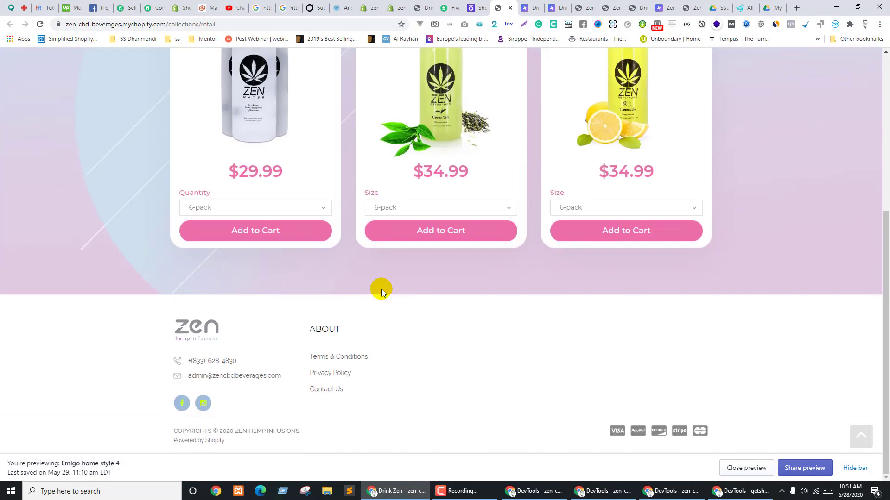
pyautogui.scroll(4, 381, 291)
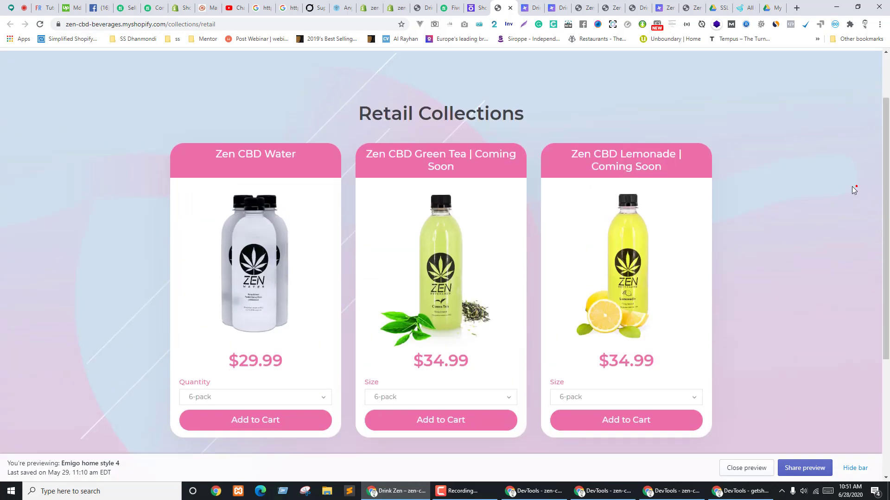
pyautogui.scroll(1, 774, 195)
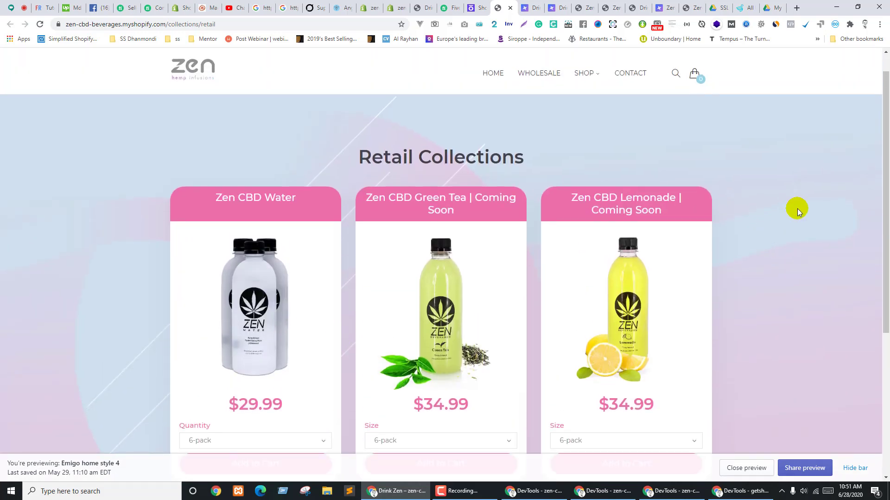
pyautogui.scroll(-2, 795, 207)
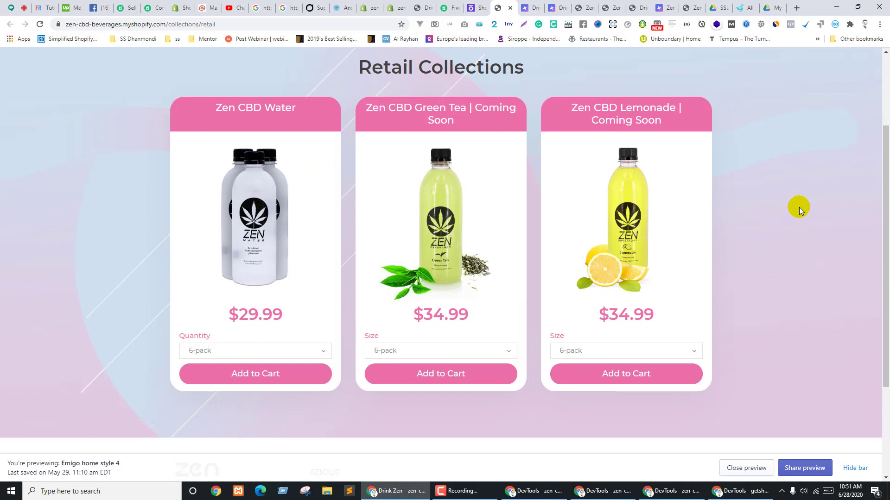
pyautogui.scroll(-2, 721, 259)
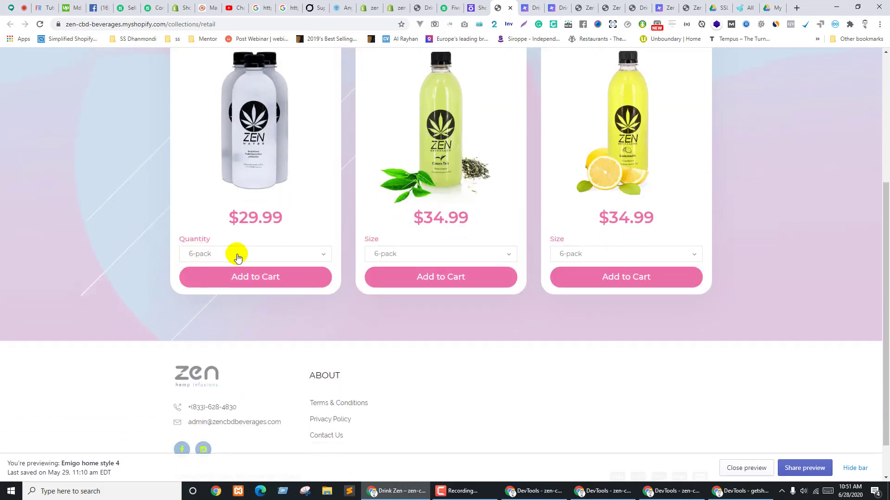
# In the Shogun editor, give the Zen CBD Water variant selector a 1 px border and try a 30 px border radius
pyautogui.click(482, 6)
pyautogui.scroll(-6, 367, 260)
pyautogui.click(233, 298)
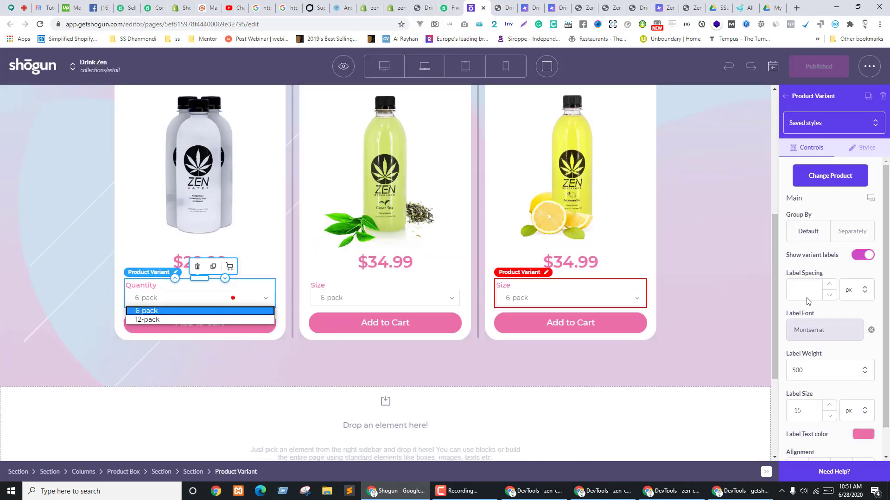
pyautogui.scroll(-1, 822, 282)
pyautogui.scroll(1, 830, 277)
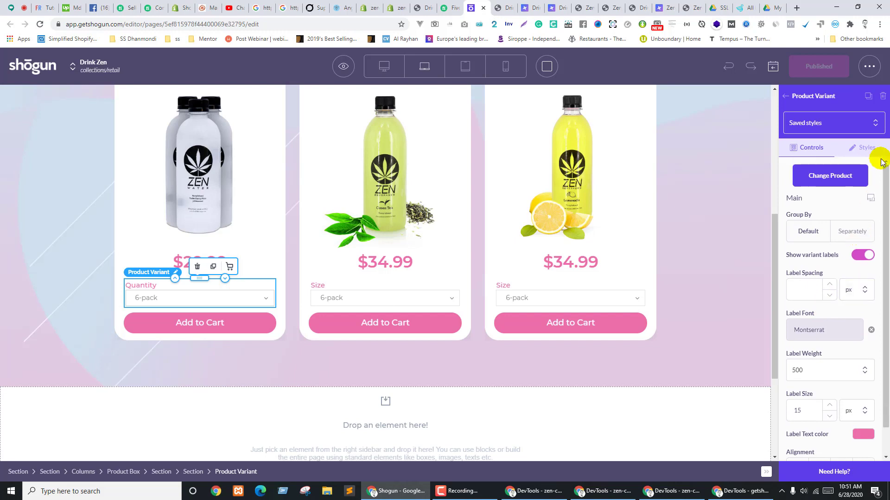
pyautogui.click(871, 149)
pyautogui.scroll(-7, 844, 341)
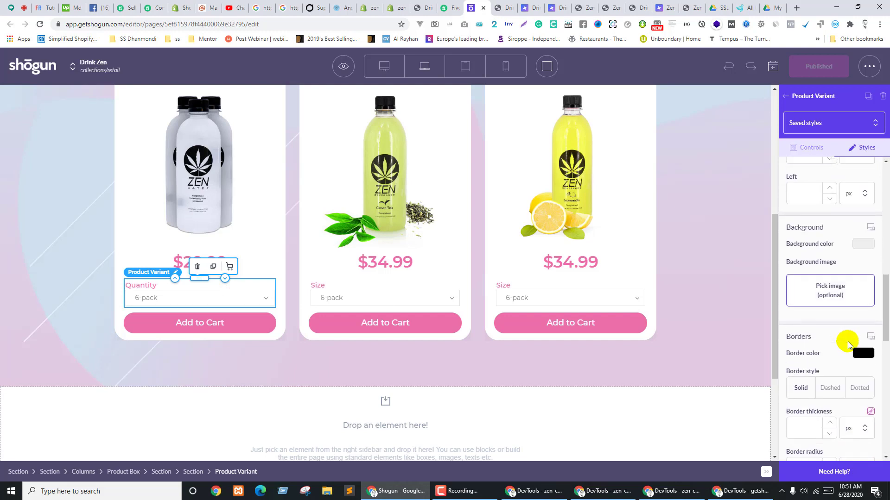
pyautogui.scroll(3, 847, 341)
pyautogui.scroll(-8, 812, 337)
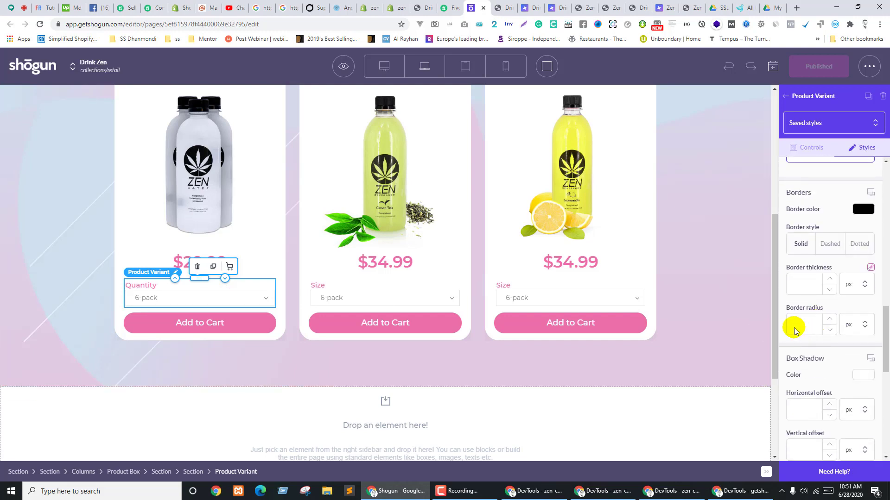
pyautogui.write('30')
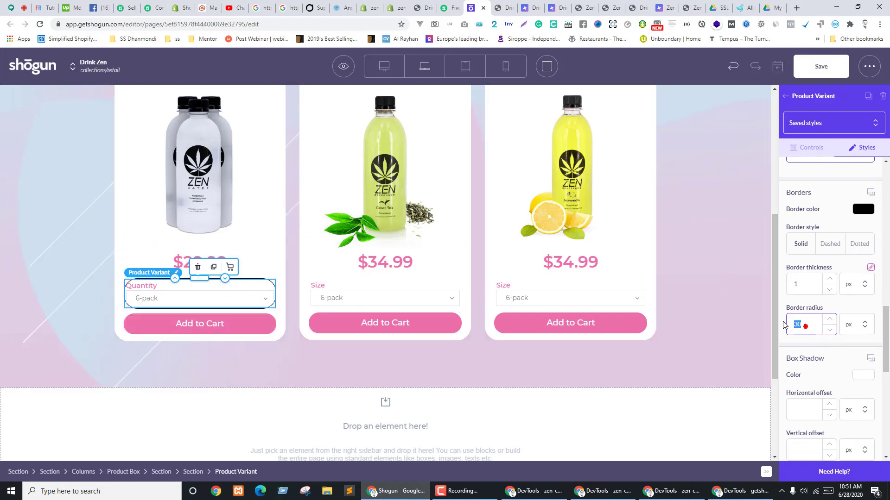
# On the live page, inspect the Zen CBD Water Quantity dropdown's select element in DevTools
pyautogui.hotkey('ctrl', 'Tab')
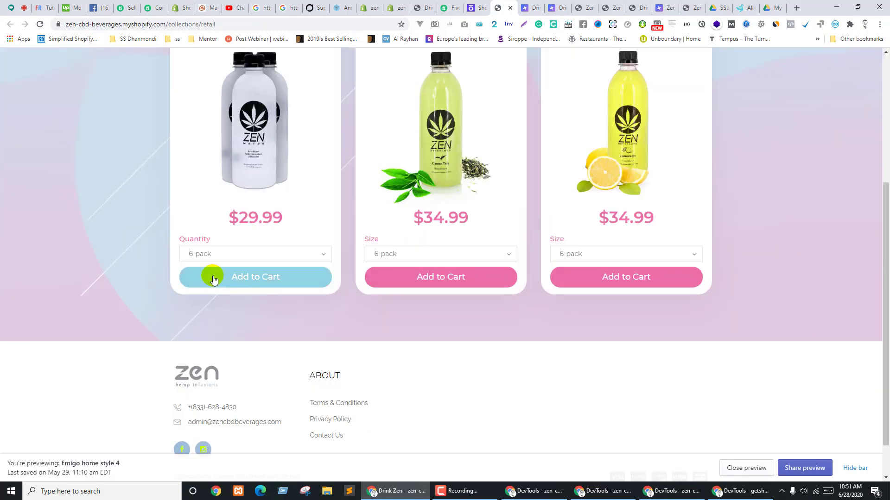
pyautogui.rightClick(206, 255)
pyautogui.click(229, 416)
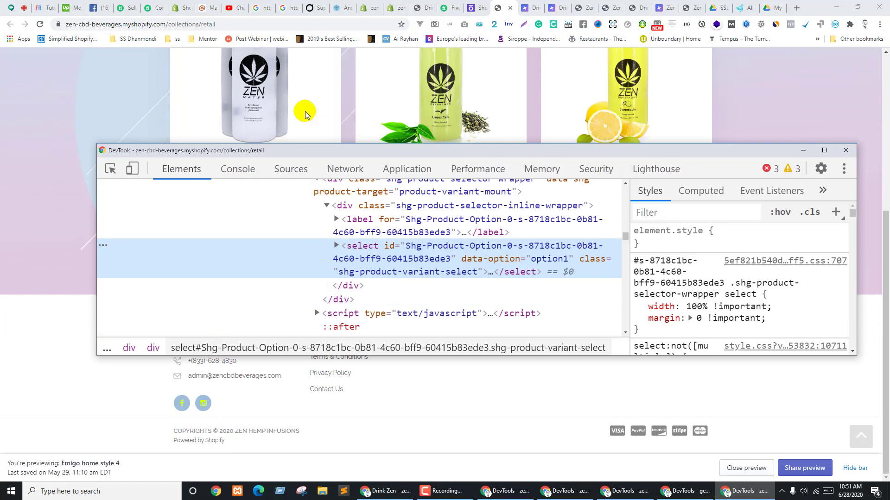
pyautogui.moveTo(285, 151); pyautogui.dragTo(275, 270)
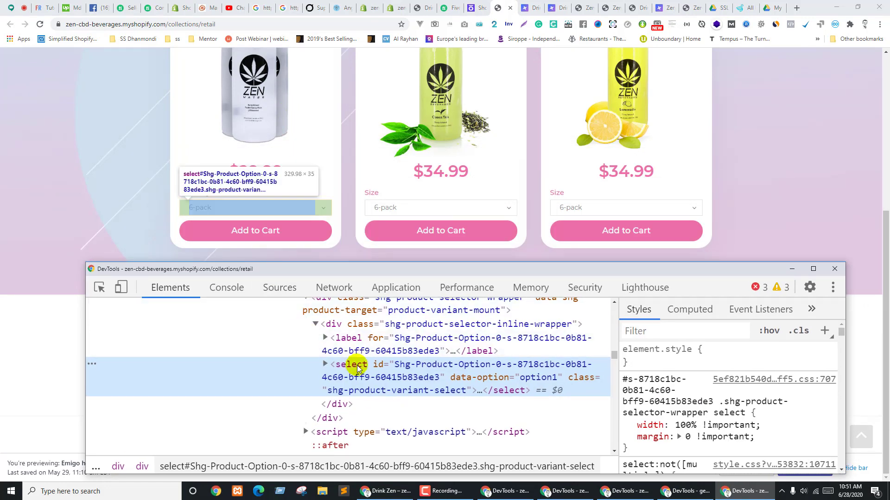
pyautogui.click(324, 365)
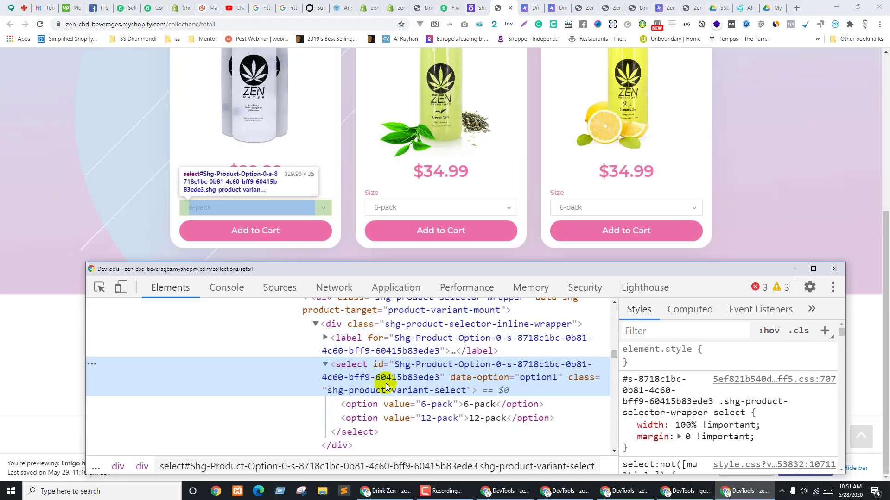
pyautogui.click(326, 365)
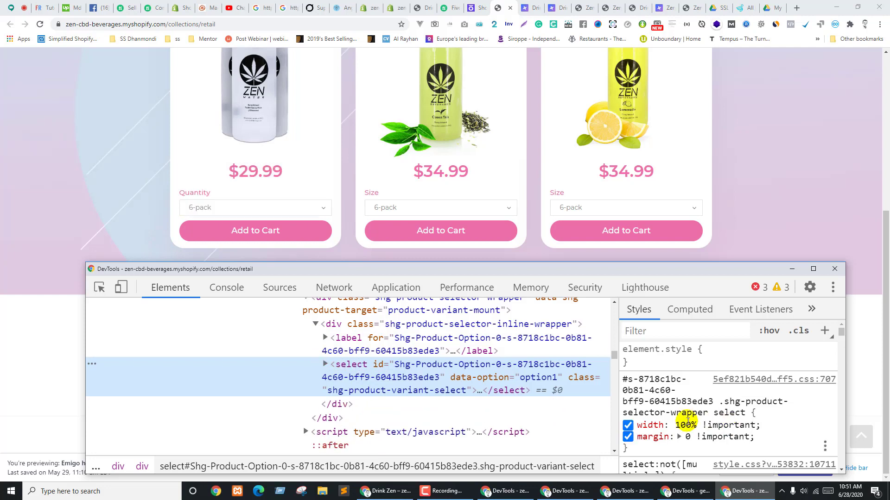
# Add border-radius: 30px to the Quantity select element's inline style in DevTools
pyautogui.click(719, 353)
pyautogui.write('border')
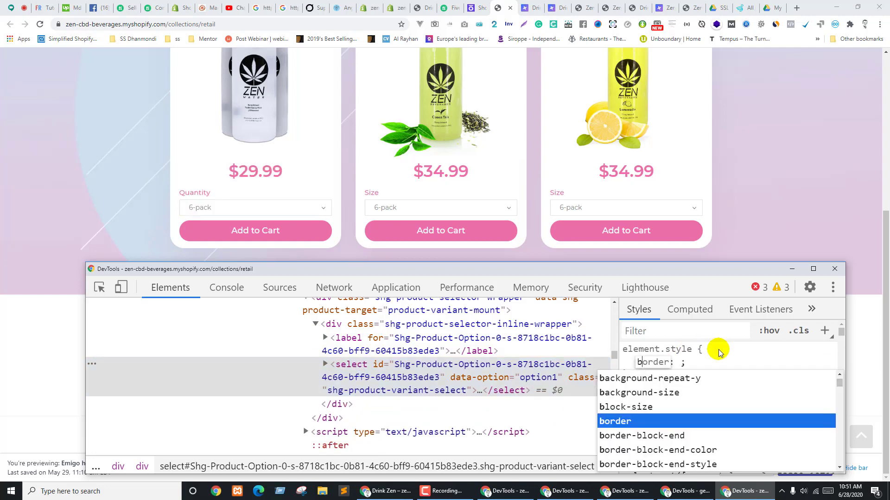
pyautogui.write('0')
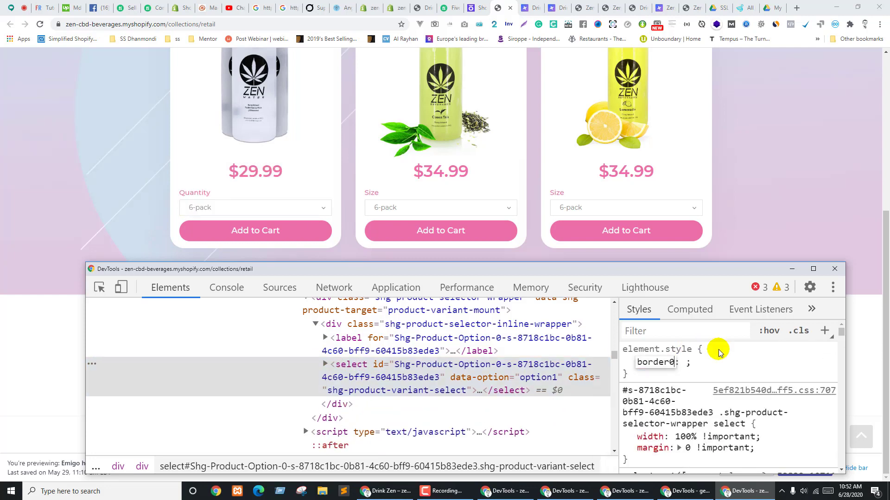
pyautogui.press('BackSpace')
pyautogui.write('-radius')
pyautogui.press('Tab')
pyautogui.write('3')
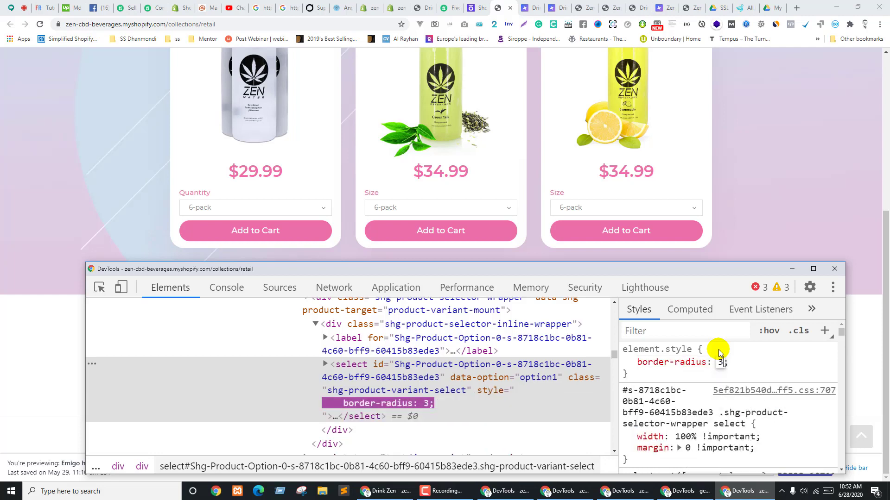
pyautogui.write('0px')
pyautogui.press('Return')
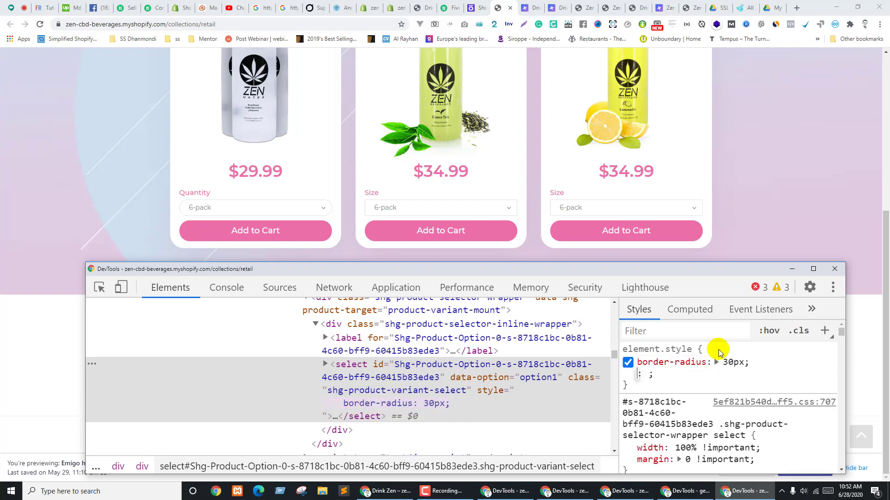
pyautogui.click(729, 379)
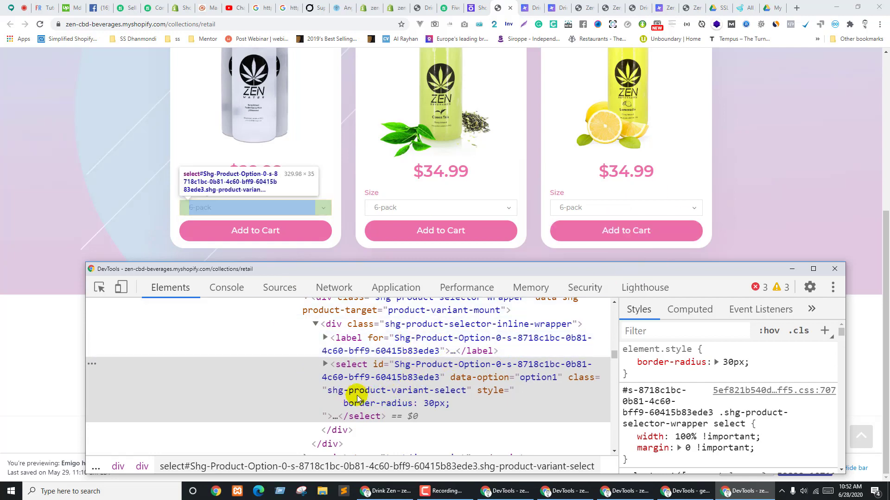
# Copy the select element's class and add an empty .shg-product-variant-select rule below #main in the Shogun HTML element's style code
pyautogui.doubleClick(409, 395)
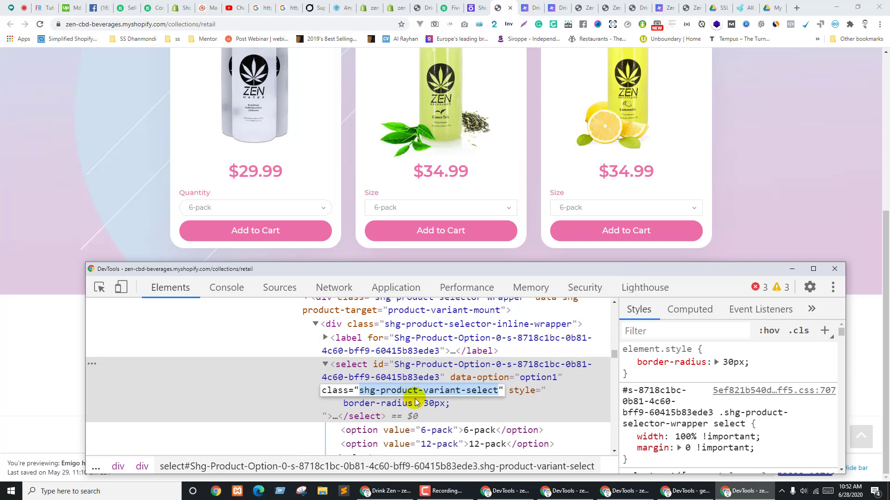
pyautogui.click(648, 361)
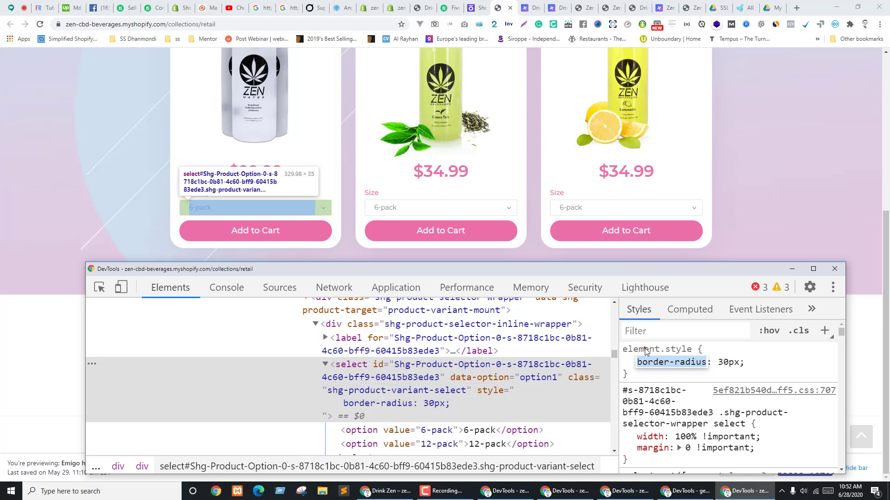
pyautogui.click(478, 8)
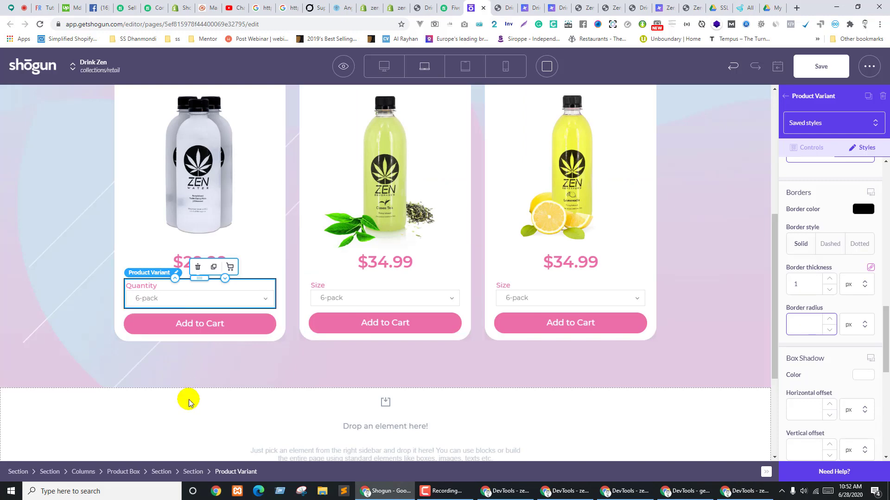
pyautogui.scroll(5, 232, 325)
pyautogui.doubleClick(110, 176)
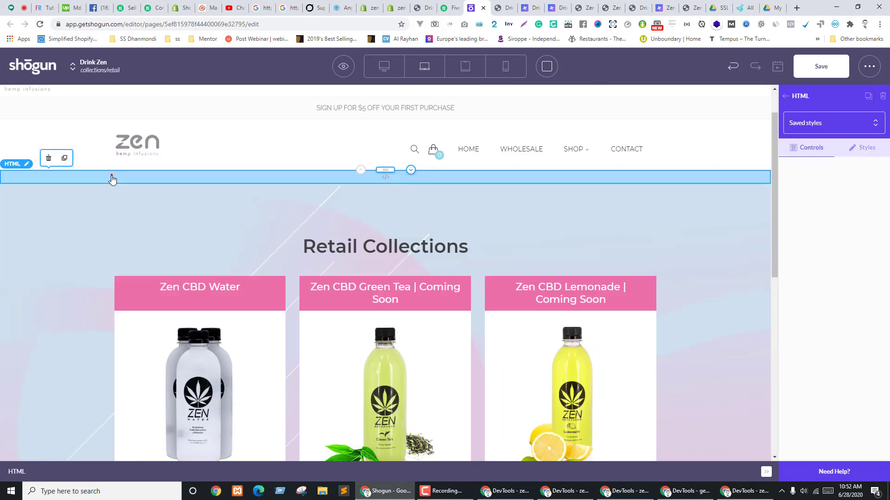
pyautogui.click(37, 319)
pyautogui.press('Return')
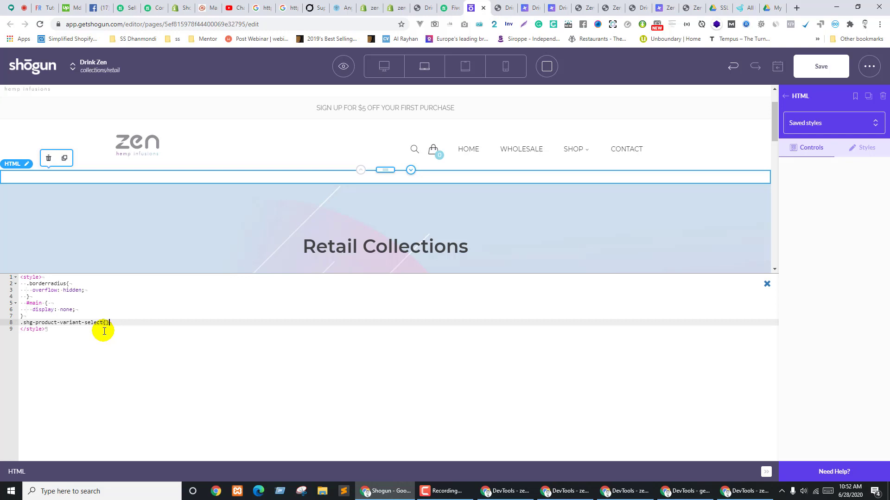
pyautogui.press('Return')
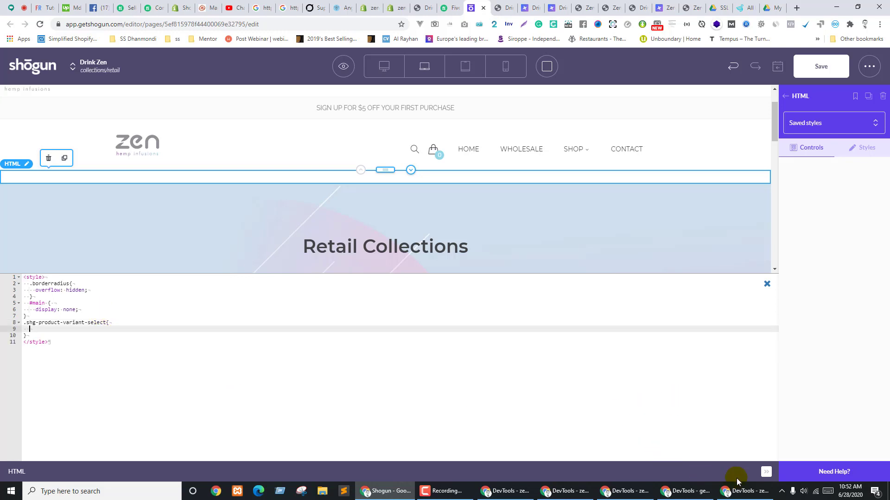
# Copy border-radius: 30px from DevTools into the .shg-product-variant-select rule, save the page and close the code editor
pyautogui.click(743, 491)
pyautogui.moveTo(757, 361); pyautogui.dragTo(648, 364)
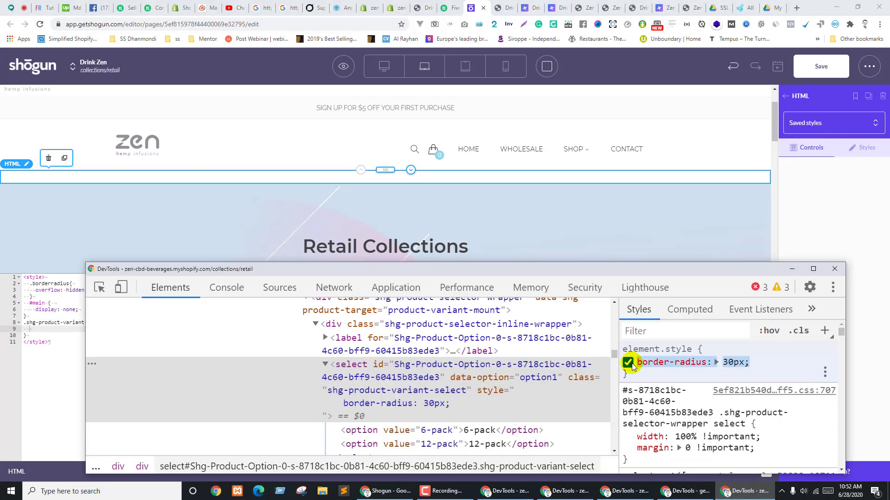
pyautogui.click(43, 330)
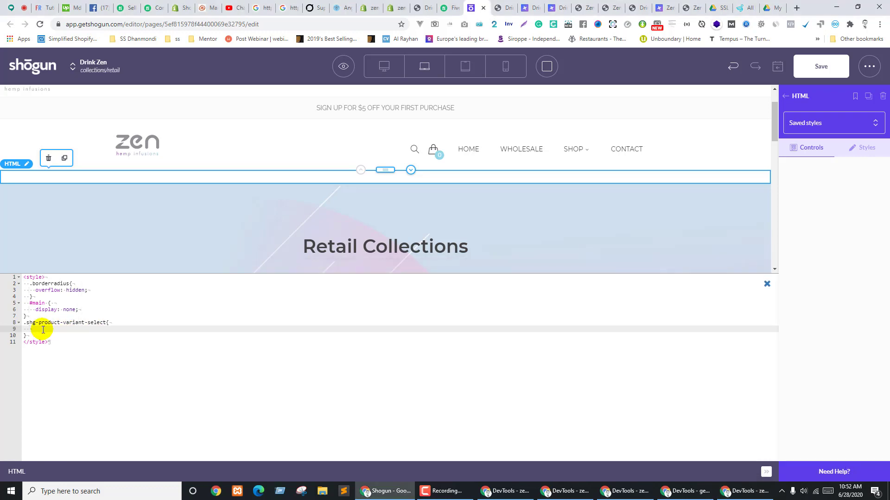
pyautogui.write('border-radius: 30px;')
pyautogui.click(821, 66)
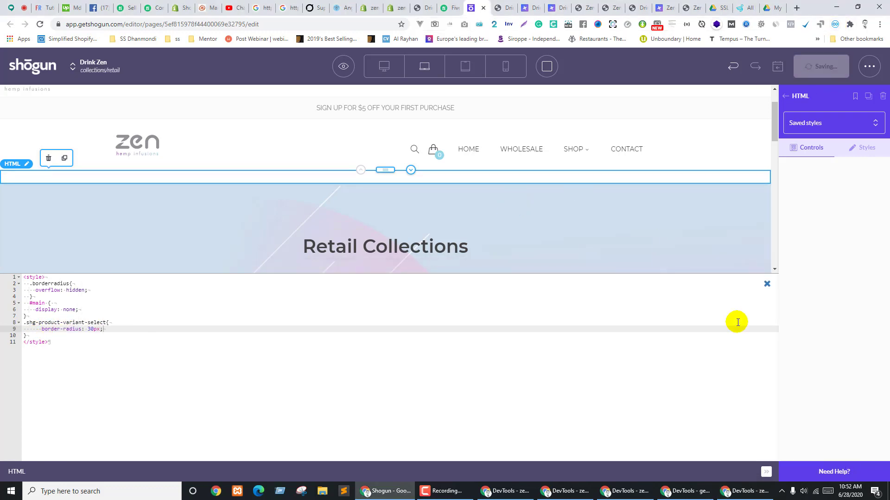
pyautogui.click(767, 283)
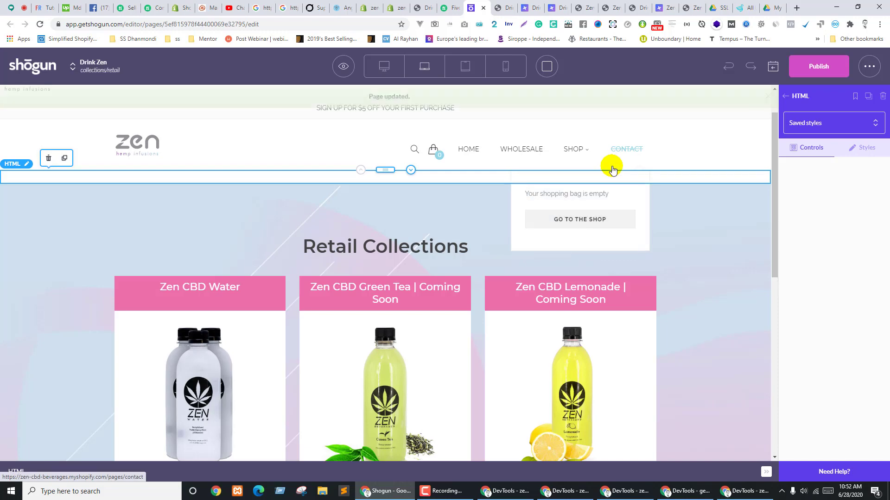
# Publish the page and check the Retail Collections heading on the live collection page
pyautogui.click(820, 66)
pyautogui.click(503, 8)
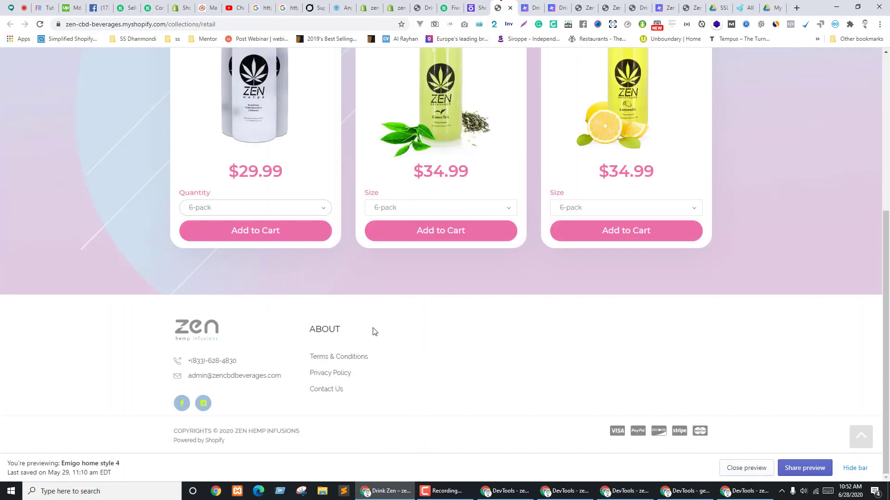
pyautogui.scroll(15, 383, 199)
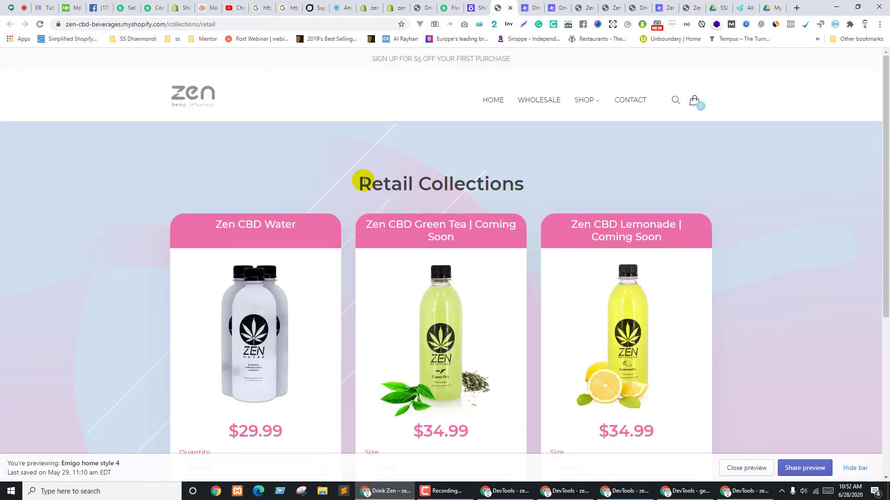
pyautogui.moveTo(364, 181); pyautogui.dragTo(580, 185)
pyautogui.click(579, 182)
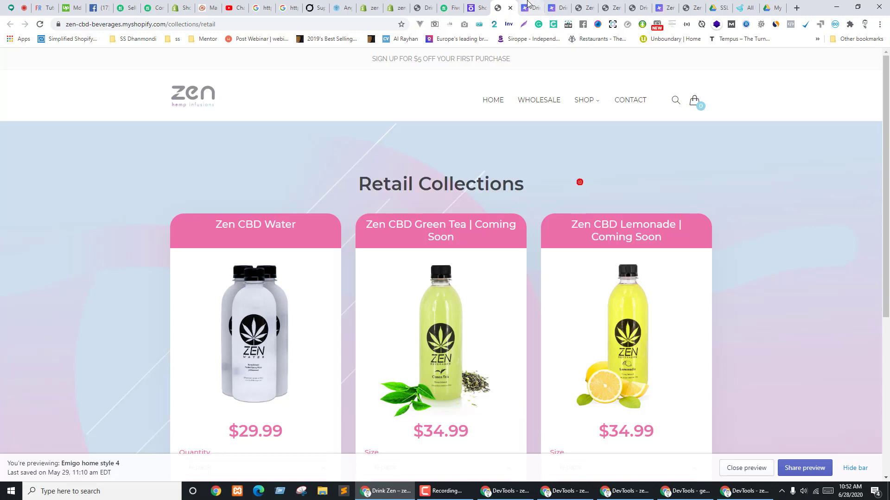
# Return to the Shogun editor and open the text color setting of the Retail Collections heading
pyautogui.click(478, 8)
pyautogui.tripleClick(391, 249)
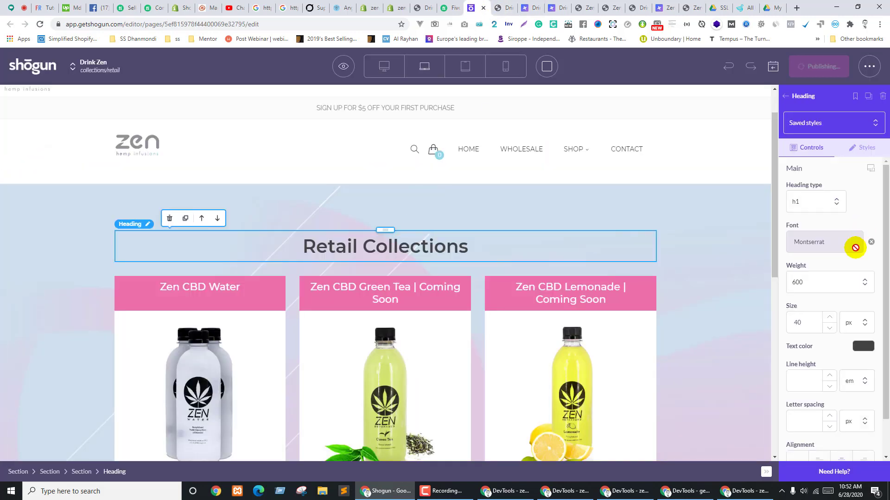
pyautogui.click(863, 346)
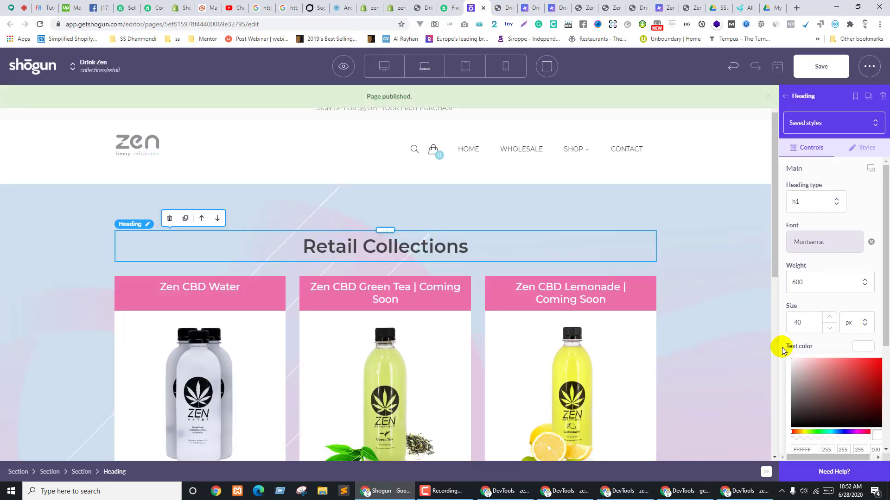
# On the store homepage, inspect the LEARN MORE button in DevTools and examine its style rules and force-state options
pyautogui.click(583, 6)
pyautogui.scroll(-4, 427, 189)
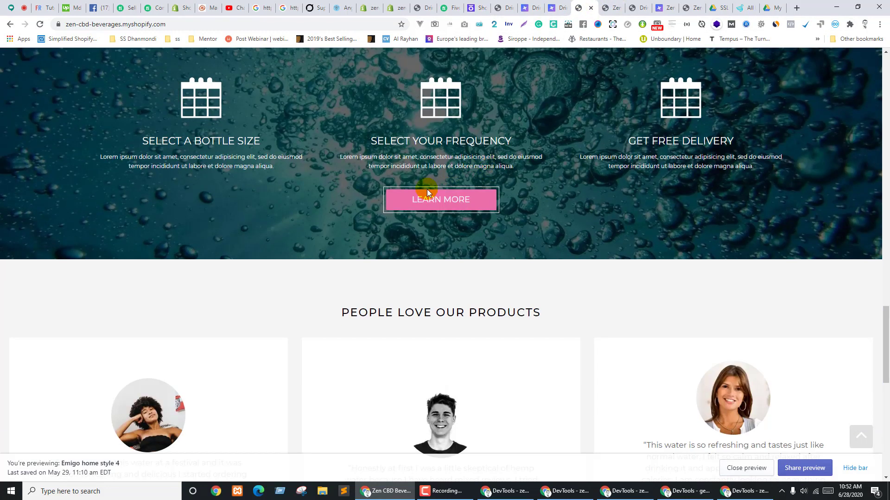
pyautogui.rightClick(386, 198)
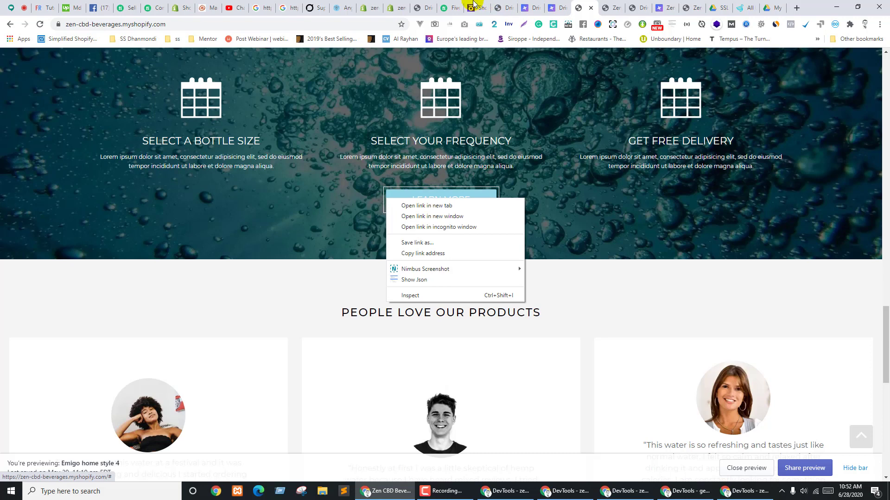
pyautogui.click(473, 5)
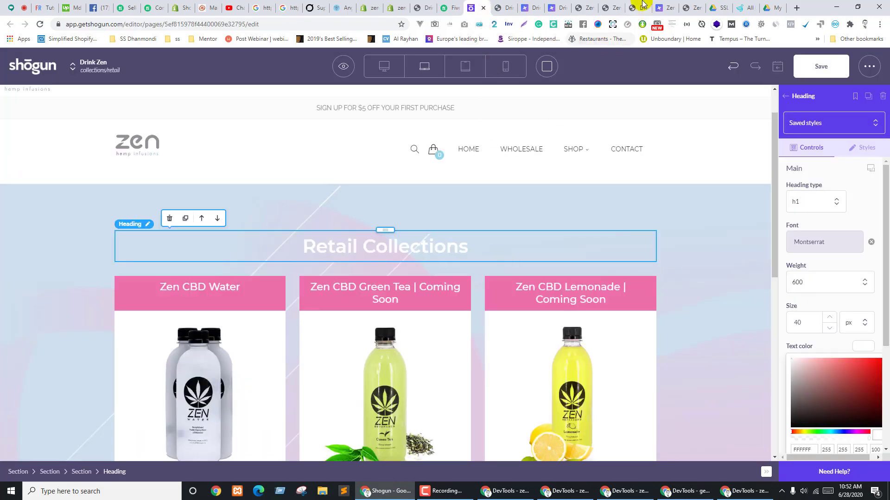
pyautogui.click(597, 5)
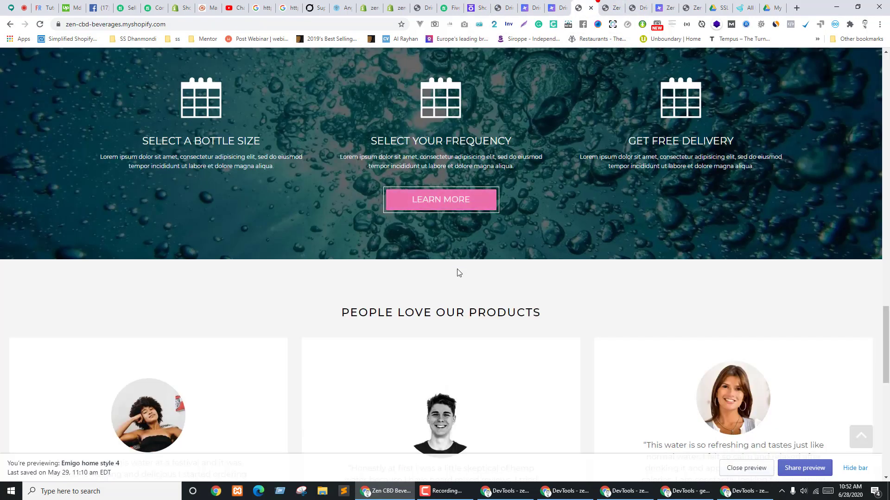
pyautogui.rightClick(397, 208)
pyautogui.click(419, 299)
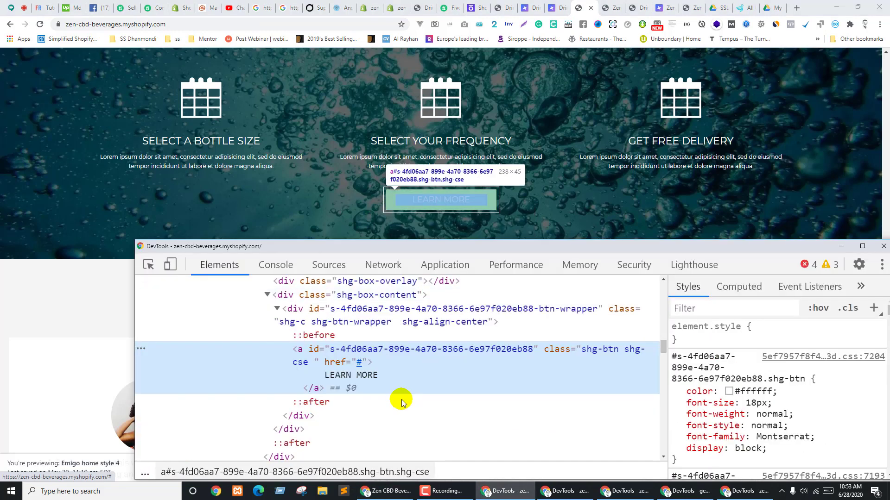
pyautogui.scroll(-5, 771, 413)
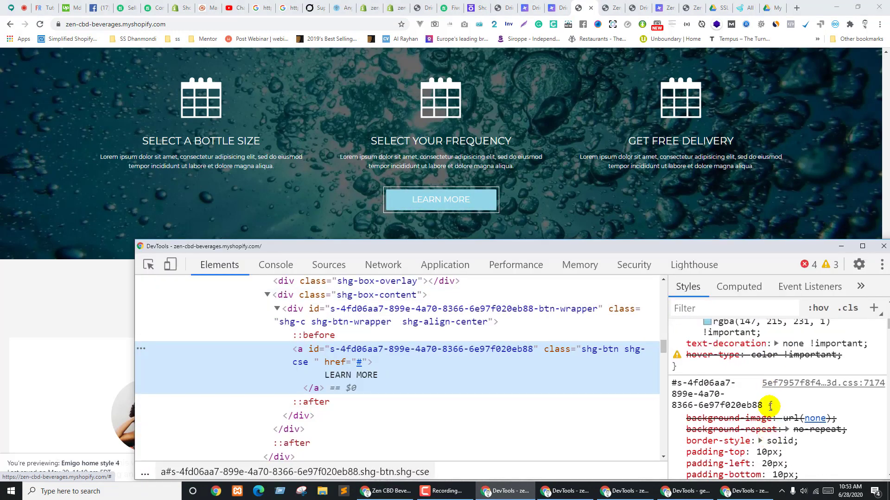
pyautogui.scroll(-3, 770, 406)
pyautogui.click(818, 309)
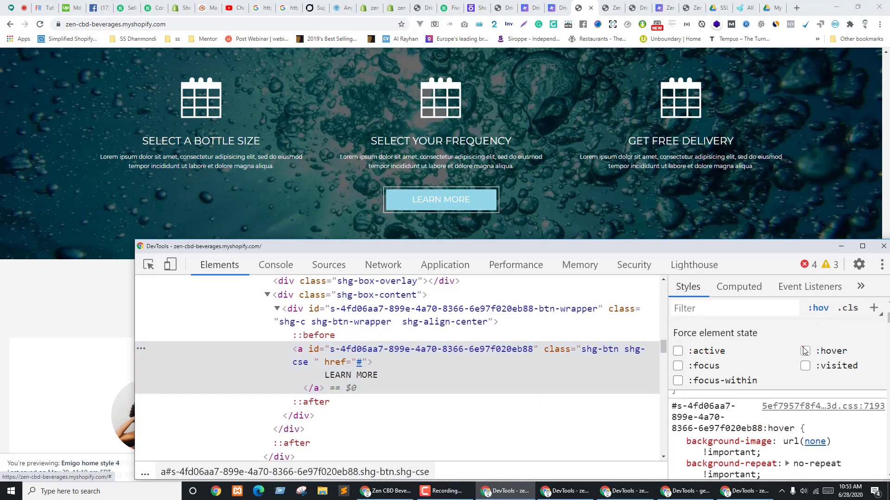
pyautogui.click(655, 207)
# Close the leftover DevTools windows and check the forced :hover state in the remaining homepage DevTools window
pyautogui.click(745, 491)
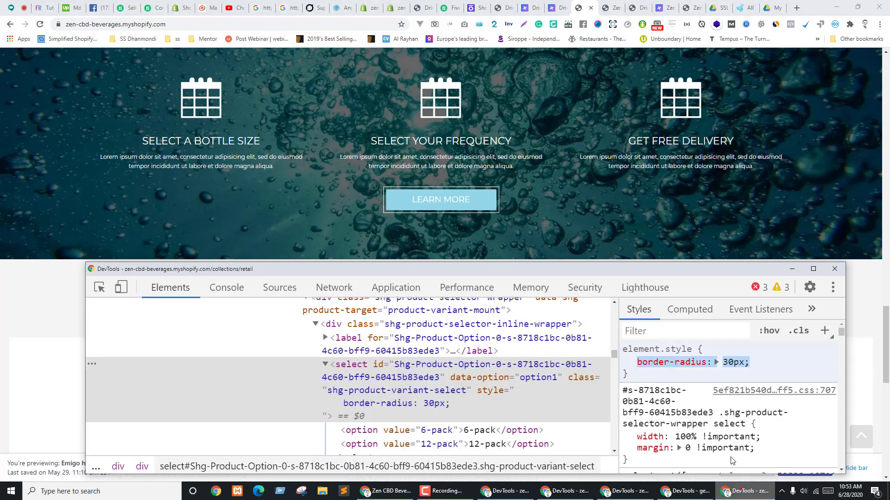
pyautogui.click(767, 332)
pyautogui.click(835, 269)
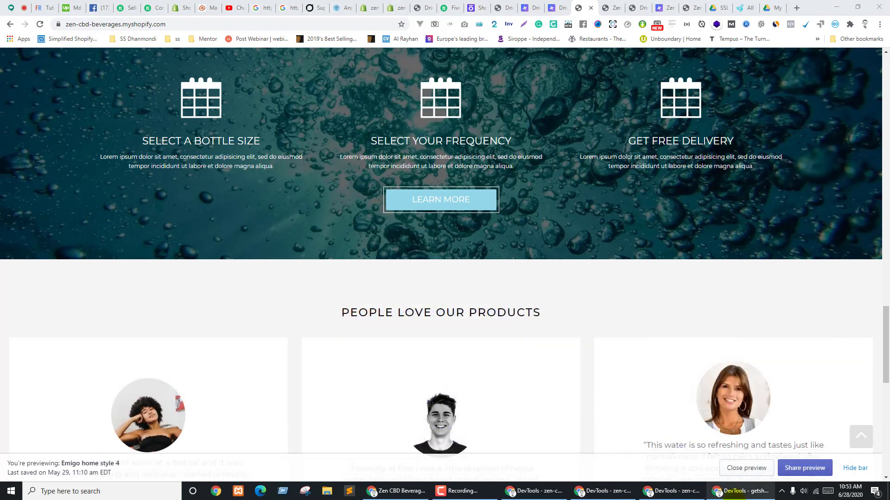
pyautogui.click(675, 492)
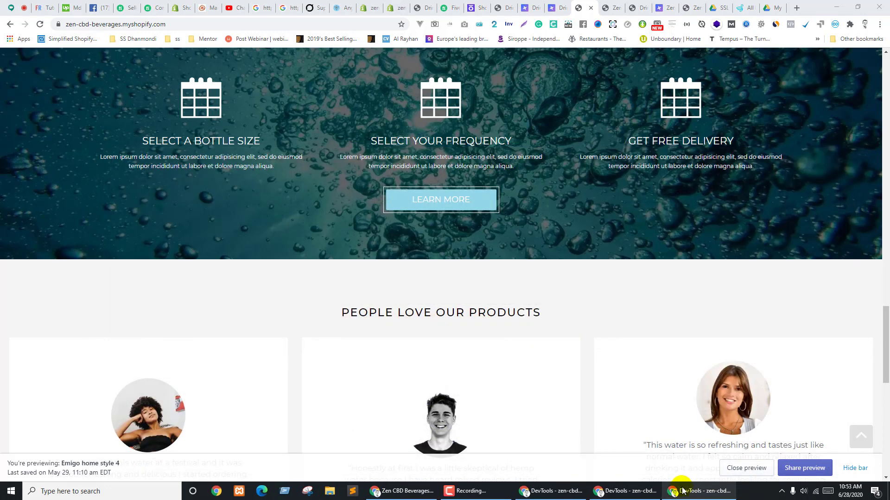
pyautogui.click(695, 491)
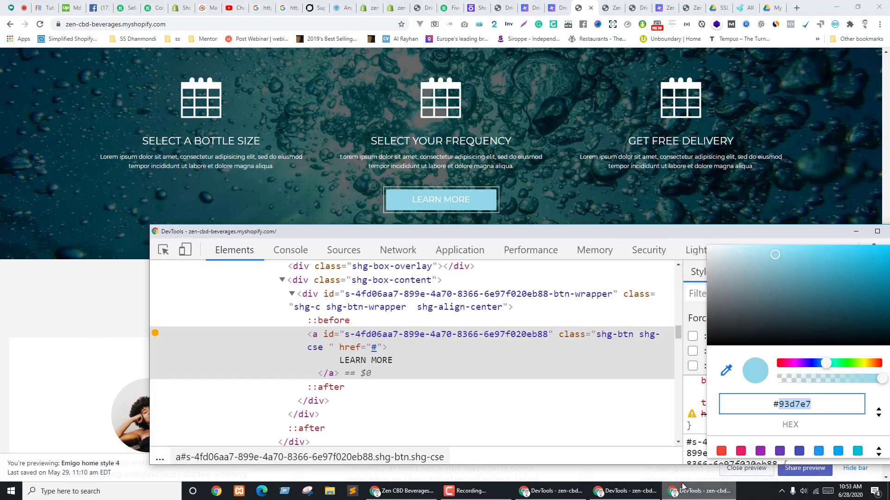
pyautogui.click(702, 403)
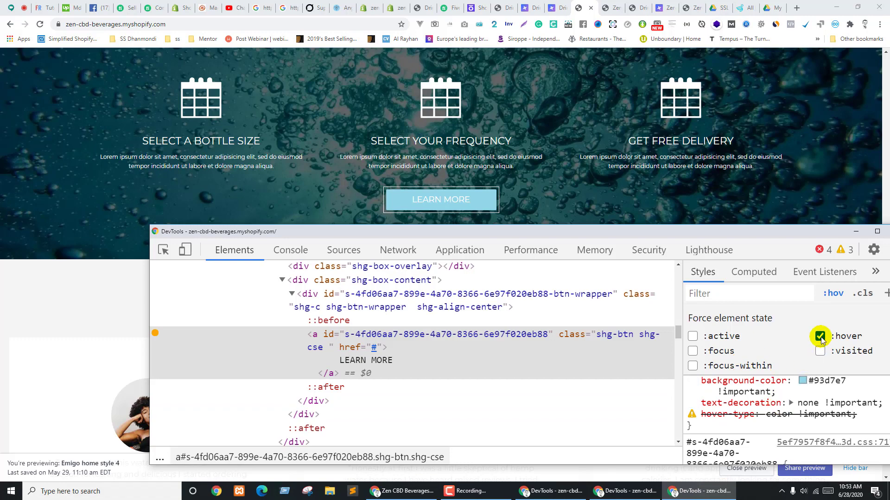
pyautogui.click(608, 193)
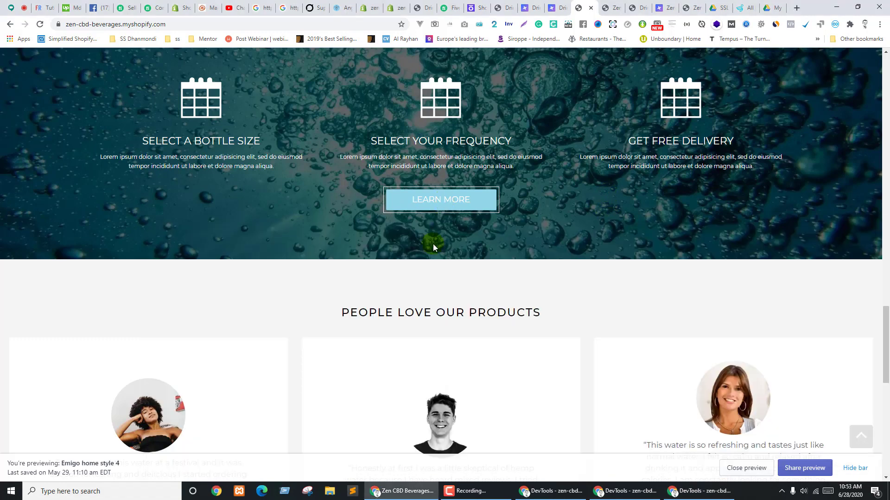
# Reload the homepage and inspect the LEARN MORE button again in DevTools
pyautogui.scroll(6, 433, 245)
pyautogui.scroll(-5, 430, 259)
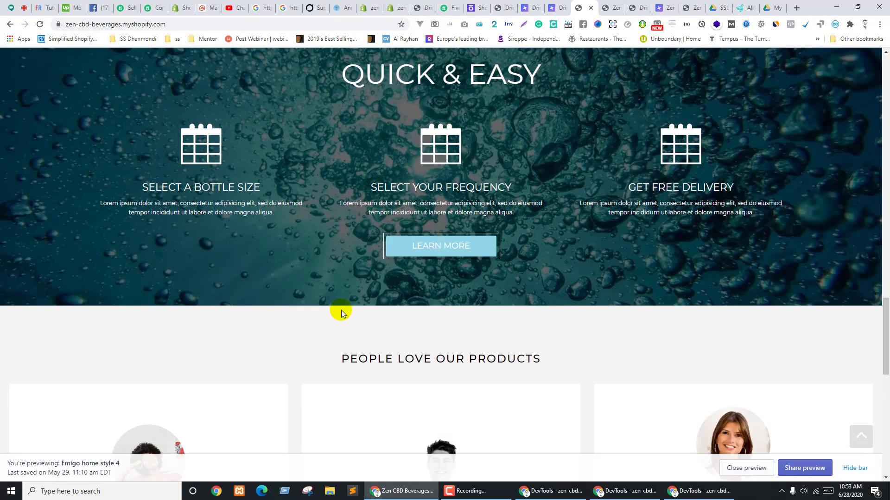
pyautogui.press('F5')
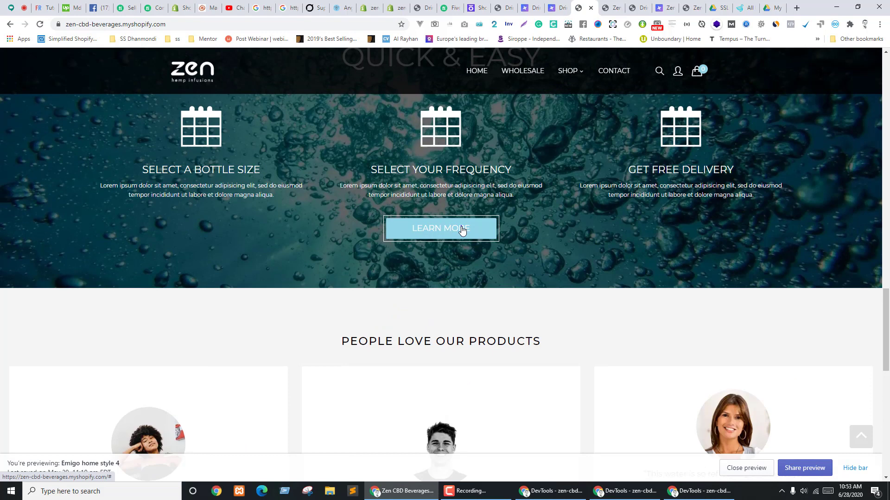
pyautogui.rightClick(462, 229)
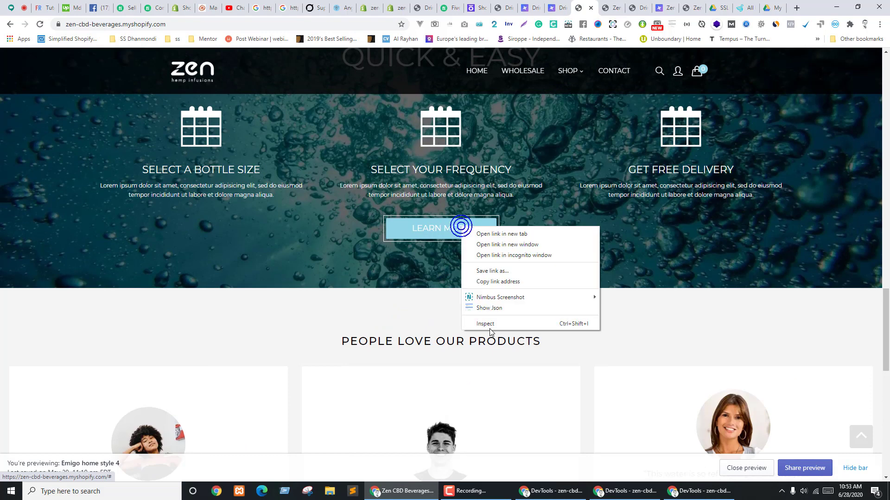
pyautogui.click(484, 323)
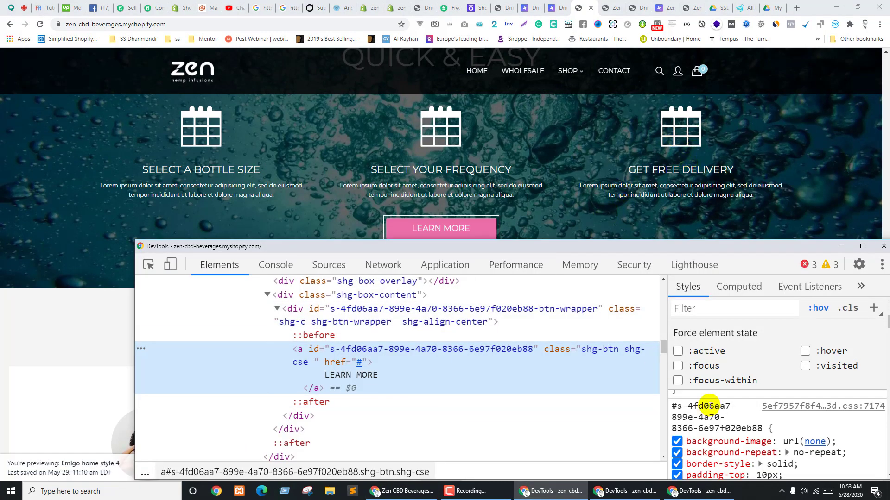
# Get the LEARN MORE button's normal background color as the hex code #ec6fa9 in the DevTools color picker
pyautogui.scroll(-5, 813, 413)
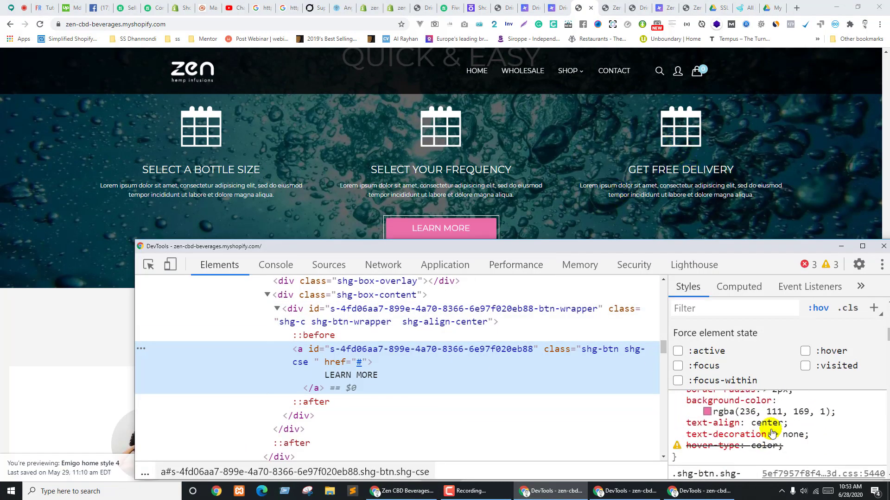
pyautogui.click(707, 412)
pyautogui.click(867, 425)
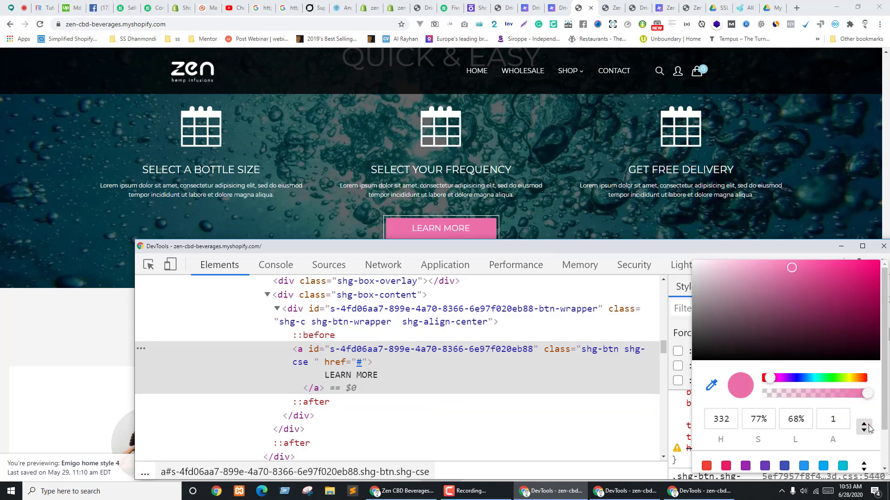
pyautogui.click(867, 425)
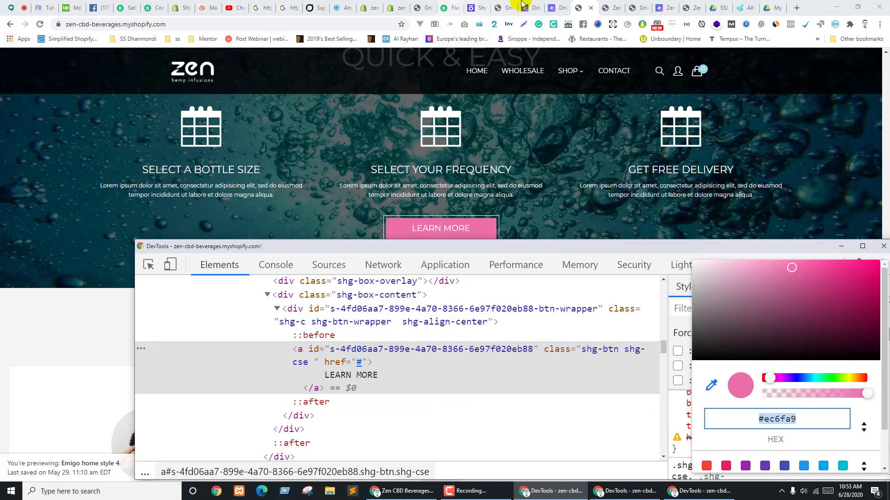
# In the Shogun editor, set the Retail Collections heading's text color to #ec6fa9
pyautogui.click(477, 8)
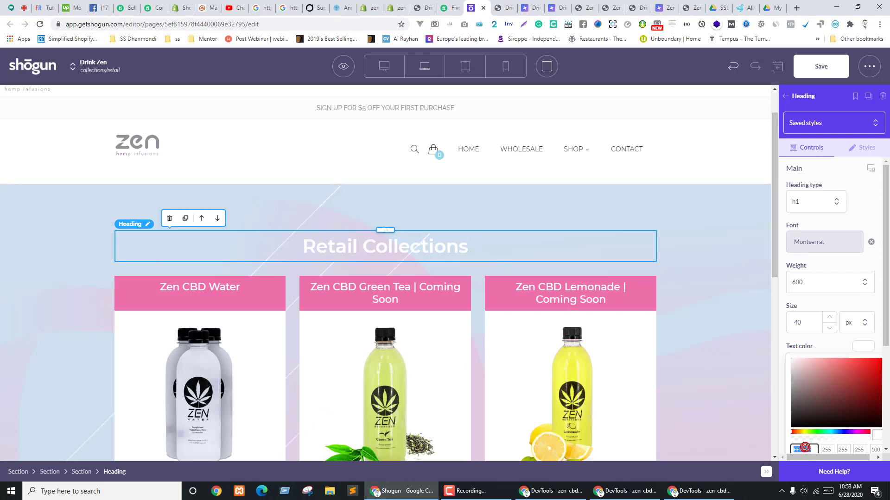
pyautogui.write('#ec6fa9')
pyautogui.scroll(-1, 837, 317)
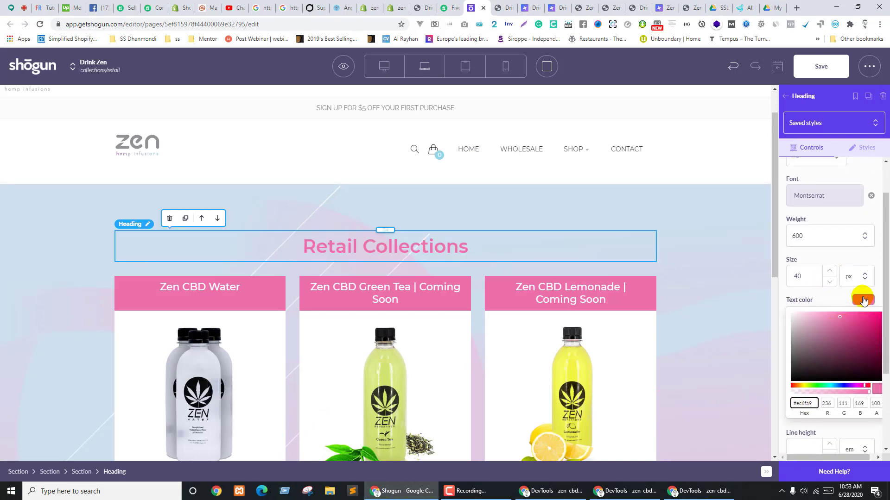
pyautogui.click(863, 300)
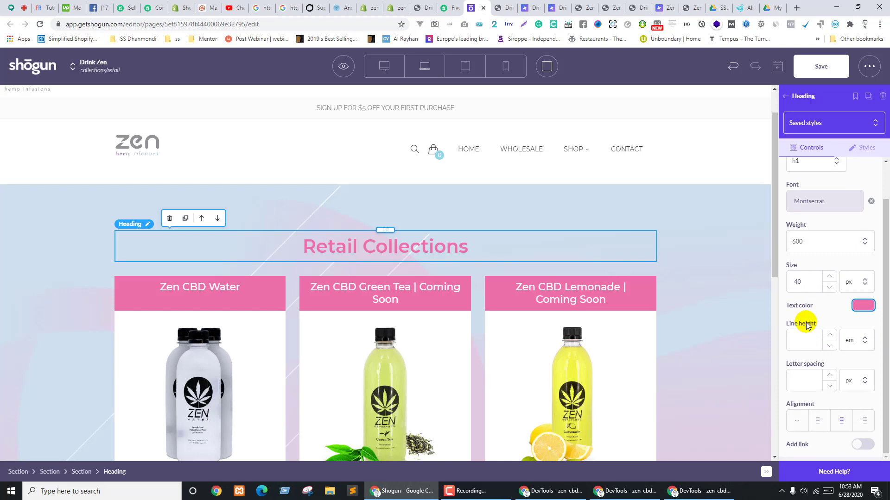
# Set the Retail Collections heading's size to 45 px, then save and publish the page
pyautogui.click(803, 283)
pyautogui.write('5')
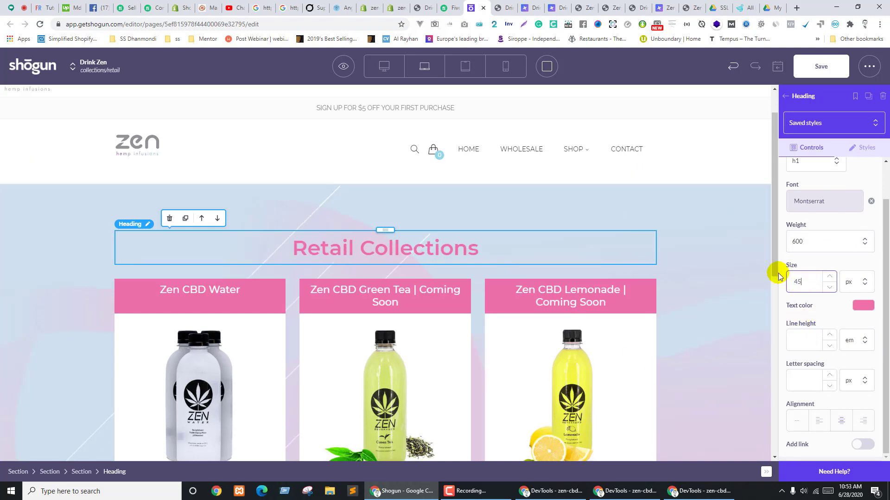
pyautogui.click(817, 66)
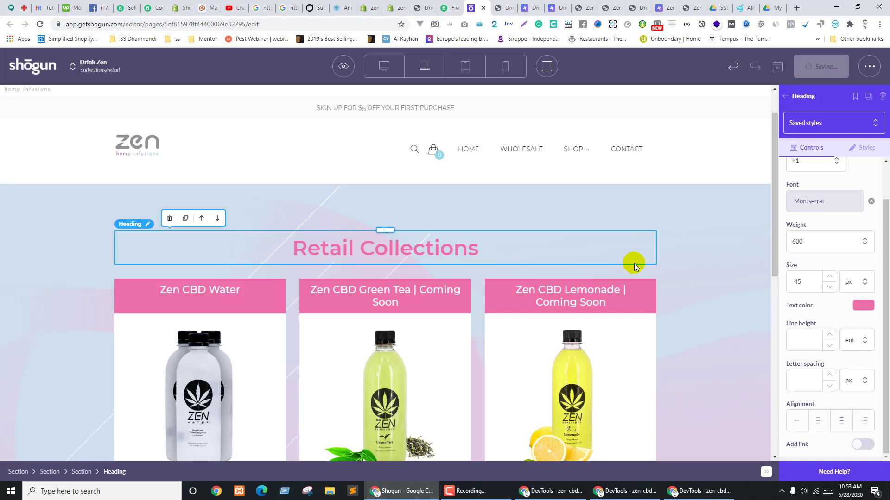
pyautogui.click(818, 66)
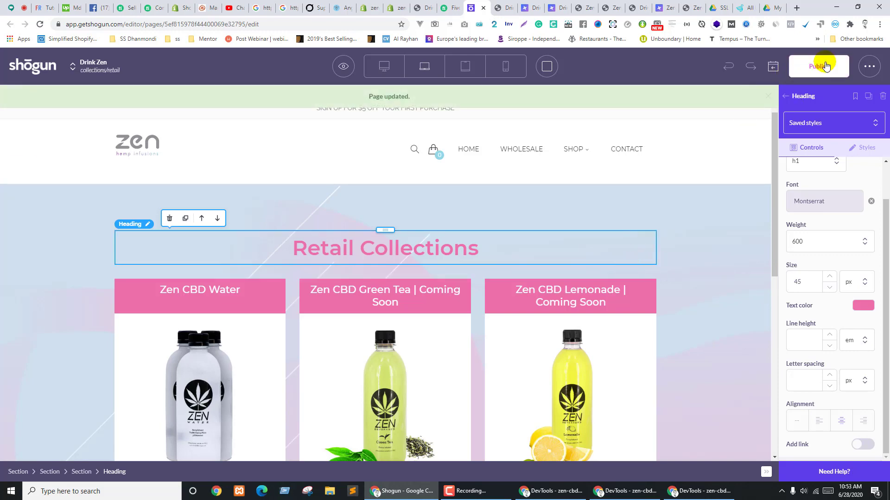
# Open the published retail collection page and review its heading, product cards and variant dropdowns
pyautogui.scroll(-4, 589, 249)
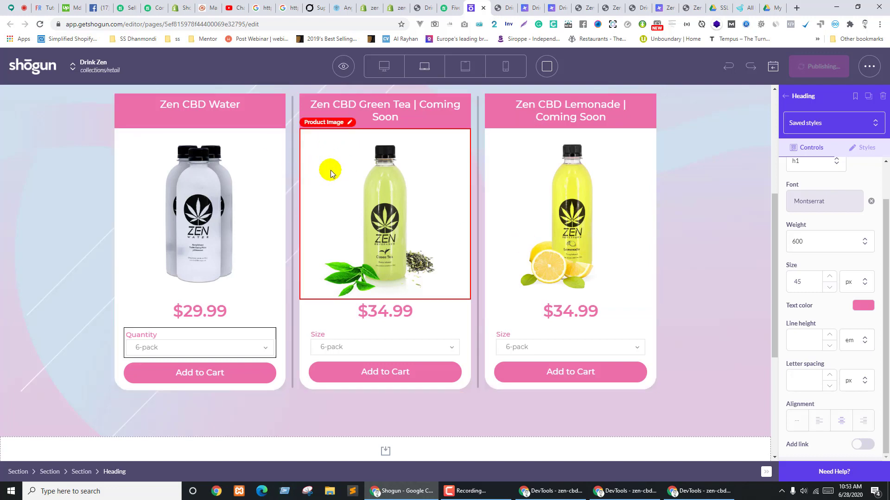
pyautogui.click(338, 68)
pyautogui.click(340, 98)
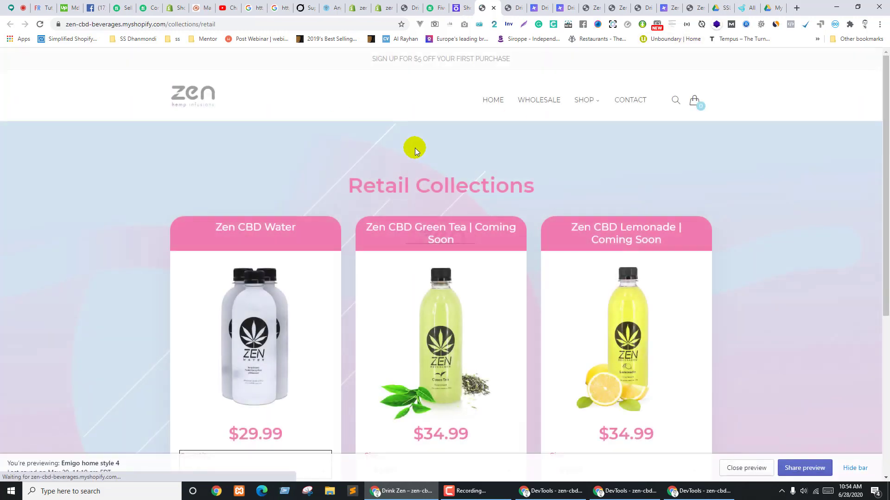
pyautogui.scroll(-2, 601, 170)
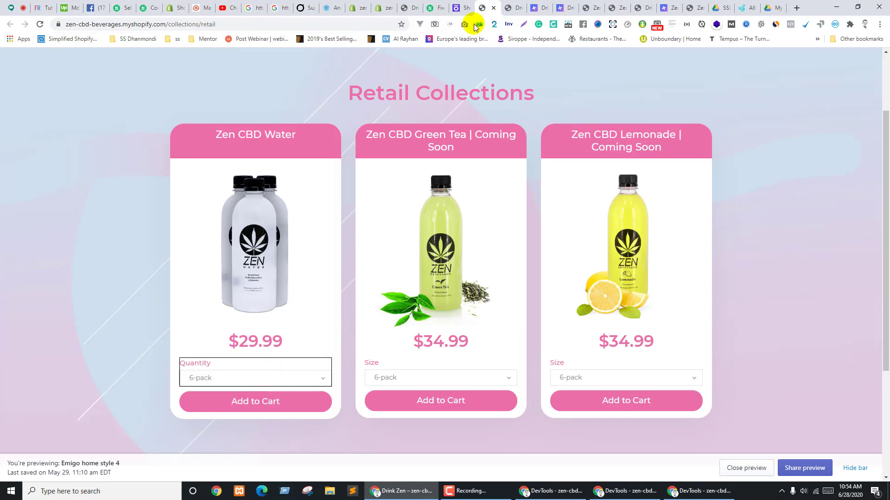
# In the Shogun editor, set the Zen CBD Water variant dropdown's border thickness to 0 px, then save and publish the page
pyautogui.click(463, 8)
pyautogui.click(201, 348)
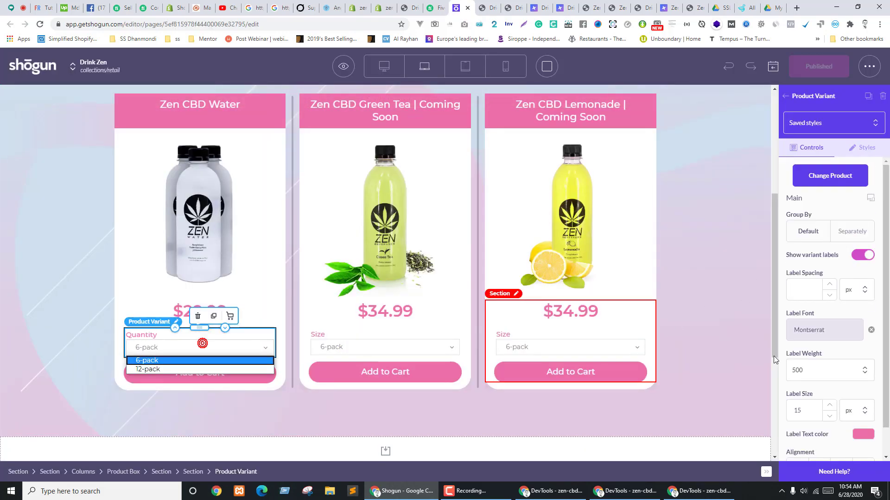
pyautogui.scroll(-1, 873, 161)
pyautogui.click(872, 156)
pyautogui.scroll(-10, 854, 302)
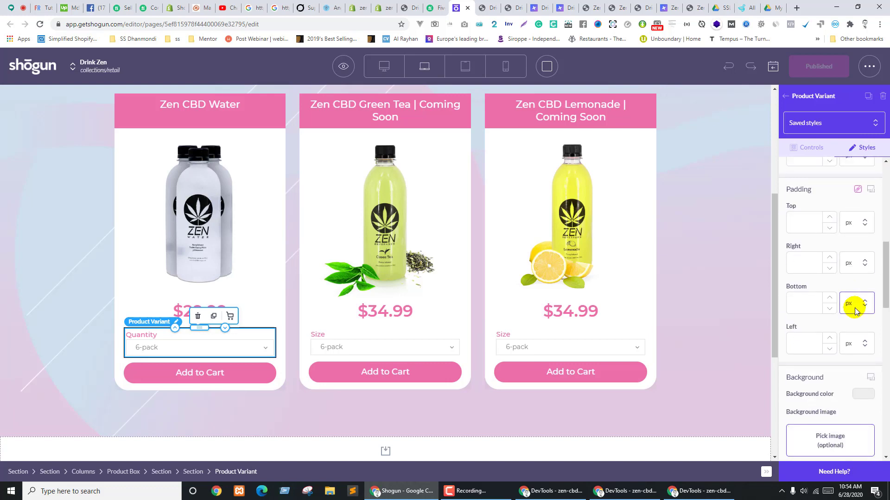
pyautogui.click(795, 346)
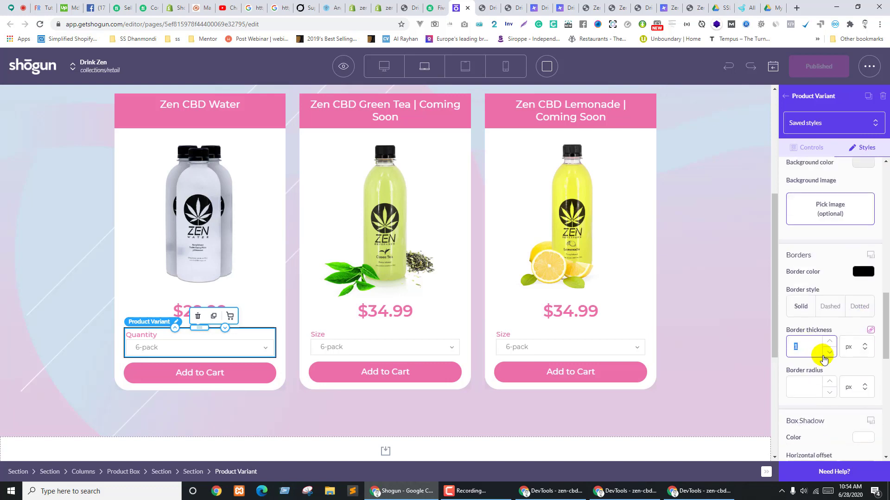
pyautogui.click(824, 355)
pyautogui.click(821, 67)
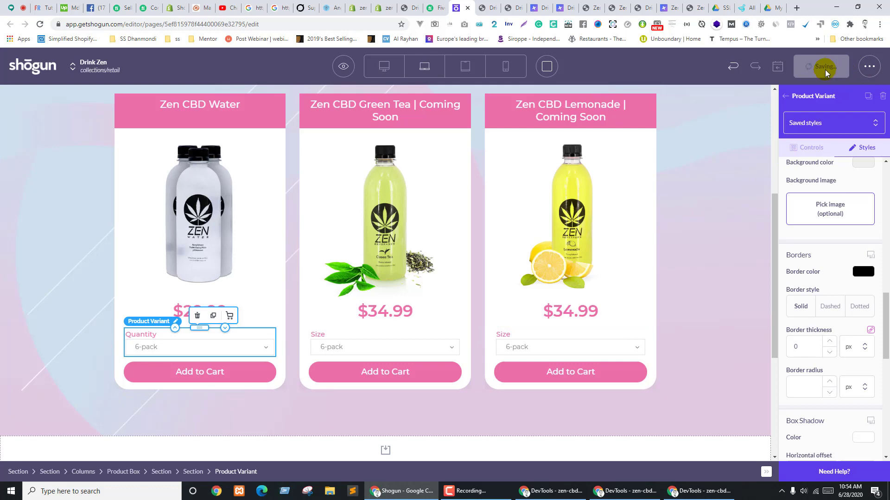
pyautogui.click(821, 67)
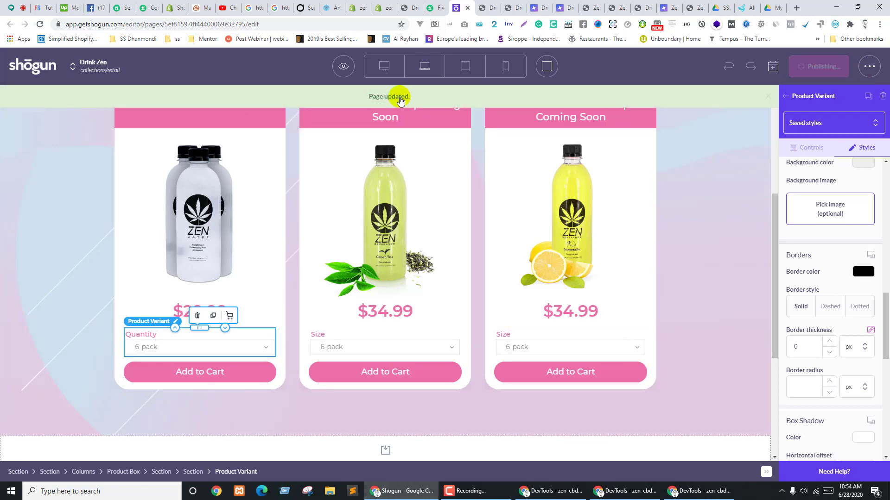
# Open the live version of the published retail collection page and copy its URL
pyautogui.click(400, 98)
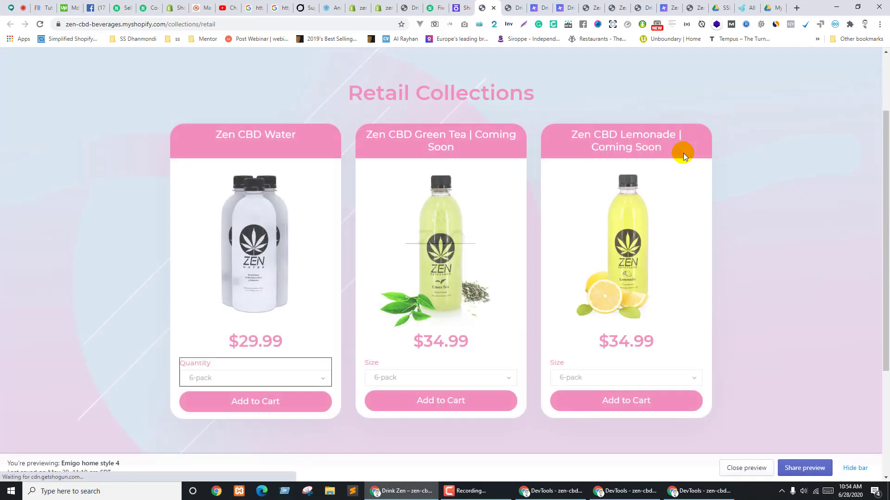
pyautogui.click(460, 8)
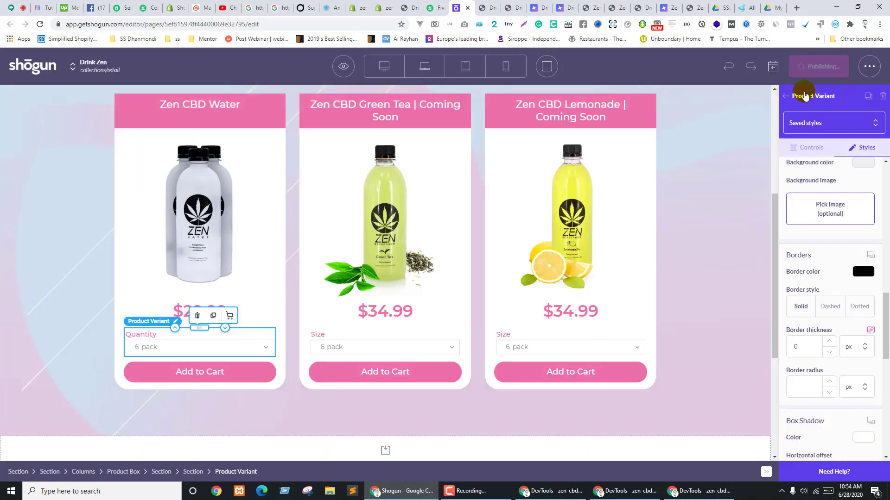
pyautogui.moveTo(342, 78)
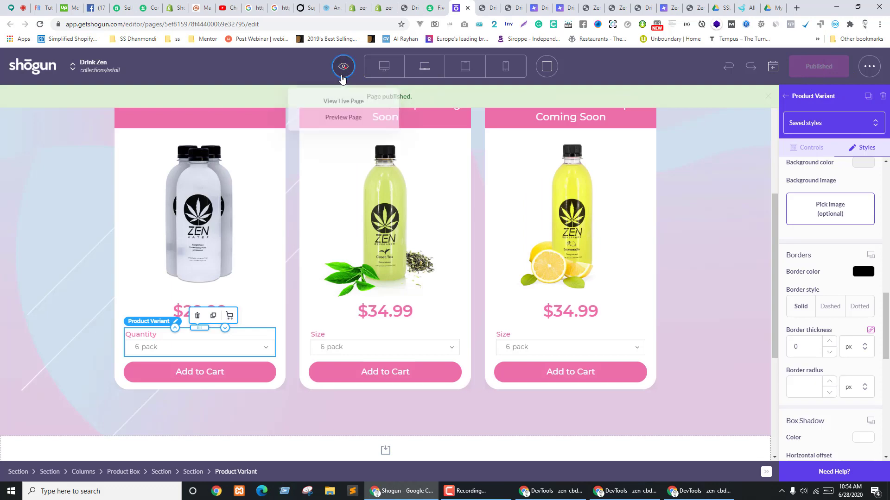
pyautogui.click(343, 100)
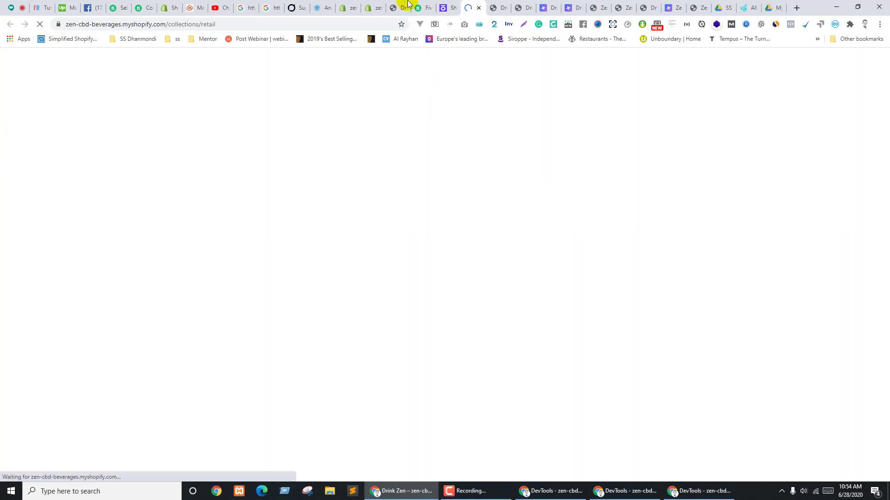
pyautogui.click(232, 24)
pyautogui.hotkey('ctrl', 'c')
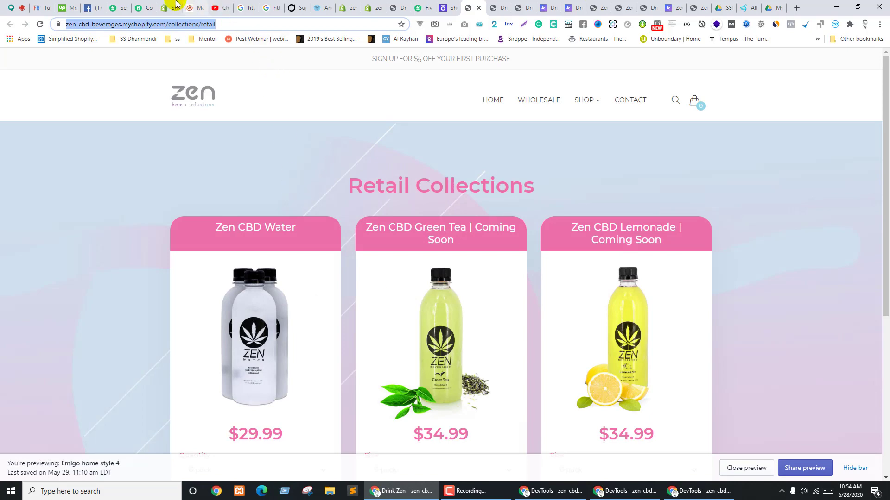
# Switch to the Fiverr order and send the client the message "Done another collection page" followed by the copied retail page link
pyautogui.click(133, 5)
pyautogui.click(115, 5)
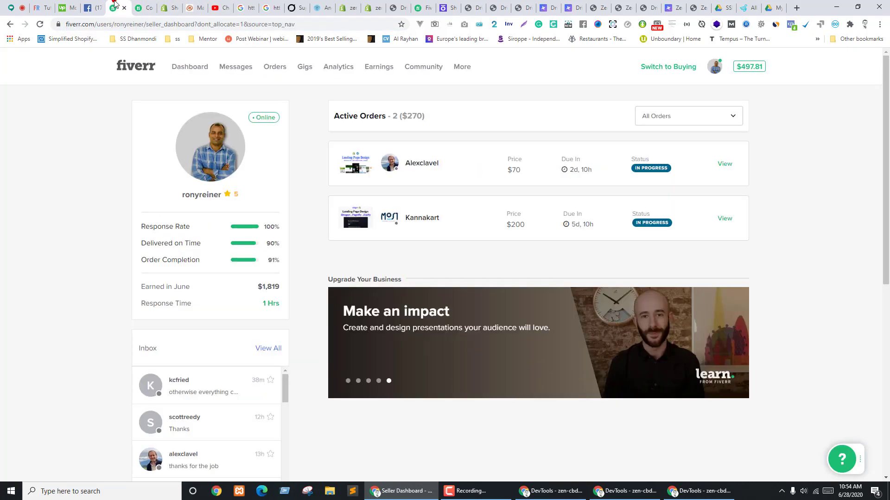
pyautogui.click(418, 6)
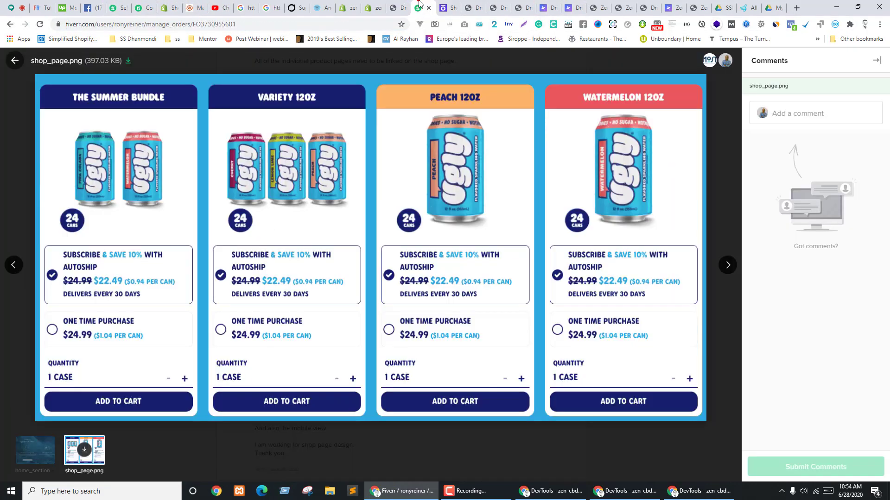
pyautogui.click(17, 58)
pyautogui.scroll(-10, 496, 354)
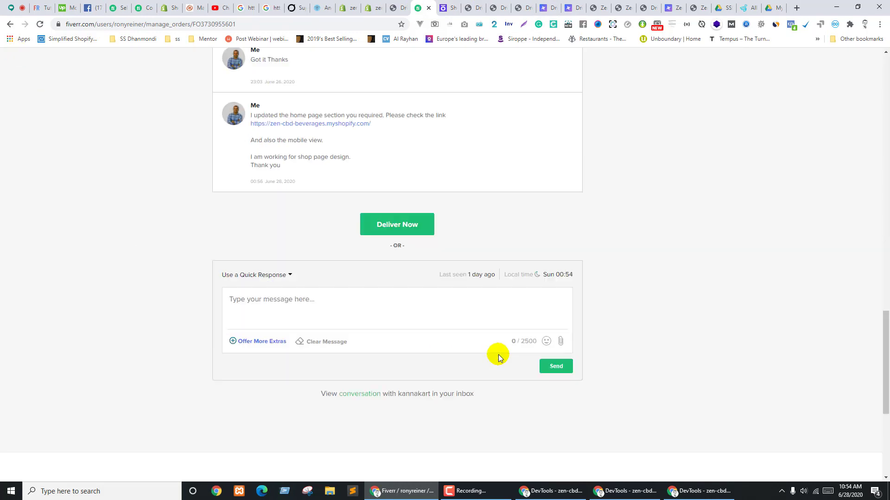
pyautogui.scroll(5, 471, 349)
pyautogui.click(285, 293)
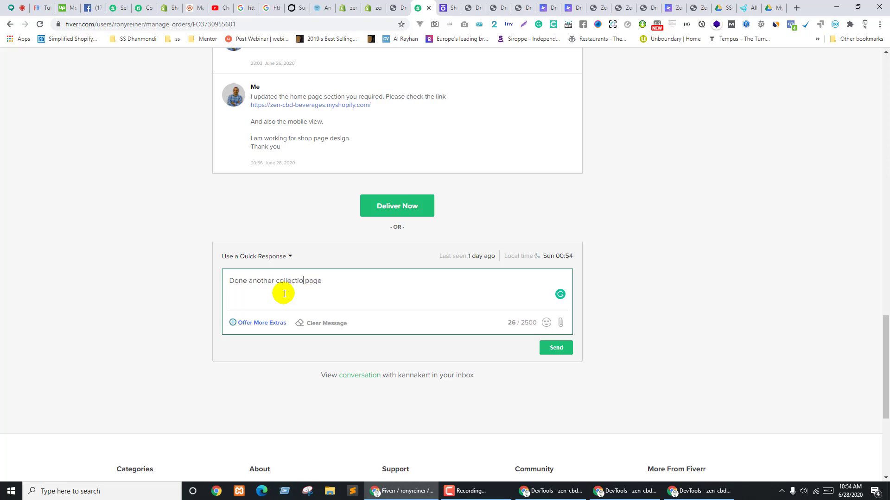
pyautogui.hotkey('ctrl', 'v')
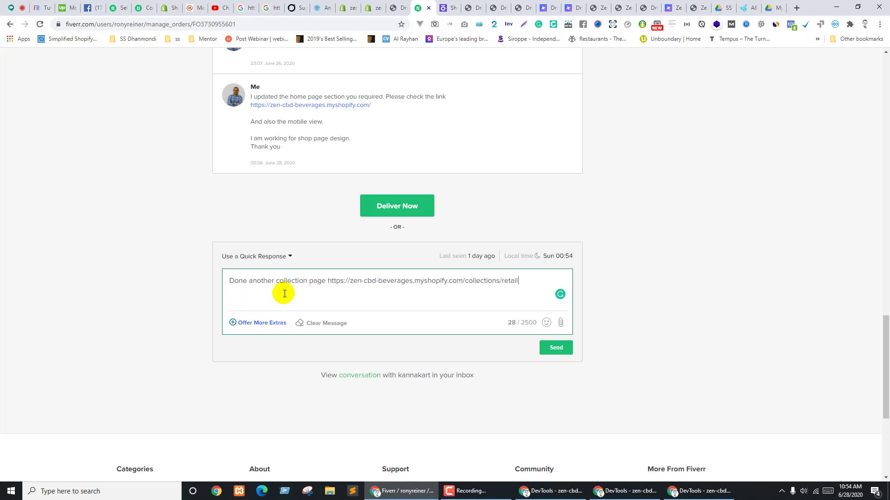
pyautogui.click(556, 347)
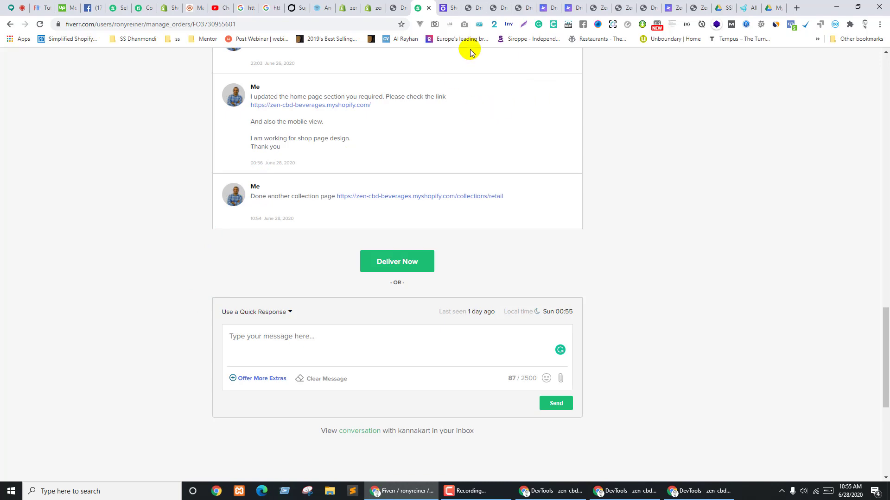
# Review the live retail collection page from heading to footer, checking the product cards and the Zen CBD Water dropdown
pyautogui.click(449, 6)
pyautogui.click(479, 3)
pyautogui.hotkey('ctrl', 'shift', 'Tab')
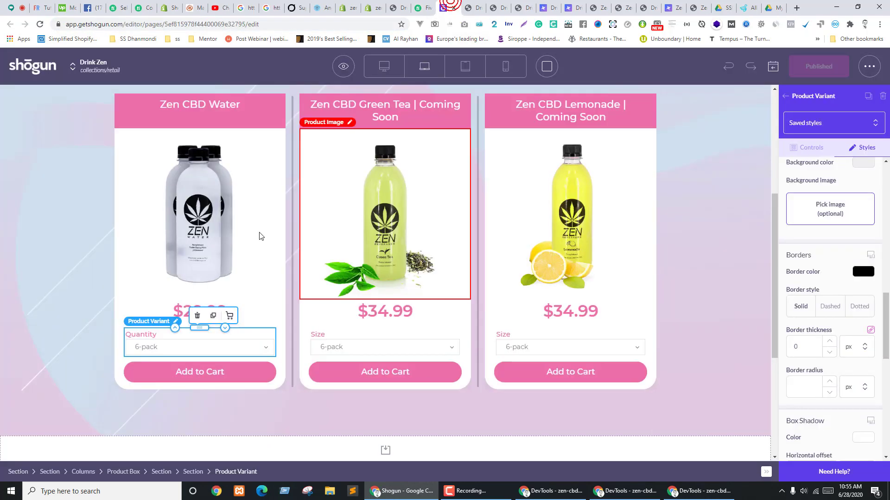
pyautogui.click(474, 4)
pyautogui.scroll(-5, 794, 198)
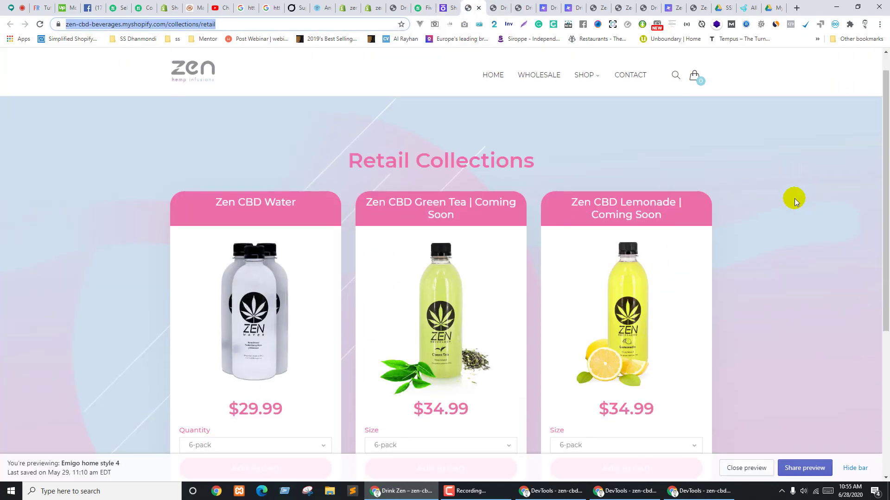
pyautogui.scroll(5, 794, 198)
pyautogui.scroll(-5, 8, 346)
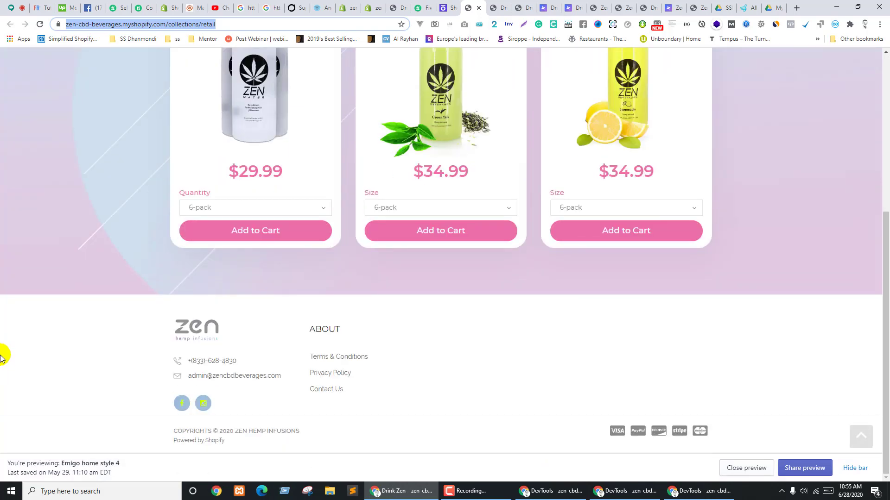
pyautogui.scroll(5, 30, 349)
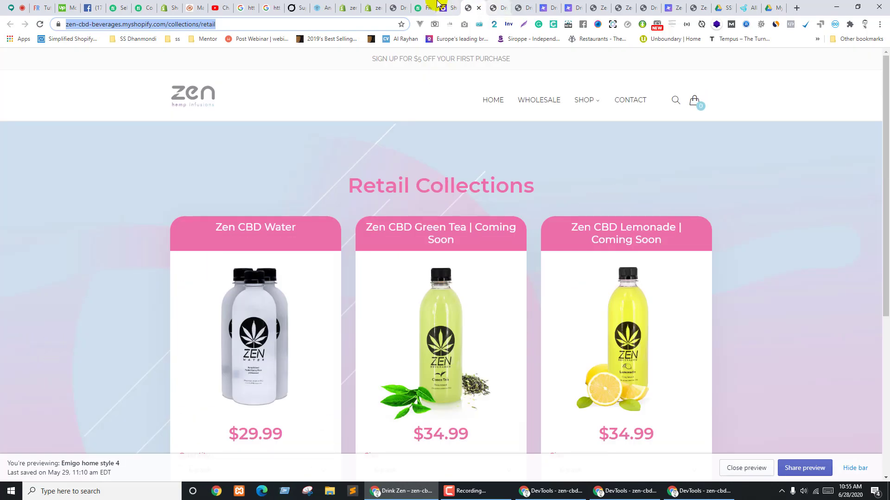
# Read the client's shop page, product template and homepage instructions in the Fiverr order
pyautogui.click(425, 4)
pyautogui.scroll(13, 205, 322)
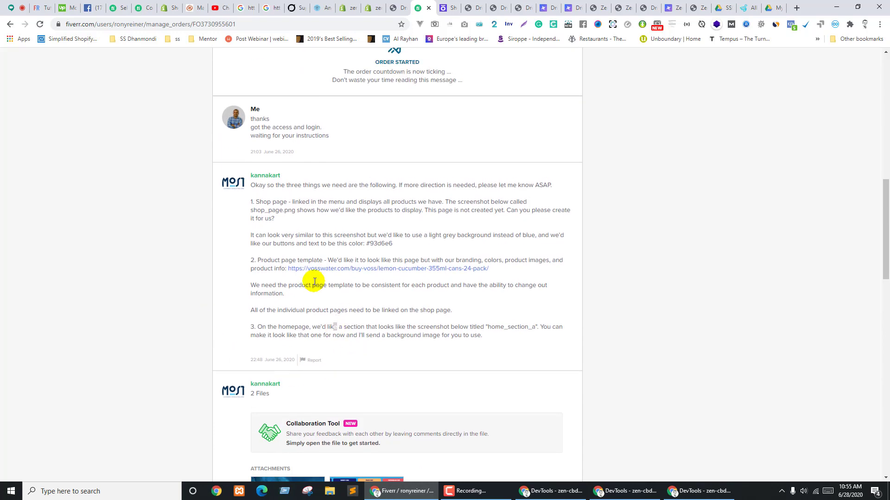
pyautogui.scroll(1, 313, 280)
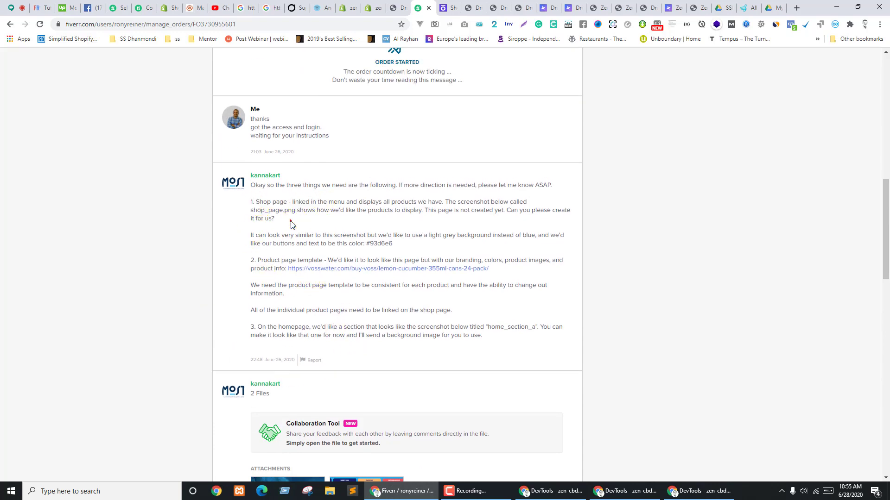
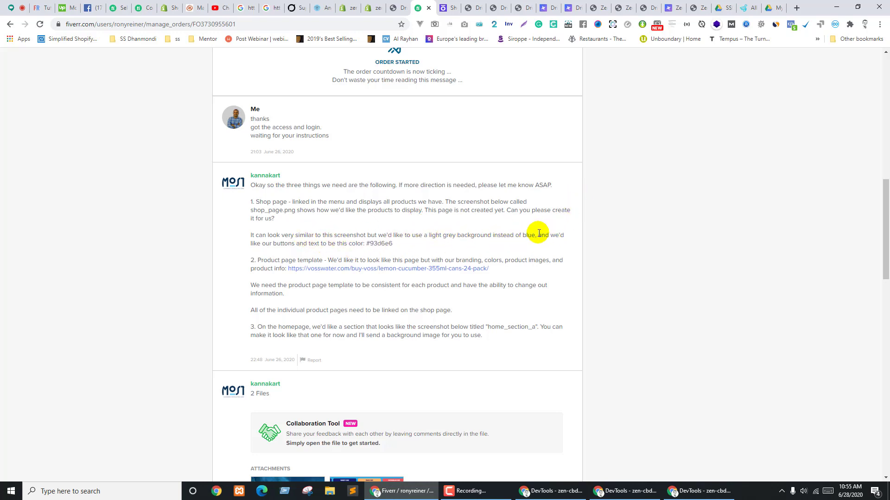
# Compare the live retail page with the shop_page.png reference attached to the client's Fiverr order
pyautogui.click(469, 6)
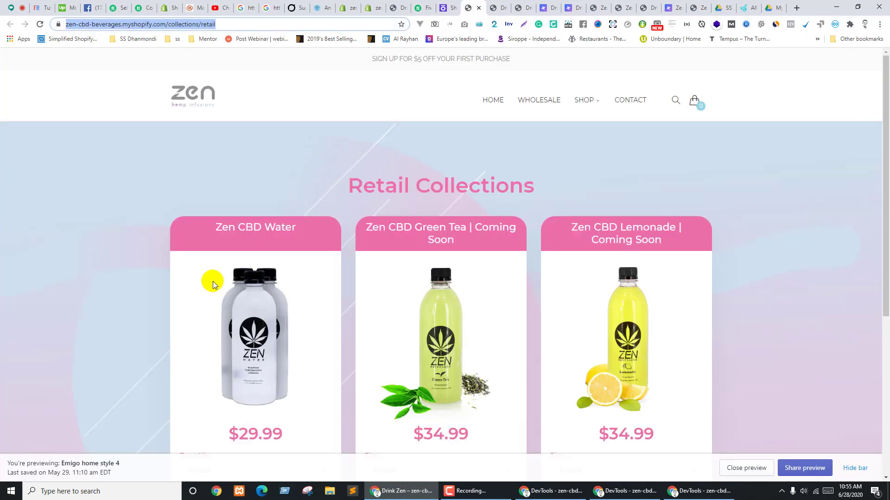
pyautogui.rightClick(179, 243)
pyautogui.click(340, 326)
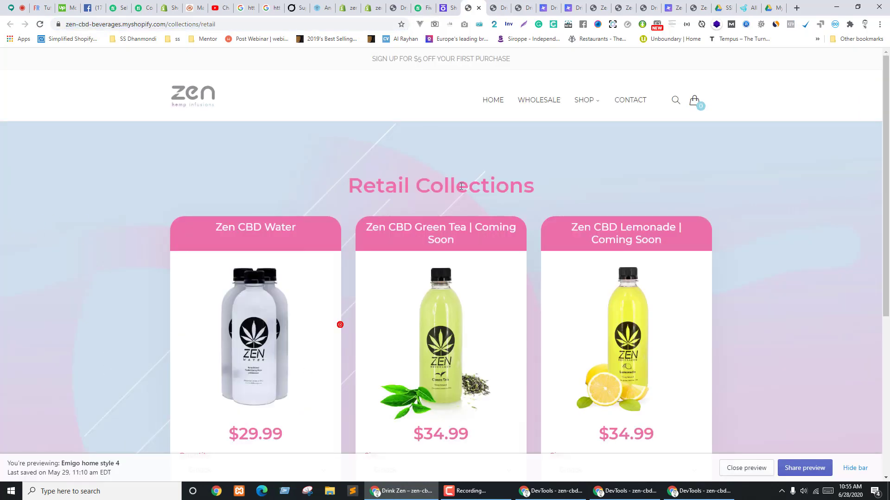
pyautogui.click(453, 5)
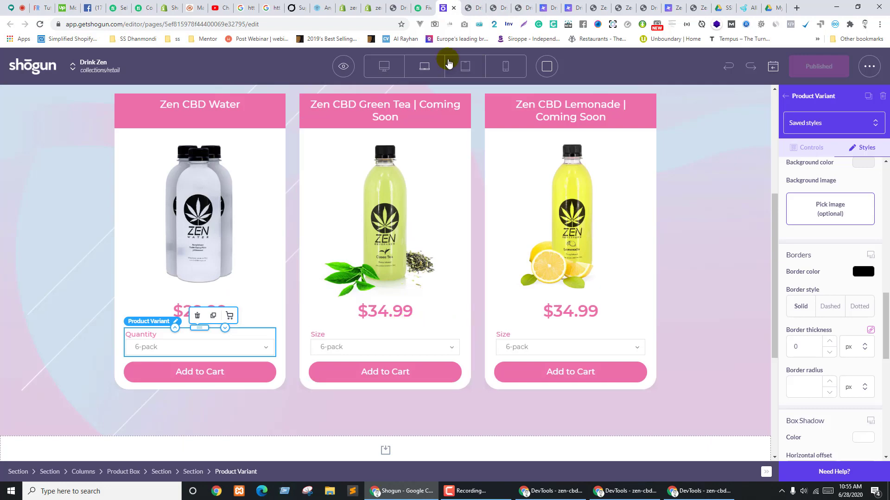
pyautogui.click(427, 6)
pyautogui.click(362, 291)
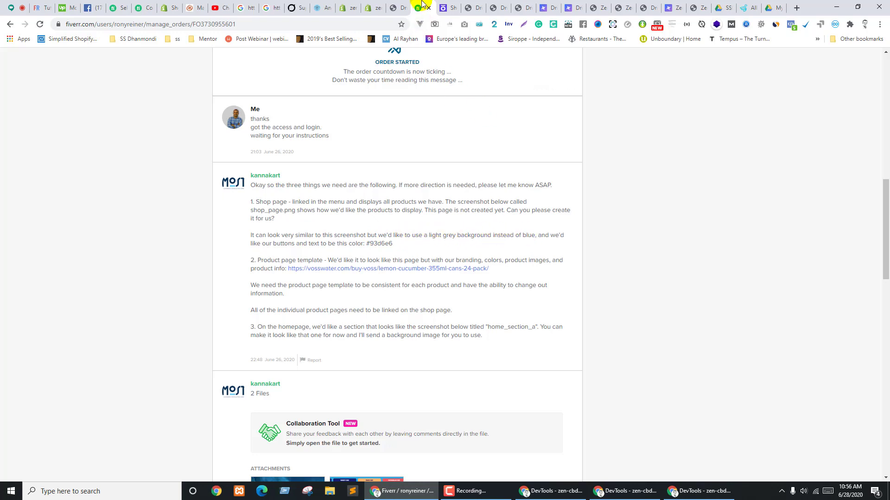
pyautogui.scroll(-5, 378, 424)
pyautogui.click(374, 262)
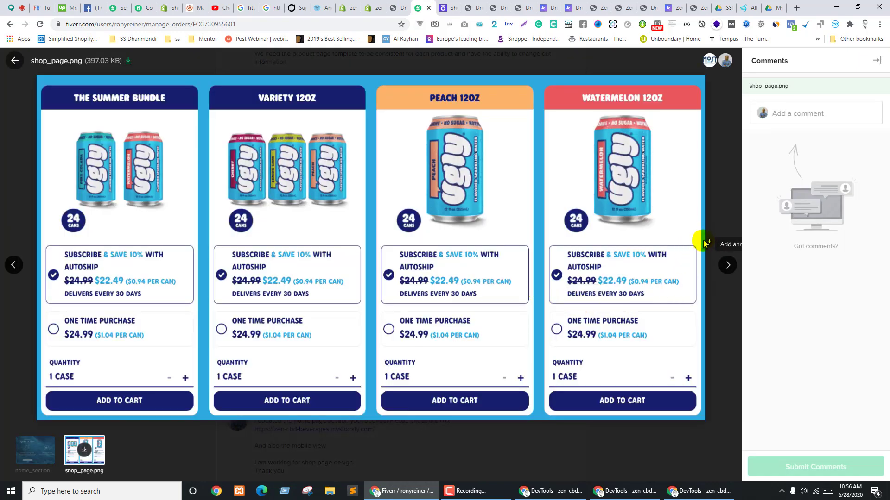
pyautogui.click(11, 65)
pyautogui.scroll(4, 572, 218)
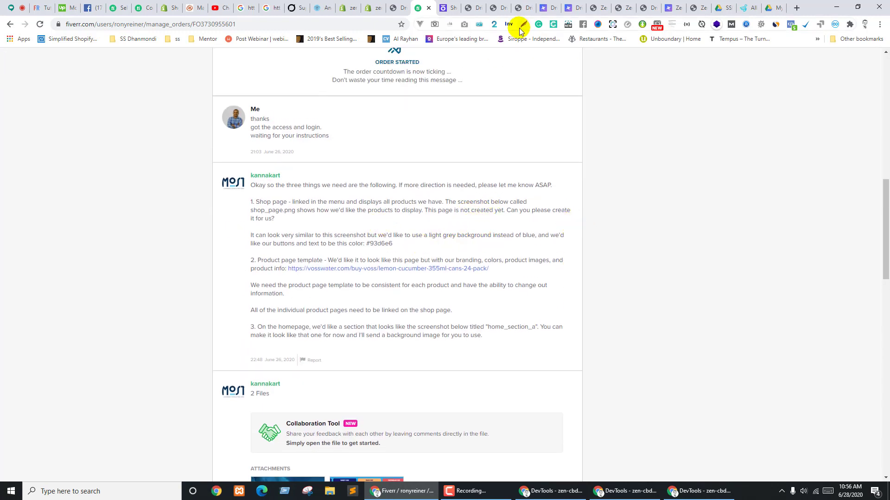
# In the Shogun editor, remove the background image from the outermost section around the product cards
pyautogui.click(445, 6)
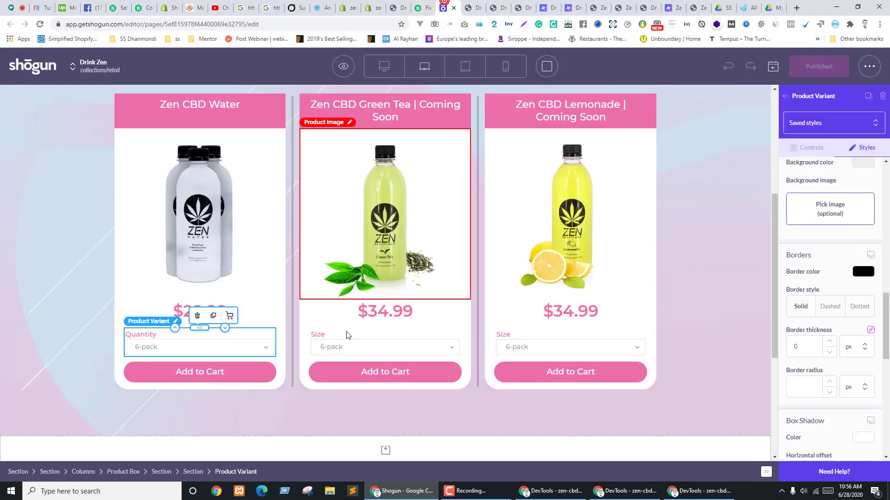
pyautogui.click(42, 248)
pyautogui.scroll(-5, 840, 315)
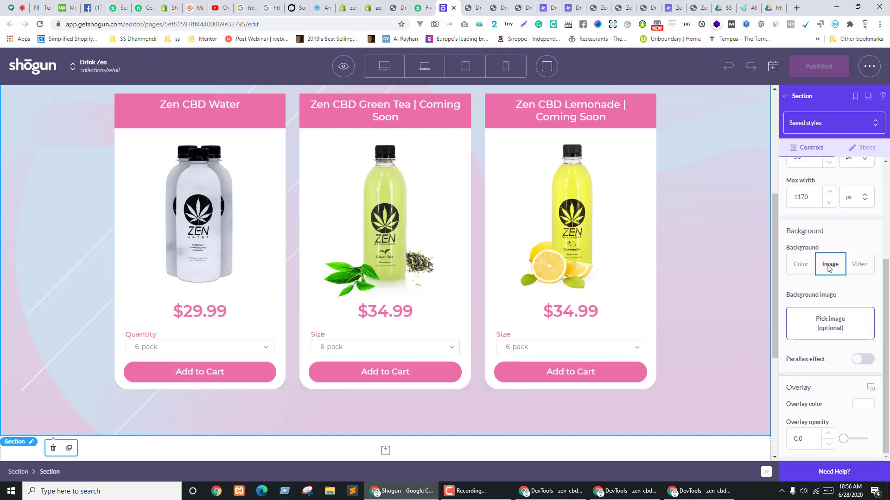
pyautogui.click(18, 472)
pyautogui.scroll(-5, 854, 281)
pyautogui.scroll(2, 866, 270)
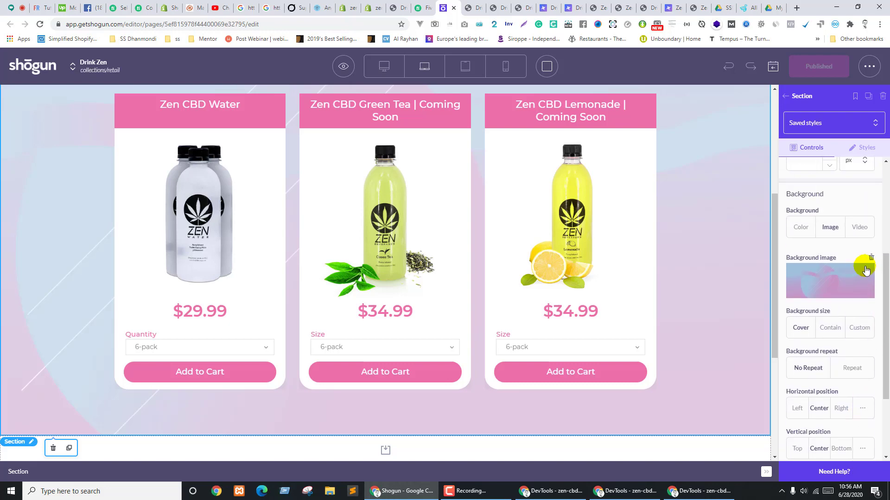
pyautogui.click(871, 258)
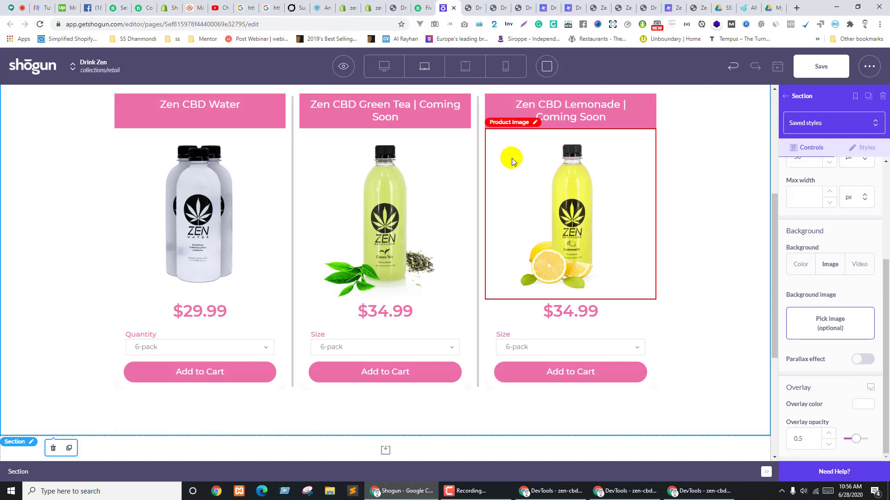
# Recheck the client's background instructions in the Fiverr order and look at the live retail page's background
pyautogui.click(417, 4)
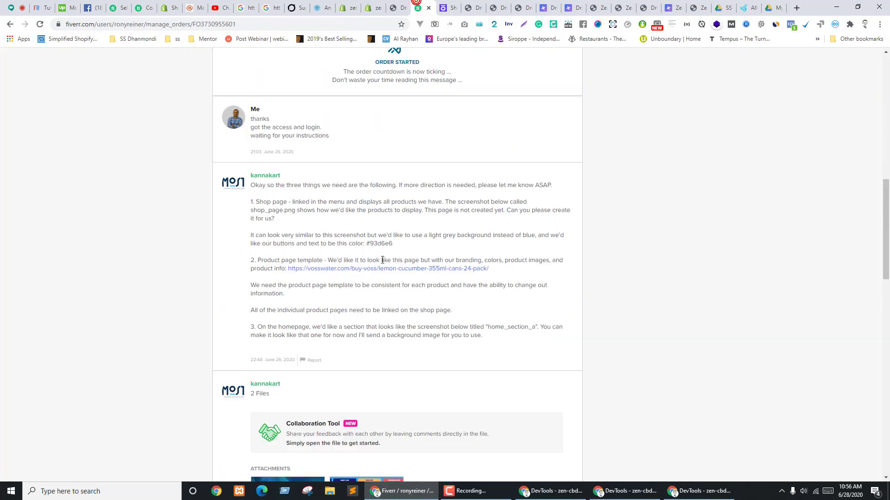
pyautogui.click(447, 5)
pyautogui.click(470, 7)
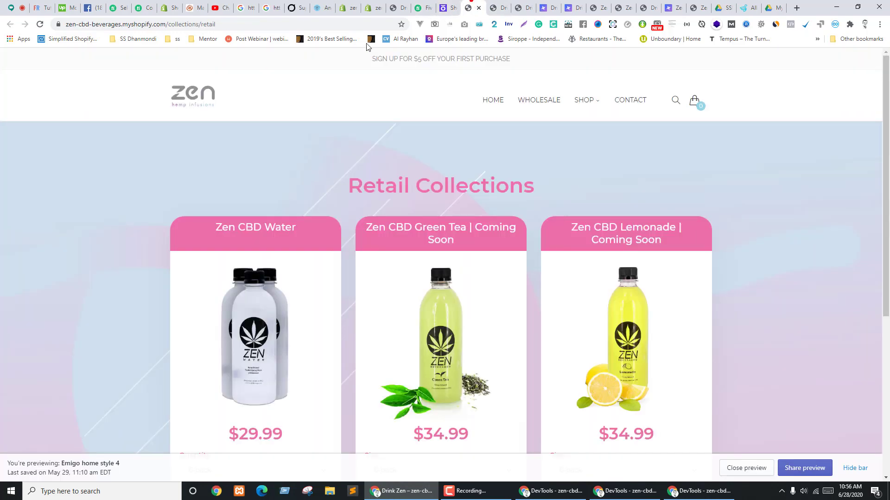
# Search Google for "light gray color code" and copy the lightgray hex code #D3D3D3 from the results
pyautogui.click(796, 6)
pyautogui.write('lig')
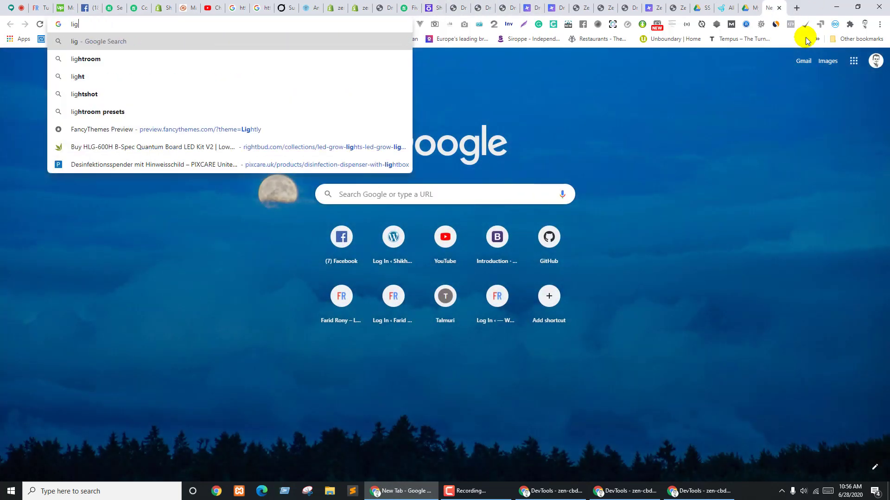
pyautogui.write('ht gray ')
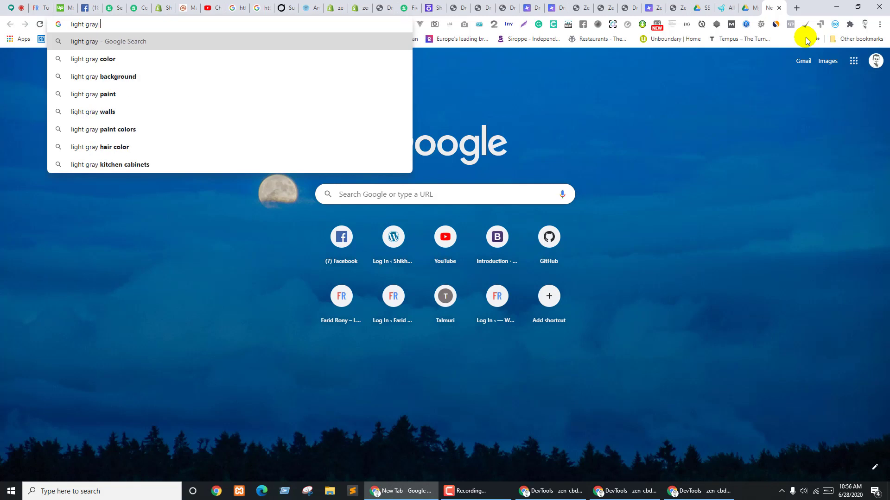
pyautogui.write('color code')
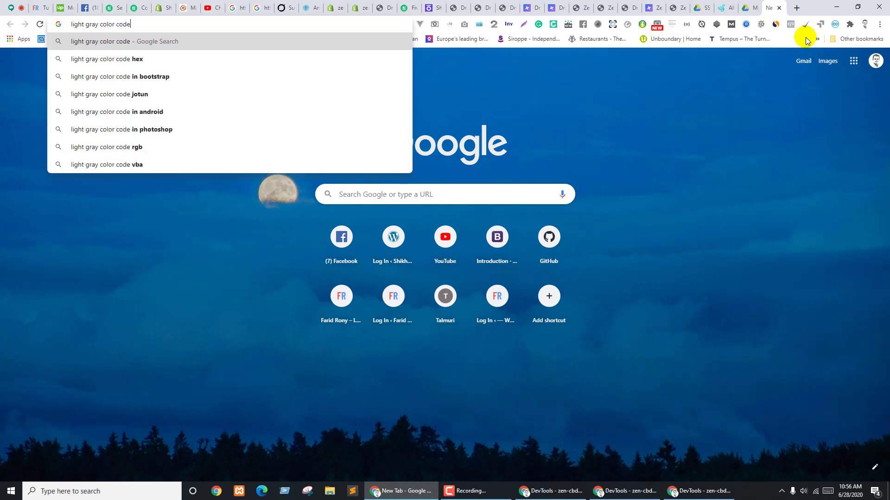
pyautogui.press('Return')
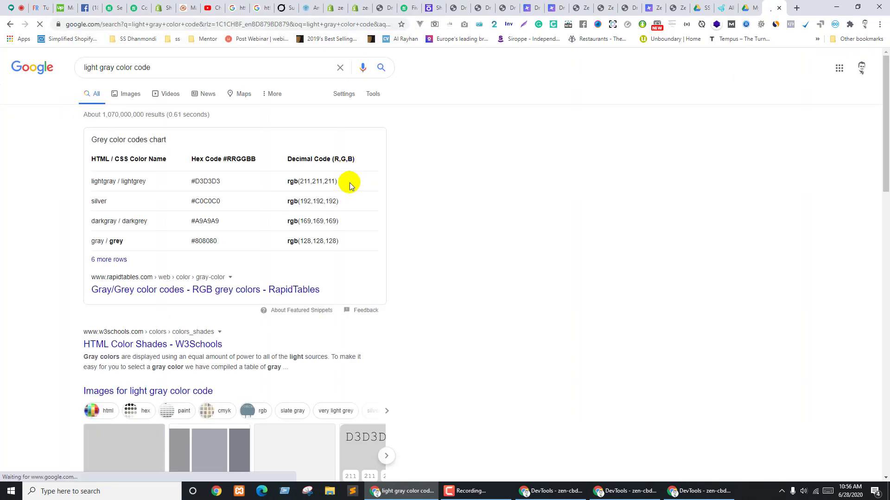
pyautogui.scroll(-4, 298, 263)
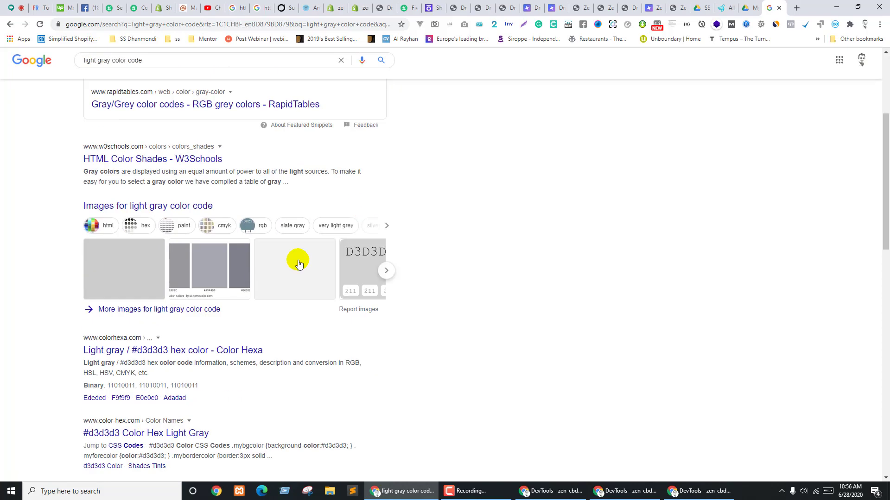
pyautogui.scroll(4, 247, 281)
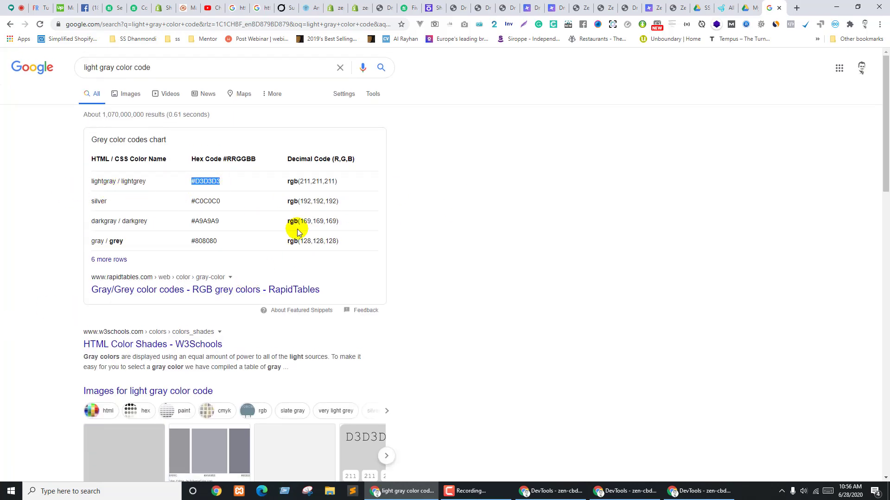
# In the Shogun editor, give the outermost section around the product cards a solid #D3D3D3 background colour
pyautogui.click(433, 8)
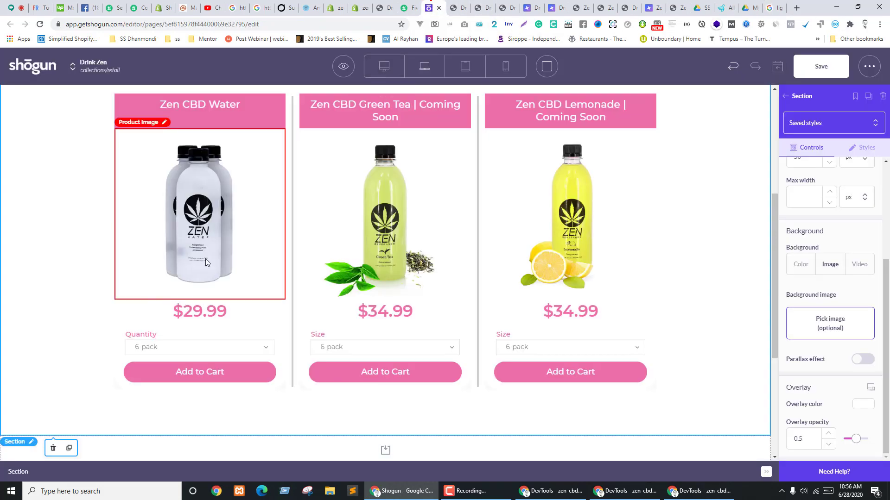
pyautogui.click(799, 264)
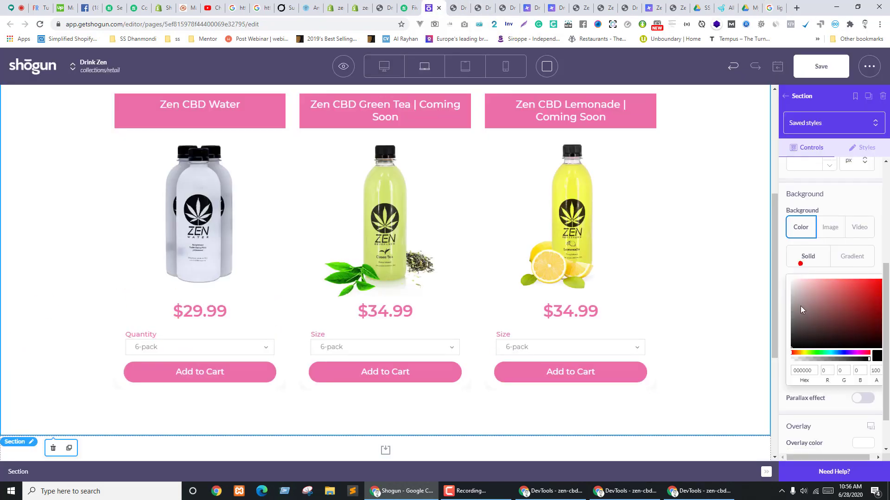
pyautogui.write('#D3D3D3')
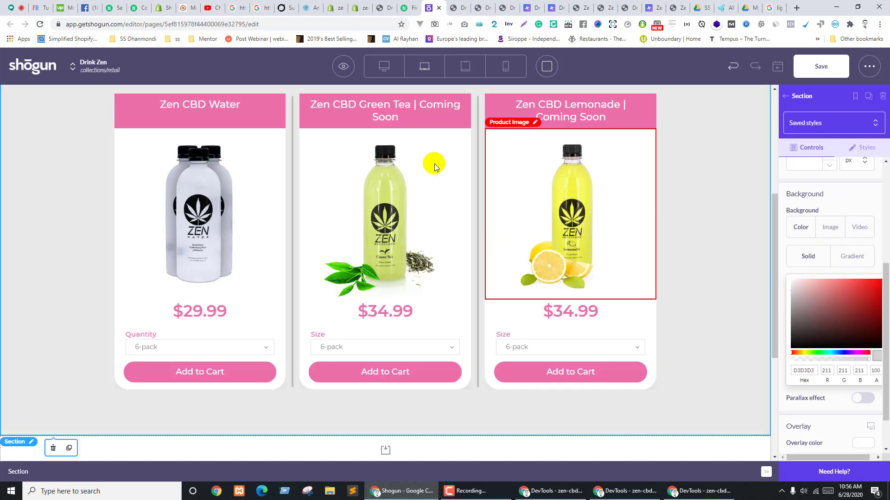
# Duplicate the Zen CBD Water card's Add to Cart button and set the copy's default background to the client's colour #93d6e6 from Fiverr
pyautogui.click(407, 7)
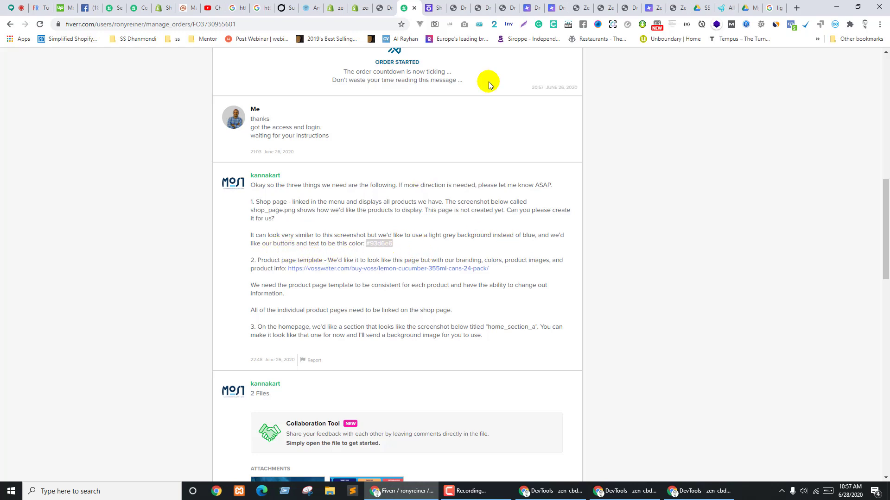
pyautogui.click(431, 5)
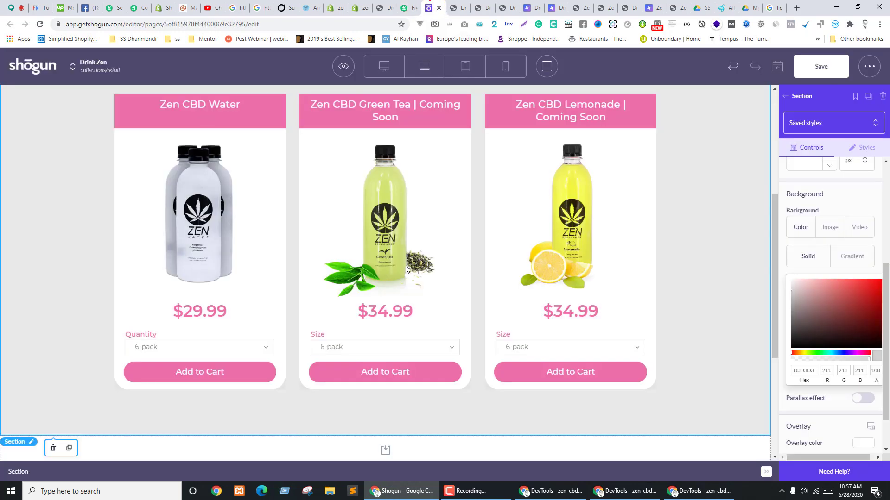
pyautogui.click(233, 378)
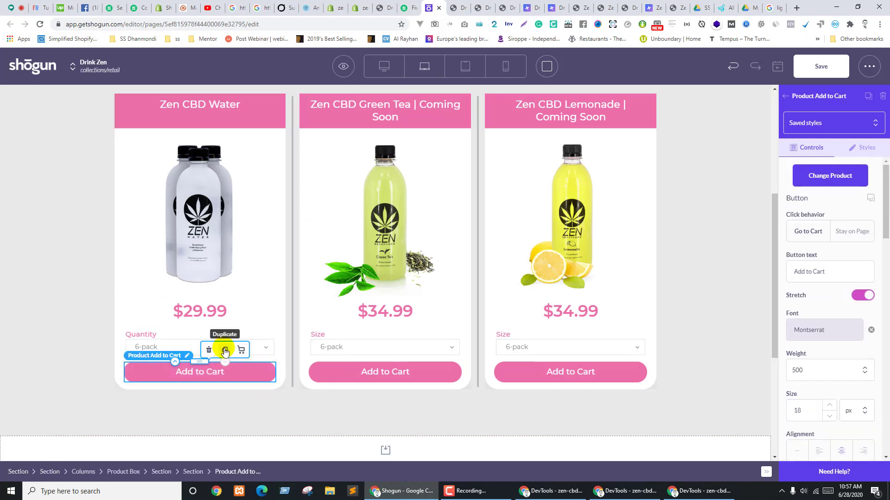
pyautogui.click(225, 350)
pyautogui.click(226, 387)
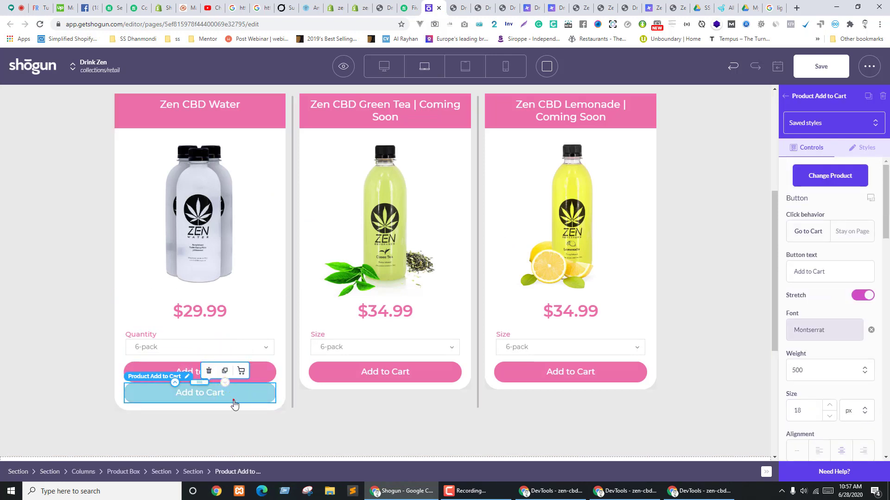
pyautogui.scroll(-7, 870, 342)
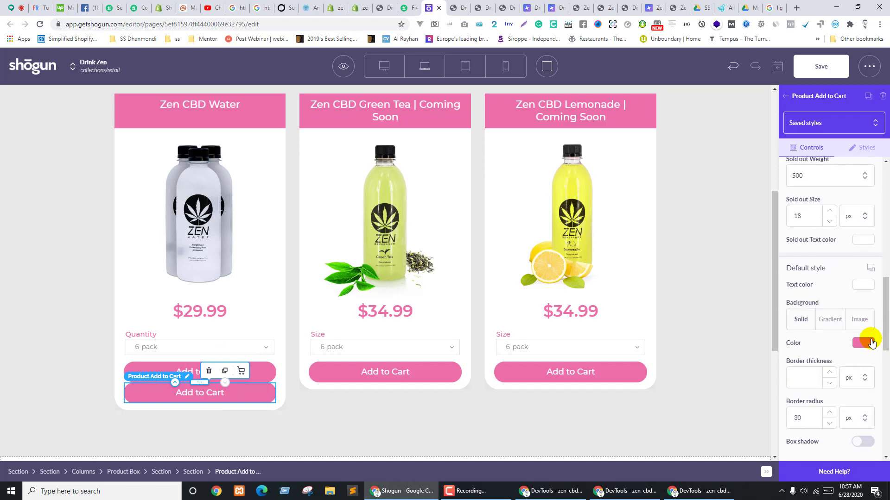
pyautogui.click(863, 342)
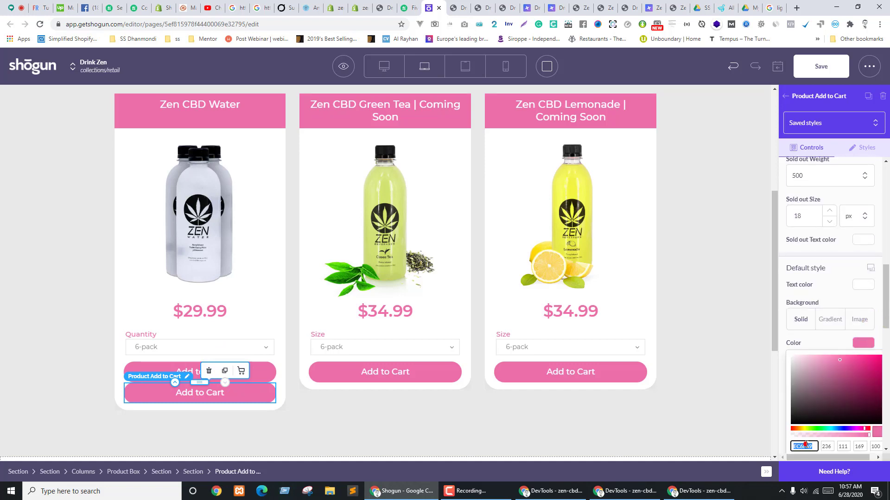
pyautogui.write('#93d6e6')
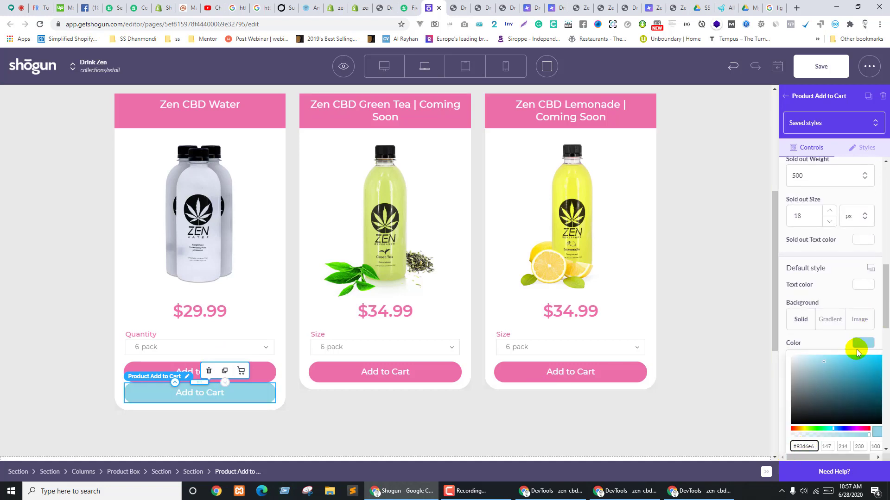
pyautogui.click(863, 346)
pyautogui.scroll(-4, 834, 301)
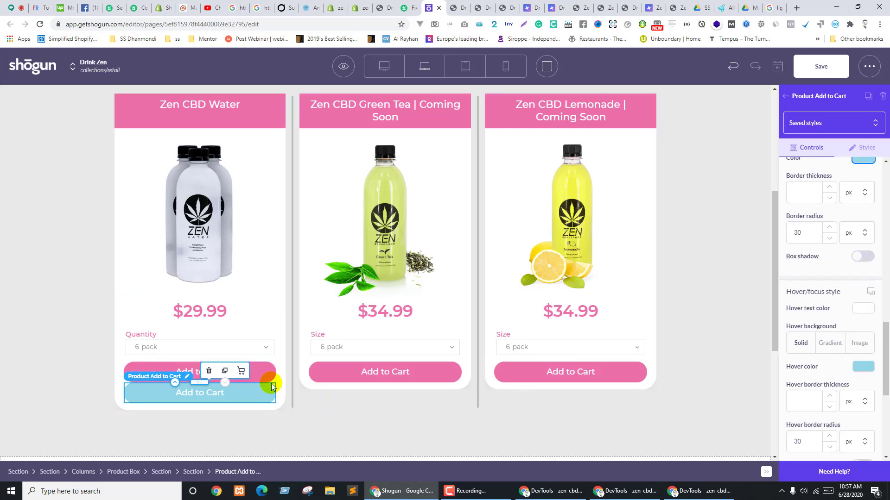
# Delete the original pink Add to Cart buttons from the Zen CBD Water, Green Tea and Lemonade cards
pyautogui.click(262, 372)
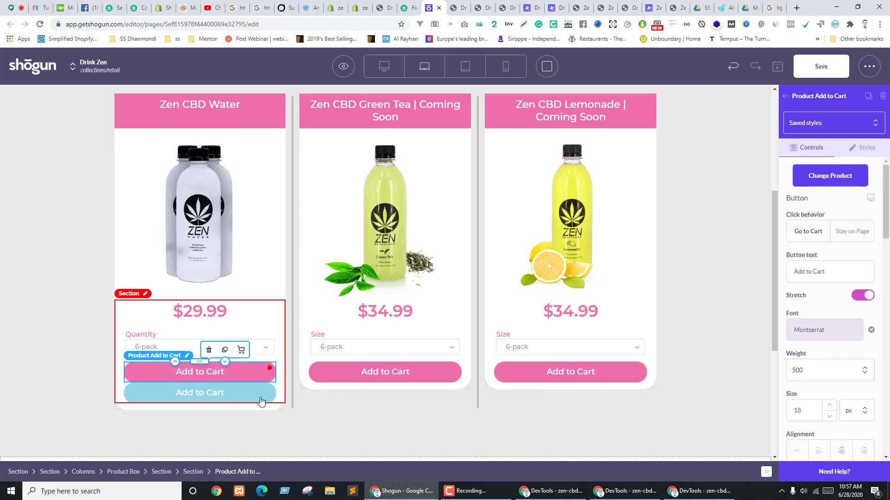
pyautogui.click(209, 351)
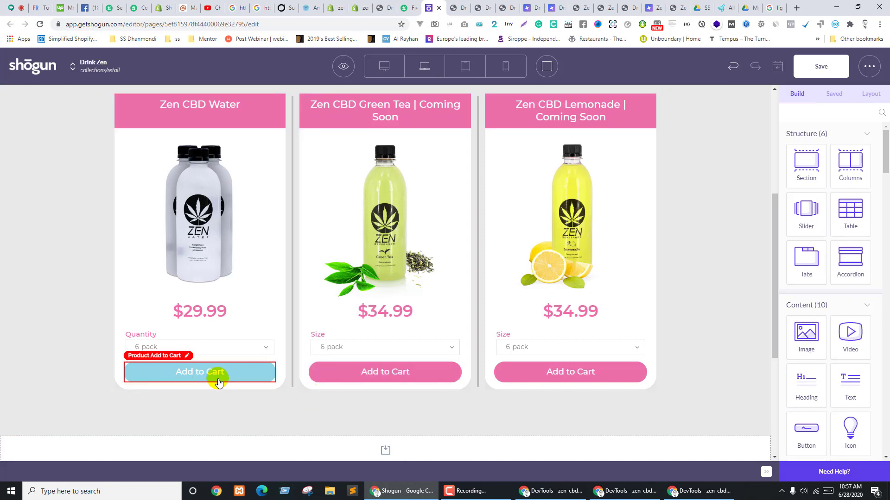
pyautogui.click(411, 369)
pyautogui.click(561, 369)
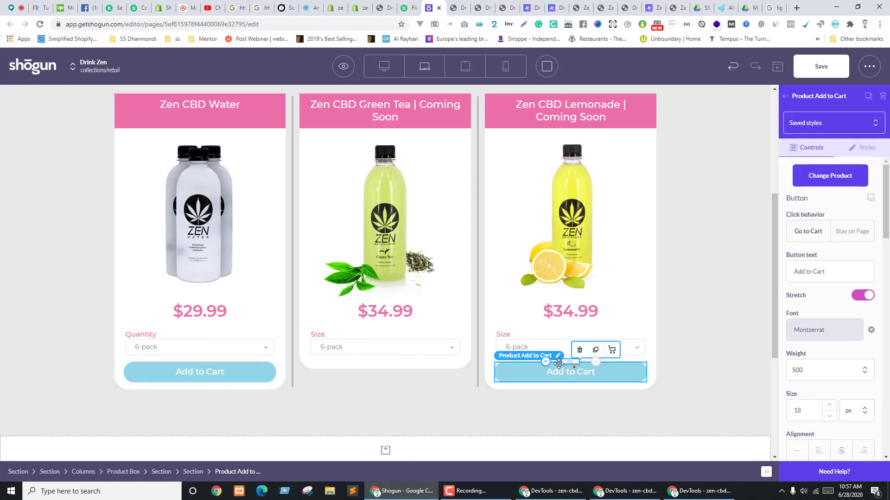
pyautogui.click(579, 351)
# Recheck the client's button colour instructions in the Fiverr order and examine the pink heading on the live retail page
pyautogui.click(205, 361)
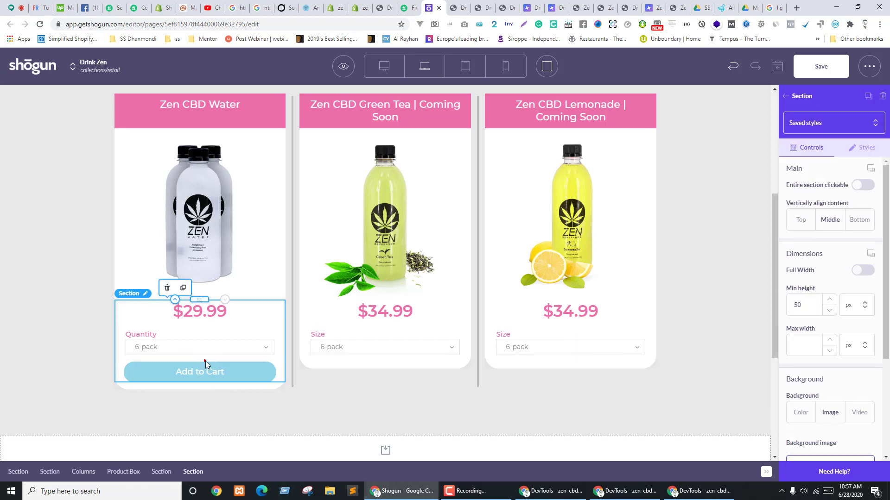
pyautogui.click(198, 373)
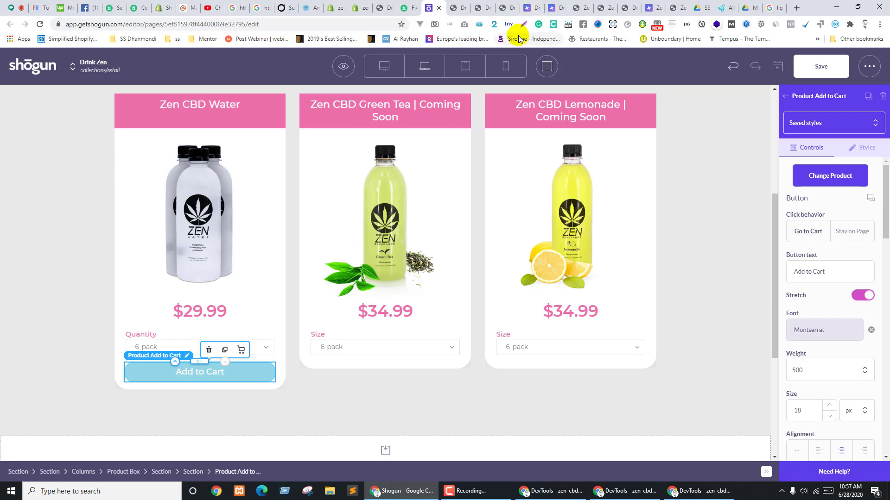
pyautogui.click(409, 3)
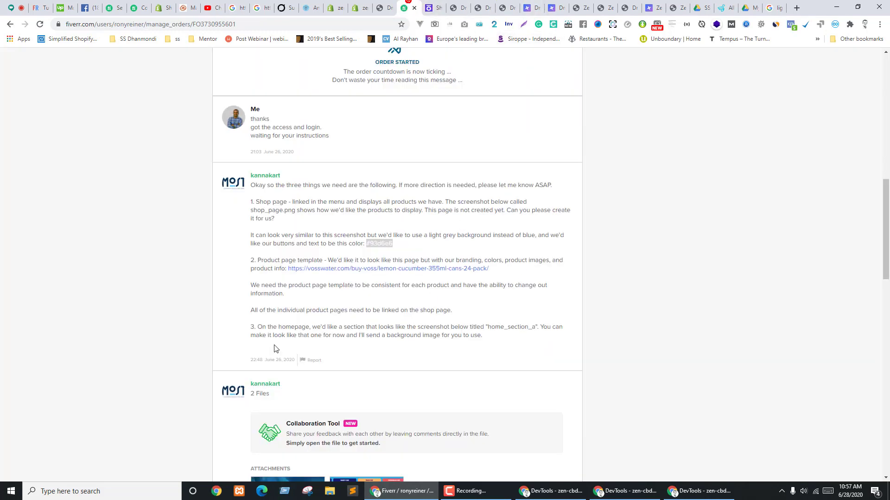
pyautogui.click(454, 4)
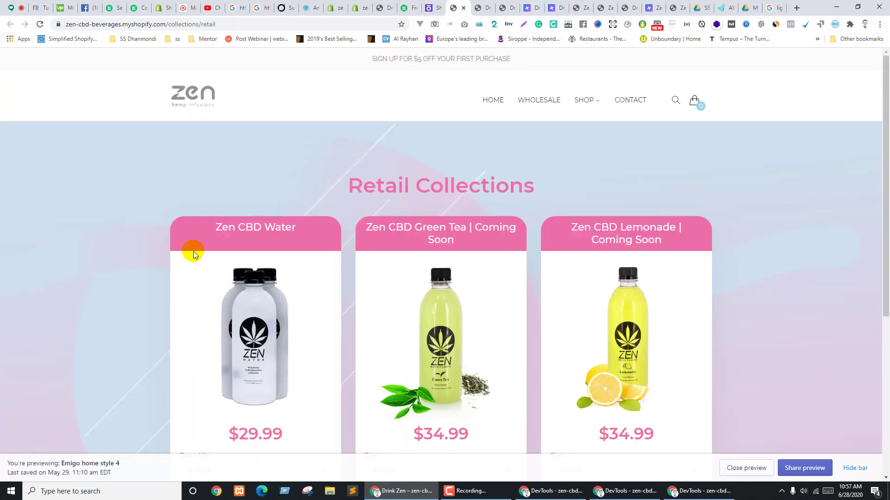
pyautogui.rightClick(193, 254)
pyautogui.rightClick(387, 176)
pyautogui.rightClick(379, 187)
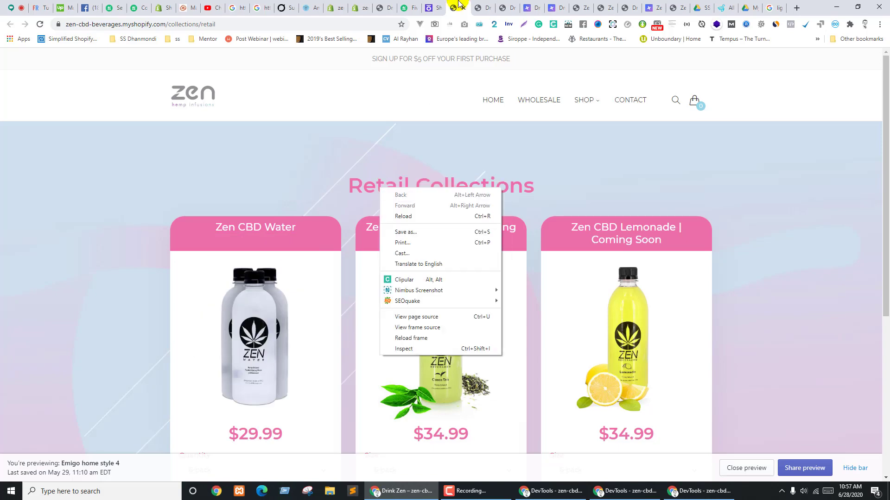
# In the Shogun editor, copy the text colour code of the Retail Collections heading
pyautogui.click(434, 8)
pyautogui.scroll(4, 672, 262)
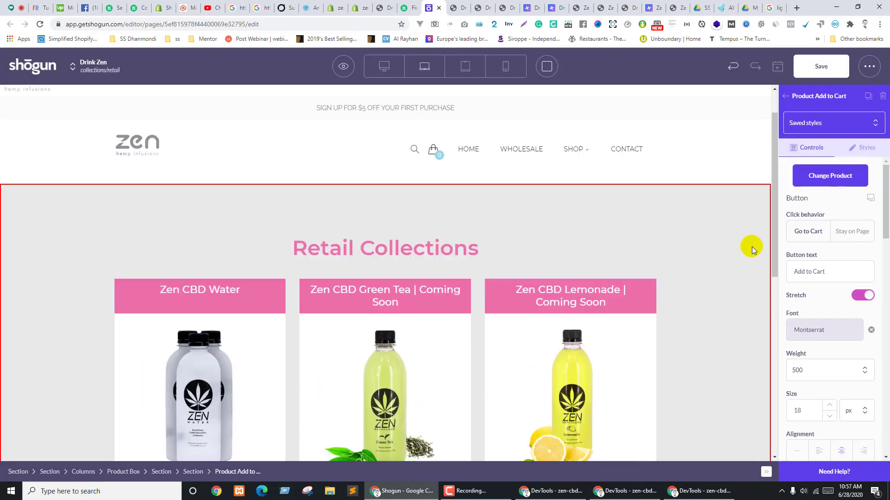
pyautogui.click(397, 262)
pyautogui.click(862, 346)
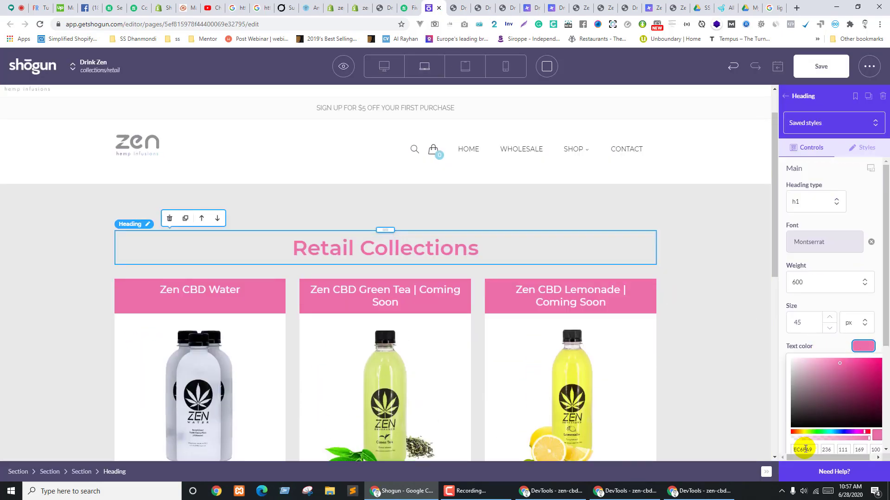
pyautogui.scroll(-6, 516, 288)
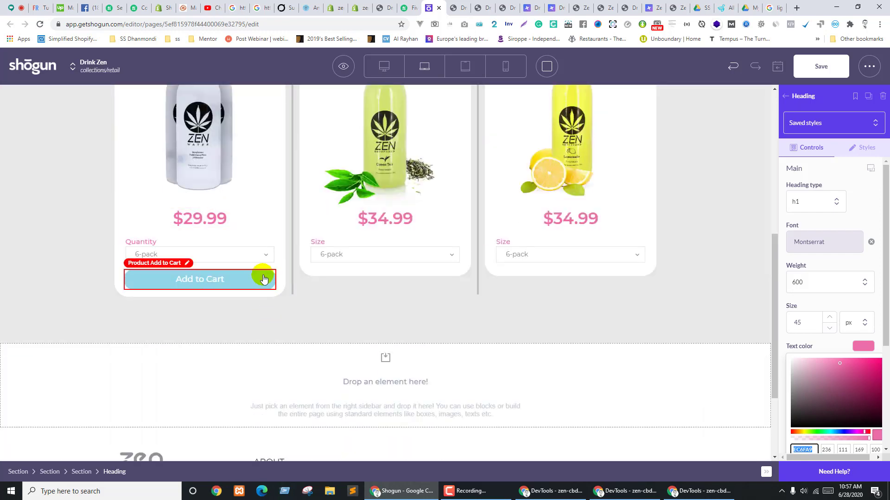
# Set the hover background colour of the Zen CBD Water card's Add to Cart button to EC6FA9
pyautogui.click(240, 280)
pyautogui.scroll(-10, 838, 318)
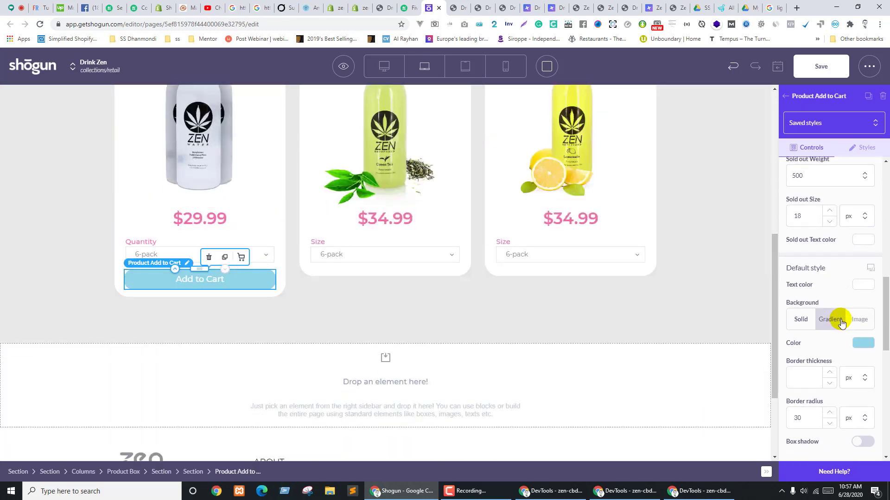
pyautogui.scroll(-3, 719, 349)
pyautogui.scroll(-4, 858, 363)
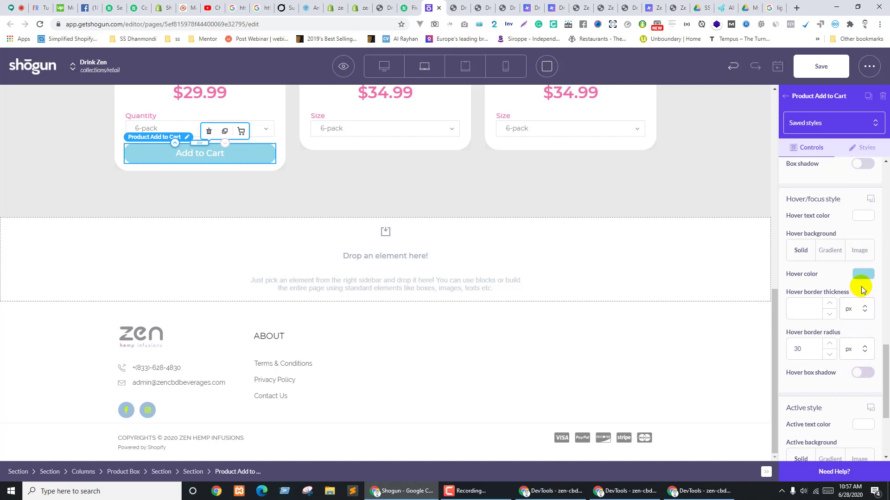
pyautogui.click(863, 273)
pyautogui.write('EC6FA9')
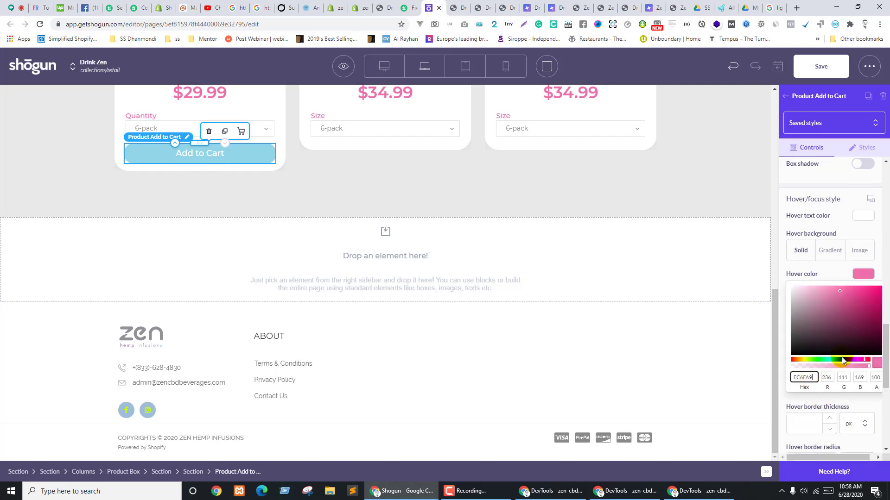
pyautogui.click(868, 277)
# Set the active-state background colour of the same Add to Cart button to EC6FA9
pyautogui.scroll(-4, 857, 324)
pyautogui.click(862, 339)
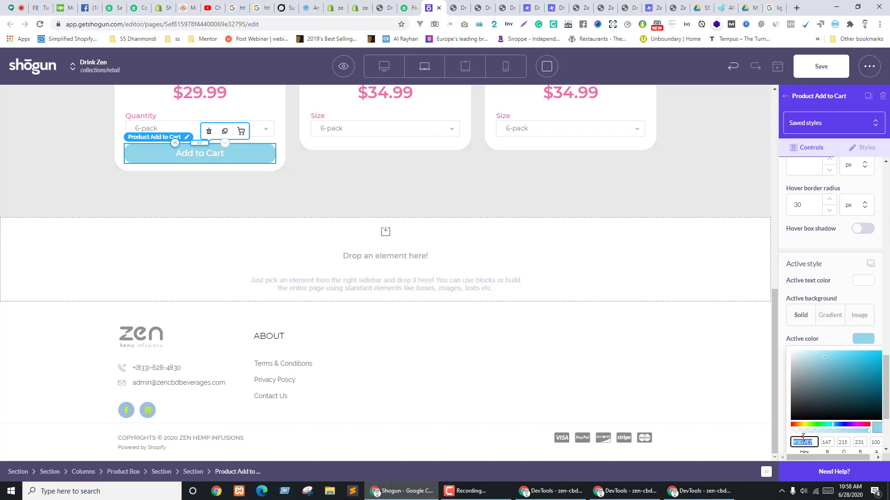
pyautogui.write('EC6FA9')
pyautogui.click(584, 301)
# Duplicate the restyled Add to Cart button and move the copy below the Size selector in the Zen CBD Green Tea card
pyautogui.scroll(4, 299, 377)
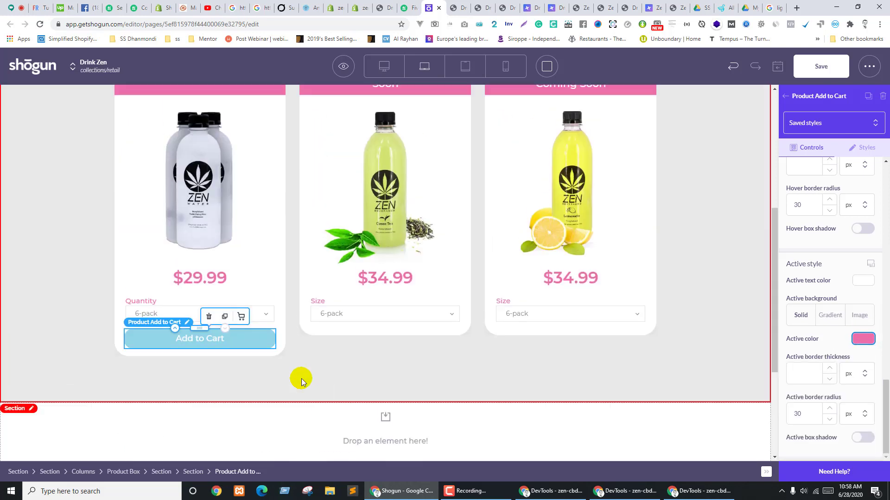
pyautogui.click(224, 316)
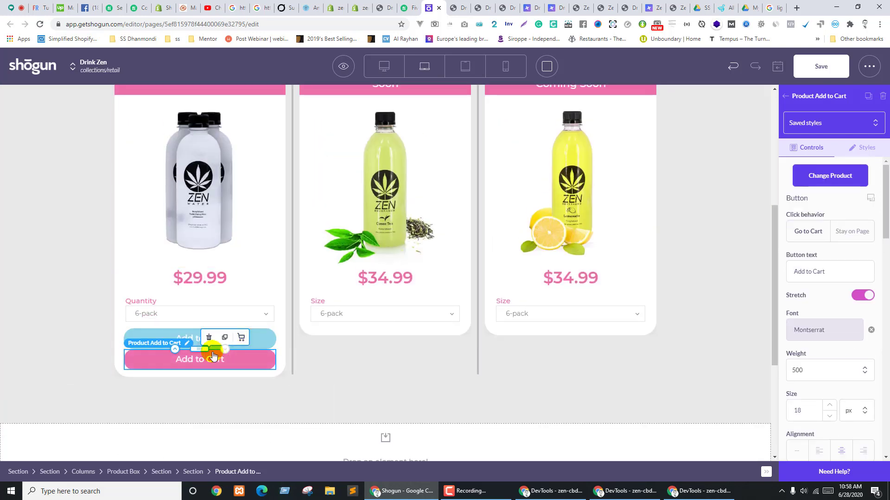
pyautogui.moveTo(203, 350); pyautogui.dragTo(367, 309)
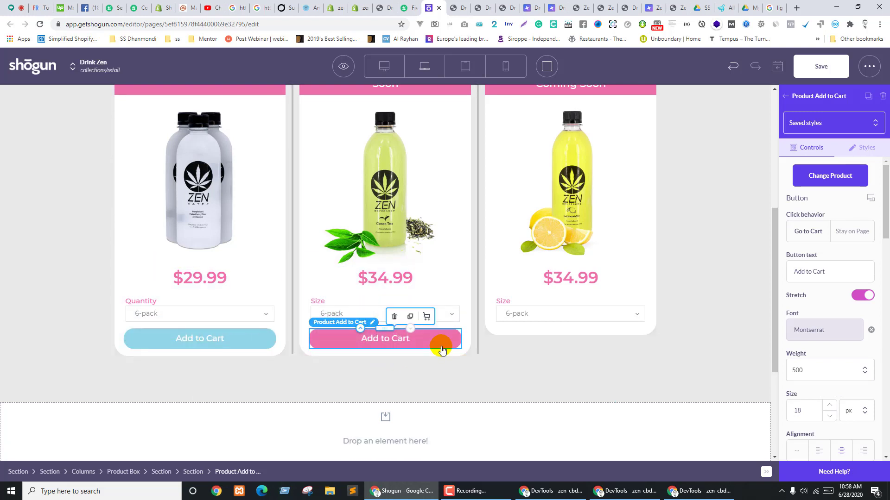
# Duplicate the Zen CBD Green Tea card's Add to Cart button and move the copy below the Size selector in the Zen CBD Lemonade card
pyautogui.click(411, 317)
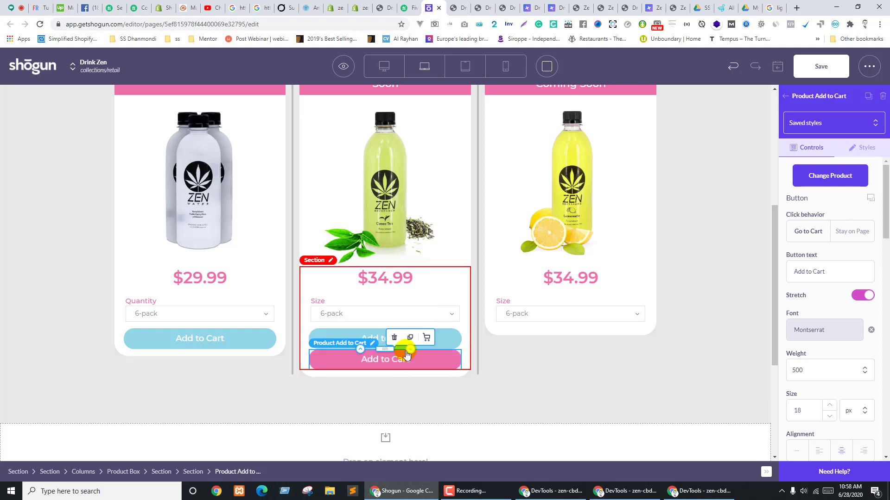
pyautogui.moveTo(390, 352); pyautogui.dragTo(558, 310)
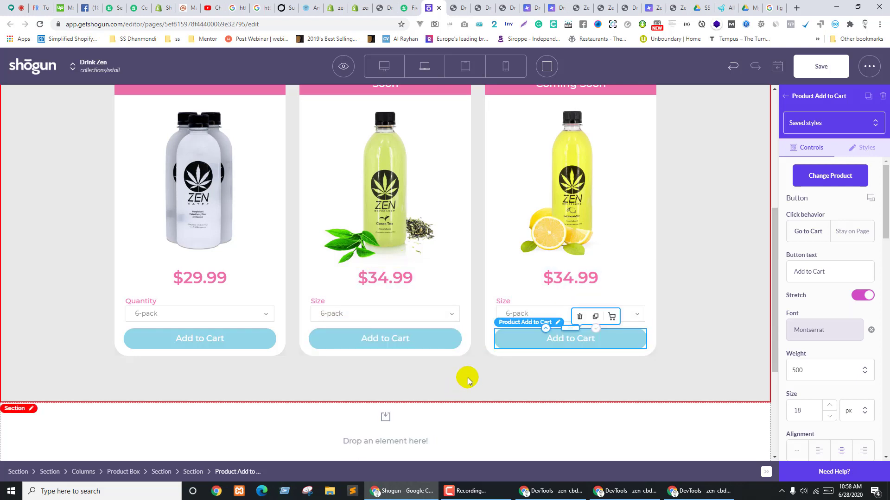
pyautogui.click(489, 305)
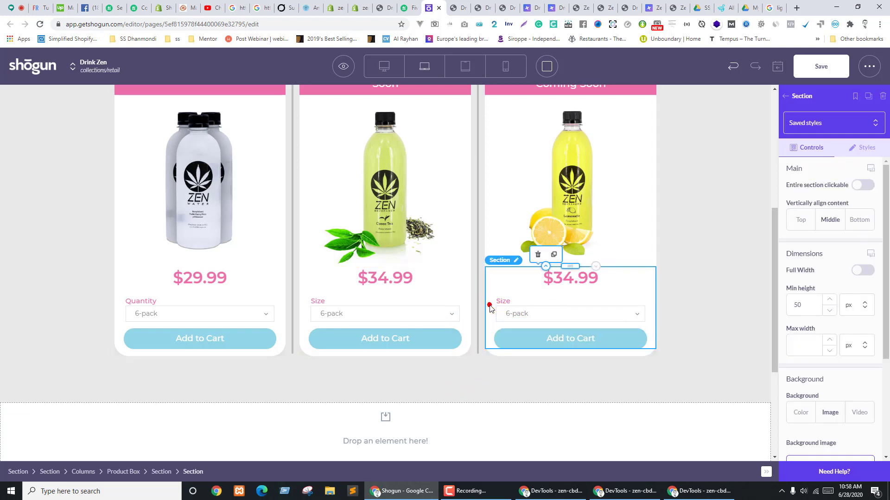
pyautogui.click(462, 321)
pyautogui.click(464, 327)
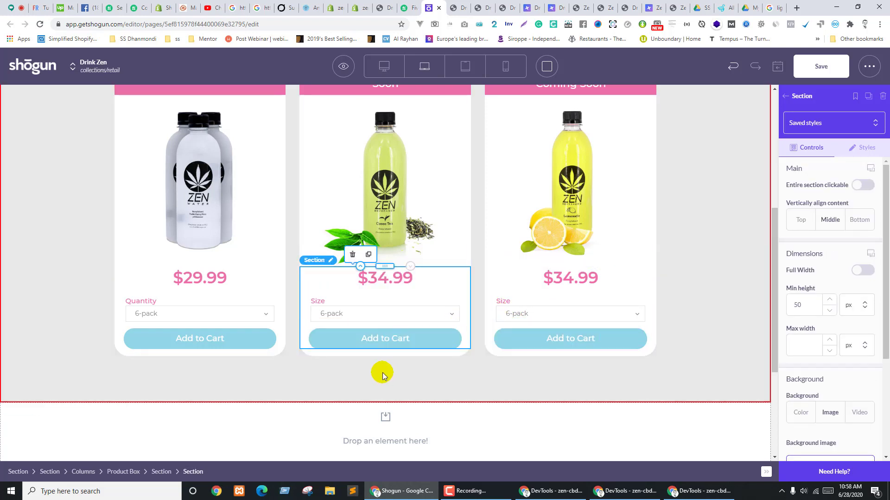
# Save the page and check the background and button colour requirements in the client's Fiverr order brief
pyautogui.scroll(5, 411, 359)
pyautogui.click(841, 68)
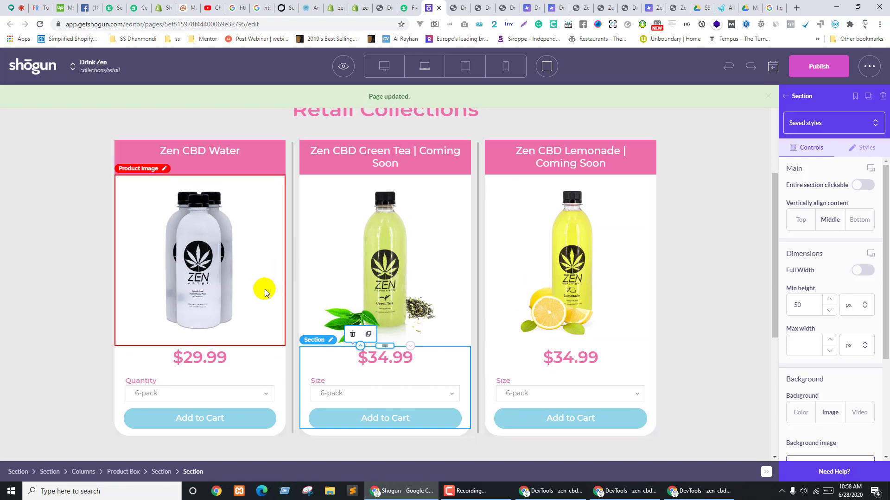
pyautogui.scroll(-1, 265, 289)
pyautogui.click(406, 8)
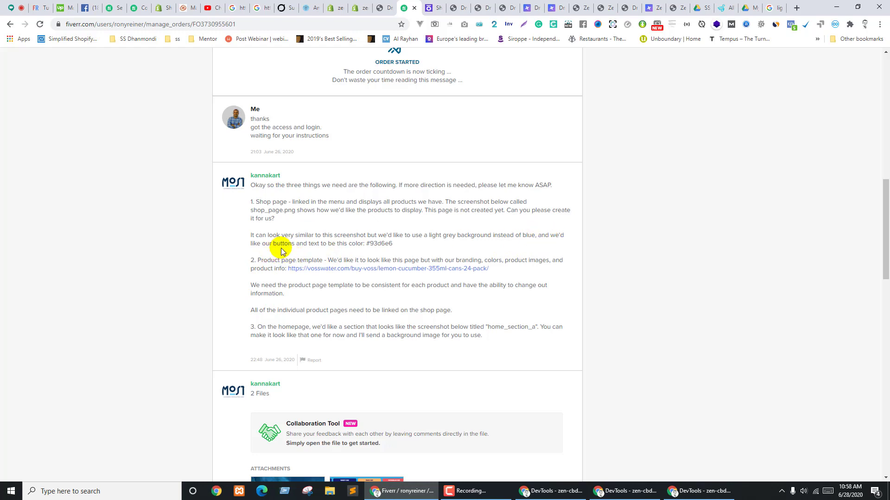
# Return to the Shogun editor and open a preview of the retail collection page
pyautogui.click(432, 7)
pyautogui.scroll(3, 293, 279)
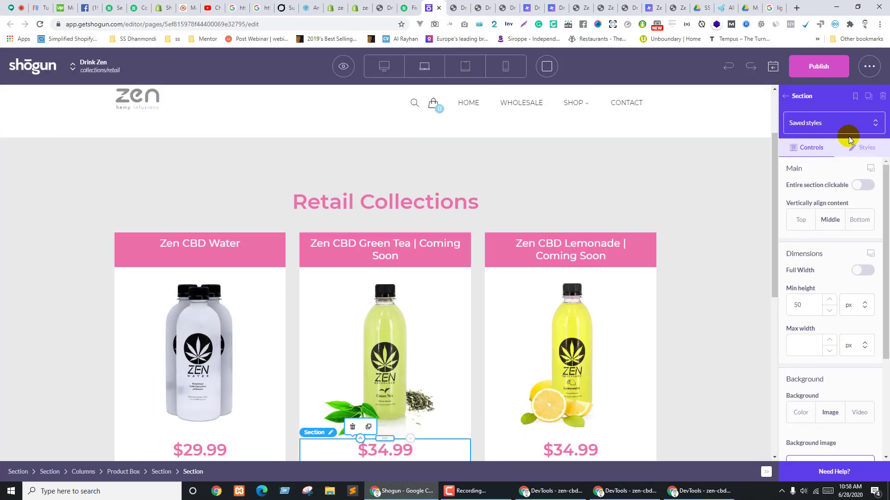
pyautogui.click(342, 112)
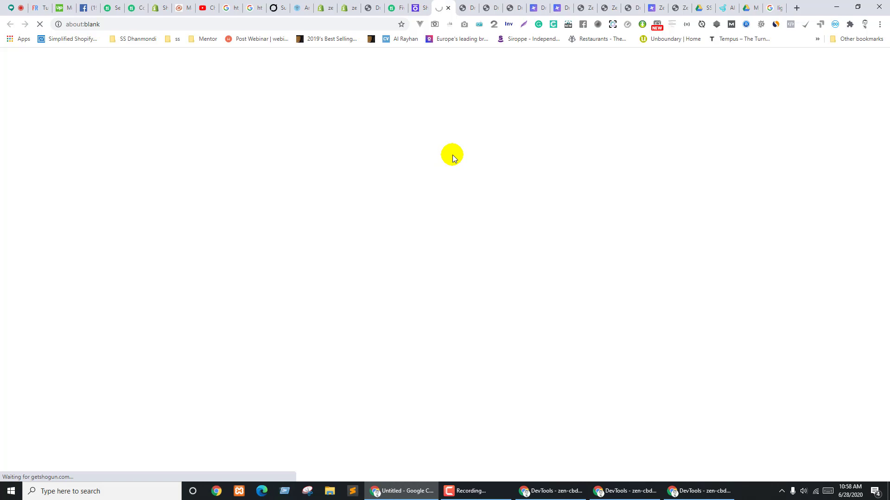
# Compare the new Retail Collections preview with the earlier versions of the page, and recheck the client's brief in the Fiverr order
pyautogui.moveTo(443, 7); pyautogui.dragTo(511, 4)
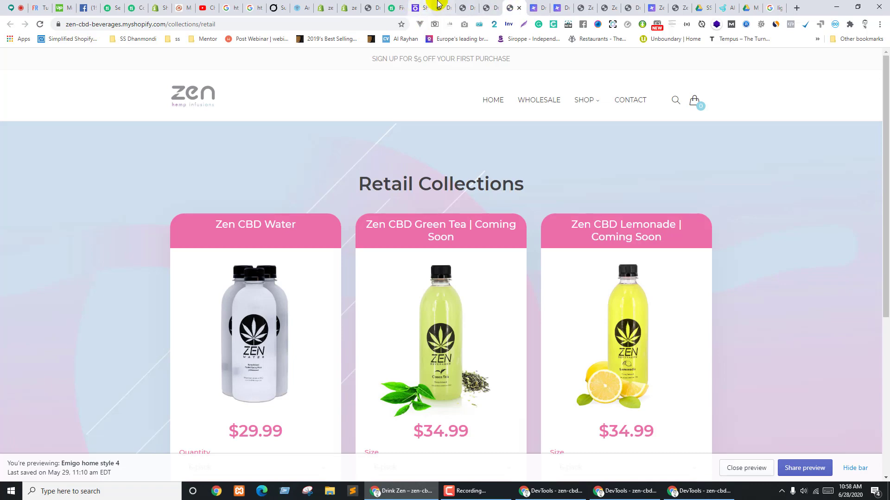
pyautogui.click(438, 4)
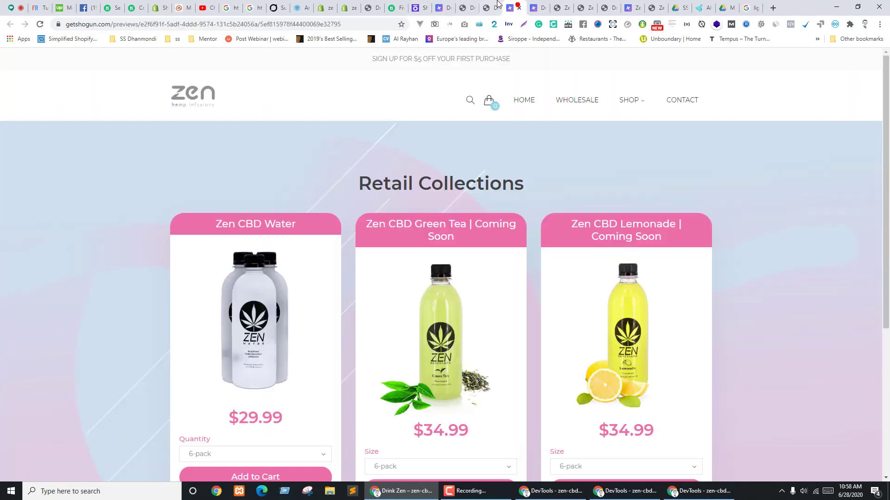
pyautogui.scroll(-1, 705, 228)
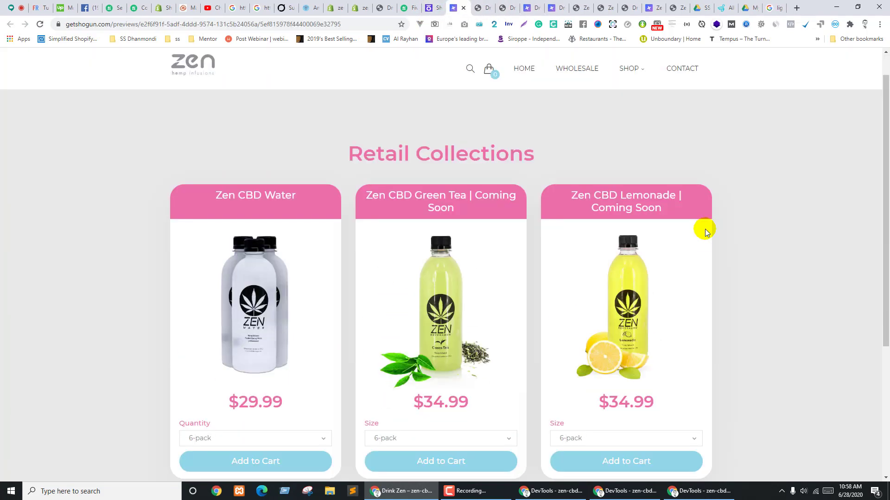
pyautogui.scroll(-1, 706, 229)
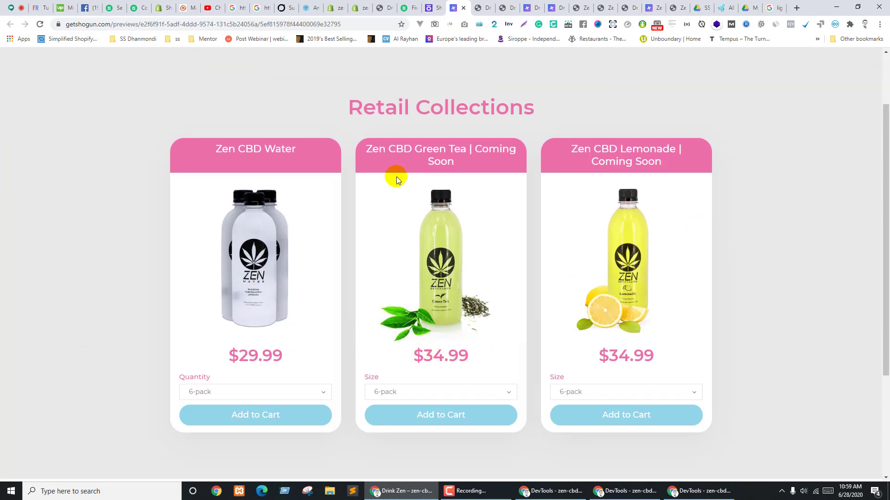
pyautogui.scroll(2, 514, 118)
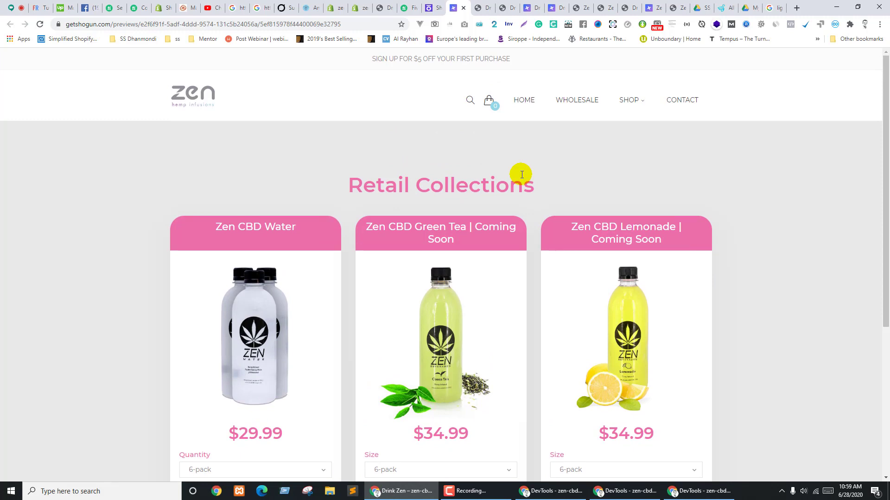
pyautogui.click(405, 6)
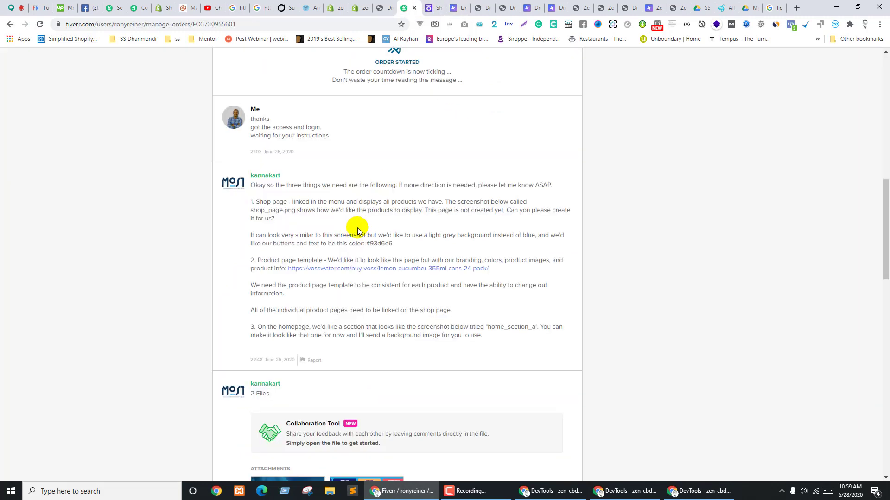